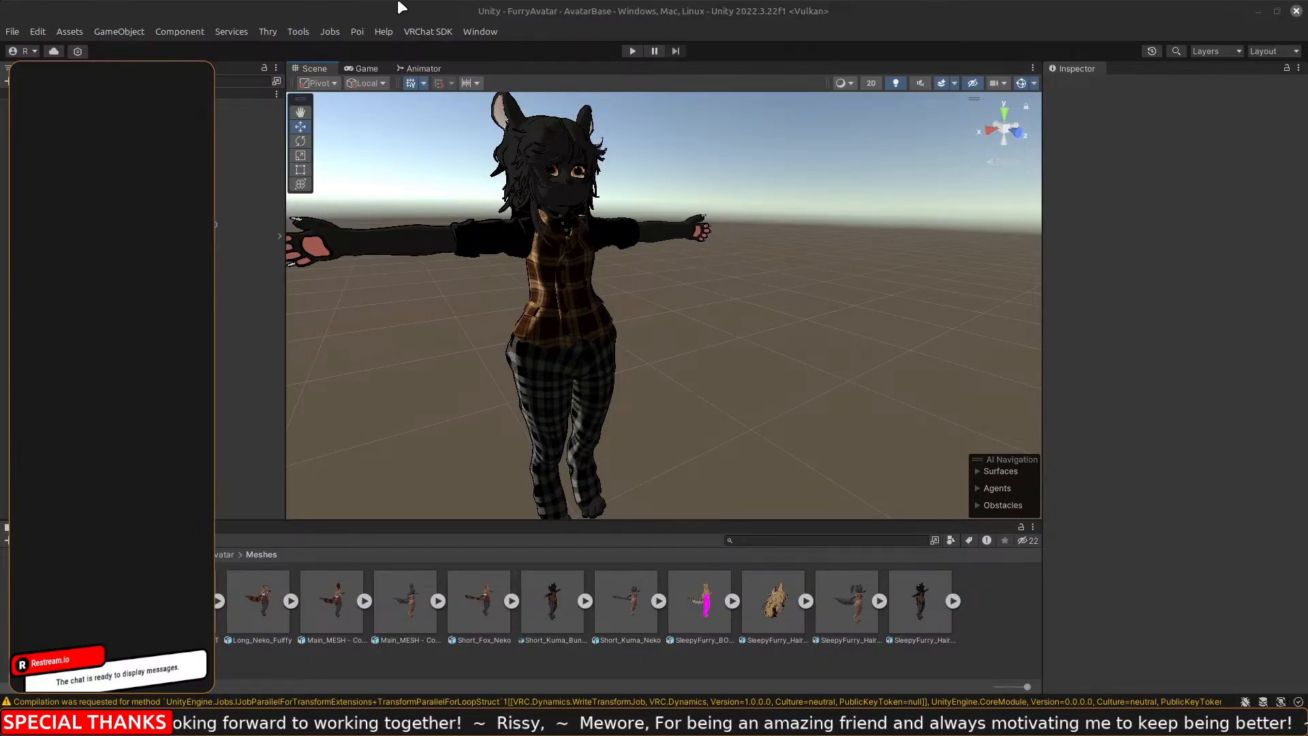
Switch to Blender, look over the avatar with nothing selected, and close Exporting.blend without saving.
key(alt+Tab)
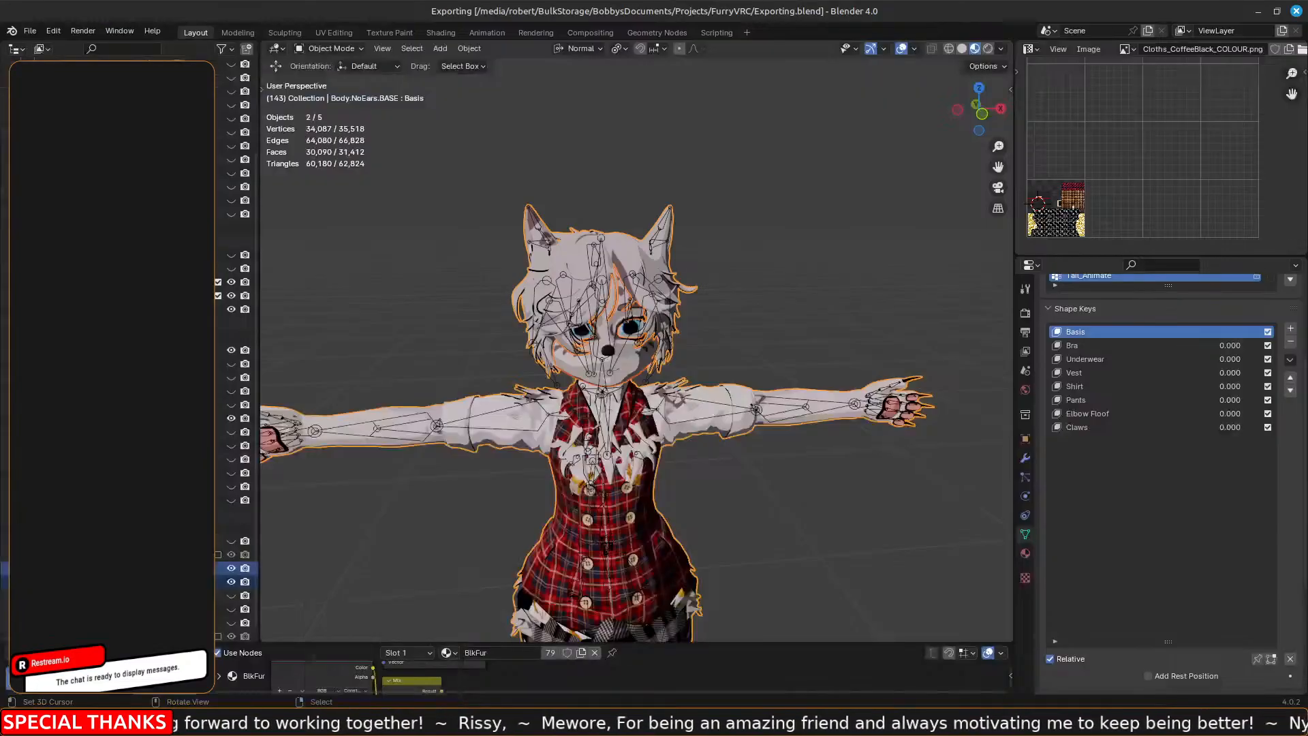
mouse_move(560, 456)
middle_down()
mouse_move(505, 468)
mouse_move(538, 496)
mouse_move(568, 481)
middle_up()
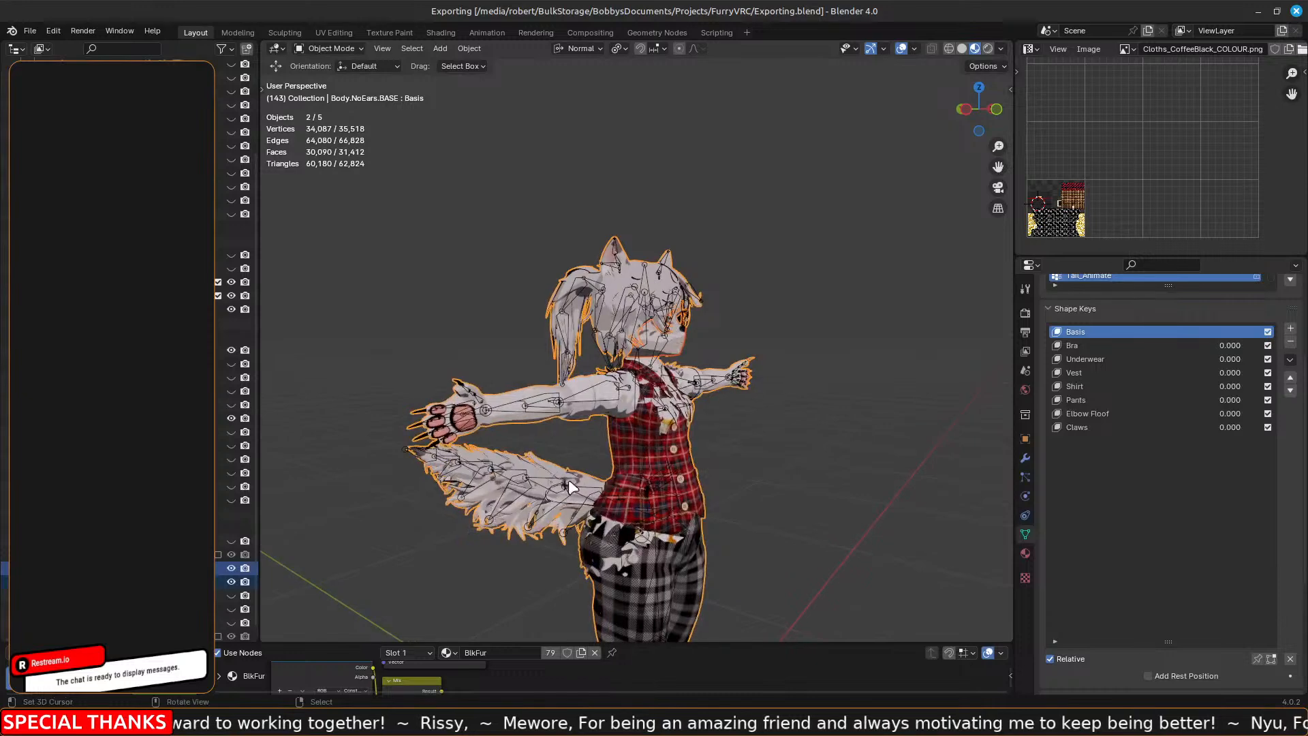
shift+middle_drag(787, 525, 811, 353)
middle_drag(859, 349, 823, 382)
click(823, 381)
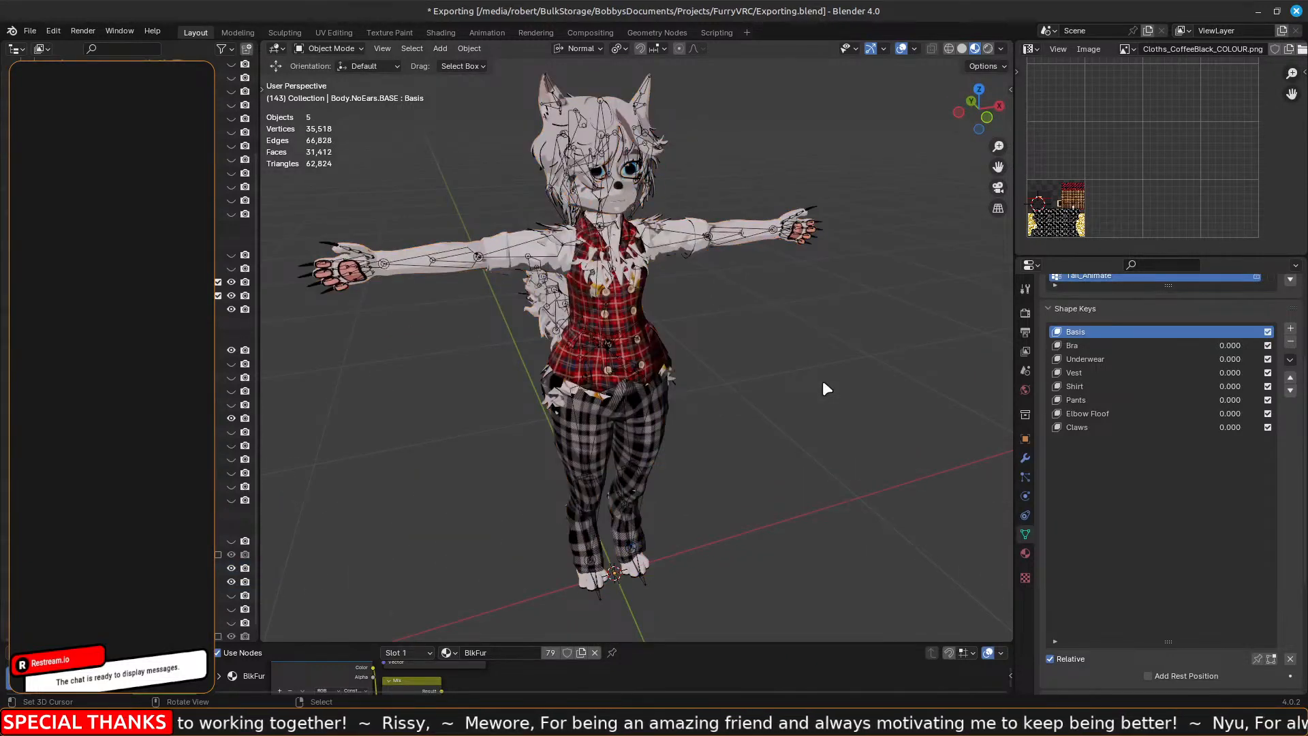
mouse_move(526, 397)
middle_down()
mouse_move(856, 352)
mouse_move(630, 407)
mouse_move(519, 401)
middle_up()
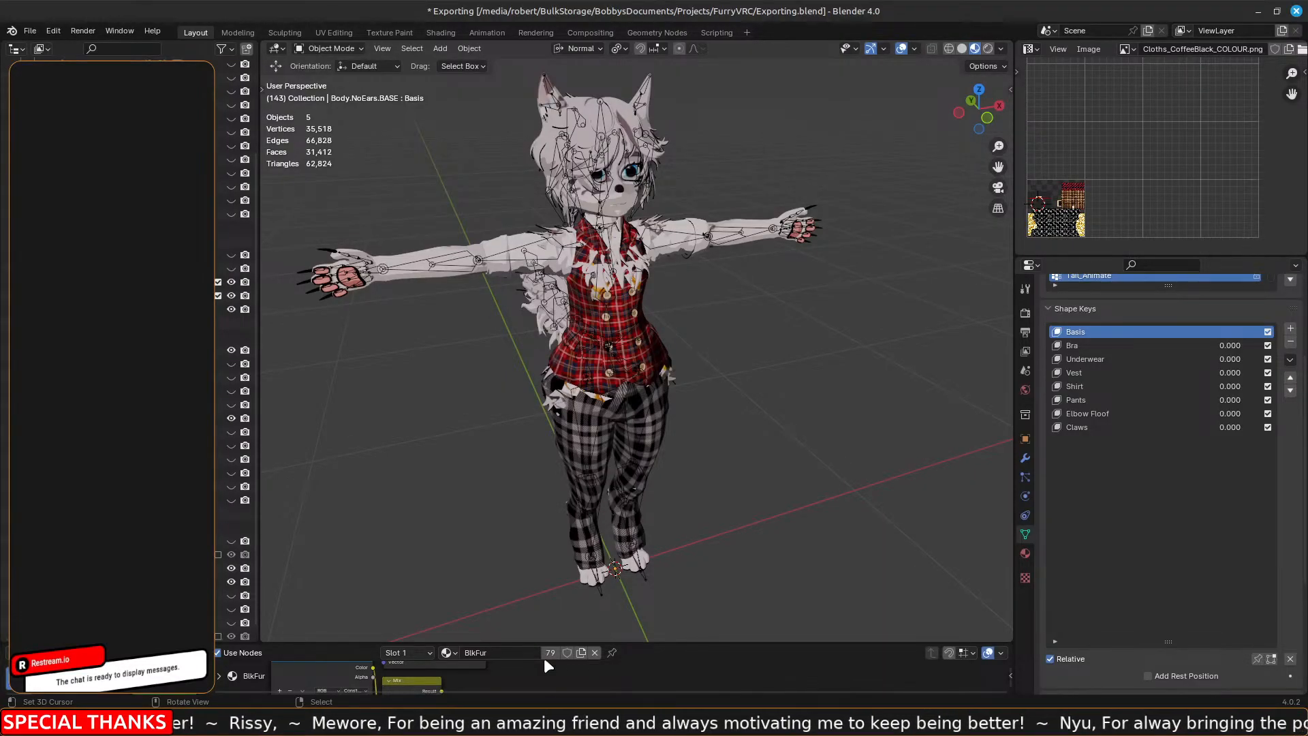
click(1296, 11)
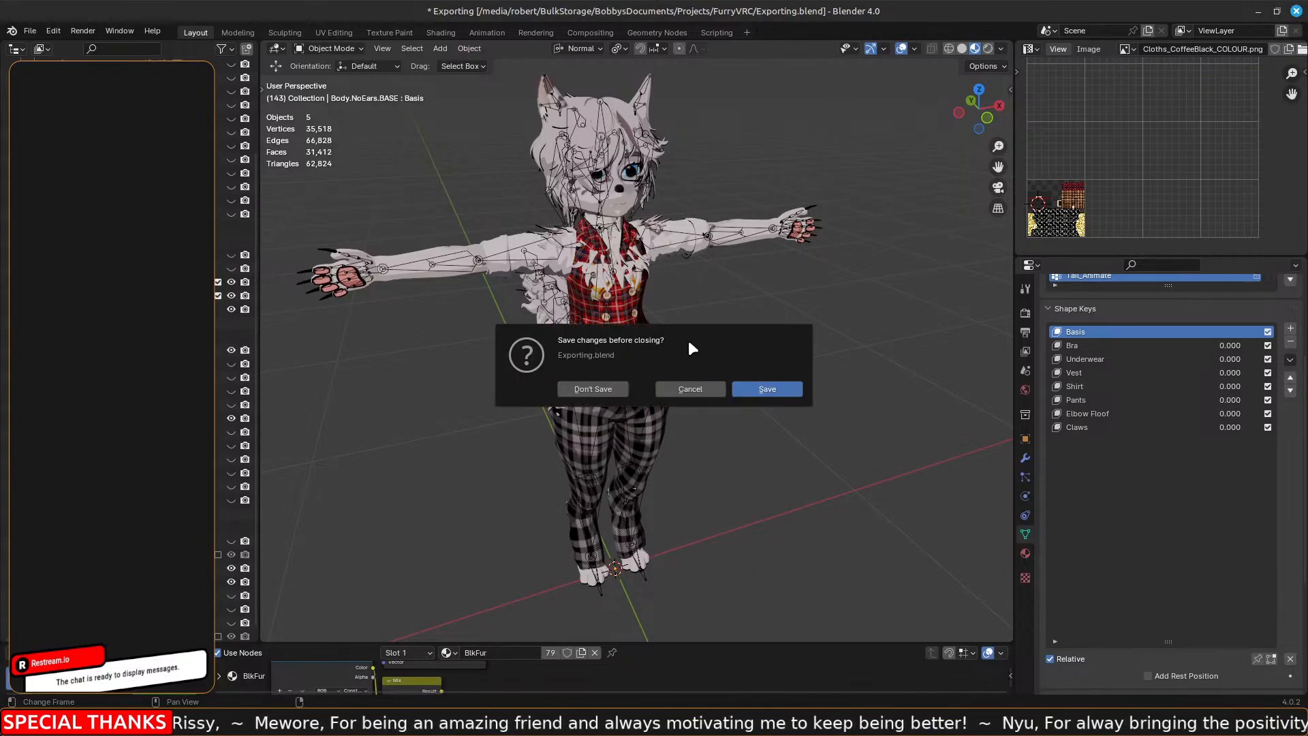
click(595, 394)
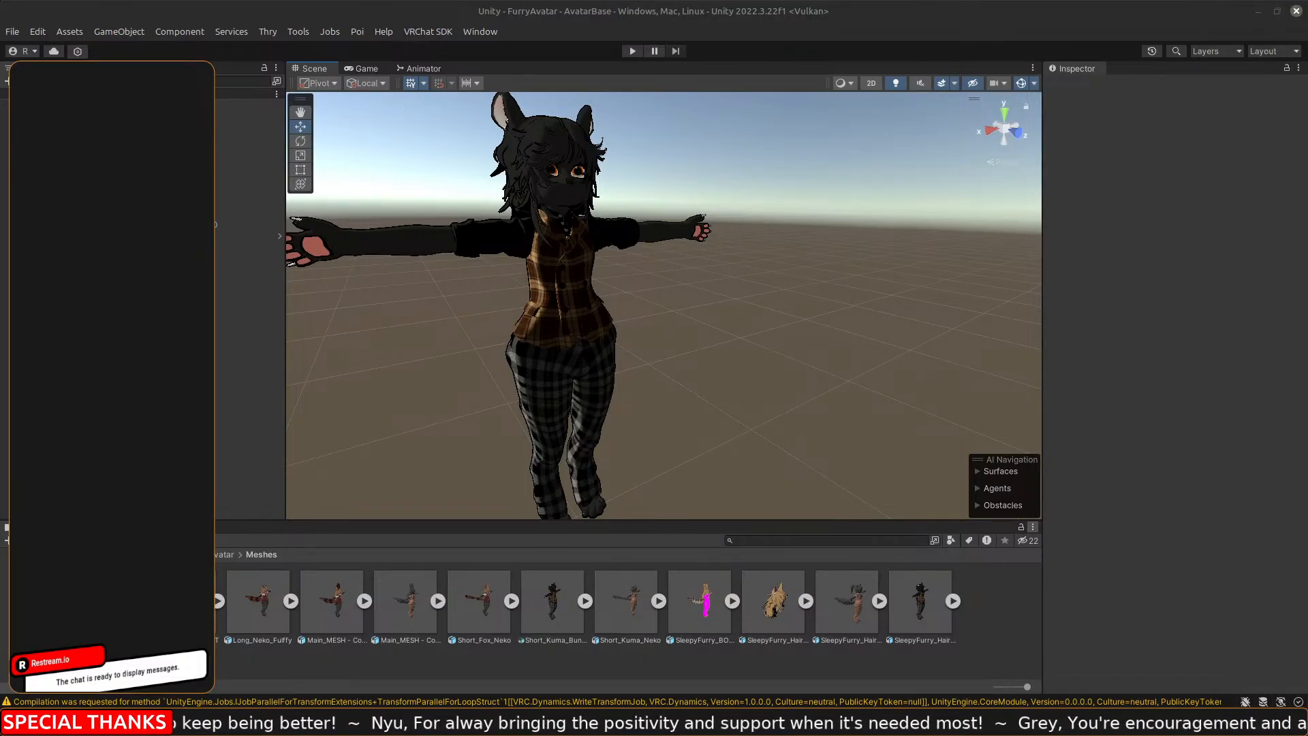
Check off Export, Selected Objects and De-select apply modifiers in the AVATAR DEV checklist, and put the note away after reviewing its Unity section.
drag(1307, 73, 888, 50)
scroll(887, 235, down, 12)
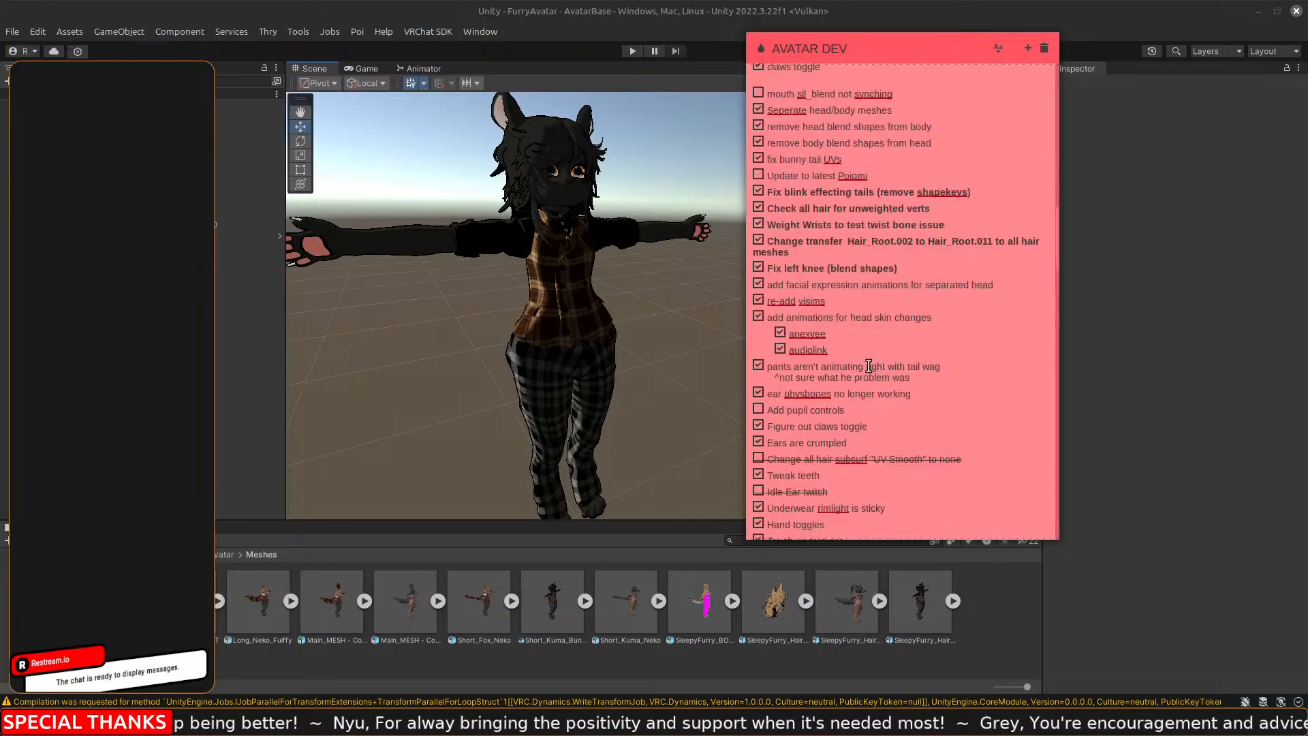
scroll(869, 366, down, 15)
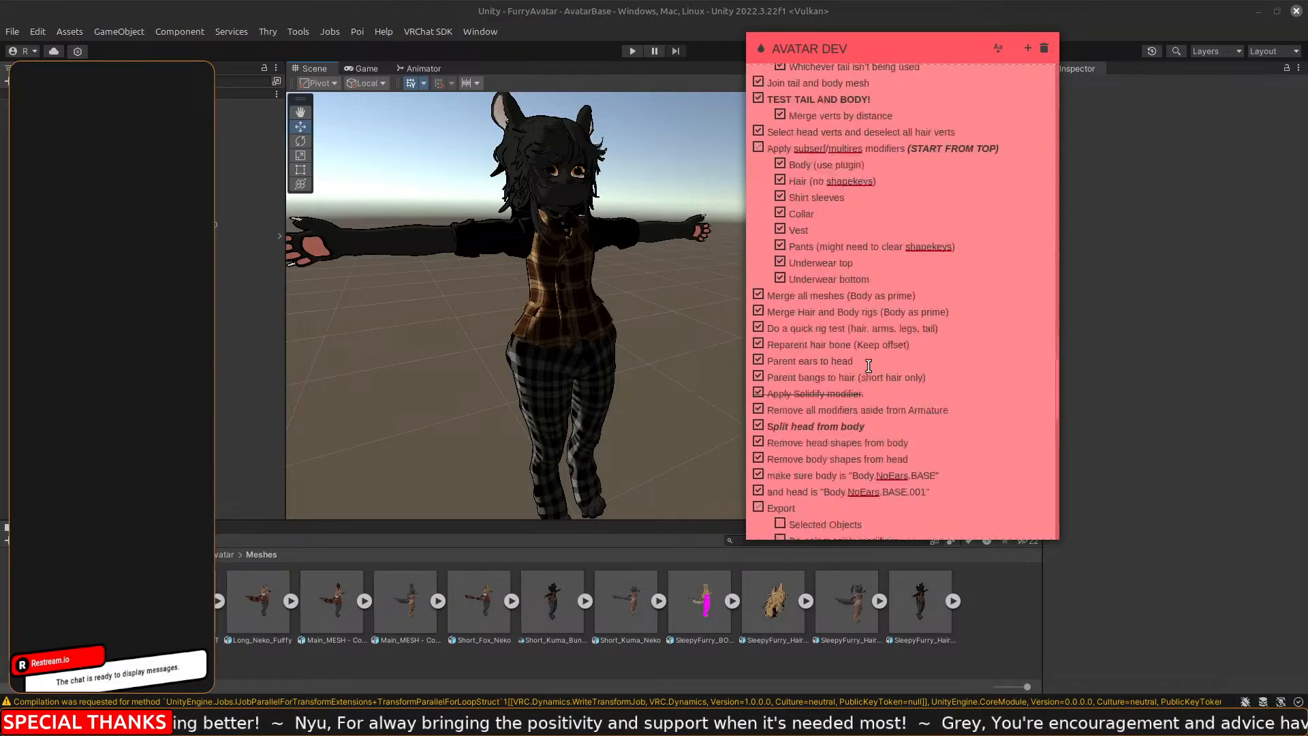
scroll(868, 365, down, 8)
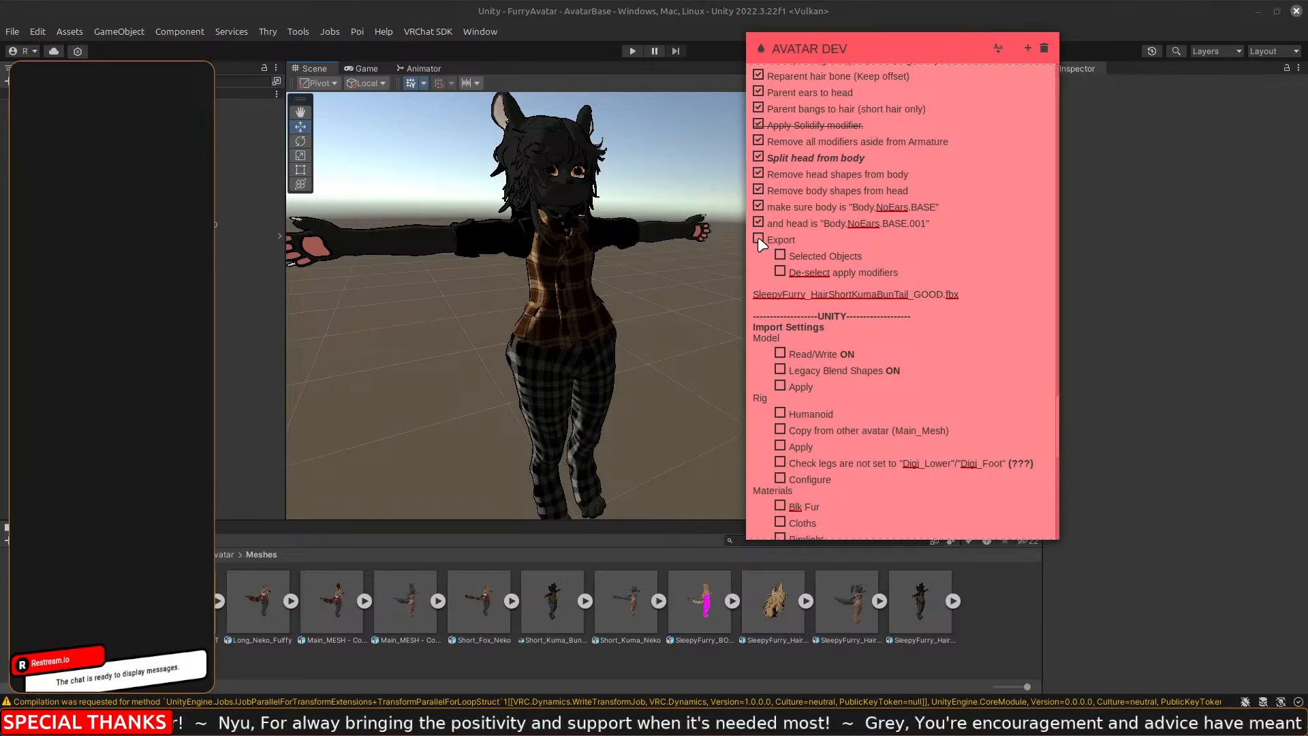
click(778, 270)
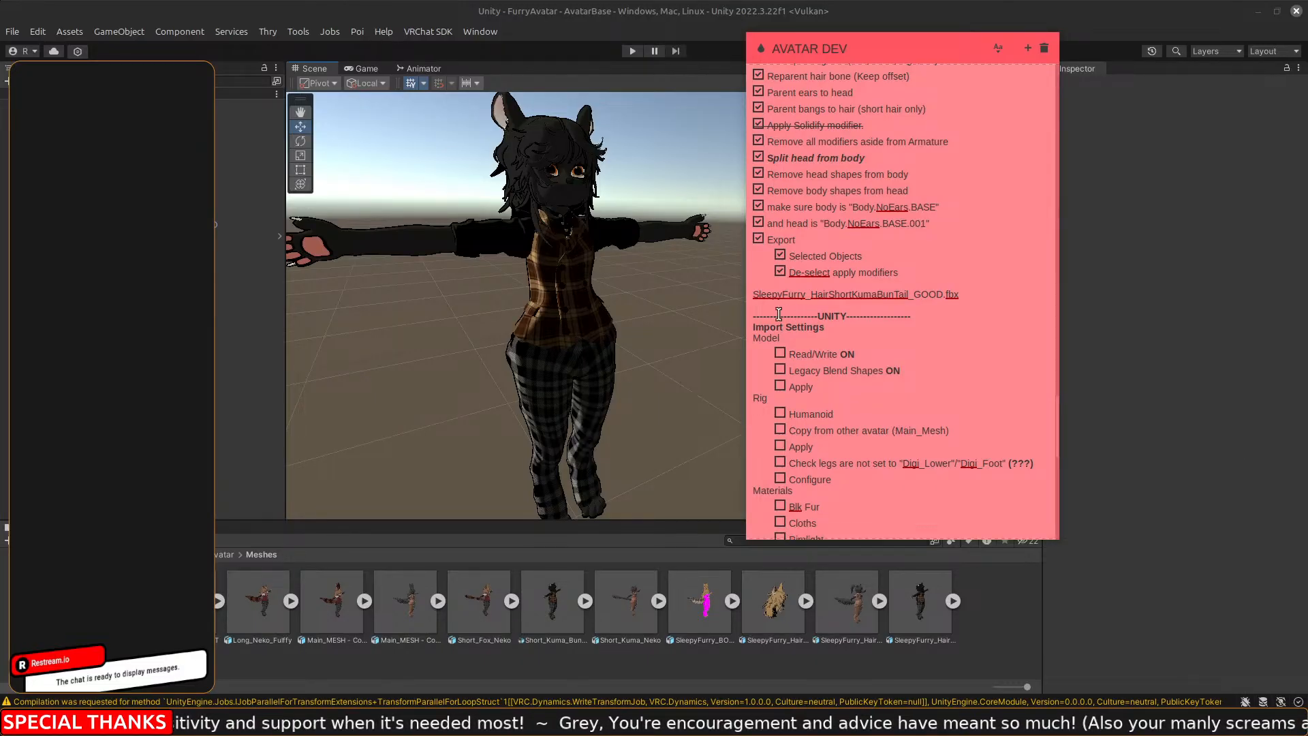
drag(778, 314, 859, 319)
scroll(871, 337, down, 3)
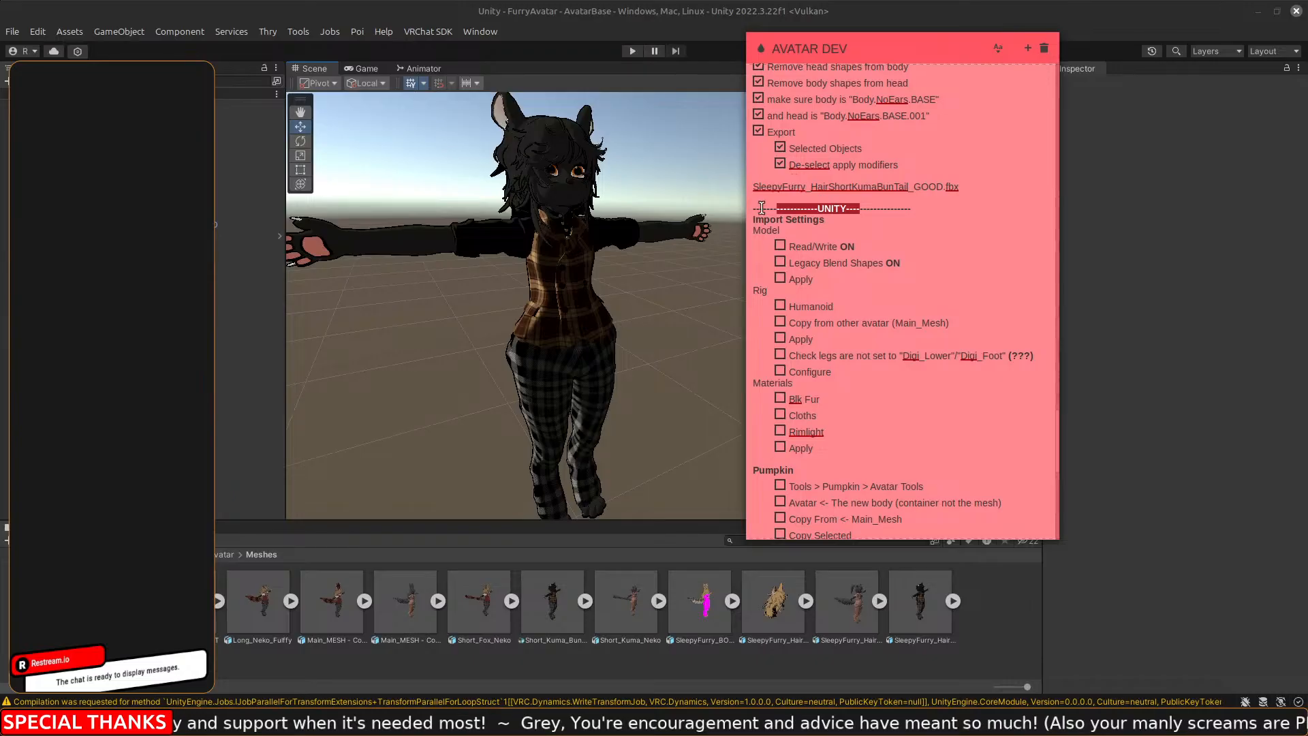
click(789, 246)
drag(954, 56, 1307, 102)
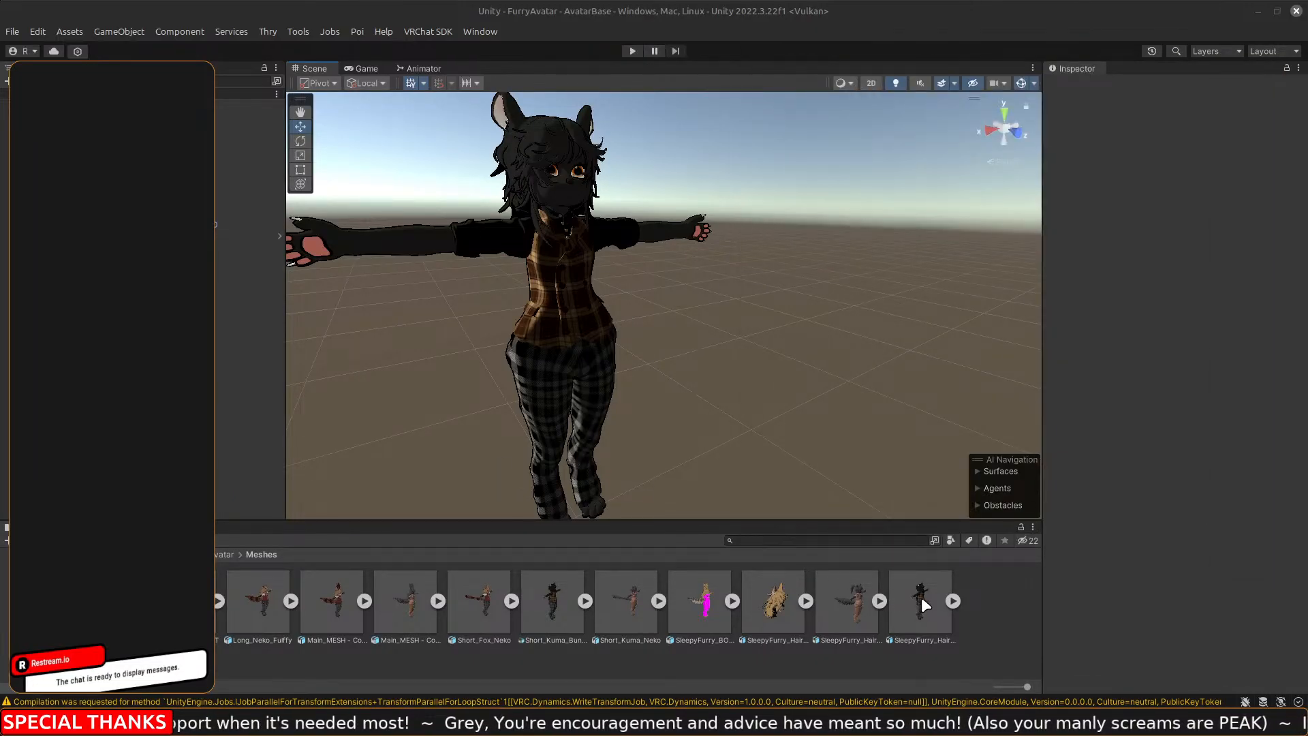
Enable Read/Write and Legacy Blend Shape Normals for the SleepyFurry_HairPonytailNekoFluffyTail_GOOD model and apply the import settings.
click(845, 602)
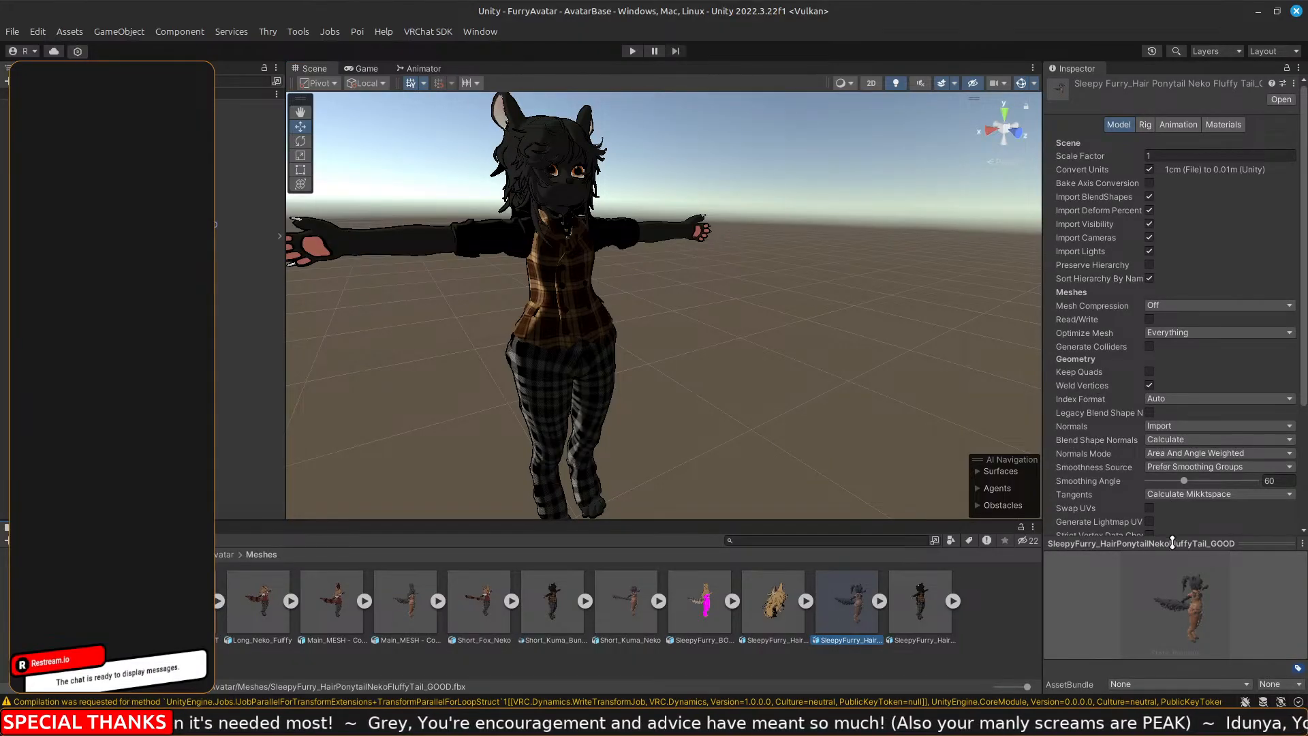
drag(1172, 543, 1171, 447)
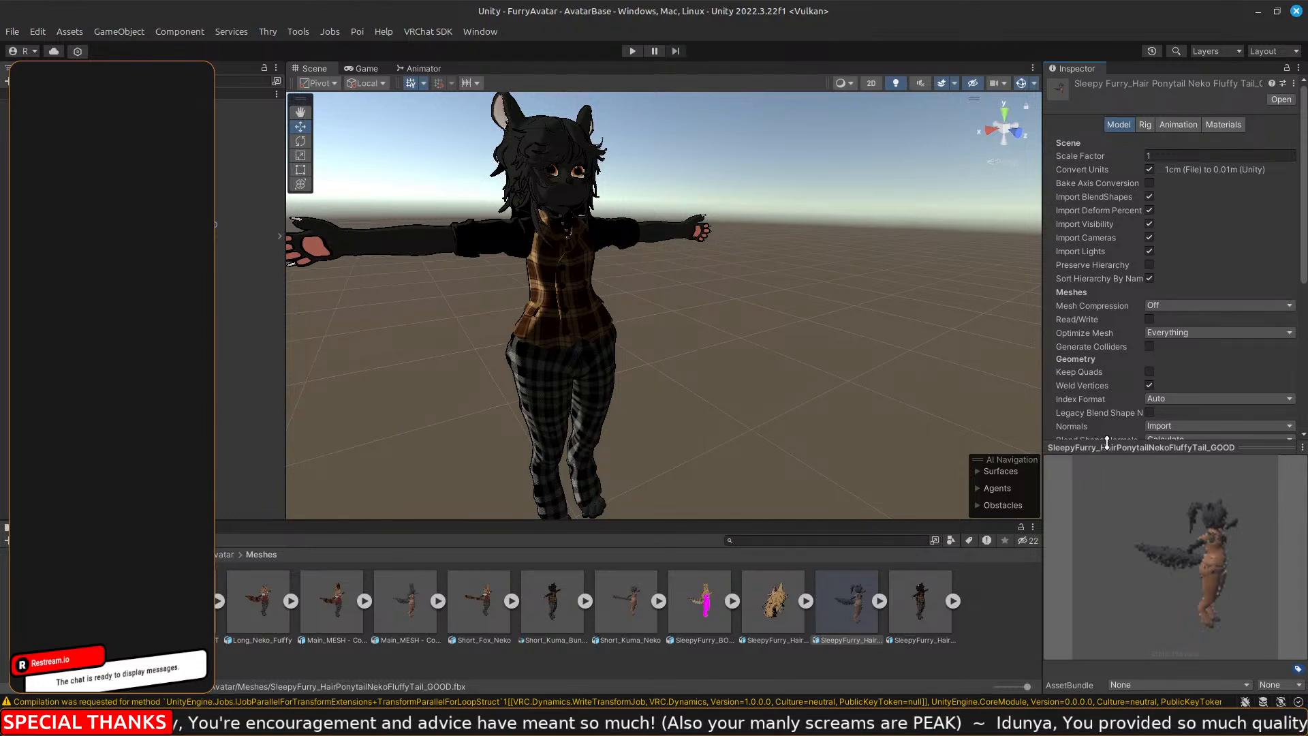
drag(1117, 448, 1119, 560)
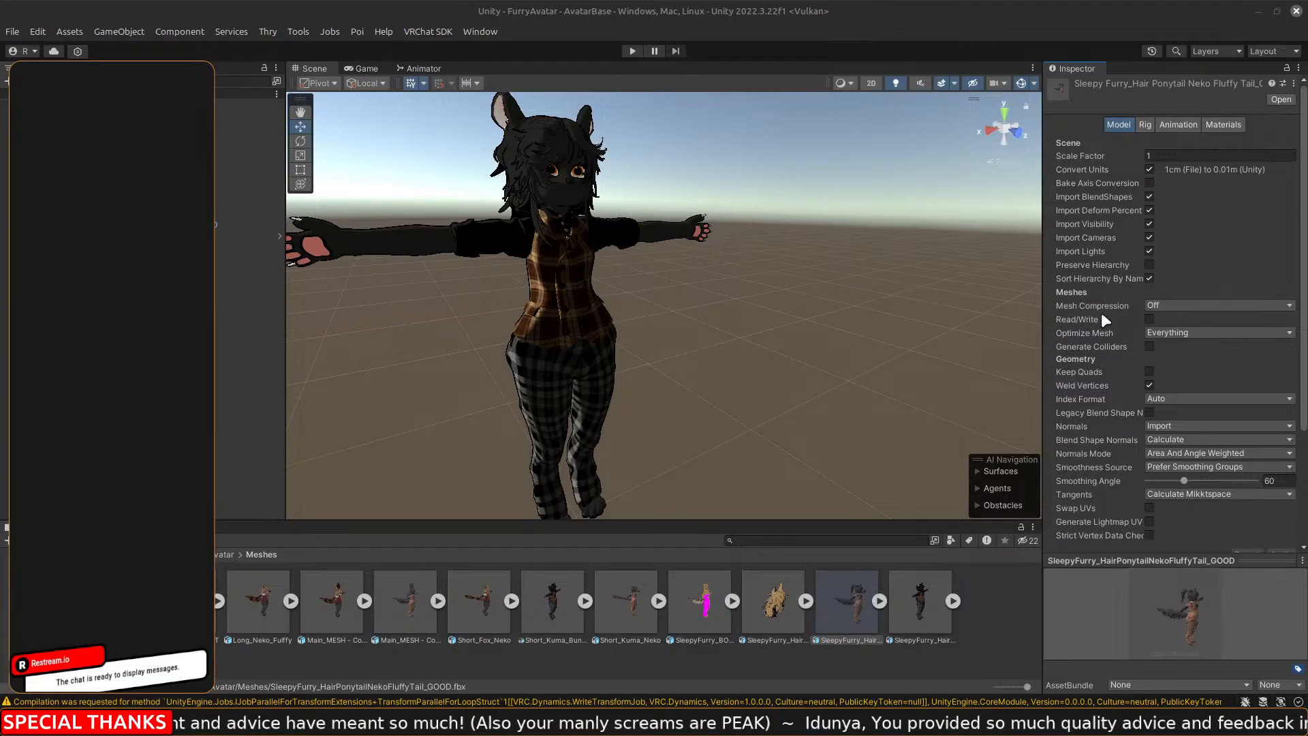
click(1149, 319)
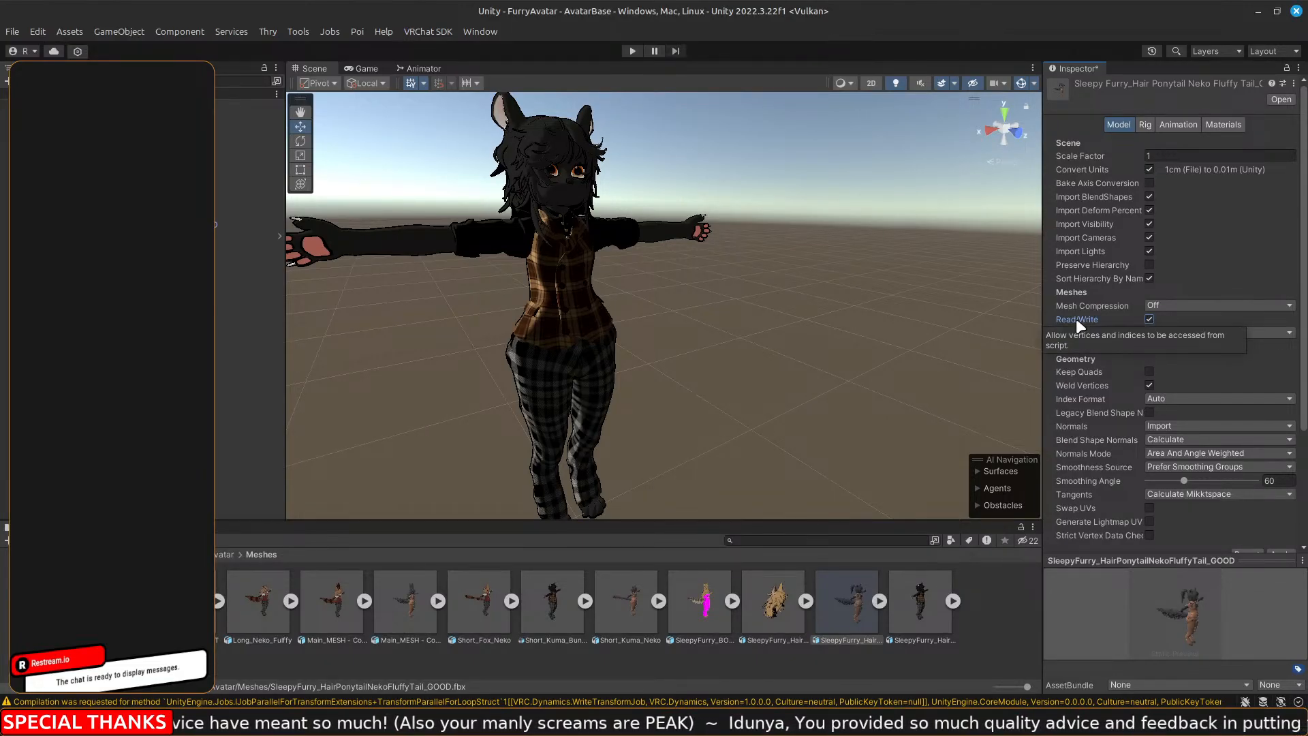
click(1149, 412)
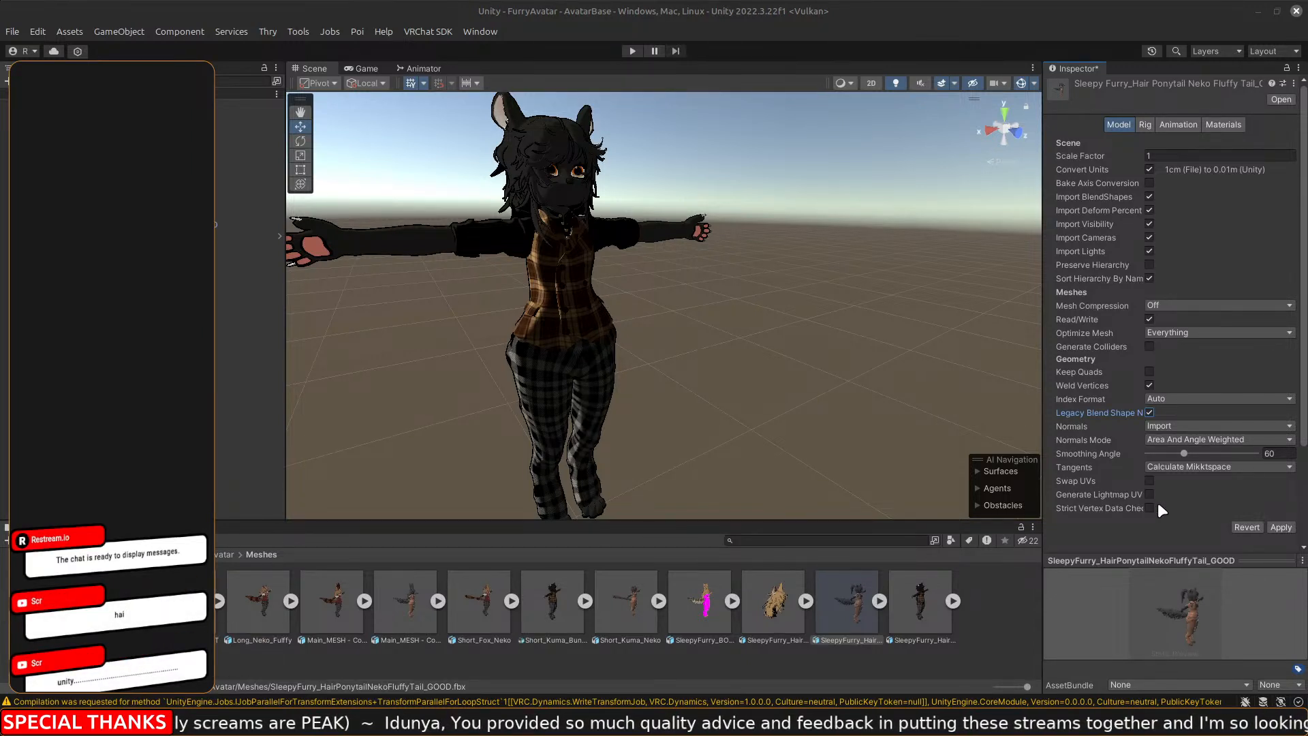
click(1282, 528)
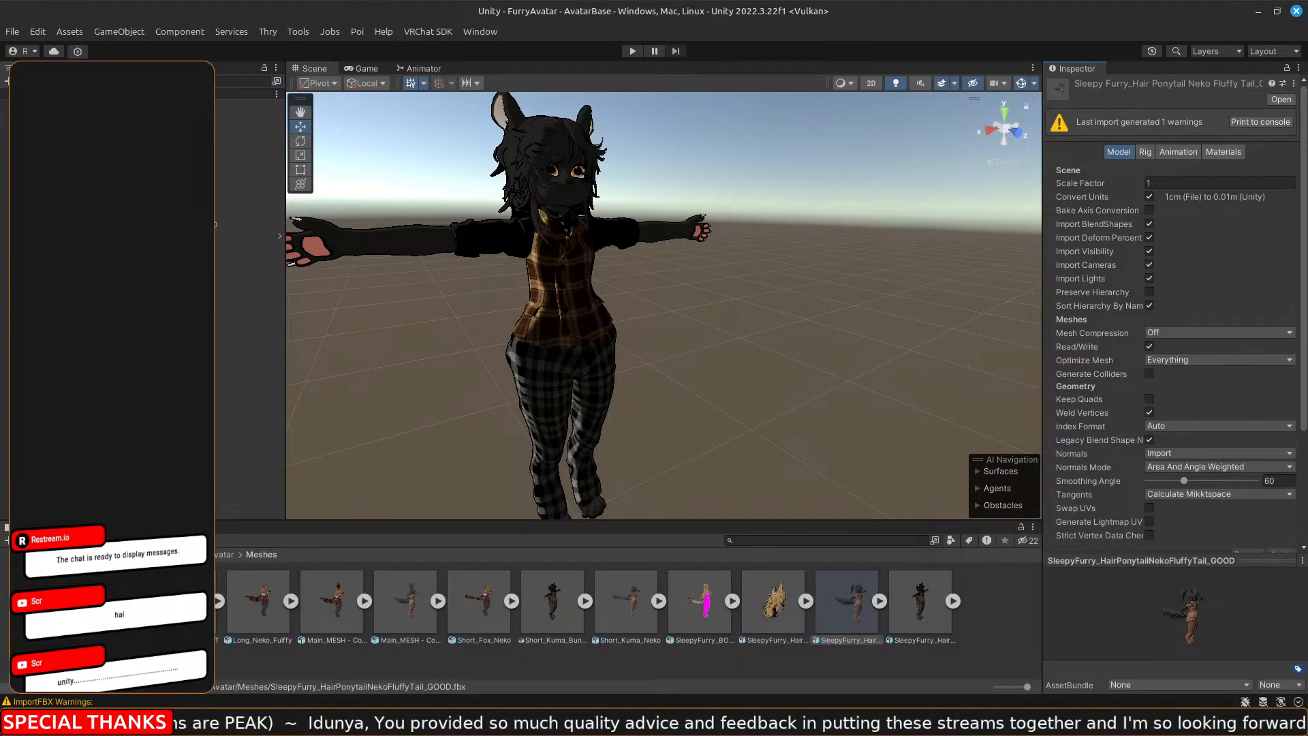
Deactivate the SleepyFurry_HairShortKumaBunTail_GOOD avatar in the scene.
click(1147, 153)
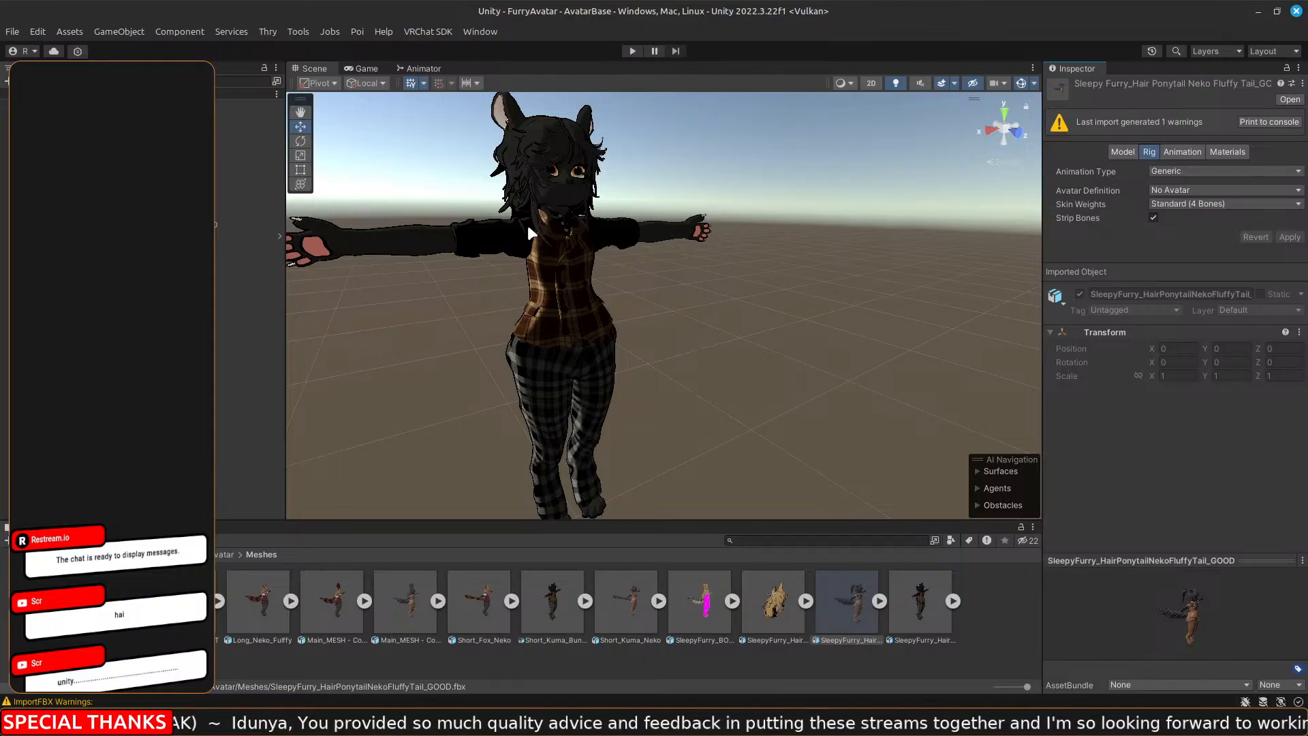
click(565, 250)
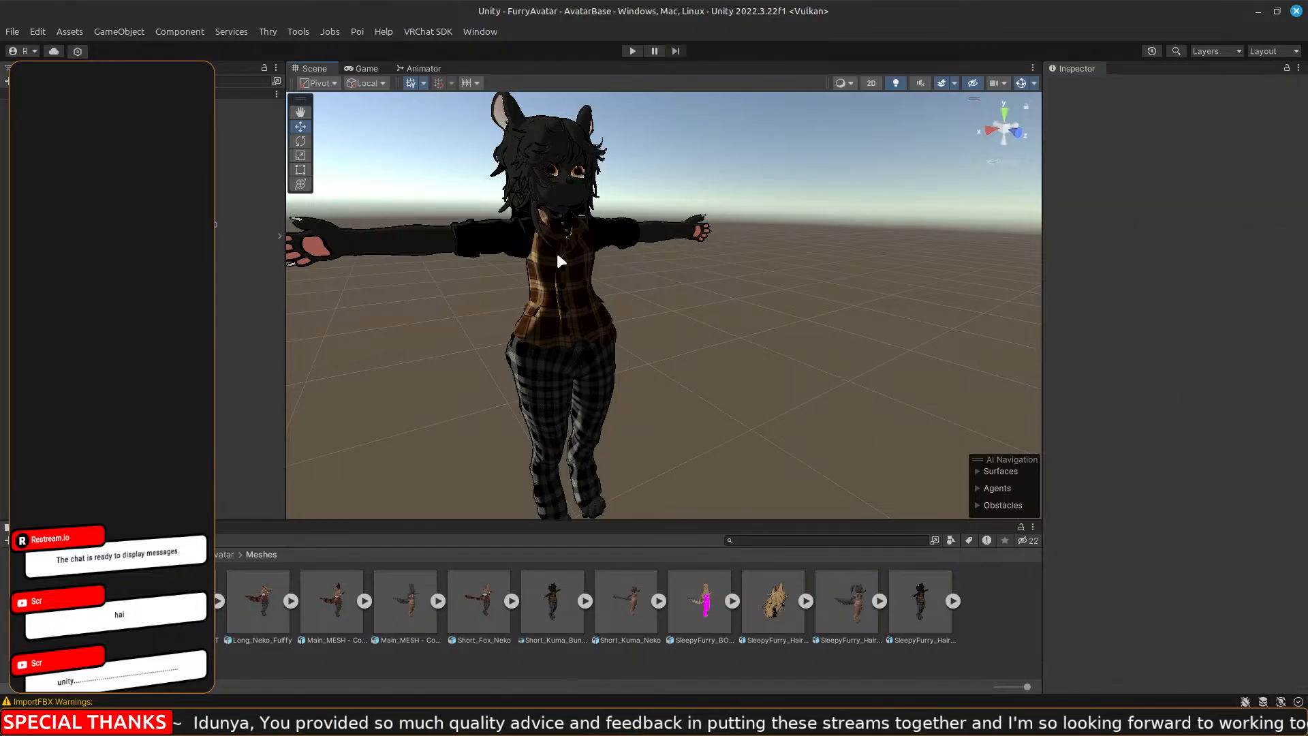
click(219, 224)
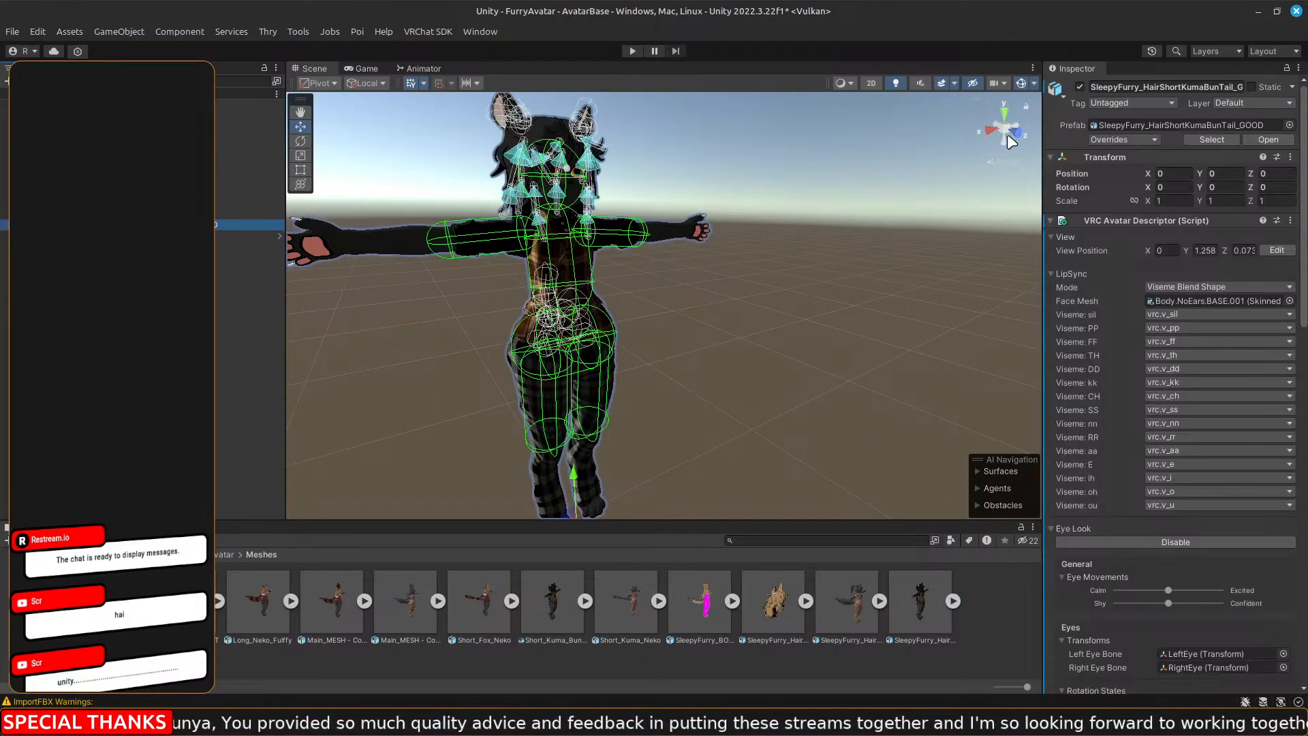
click(1080, 86)
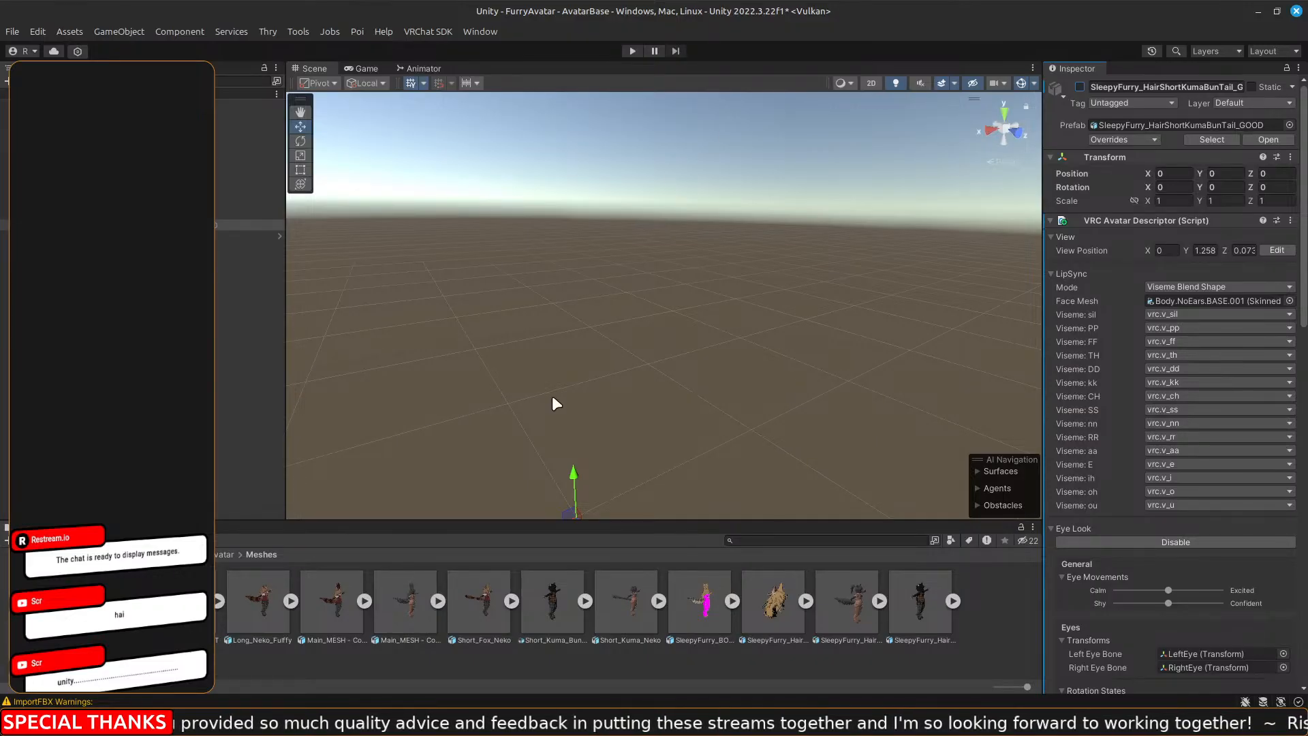
click(150, 327)
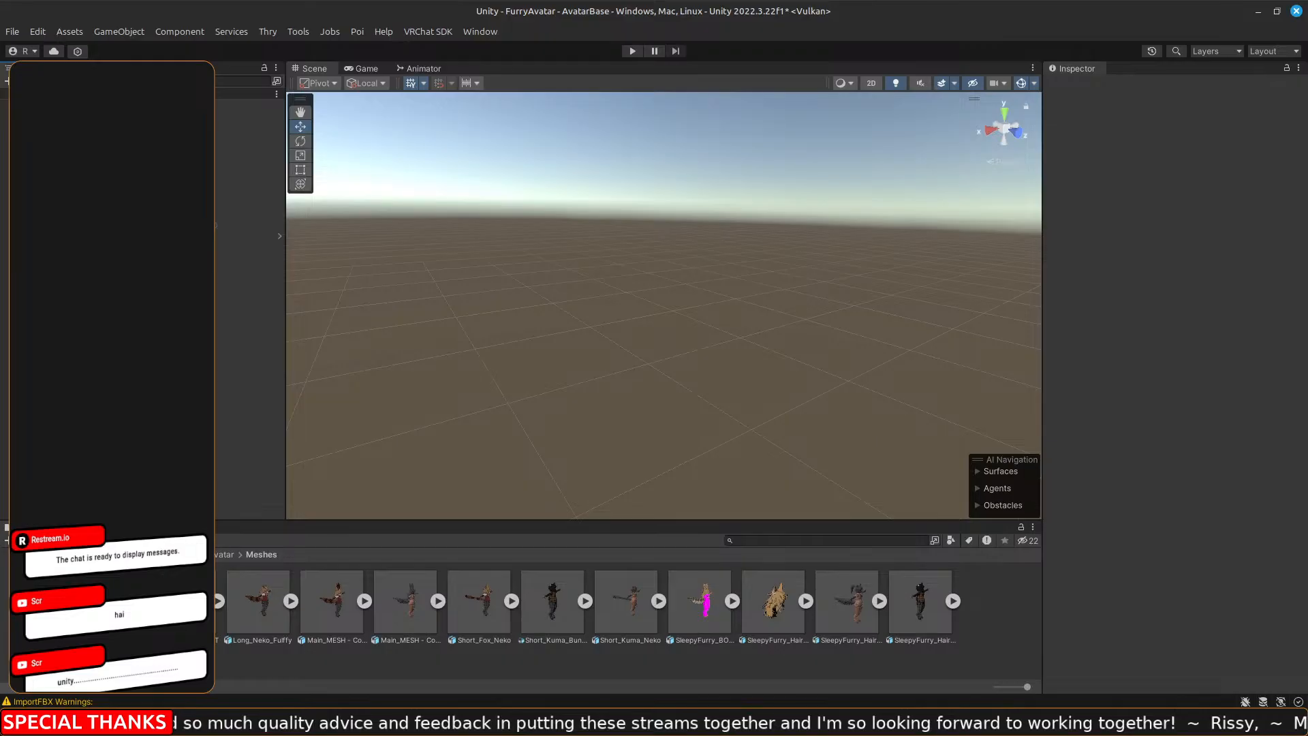
Consult the Rig section of the AVATAR DEV checklist and set the ponytail model's rig Animation Type to Humanoid.
click(849, 613)
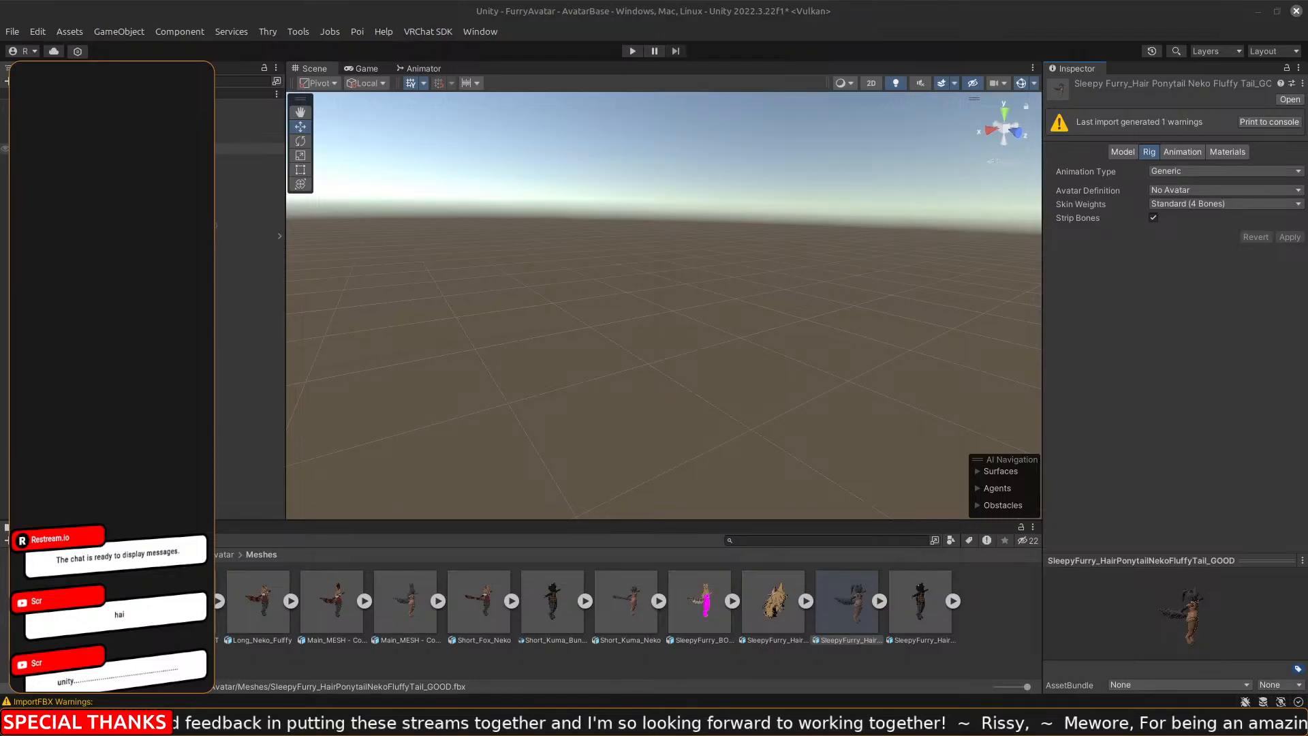
click(1156, 336)
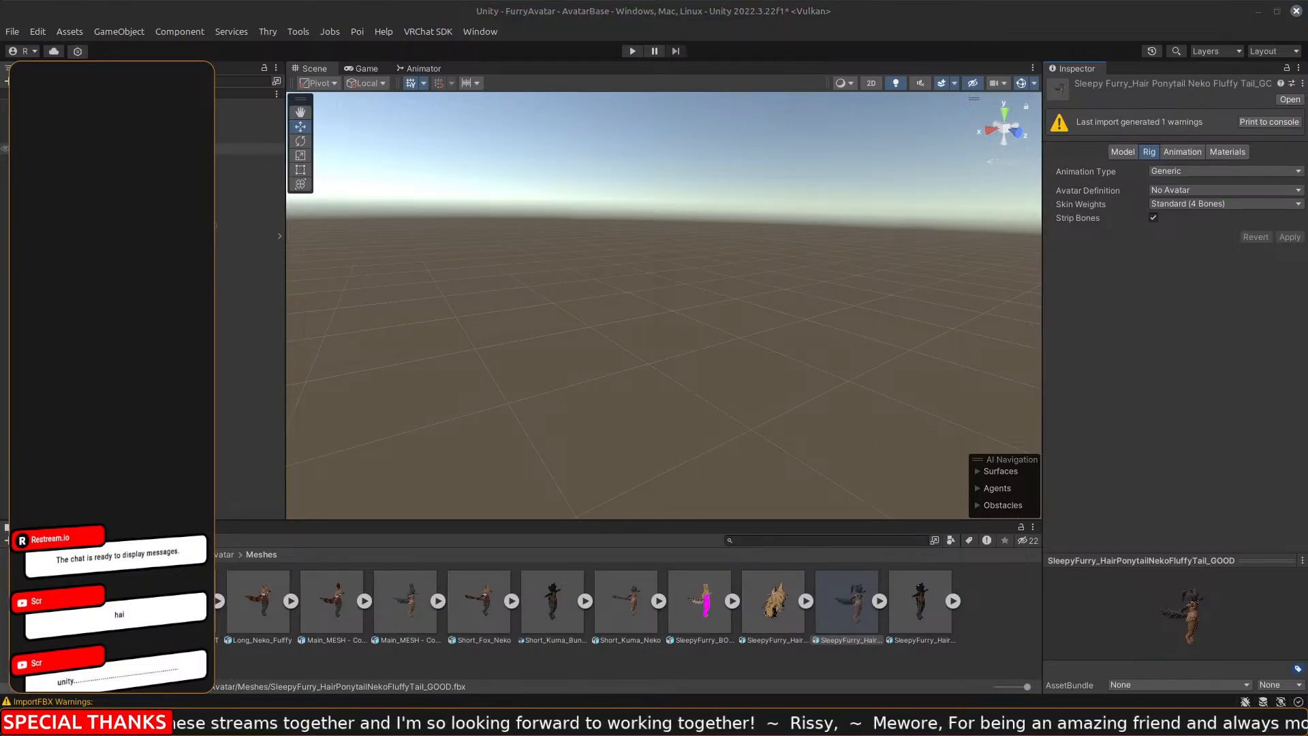
drag(1307, 68, 689, 135)
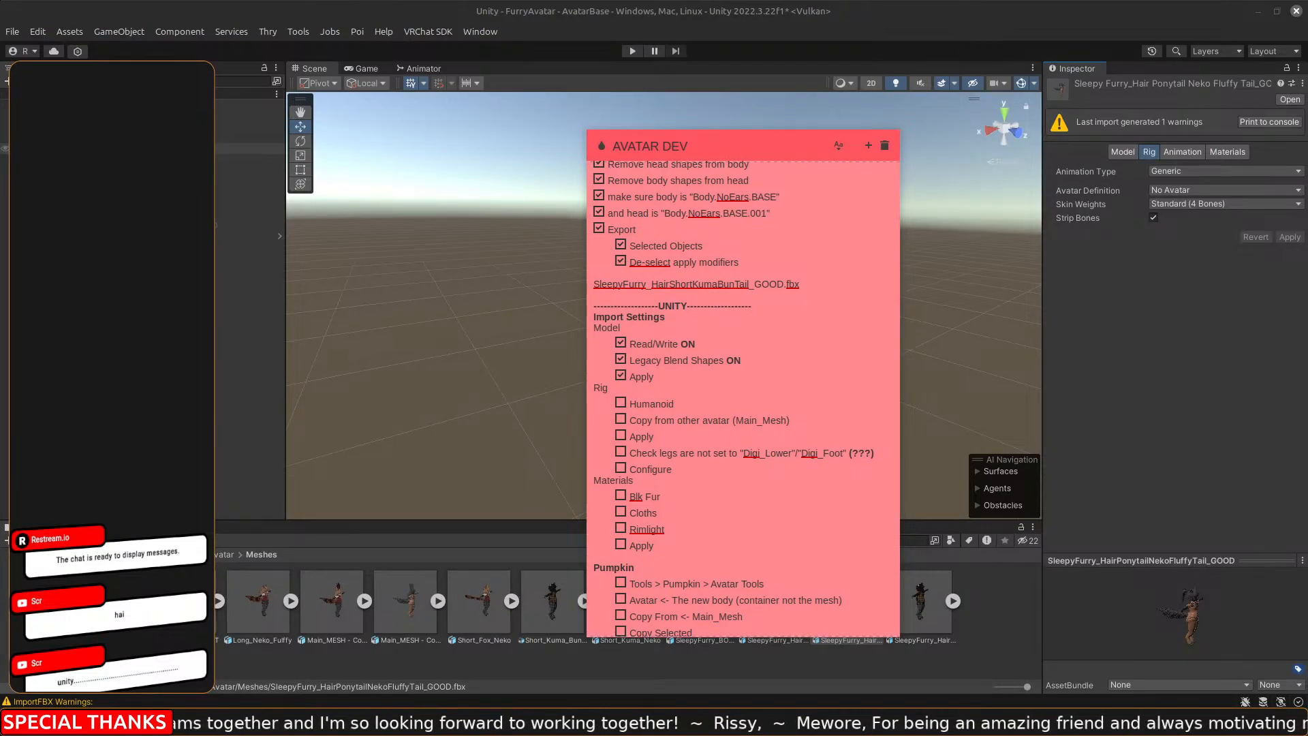
drag(793, 145, 798, 123)
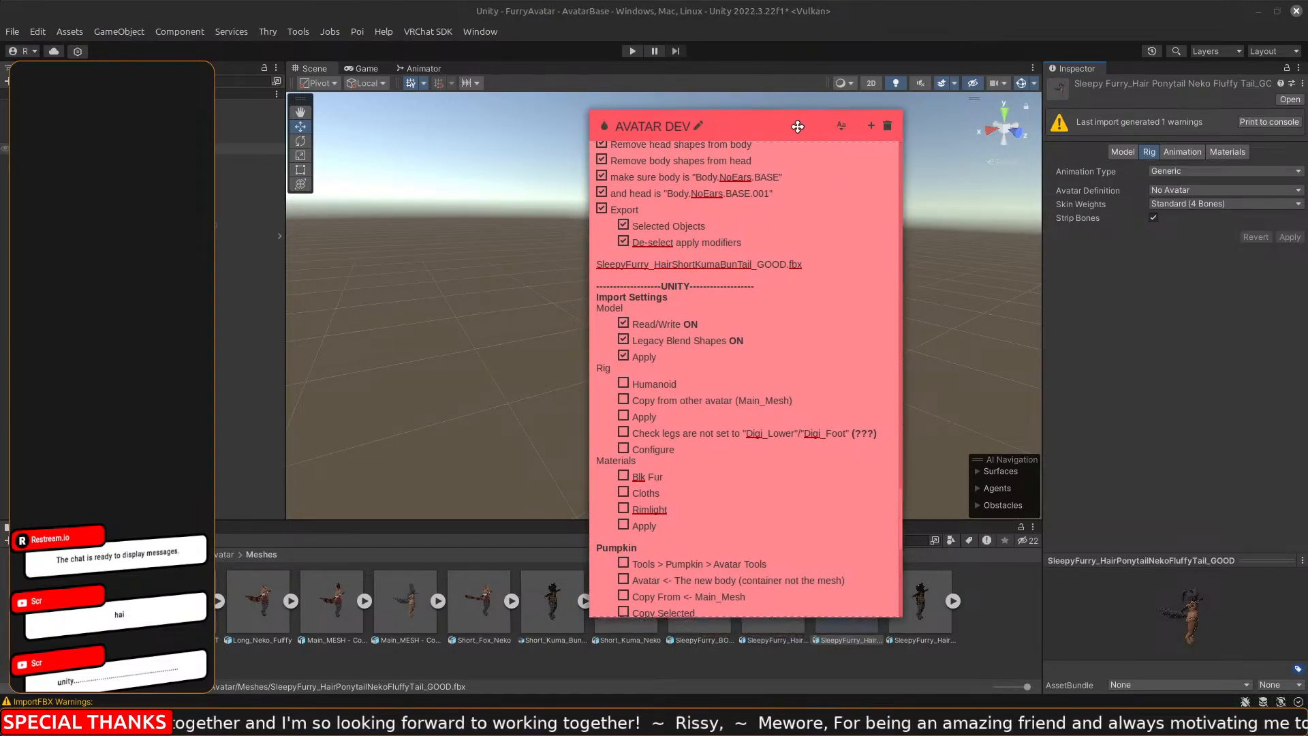
scroll(789, 376, down, 3)
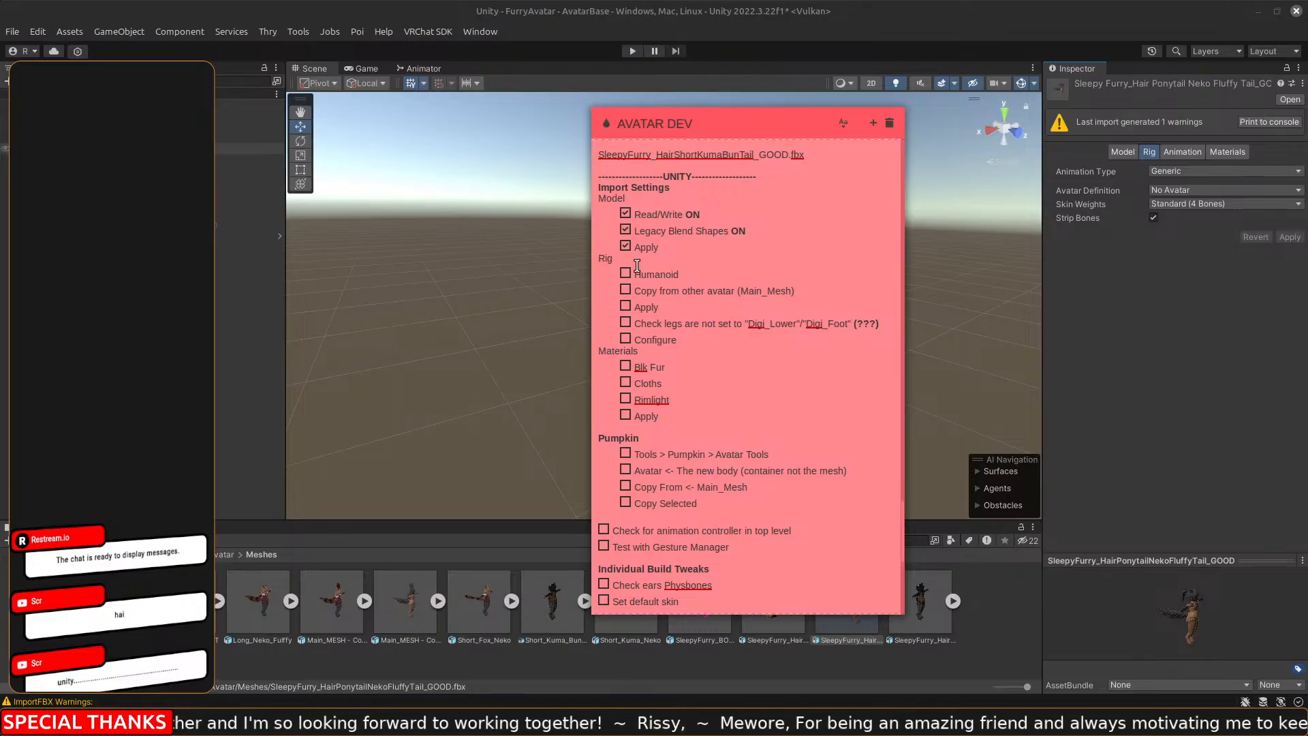
drag(763, 127, 1307, 125)
click(1210, 170)
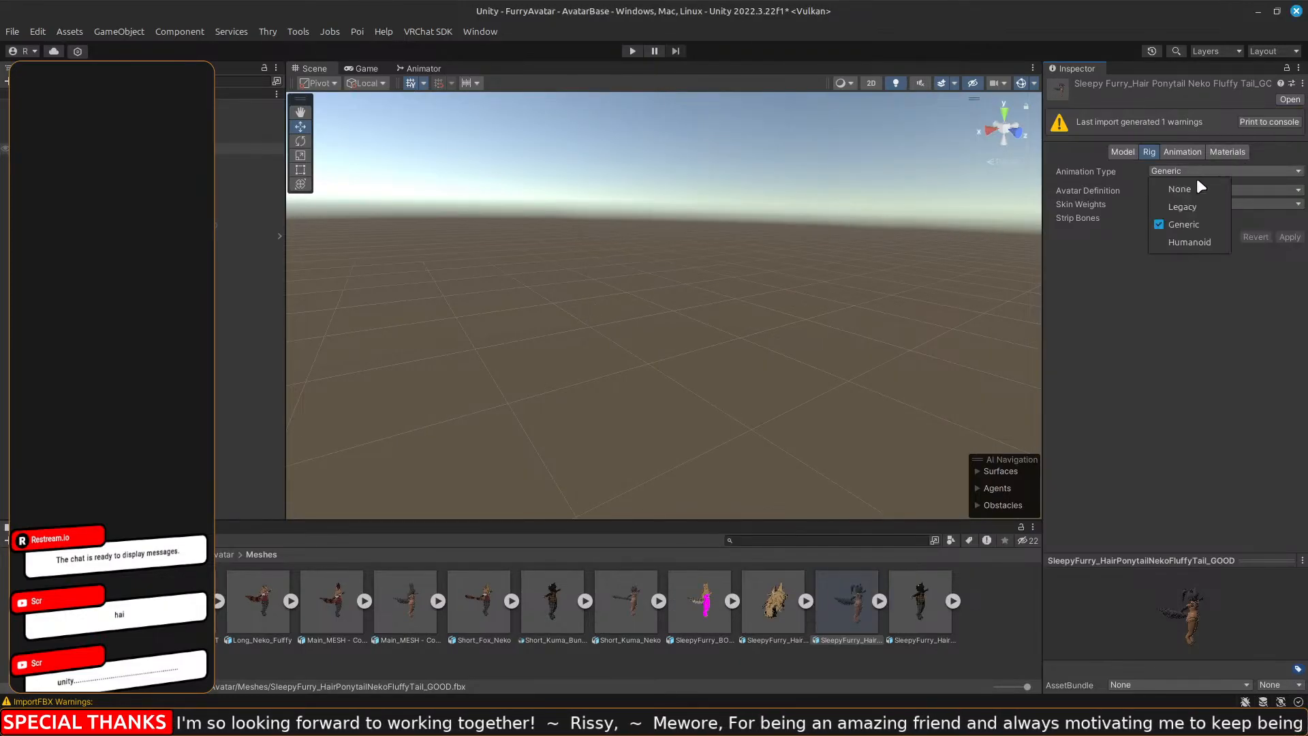
click(1190, 240)
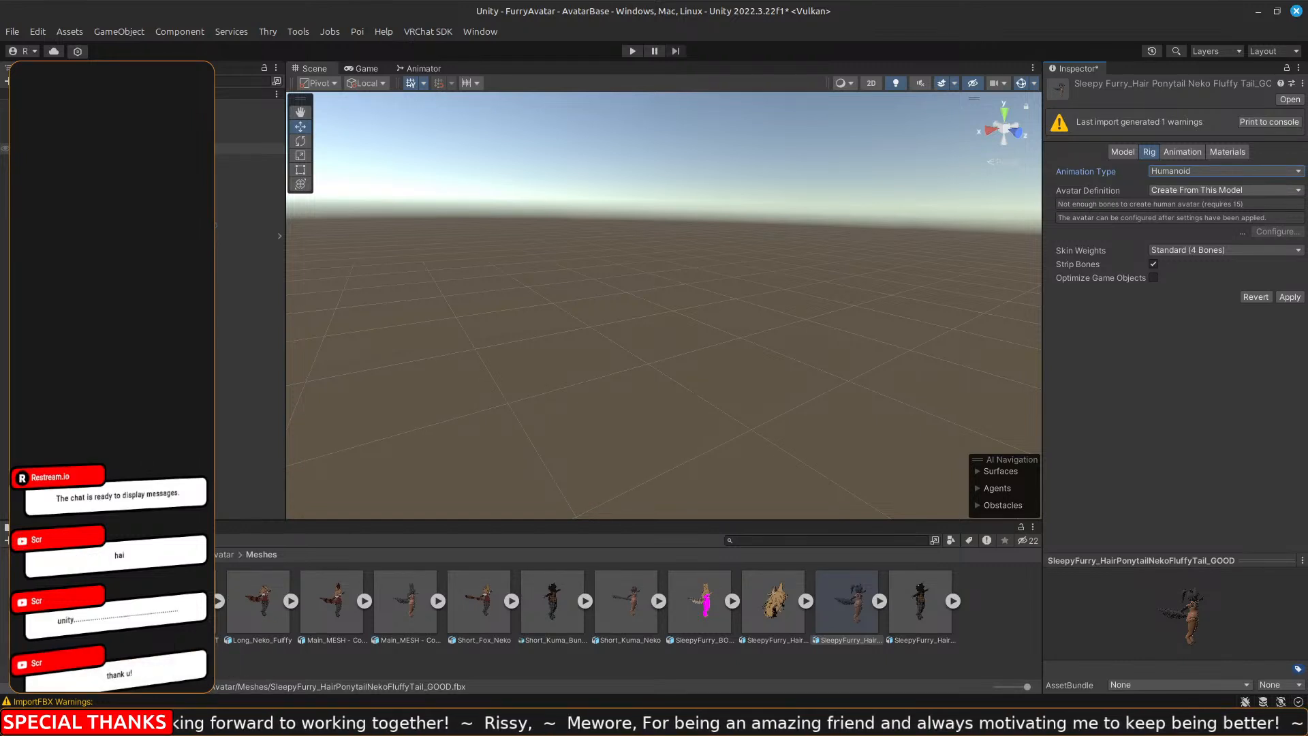
Set the ponytail model's Avatar Definition to Copy From Other Avatar, with Main_MESH - CopyAvatar as the source.
click(1231, 188)
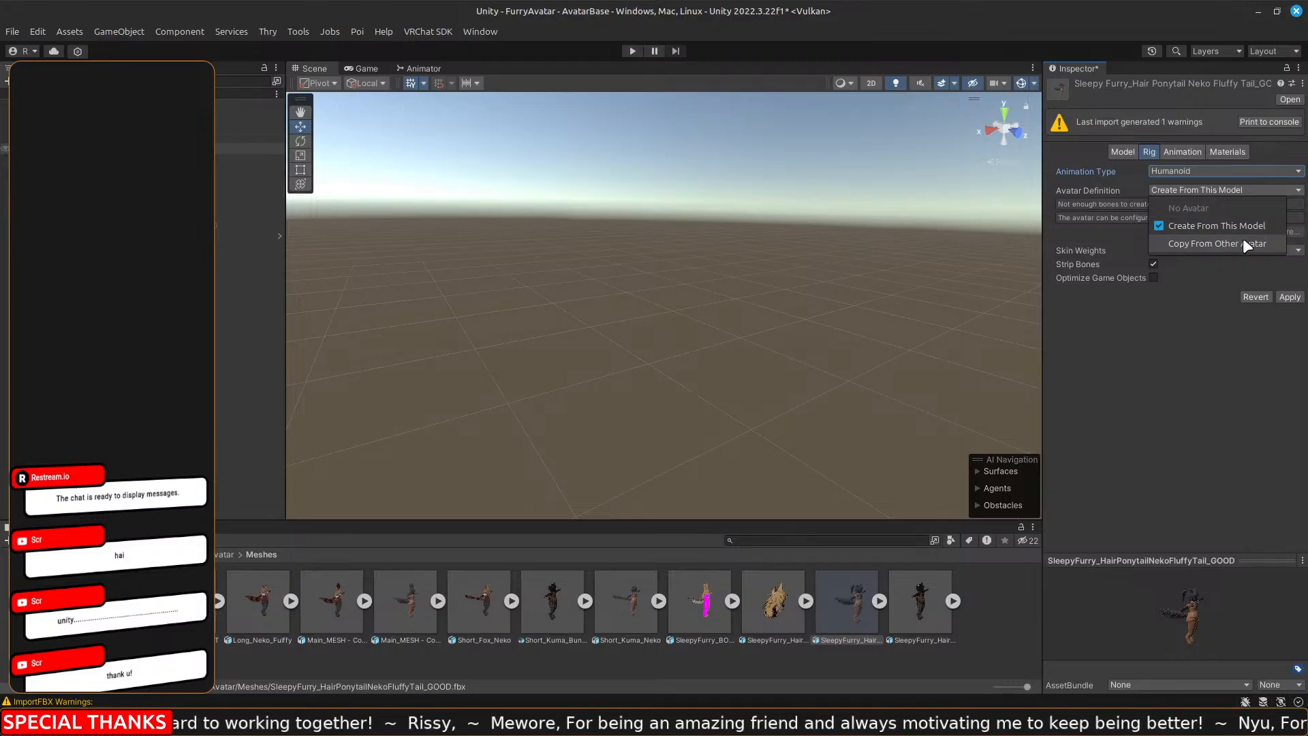
click(1202, 243)
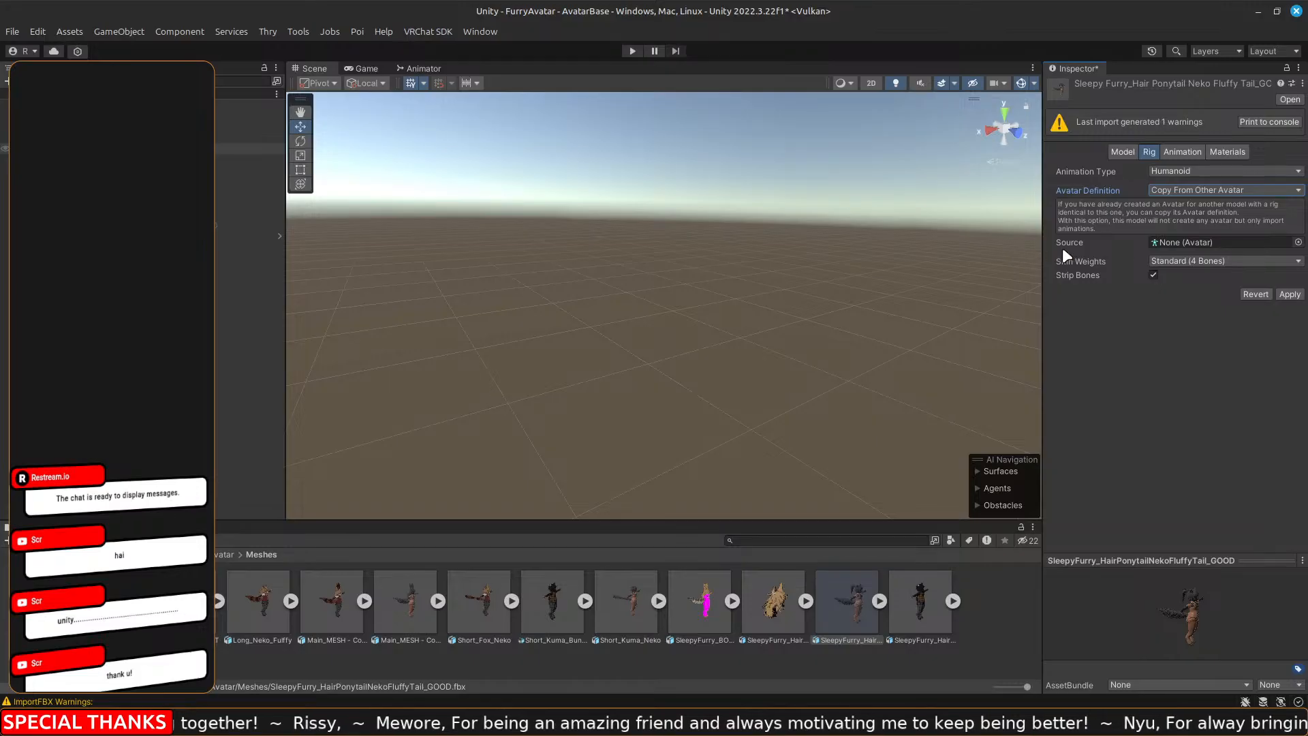
click(1297, 242)
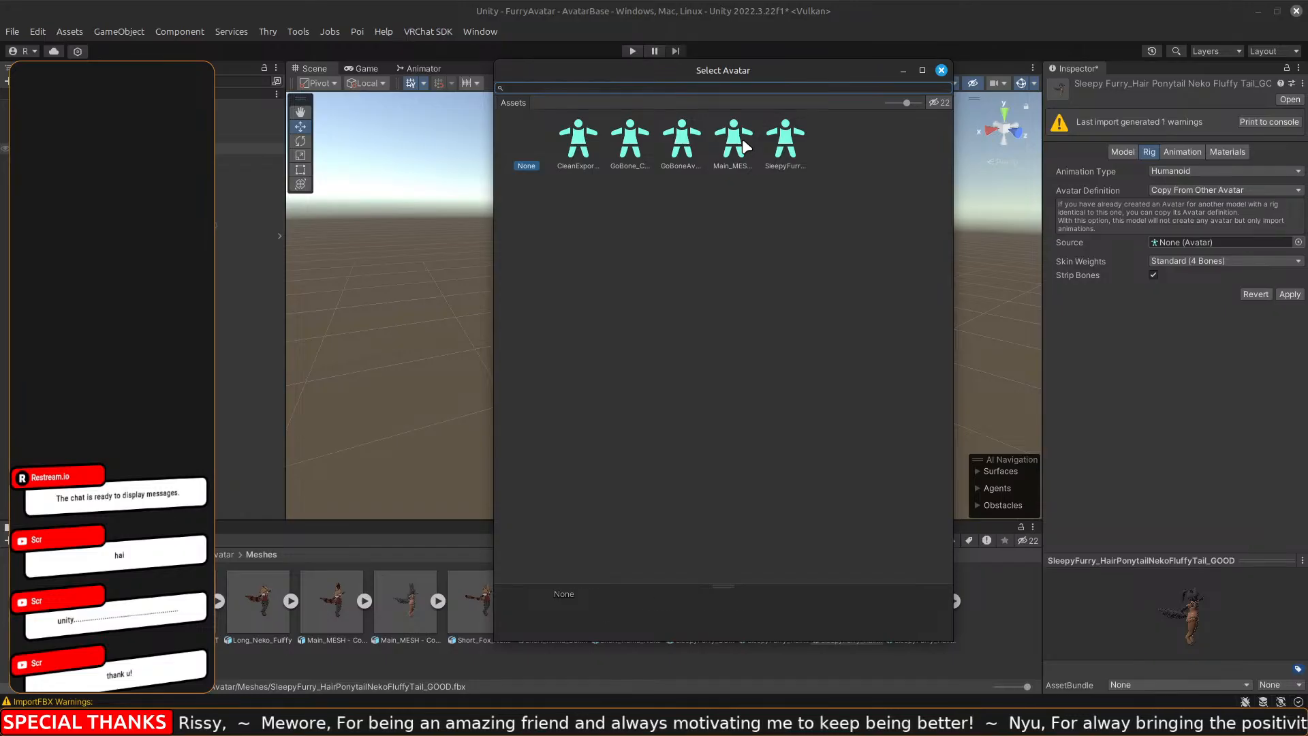
click(746, 140)
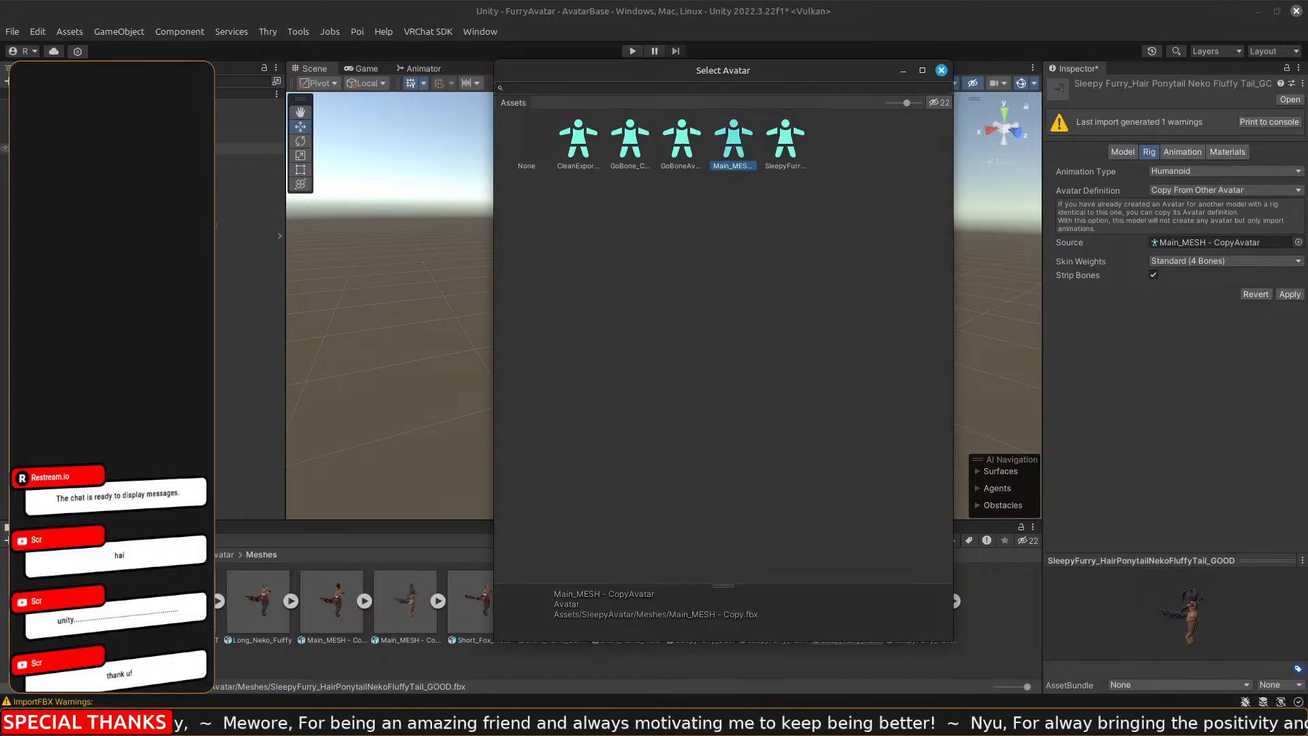
Mark the Humanoid and Copy from other avatar (Main_Mesh) items as done in the AVATAR DEV checklist's Rig section.
drag(1307, 91, 1072, 90)
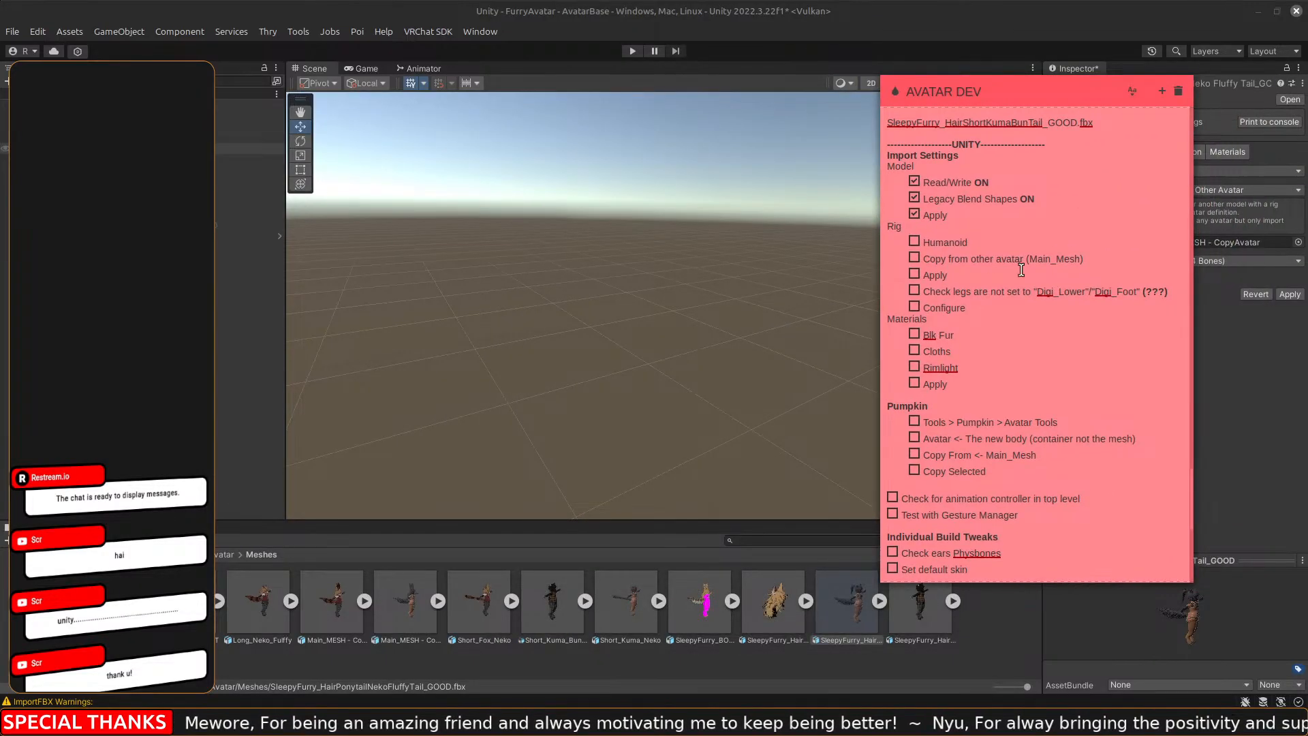
click(915, 258)
click(915, 242)
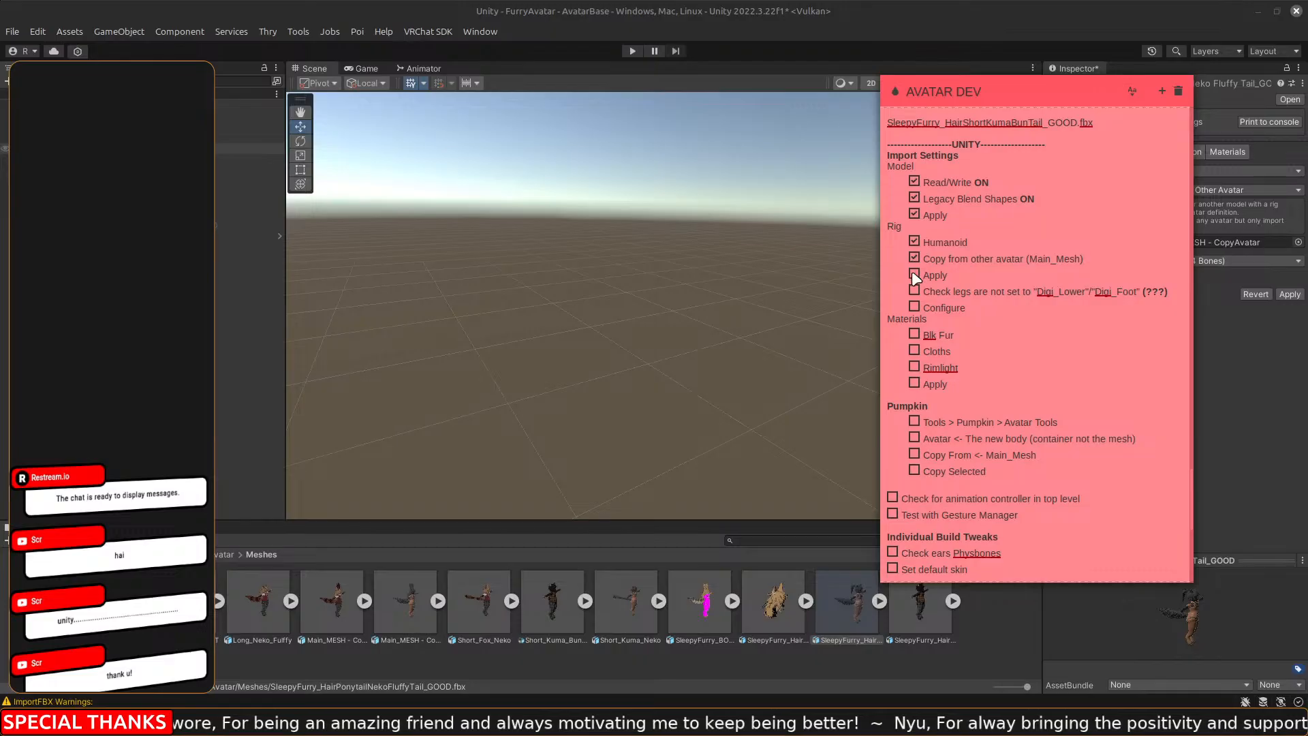
drag(1037, 89, 1307, 90)
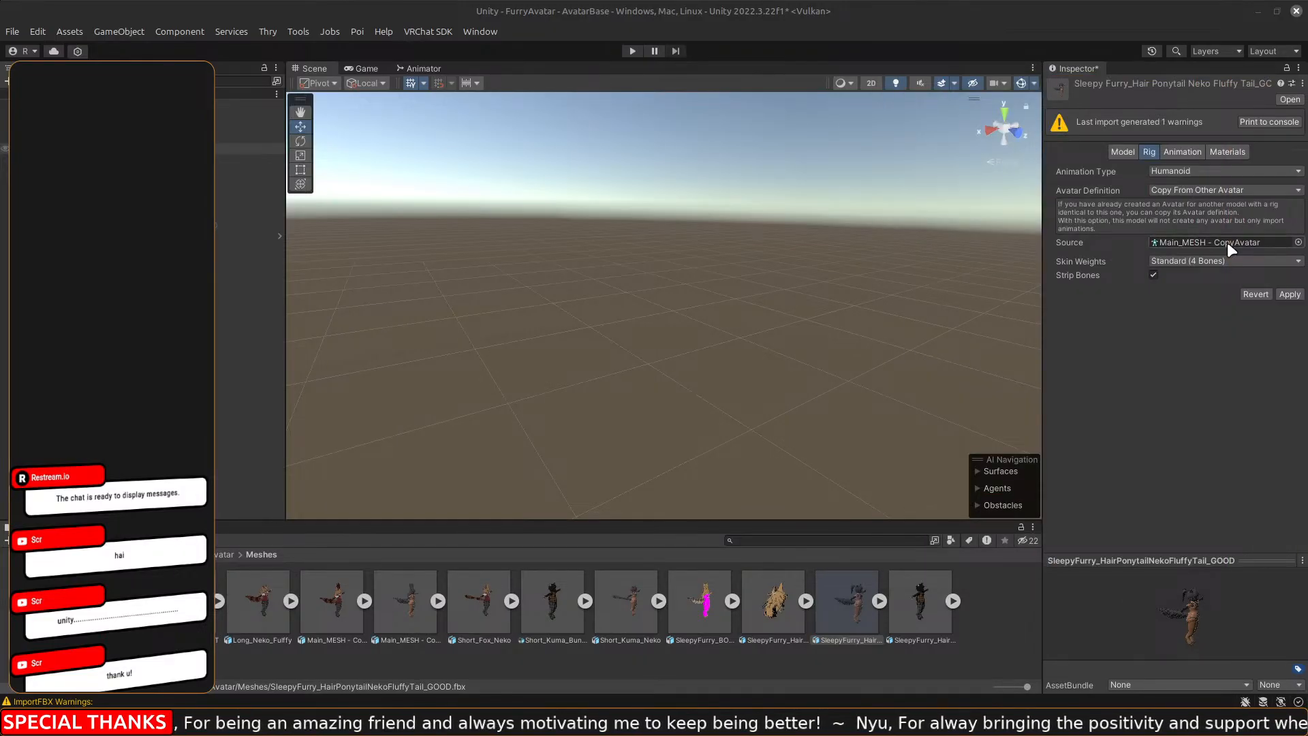
Apply the ponytail model's rig settings and add SleepyFurry_HairPonytailNekoFluffyTail_GOOD to the scene.
click(1298, 297)
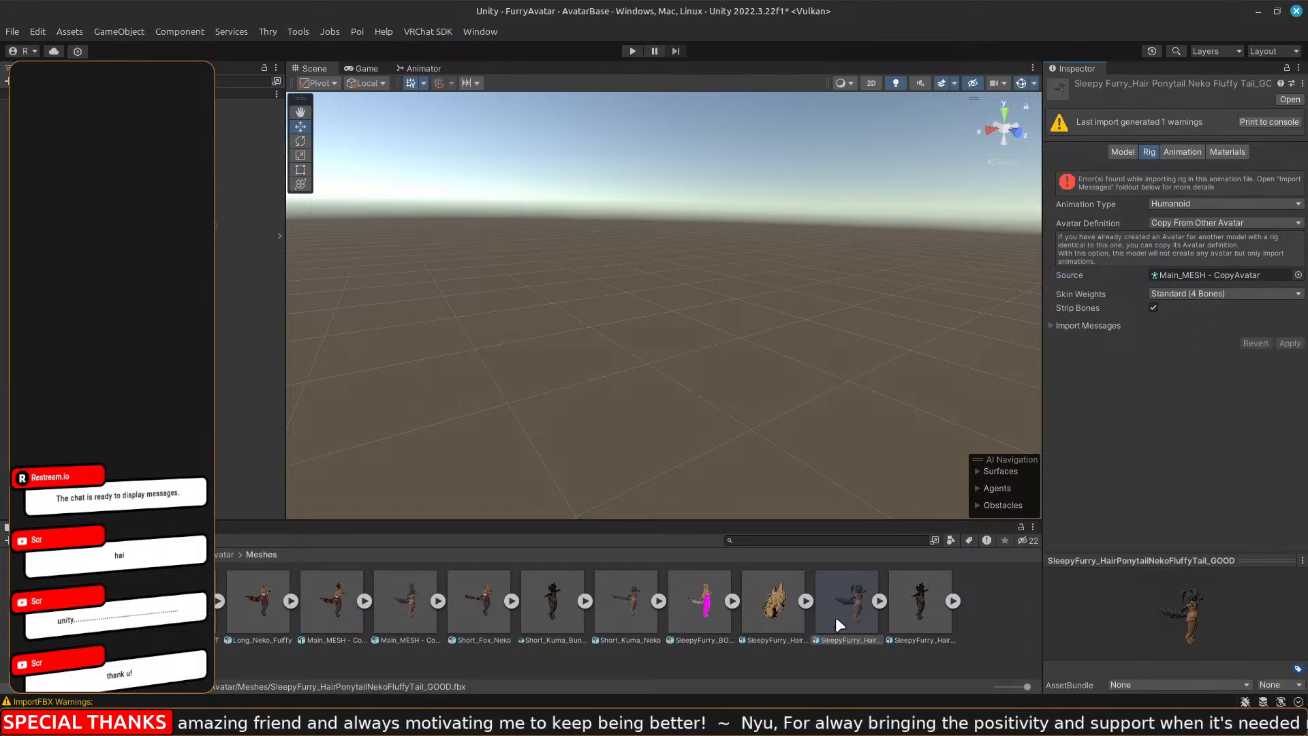
drag(835, 615, 205, 256)
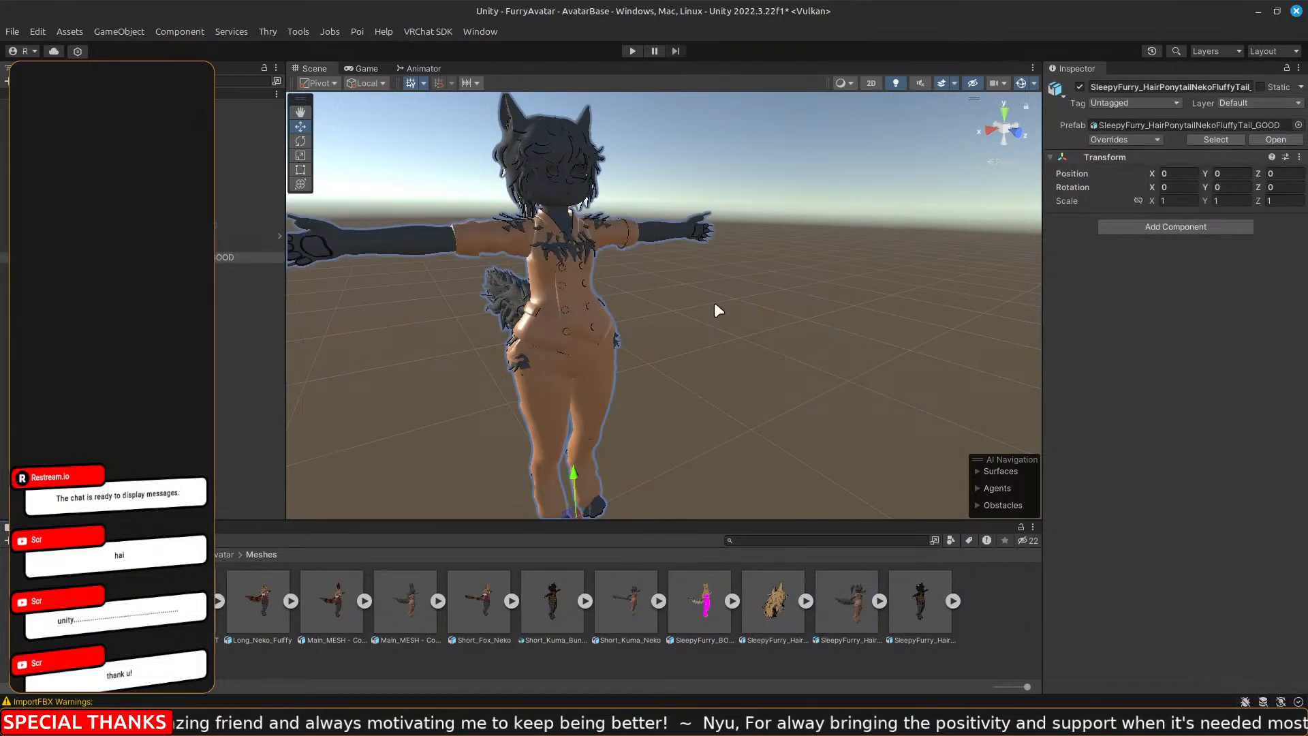
middle_drag(692, 294, 695, 295)
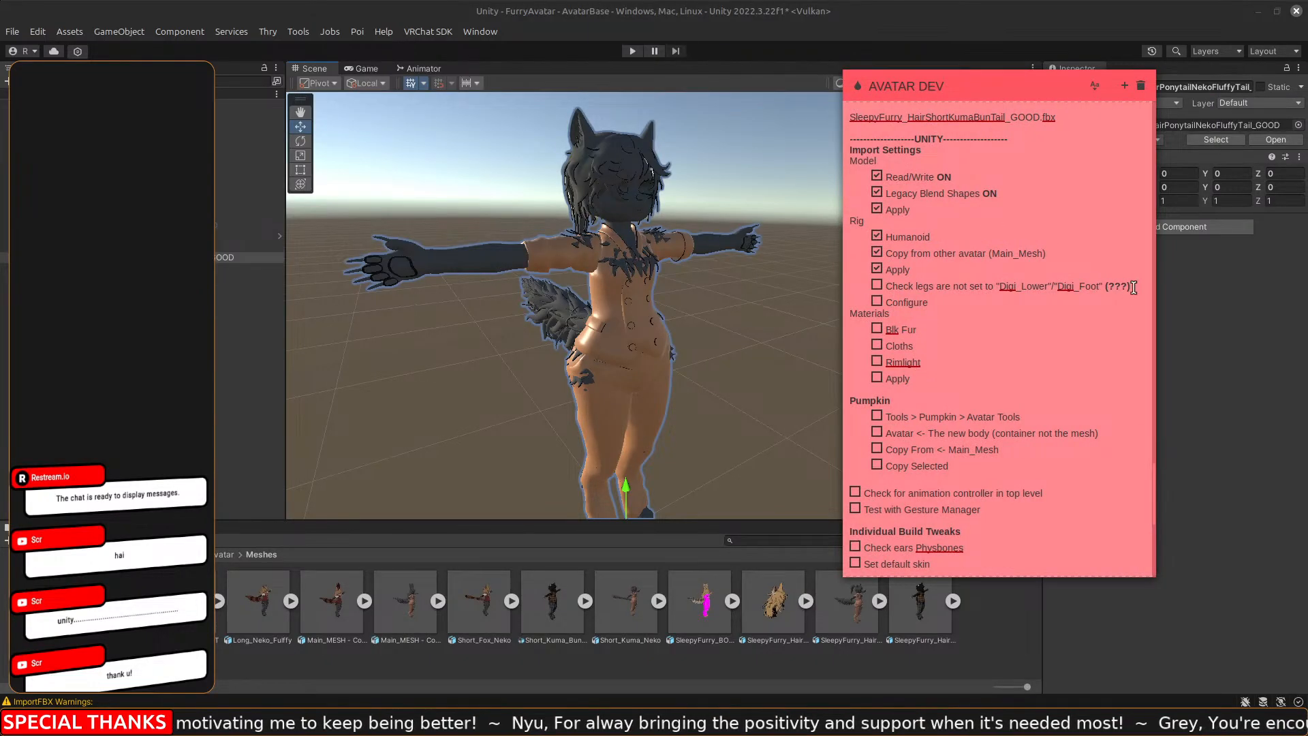
Review the checklist's leg-mapping item and read the rig import messages of the SleepyFurry_HairPonytailNekoFluffyTail_GOOD model.
drag(1135, 287, 1108, 285)
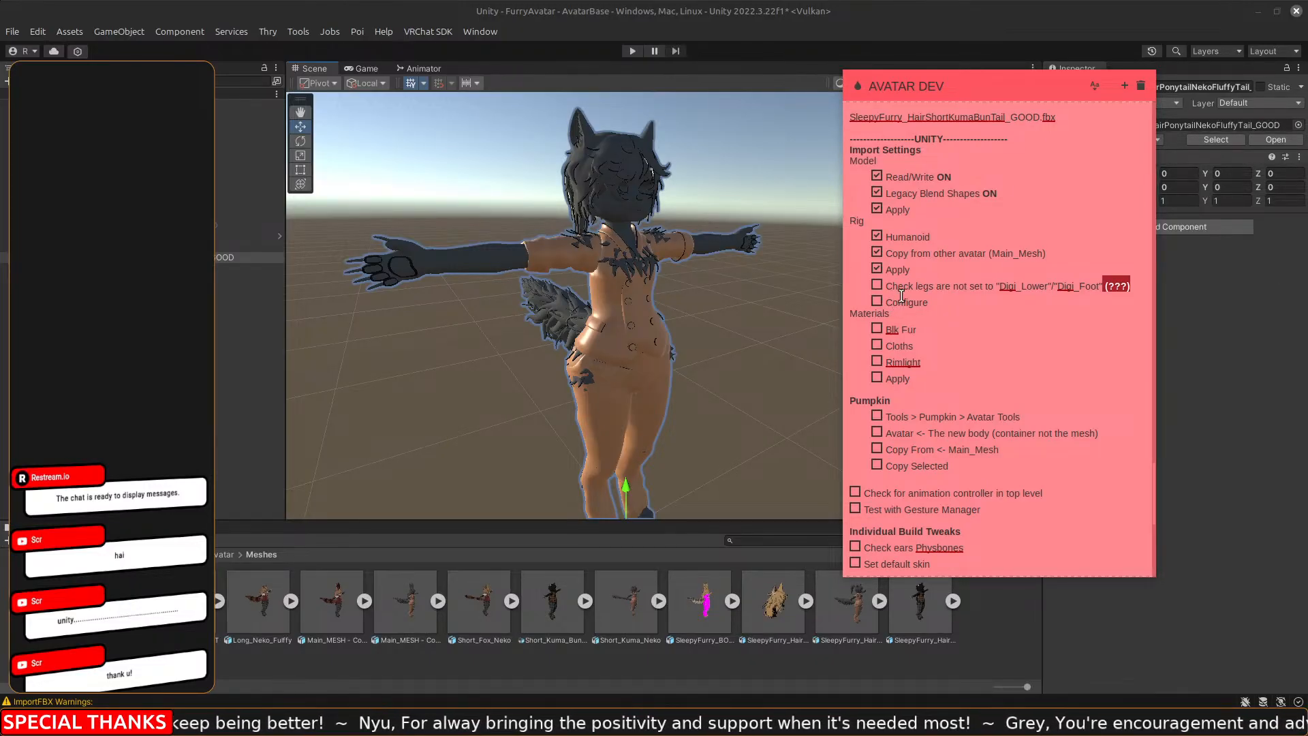
key(Escape)
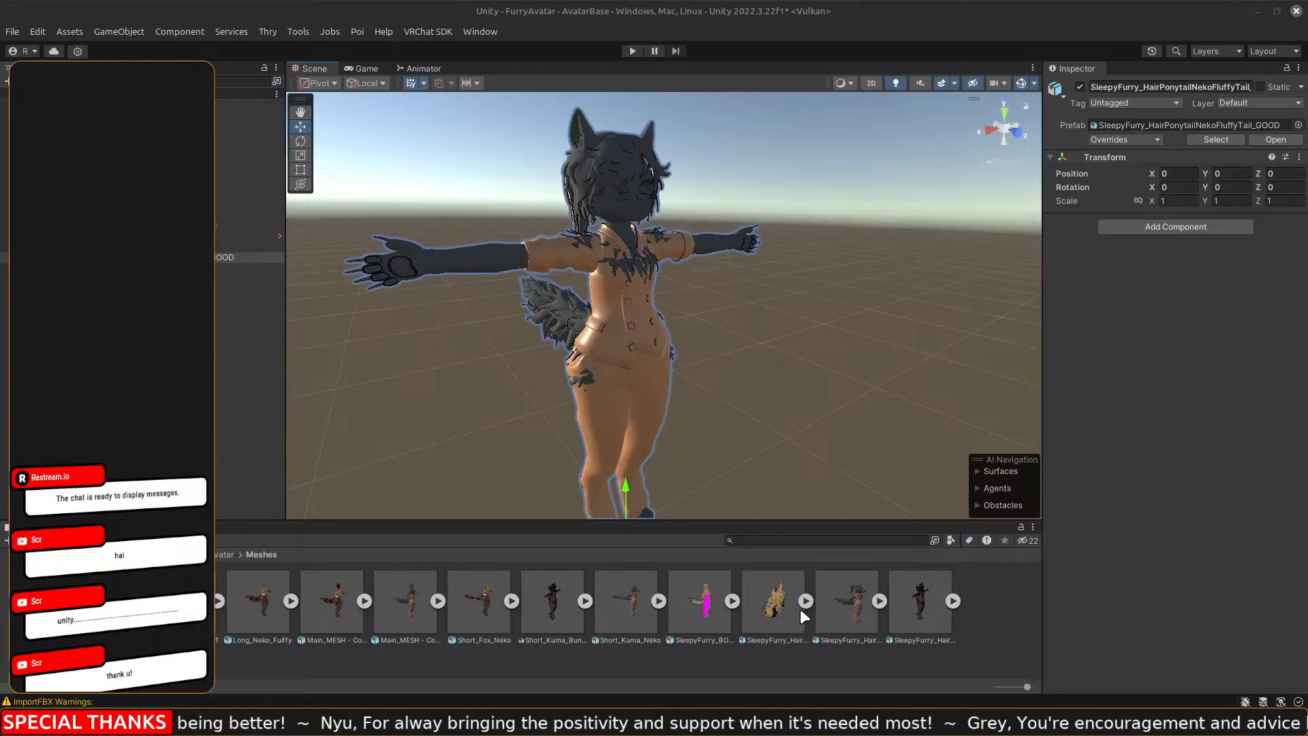
click(849, 599)
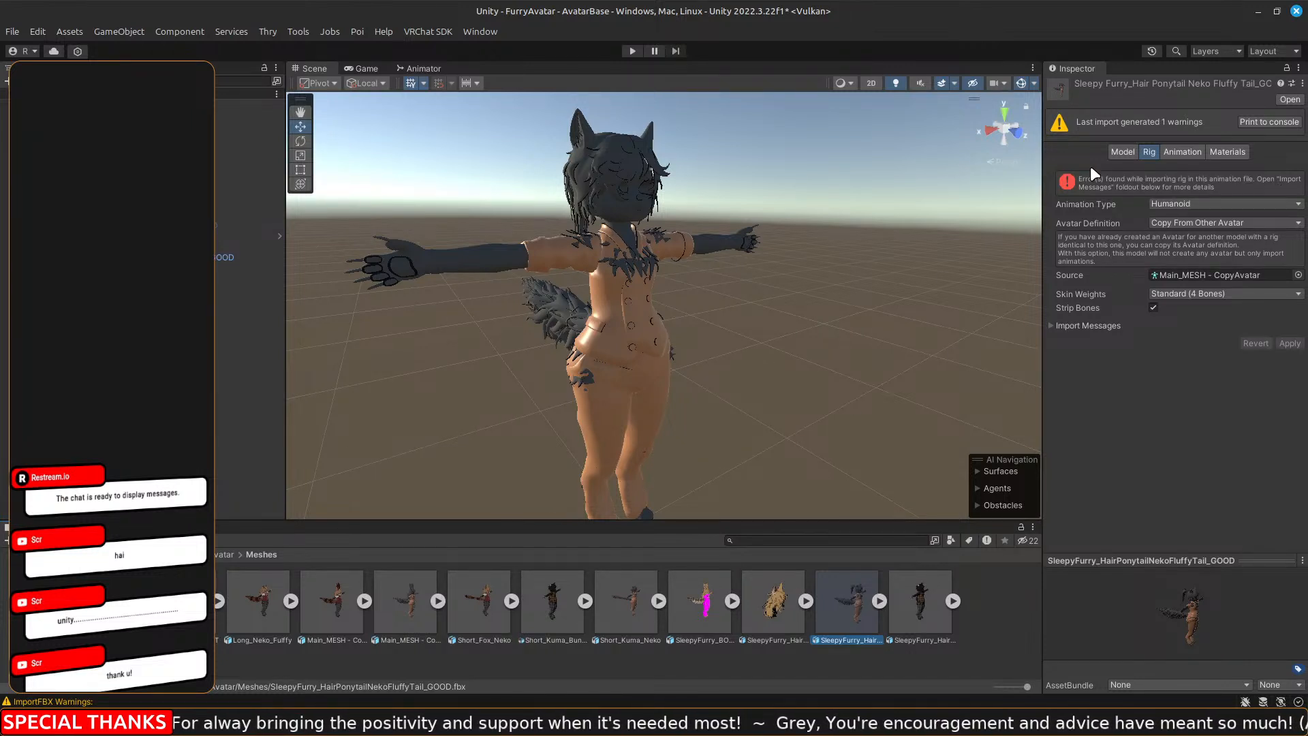
click(1053, 326)
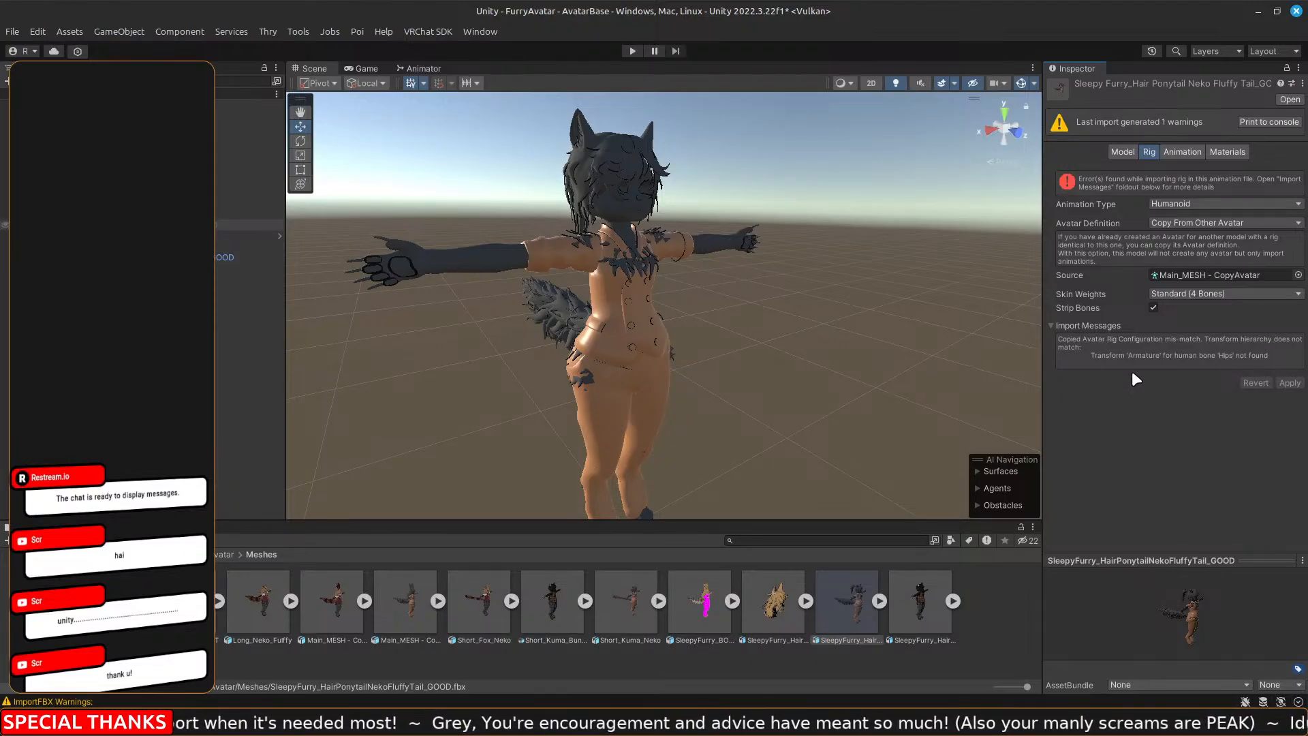
click(1055, 327)
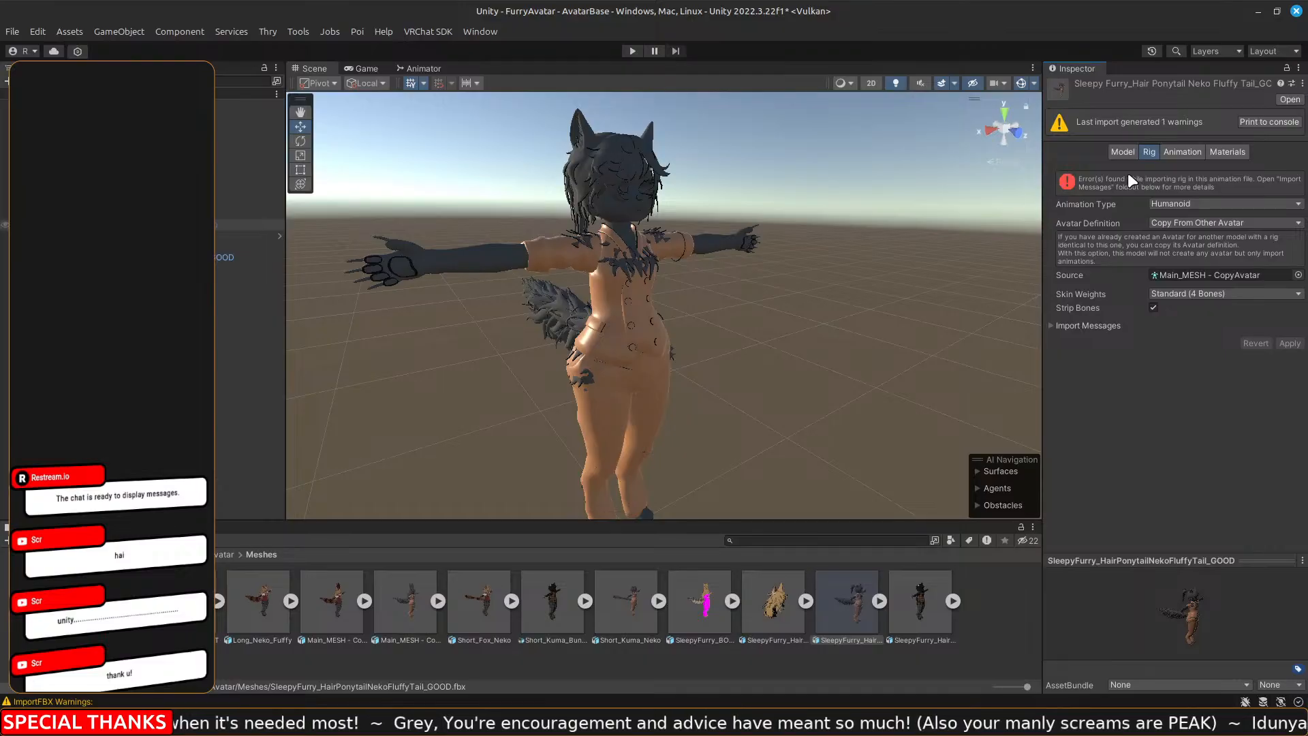
click(1049, 325)
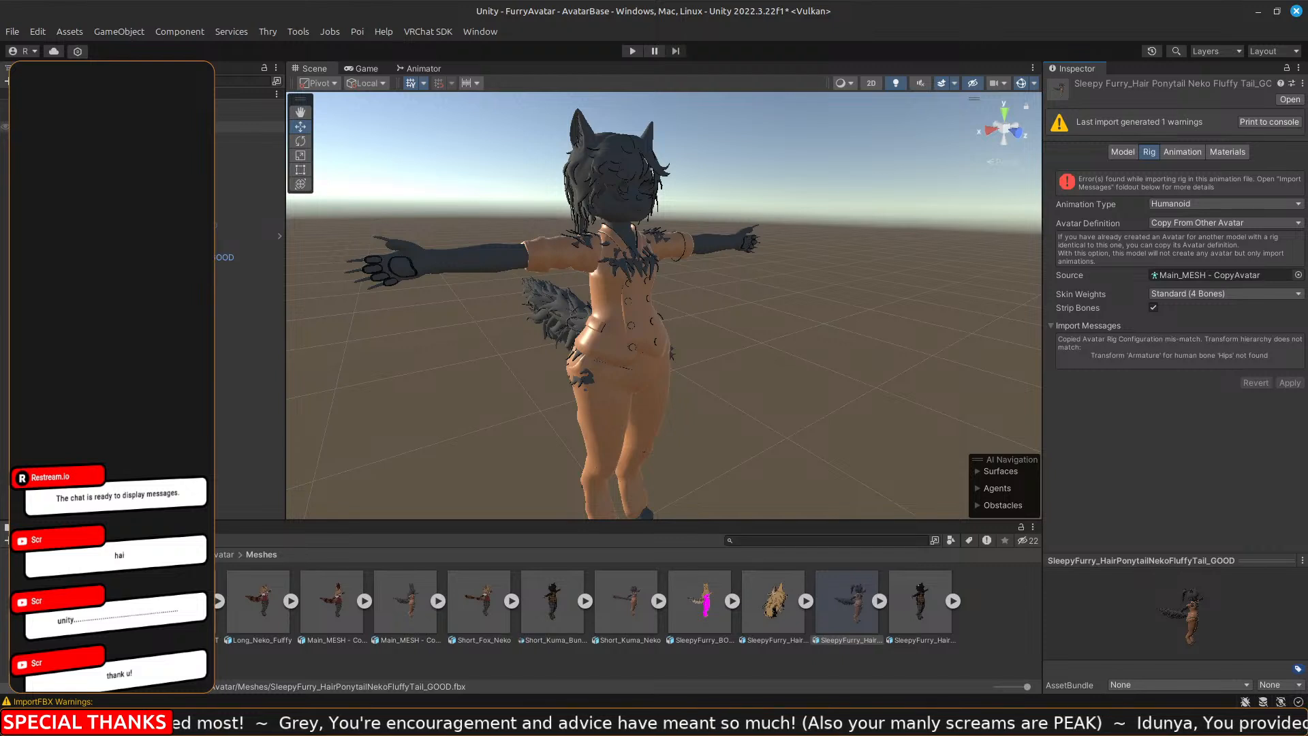
Expand an existing avatar's armature in the scene hierarchy and inspect its Hips bone.
click(35, 127)
click(45, 138)
click(75, 149)
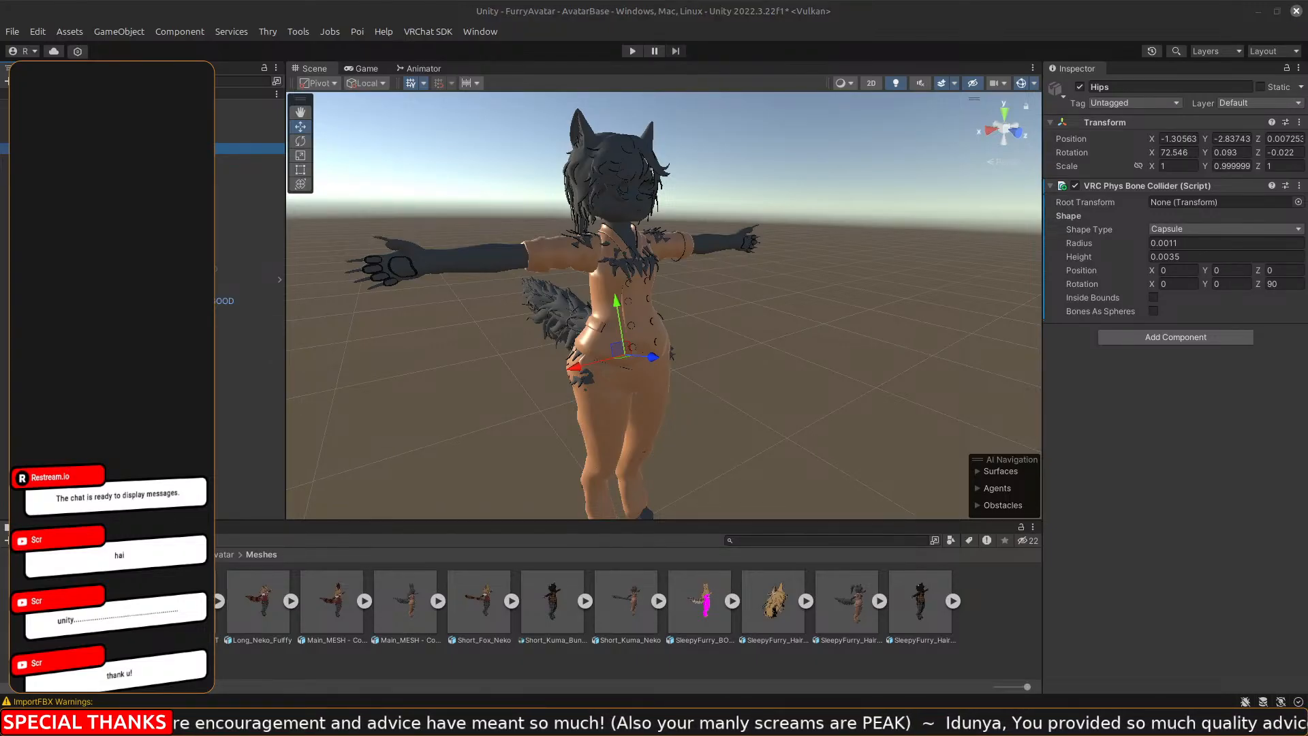
Switch to Blender and open the recent file Exporting.blend.
click(763, 358)
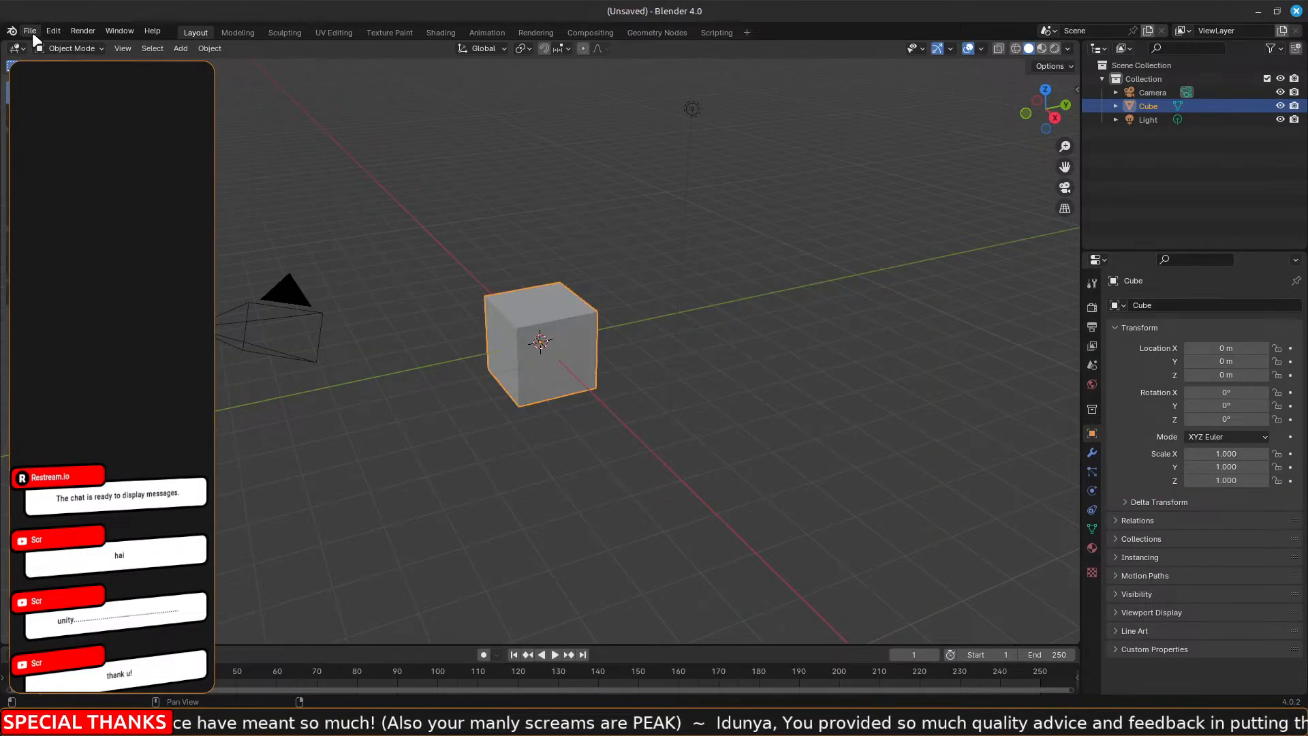
click(30, 31)
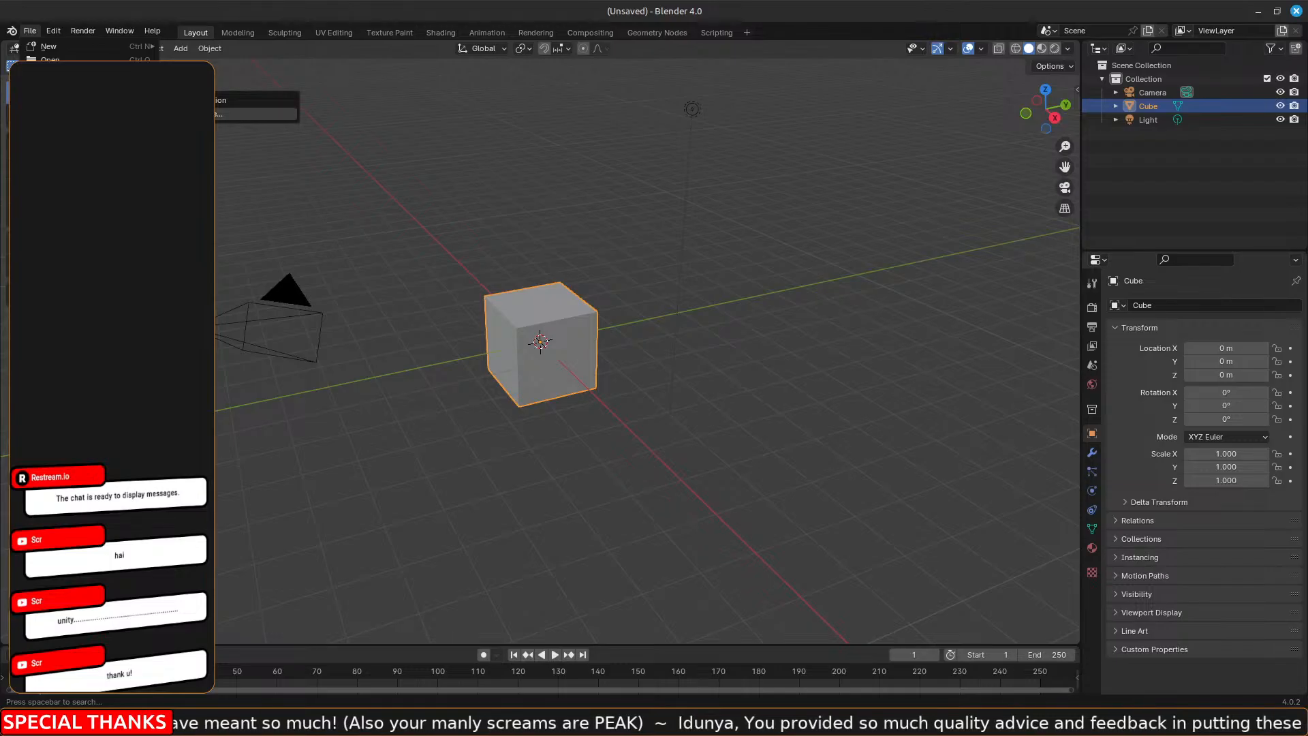
mouse_move(65, 74)
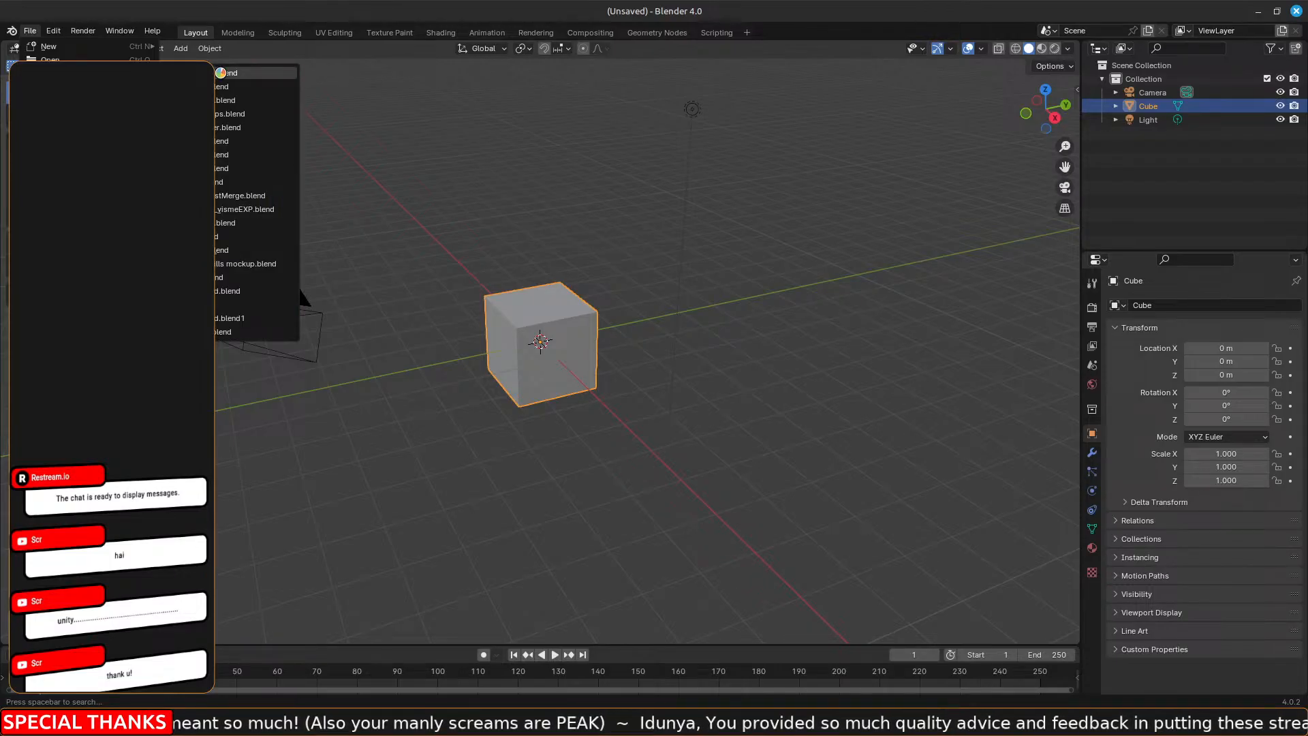
click(225, 73)
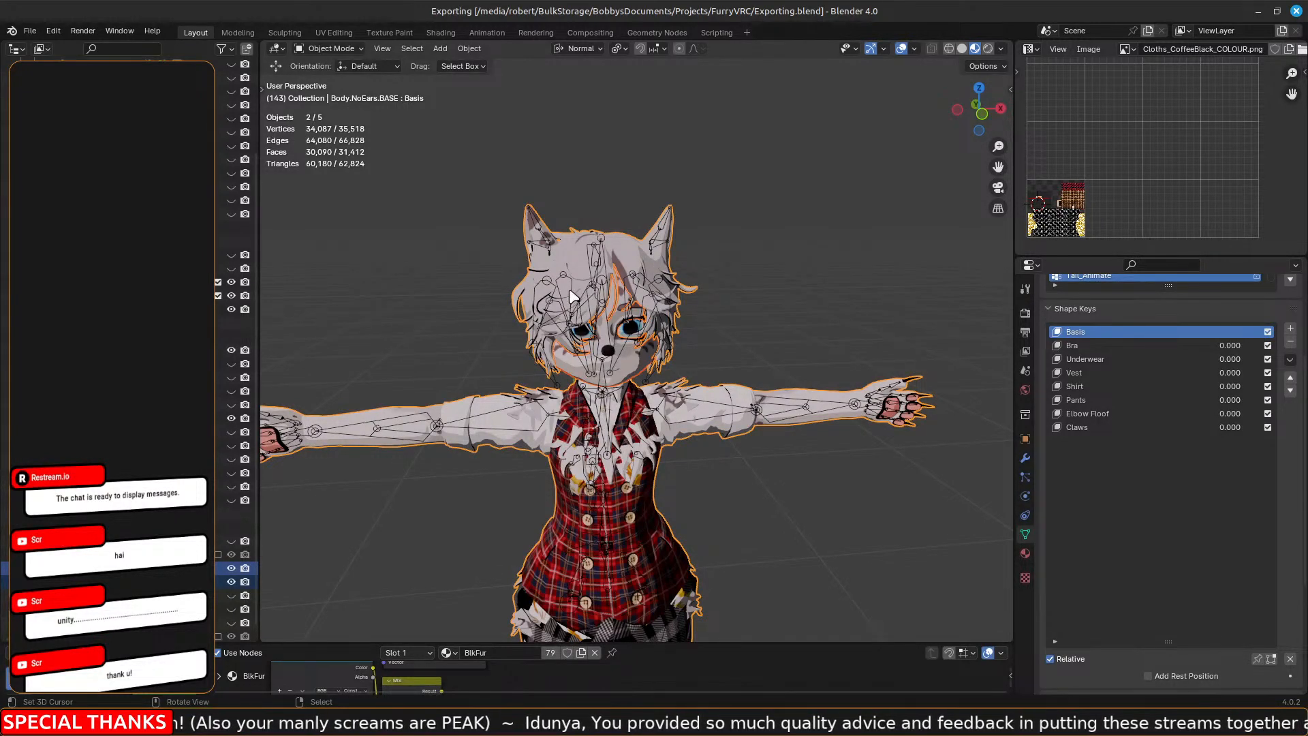
Add the armature to the selected avatar meshes, keeping the Body.NoEars.BASE mesh as the active object.
middle_drag(403, 351, 528, 274)
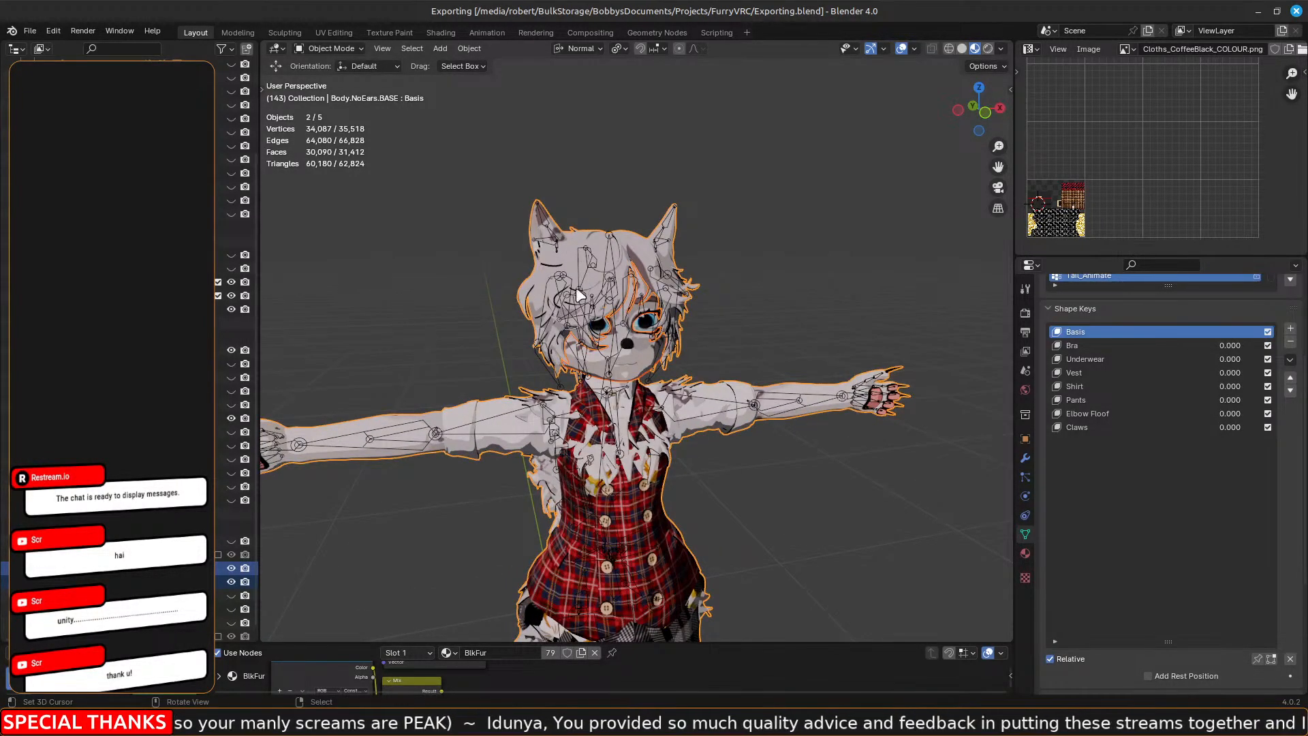
shift+click(412, 431)
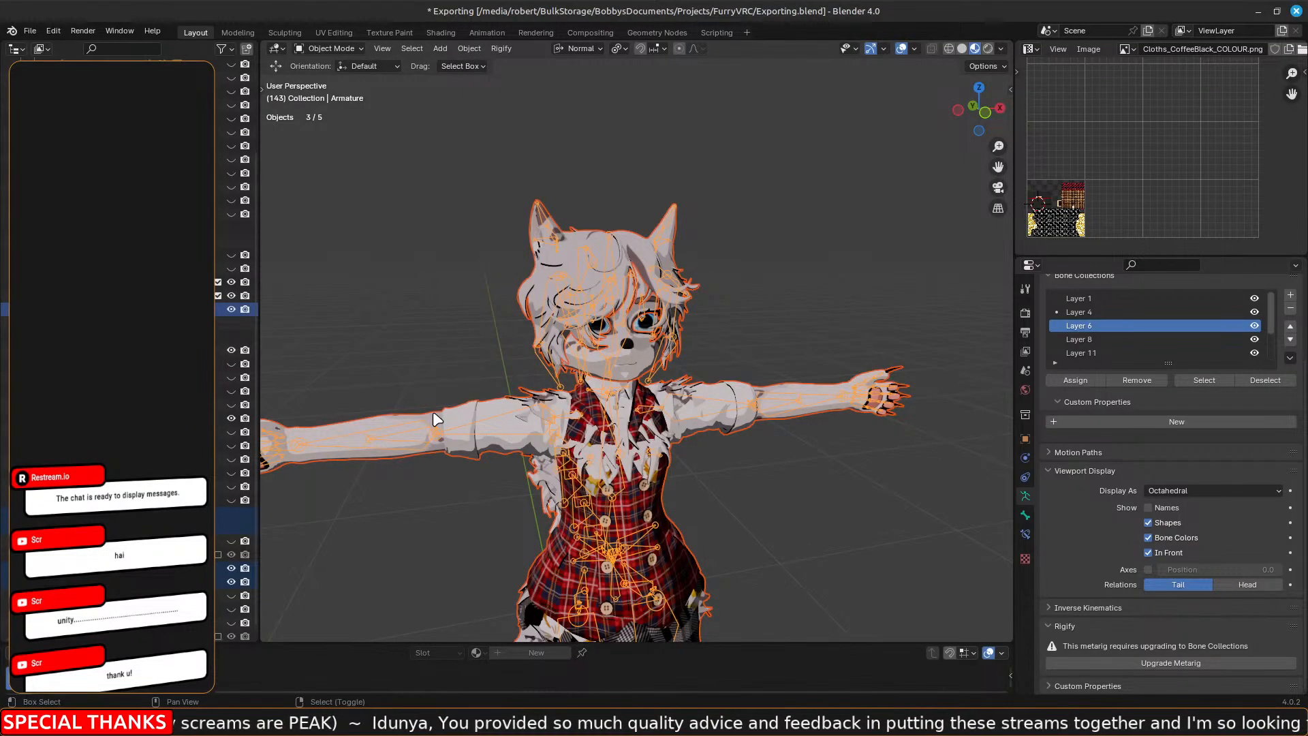
shift+click(389, 415)
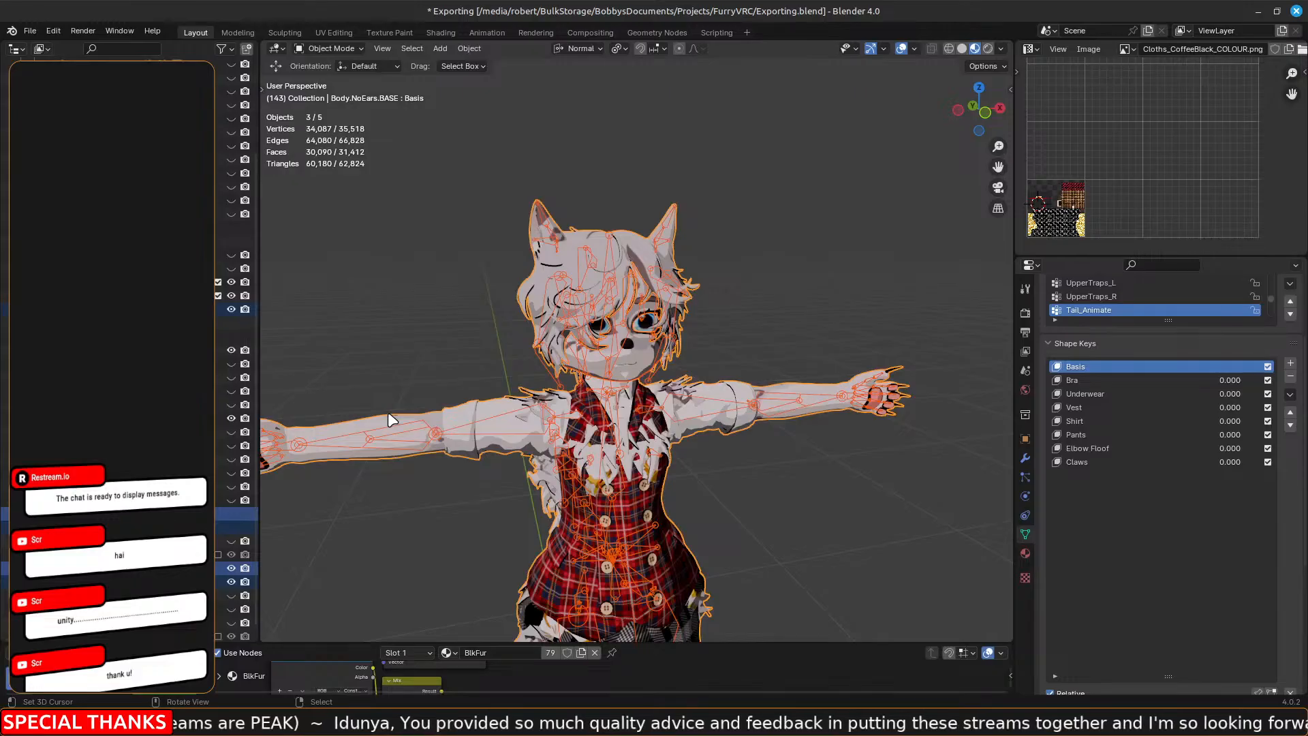
Start an FBX export limited to Selected Objects, with Apply Modifiers disabled in the geometry options.
click(29, 31)
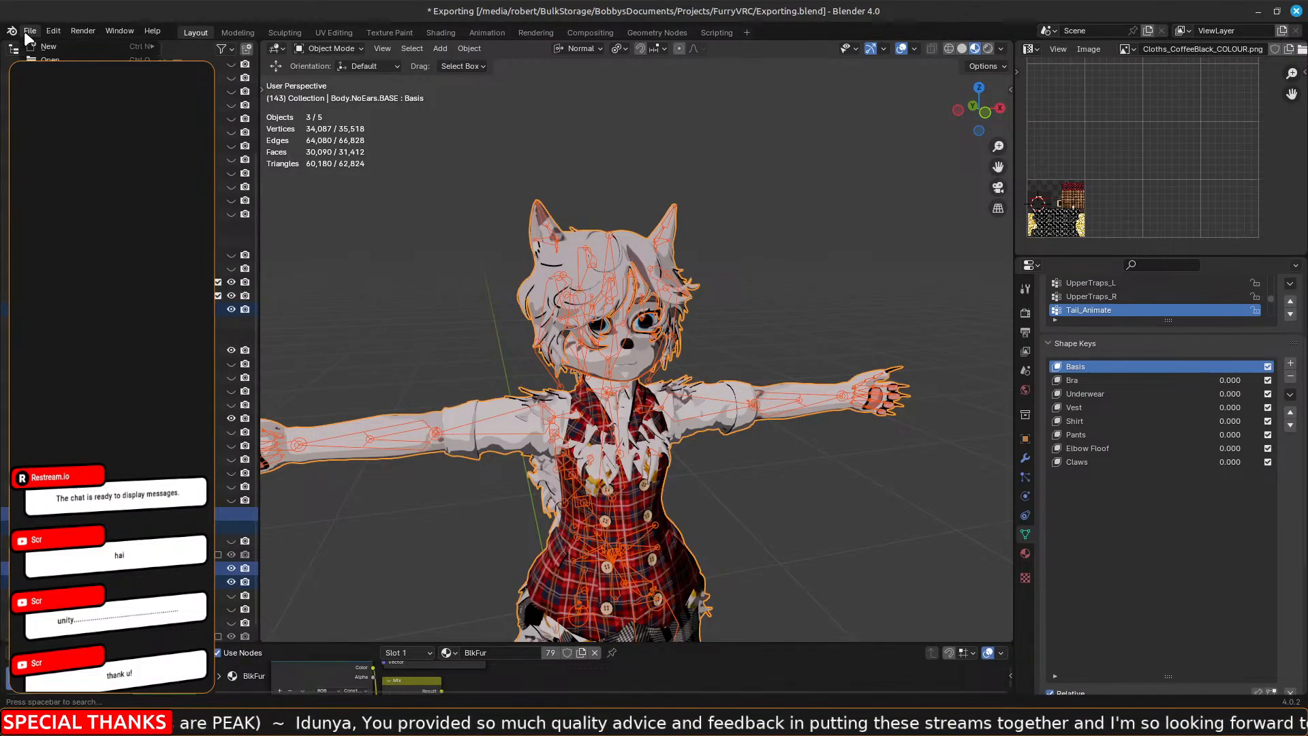
mouse_move(62, 255)
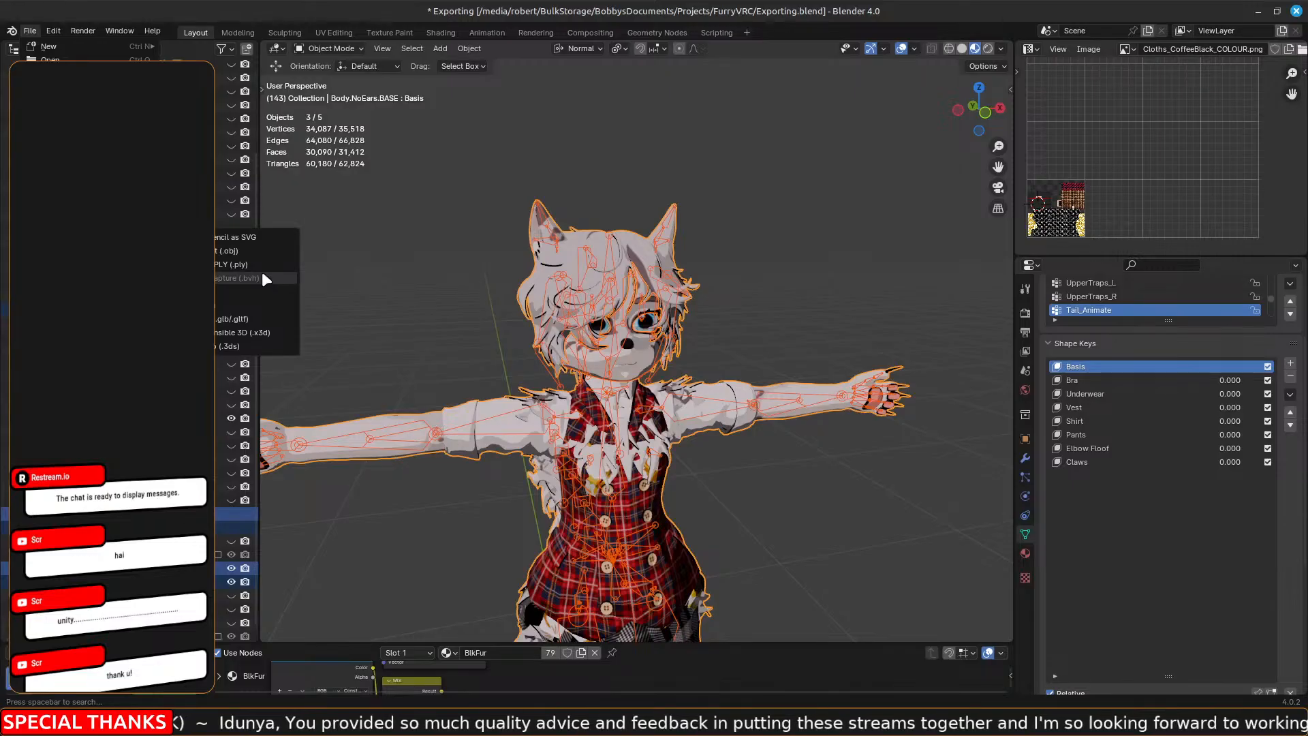
click(233, 306)
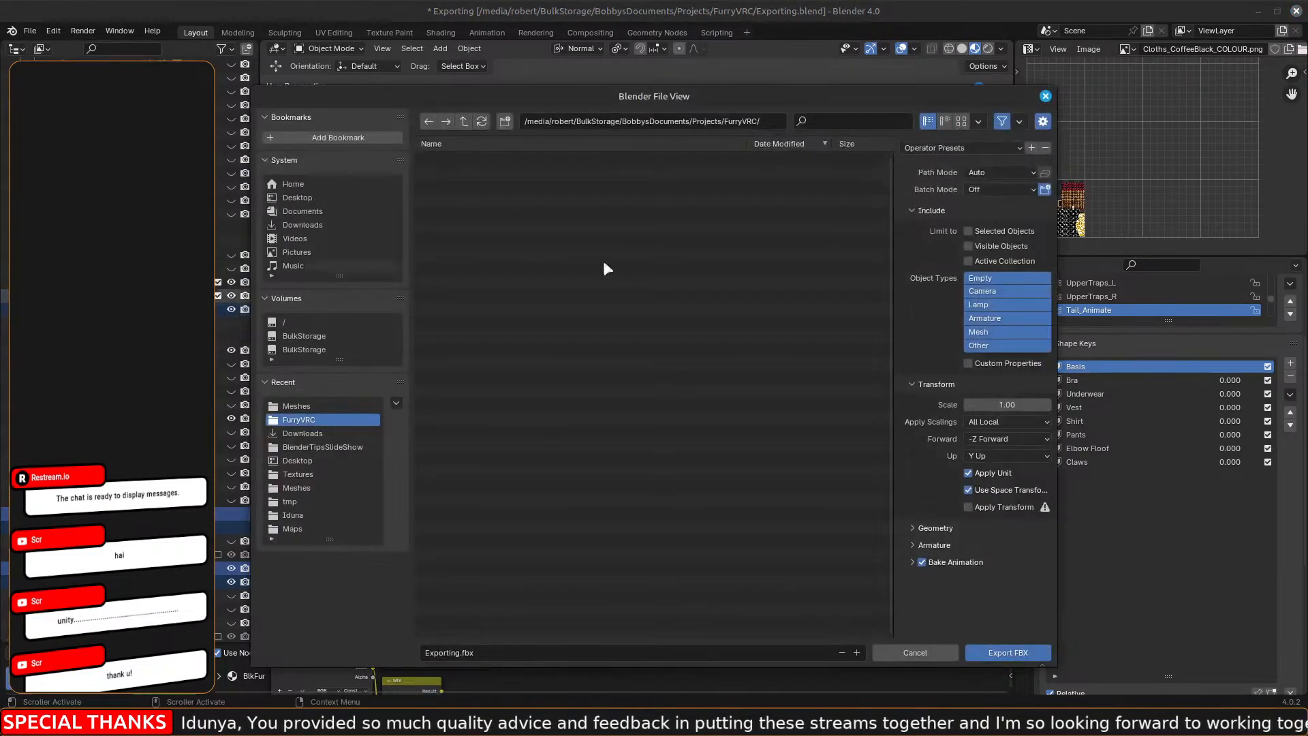
click(966, 232)
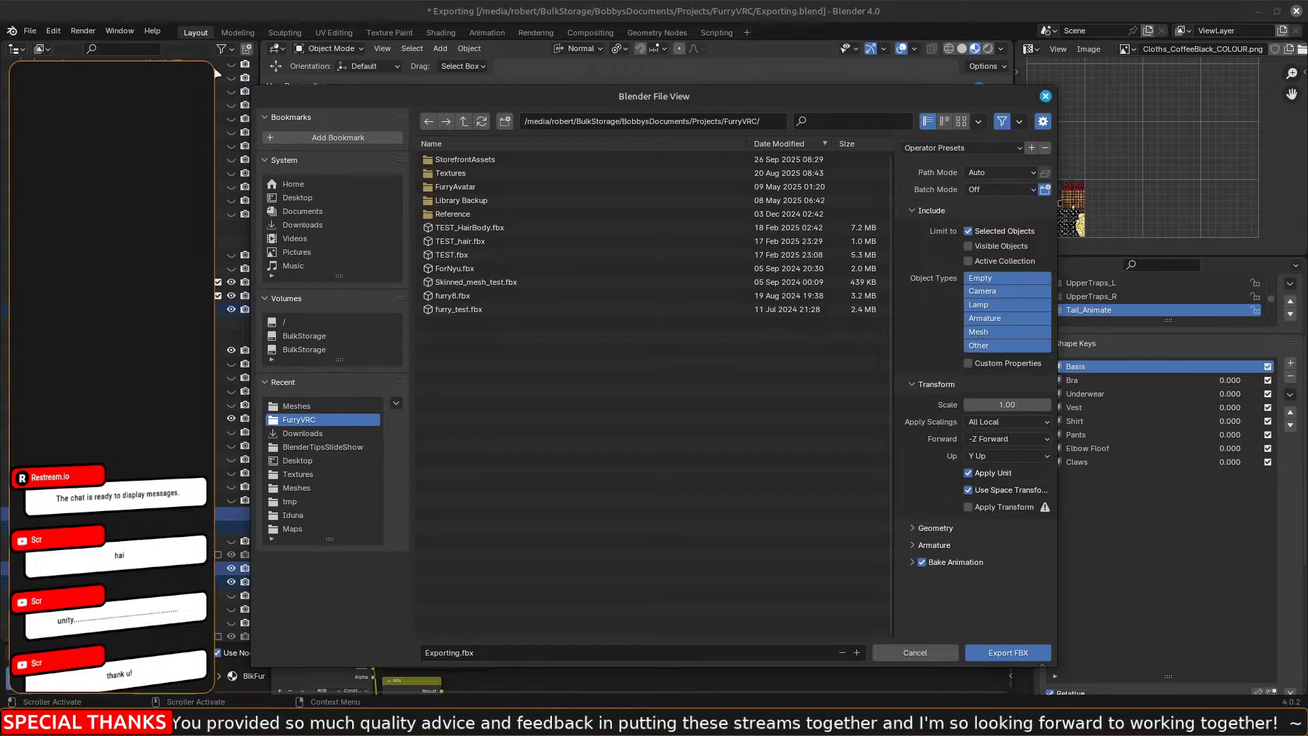
click(912, 527)
click(967, 582)
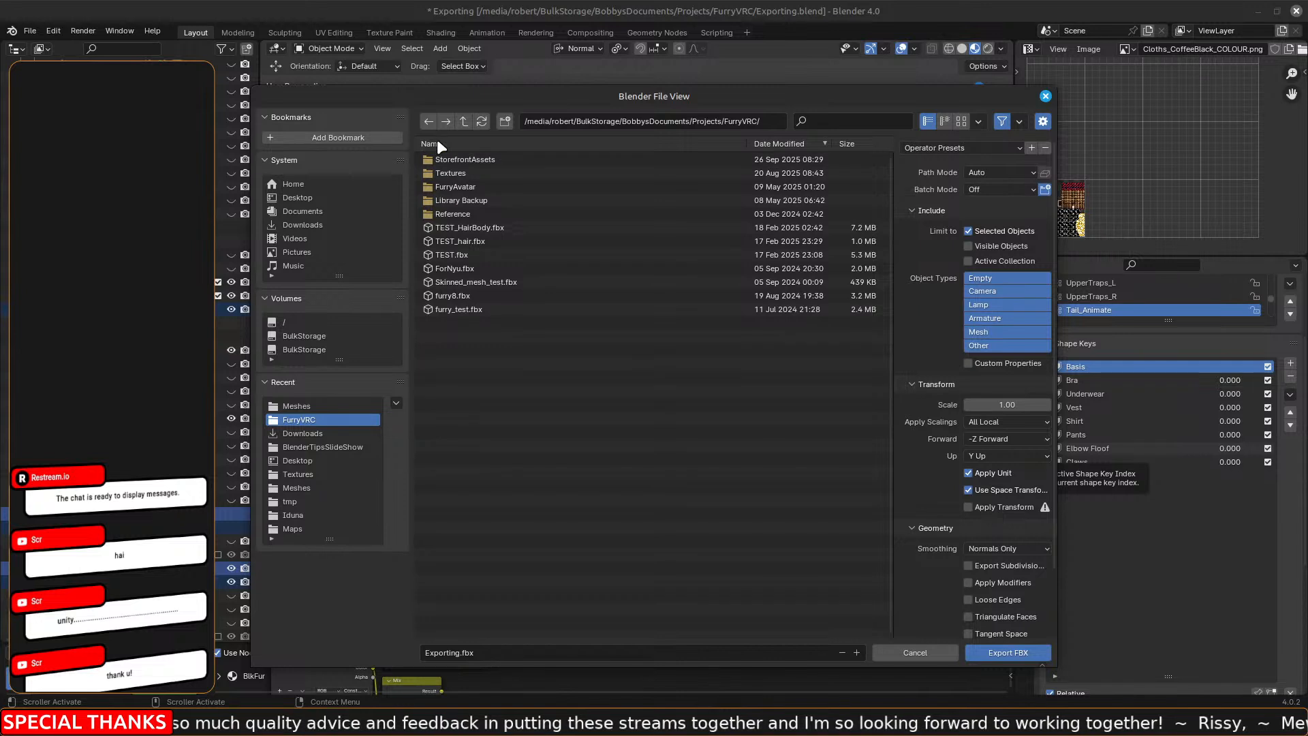
Export the FBX over SleepyFurry_HairPonytailNekoFluffyTail_GOOD.fbx in the SleepyAvatar Meshes folder.
click(313, 488)
click(301, 407)
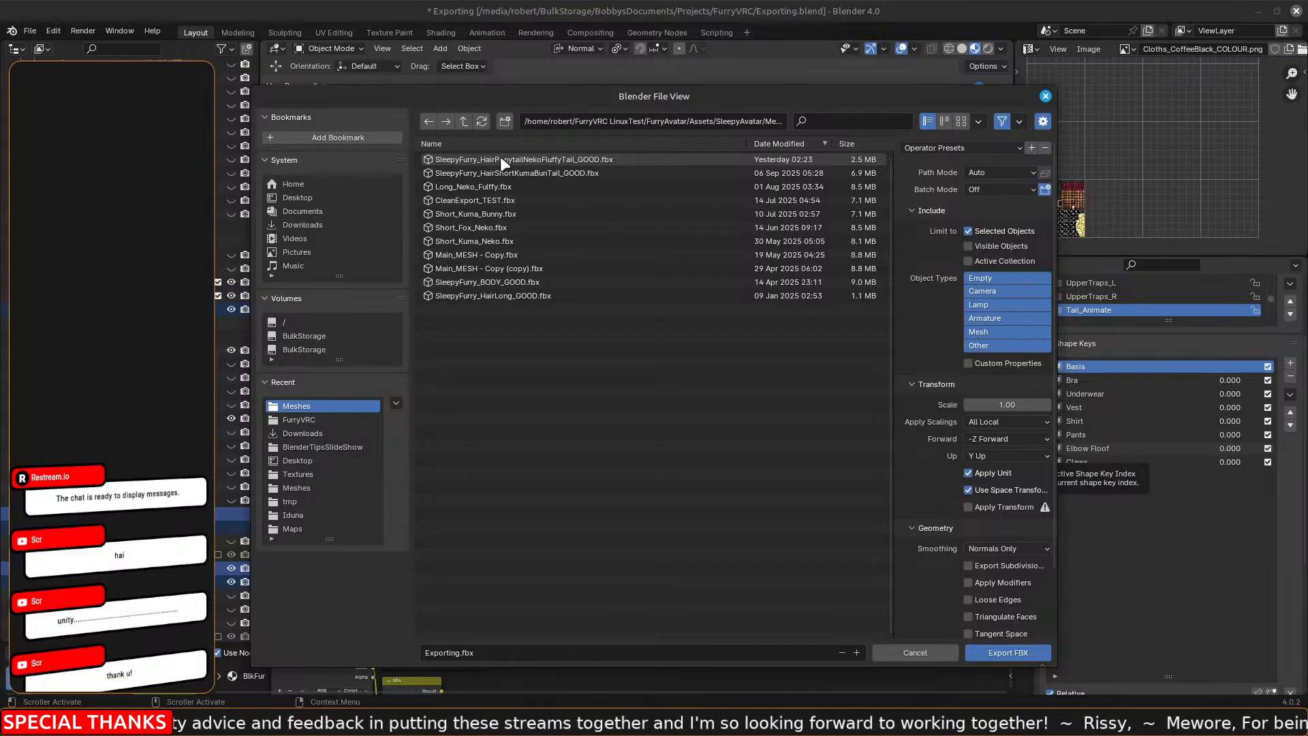
click(582, 161)
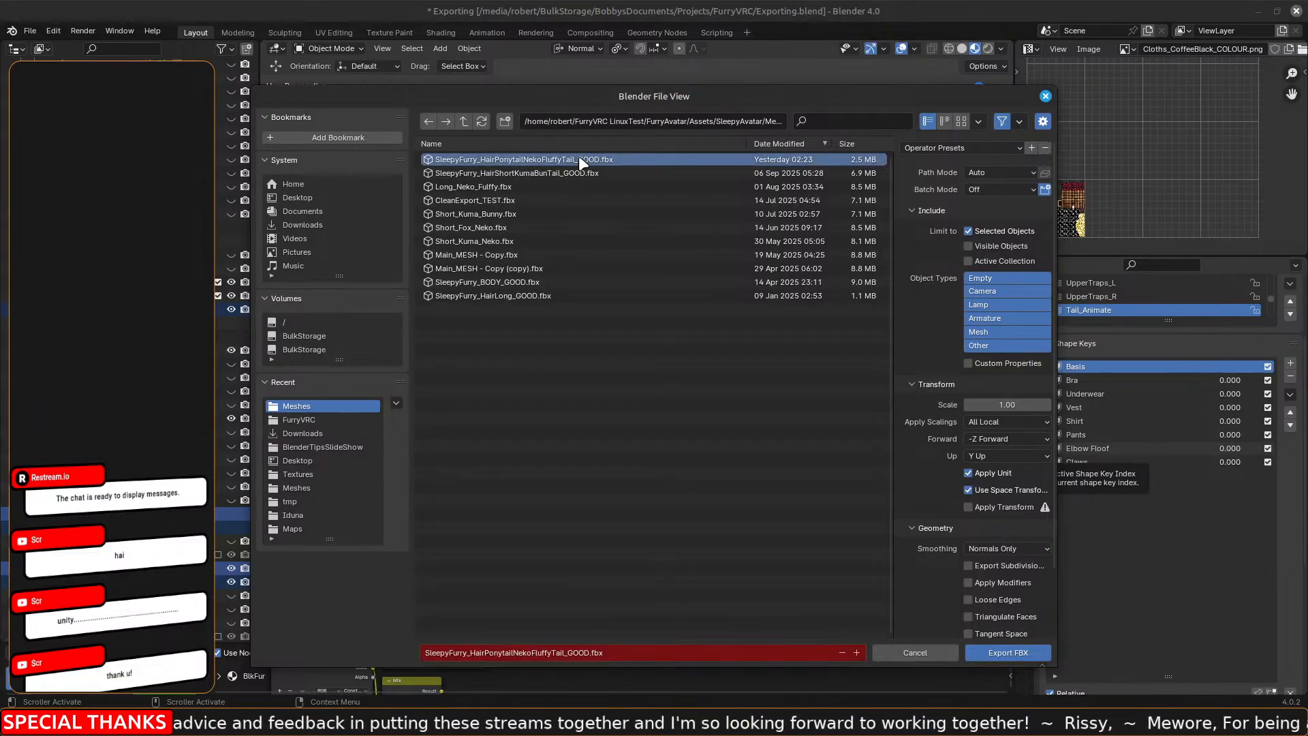
click(996, 652)
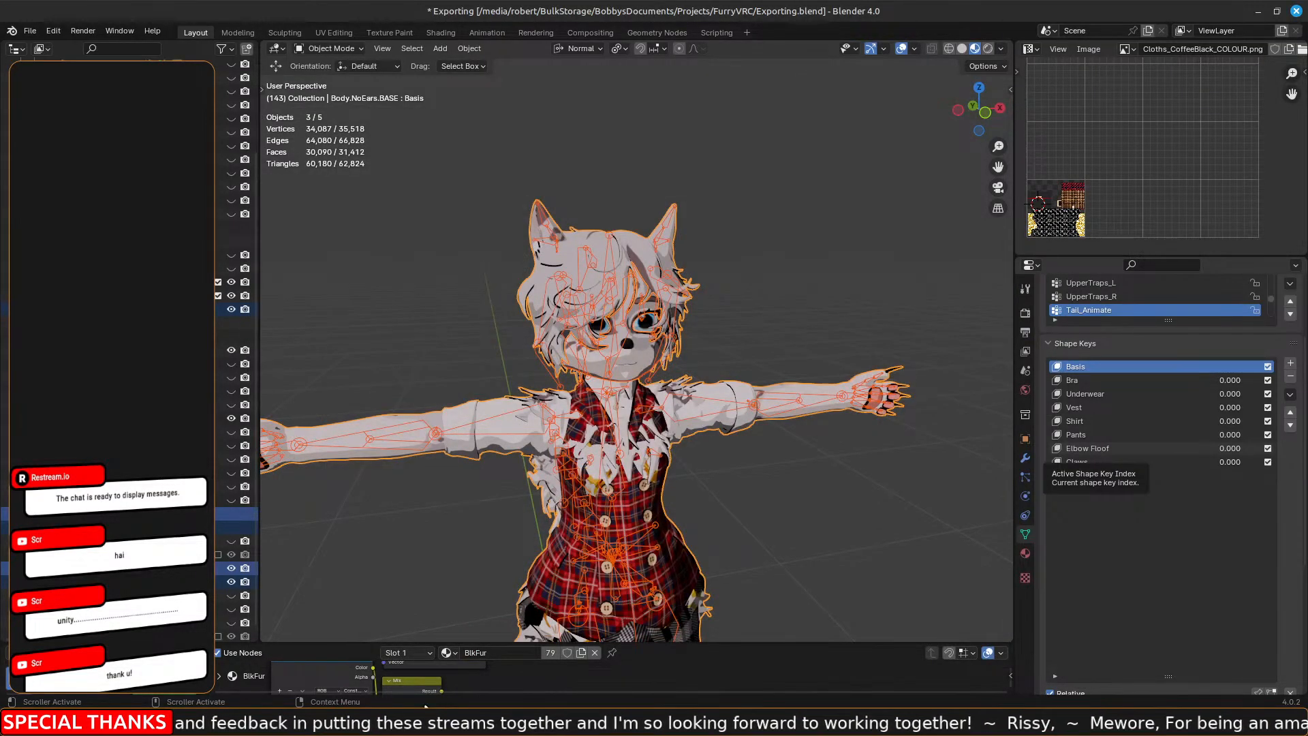
Close Blender without saving the changes to Exporting.blend.
mouse_move(415, 722)
scroll(686, 432, down, 2)
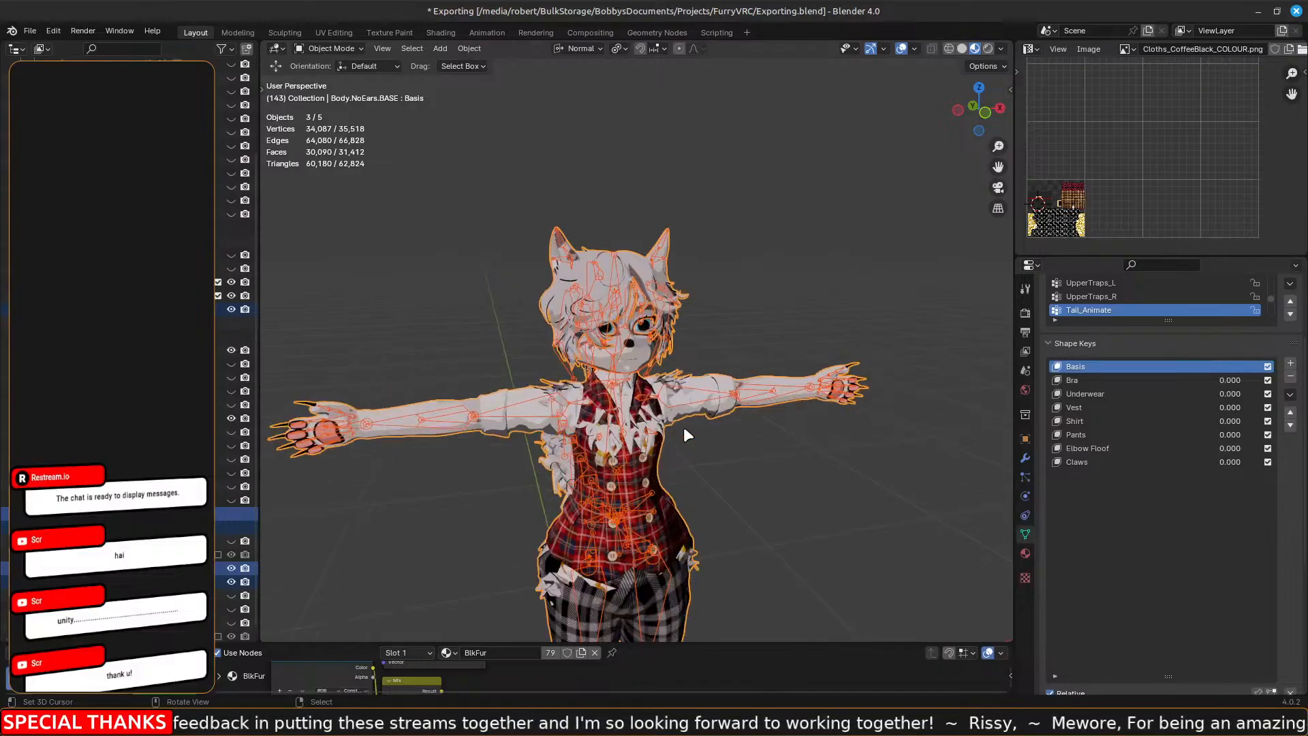
click(1296, 11)
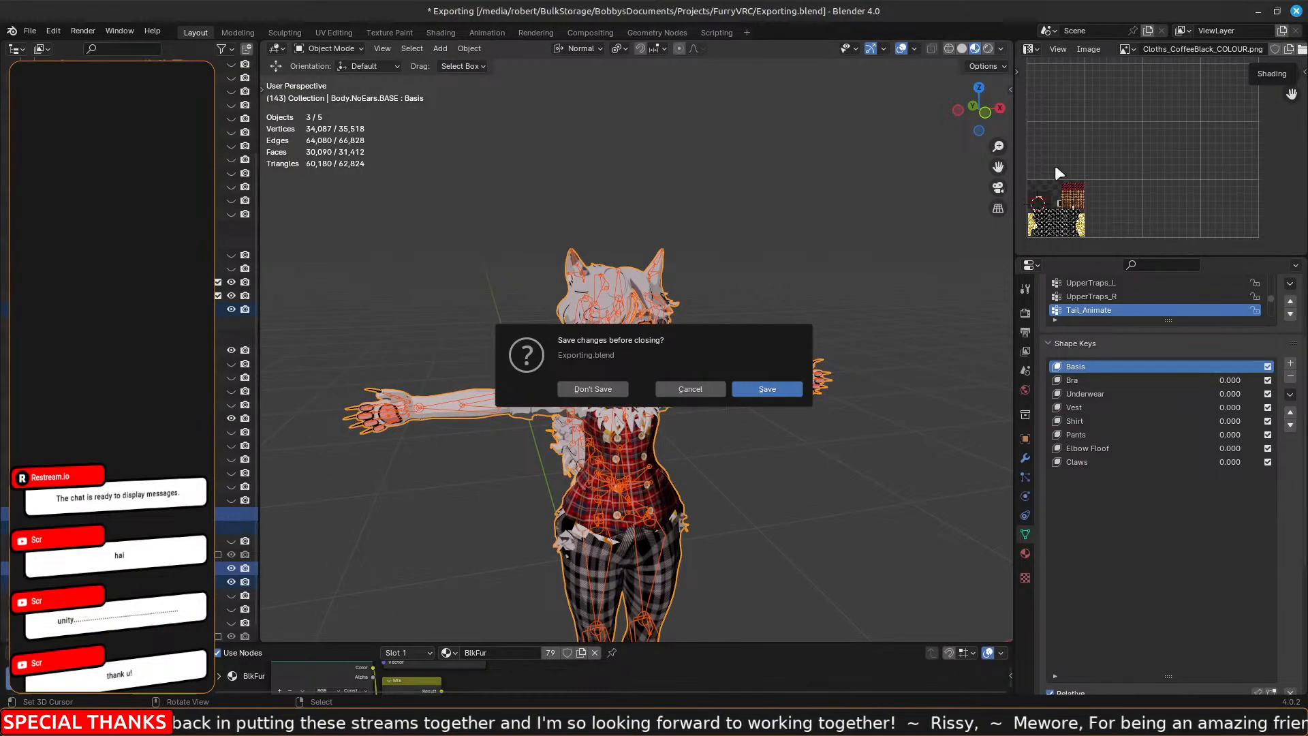
click(606, 392)
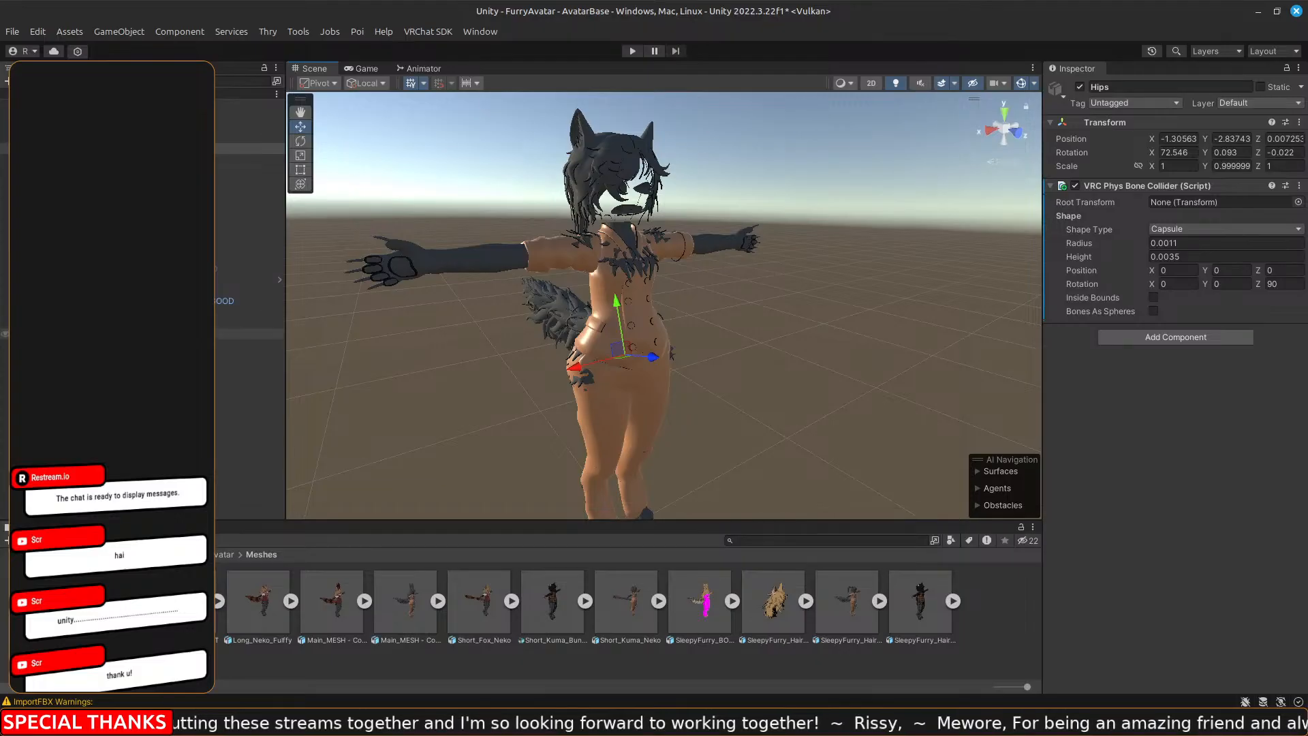
Inspect the reimported ponytail model's Armature and child objects in Unity, examining its head and neck up close.
click(109, 312)
scroll(730, 223, up, 6)
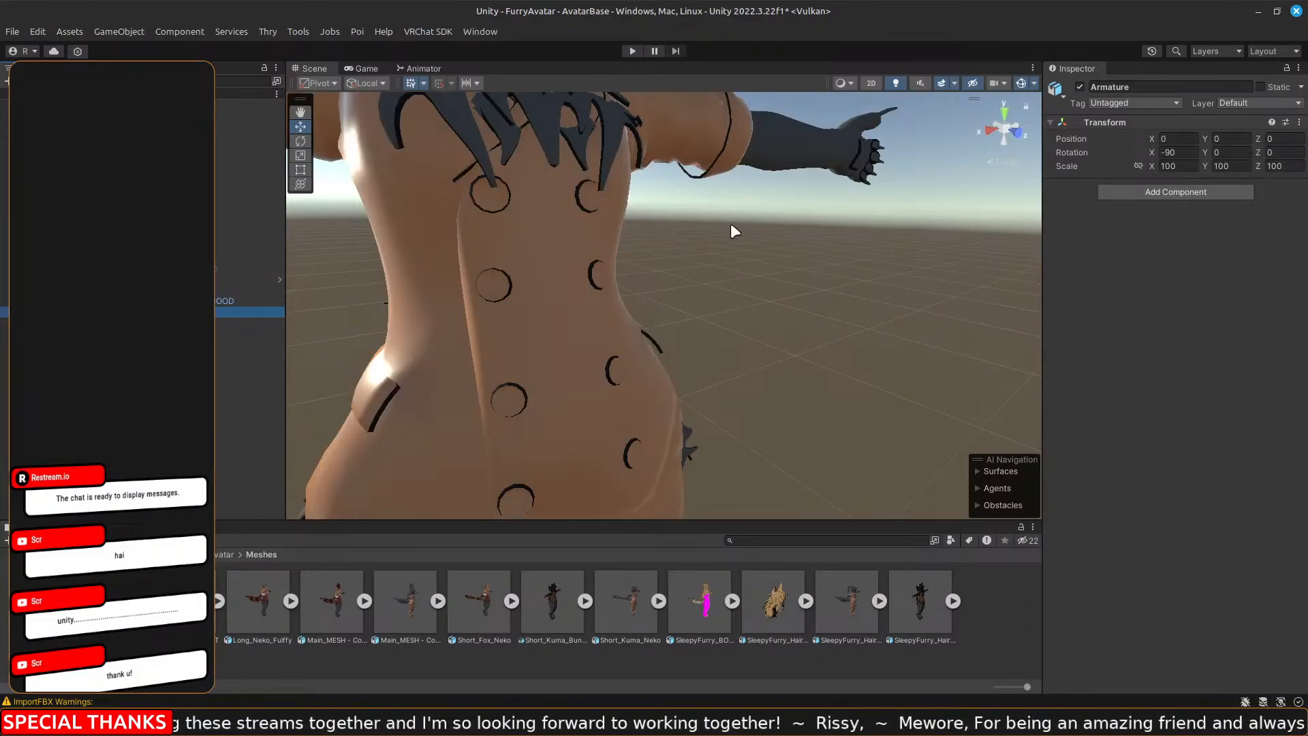
scroll(730, 222, down, 10)
scroll(733, 225, up, 5)
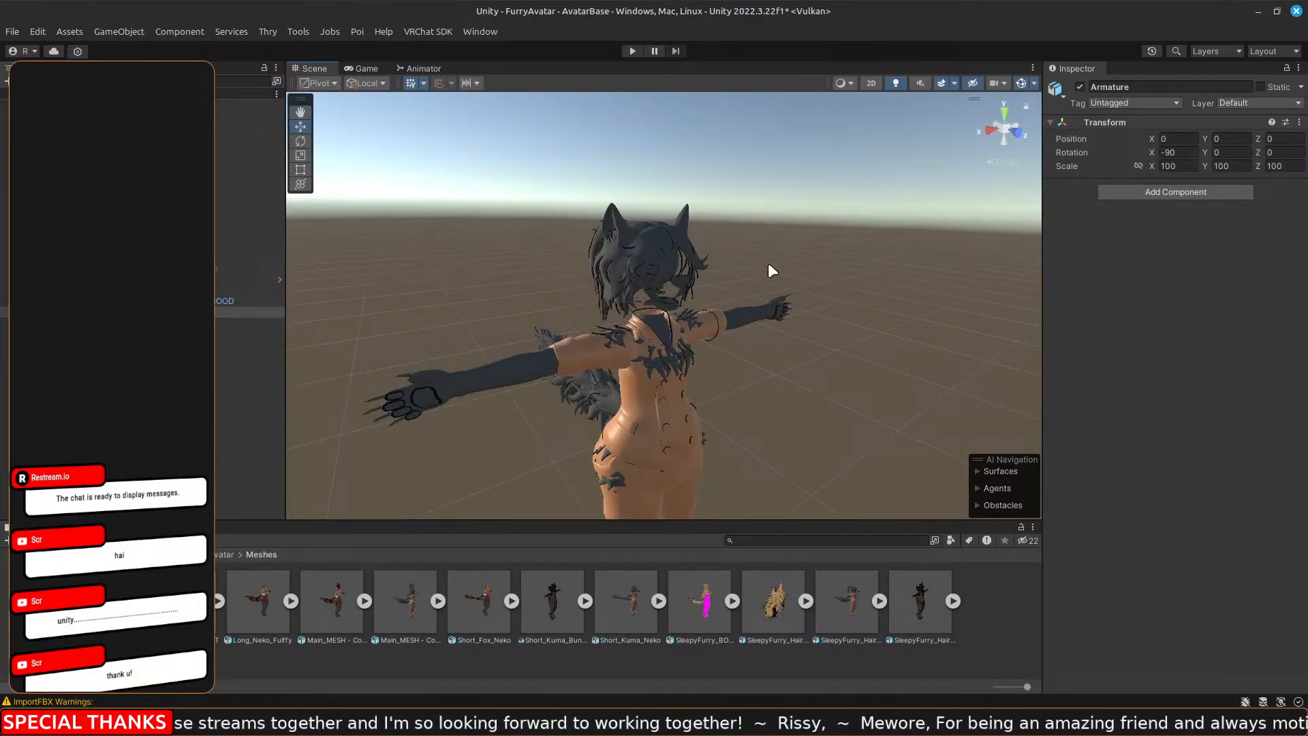
alt+drag(768, 266, 835, 305)
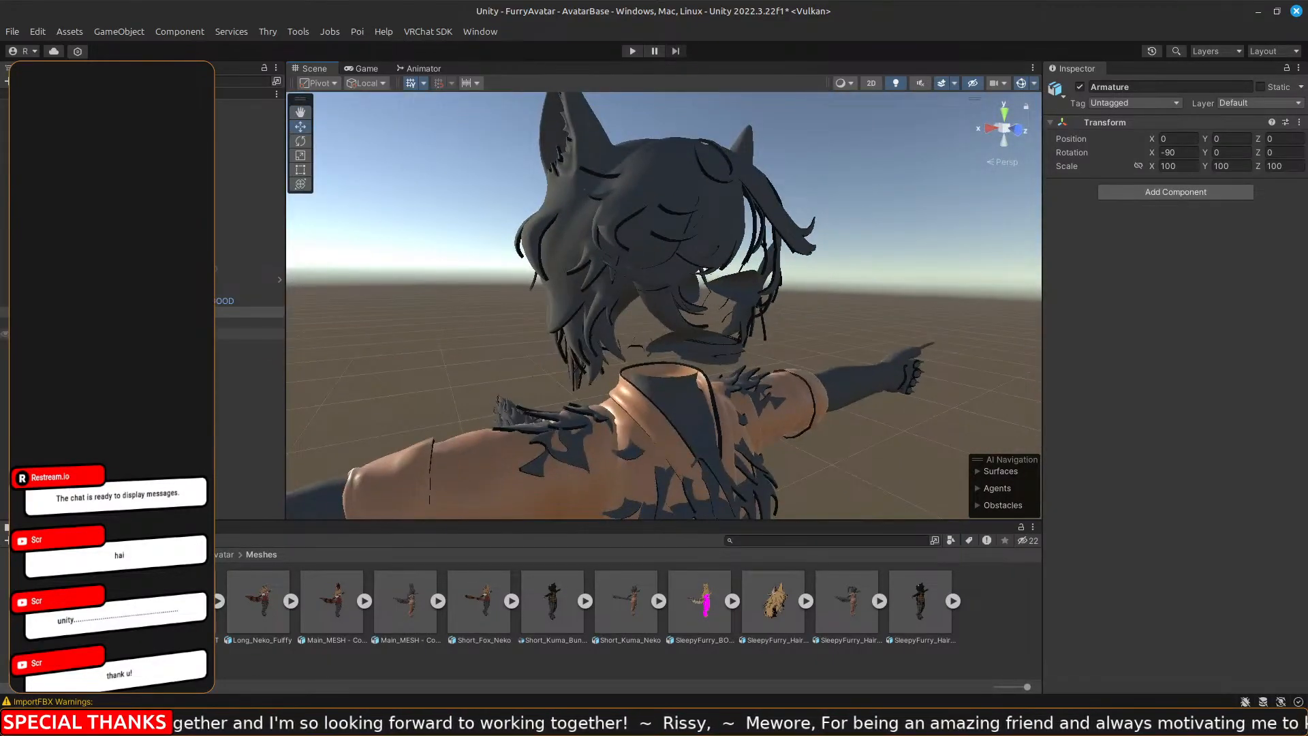
click(116, 322)
click(116, 333)
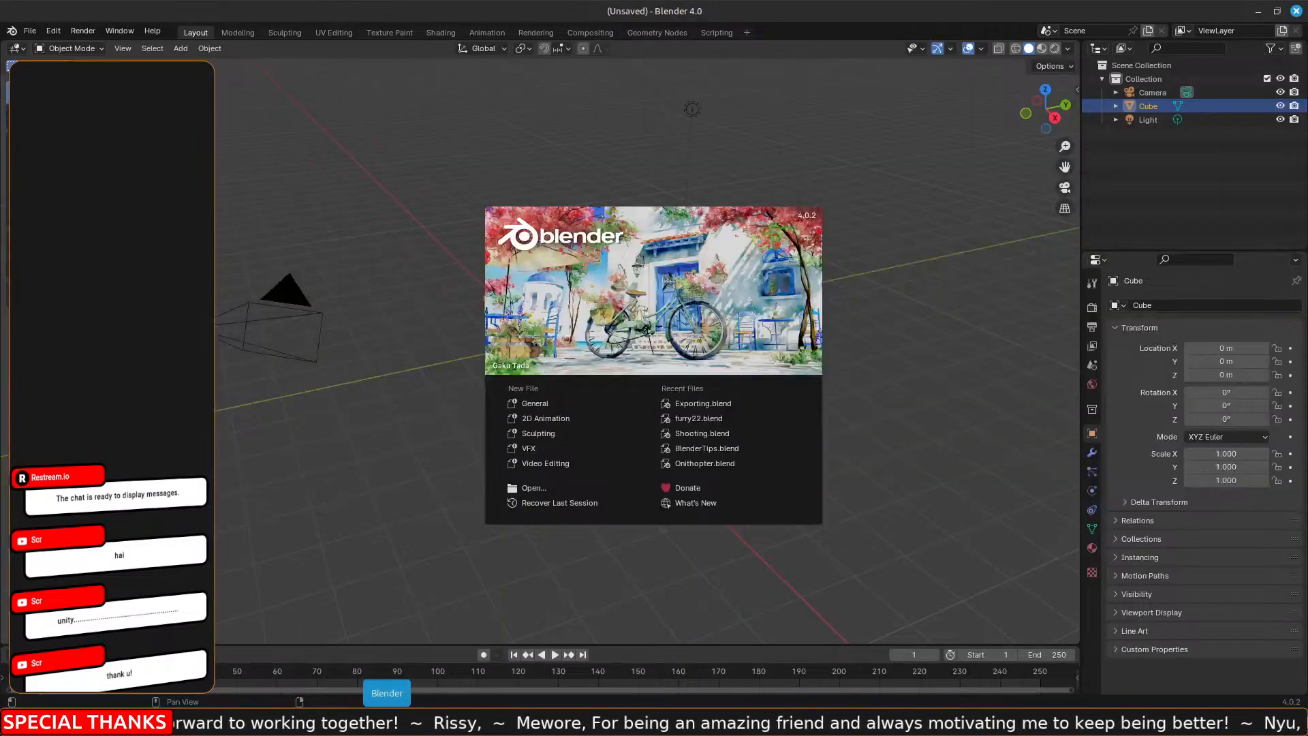
Switch to Blender and open the recent file Exporting.blend.
click(34, 32)
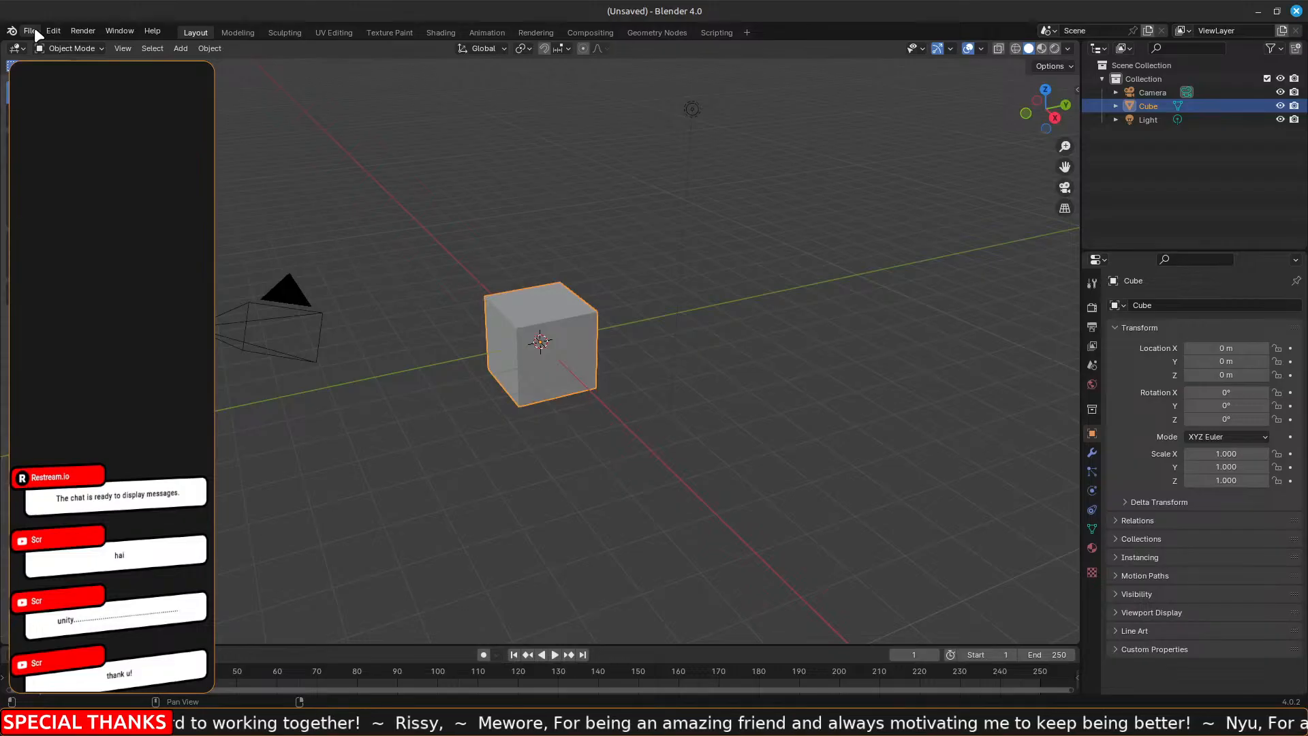
click(30, 30)
mouse_move(30, 31)
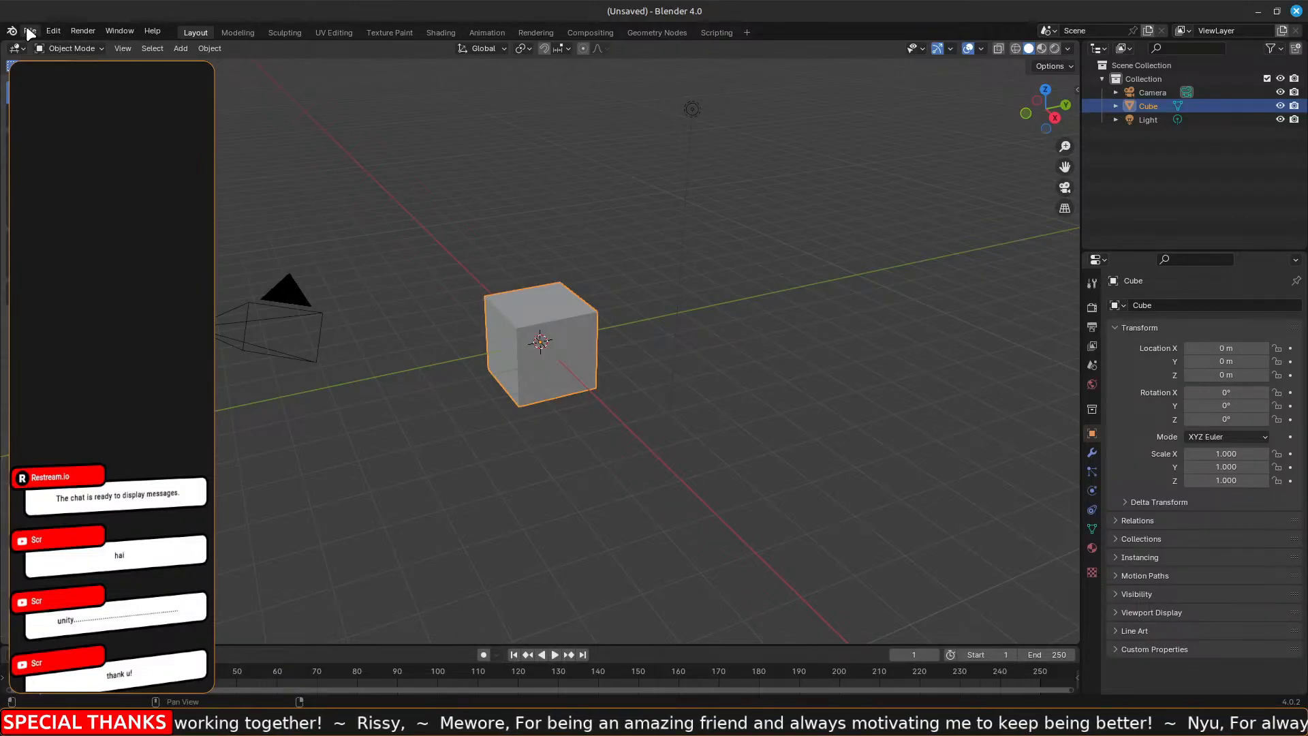
mouse_move(55, 73)
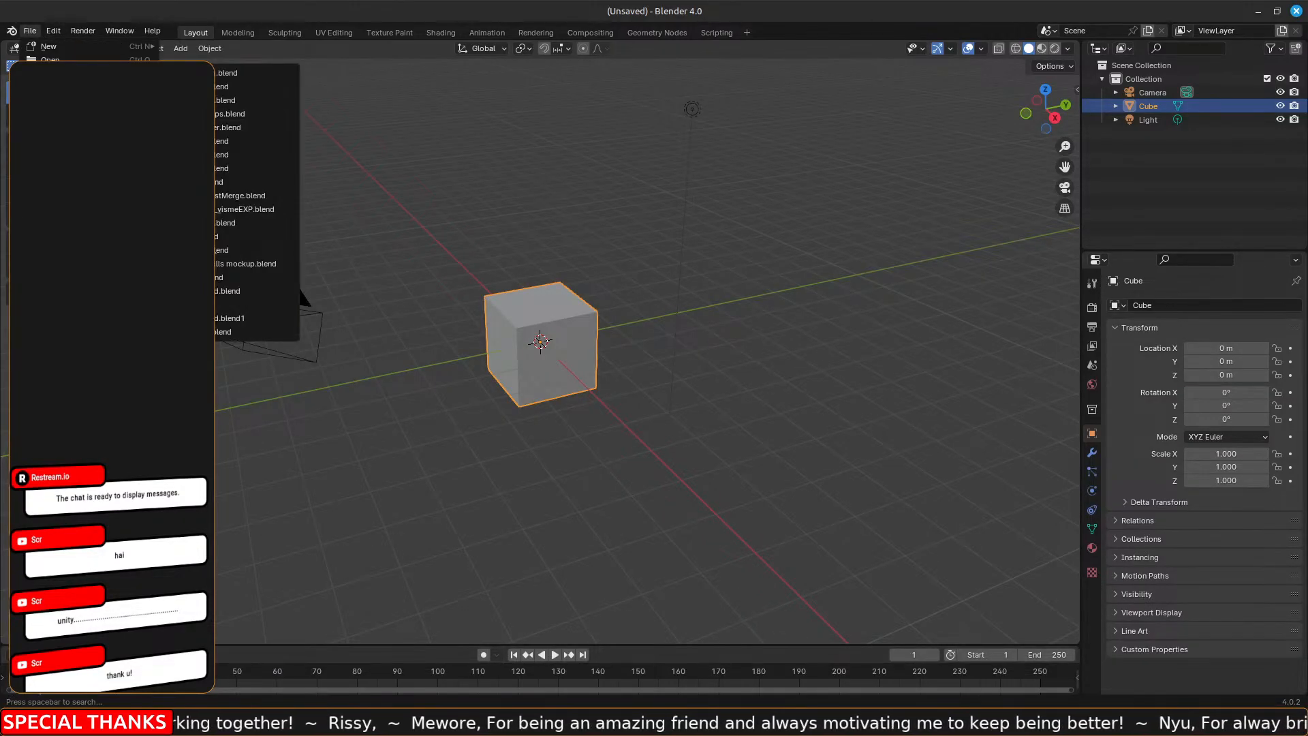
click(248, 75)
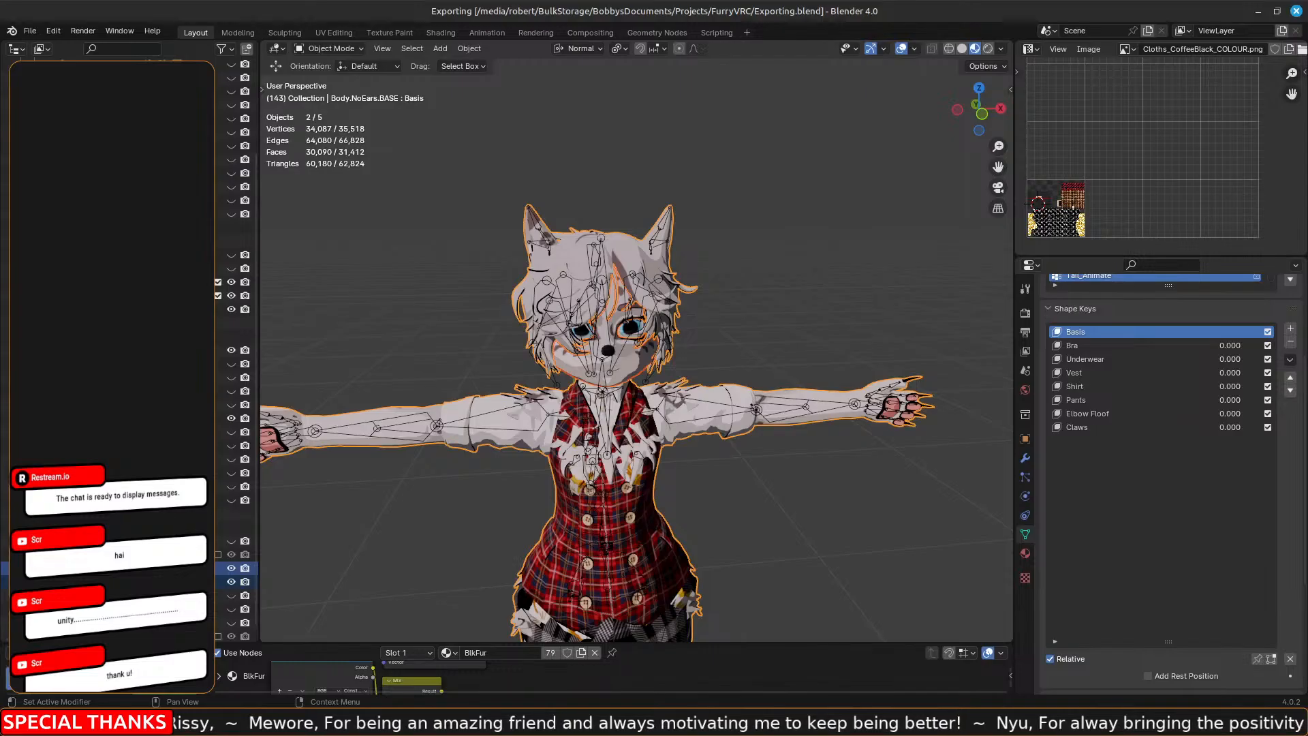
Find and launch the Screenkey application to show keystrokes on screen.
key(super)
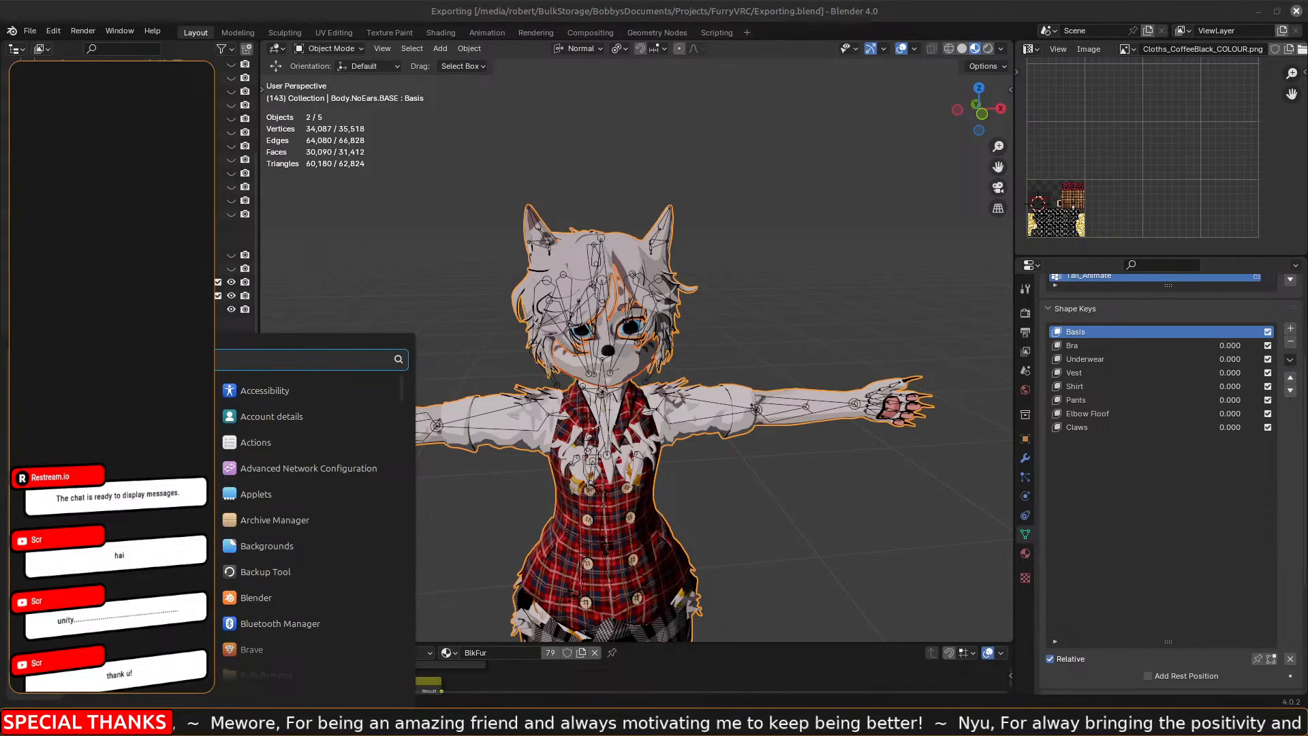
text(scr)
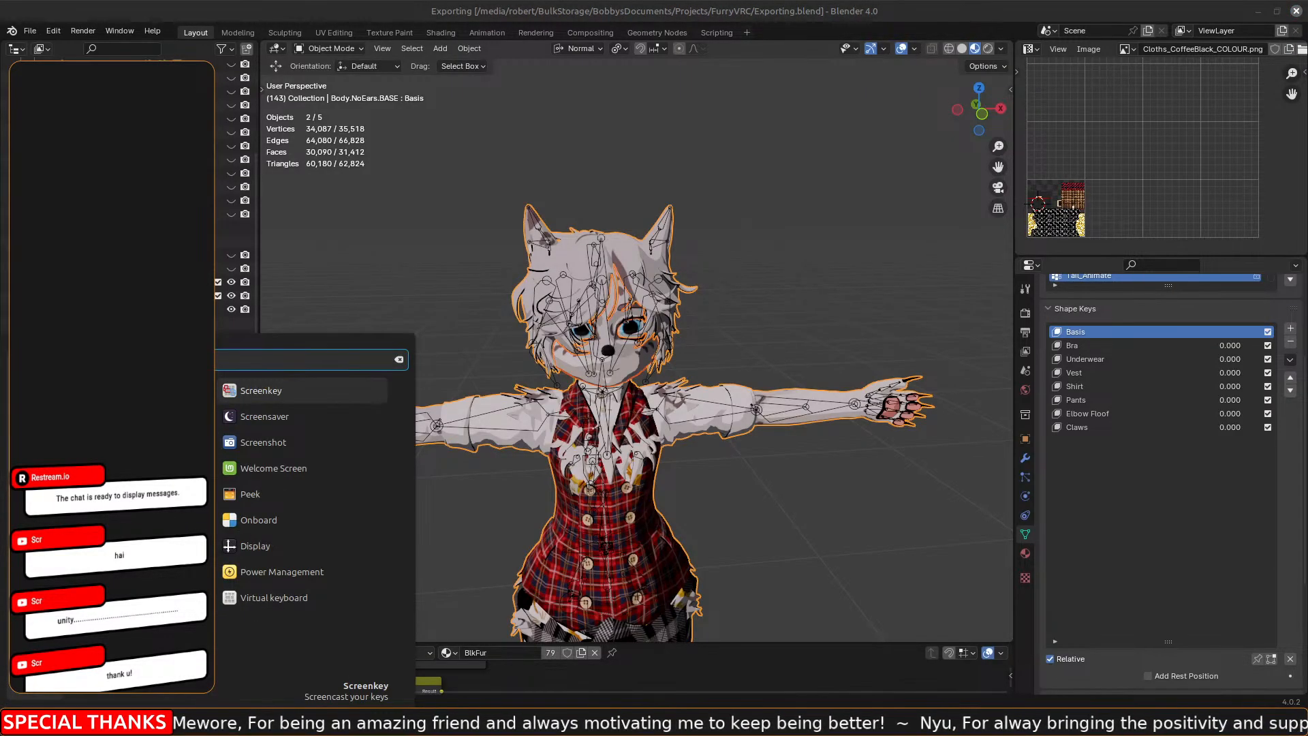
click(268, 390)
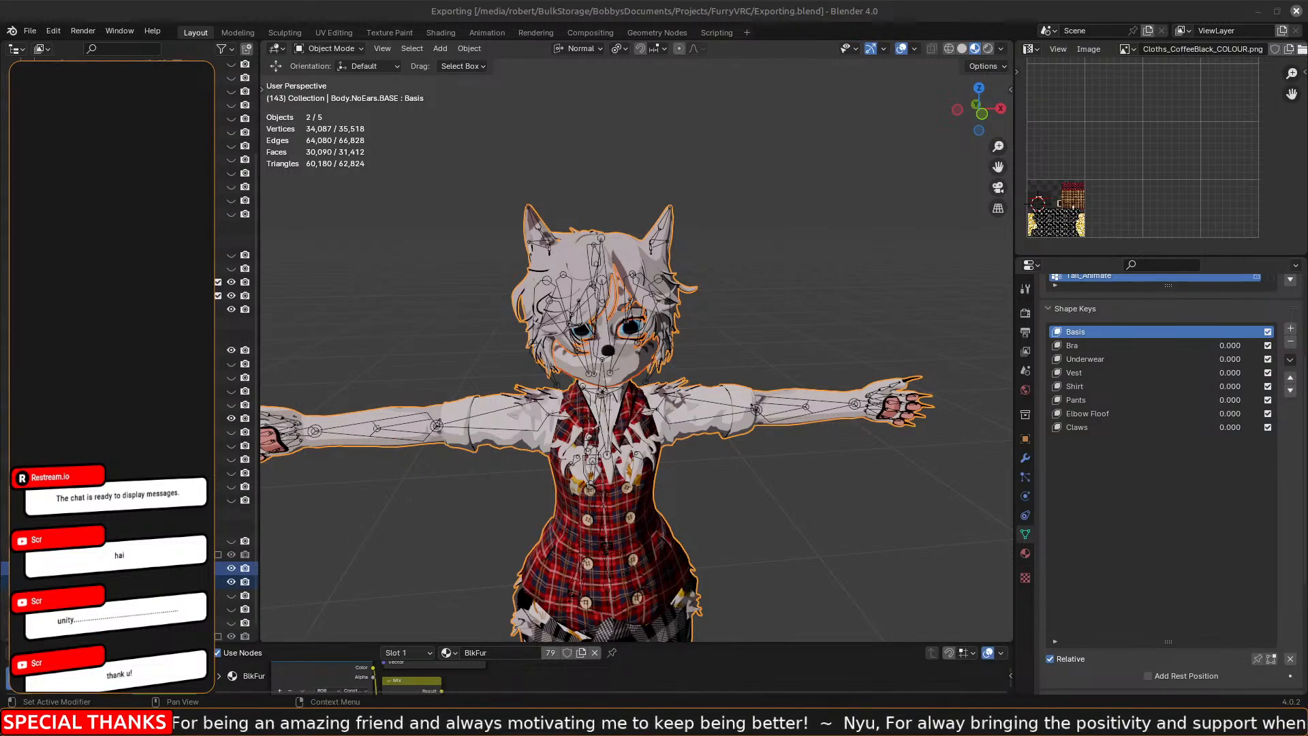
Add the Armature to the selection alongside the avatar's head and body meshes.
middle_drag(753, 351, 524, 334)
shift+click(545, 348)
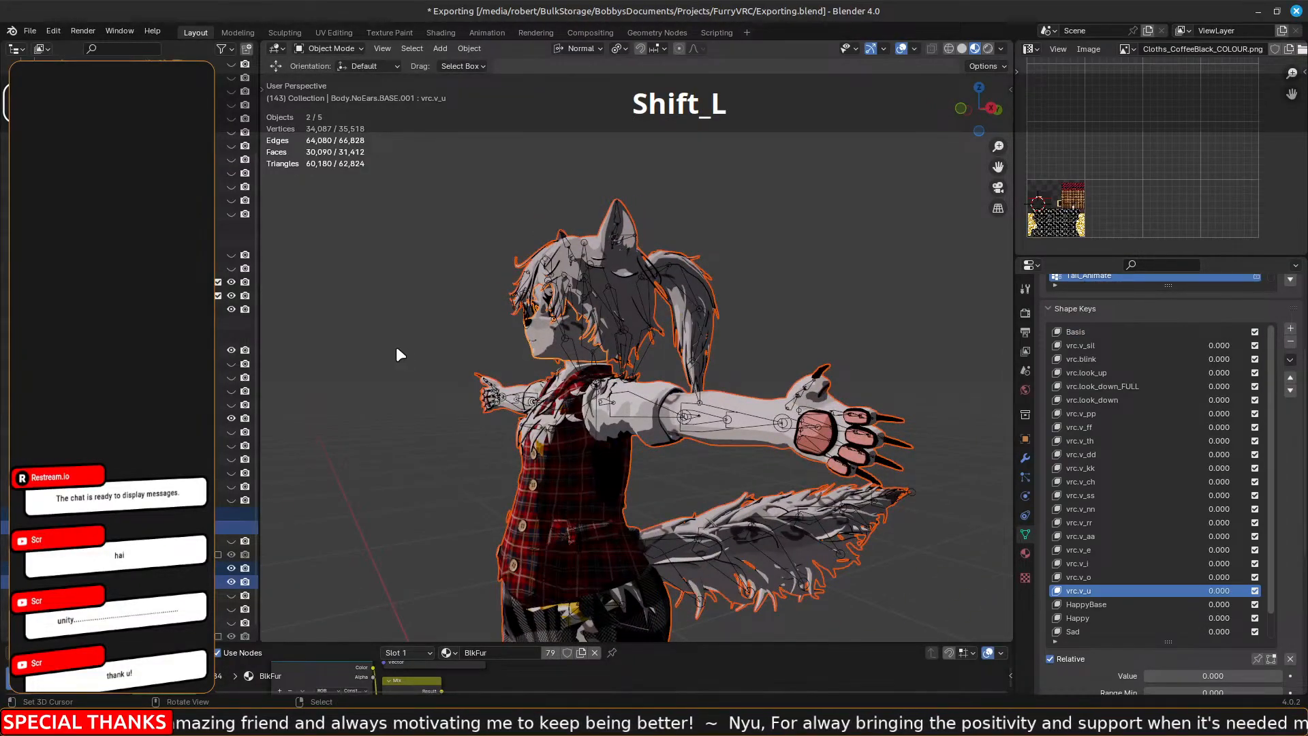
middle_drag(395, 346, 635, 558)
shift+click(431, 396)
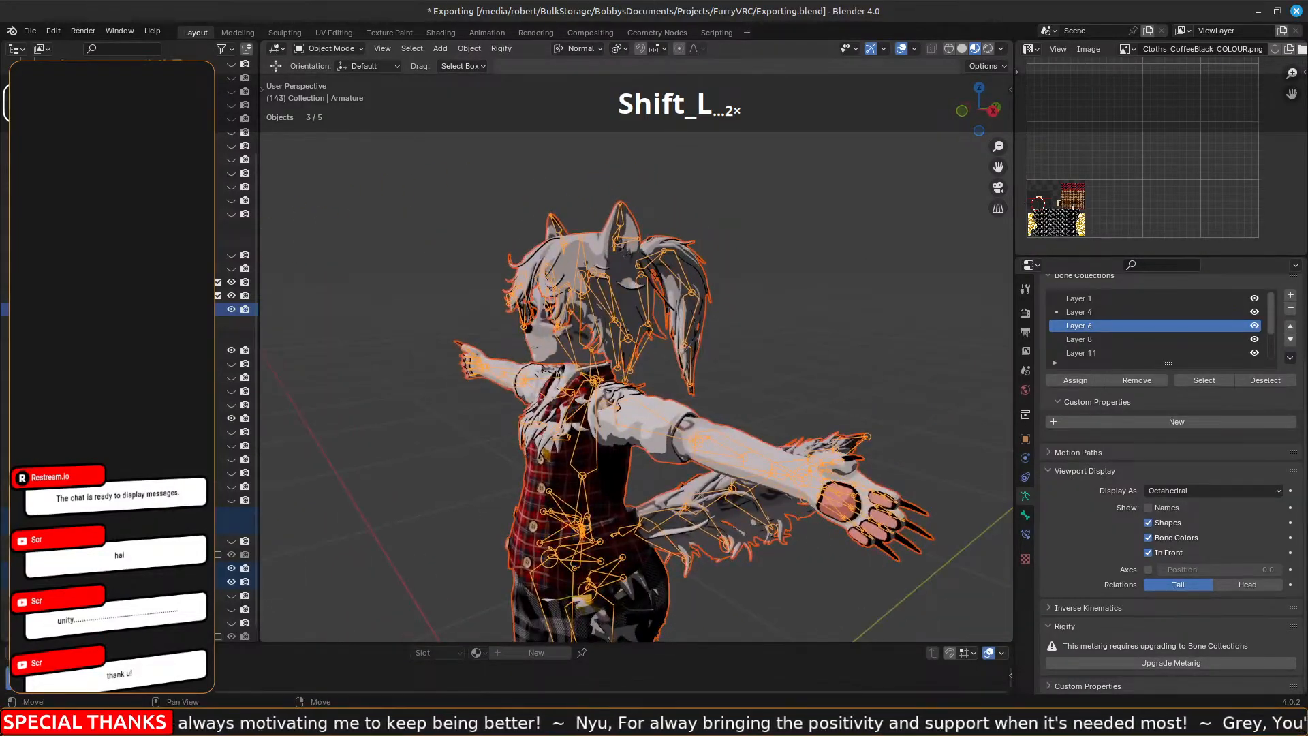
Switch to Unity, delete the SleepyFurry_HairPonytailNekoFluffyTail_GOOD instance from the scene and add the model again from the Meshes folder.
click(414, 722)
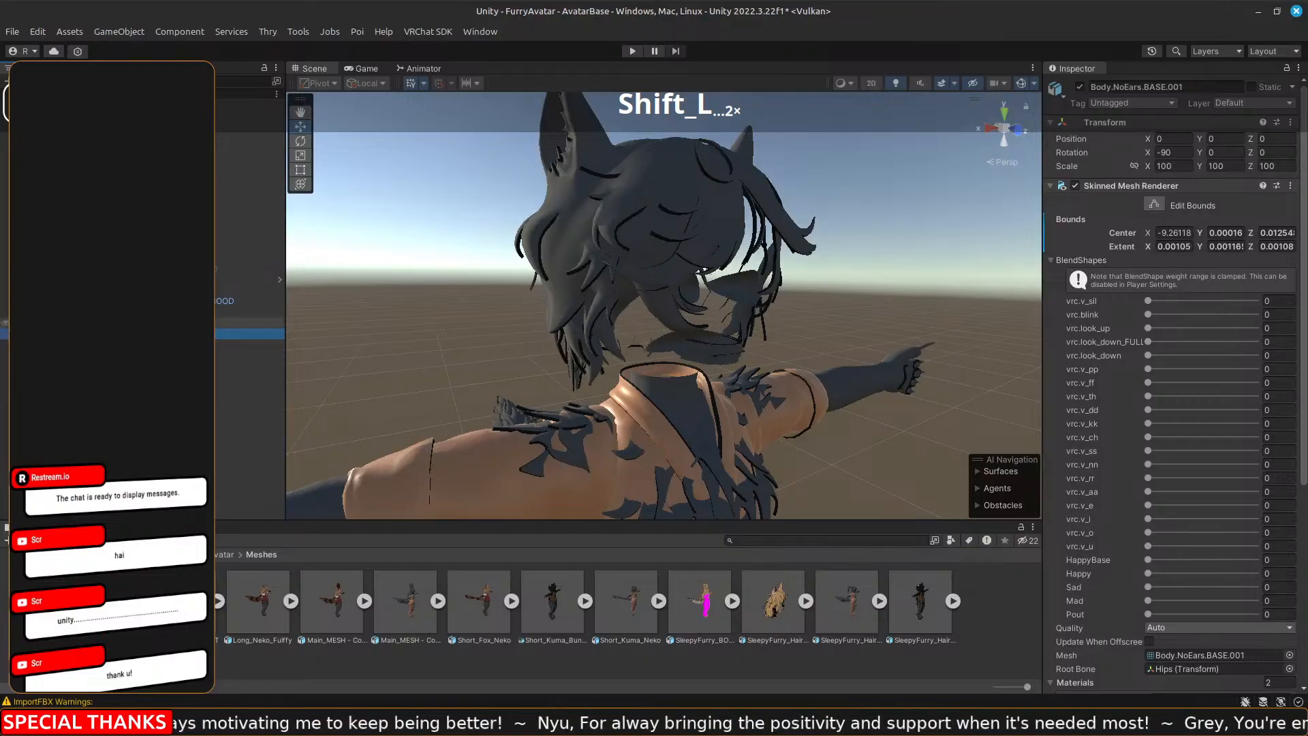
click(150, 395)
click(150, 301)
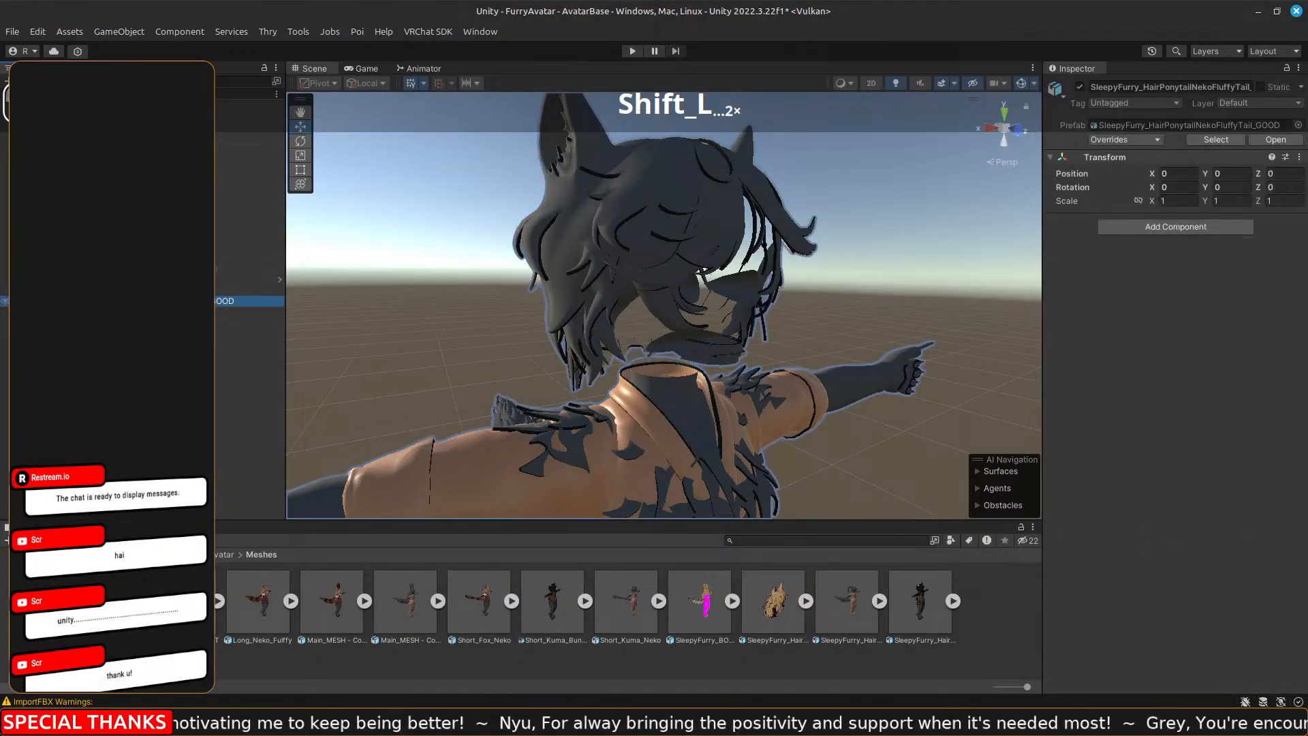
key(Delete)
click(845, 614)
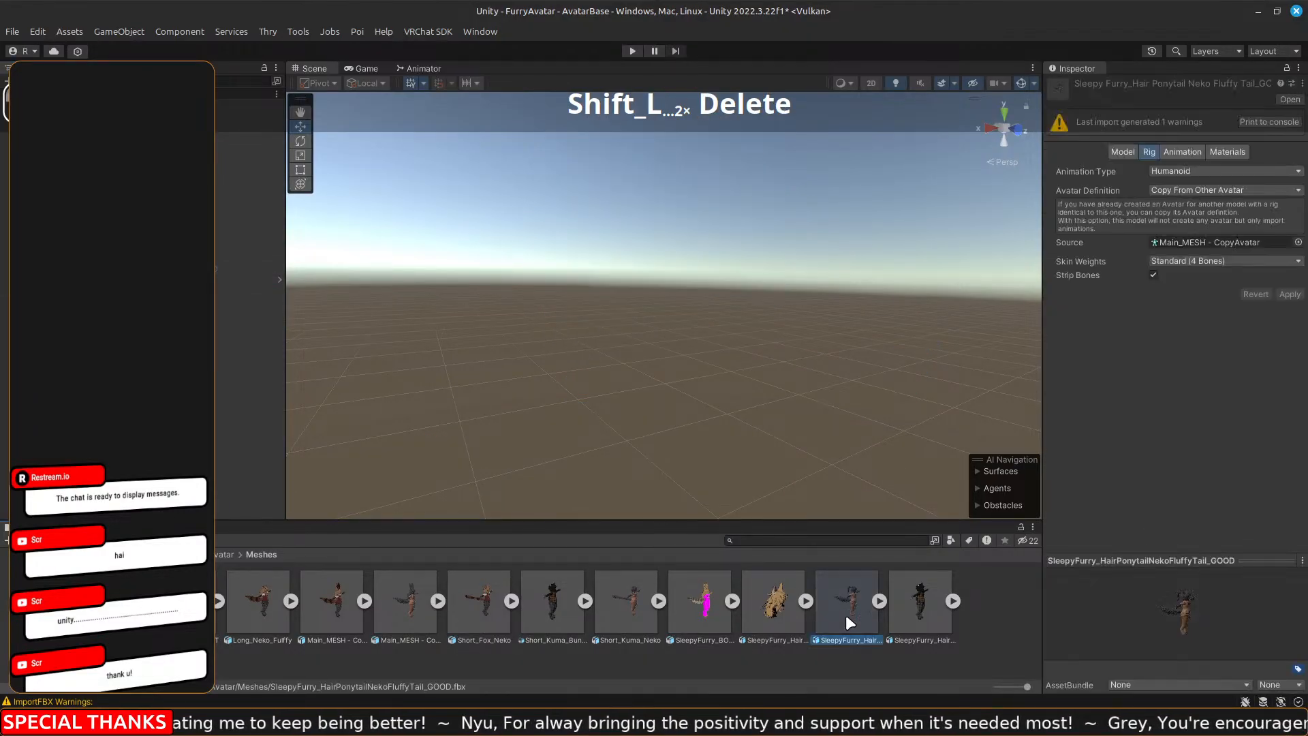
drag(846, 608, 164, 362)
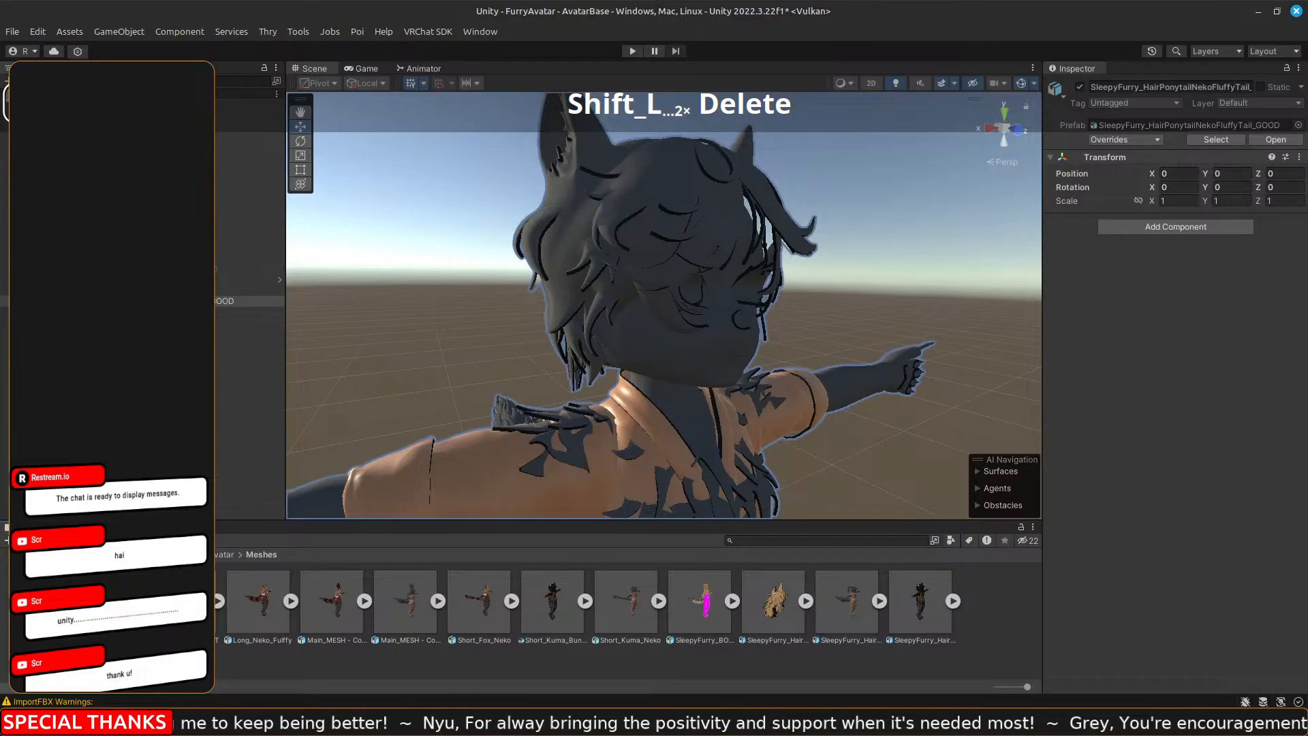
Examine the re-added model's head, ponytail and fluffy tail from the side and behind.
mouse_move(383, 722)
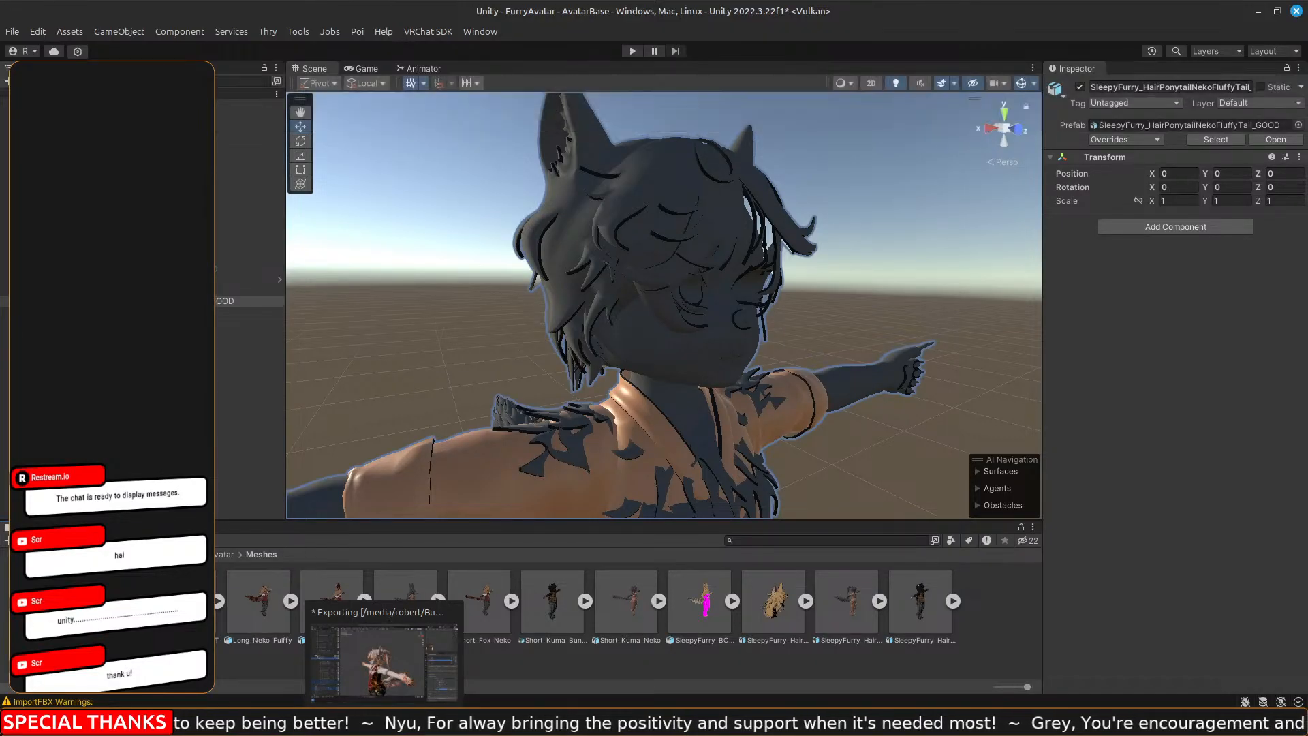
middle_drag(402, 409, 515, 379)
scroll(493, 386, up, 5)
right_drag(516, 378, 622, 425)
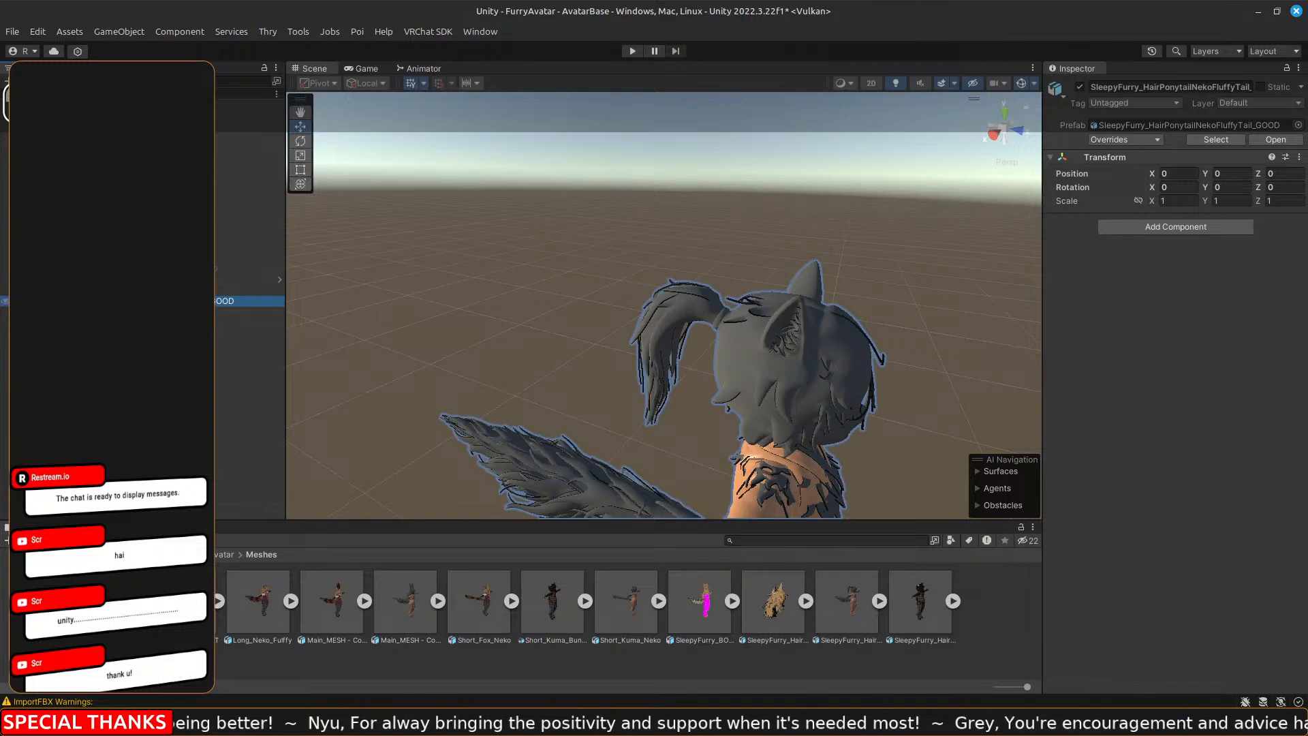
Switch back to Blender and close it without saving the changes to Exporting.blend.
click(414, 723)
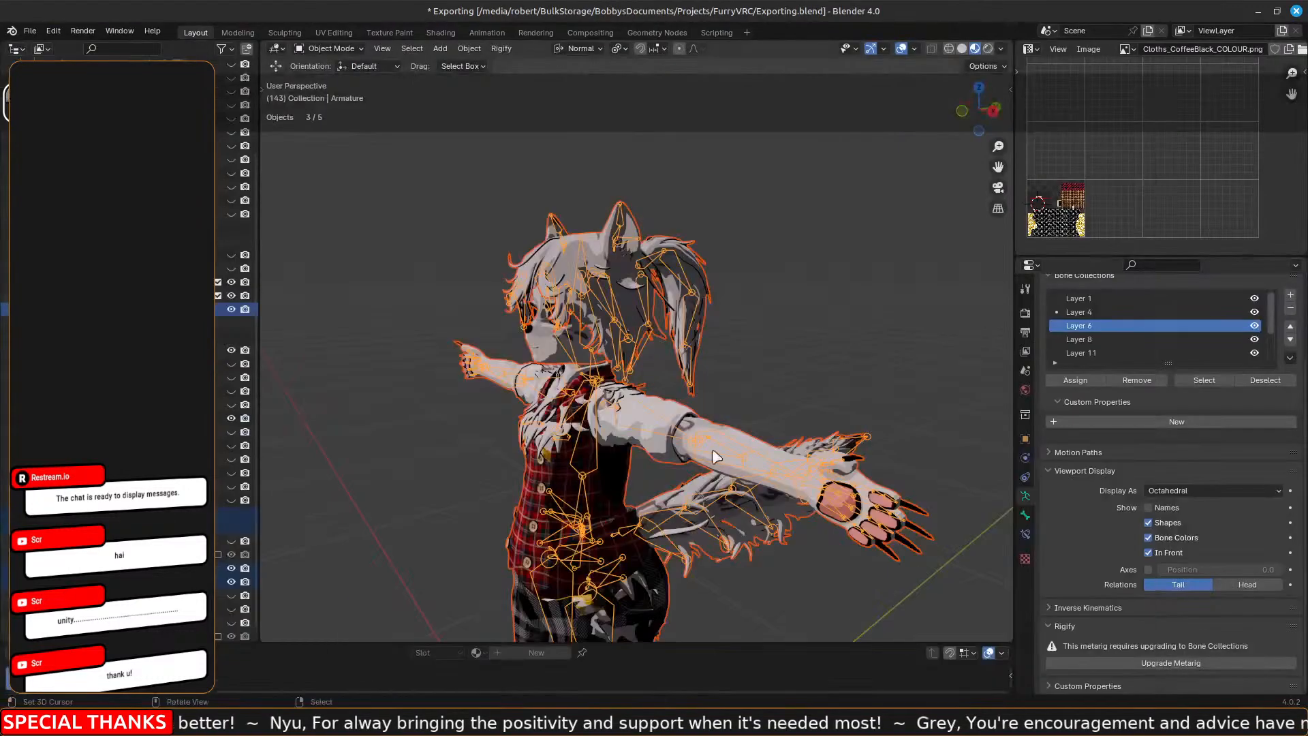
click(1297, 12)
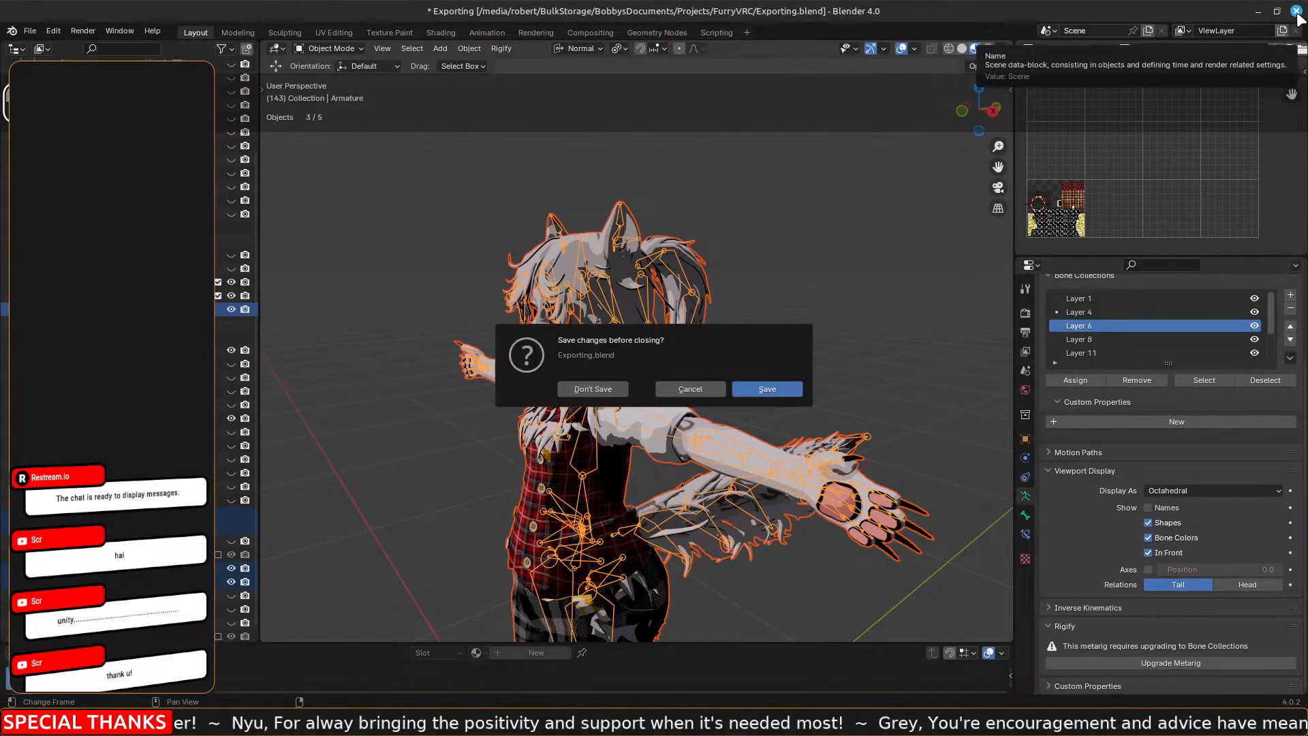
click(593, 389)
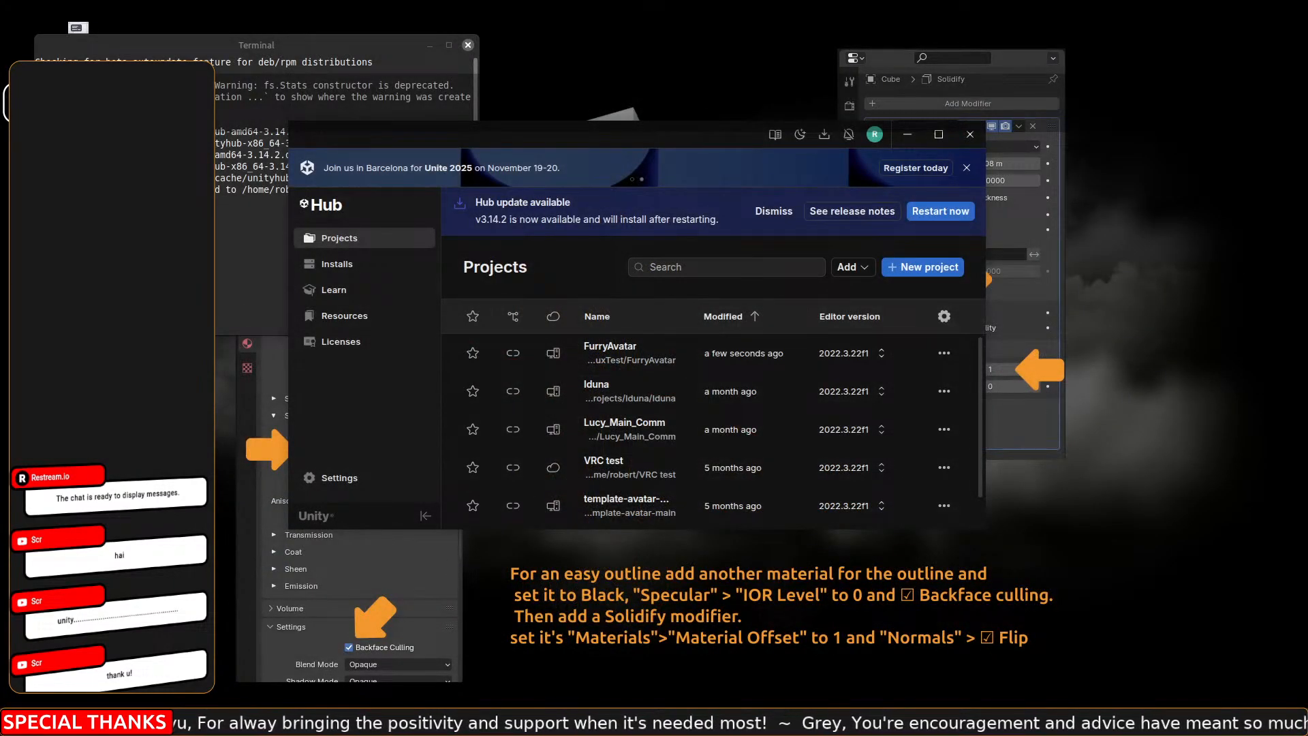
Inspect the ponytail avatar from the front in the Unity scene.
click(413, 723)
middle_drag(871, 405, 840, 387)
right_drag(840, 387, 688, 310)
key(s)
key(d)
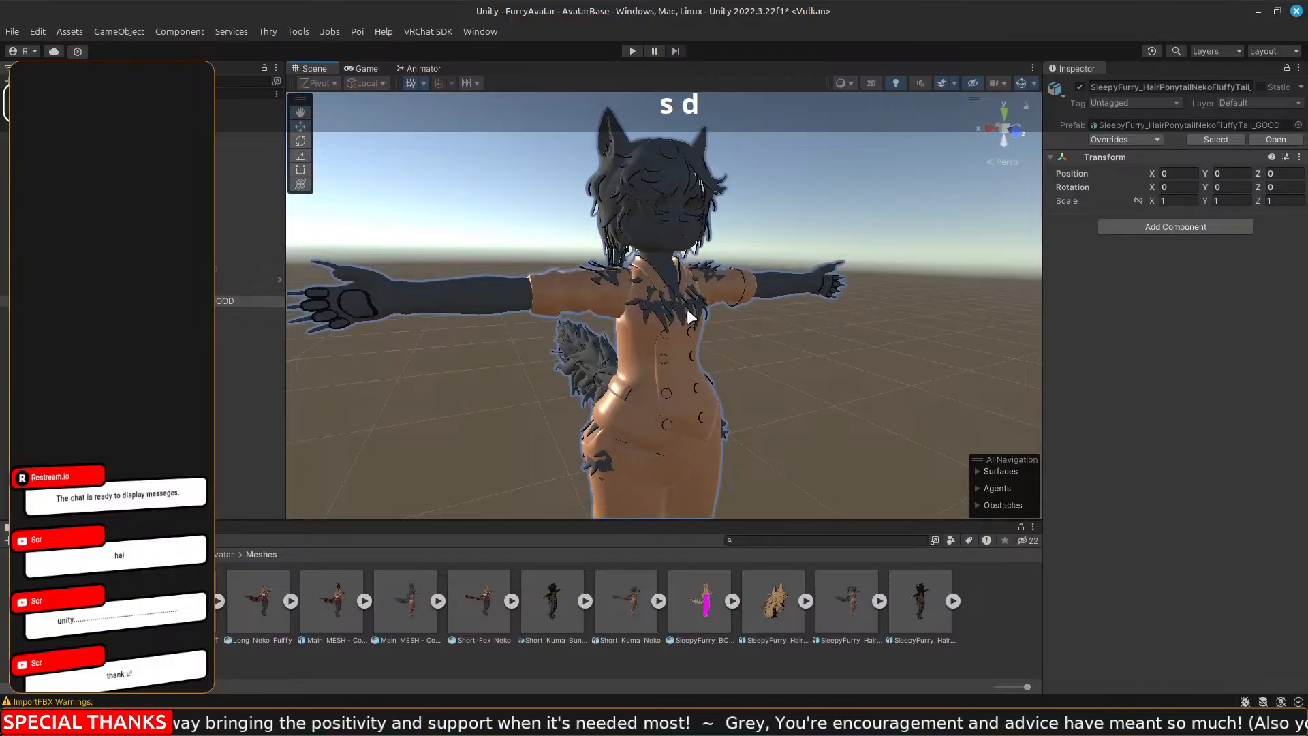
Review the ponytail model's Rig import settings against the AVATAR DEV checklist.
click(824, 609)
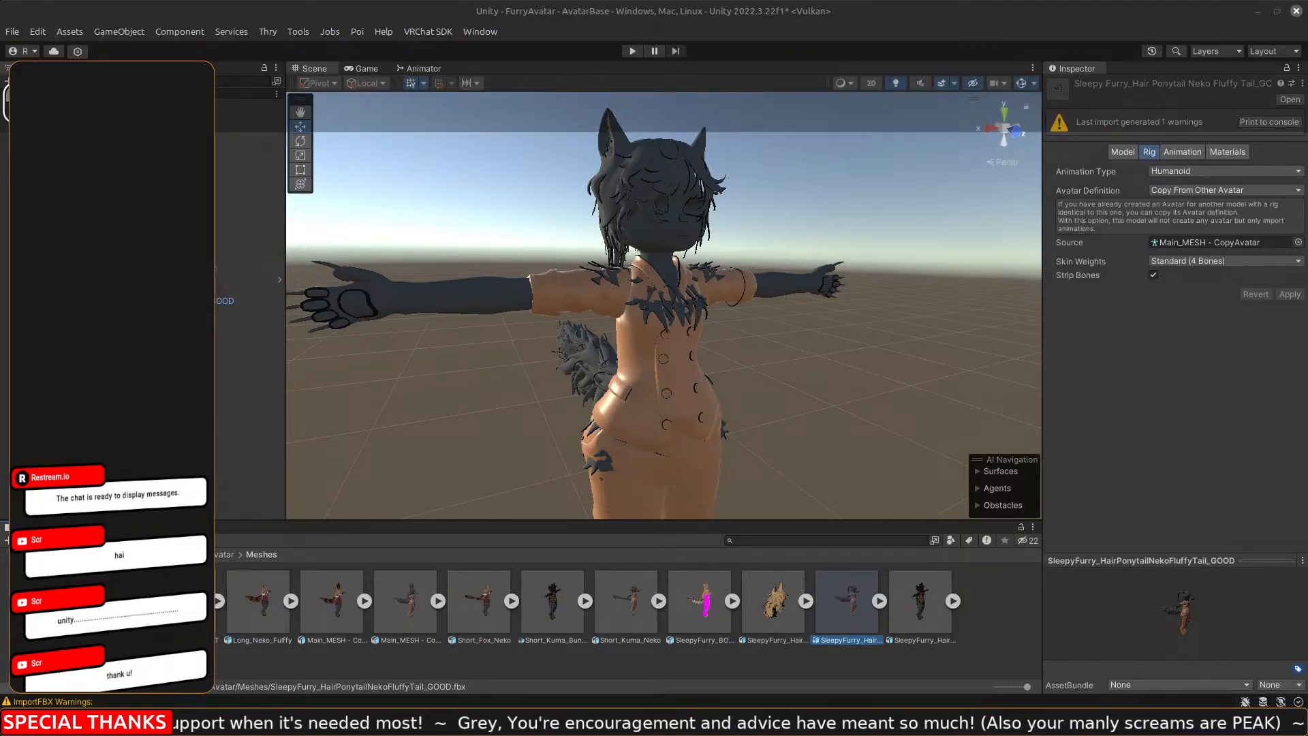
drag(1307, 136, 1146, 60)
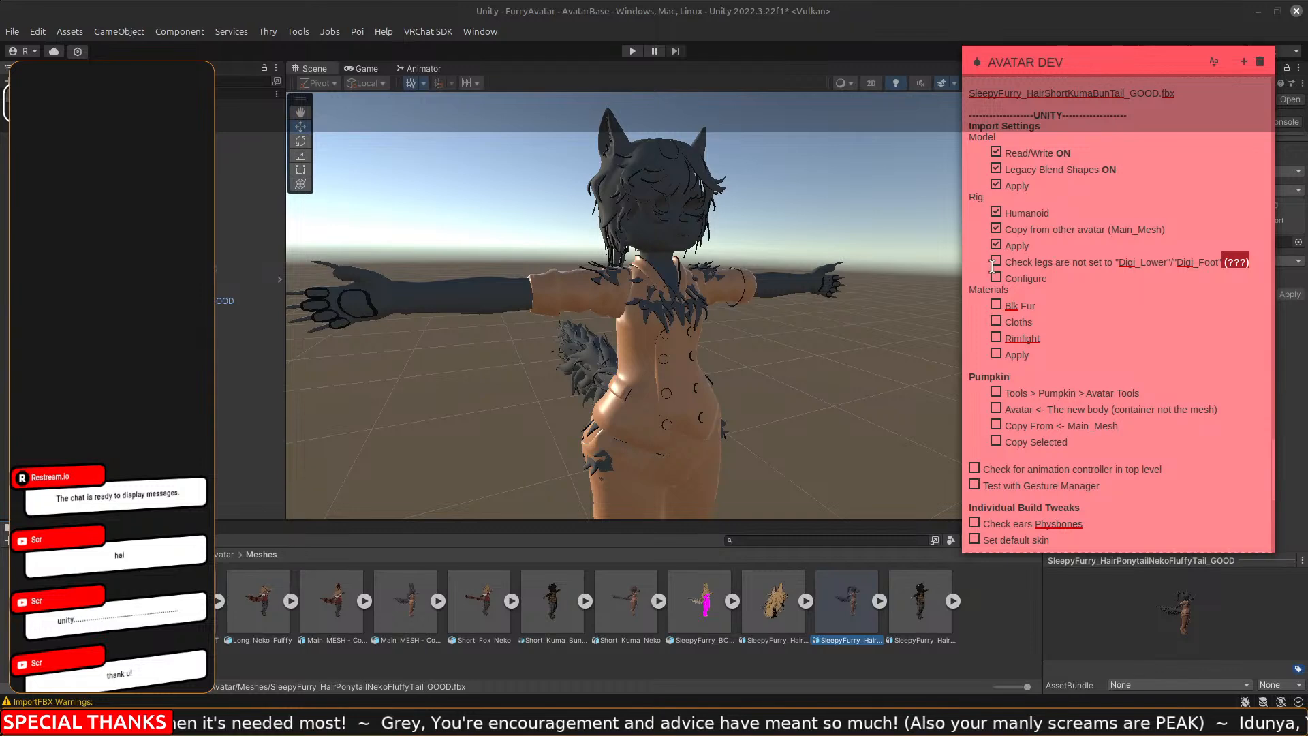
key(Escape)
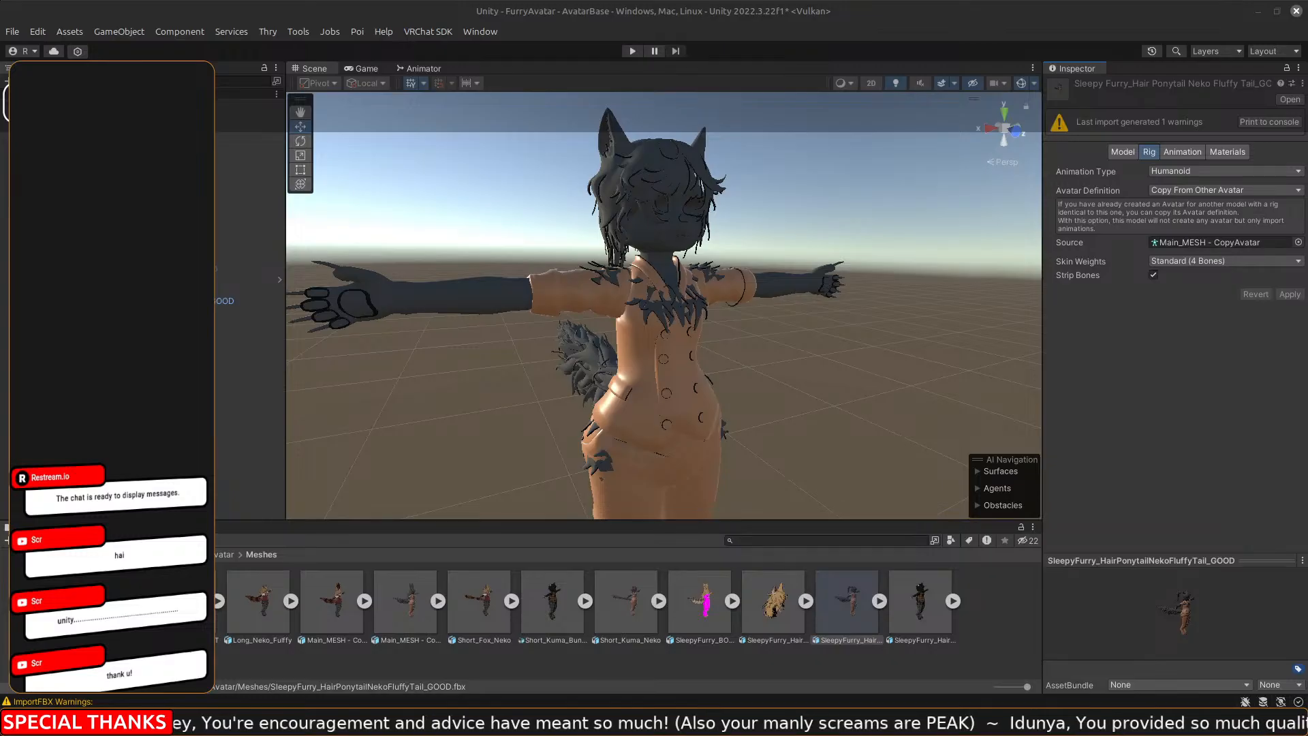
Show the material import settings of SleepyFurry_HairPonytailNekoFluffyTail_GOOD and enlarge the project asset browser.
click(866, 611)
click(1228, 148)
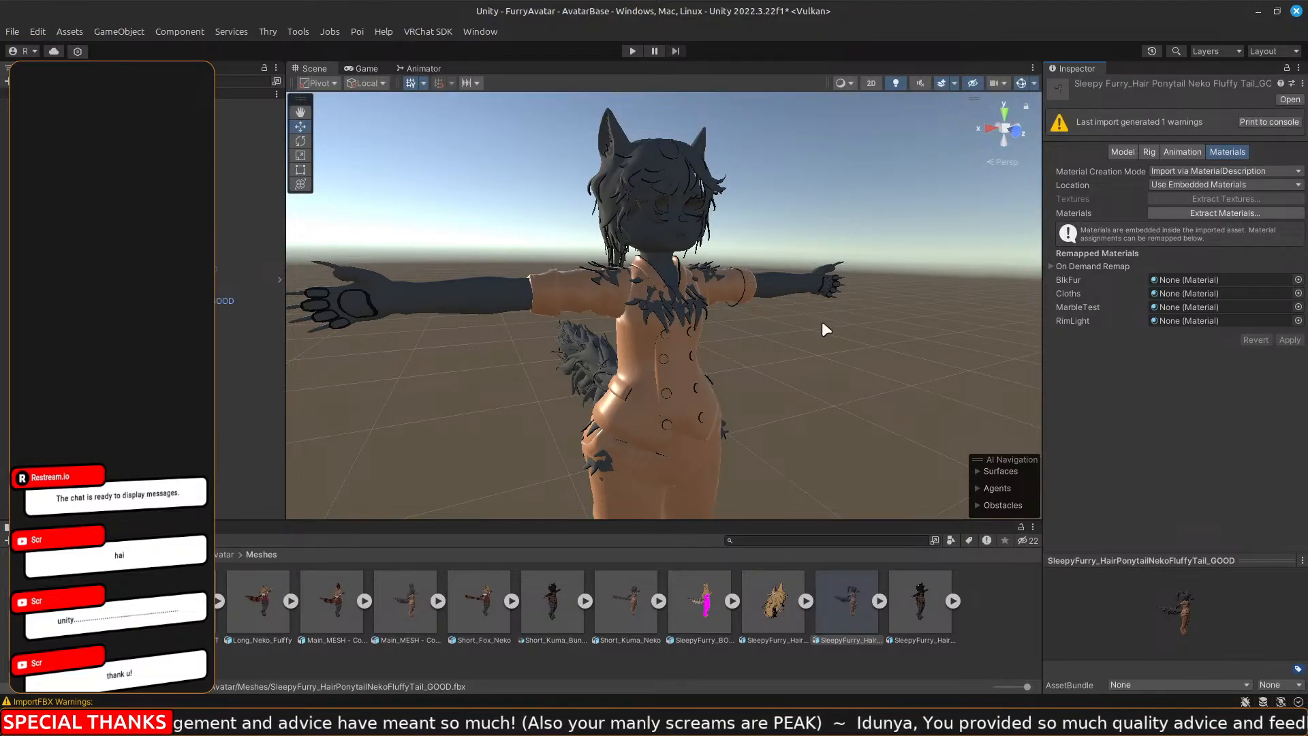
click(136, 402)
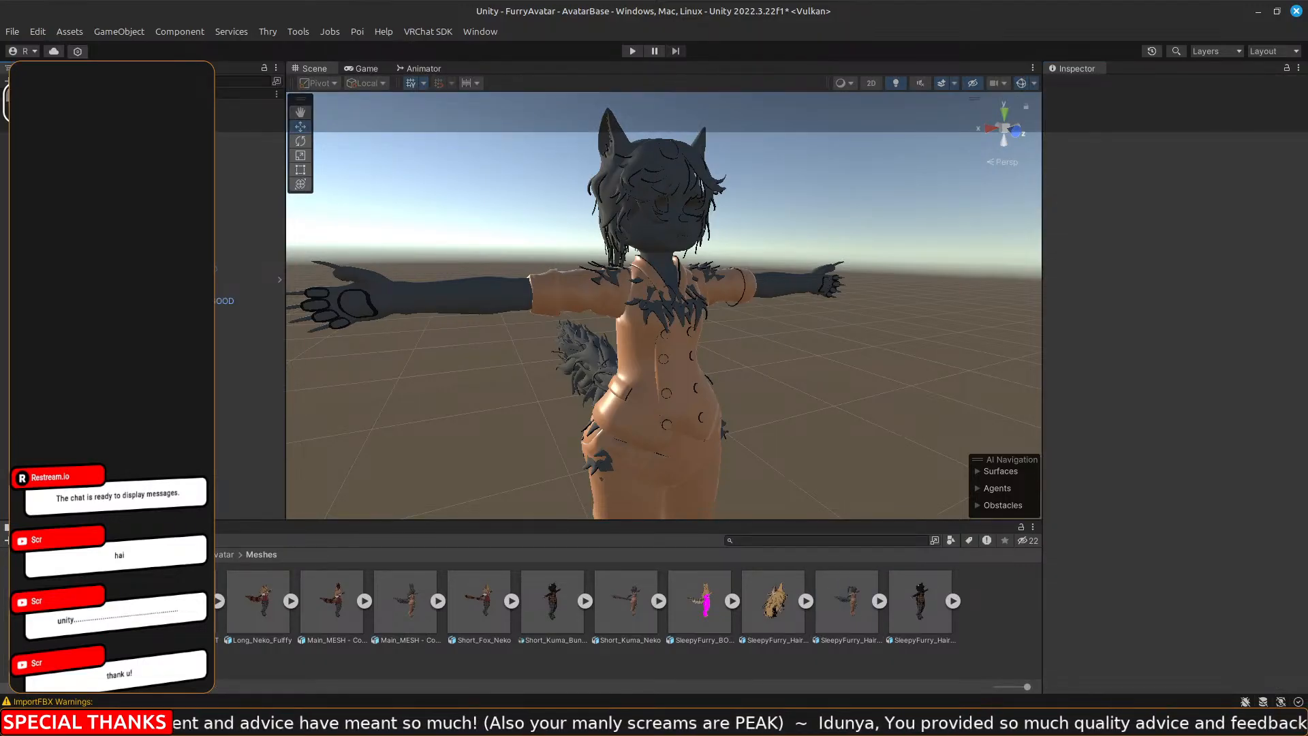
drag(266, 522, 264, 451)
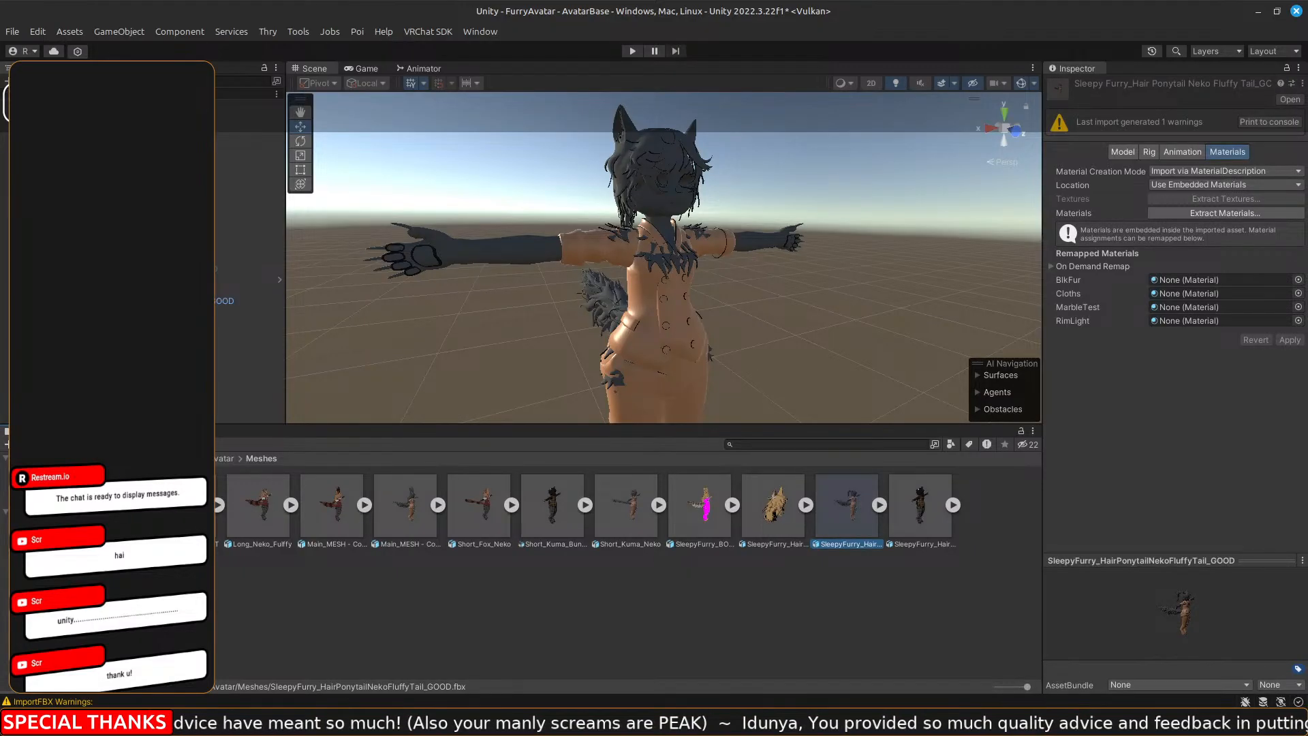
From the Materials folder, remap the model's BlkFur slot to BlkFur and its Cloths slot to the BlackCoffeeGrey material.
click(61, 554)
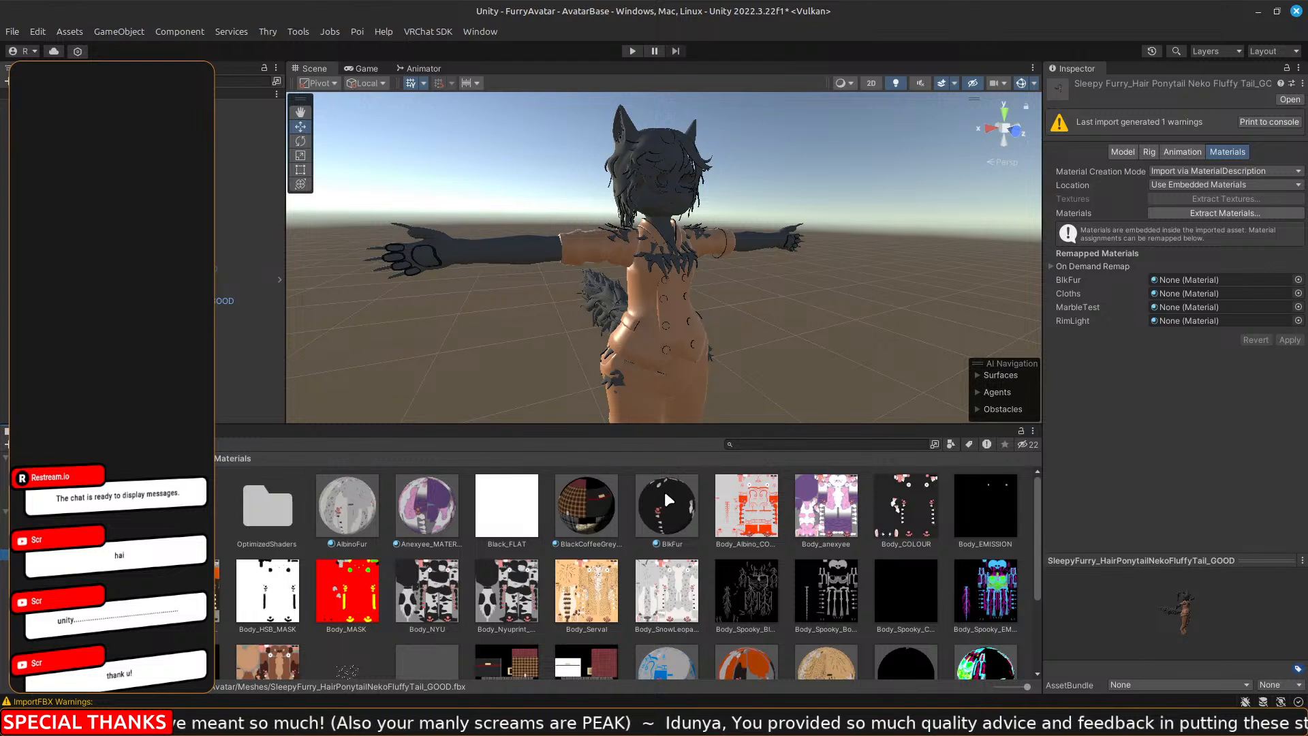
drag(667, 501, 1182, 281)
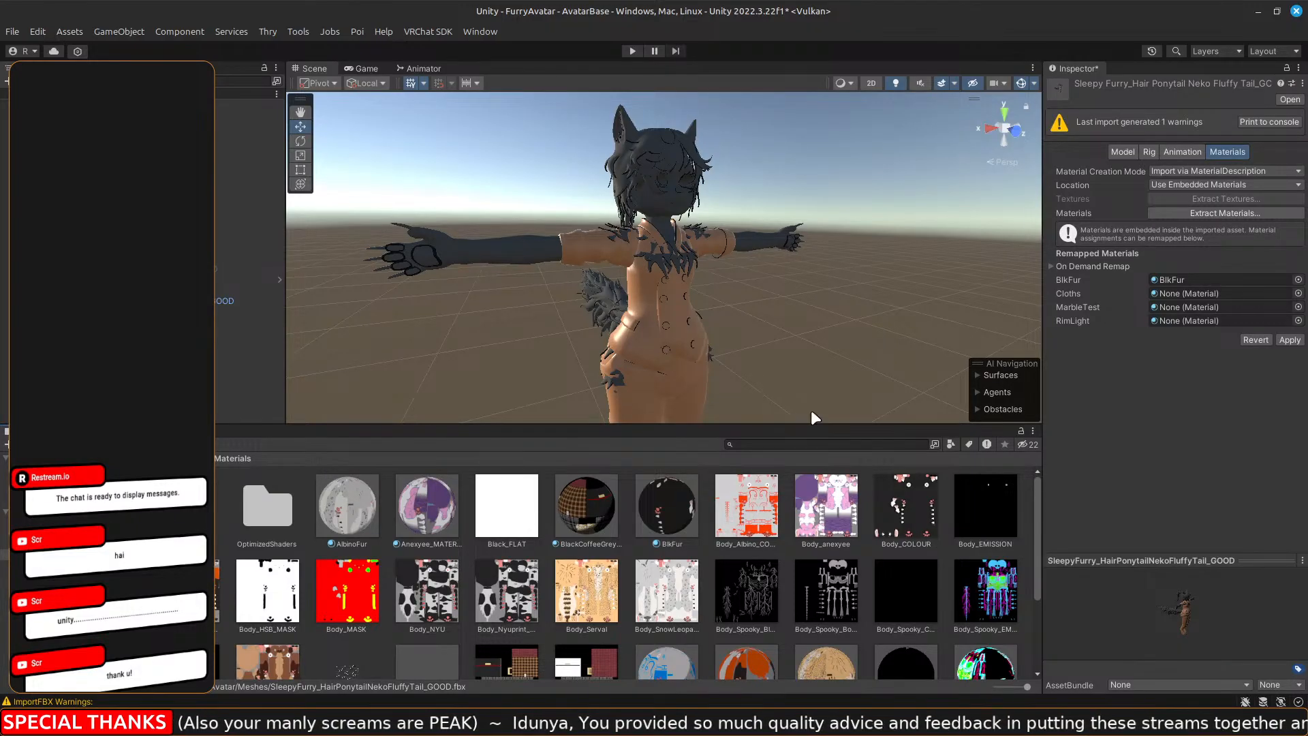
drag(586, 501, 1192, 300)
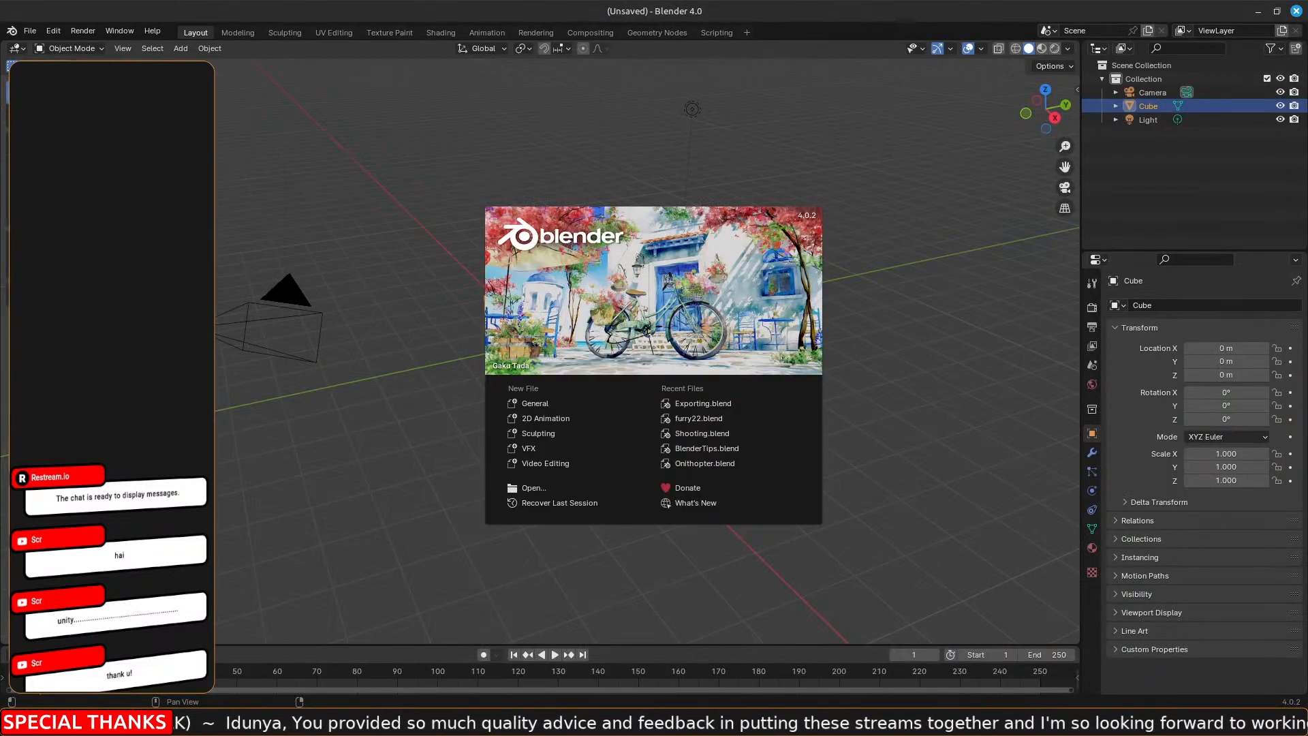
Switch to Blender and reopen the recent file Exporting.blend.
click(27, 40)
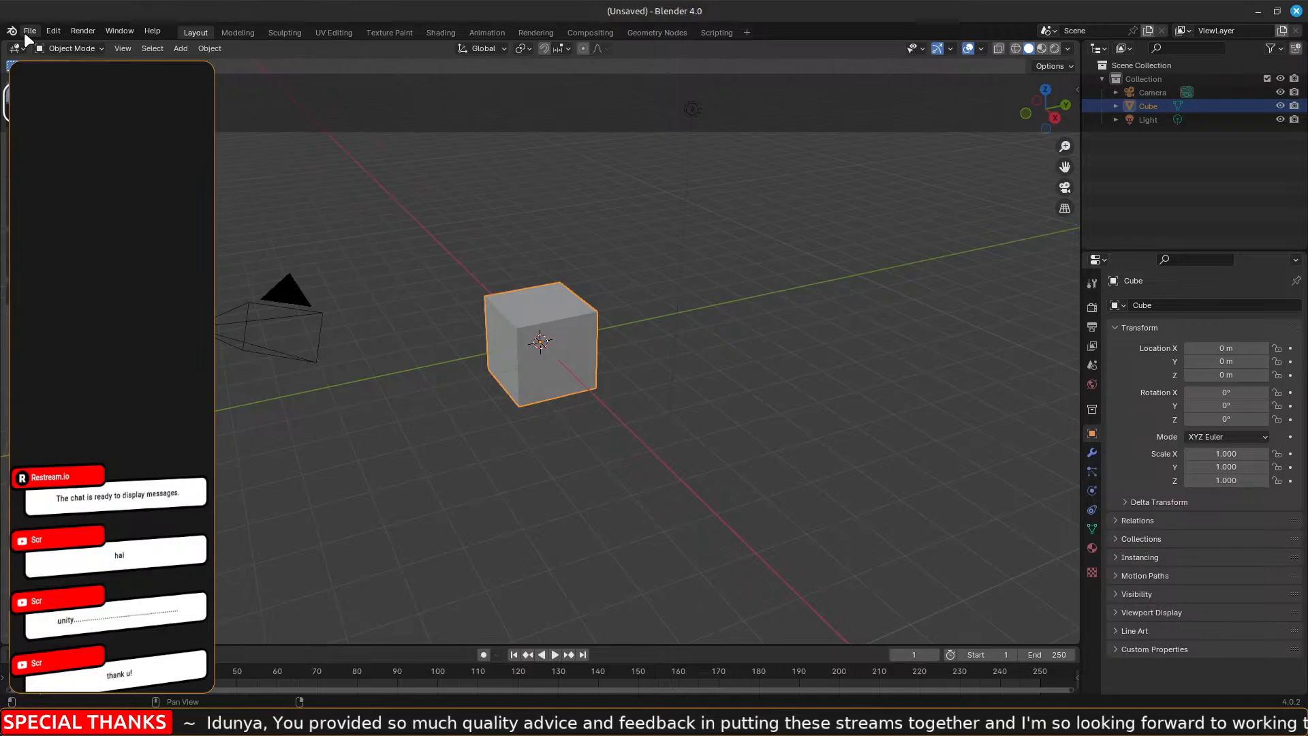
click(30, 31)
mouse_move(63, 74)
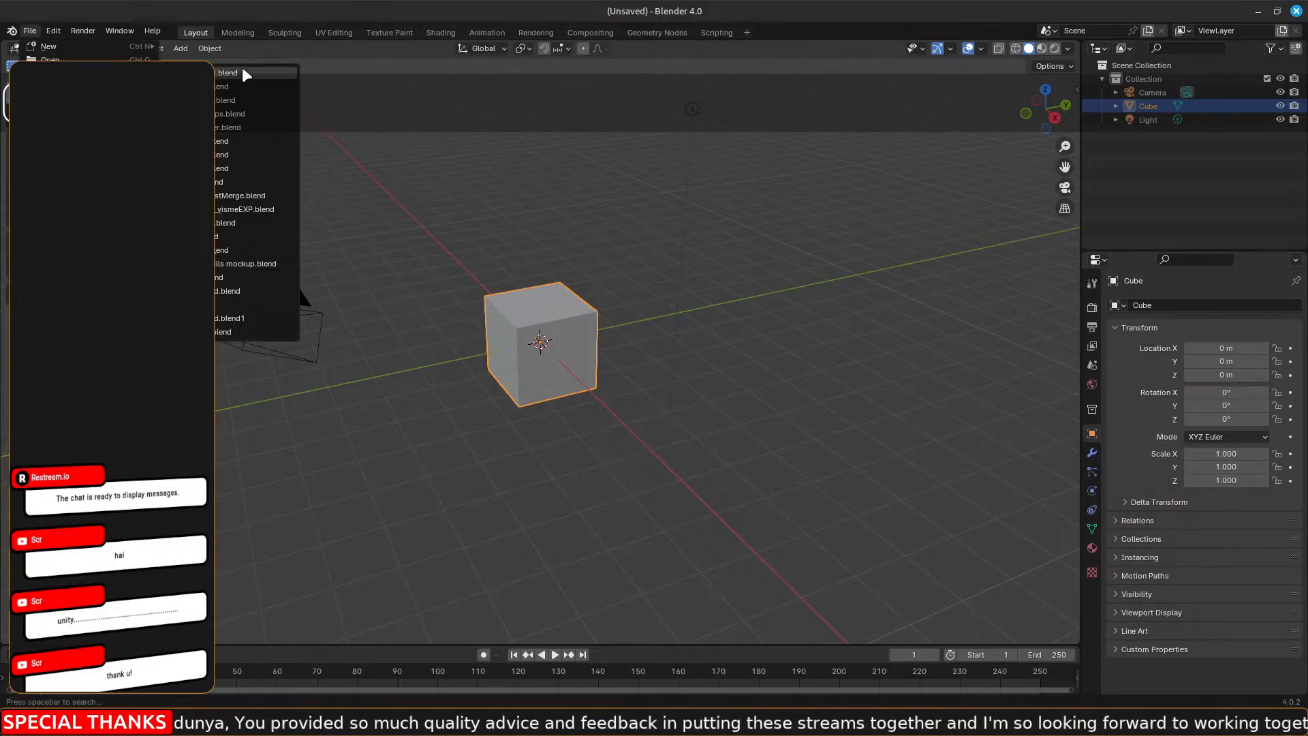
click(242, 71)
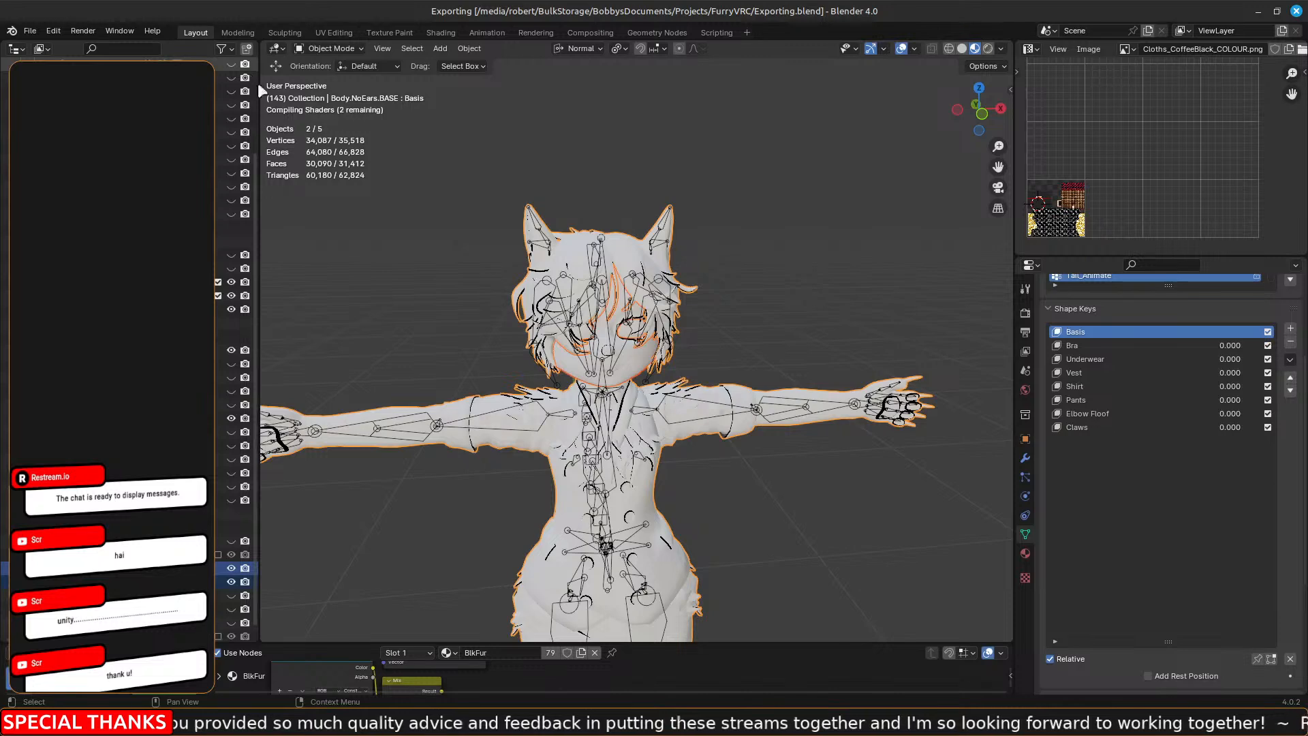
Remove the MarbleTest material slot from the Body.NoEars.BASE mesh.
click(414, 408)
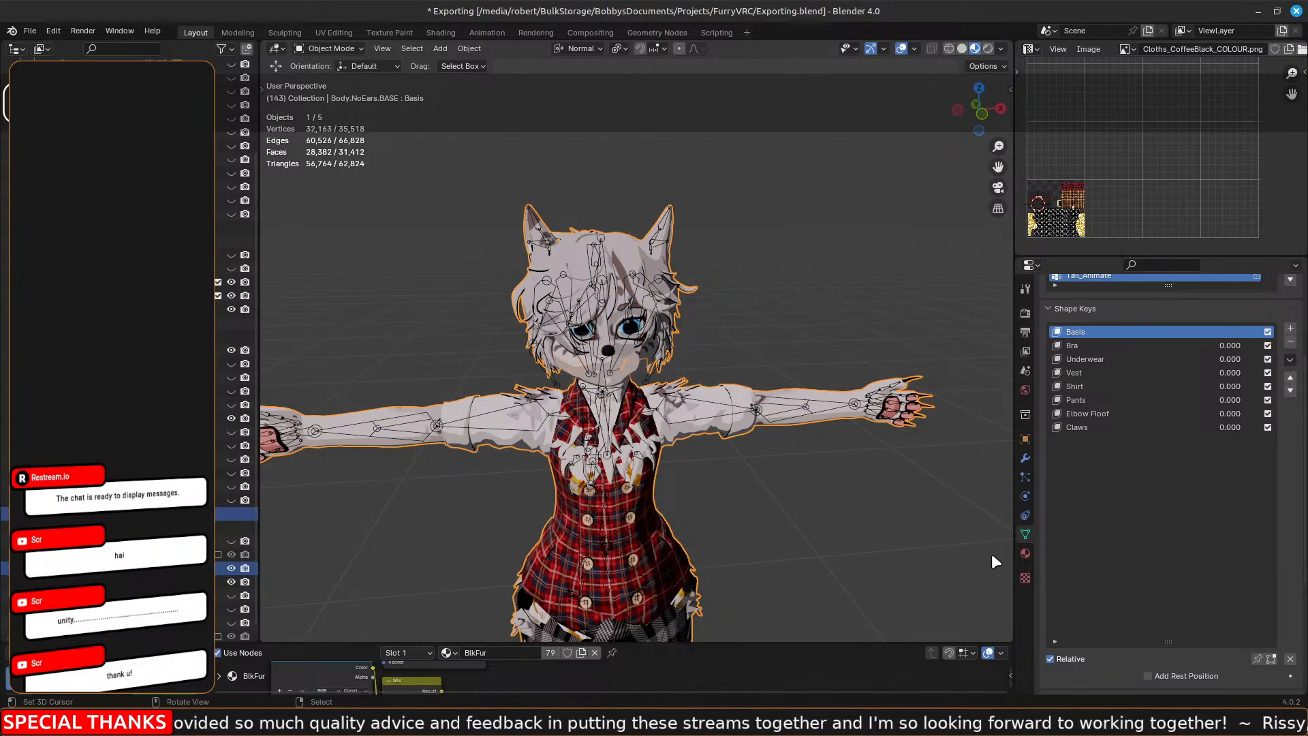
click(1025, 555)
scroll(1158, 416, up, 5)
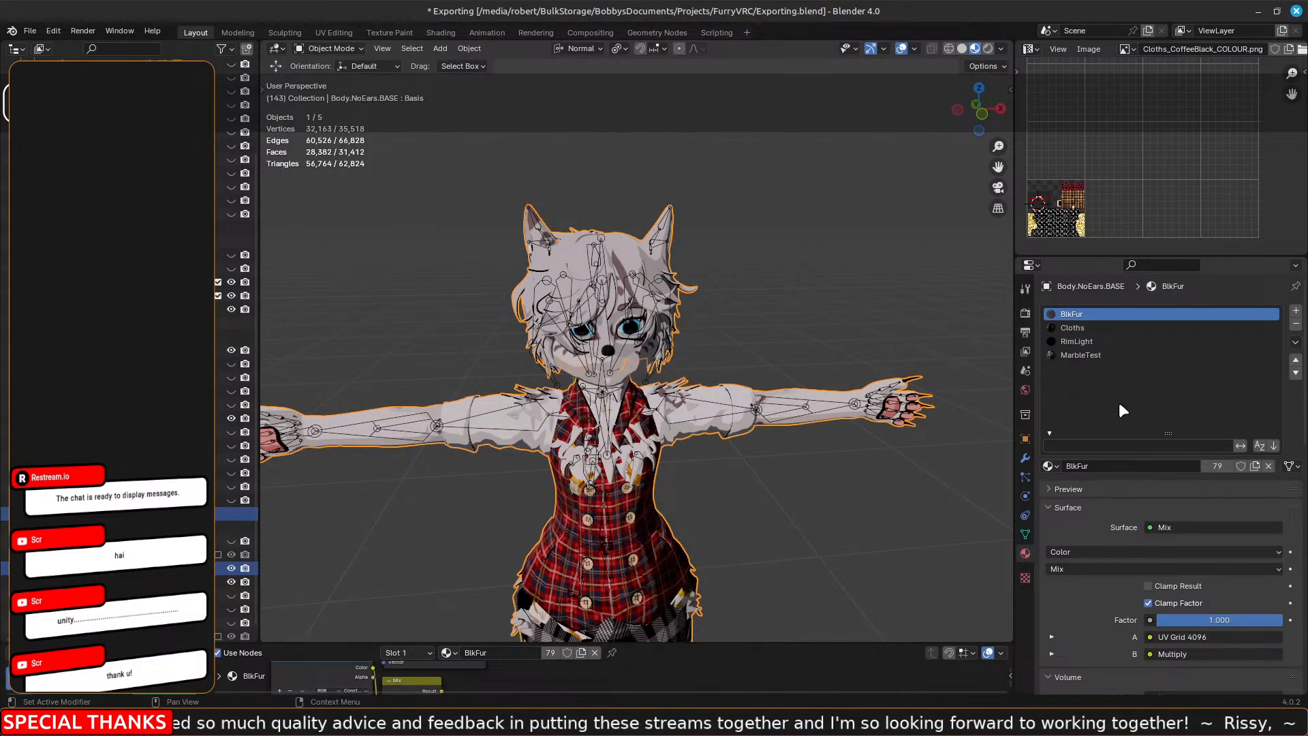
click(1089, 342)
click(1082, 355)
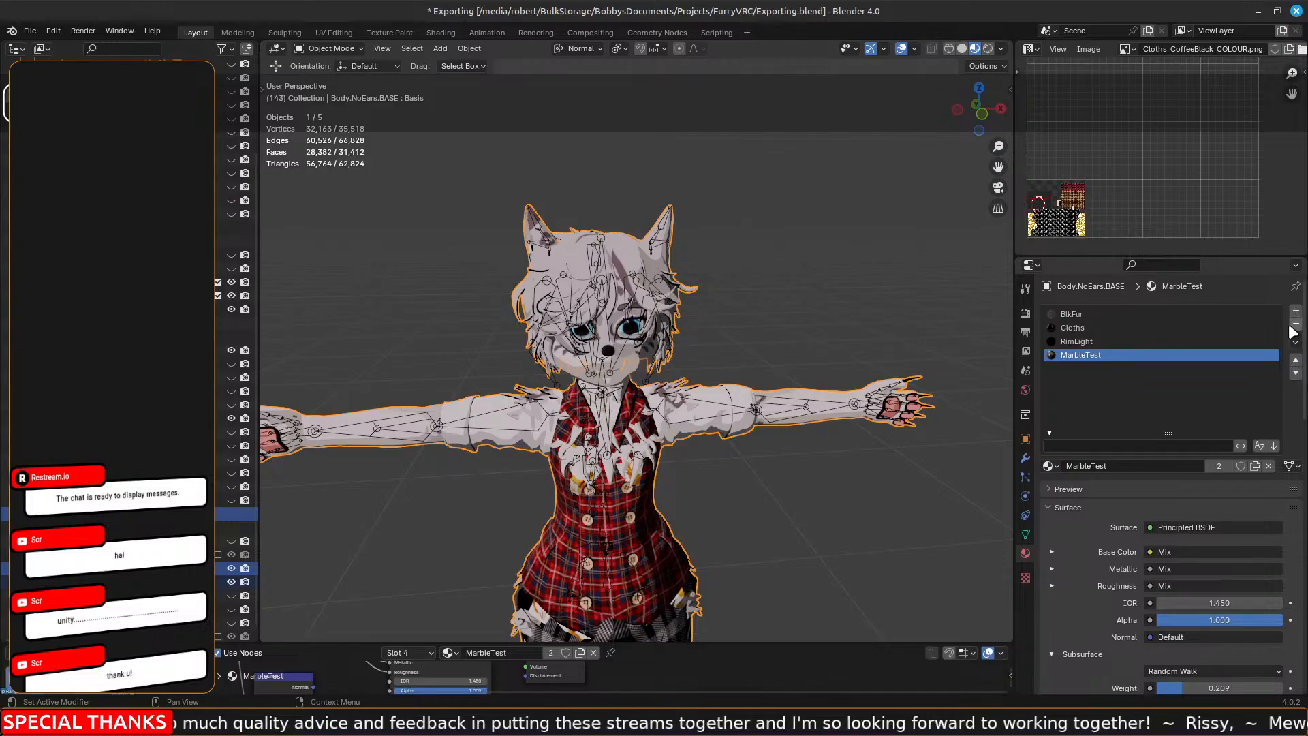
click(1295, 325)
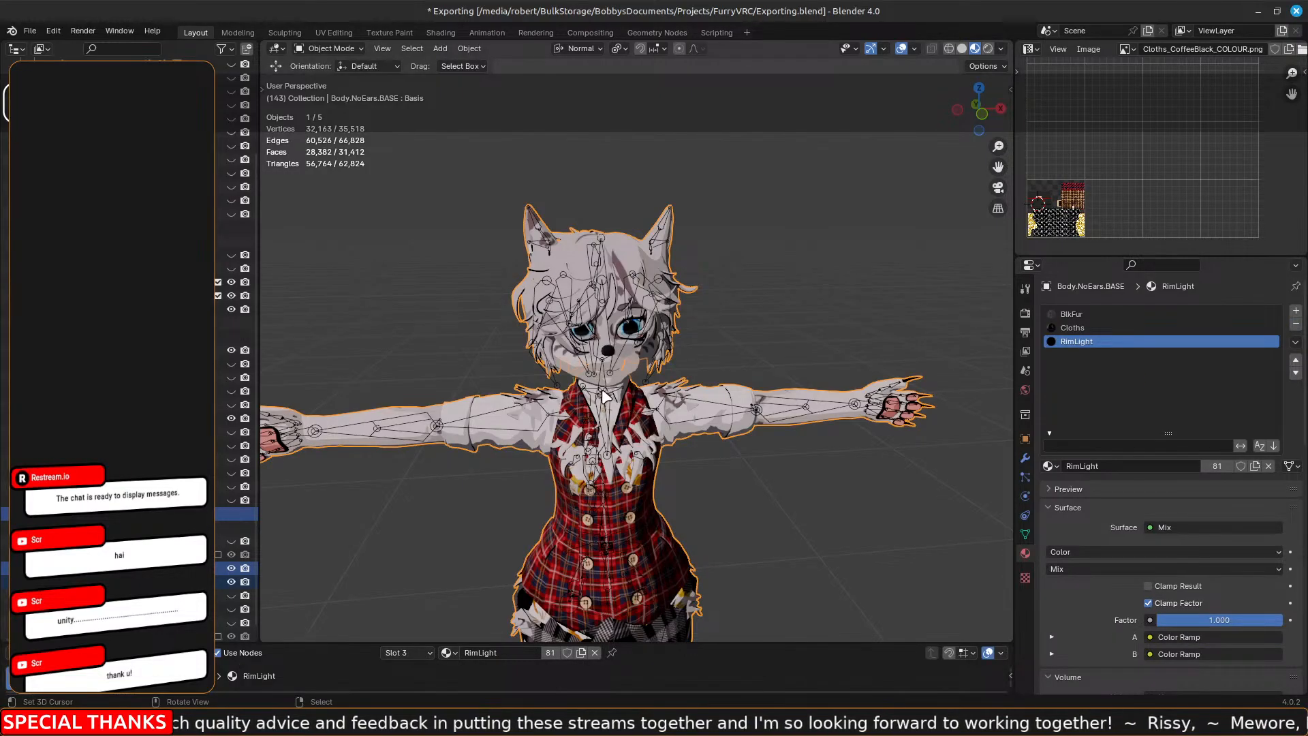
Remove the MarbleTest material slot from the Body.NoEars.BASE.001 head mesh.
click(571, 368)
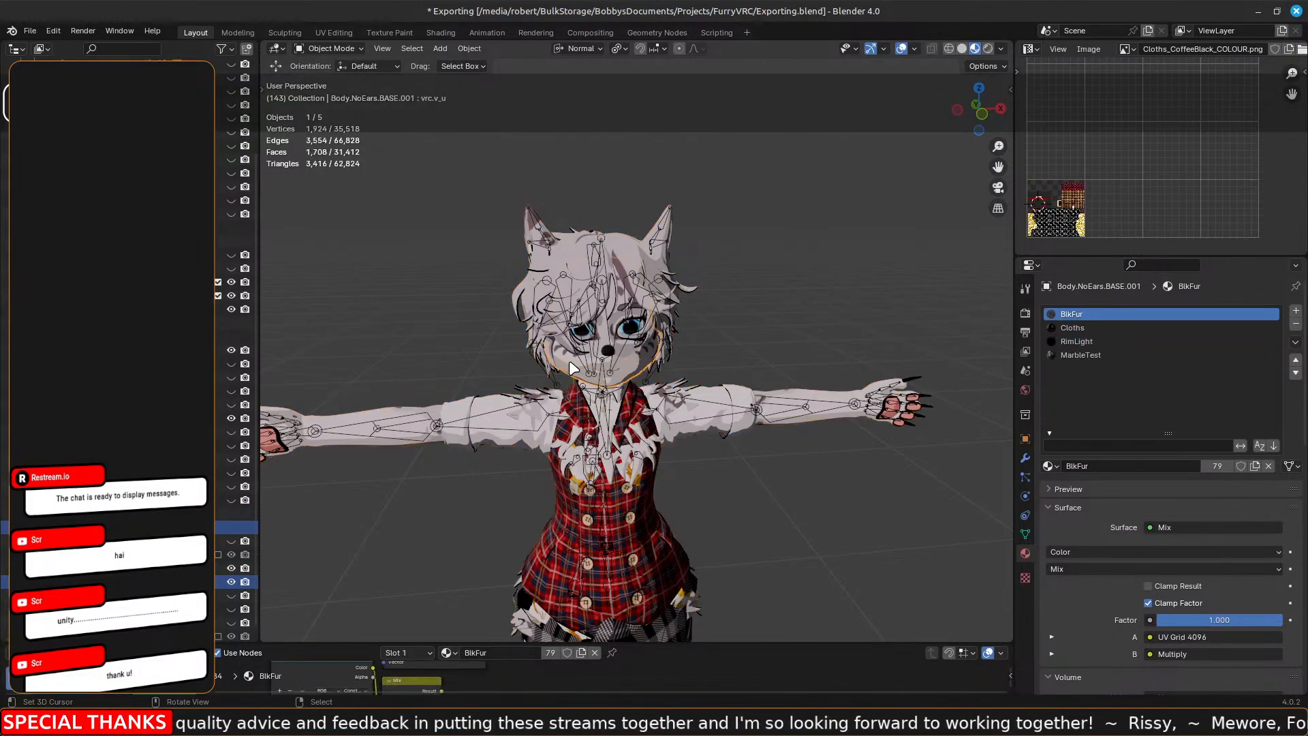
click(1090, 355)
click(1296, 324)
Add the armature and the Body.NoEars.BASE mesh to the selection and start an FBX export.
key(shift)
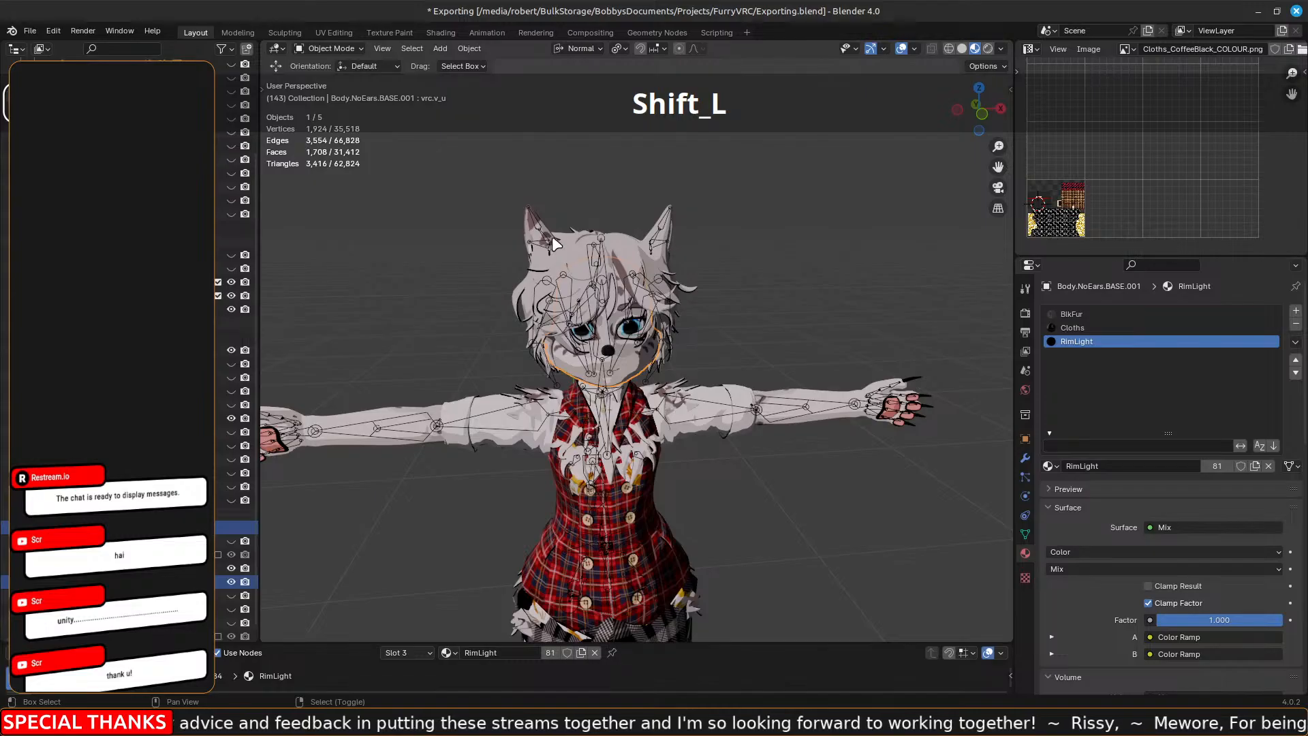
shift+click(374, 423)
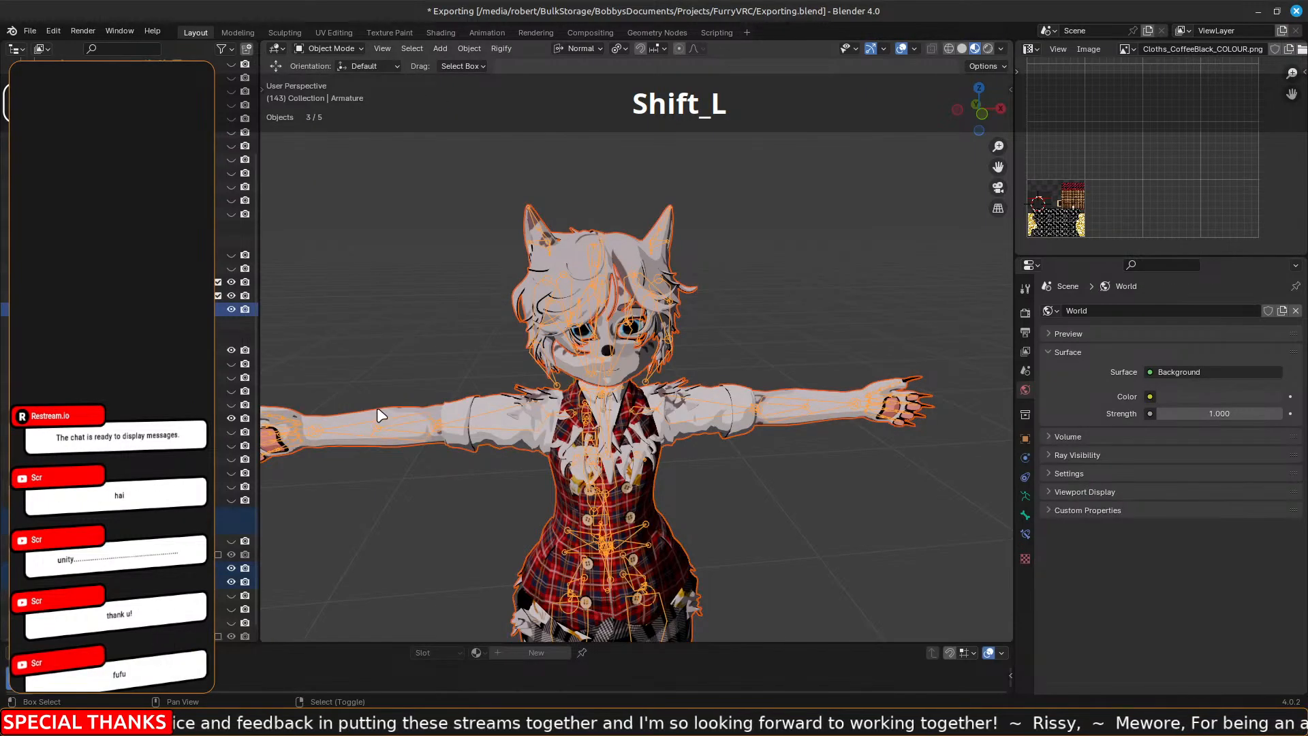
shift+click(377, 406)
click(31, 31)
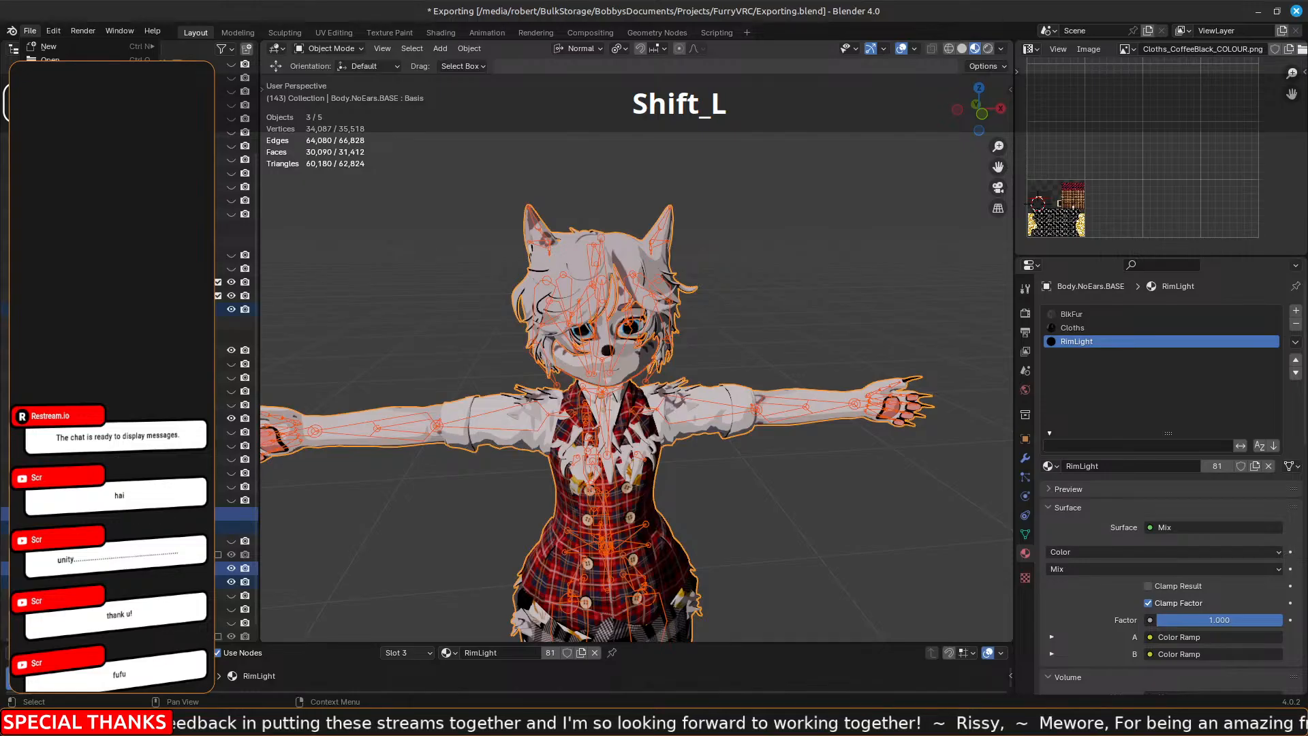
click(68, 237)
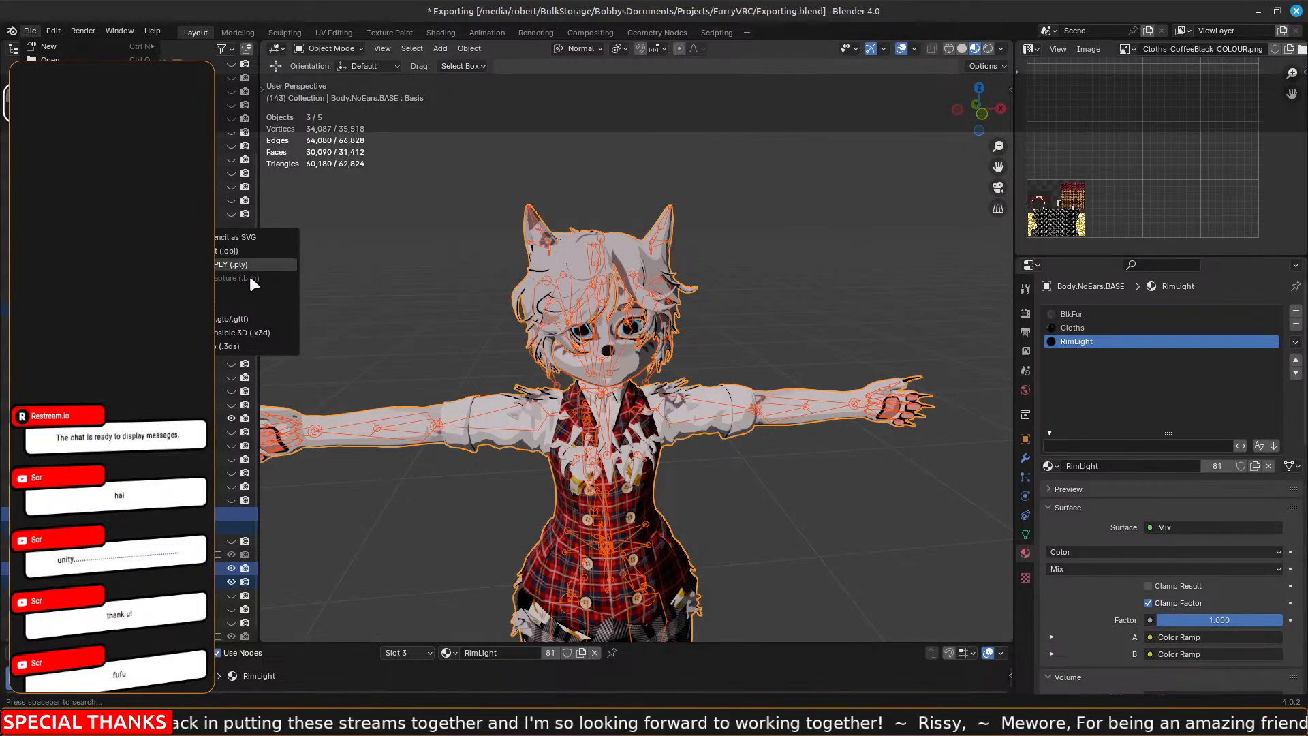
click(231, 305)
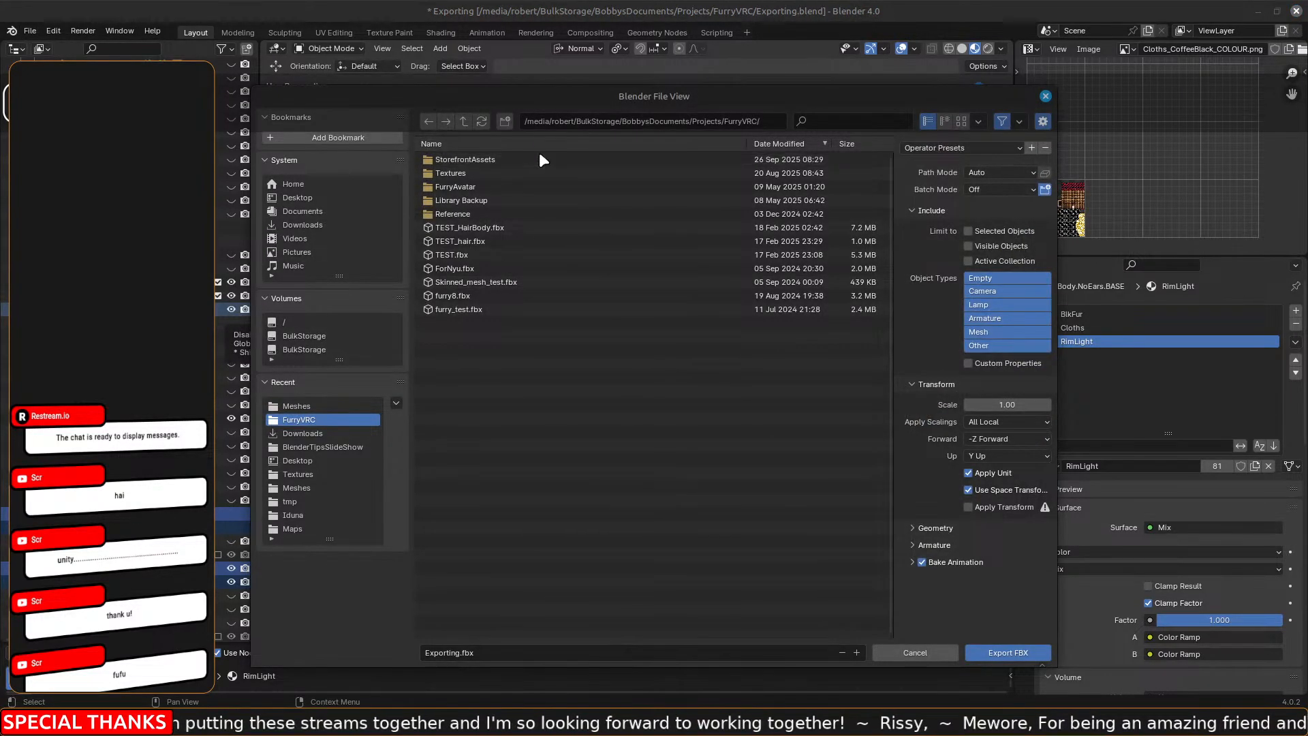
Export only the selected objects with the Unity Avatar preset and modifiers not applied, overwriting SleepyFurry_HairPonytailNekoFluffyTail_GOOD.fbx in the Meshes folder.
click(296, 405)
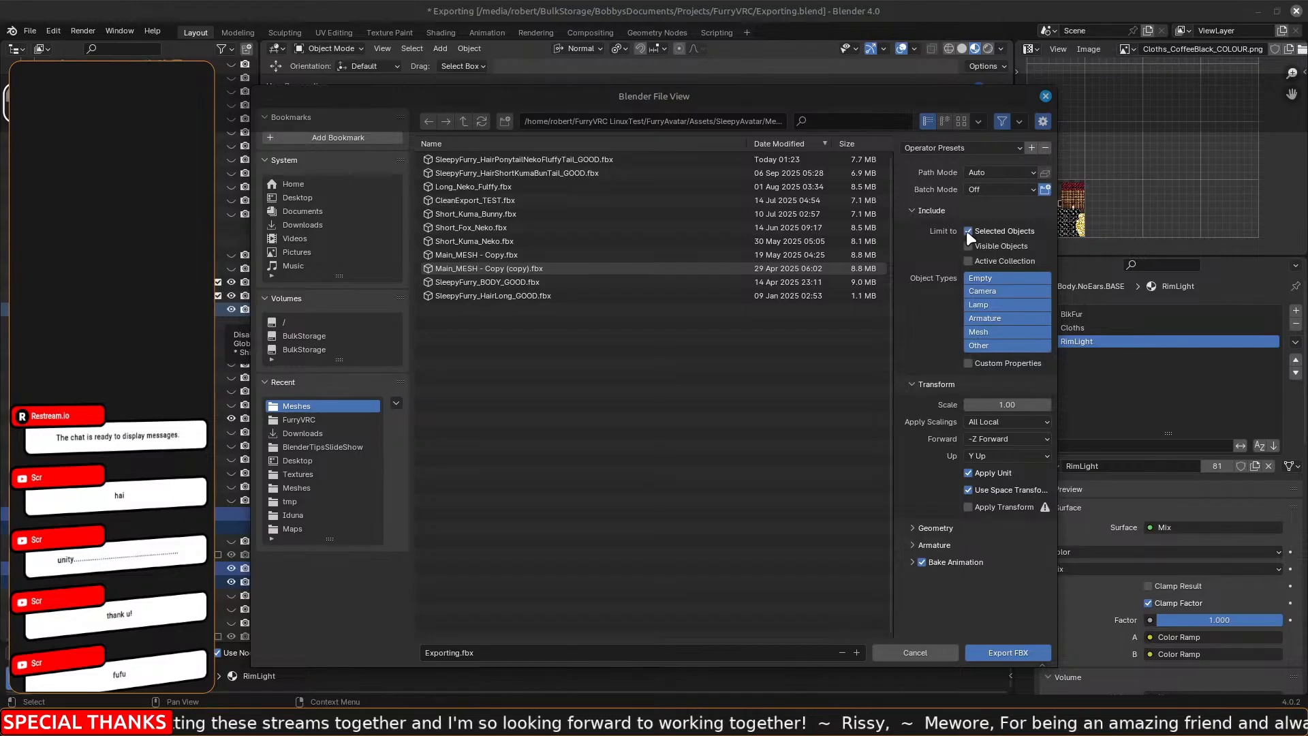
click(928, 529)
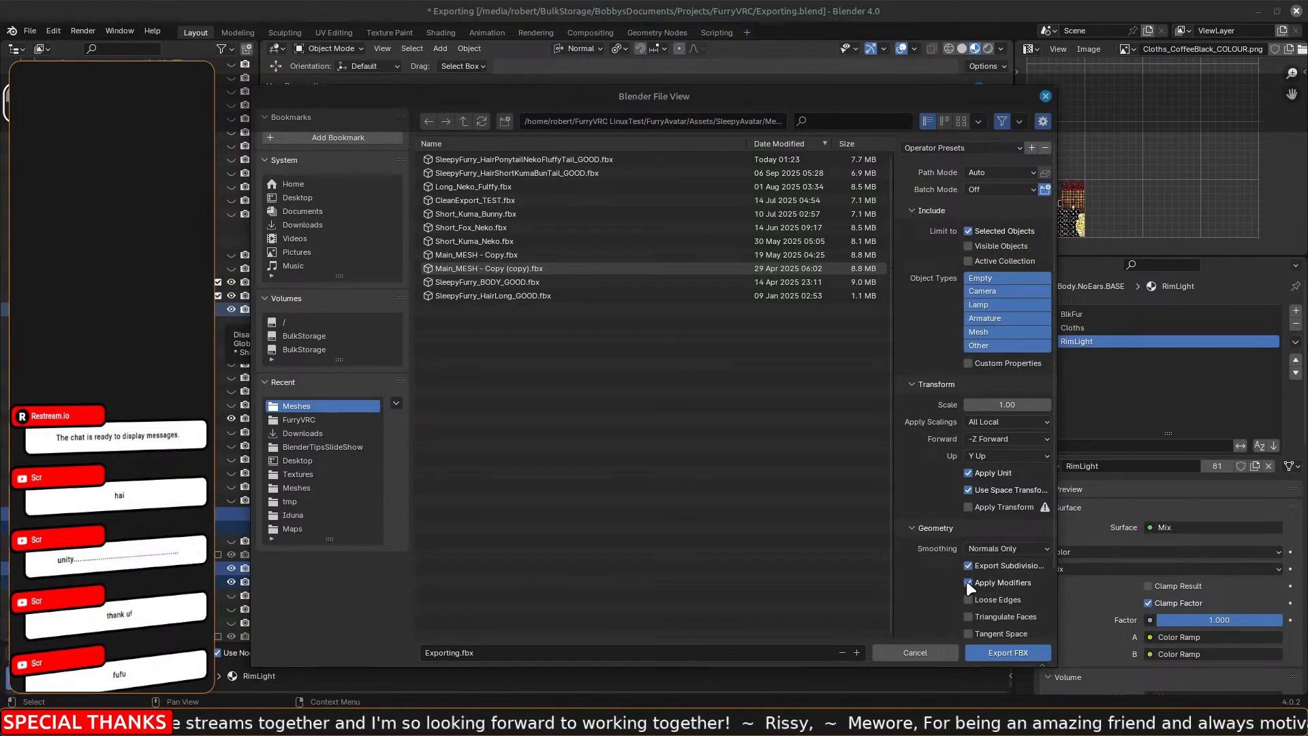
click(968, 583)
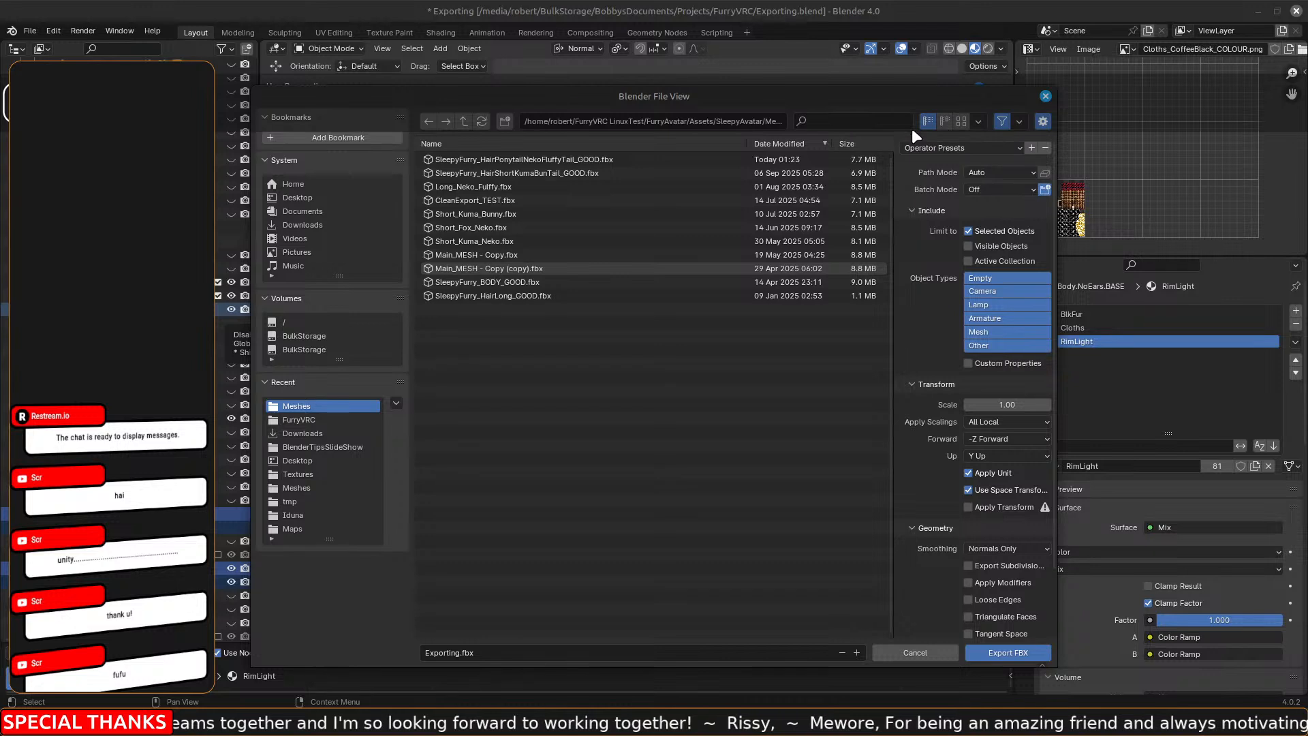
click(1016, 148)
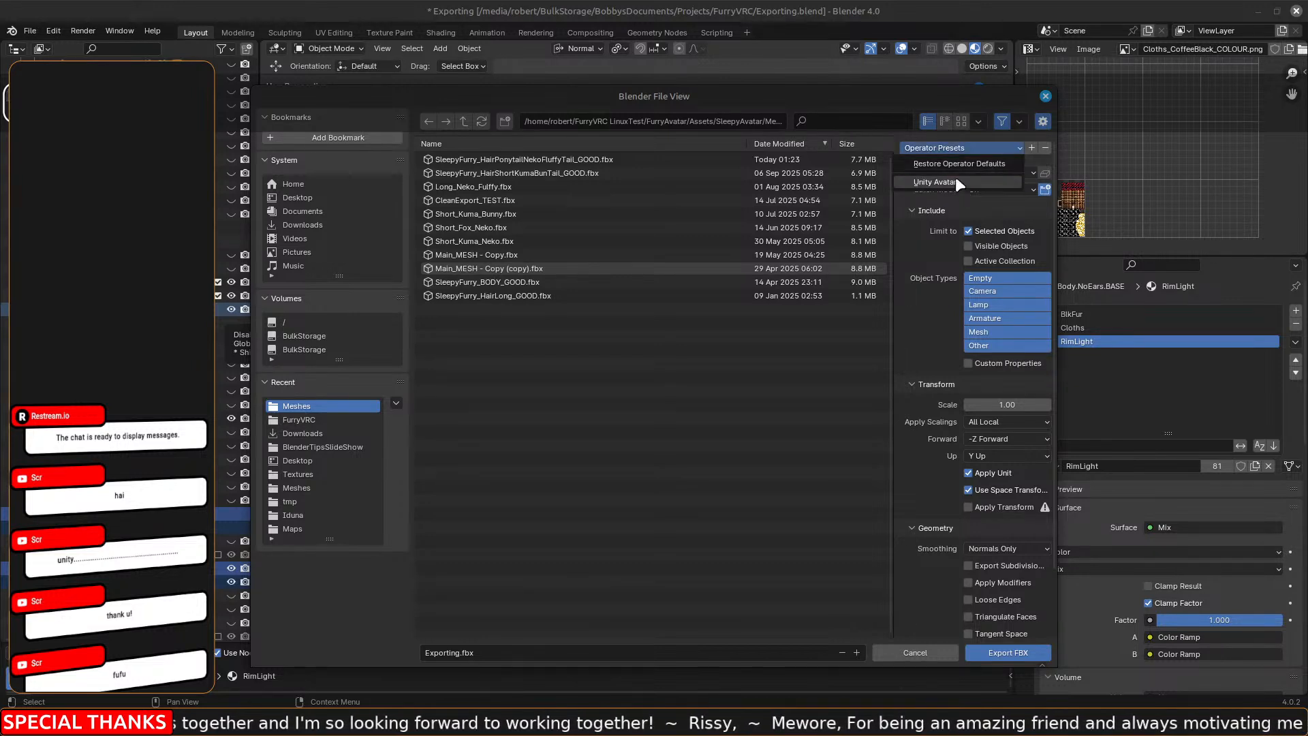
click(930, 183)
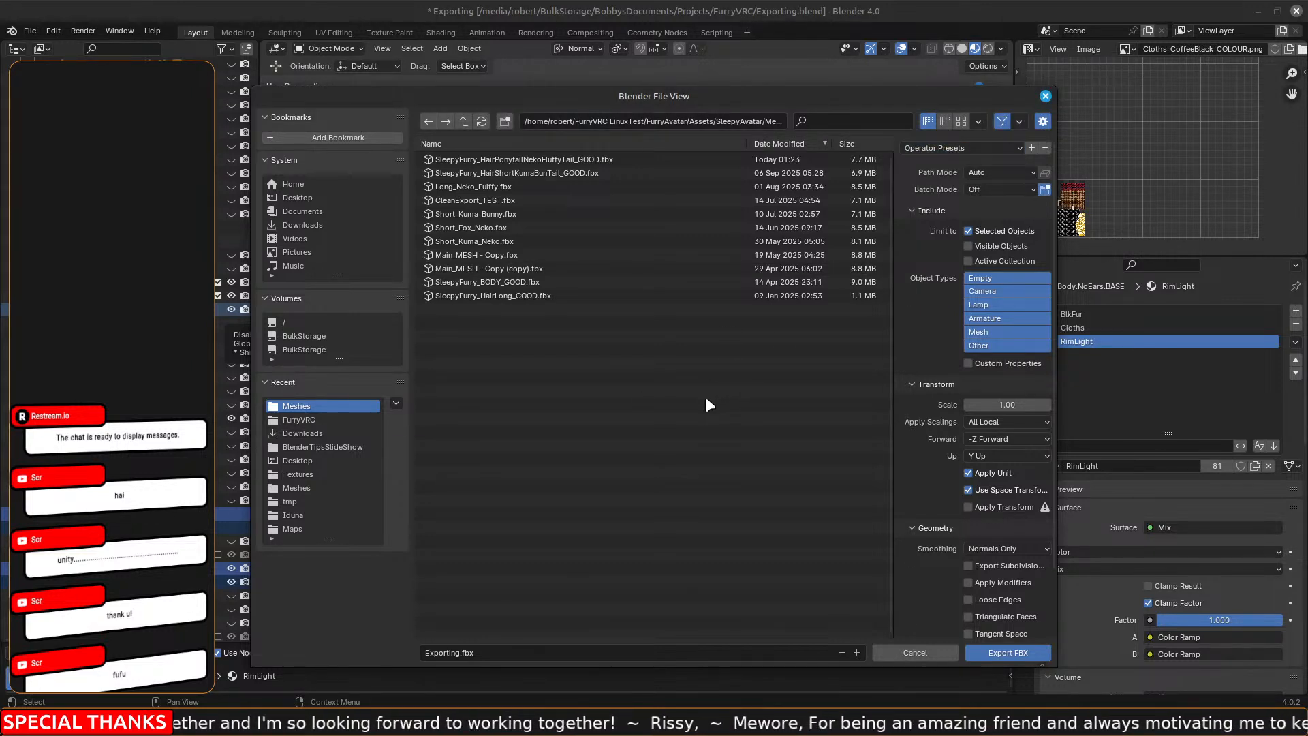
click(477, 161)
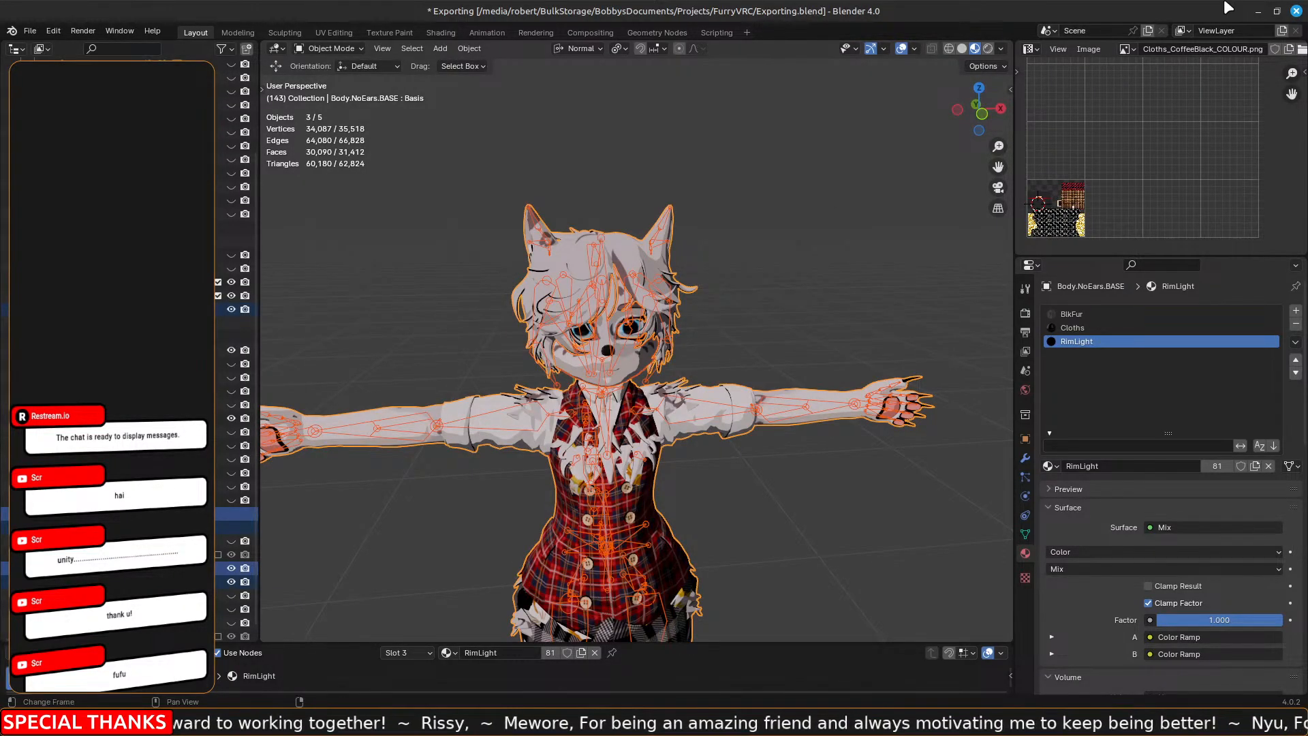
Back out of closing the Blender file and switch to Unity.
click(1297, 12)
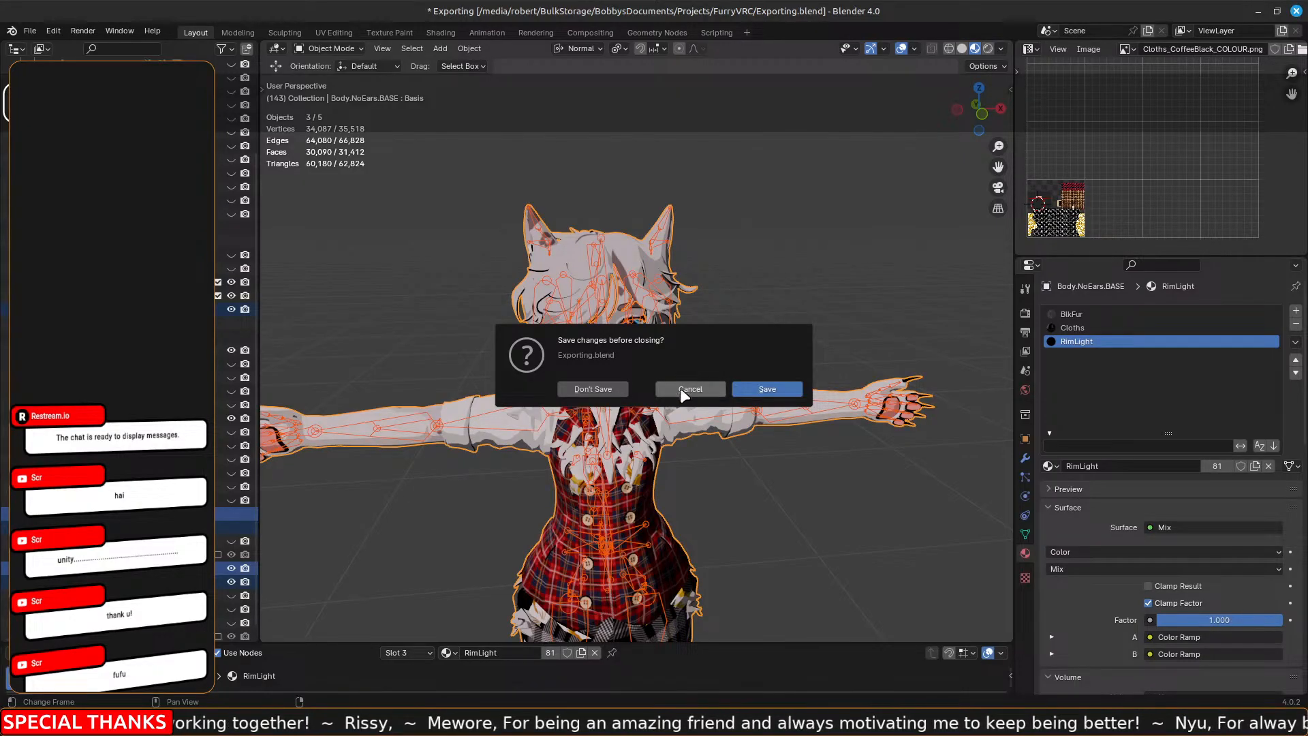
click(684, 391)
key(alt+Tab)
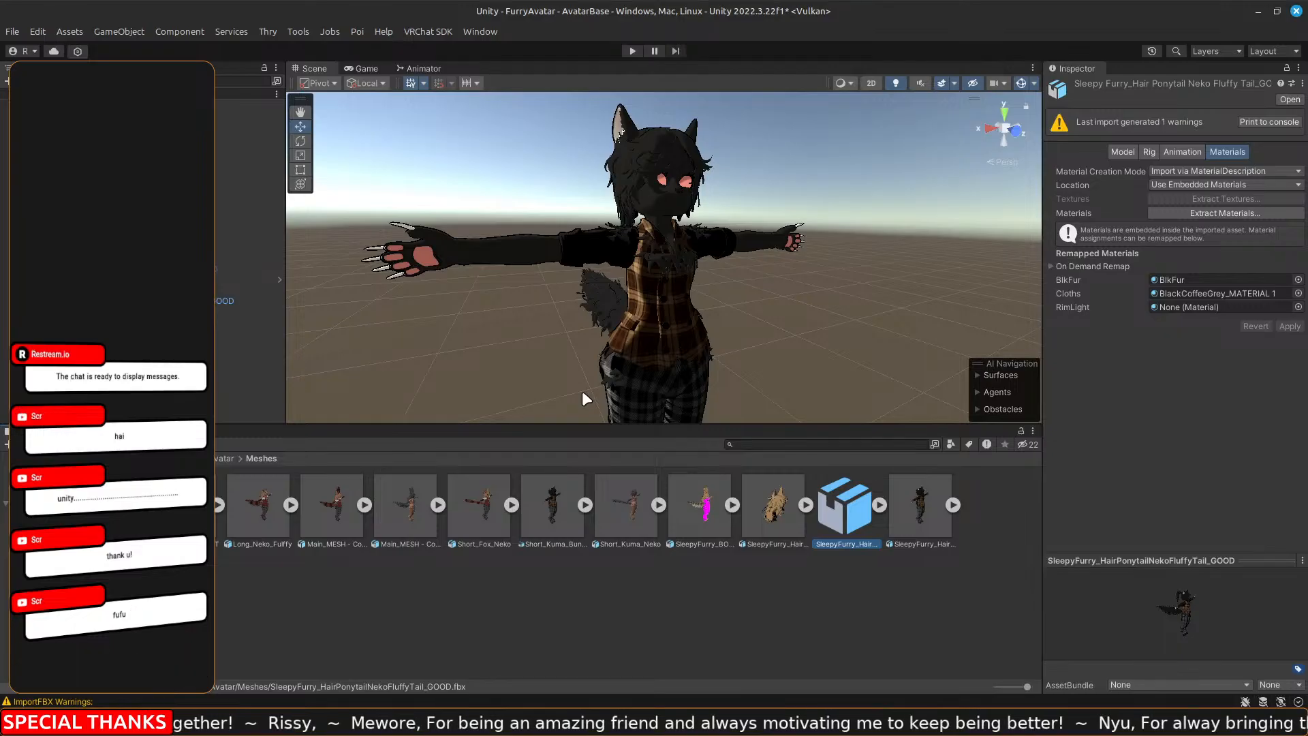
Examine the reimported avatar's face, hair and arms in the scene and in the model preview.
mouse_move(806, 285)
right_down()
mouse_move(797, 252)
mouse_move(821, 210)
mouse_move(713, 235)
mouse_move(614, 287)
mouse_move(832, 292)
mouse_move(700, 327)
mouse_move(633, 333)
mouse_move(815, 266)
right_up()
key(w)
key(w)
key(w)
key(w)
key(w)
key(w)
key(w)
key(w)
key(d)
key(d)
key(s)
key(a)
key(a)
key(s)
key(d)
key(d)
key(d)
key(d)
key(a)
key(a)
key(a)
key(a)
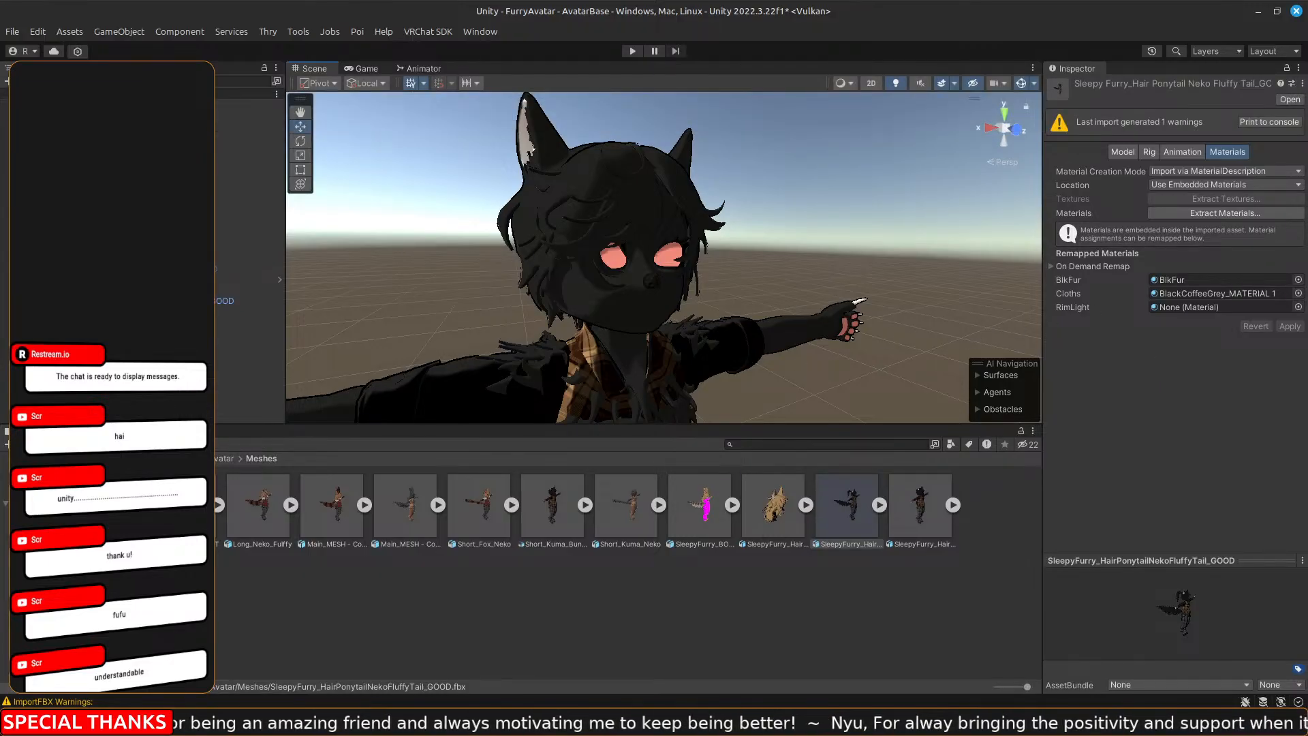
drag(1182, 615, 1165, 605)
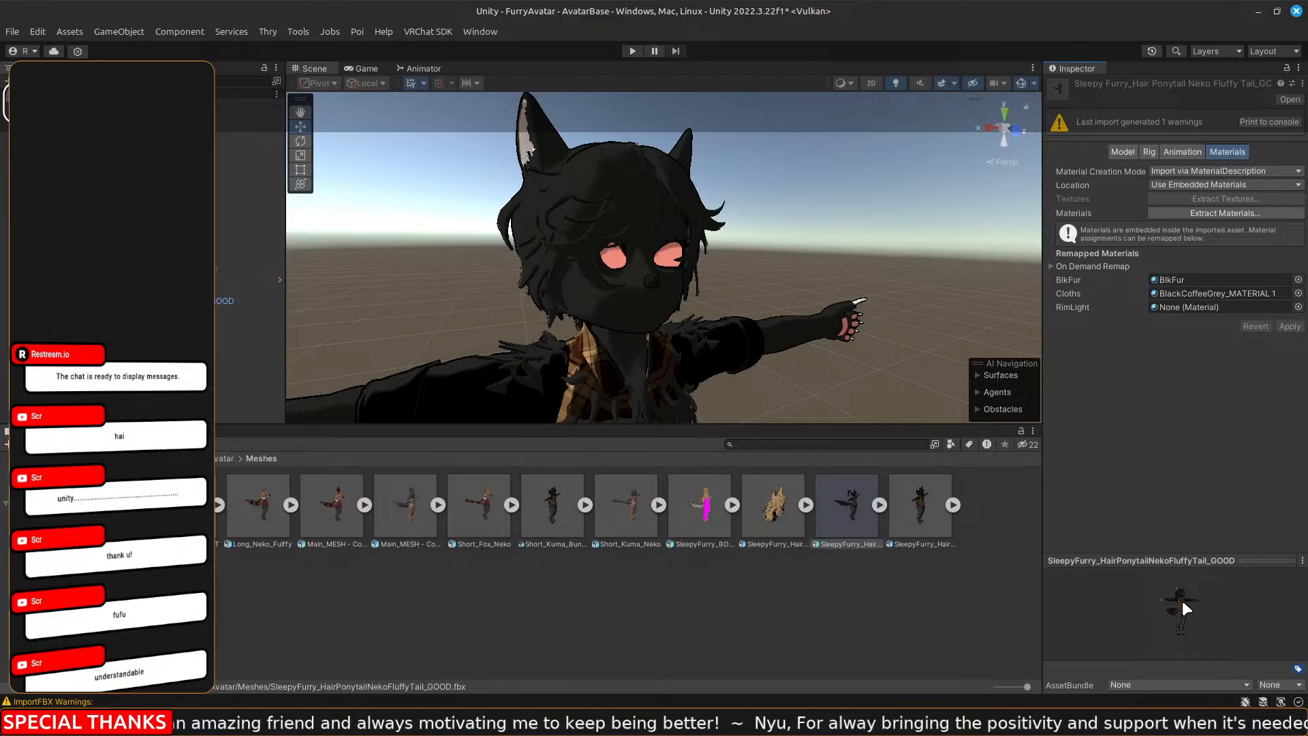
mouse_move(1160, 560)
mouse_down()
mouse_move(1161, 143)
mouse_move(1164, 584)
mouse_up()
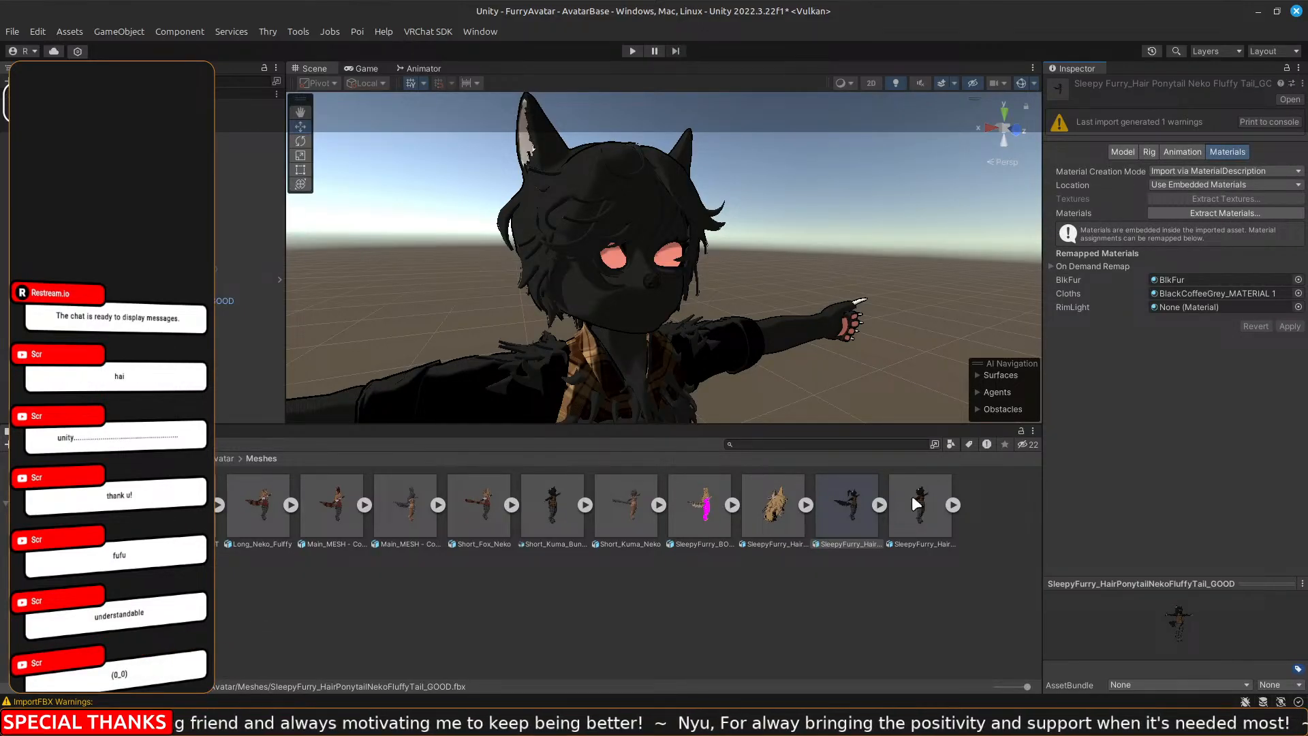
Enlarge the scene view by shrinking the asset browser and bring the avatar's upper body into view.
drag(848, 423, 891, 694)
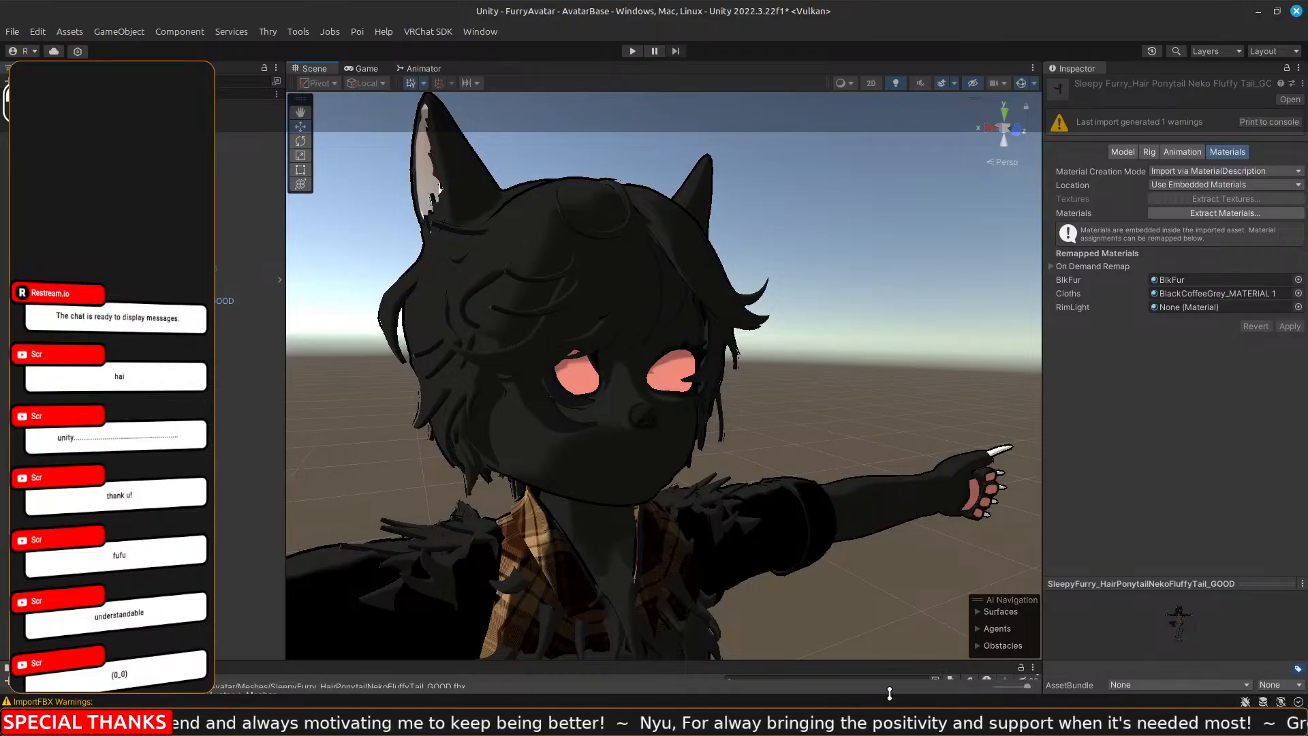
scroll(737, 558, down, 5)
scroll(739, 557, up, 6)
scroll(735, 550, down, 5)
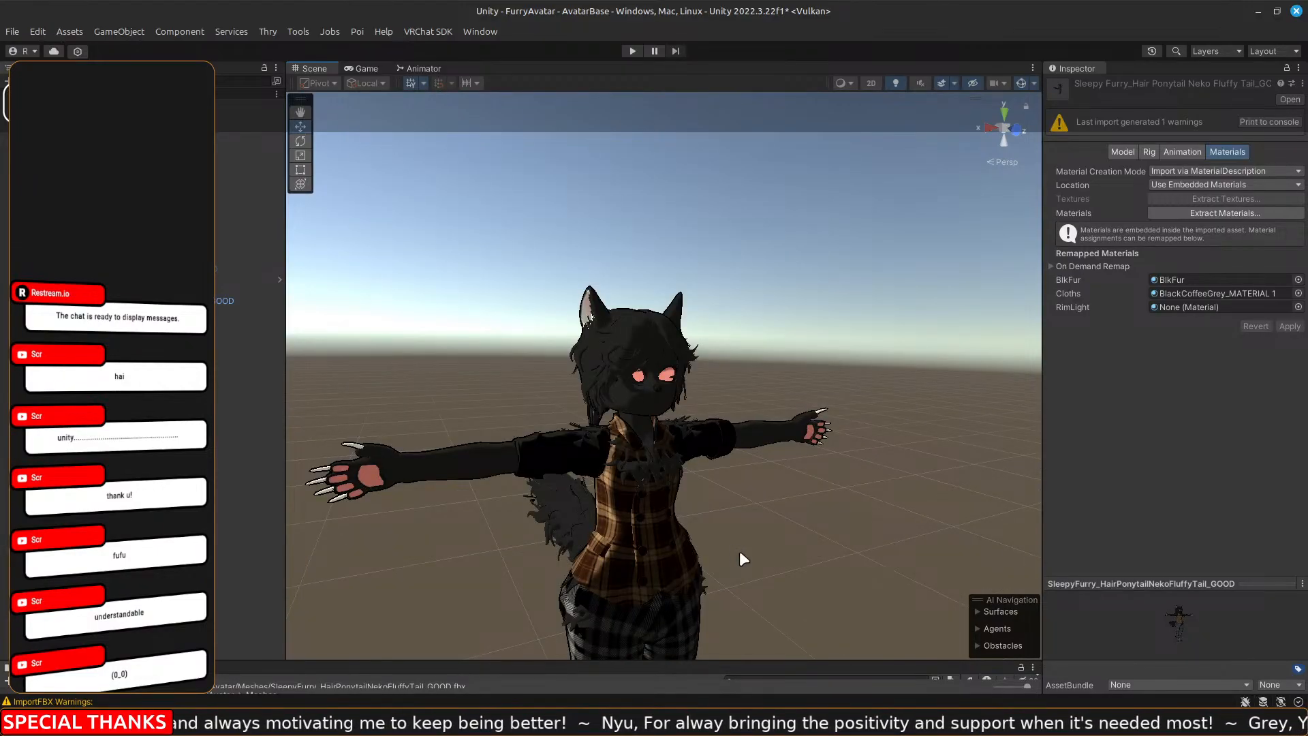
middle_drag(739, 551, 748, 551)
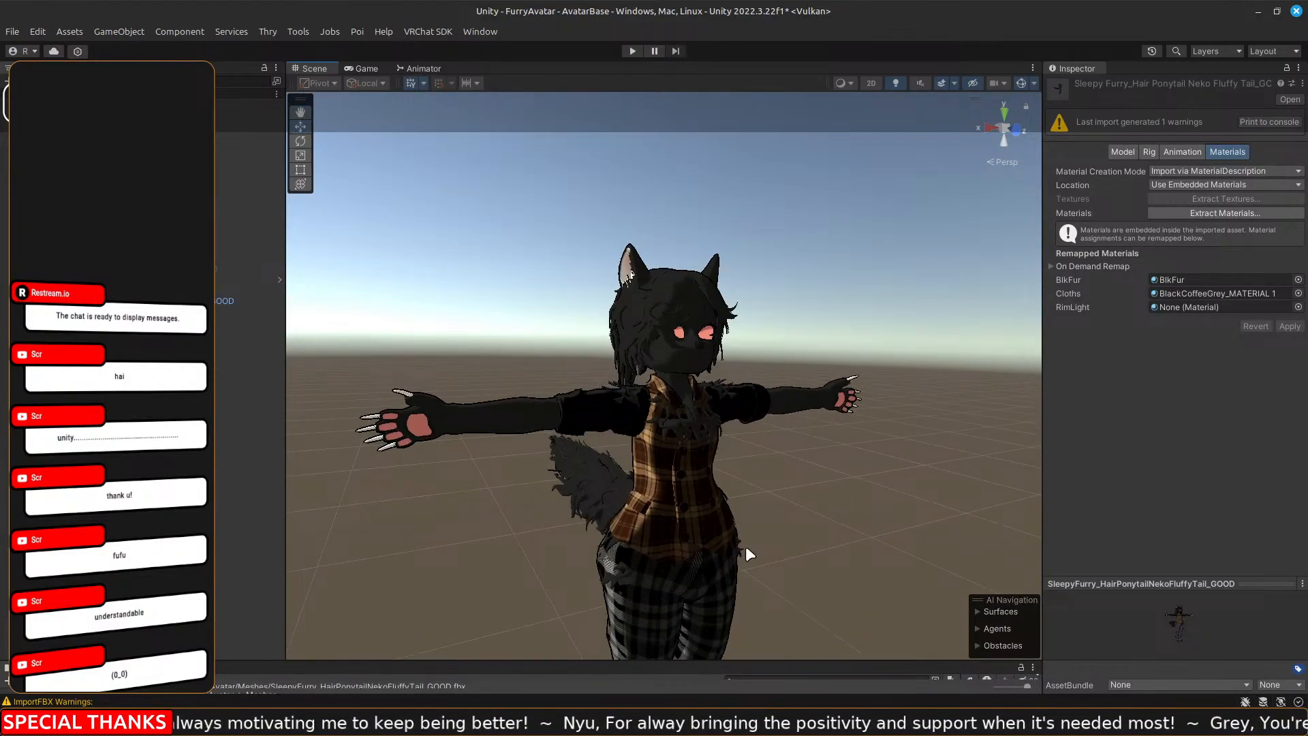
Frame the avatar's head and shoulders and copy an area screenshot of the scene to the clipboard.
scroll(778, 544, up, 5)
mouse_move(841, 541)
right_down()
mouse_move(857, 540)
mouse_move(686, 557)
mouse_move(830, 504)
mouse_move(854, 519)
right_up()
key(s)
key(d)
key(s)
key(s)
key(s)
key(s)
key(s)
key(s)
key(a)
key(a)
key(a)
key(a)
key(a)
key(a)
key(a)
key(a)
key(a)
key(a)
key(shift+Print)
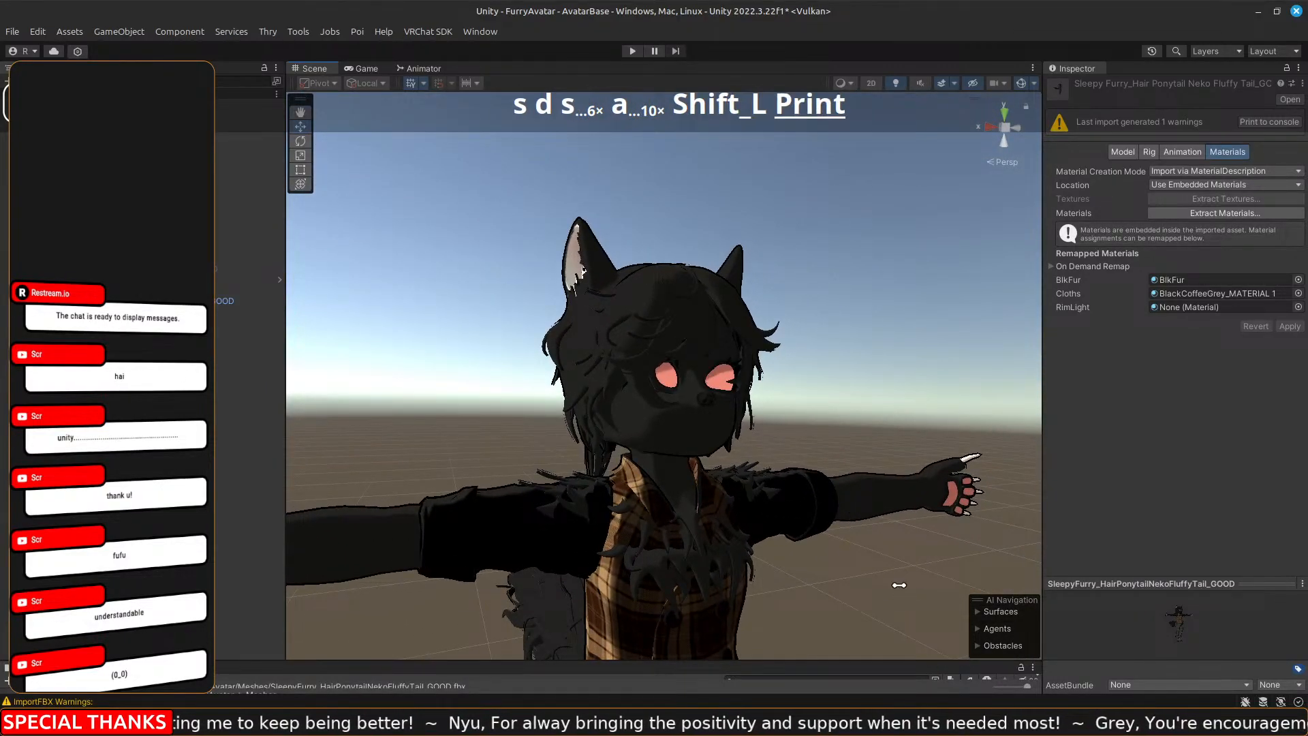
drag(339, 150, 1000, 654)
click(684, 222)
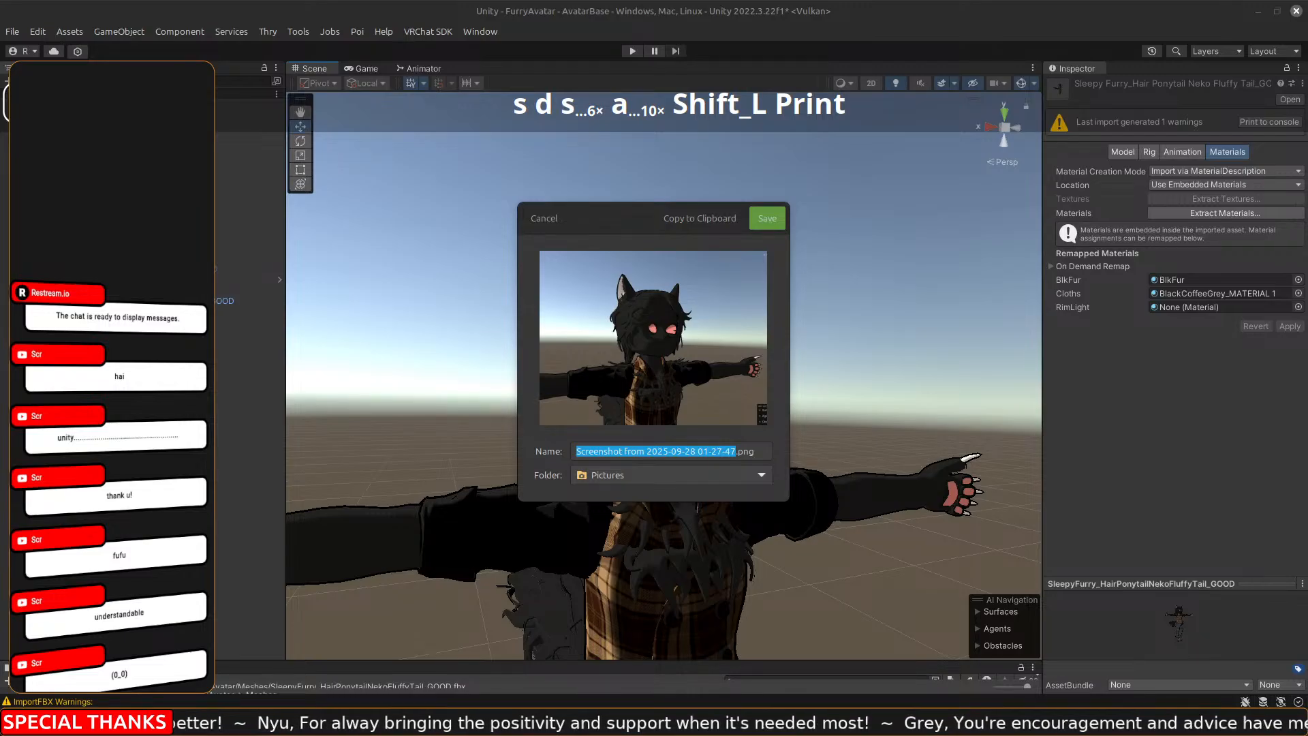
Paste the screenshot and send it with the message "This is how you know it's Live1".
key(ctrl+v)
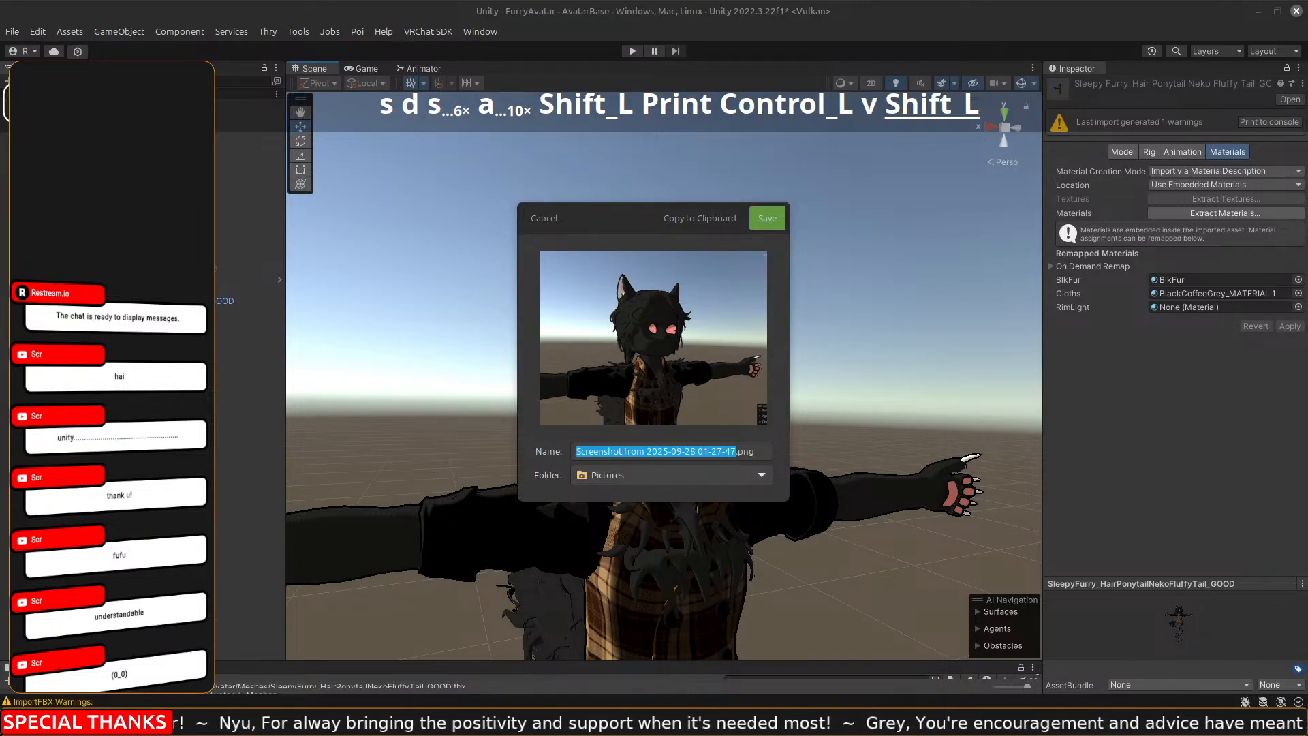
text(This is how )
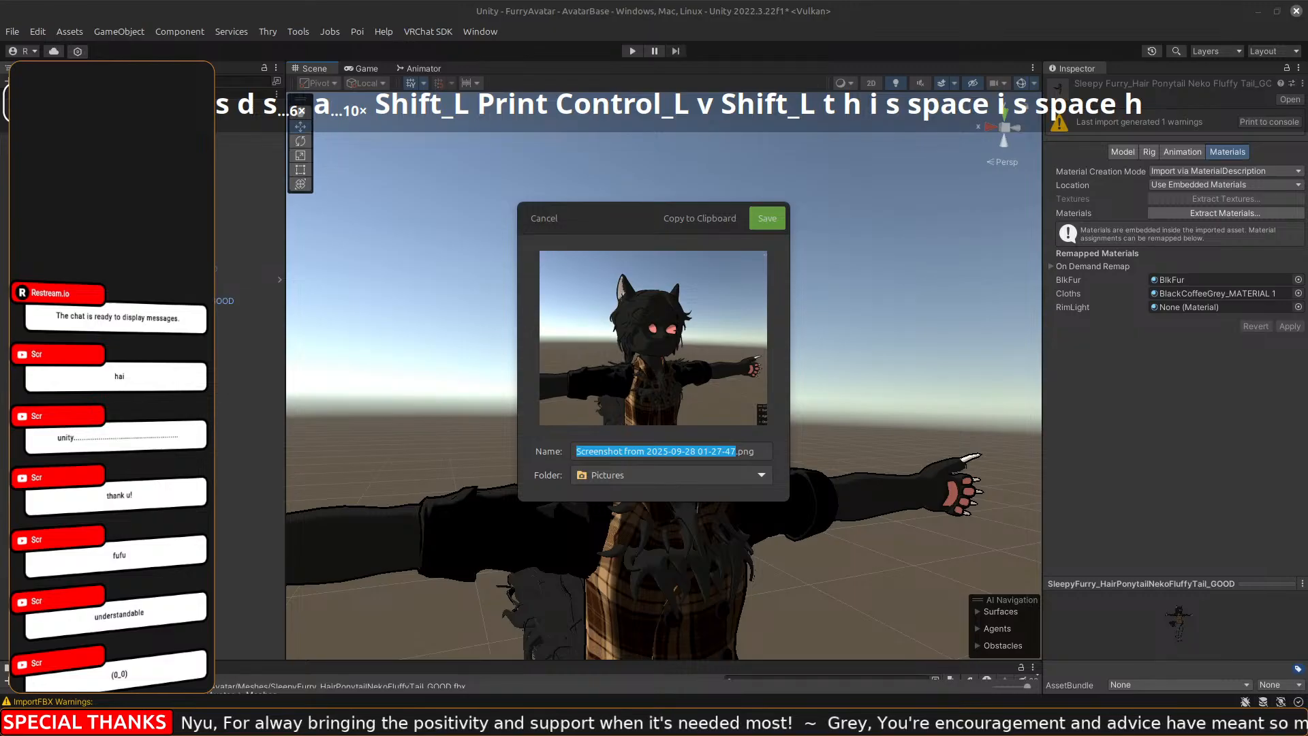
text(you )
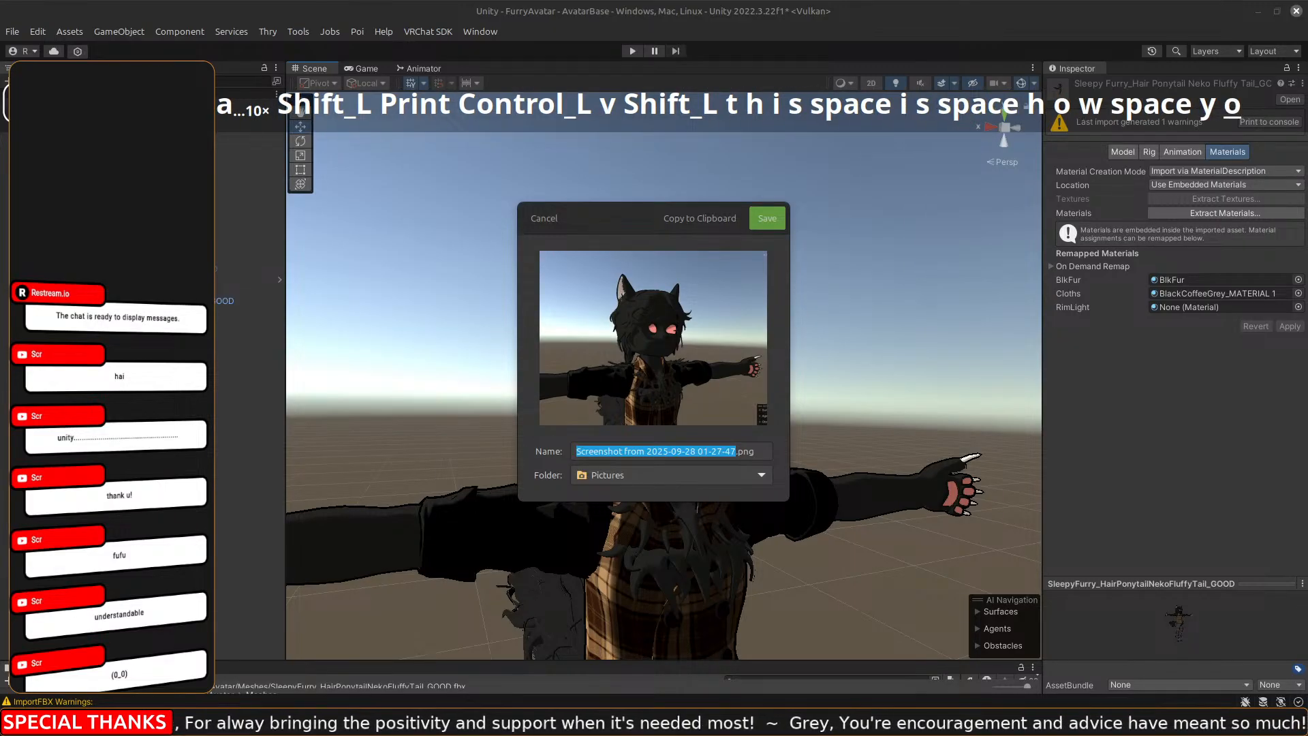
text(know it's )
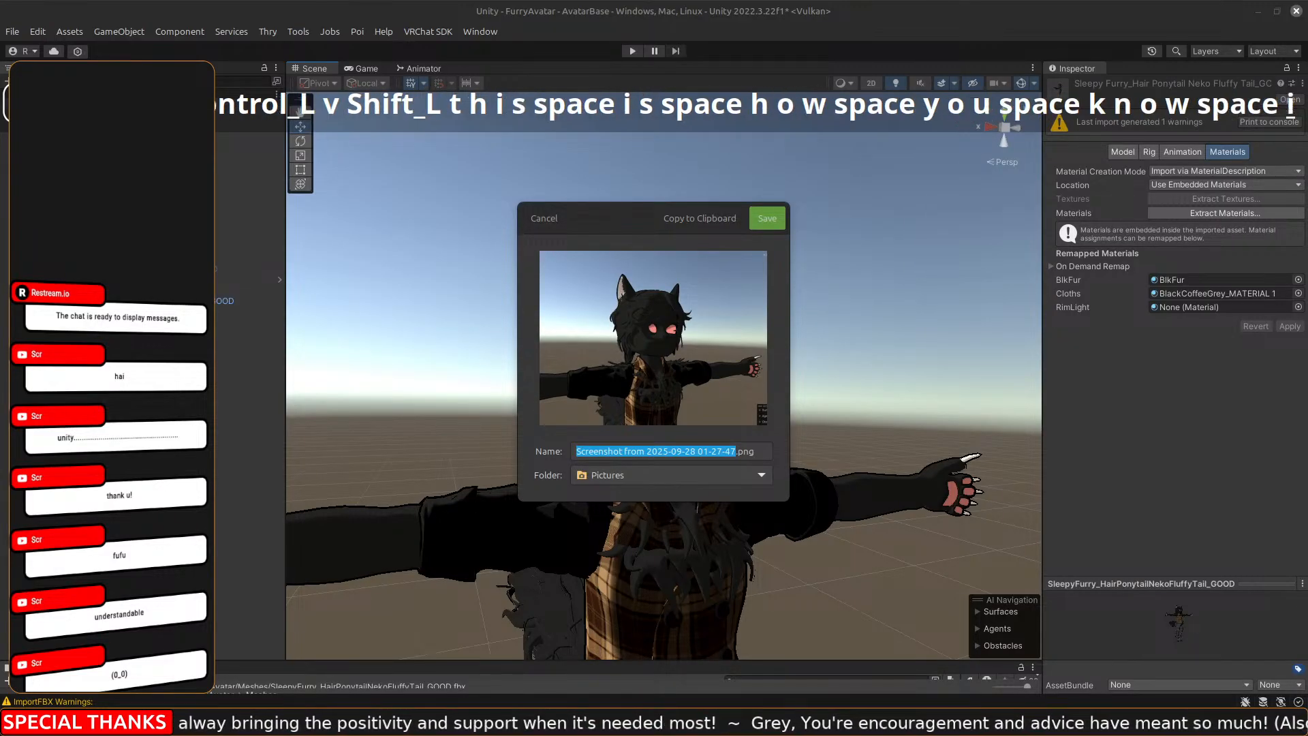
text(l)
key(BackSpace)
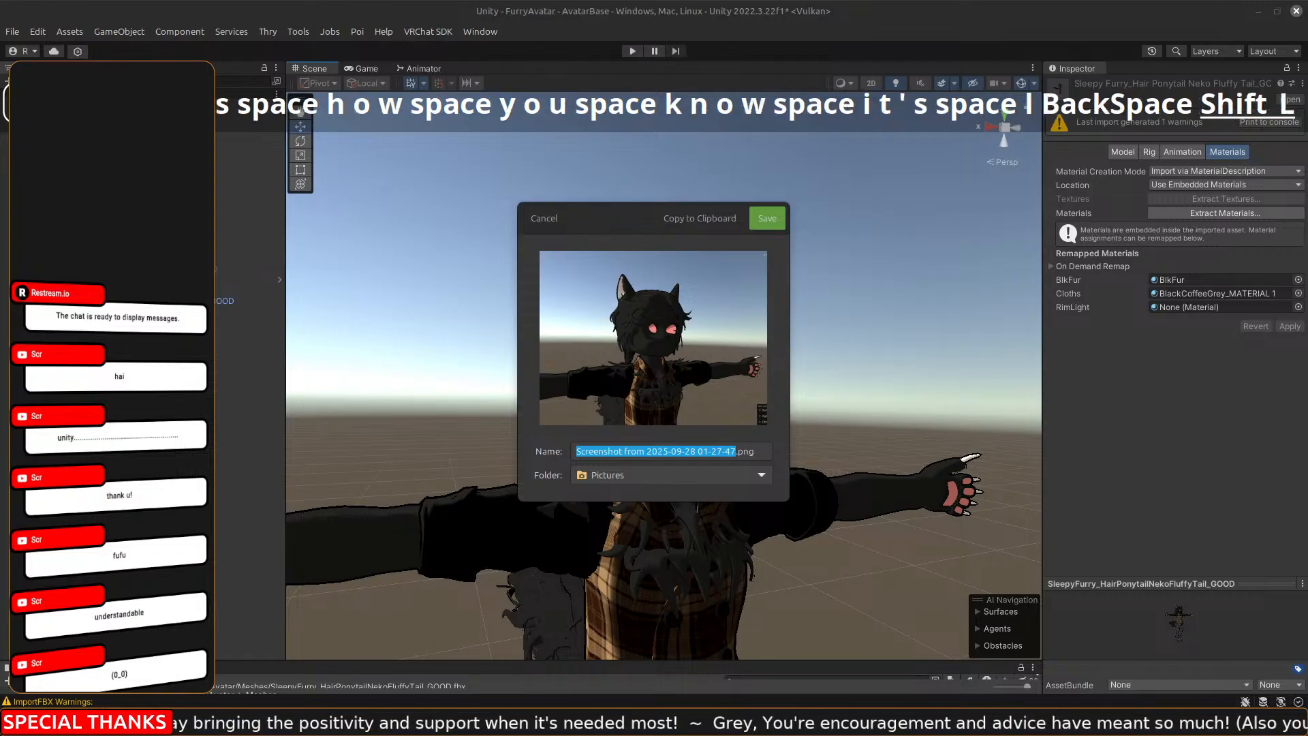
text(Live1)
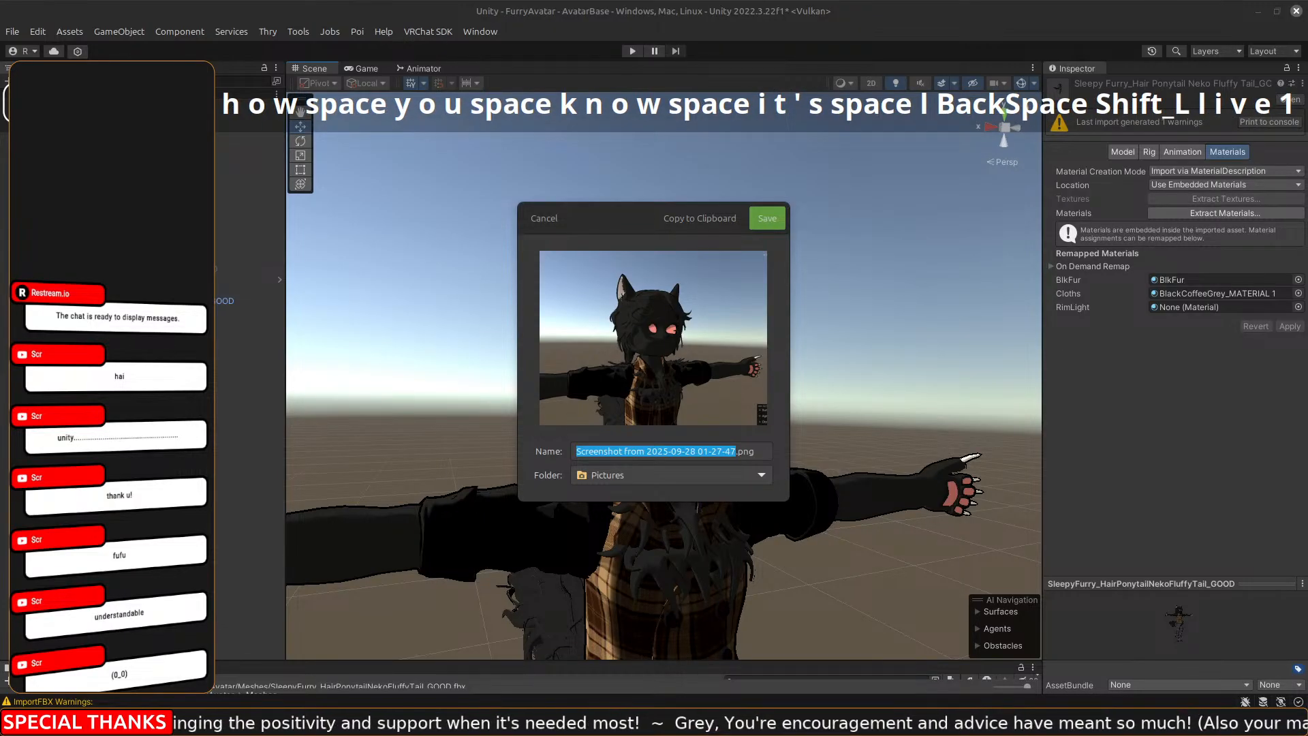
key(Return)
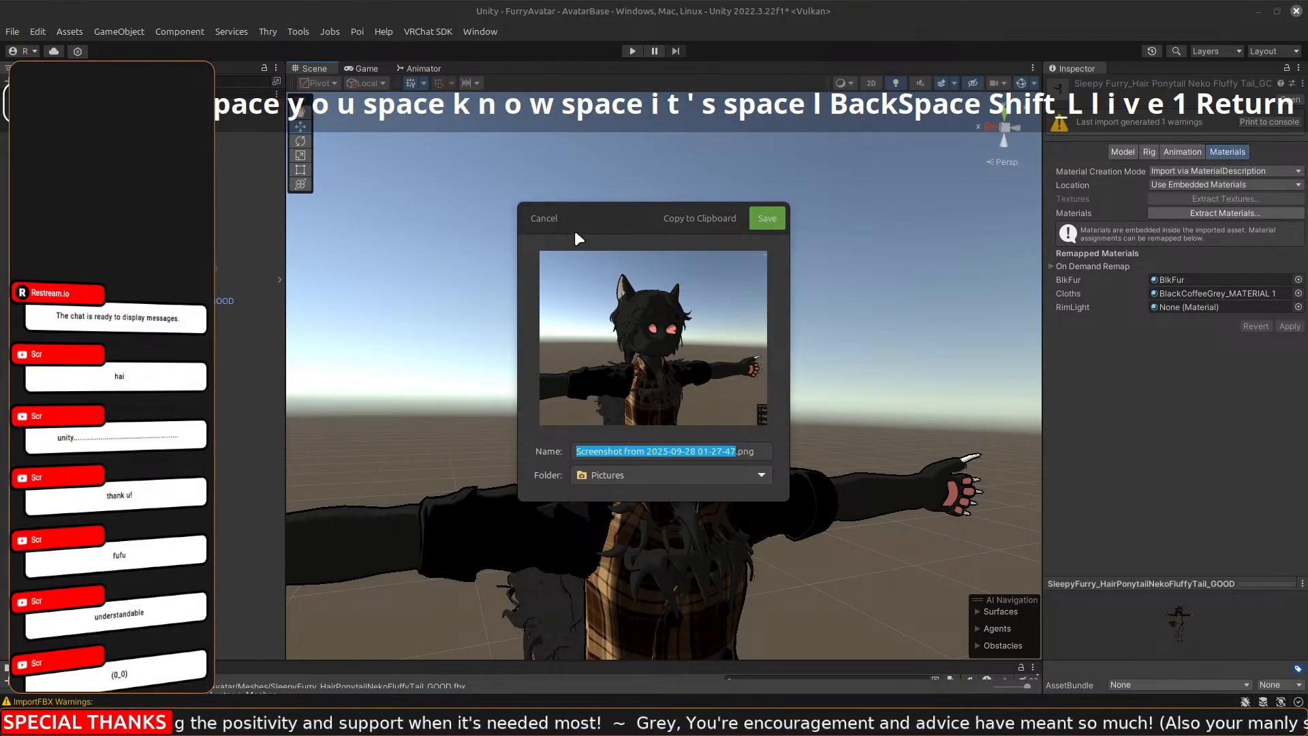
Dismiss the screenshot dialog without saving the image and save the Unity scene.
click(552, 225)
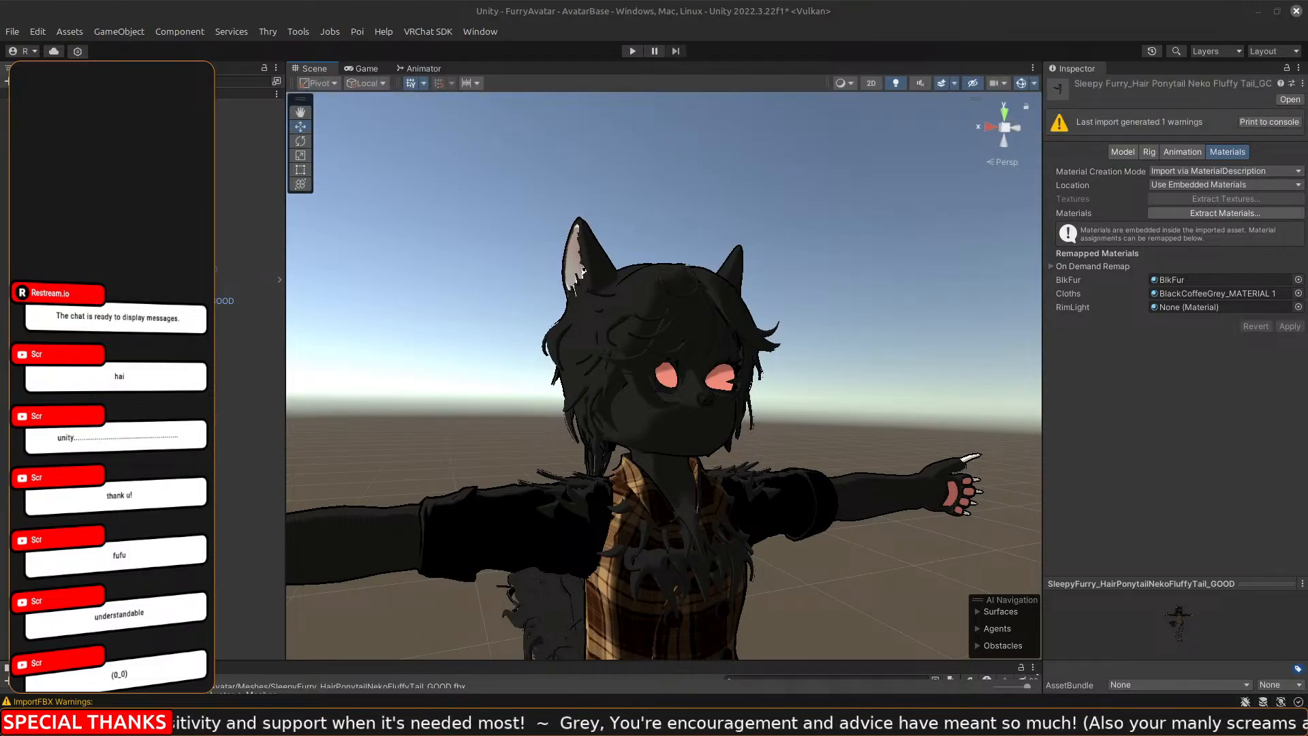
key(ctrl+s)
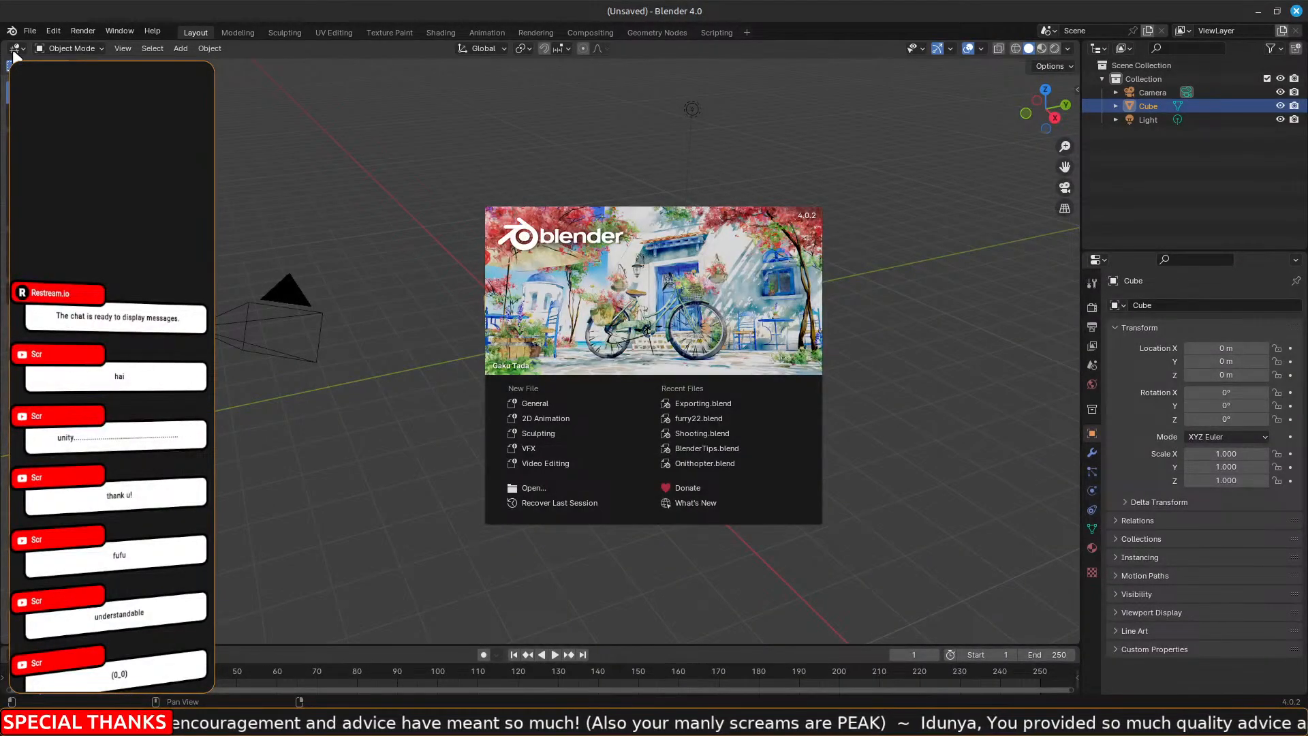
Reopen the recent file Exporting.blend in a fresh Blender session.
click(26, 33)
click(30, 30)
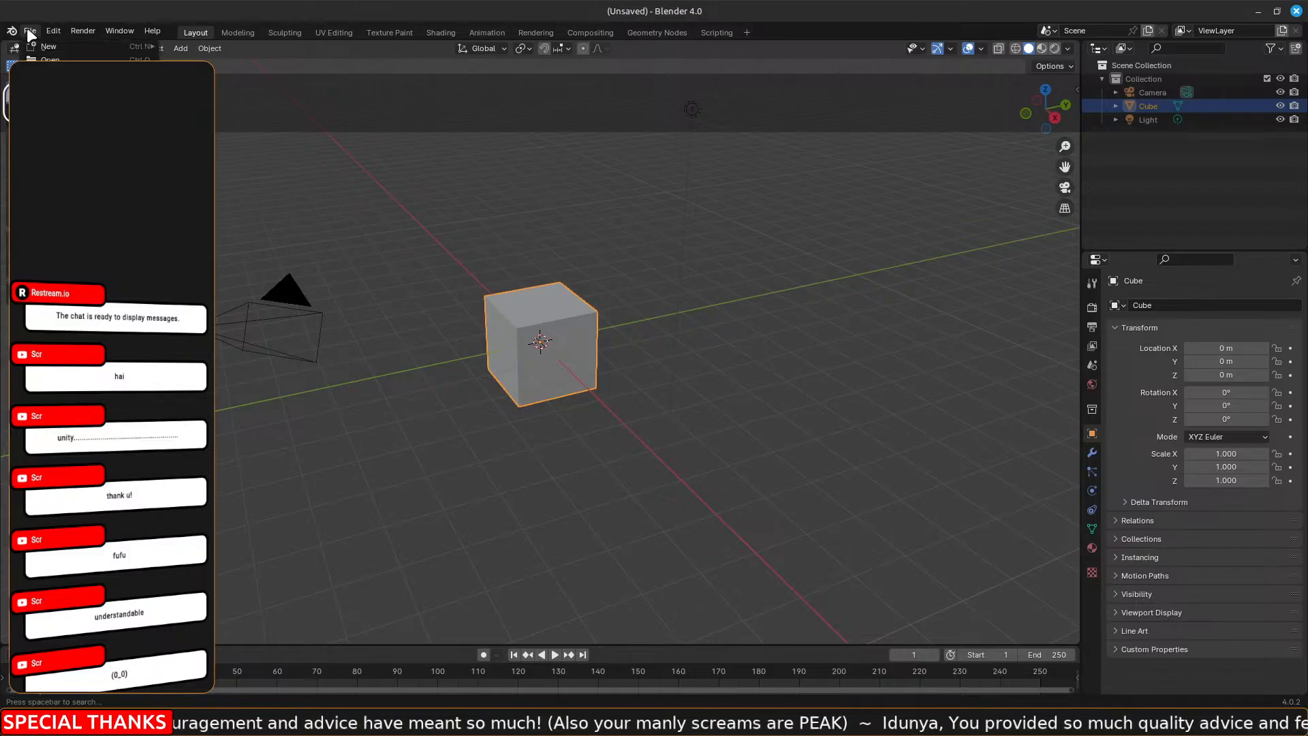
mouse_move(103, 73)
click(268, 74)
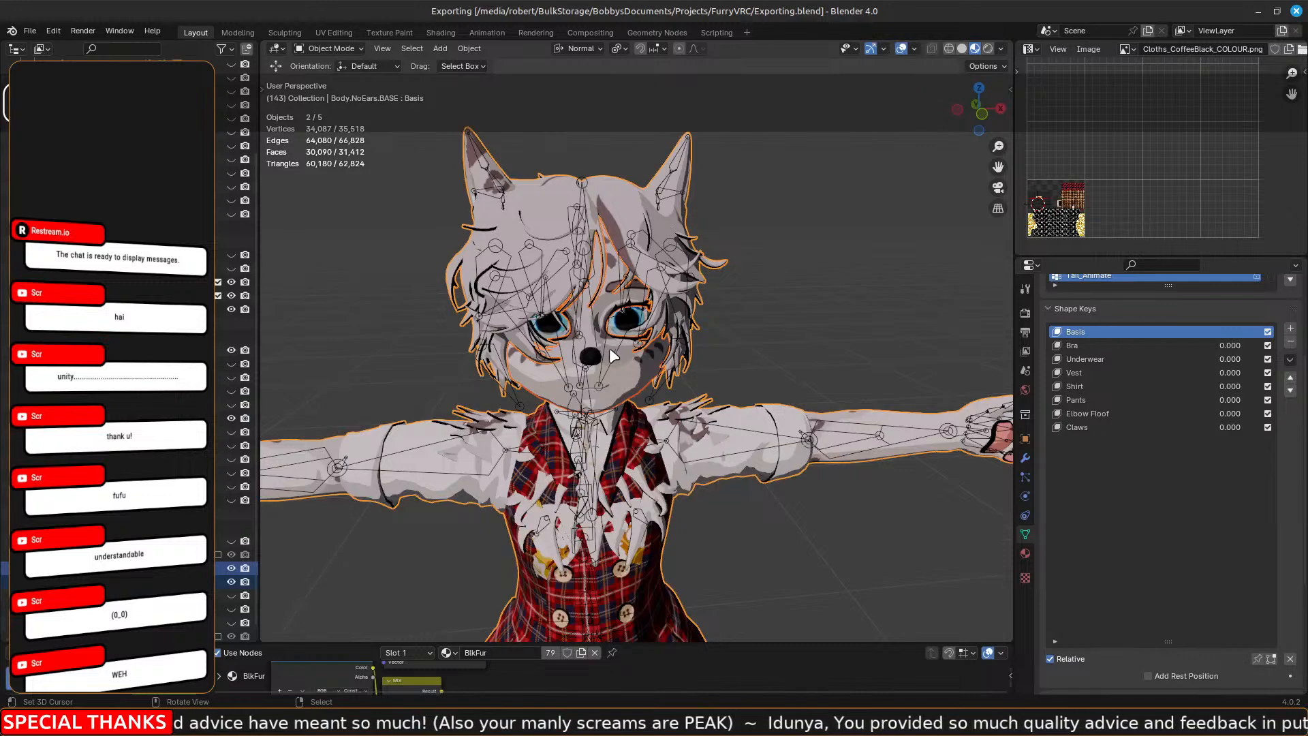
Join the separate eye mesh Body.NoEars.BASE.002 into the main body mesh Body.NoEars.BASE.
click(567, 325)
scroll(527, 331, up, 1)
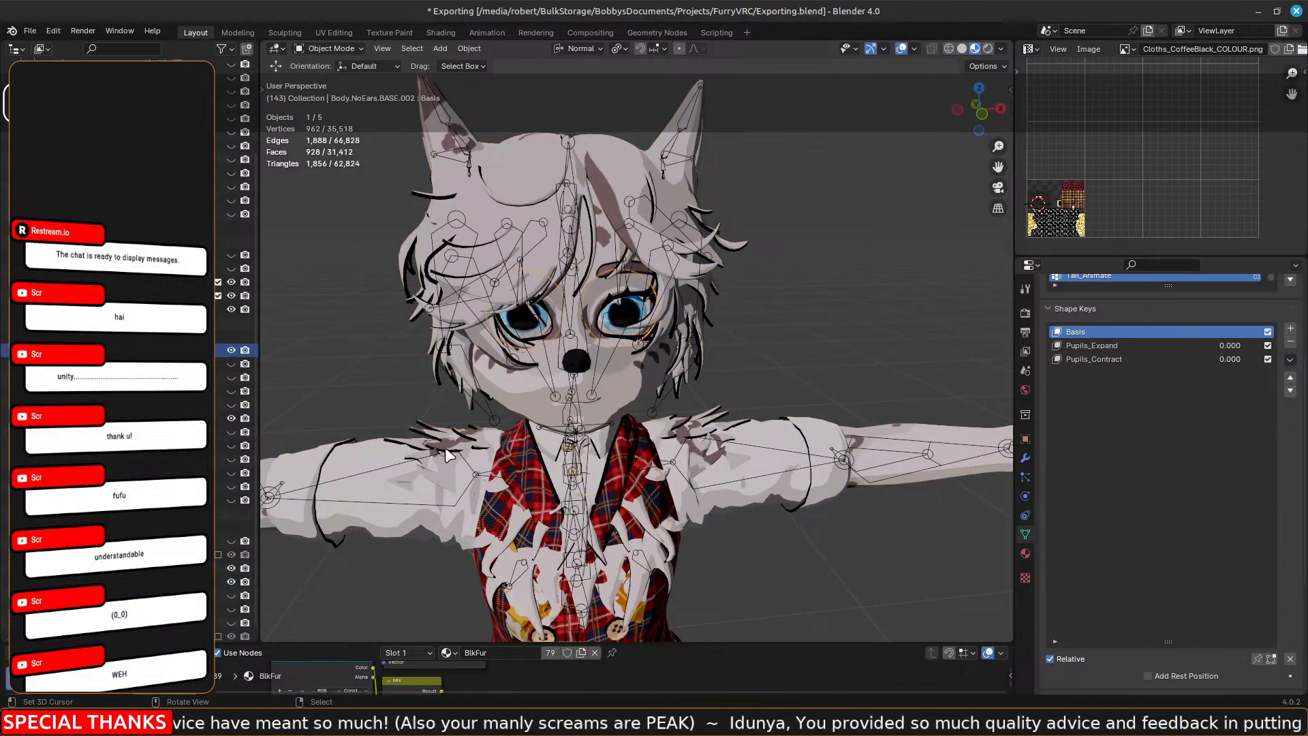
mouse_move(447, 455)
middle_down()
mouse_move(586, 449)
mouse_move(443, 439)
middle_up()
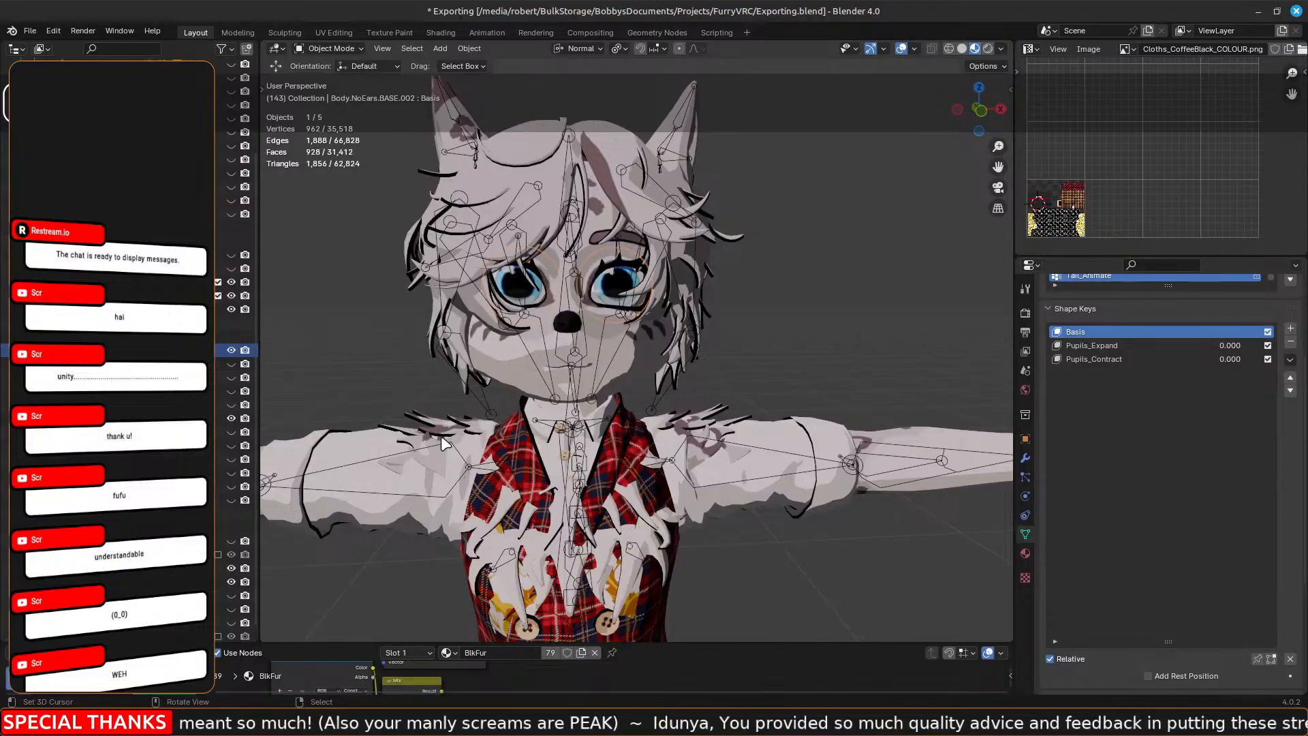
scroll(381, 410, down, 3)
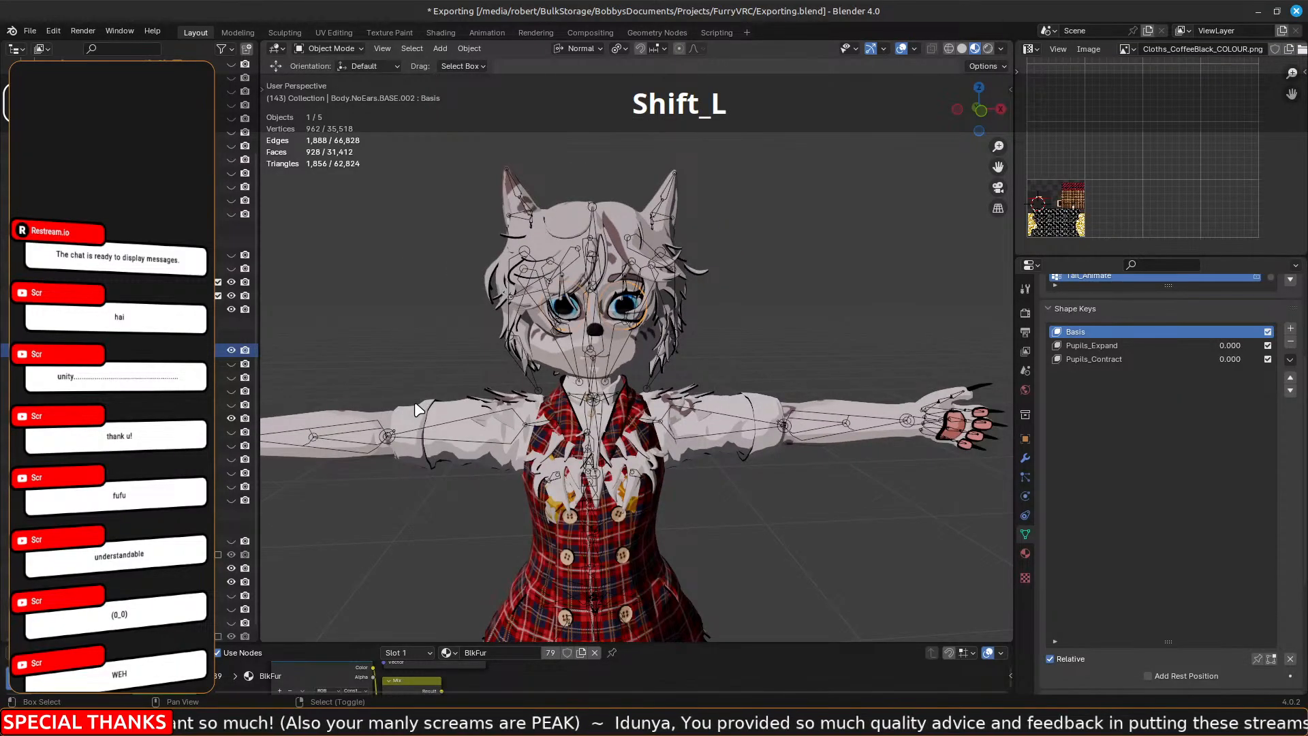
shift+click(420, 409)
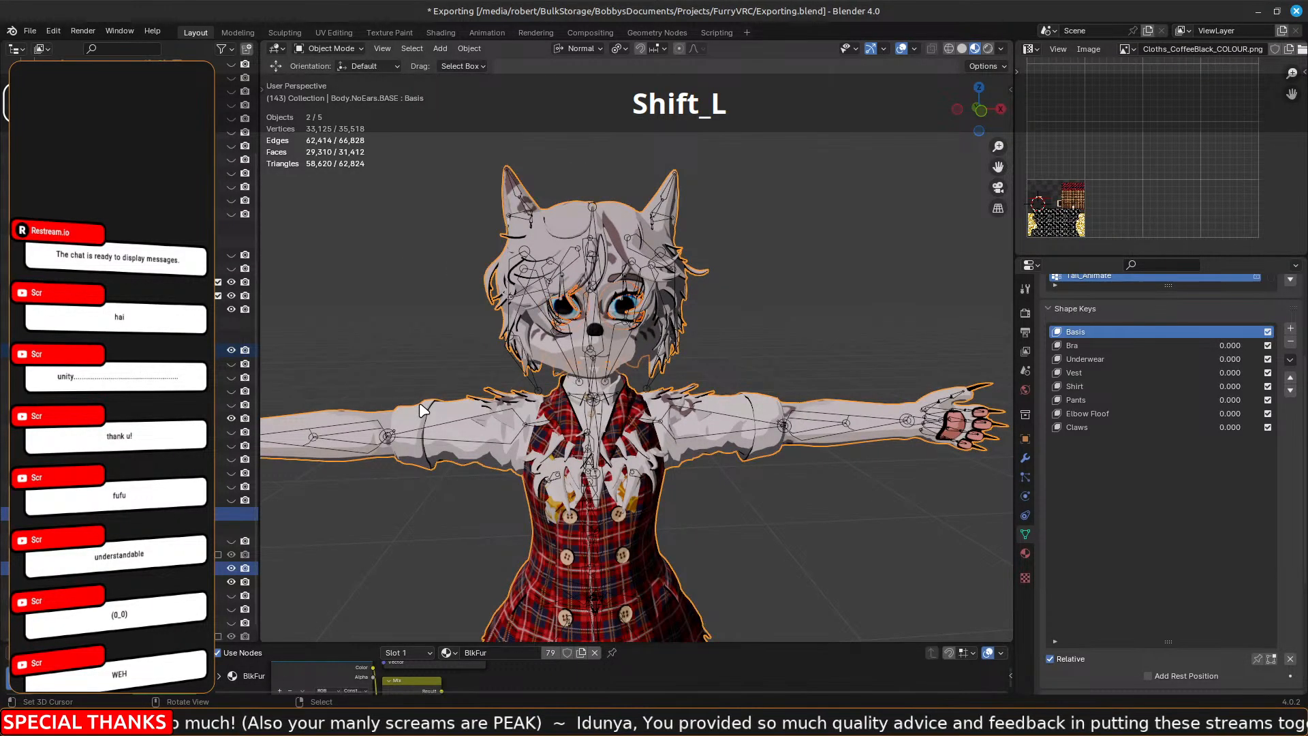
key(ctrl+j)
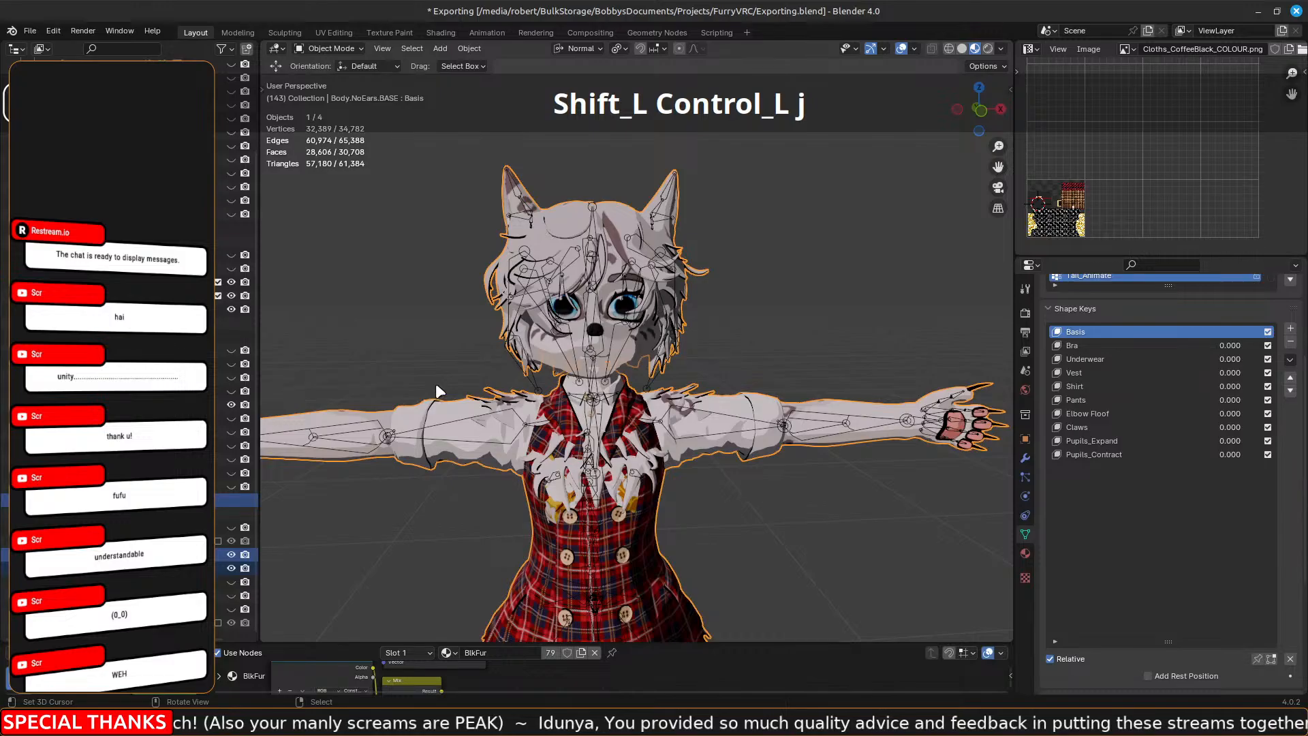
Test the armature's RightEye and UpperArm_R bones with trial rotations in Pose Mode, cancelling each one and returning to Object Mode.
click(523, 421)
key(ctrl+Tab)
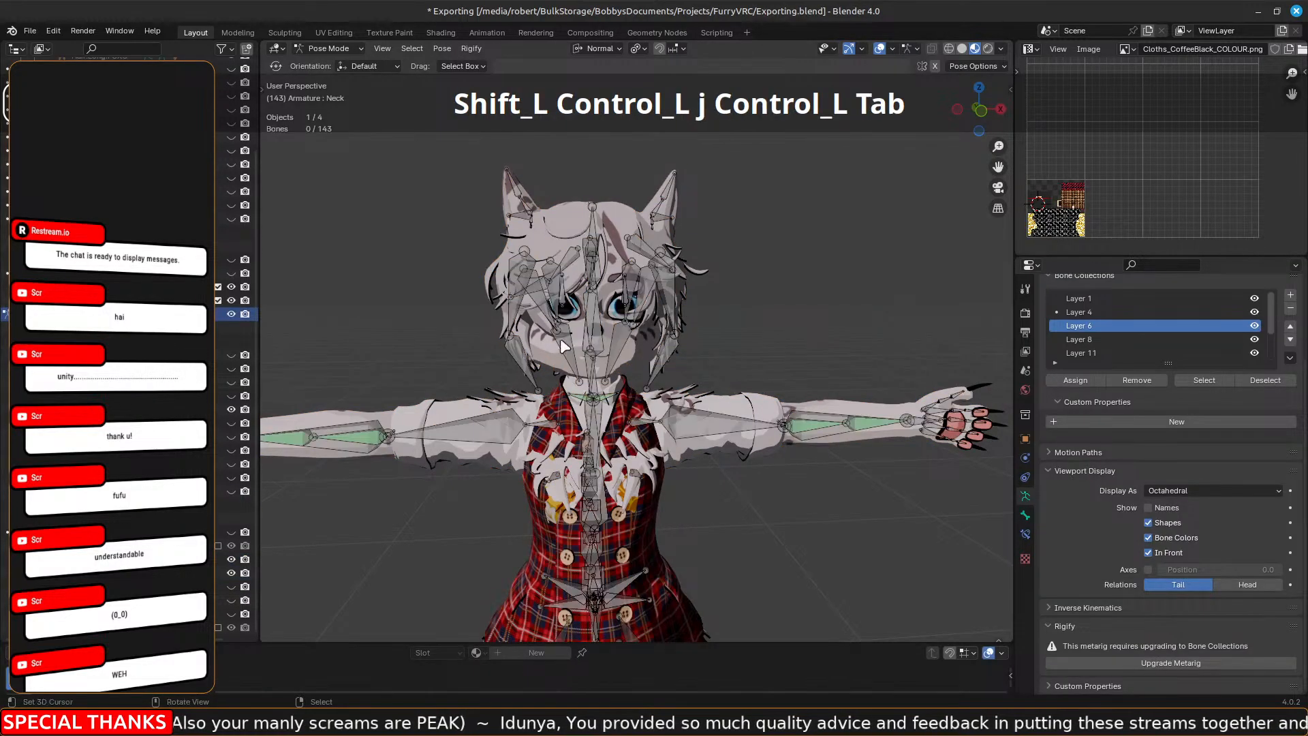
scroll(557, 320, up, 3)
click(522, 269)
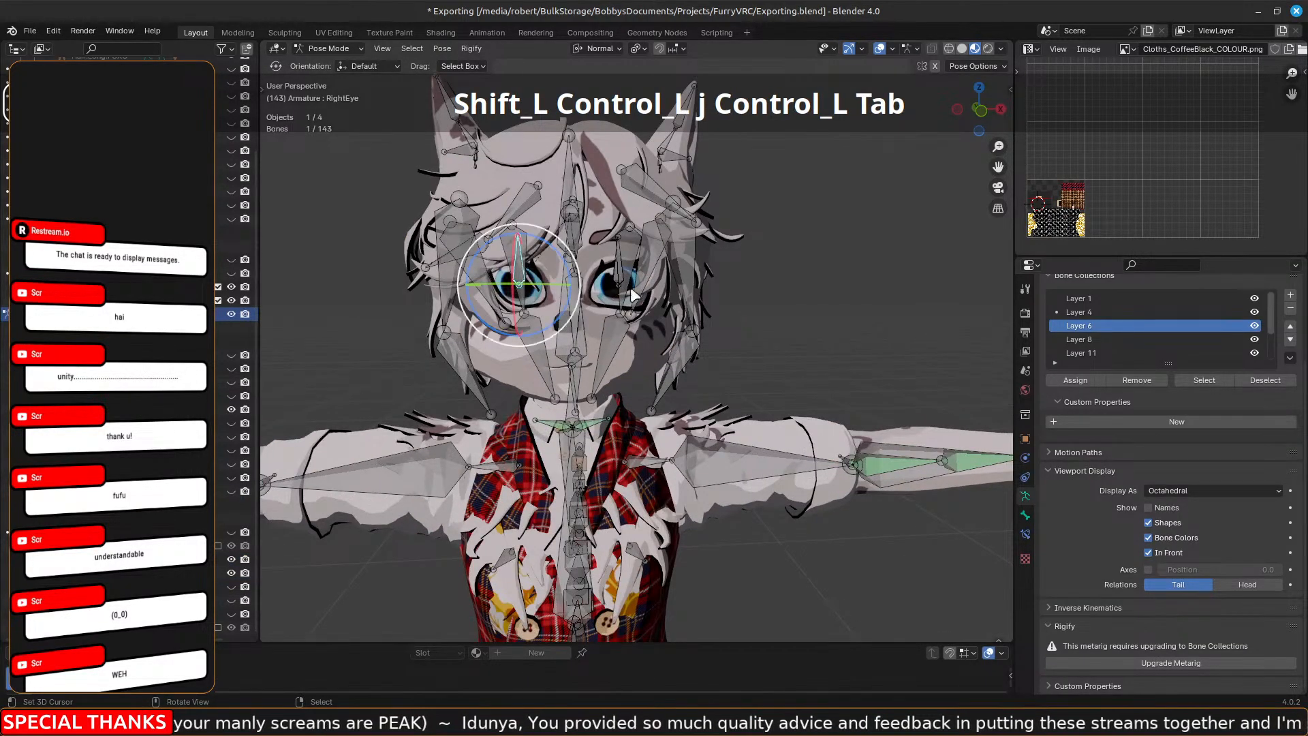
key(r)
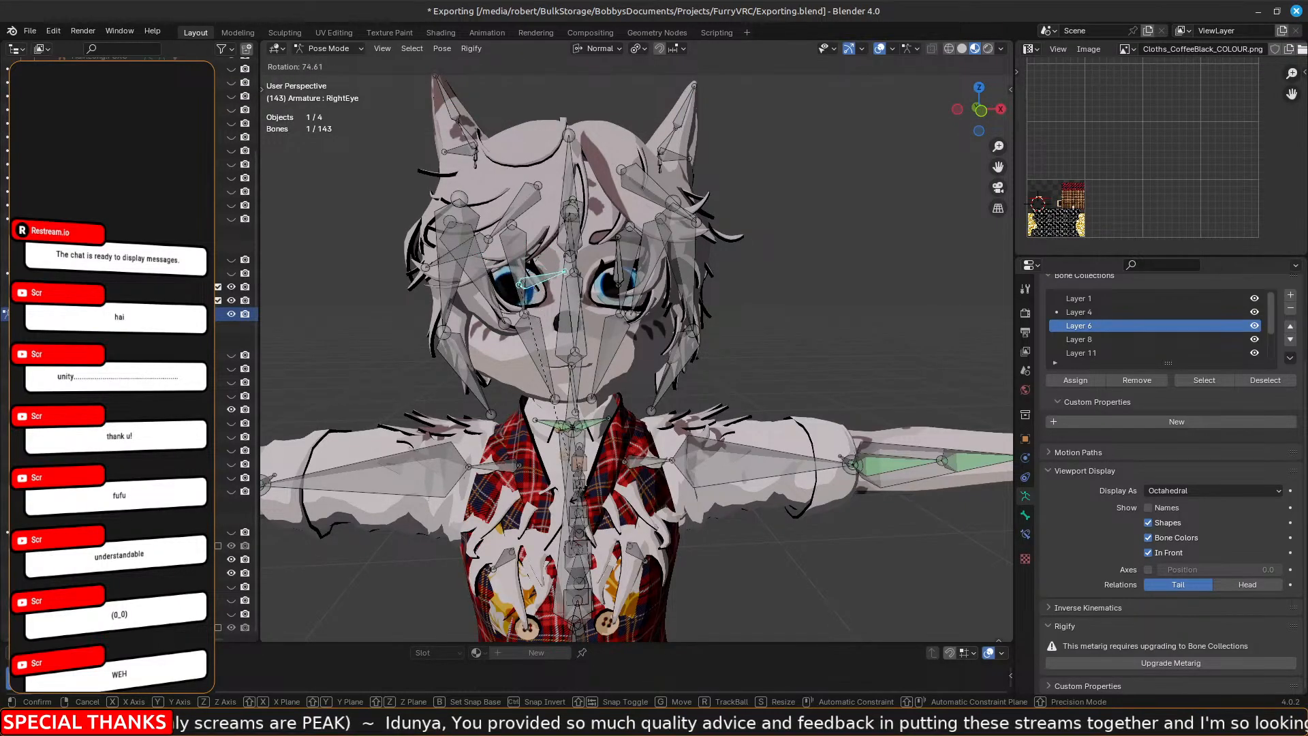
right_click(584, 265)
click(399, 455)
key(r)
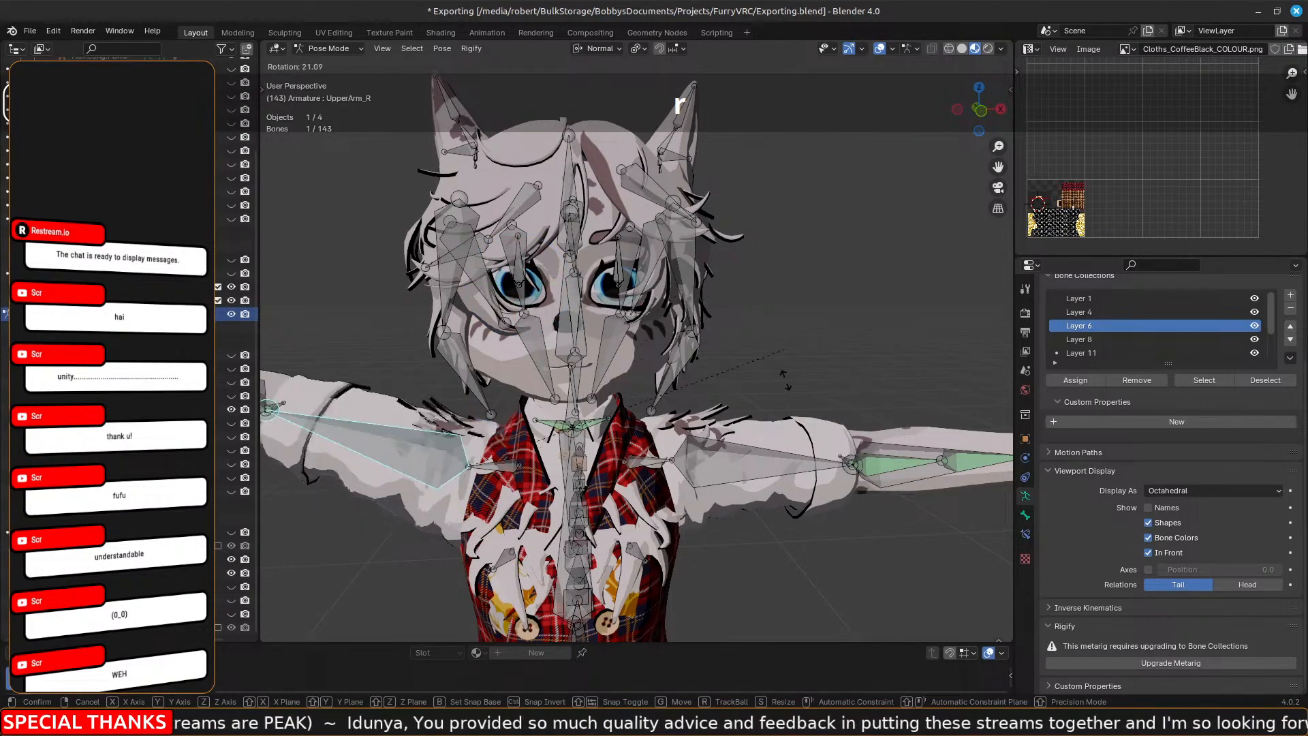
right_click(753, 278)
key(ctrl+Tab)
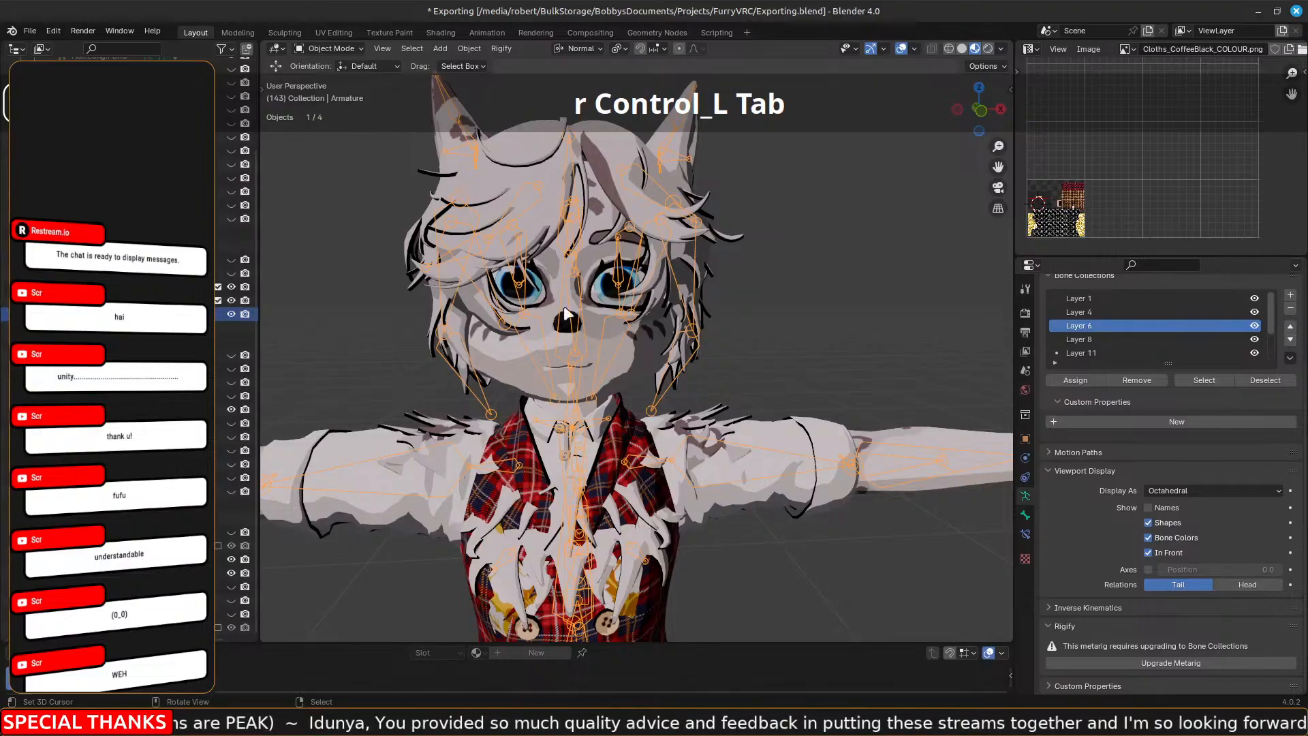
Select the face mesh, body mesh and armature together and start an FBX export.
click(518, 149)
shift+click(511, 366)
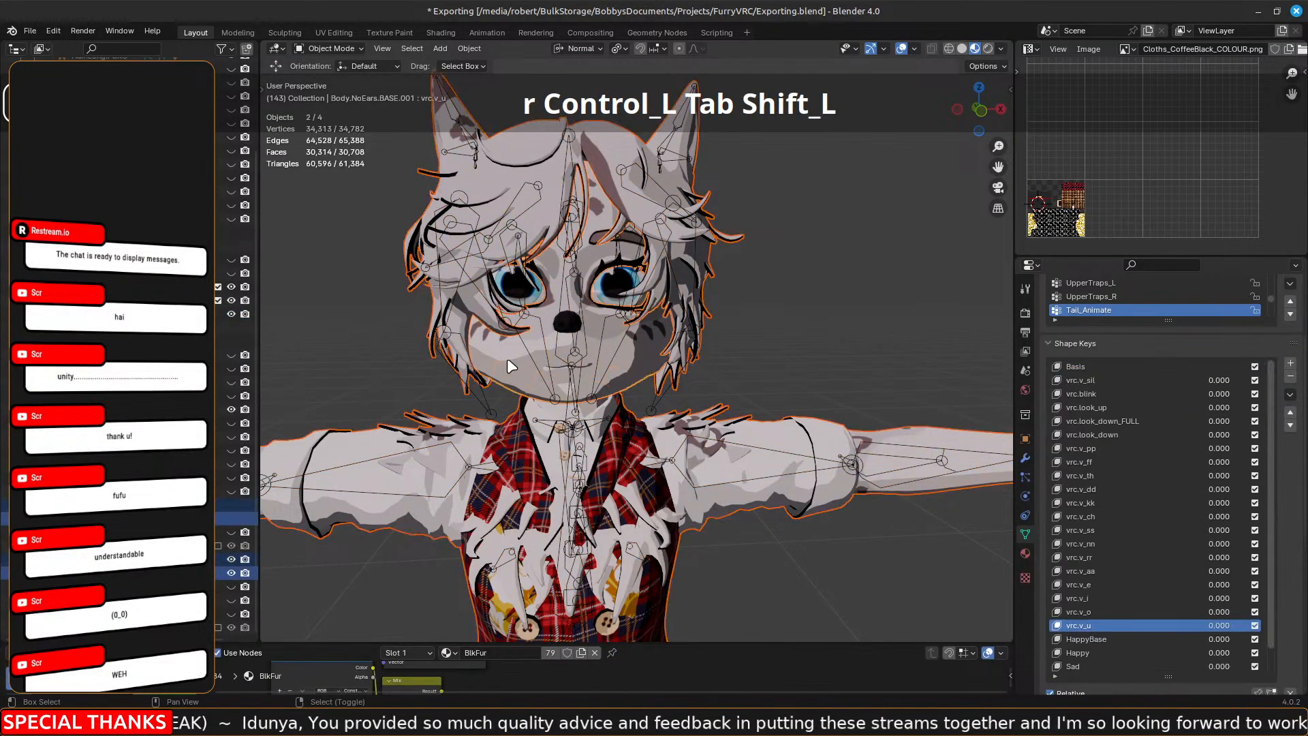
shift+click(363, 467)
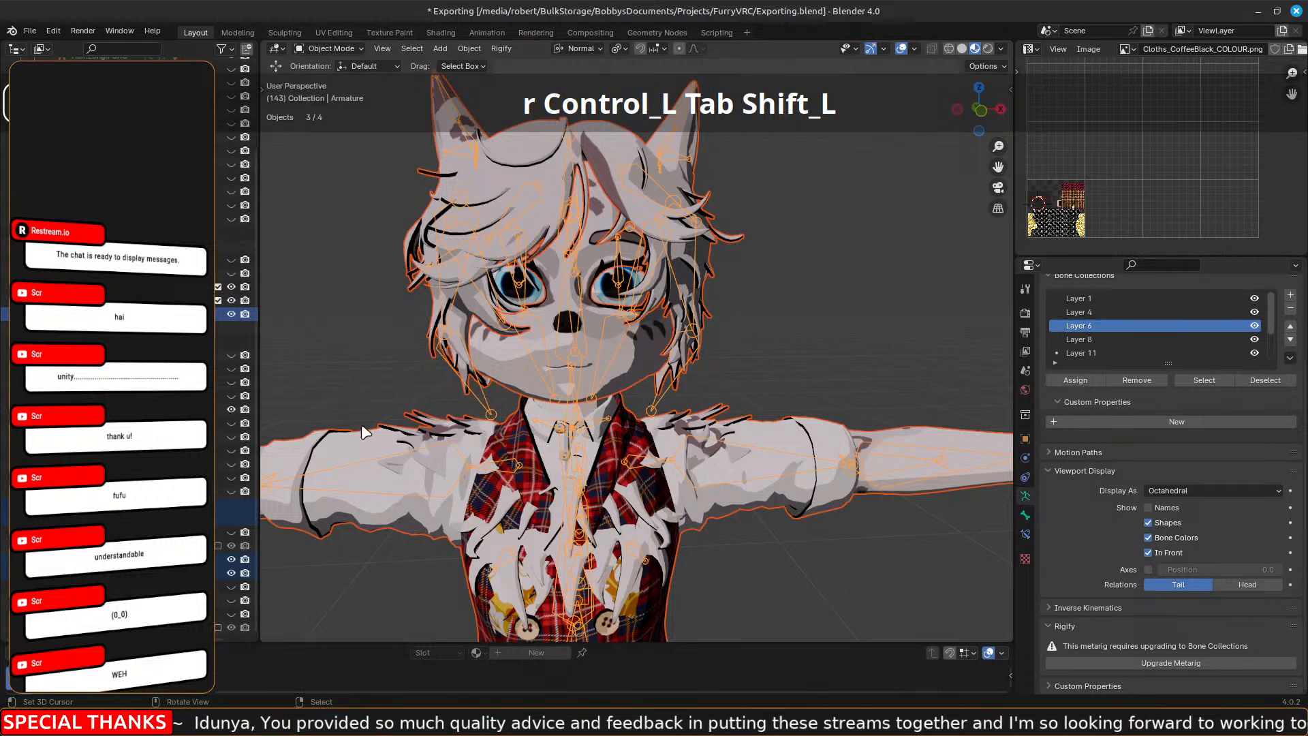
shift+click(363, 432)
click(30, 34)
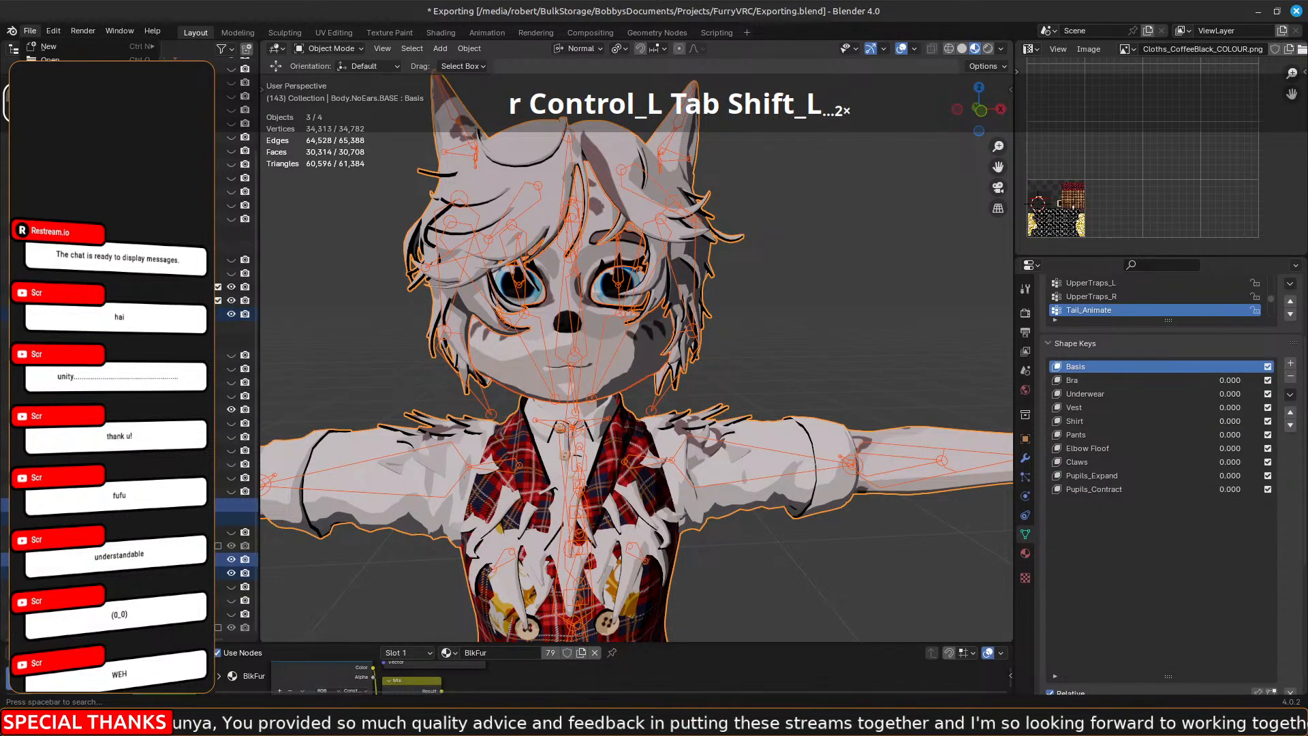
click(88, 238)
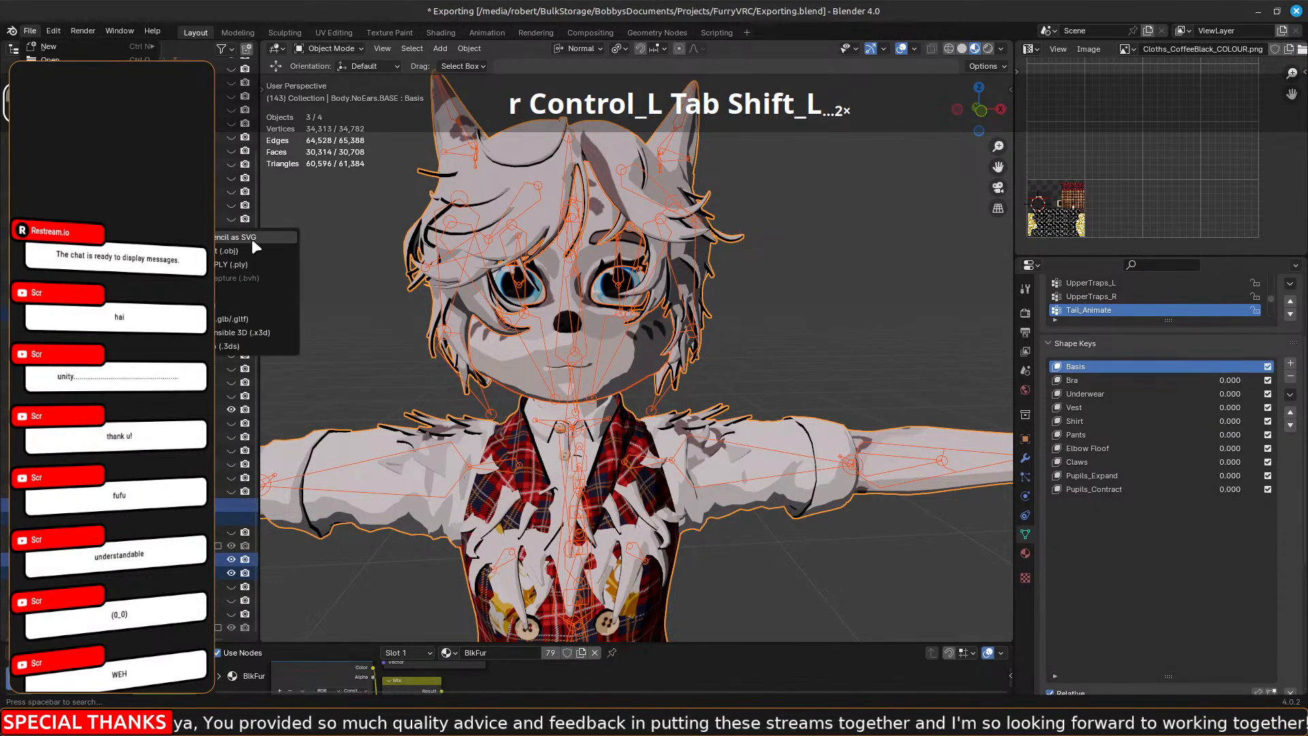
click(248, 304)
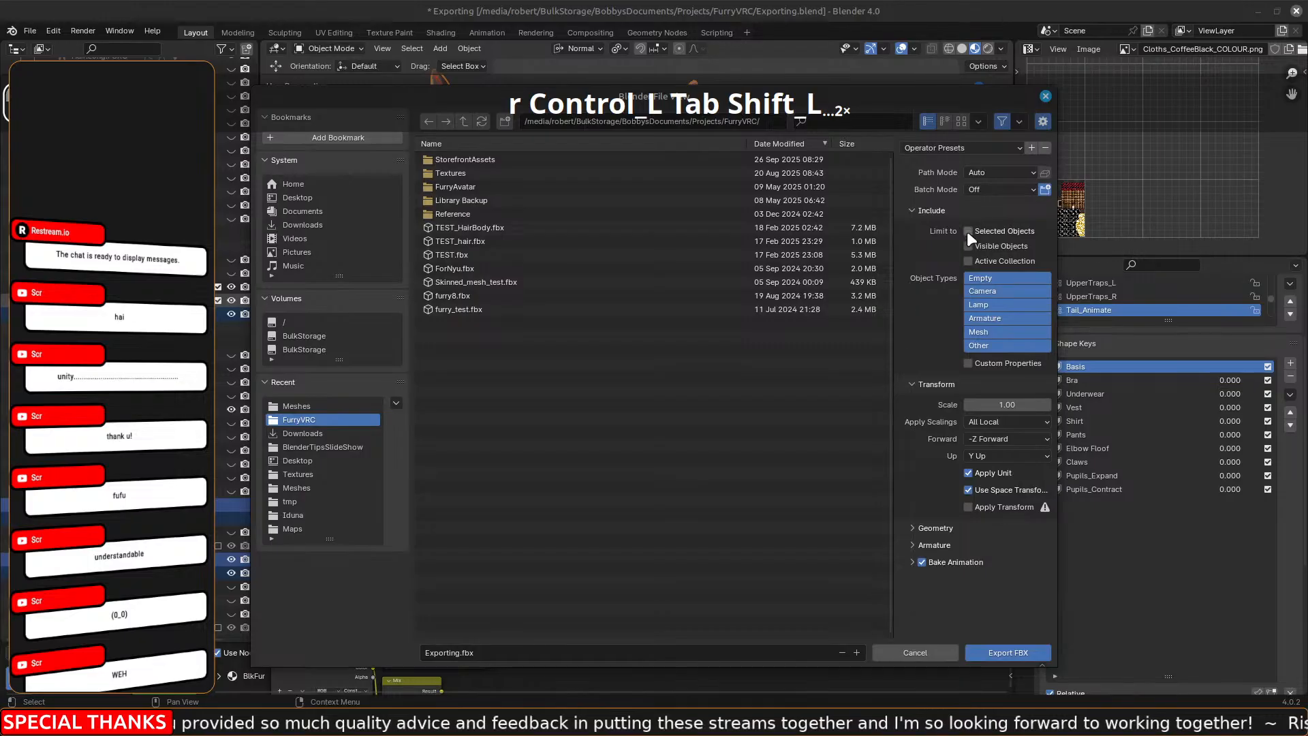
Export only the selected objects to the Meshes folder, overwriting SleepyFurry_HairPonytailNekoFluffyTail_GOOD.fbx.
click(913, 529)
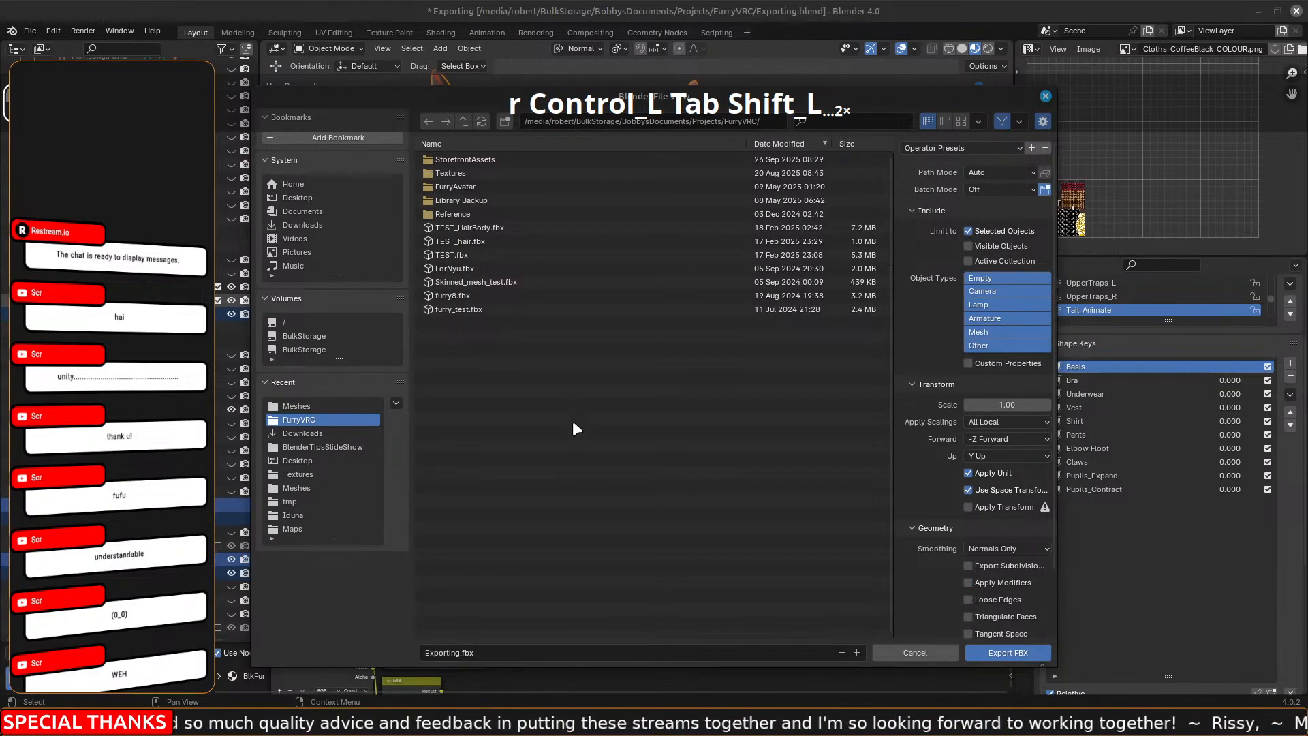
click(300, 405)
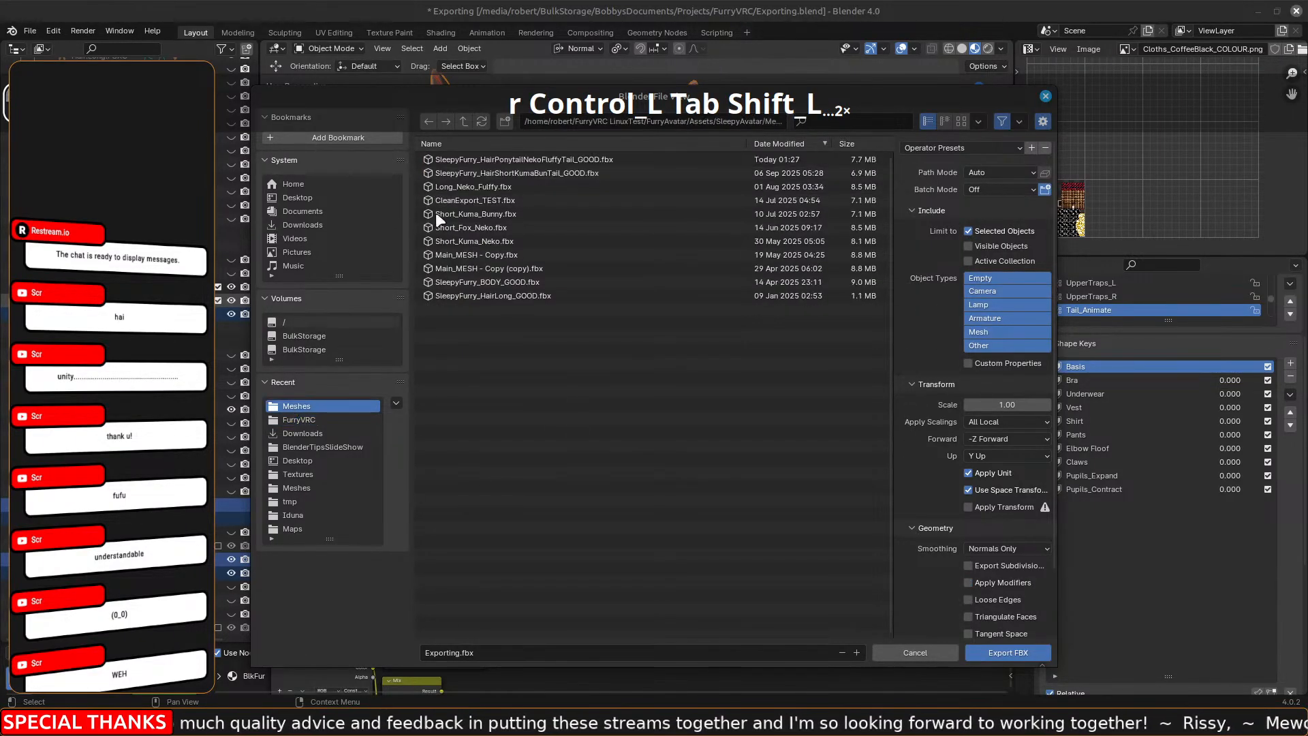
click(490, 157)
click(1015, 655)
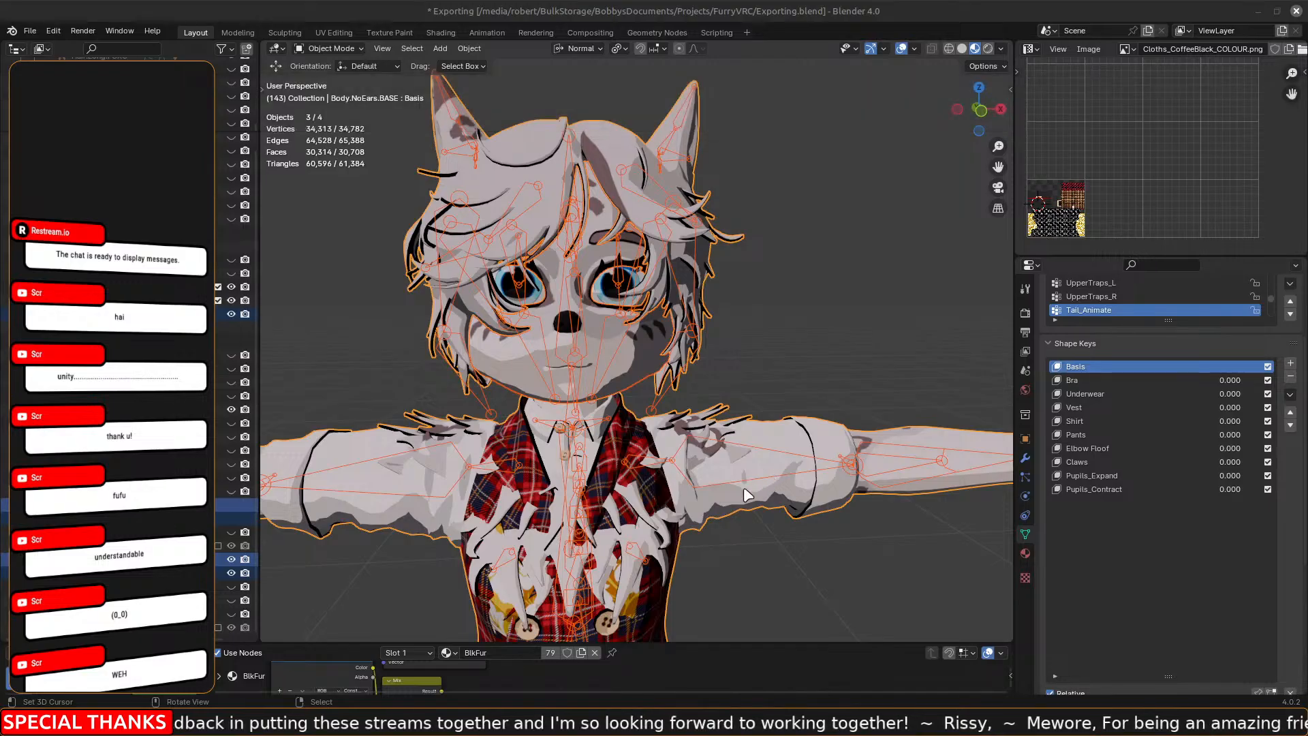
Glance at the avatar in Unity, return to Blender and close Exporting.blend without saving the changes.
key(alt+Tab)
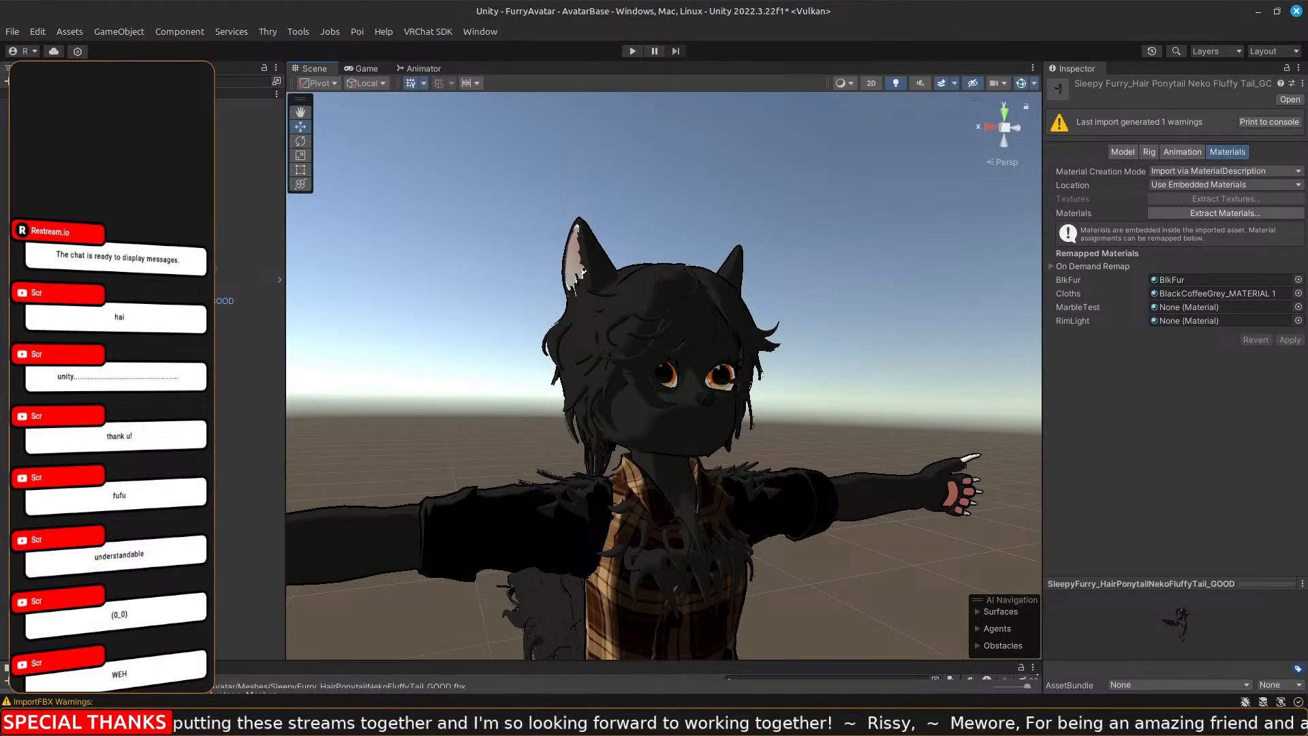
mouse_move(414, 722)
key(alt+Tab)
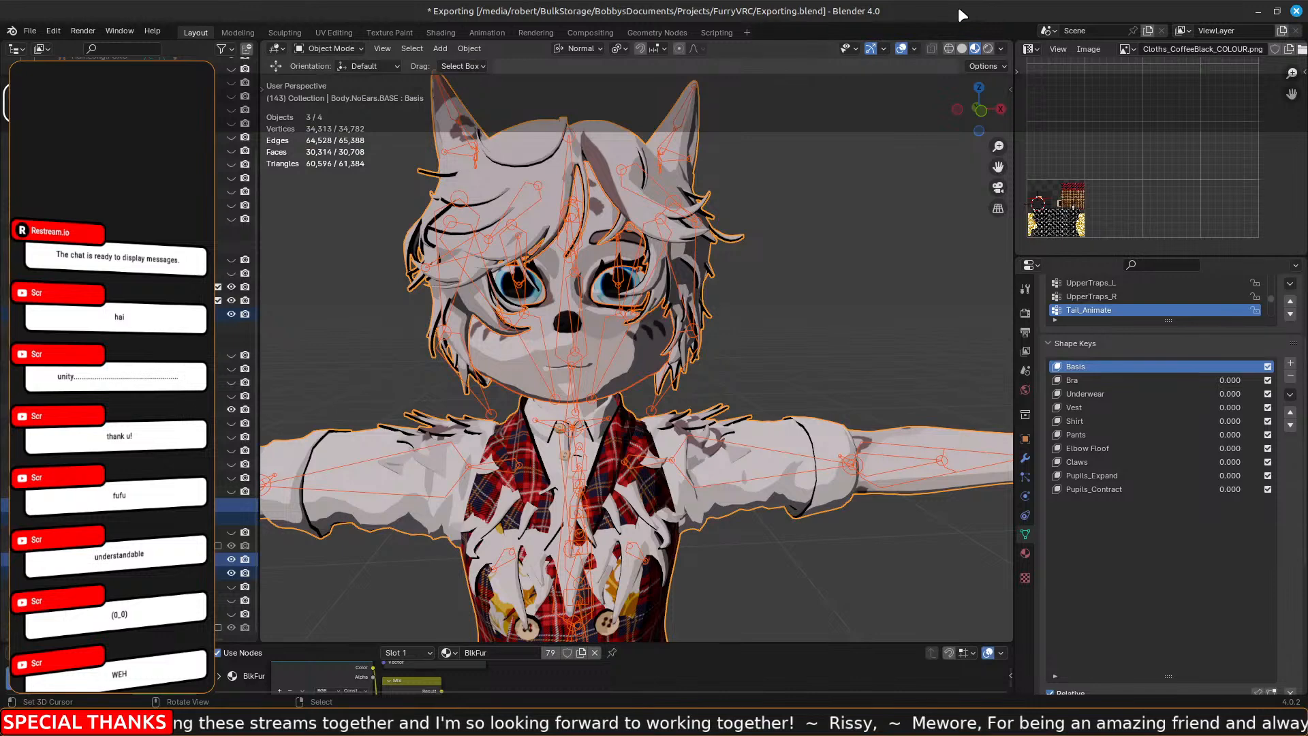
click(1296, 11)
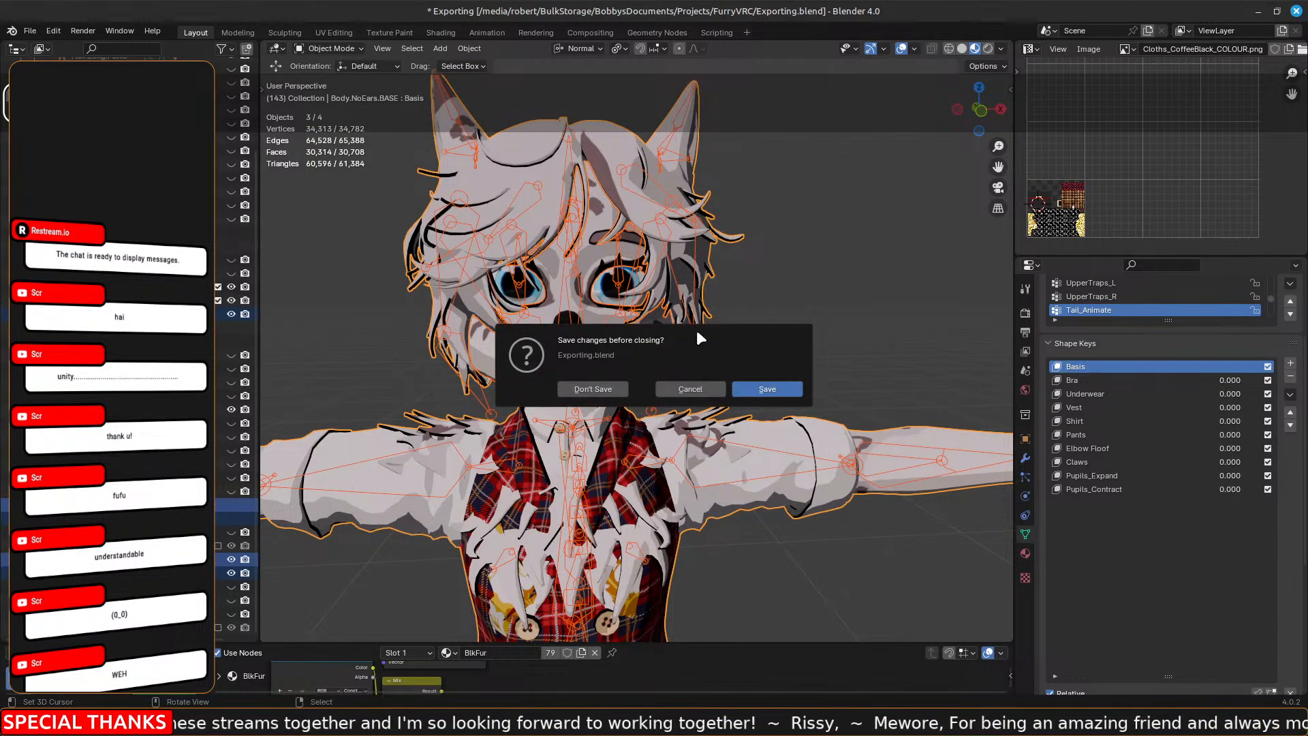
click(584, 393)
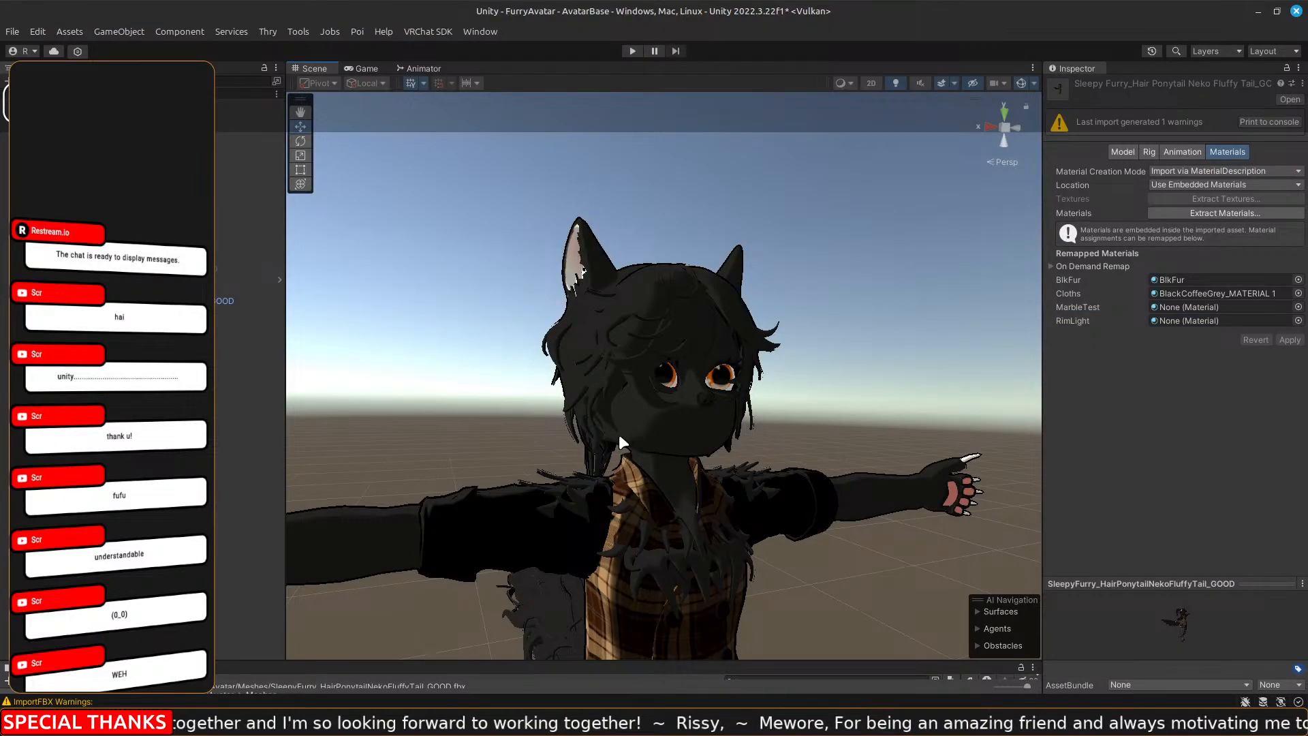
Enlarge the project asset area below the scene view in Unity.
scroll(685, 436, down, 5)
scroll(685, 436, up, 5)
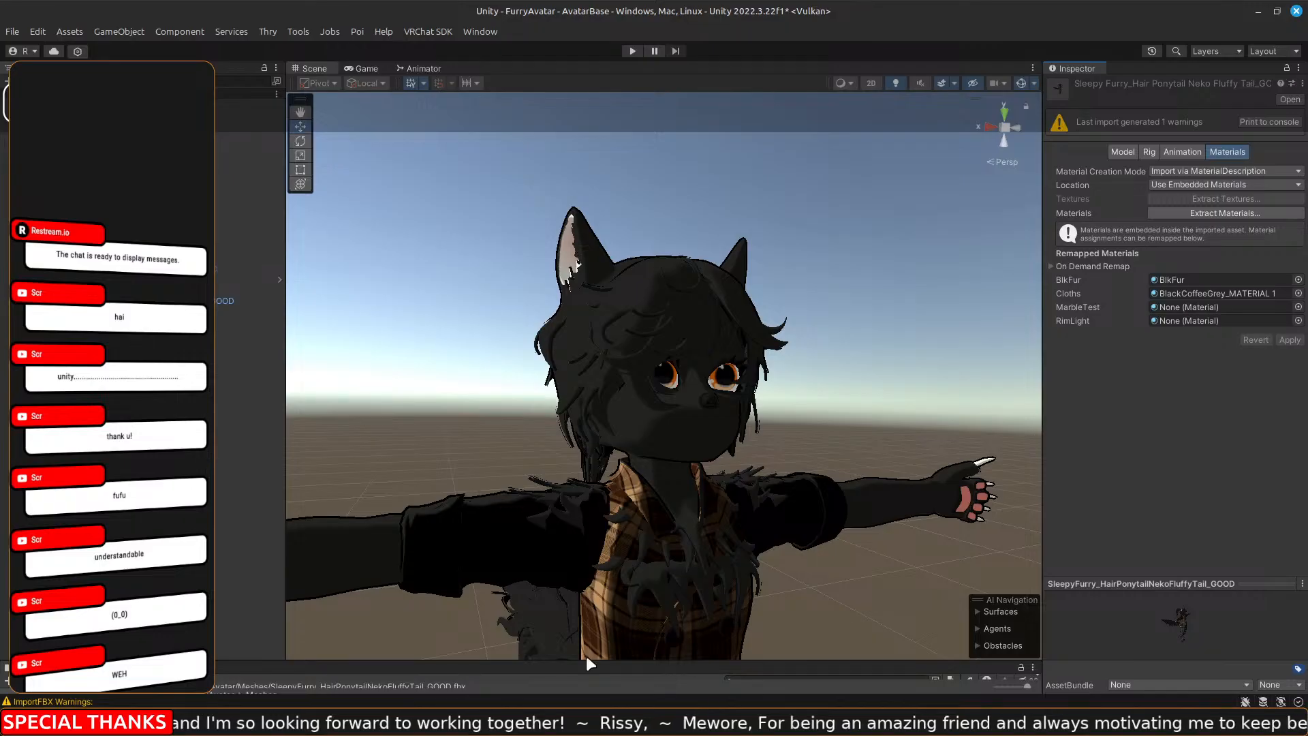
drag(608, 659, 612, 455)
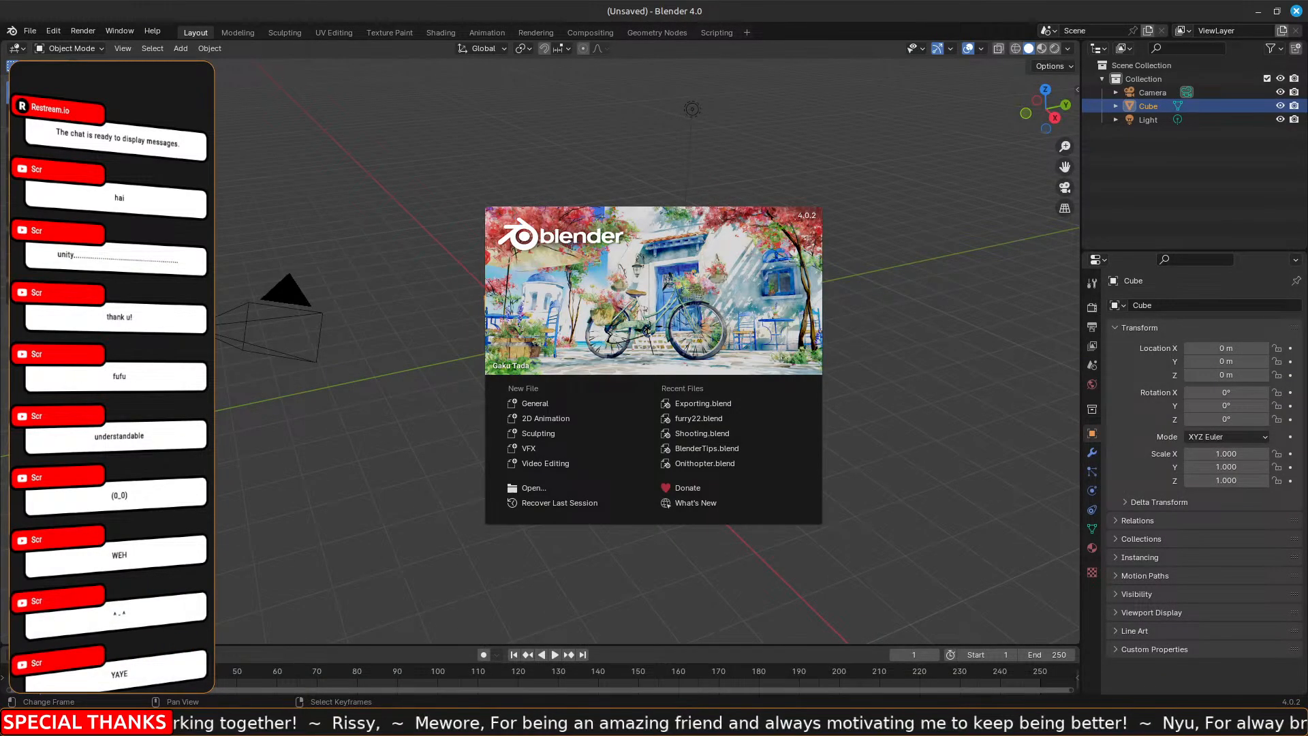
Open the recent file Exporting.blend in a new Blender session.
click(30, 31)
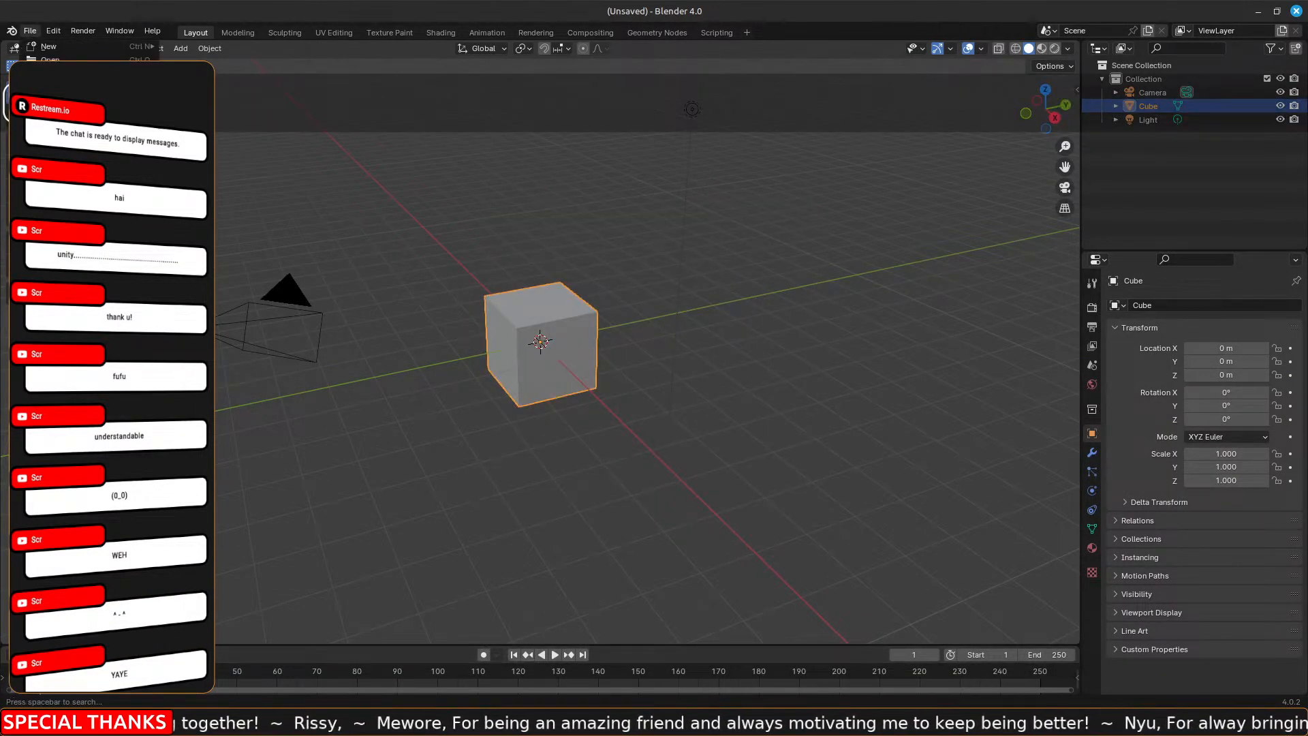
mouse_move(123, 74)
click(218, 71)
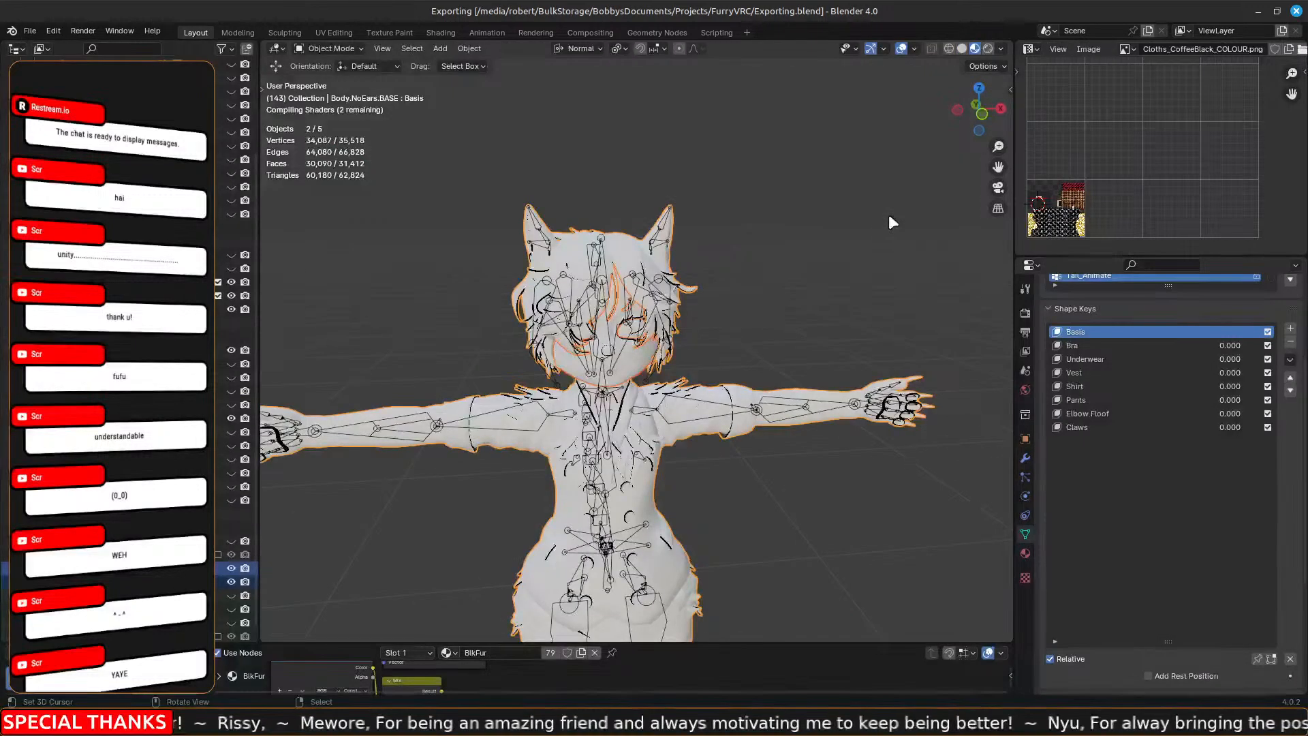
Remove the MarbleTest material slot from the body mesh Body.NoEars.BASE.
click(1025, 552)
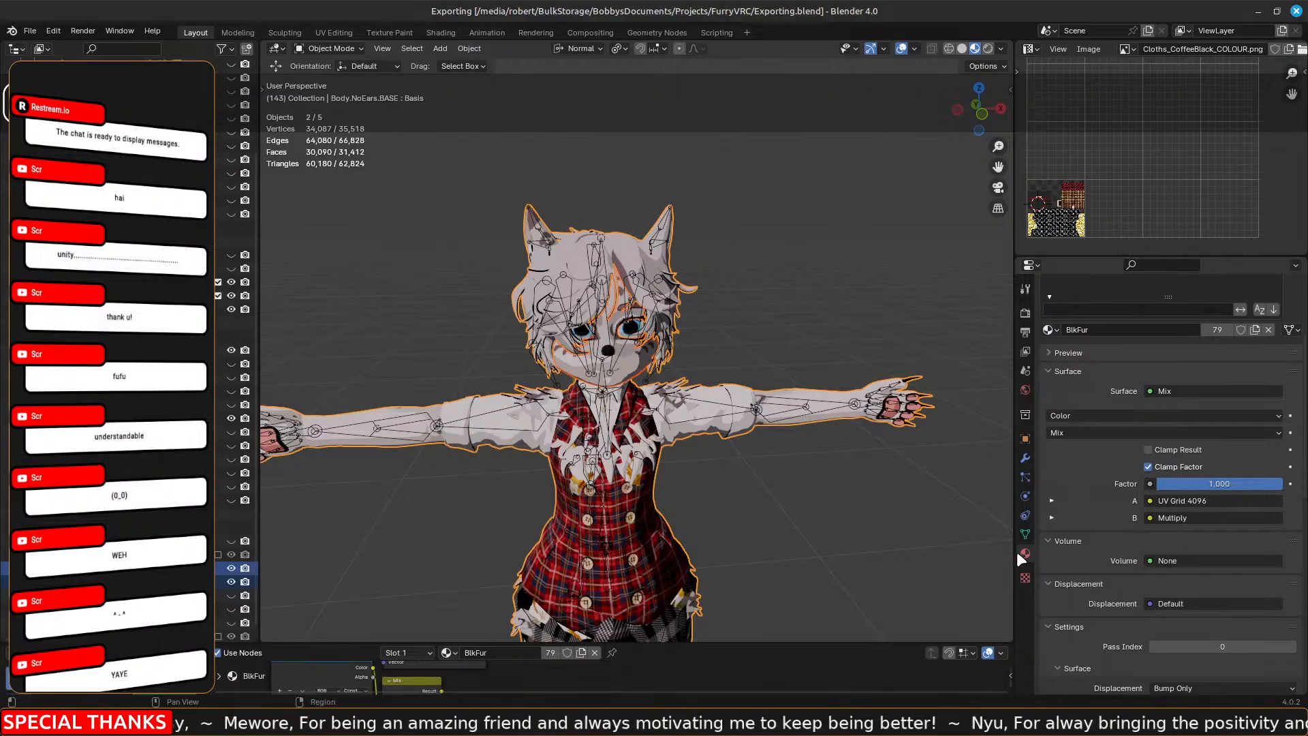
scroll(1101, 500, up, 5)
click(1080, 355)
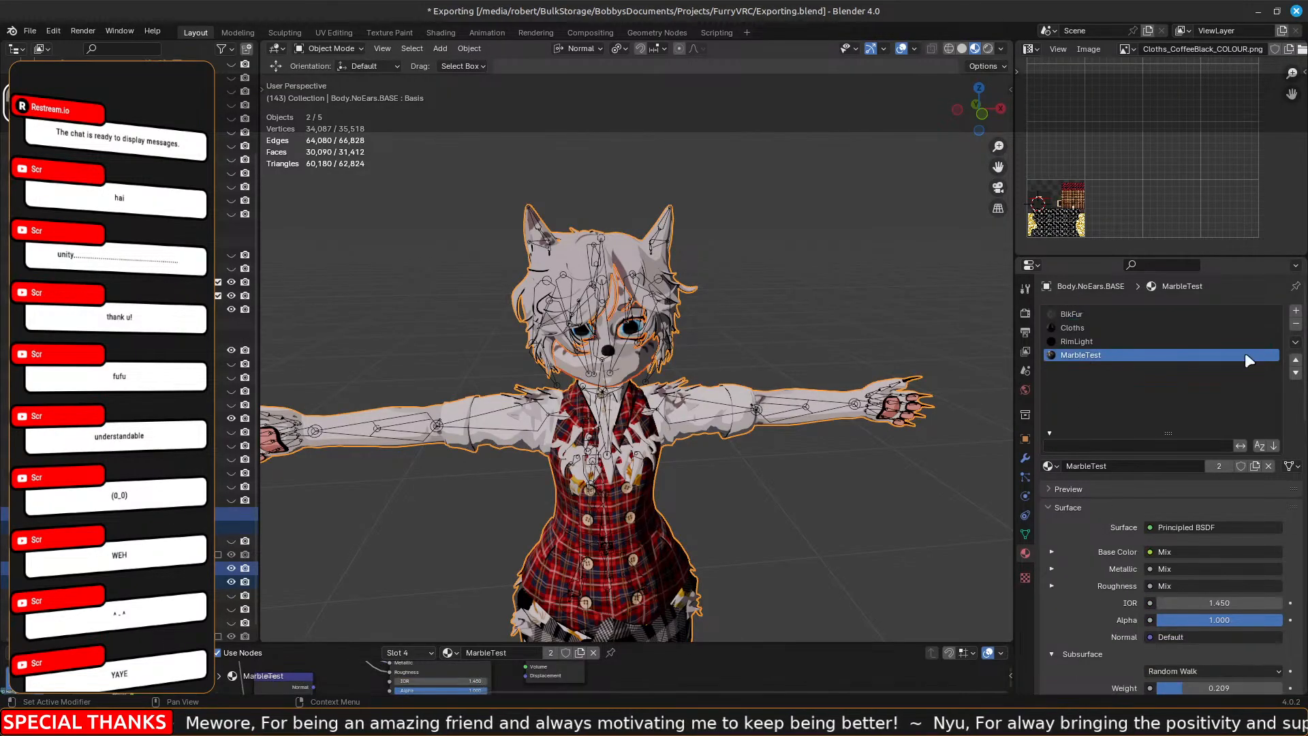
click(1296, 325)
Merge the eye mesh Body.NoEars.BASE.002 into Body.NoEars.BASE again.
click(623, 331)
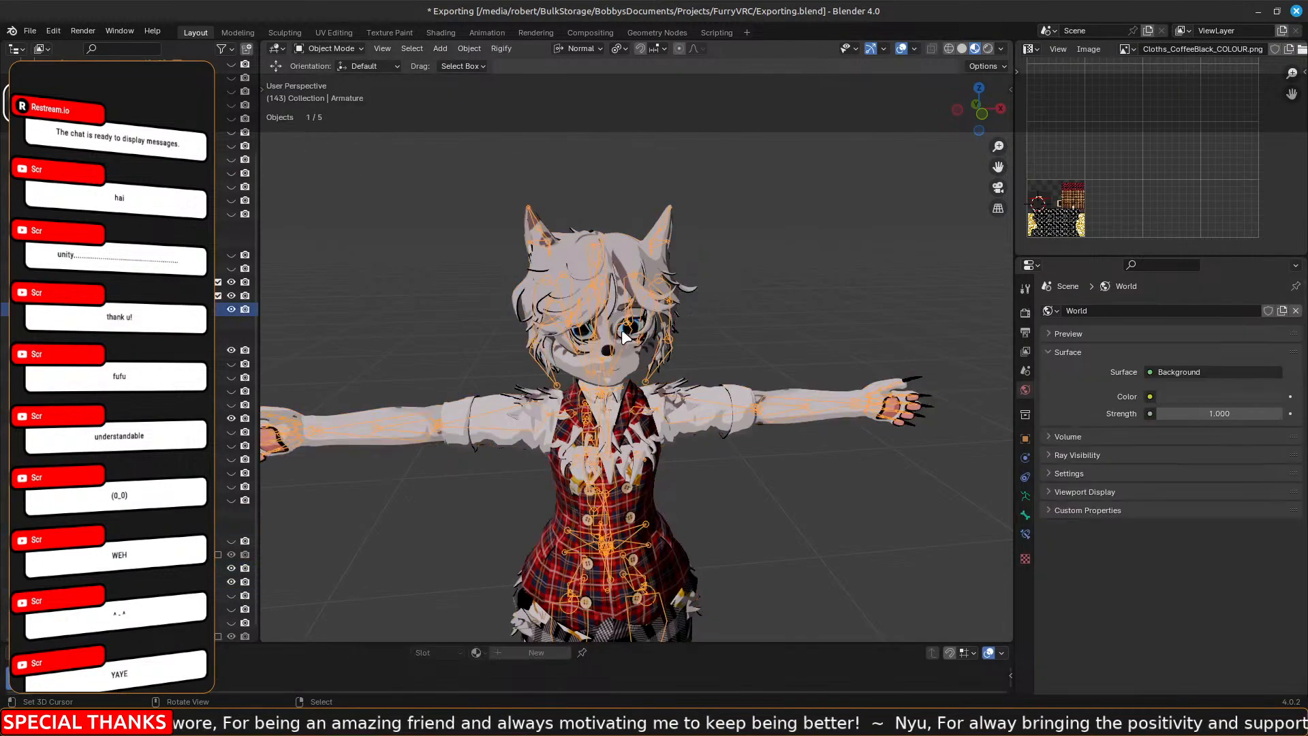
click(633, 331)
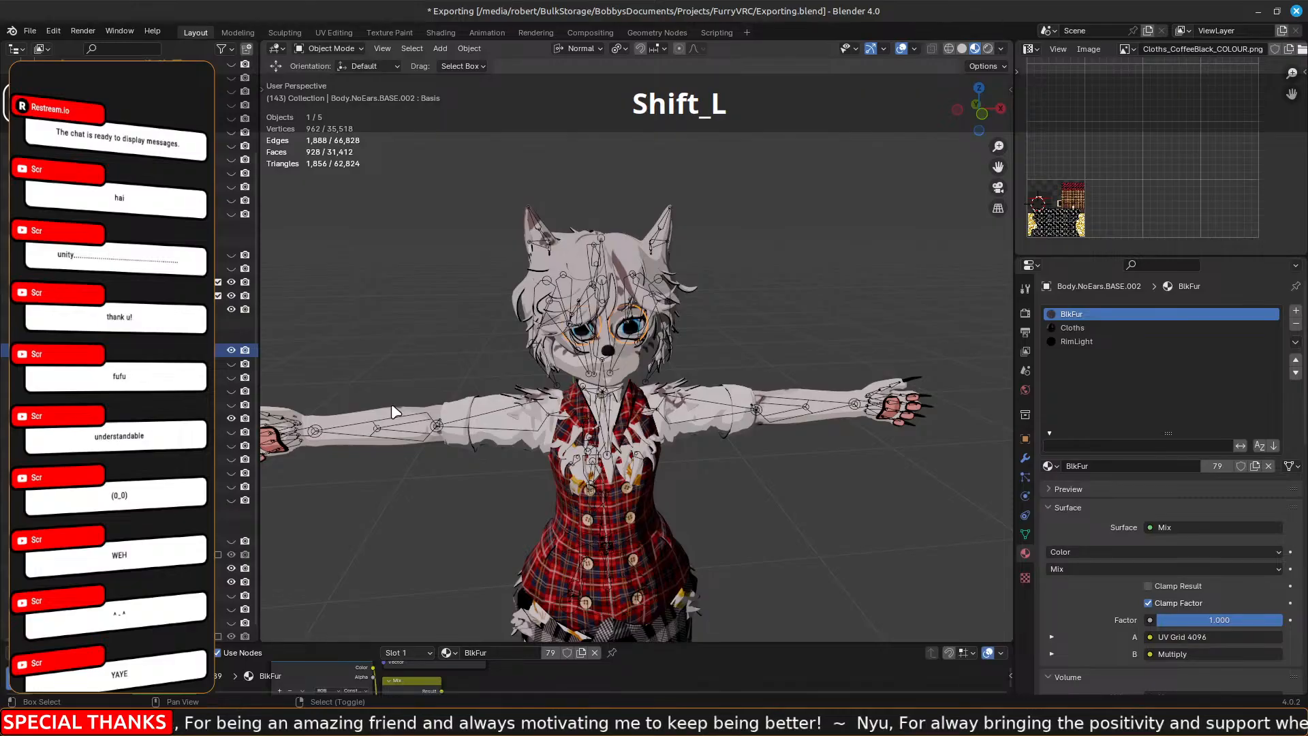
key(ctrl+j)
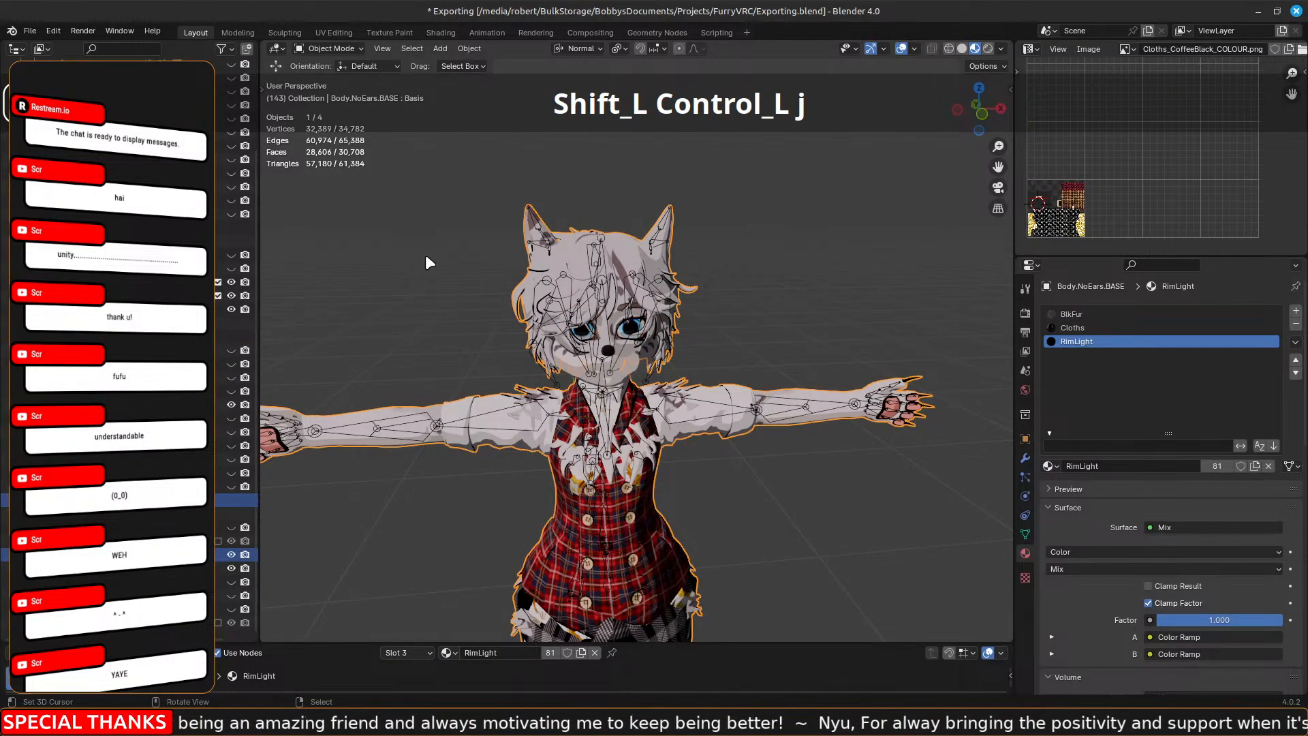
Select the face mesh Body.NoEars.BASE.001 and remove its MarbleTest material slot.
right_click(383, 421)
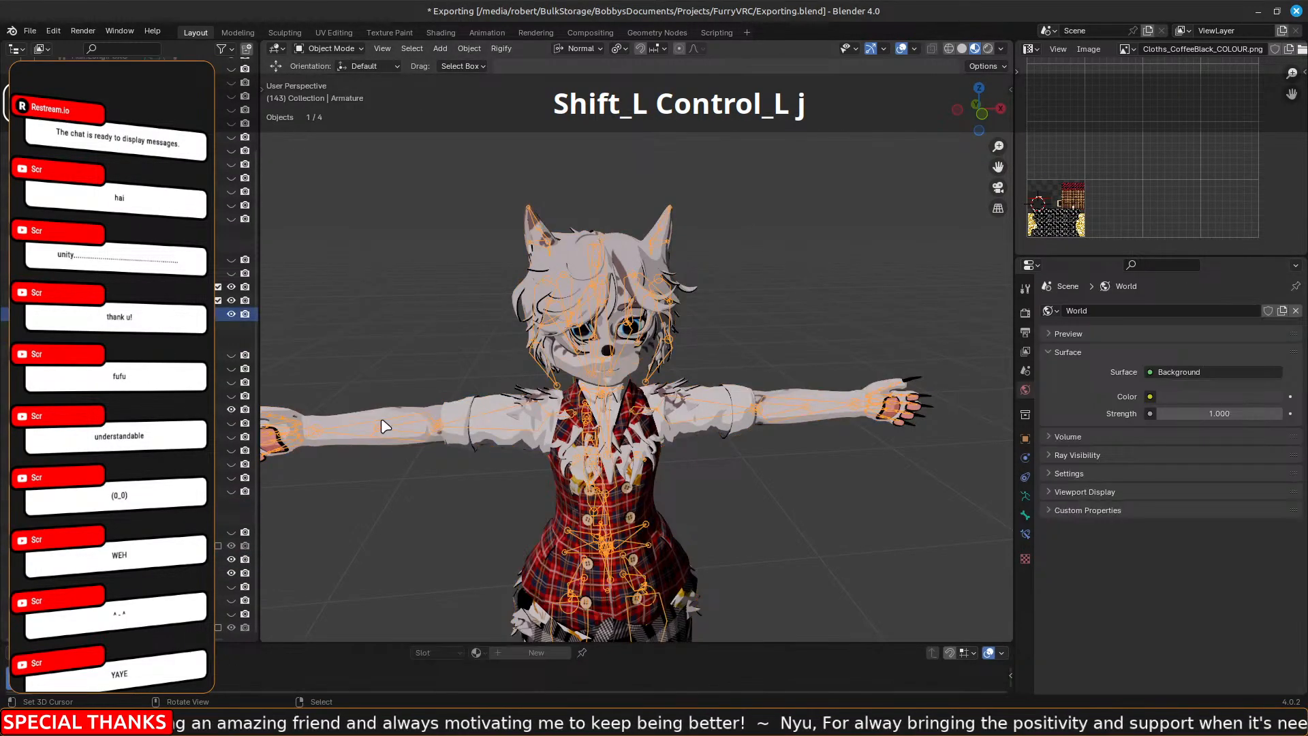
right_click(398, 409)
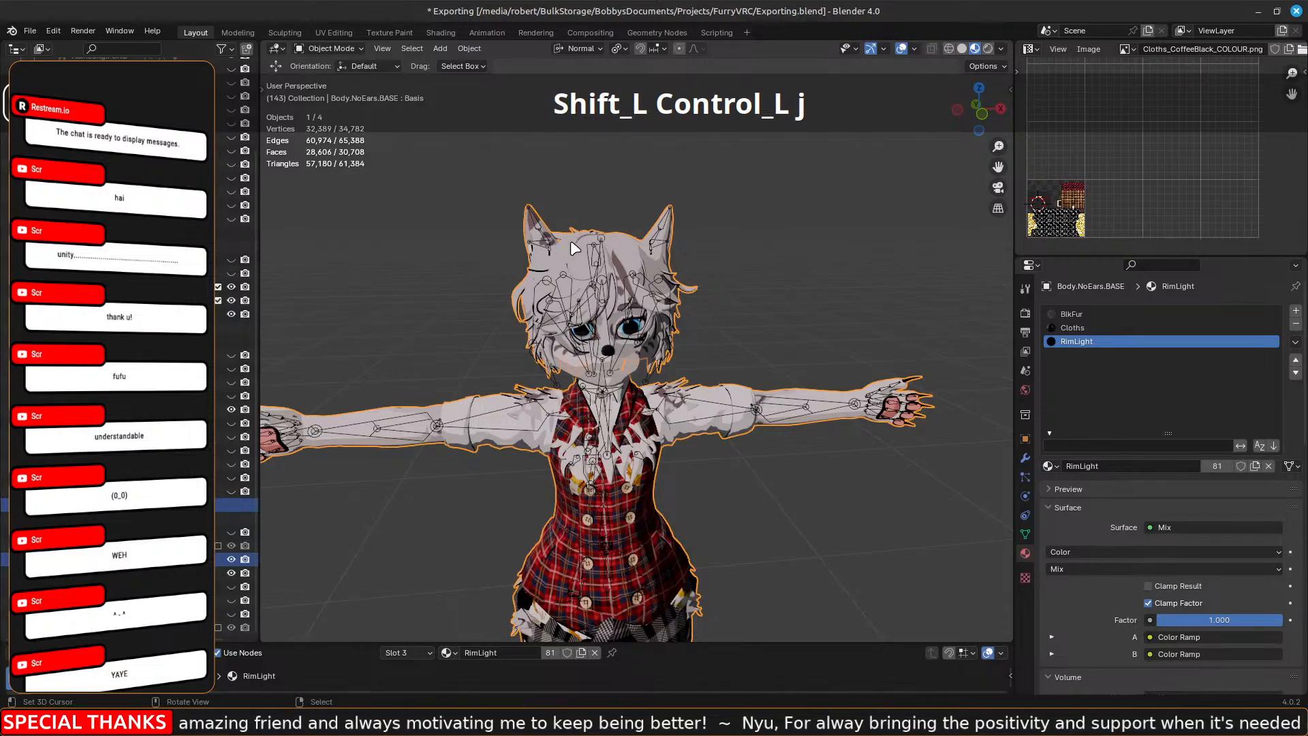
right_click(574, 368)
click(1099, 356)
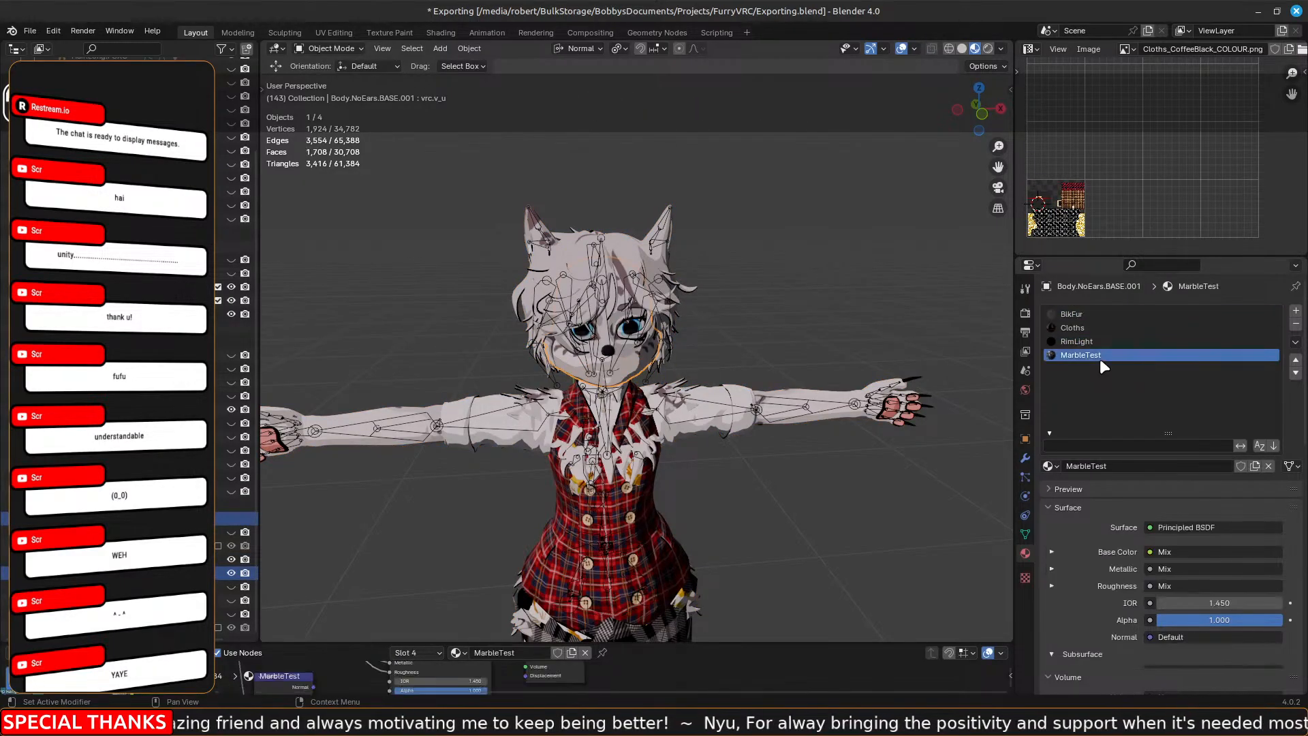
click(1296, 325)
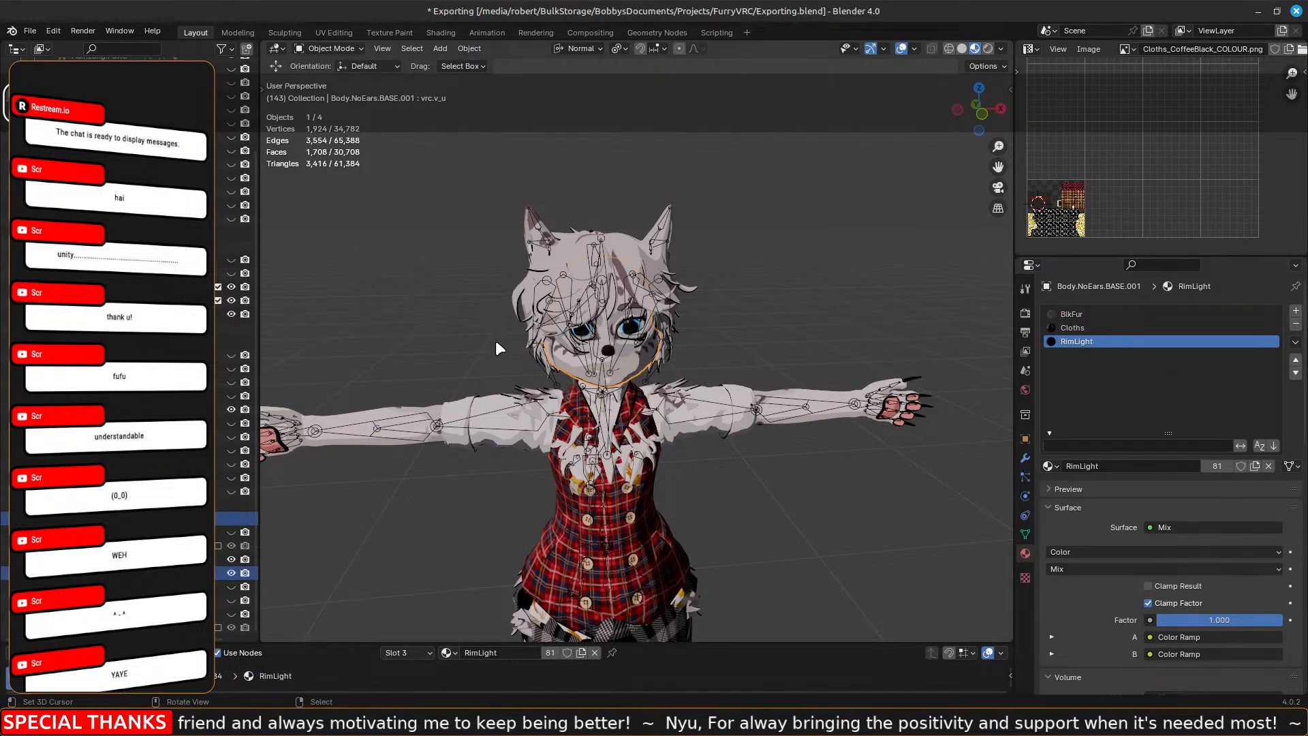
Select the avatar's meshes and armature and export only the selection over SleepyFurry_HairPonytailNekoFluffyTail_GOOD.fbx in Meshes, with Apply Modifiers off.
shift+right_click(571, 241)
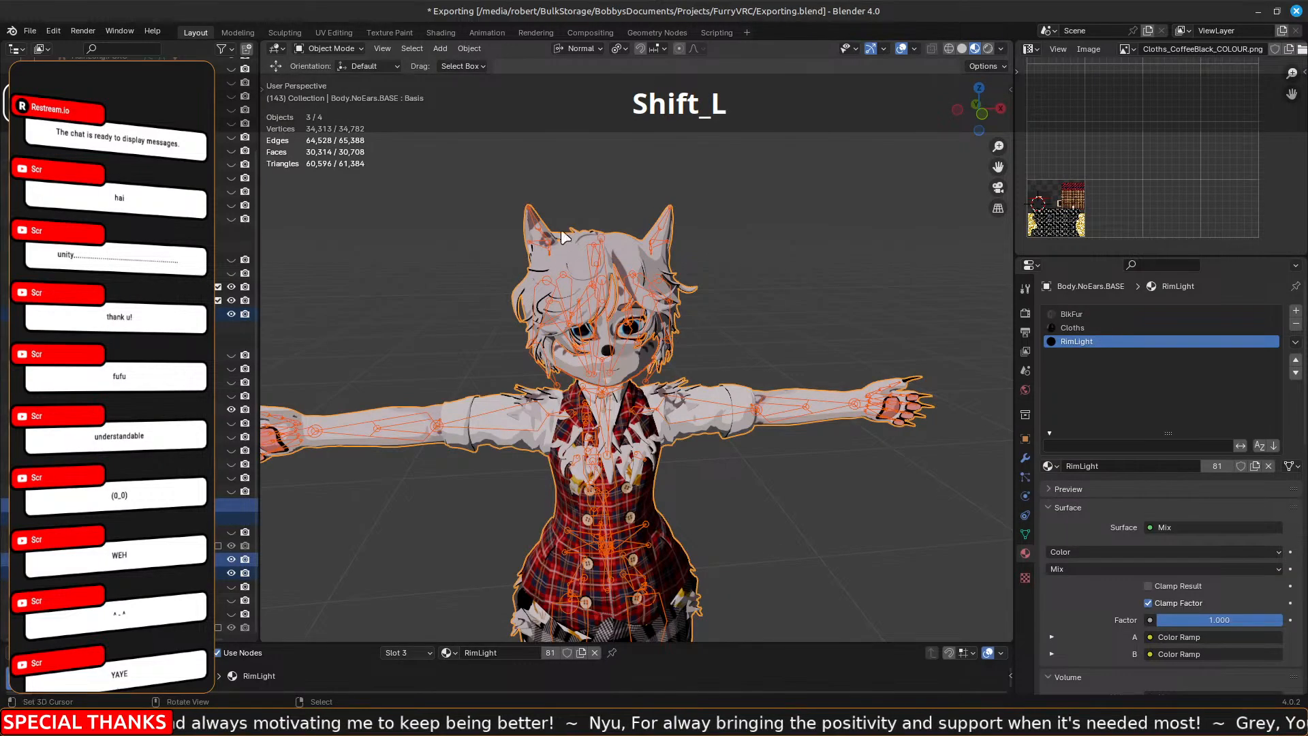
click(30, 39)
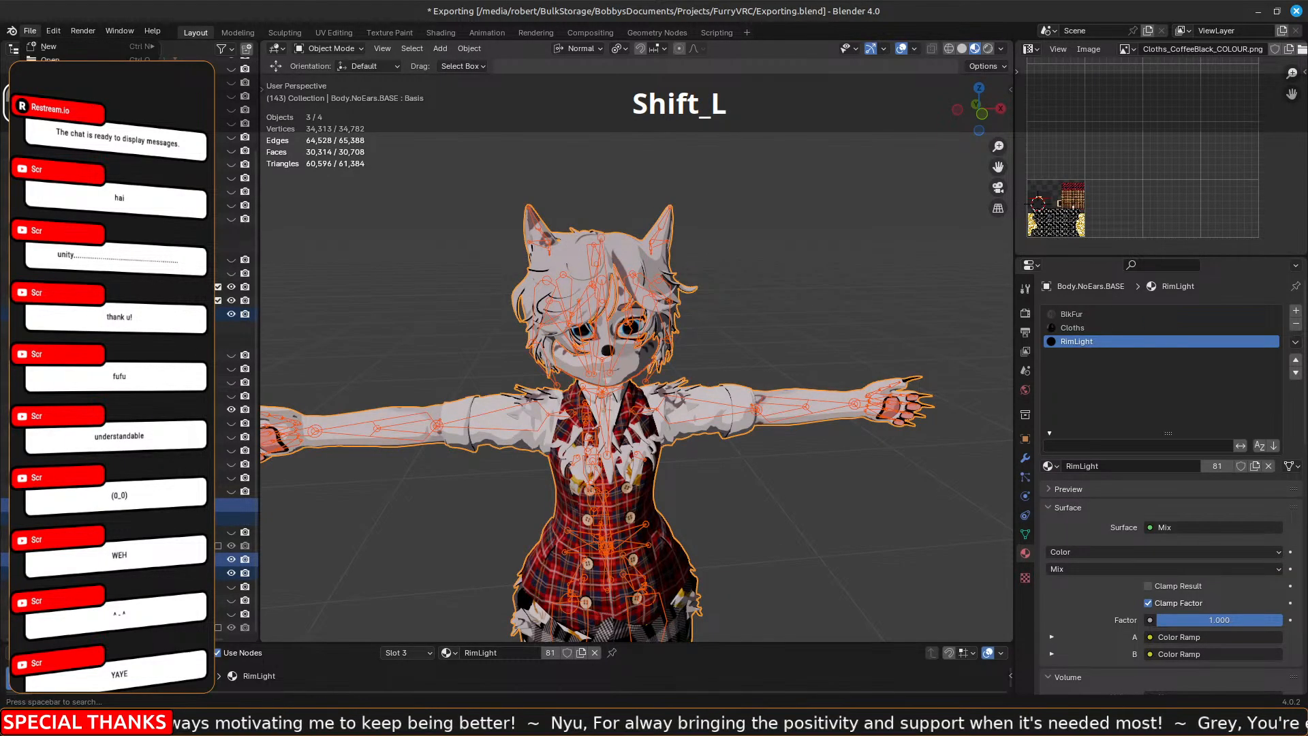
mouse_move(137, 237)
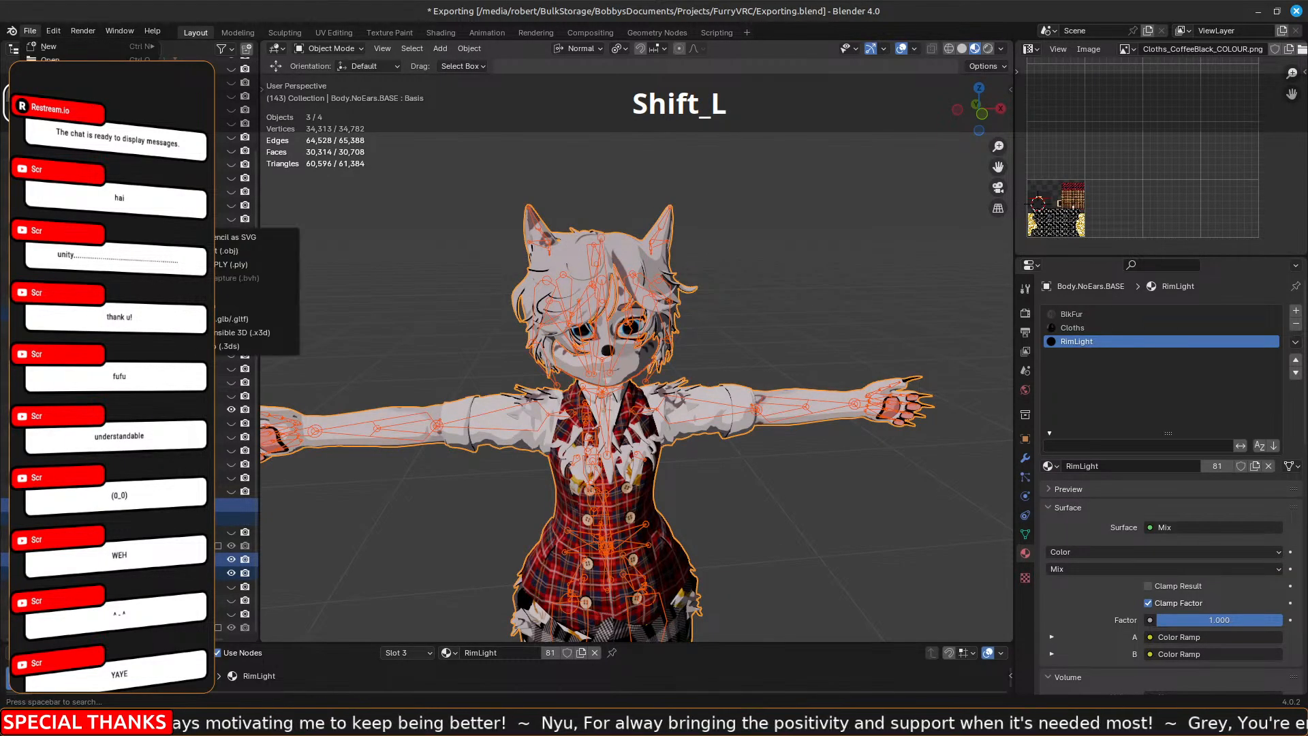
click(225, 305)
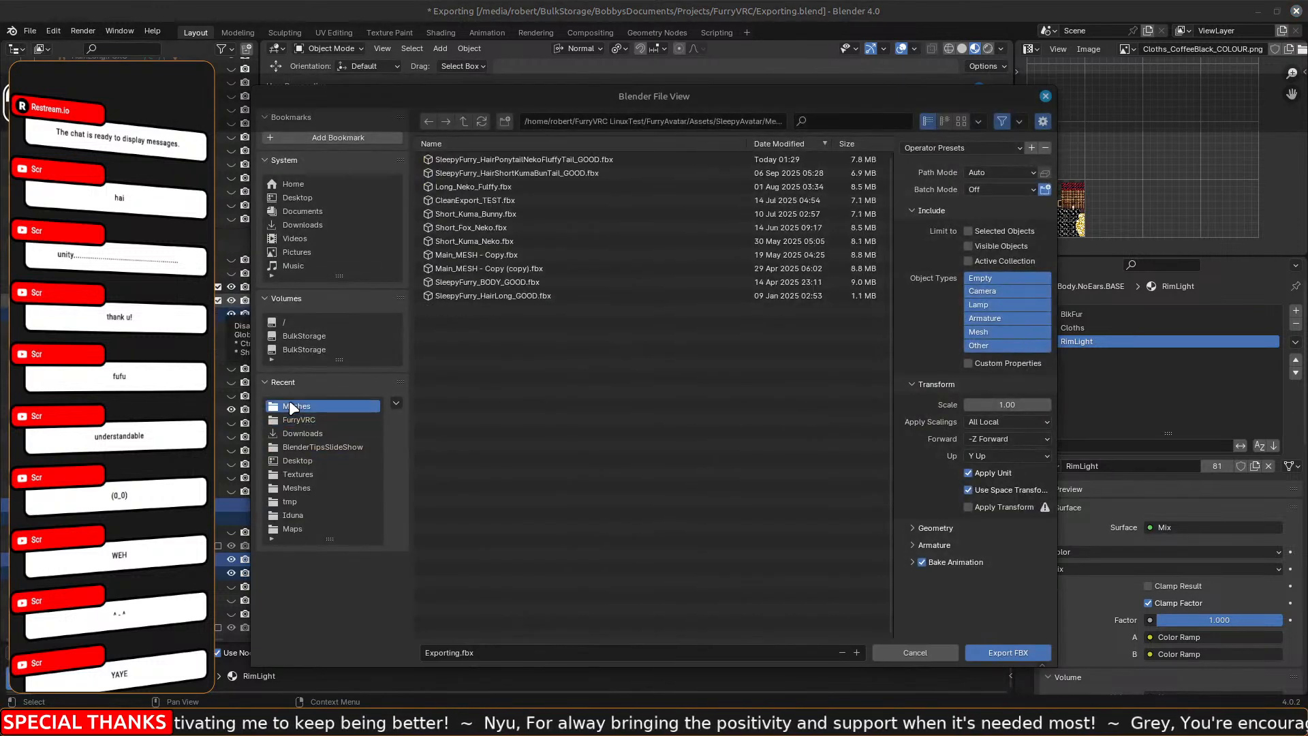
click(512, 159)
click(968, 231)
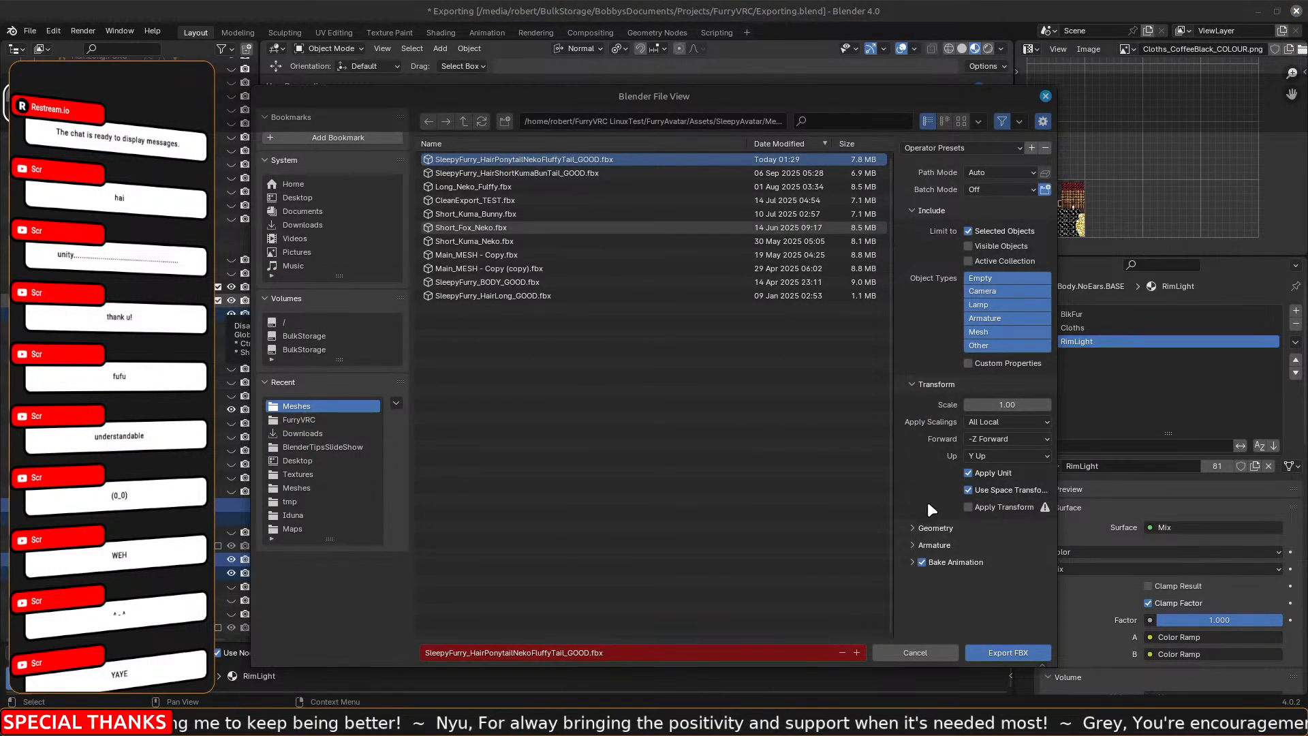
click(917, 528)
click(968, 583)
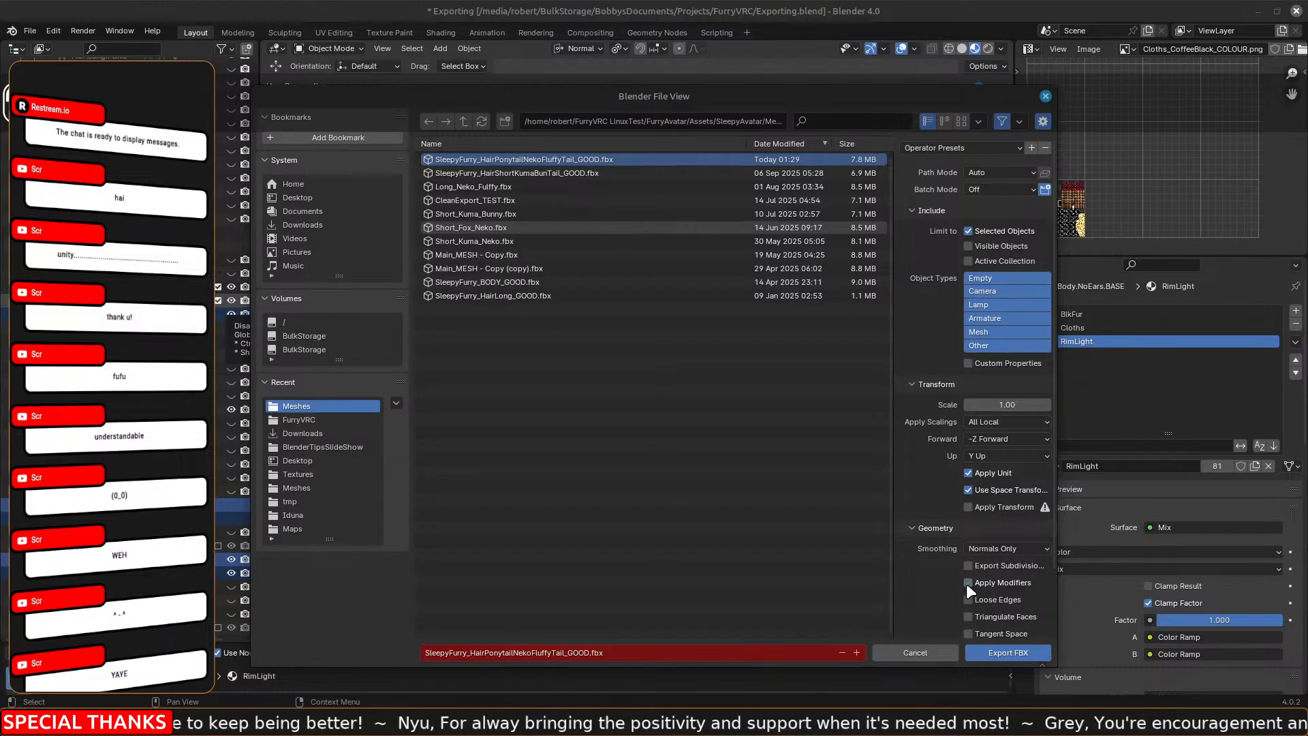
click(987, 653)
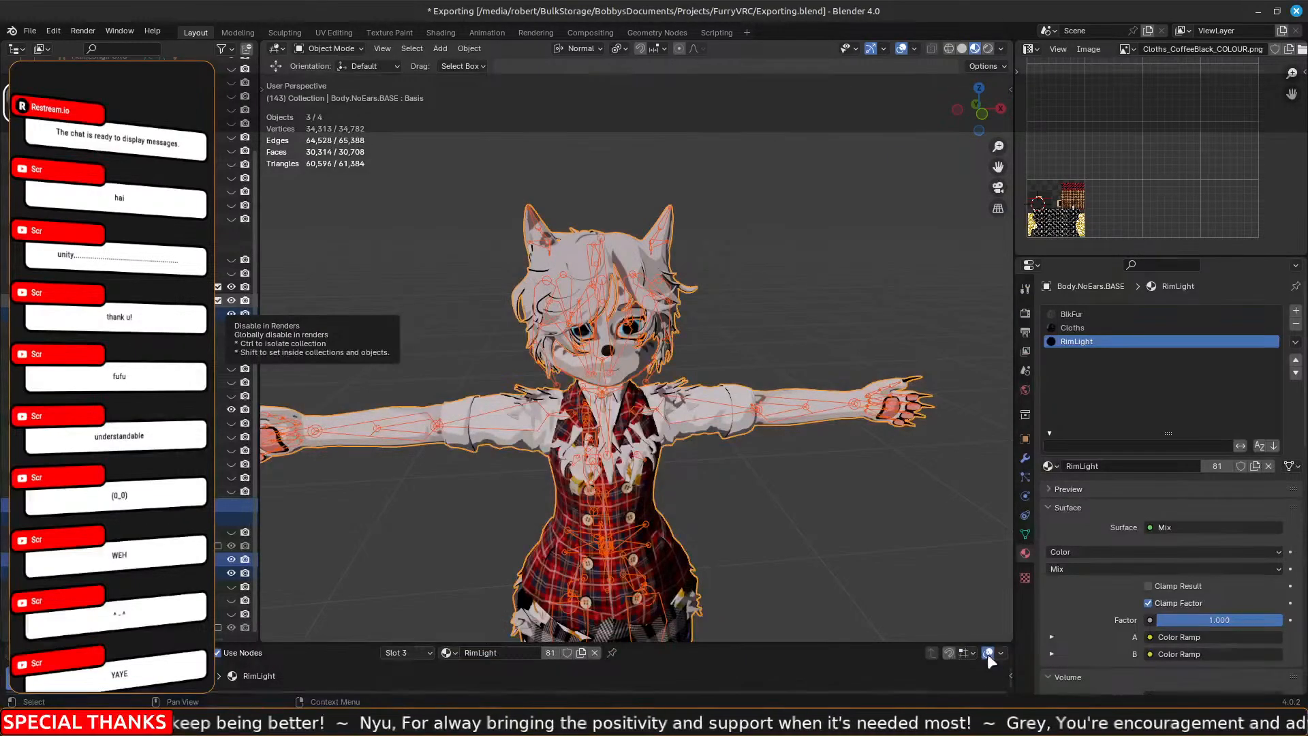
Save Exporting.blend and close Blender to return to the Unity project.
key(ctrl+s)
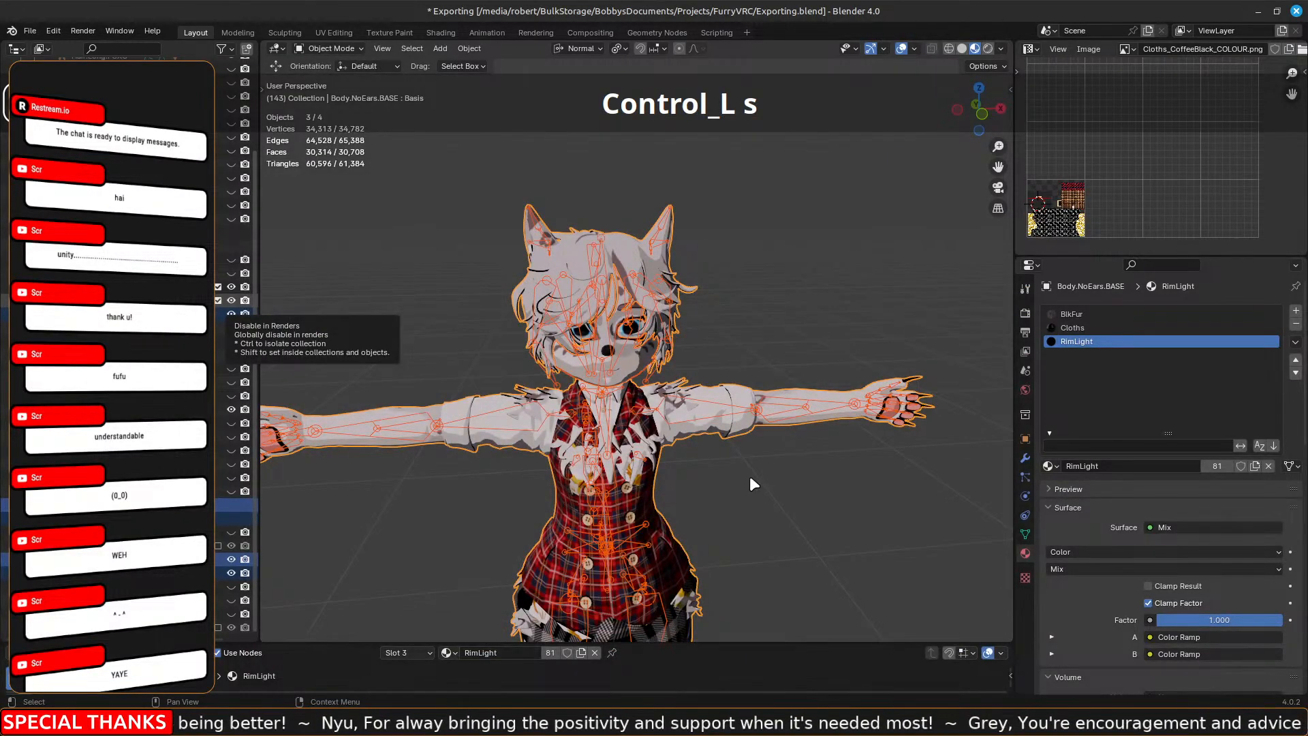
scroll(749, 476, down, 2)
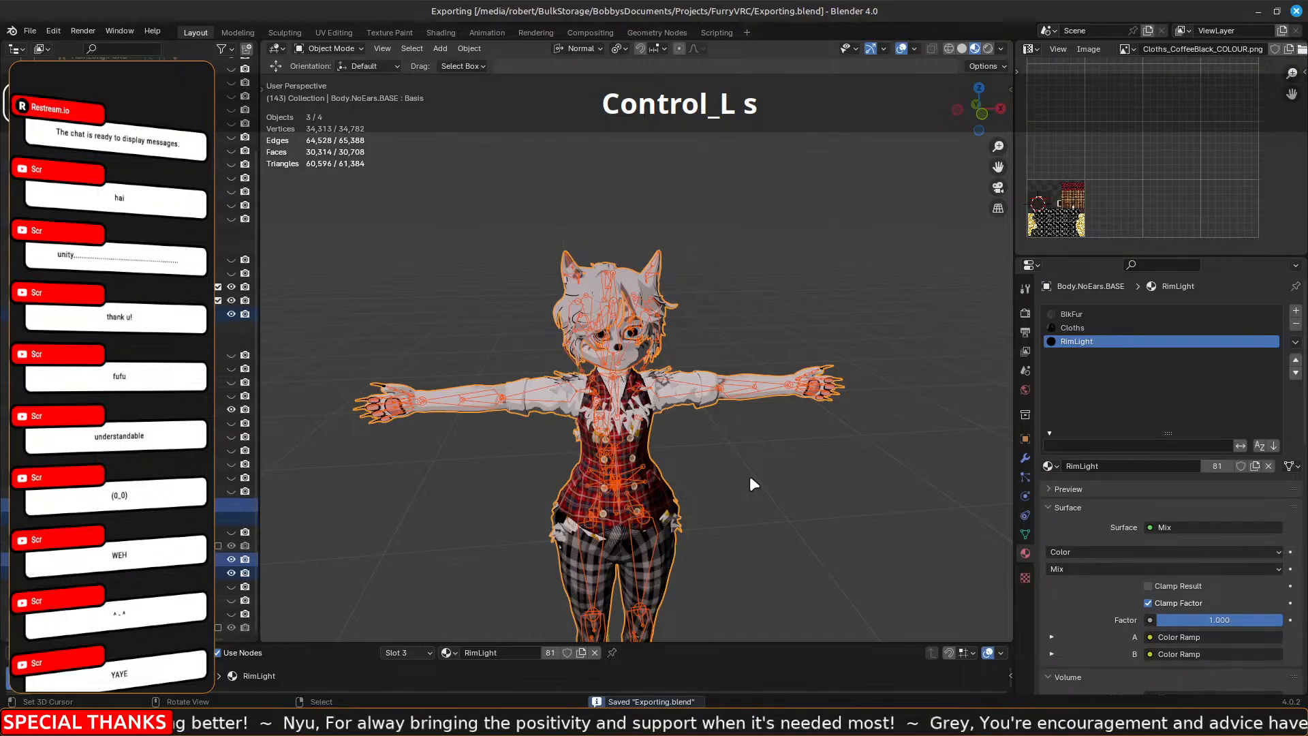
scroll(750, 479, up, 1)
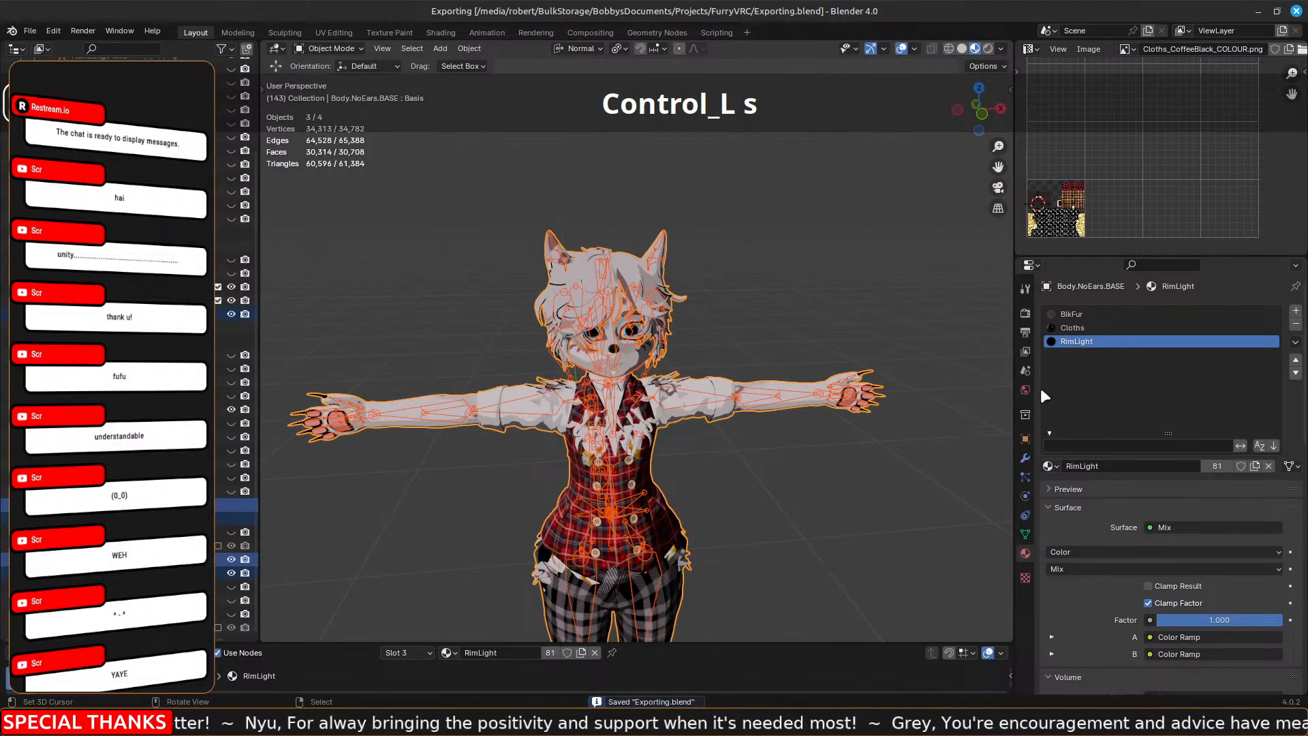
click(1296, 12)
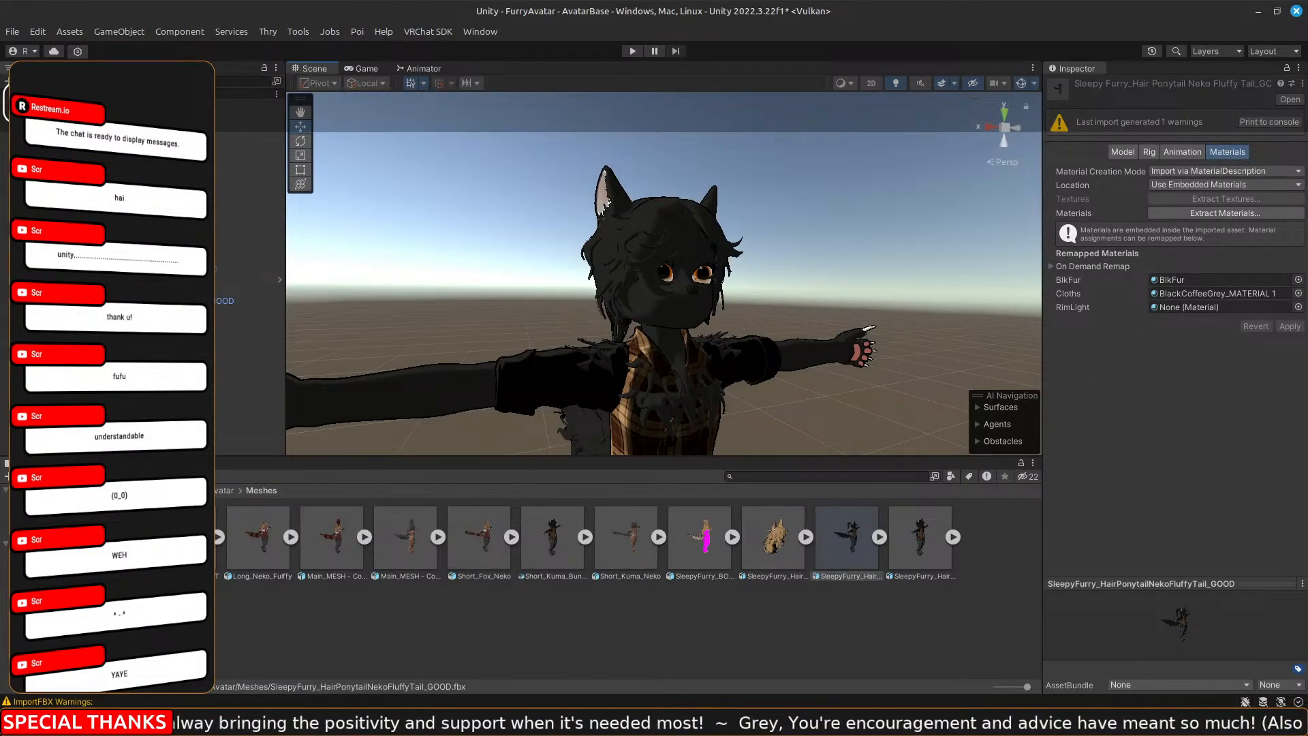
Assign the RimLight material from the Materials folder to the ponytail model's RimLight remap slot.
click(61, 587)
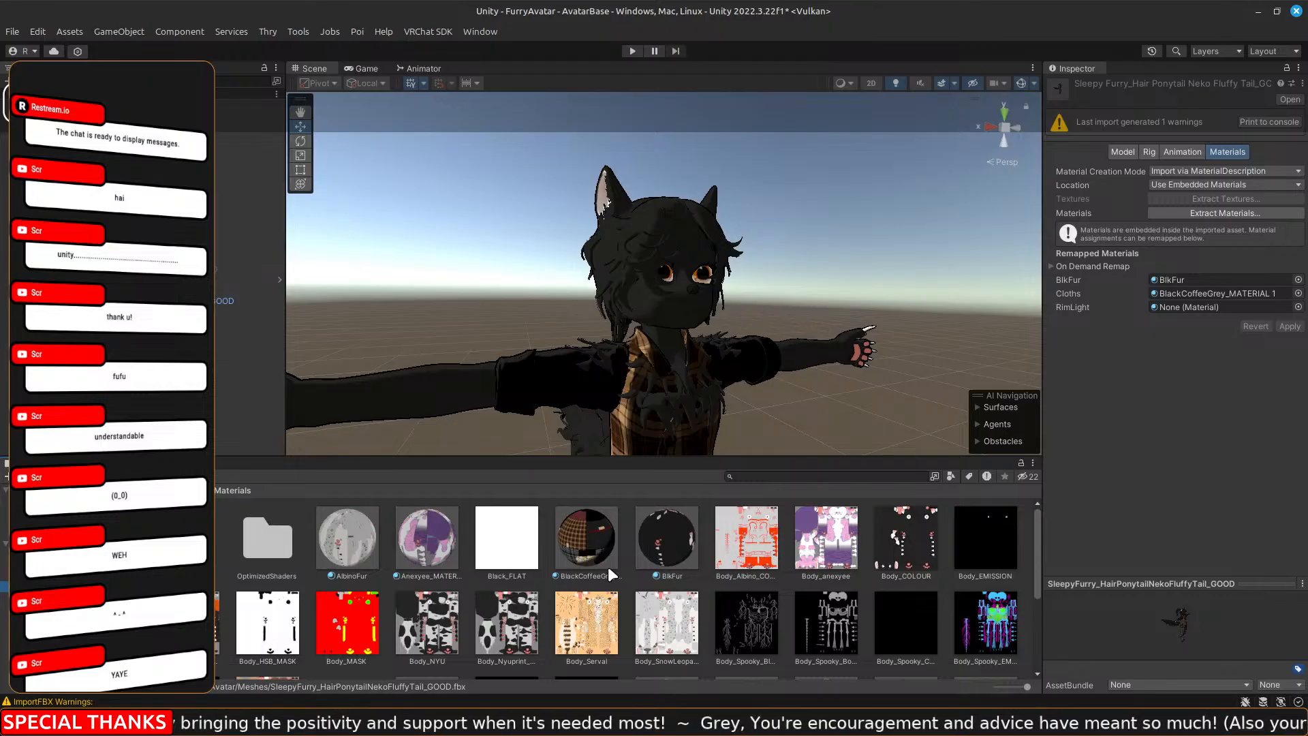
scroll(900, 589, down, 3)
drag(916, 595, 1184, 308)
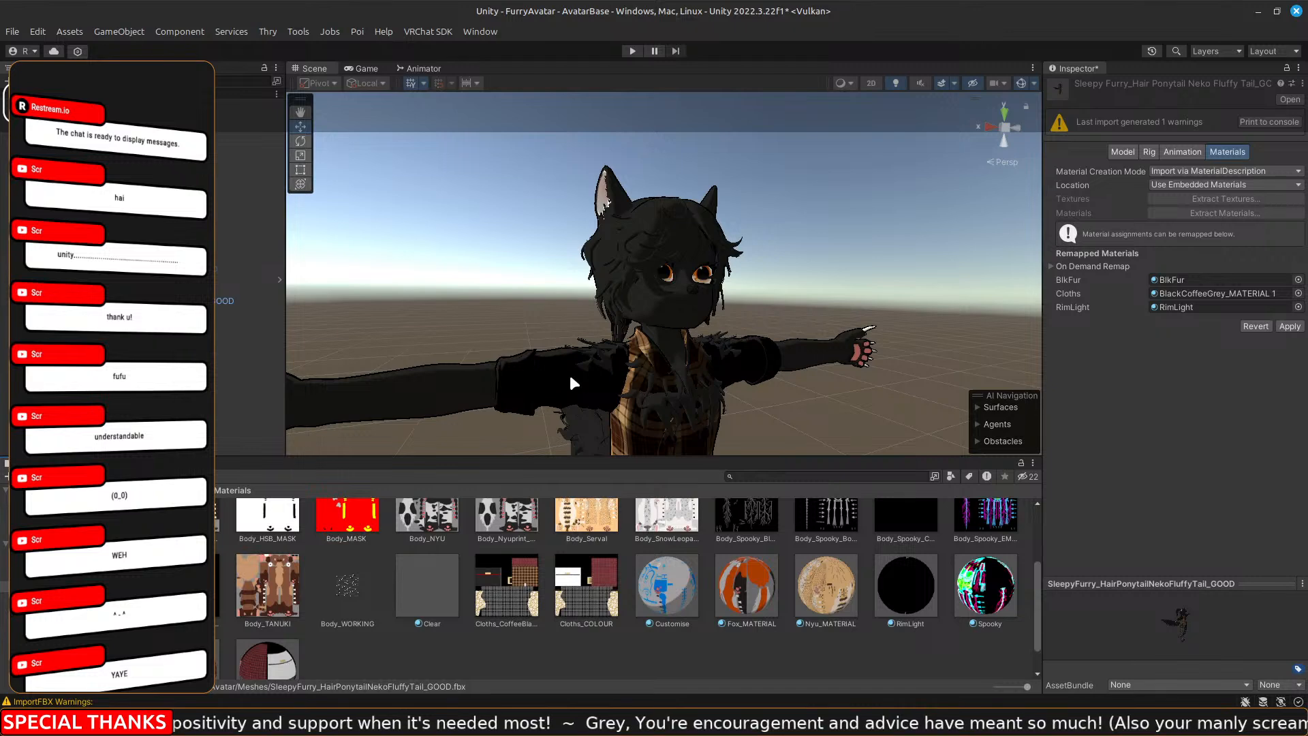
Examine the avatar's body, clothing and tail in the scene from several angles.
right_drag(571, 379, 516, 244)
key(d)
key(w)
key(a)
key(w)
key(d)
key(s)
key(a)
key(d)
key(s)
key(d)
key(w)
key(a)
key(w)
key(a)
key(a)
key(w)
key(a)
right_drag(496, 309, 320, 330)
key(s)
key(s)
key(d)
key(s)
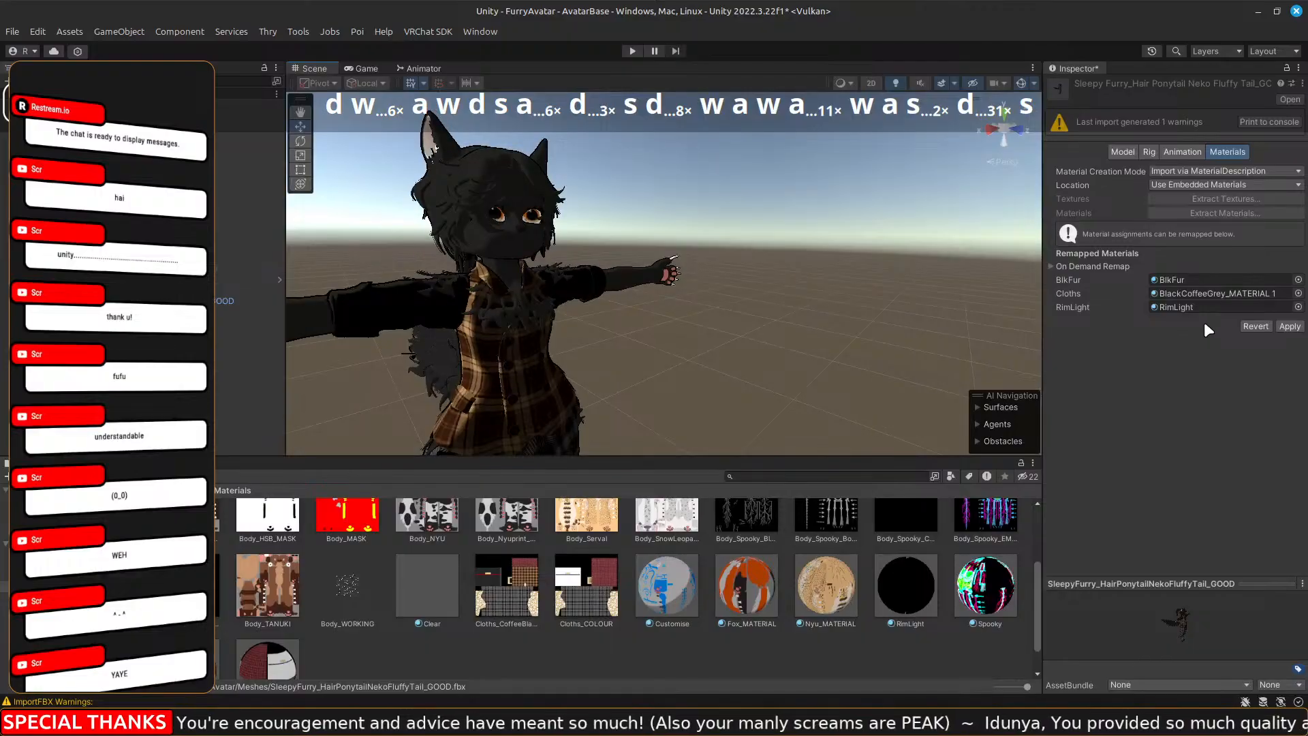
Apply the material remapping and inspect the avatar's face and ponytail up close.
click(1297, 328)
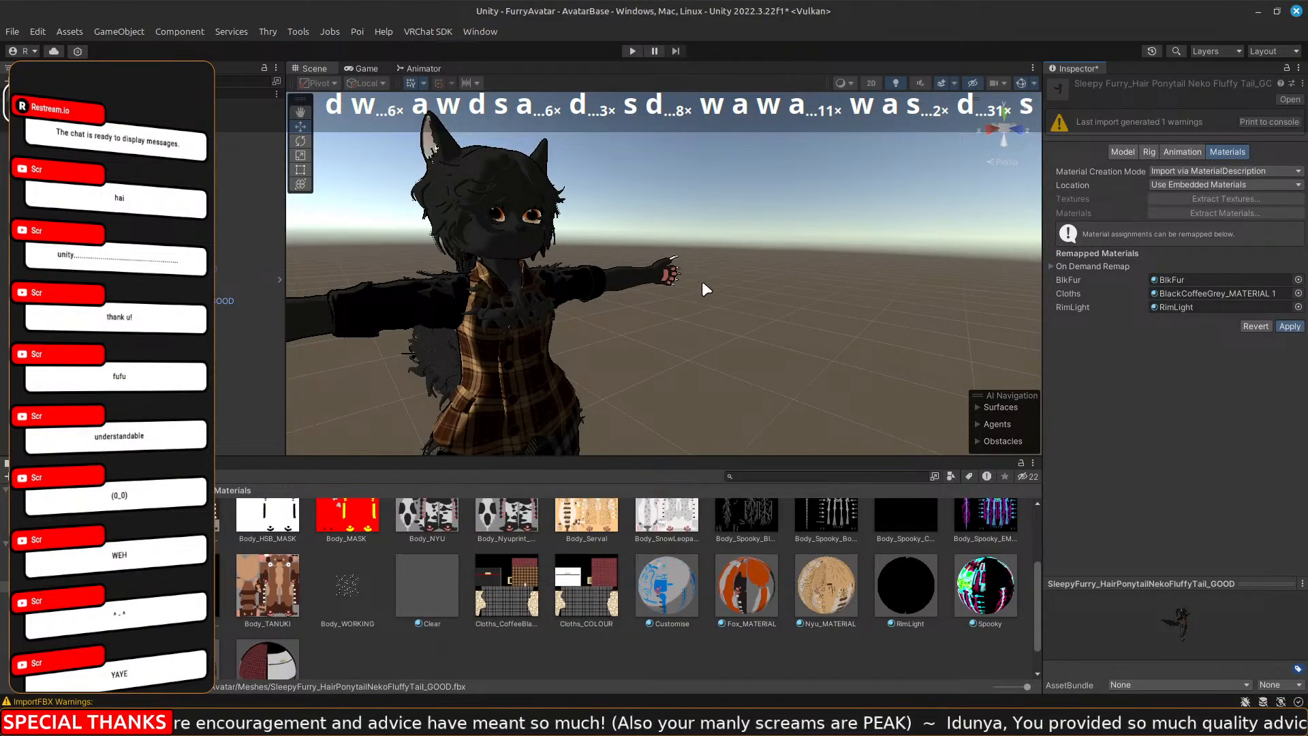
right_drag(660, 284, 561, 263)
key(w)
key(d)
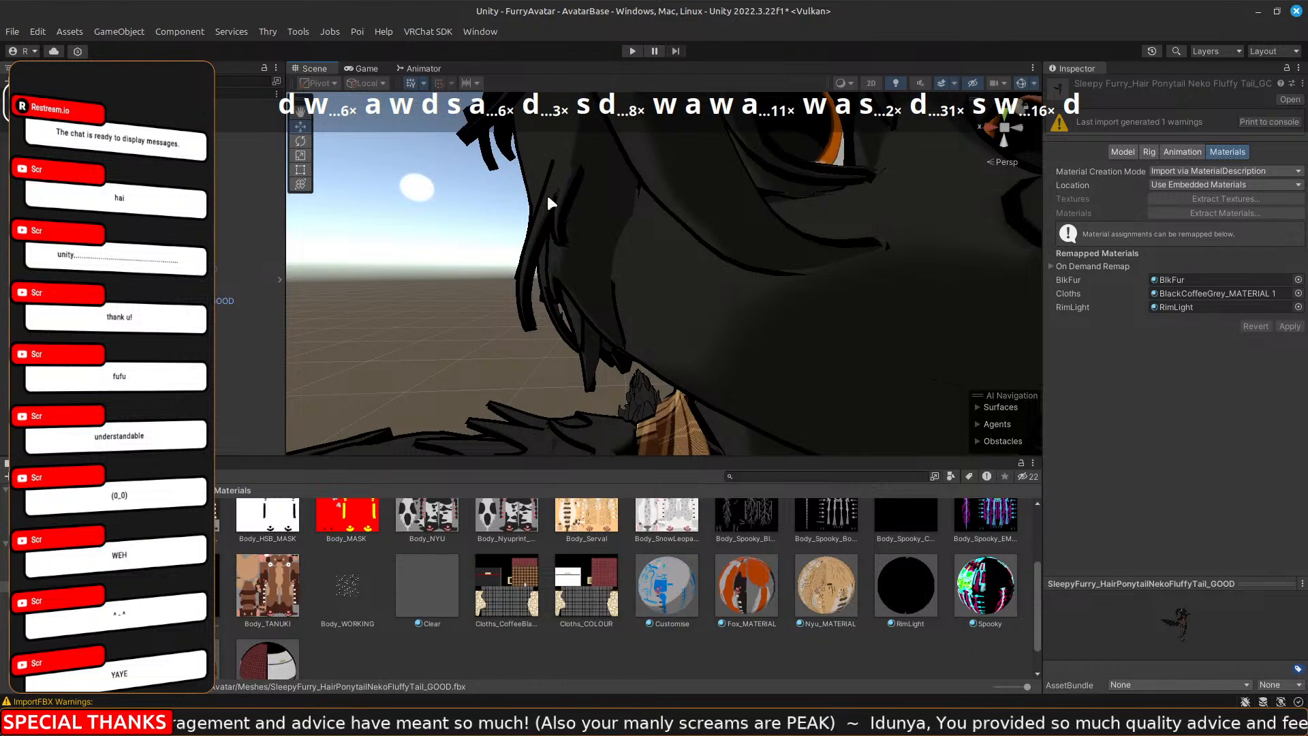
right_drag(448, 366, 639, 322)
key(a)
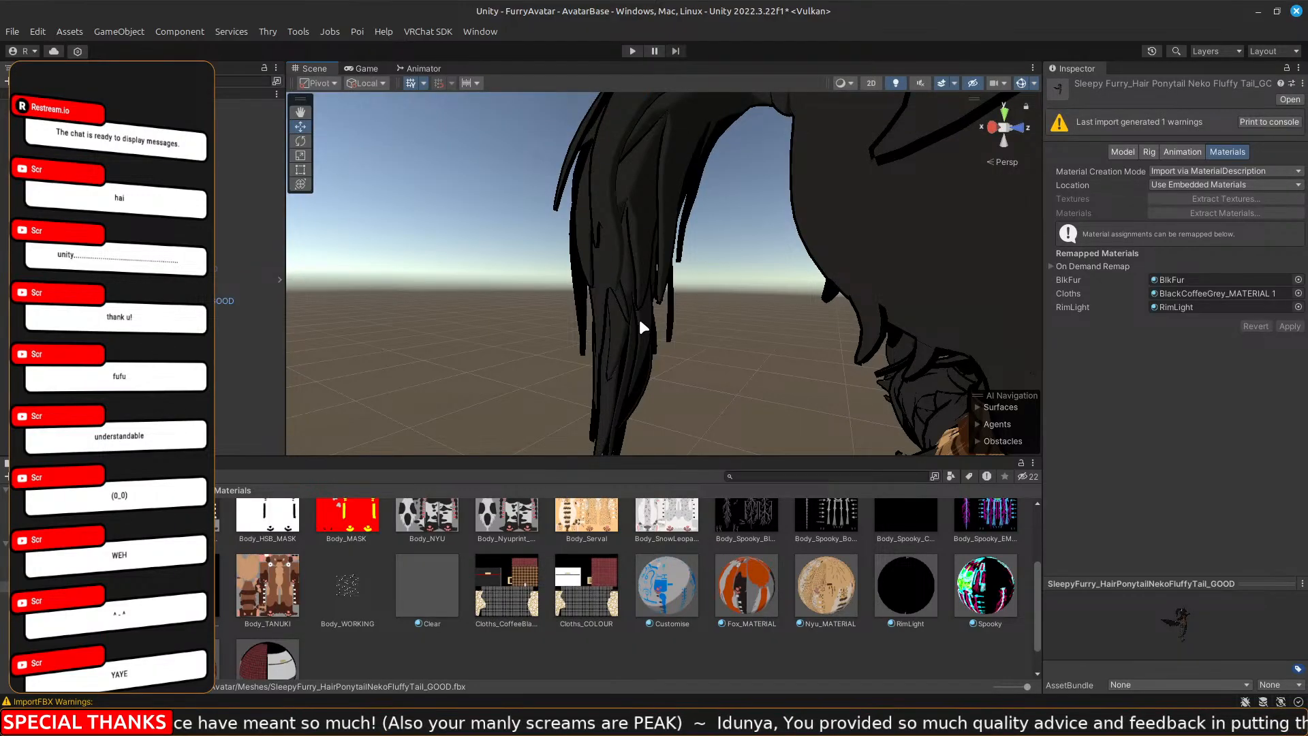
key(s)
right_drag(795, 267, 709, 231)
key(d)
key(a)
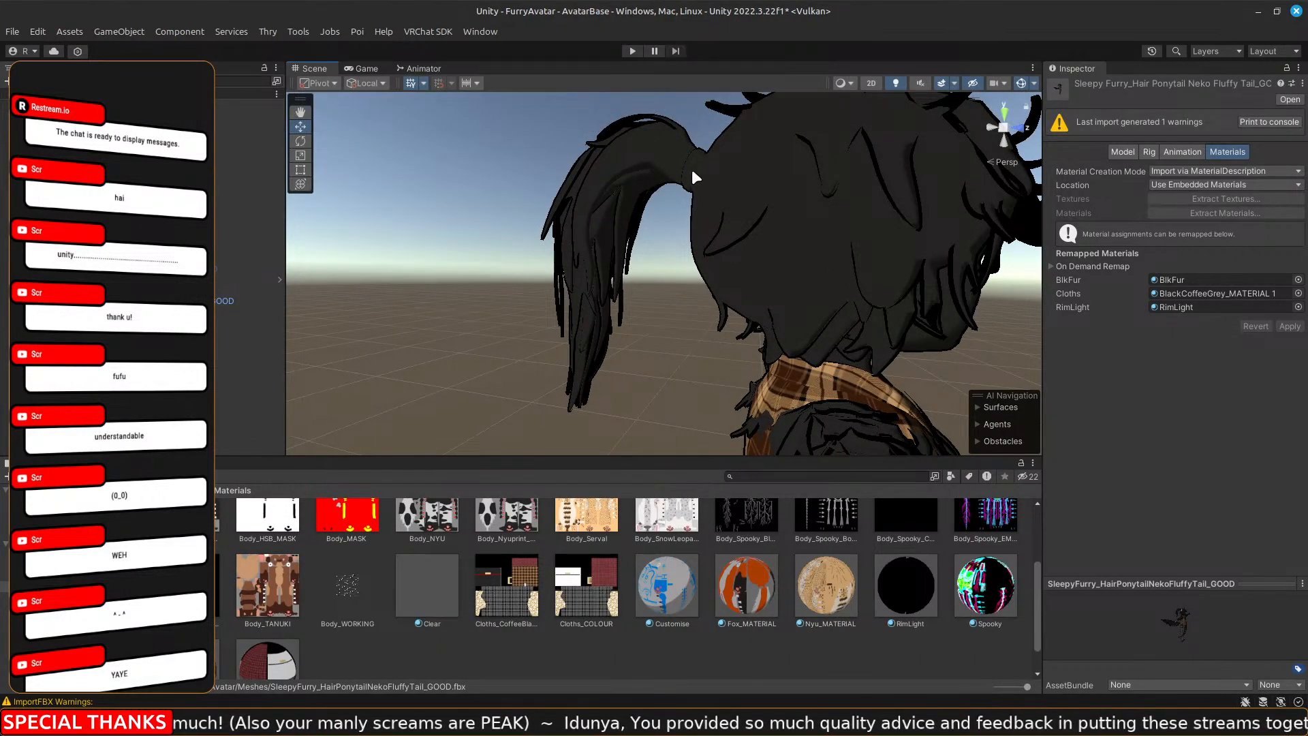
Examine the avatar's head, hair outlines and outfit from the side, up close and from the front.
key(d)
right_drag(866, 385, 475, 315)
key(s)
key(s)
key(w)
key(d)
key(w)
key(d)
key(w)
key(s)
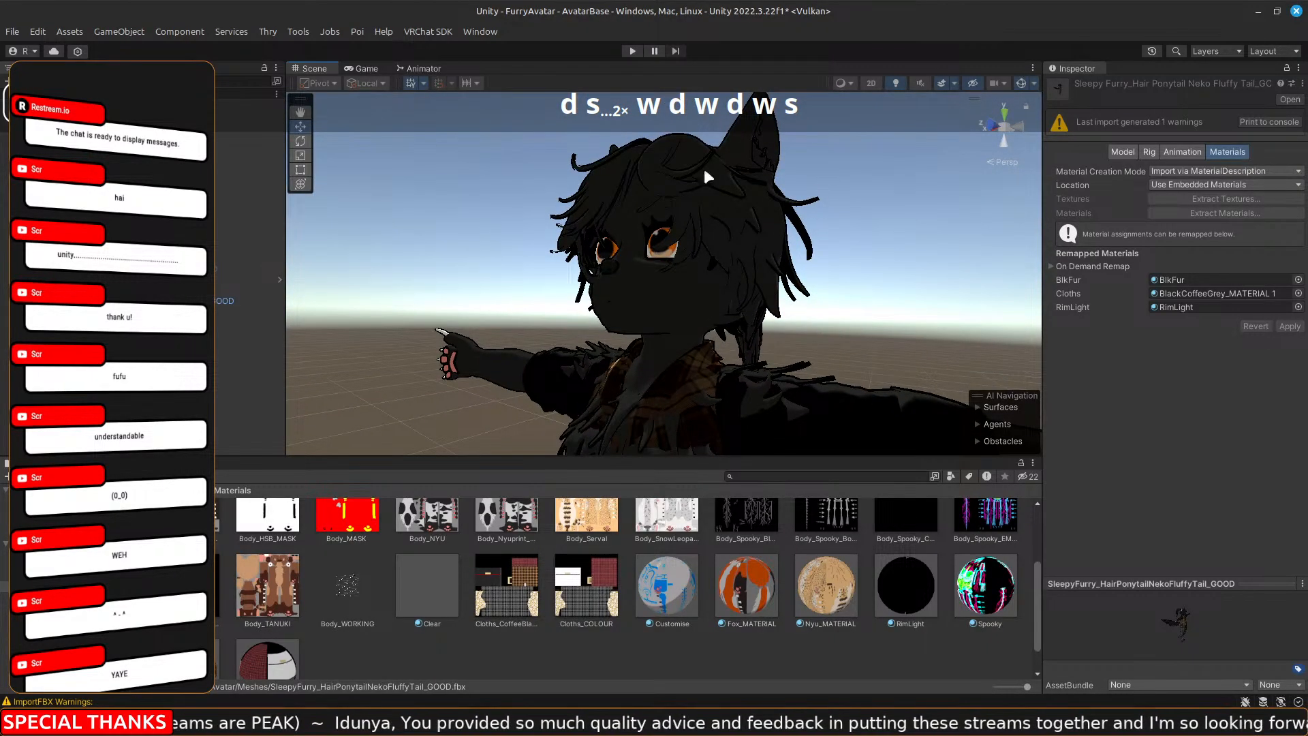
right_drag(588, 332, 852, 285)
key(d)
key(w)
key(shift)
key(w)
key(s)
key(a)
key(d)
key(s)
right_drag(783, 263, 1024, 319)
key(a)
key(s)
key(a)
key(w)
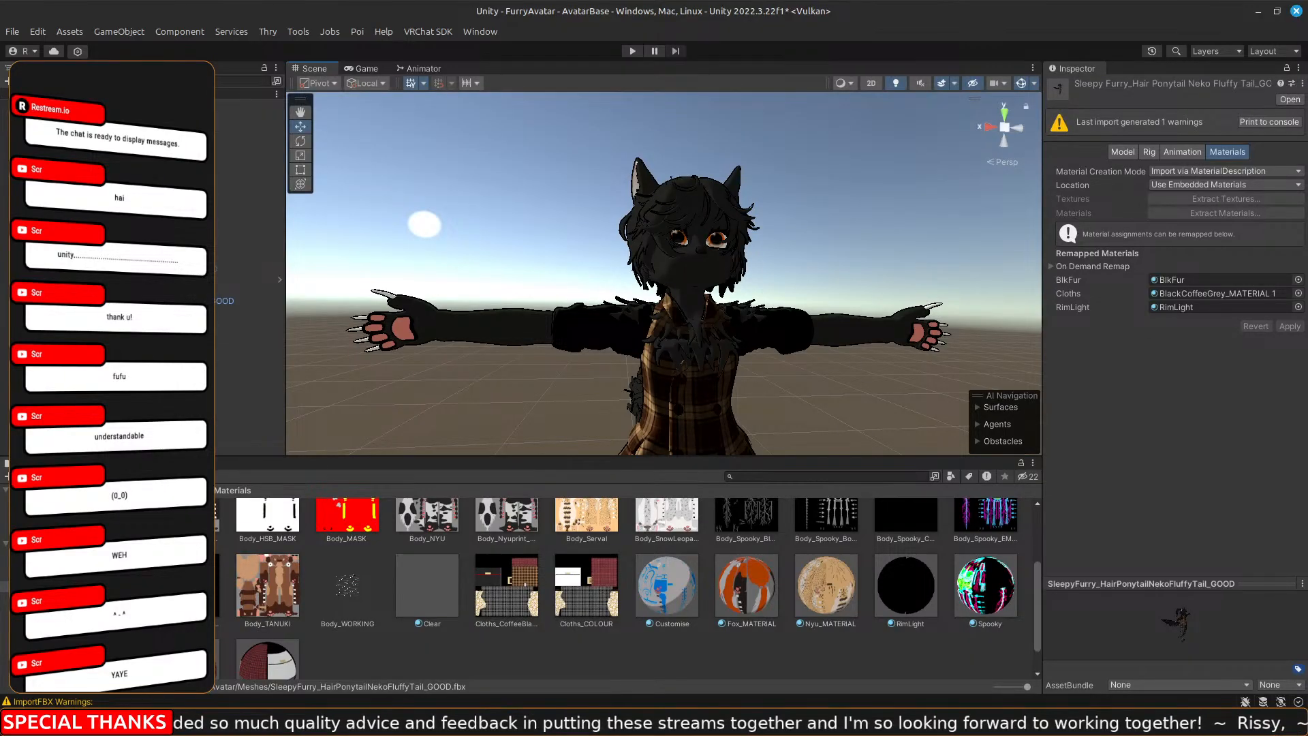
Tick Blk Fur, Cloths, Rimlight and Apply under Materials in the AVATAR DEV checklist and review the remaining items.
drag(1307, 80, 1112, 81)
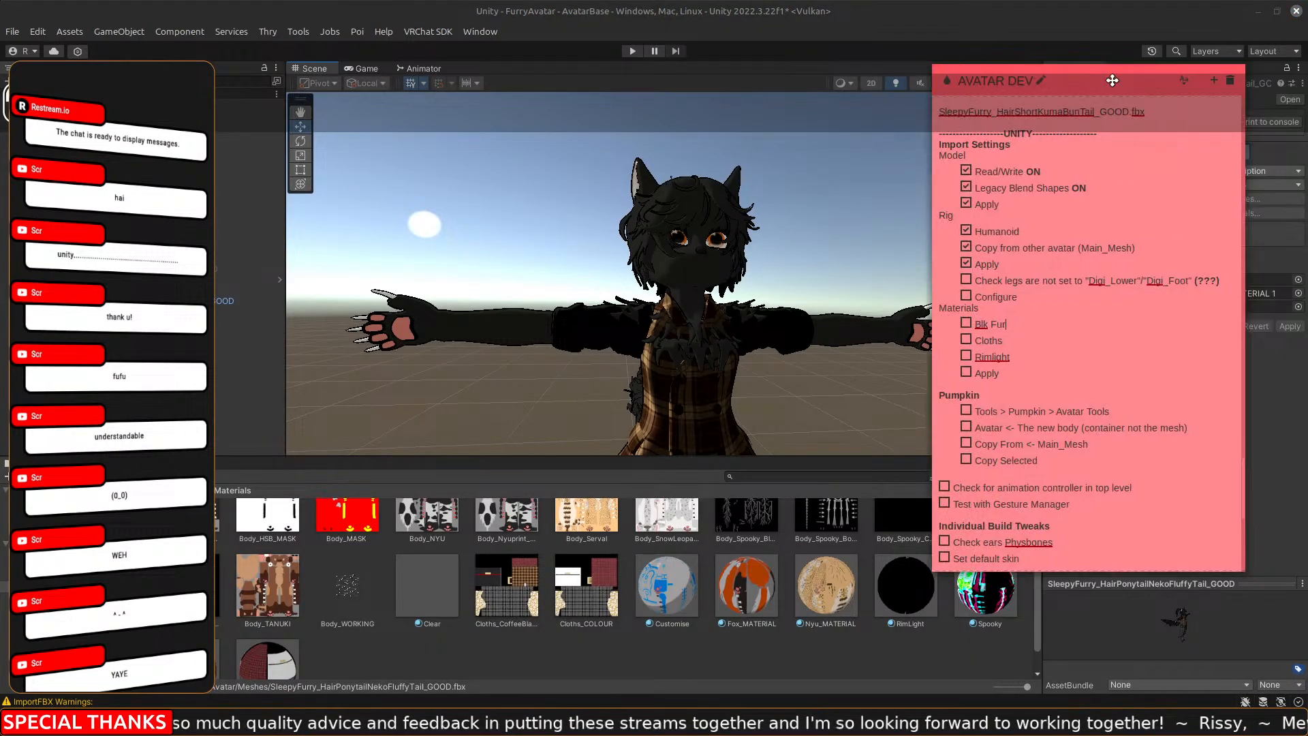
click(966, 323)
click(966, 339)
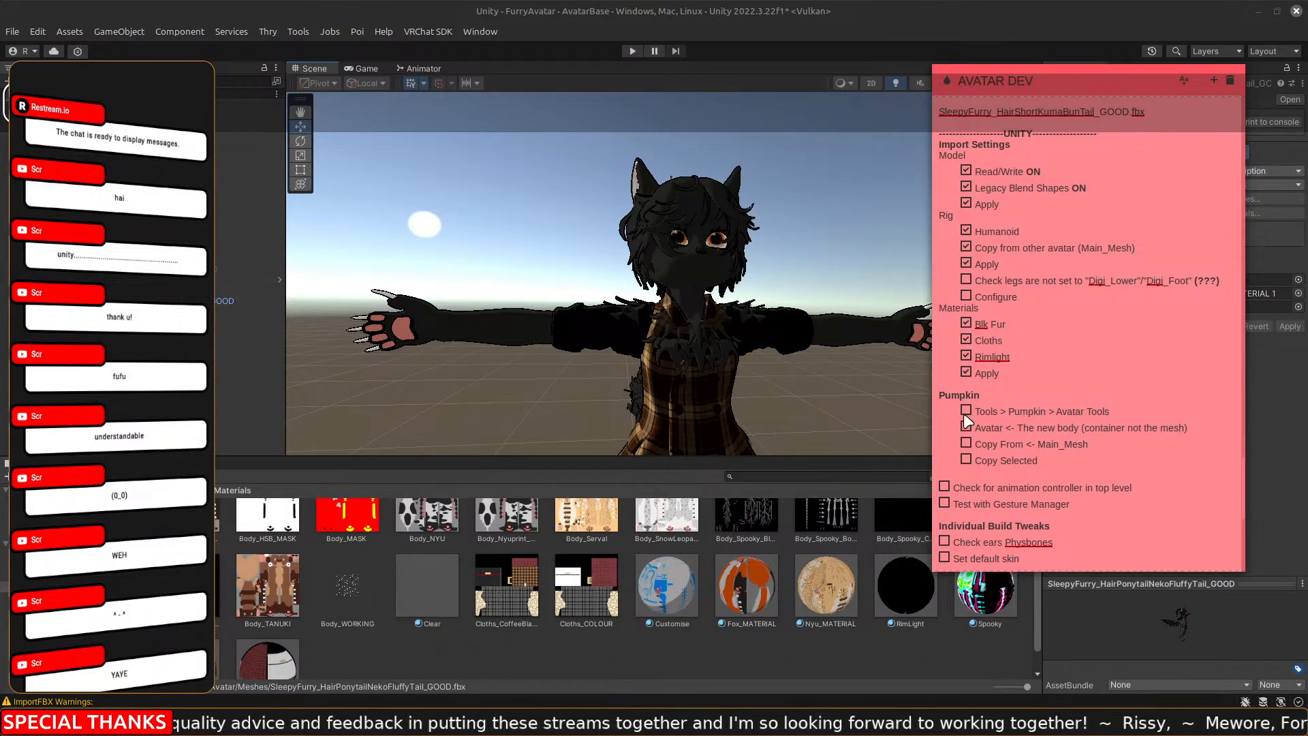
scroll(1061, 418, down, 2)
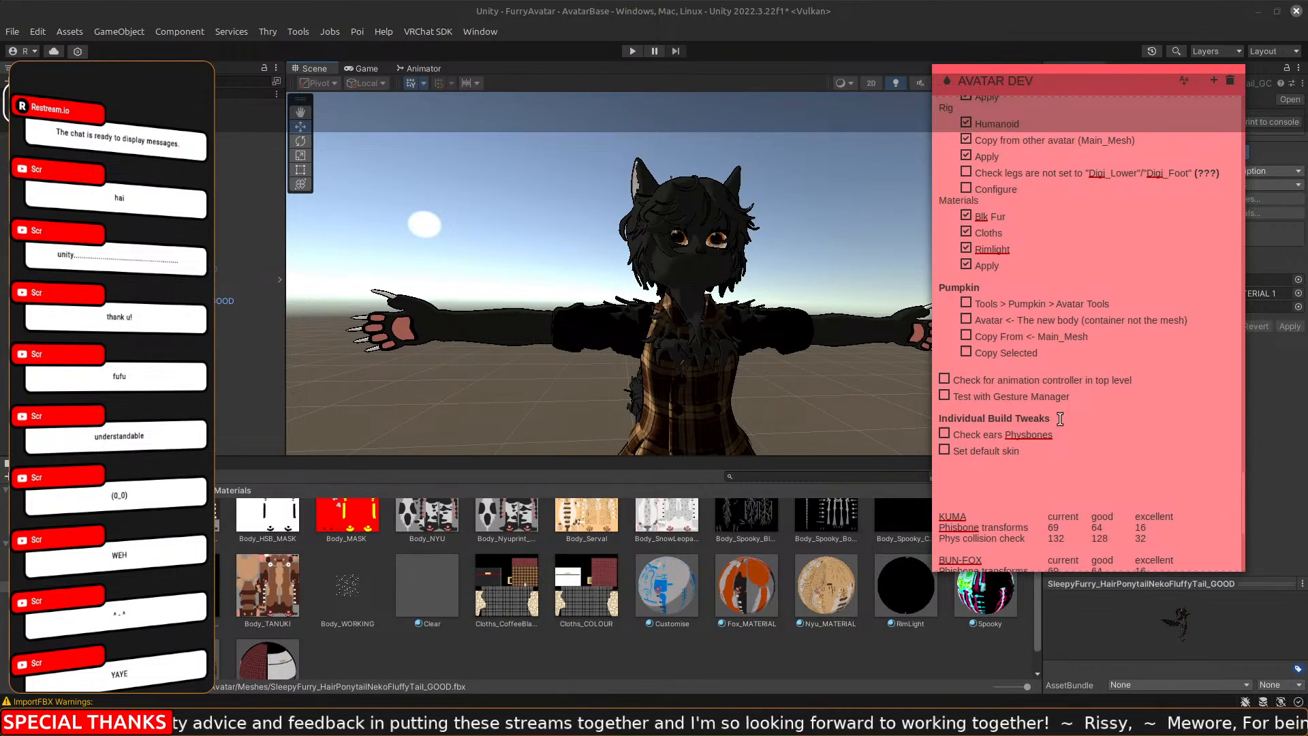
scroll(1060, 418, down, 1)
scroll(1060, 419, up, 2)
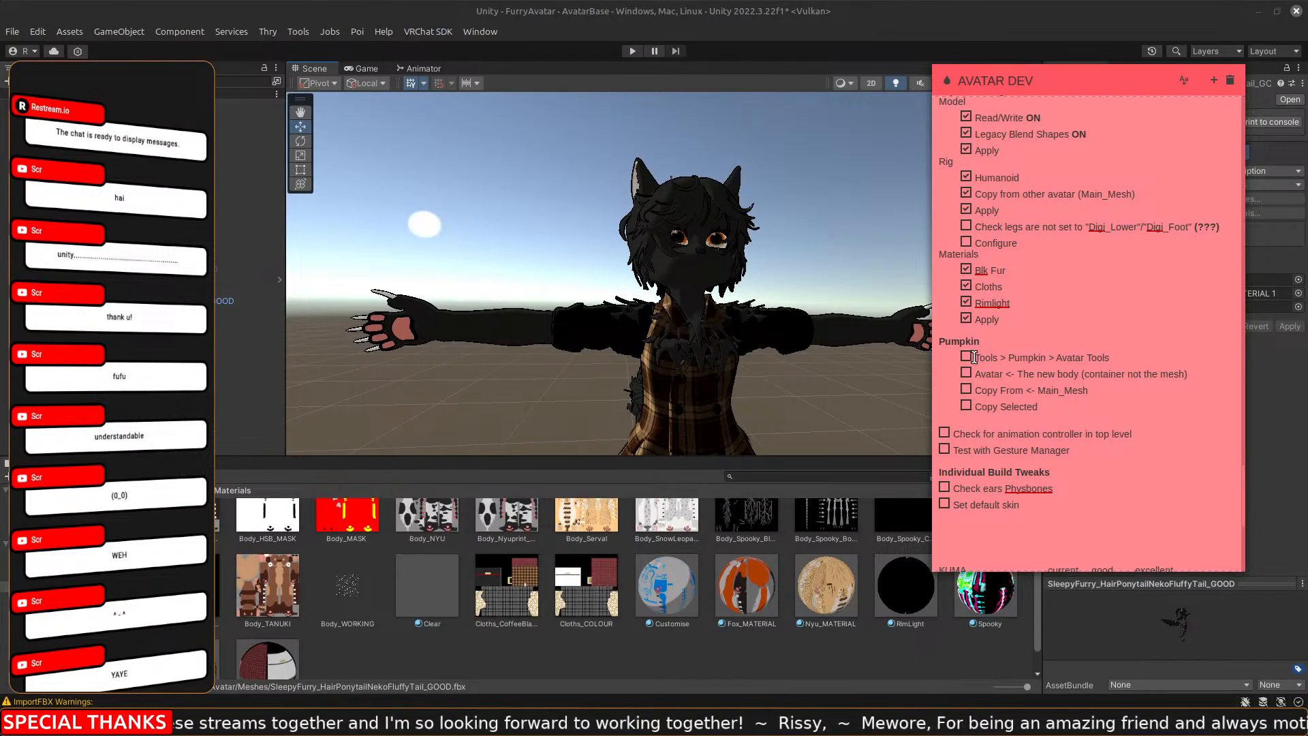
Open Pumkin's Avatar Tools in Unity and set SleepyFurry_HairPonytailNekoFluffyTail_GOOD from the scene as the avatar.
click(1002, 14)
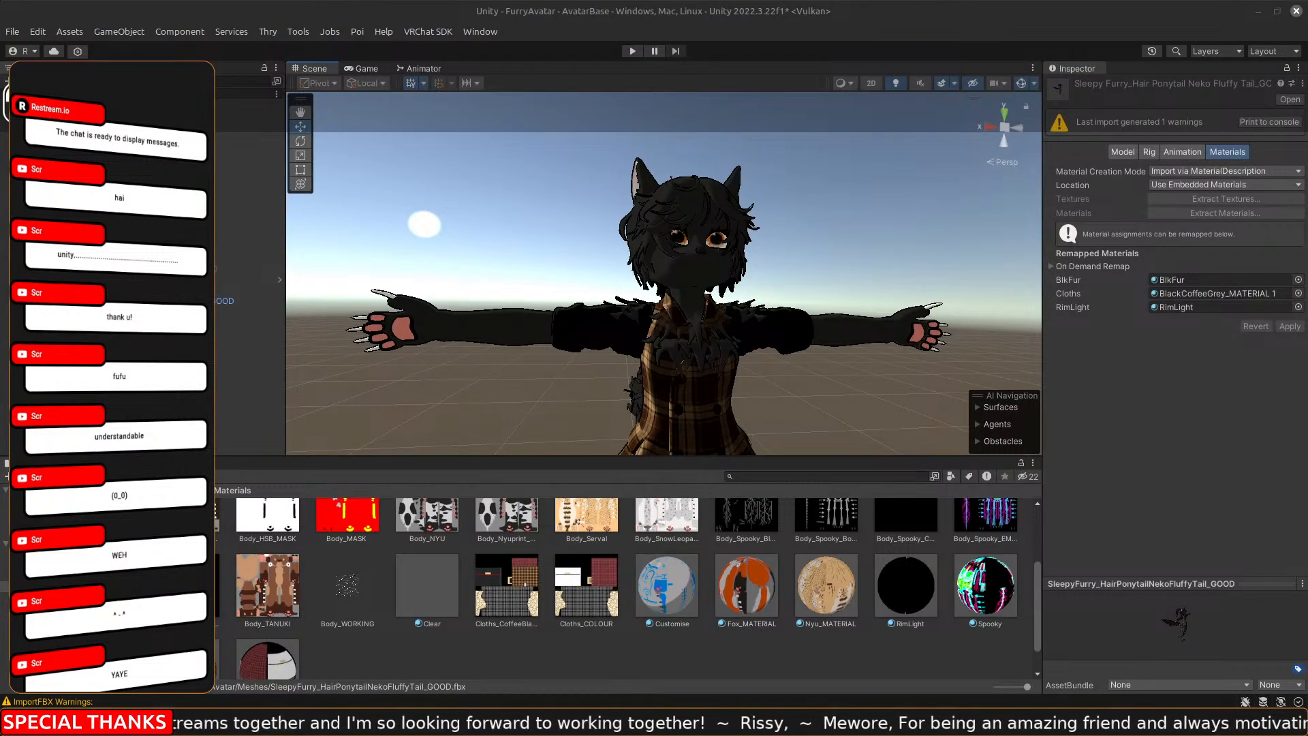
click(294, 32)
mouse_move(347, 75)
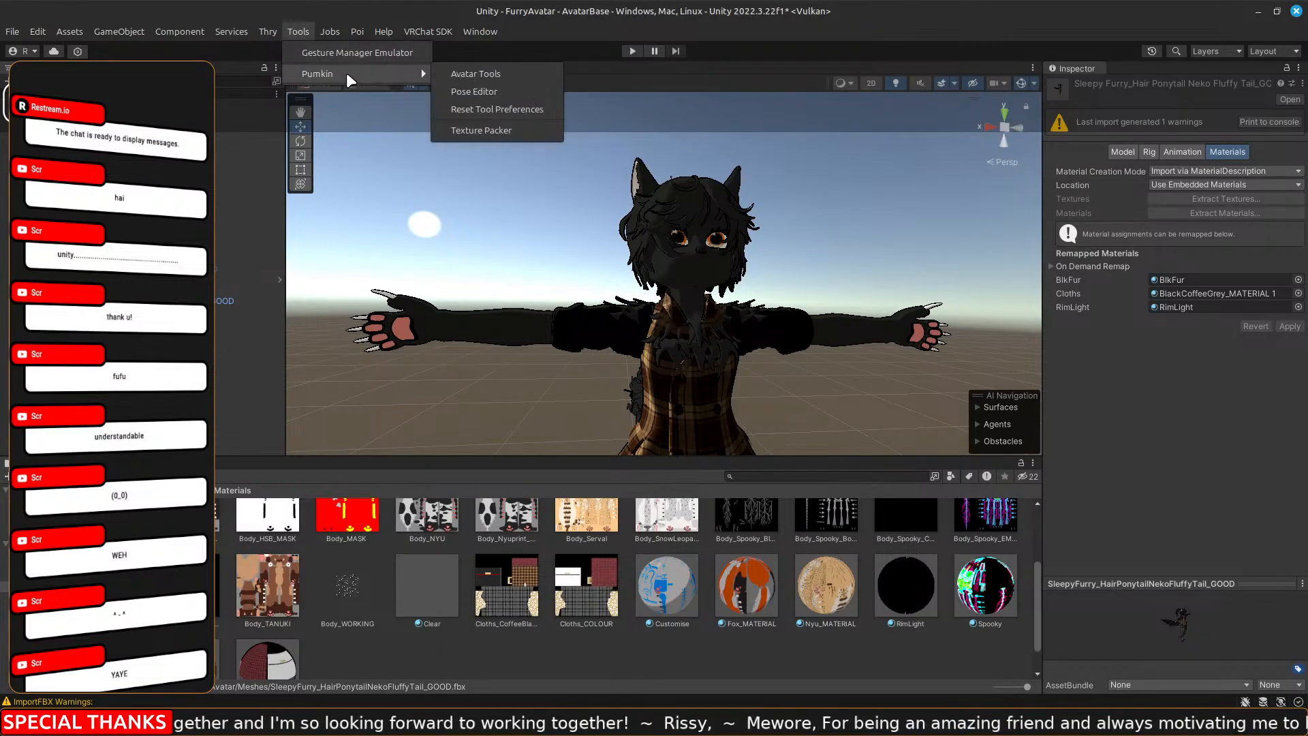
click(498, 75)
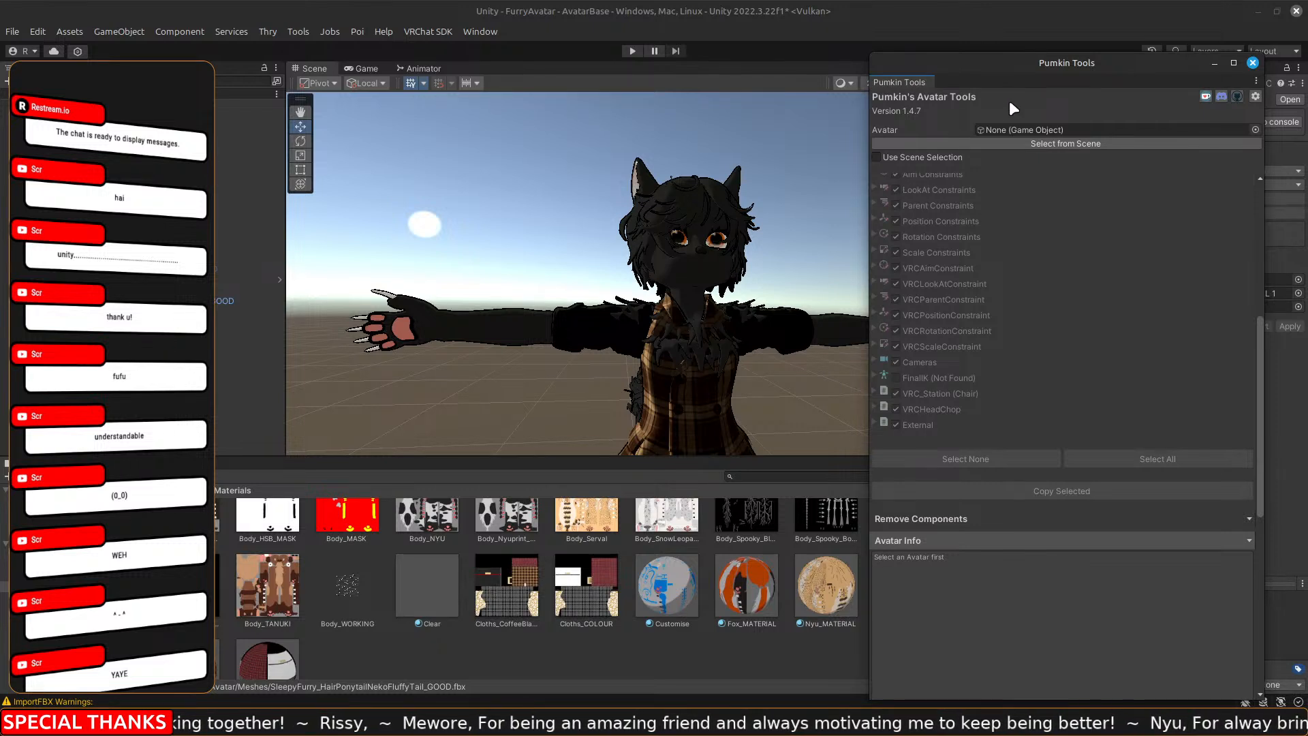
scroll(1080, 273, up, 10)
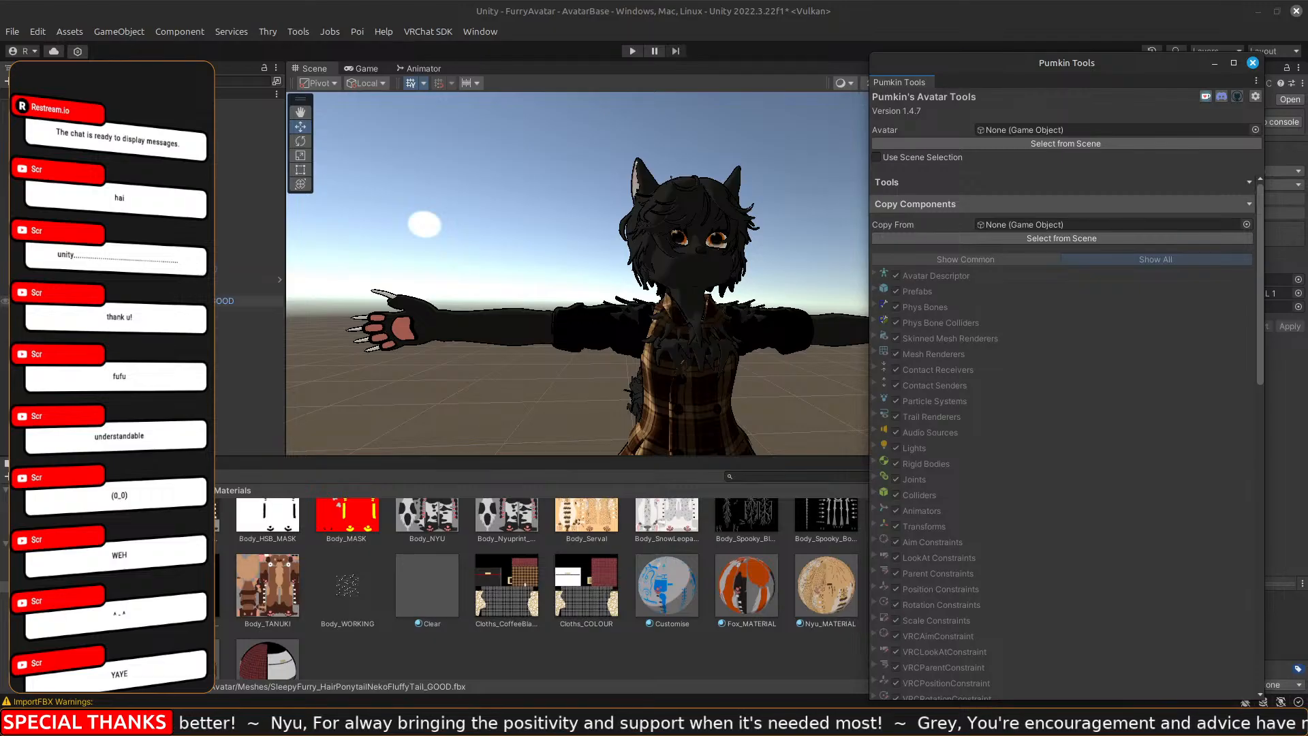
drag(257, 300, 1021, 126)
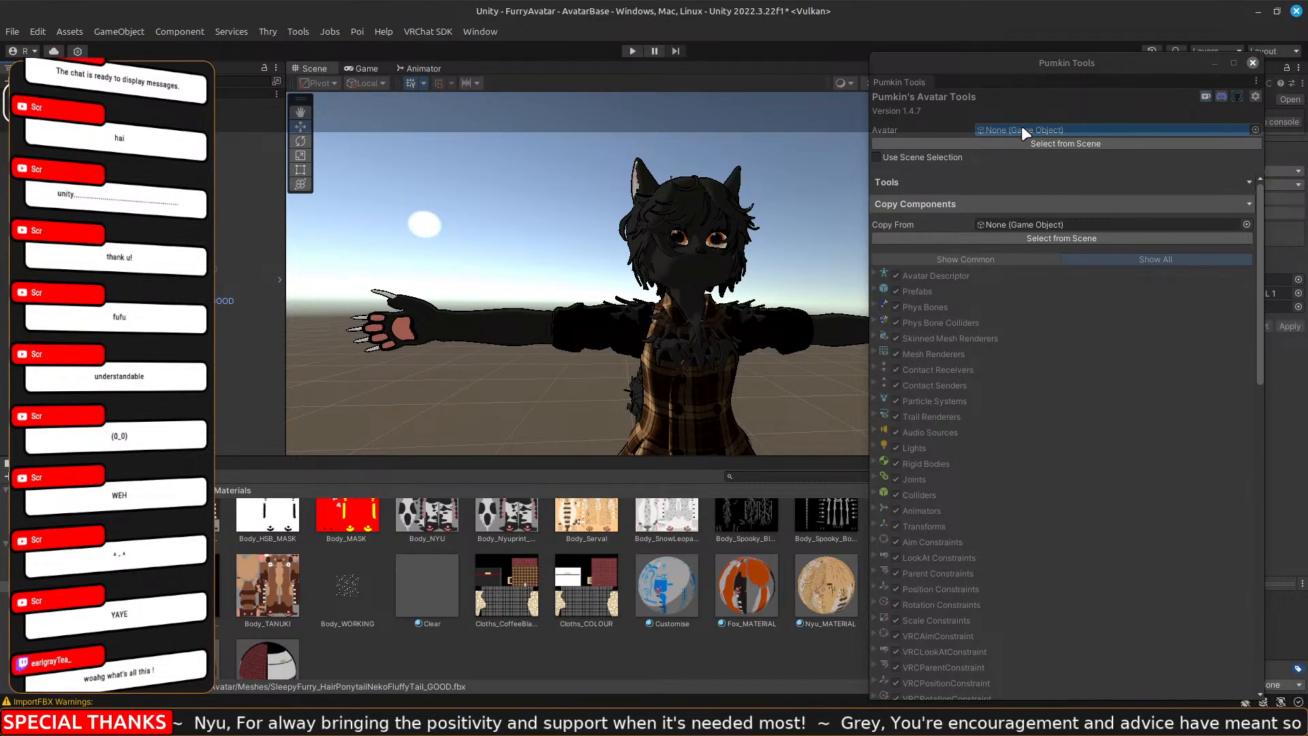
drag(254, 300, 1020, 125)
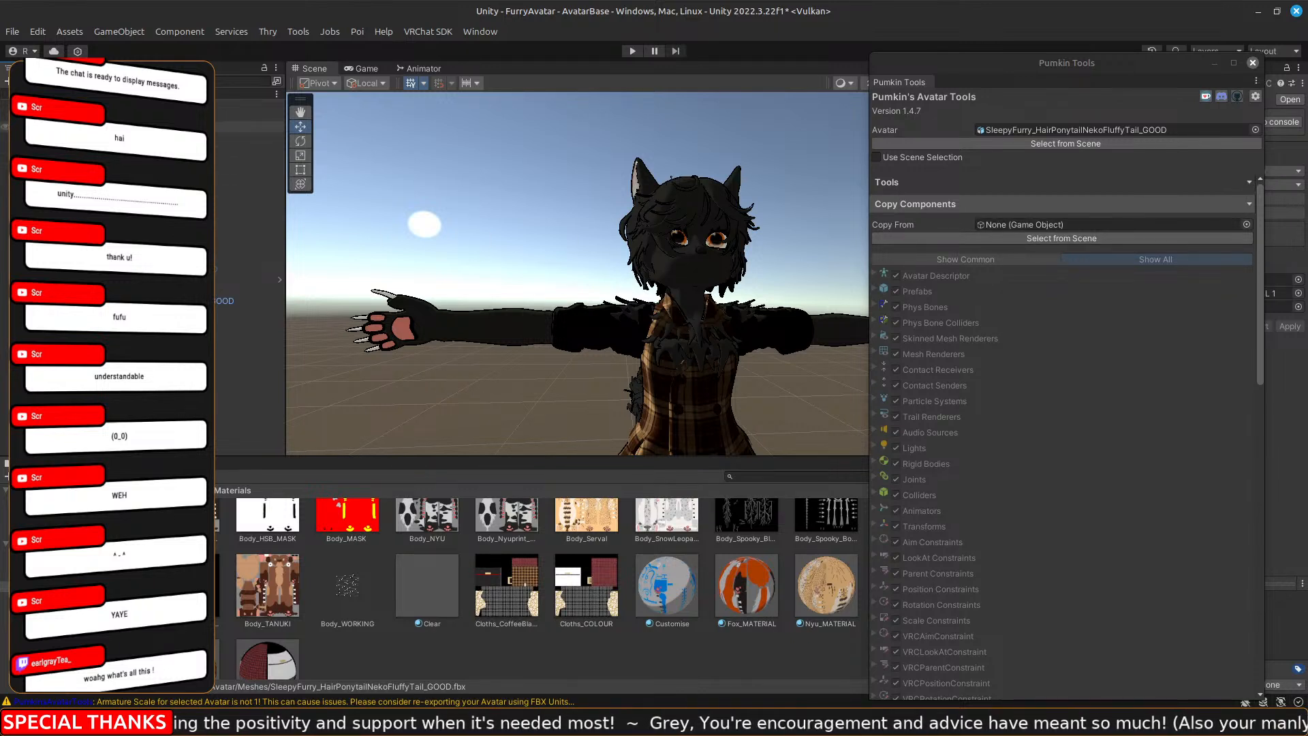
Copy all selected component types from the Main_Mesh avatar onto the ponytail avatar and close Pumkin Tools.
drag(248, 132, 1043, 230)
scroll(958, 436, down, 4)
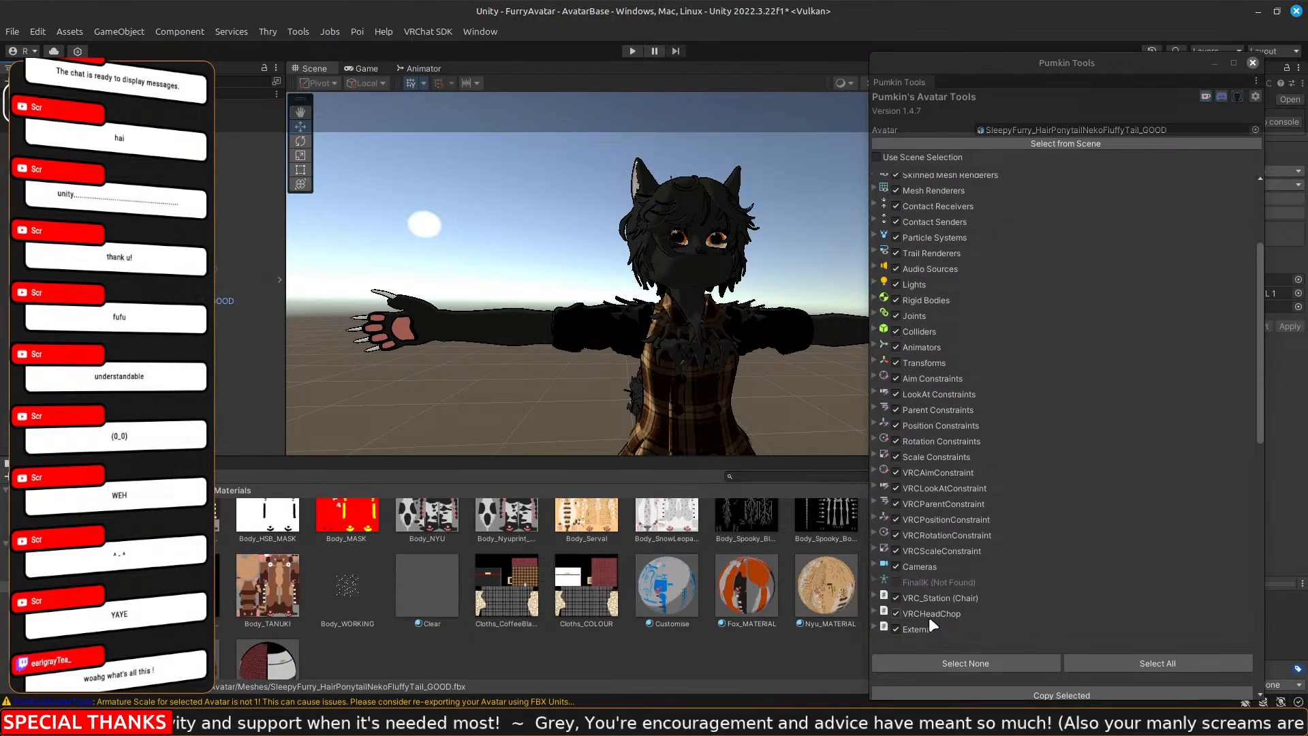
scroll(933, 641, down, 5)
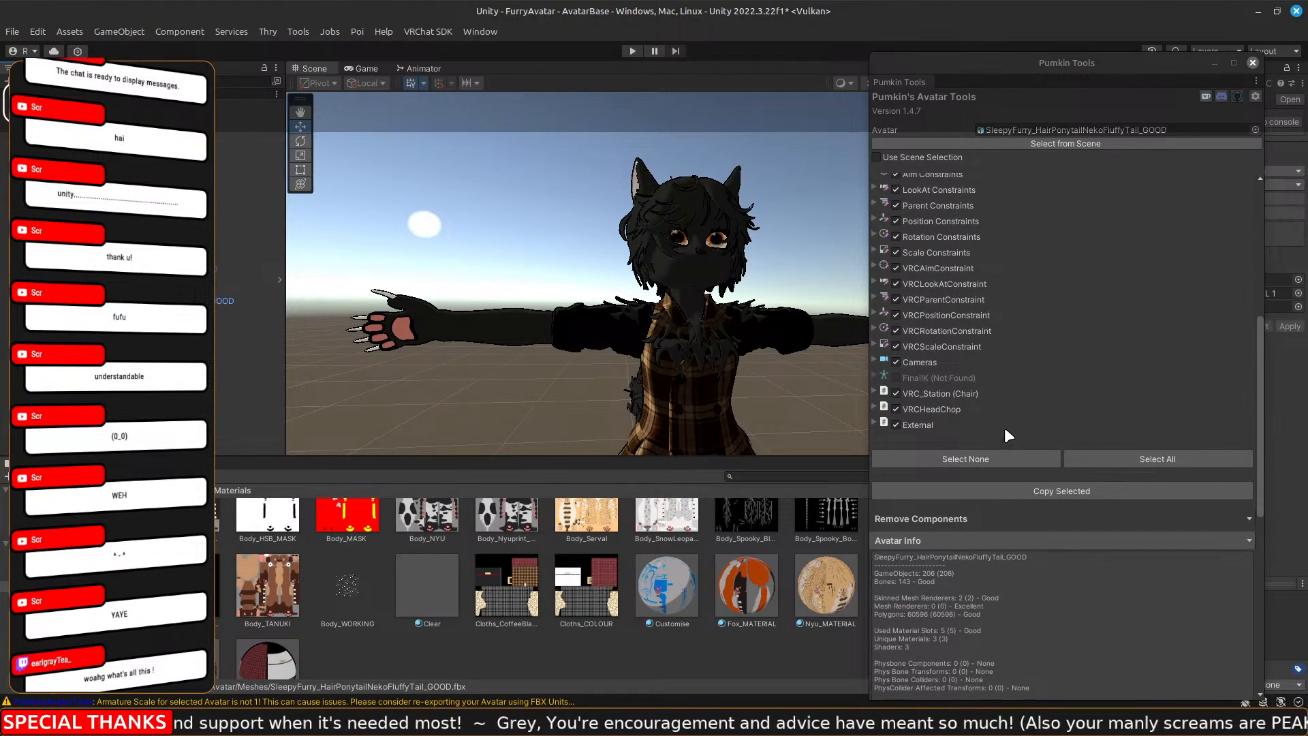
click(1020, 490)
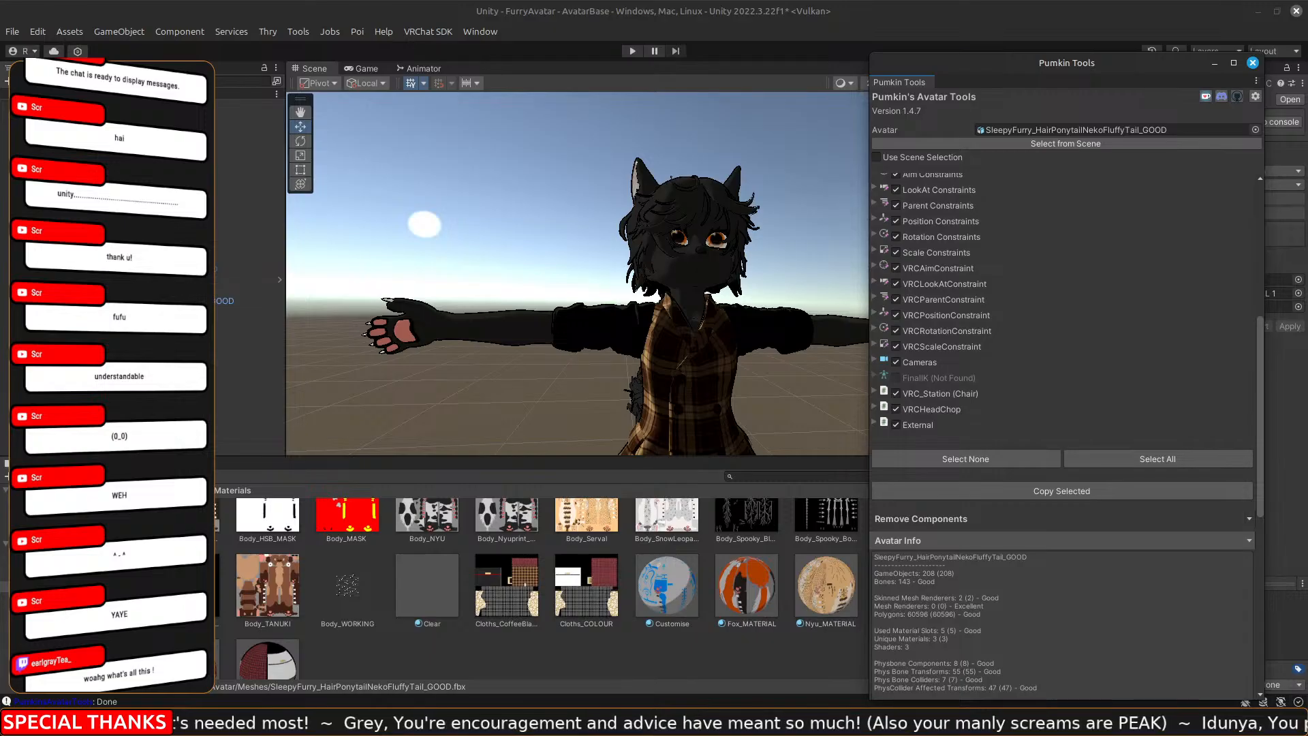
key(alt+Tab)
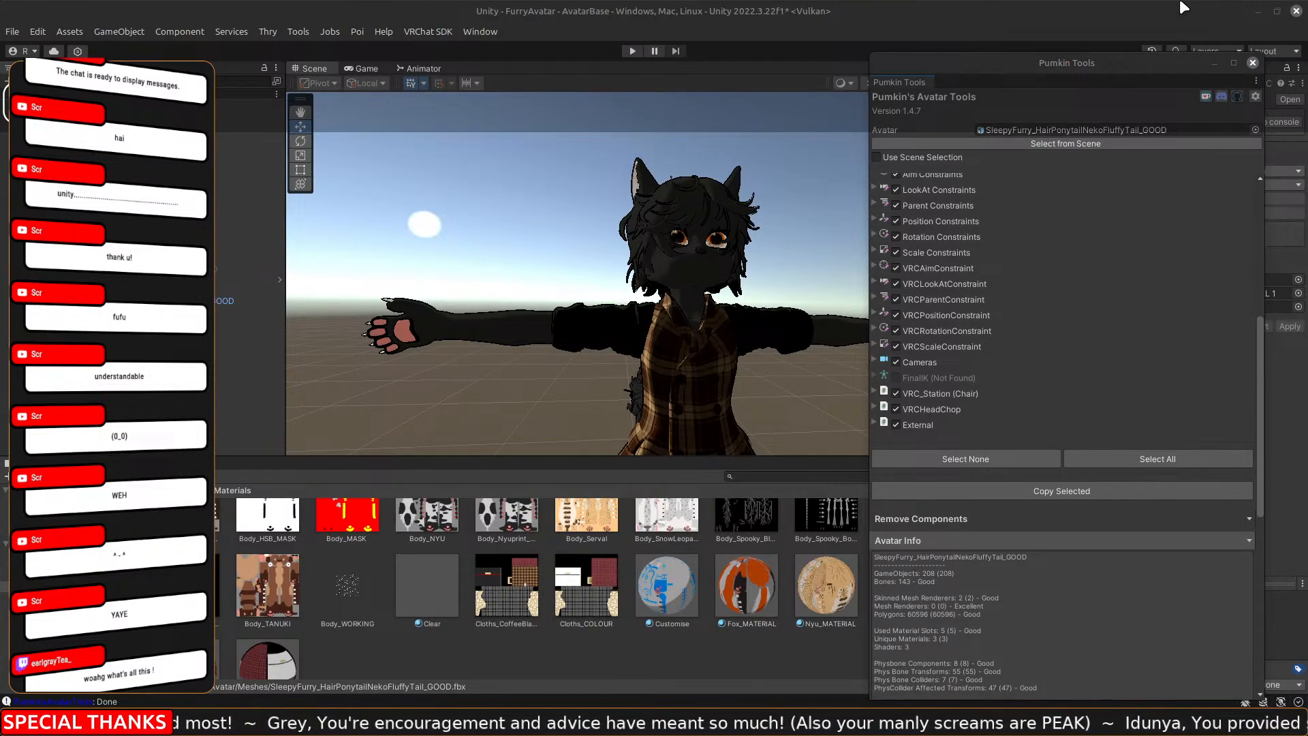
click(1252, 63)
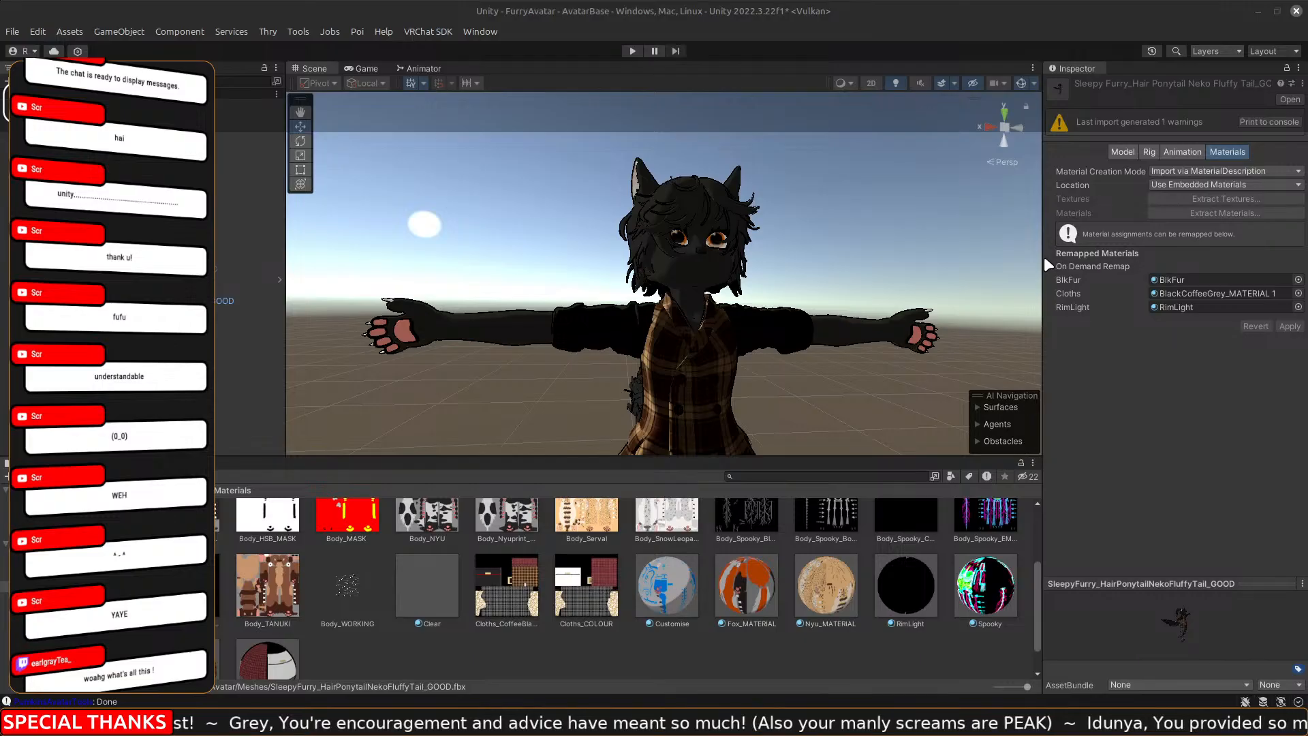
Inspect the components and VRC Avatar Descriptor settings on the ponytail avatar.
click(184, 300)
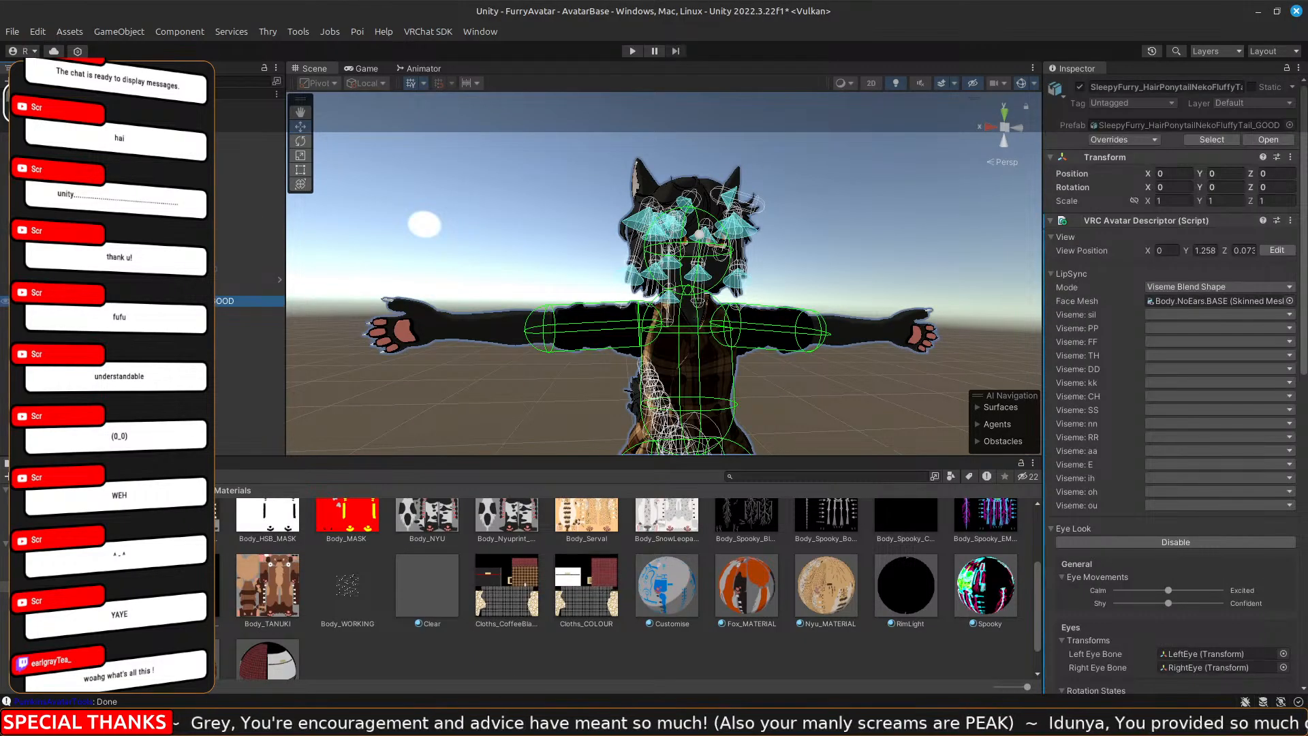
scroll(1129, 379, down, 15)
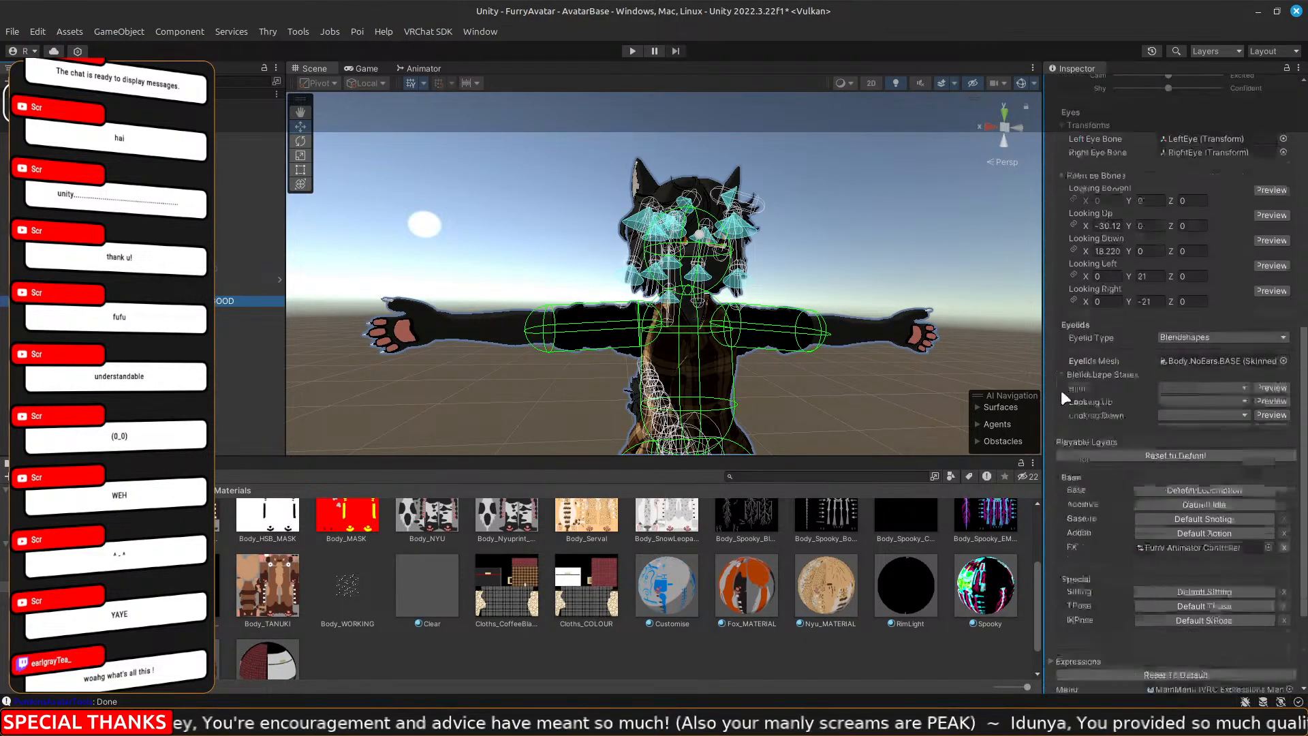
scroll(1090, 574, up, 7)
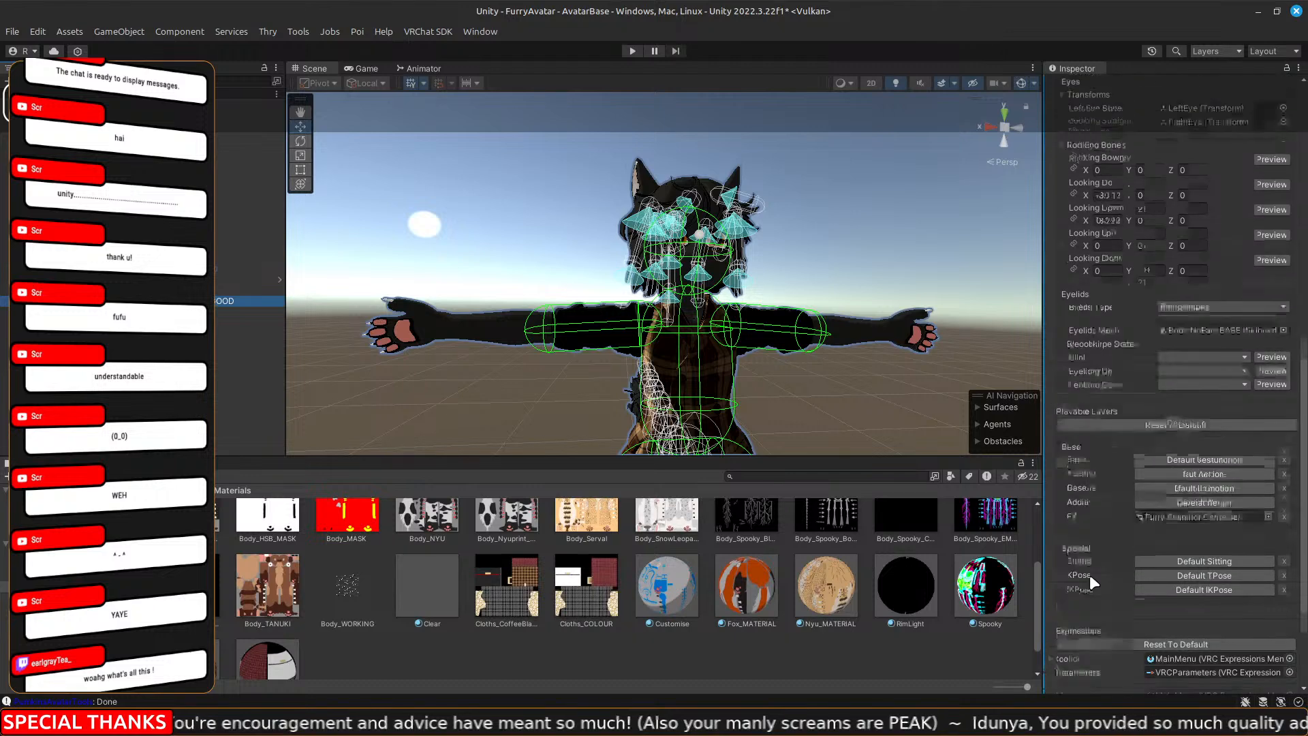
scroll(1089, 575, up, 11)
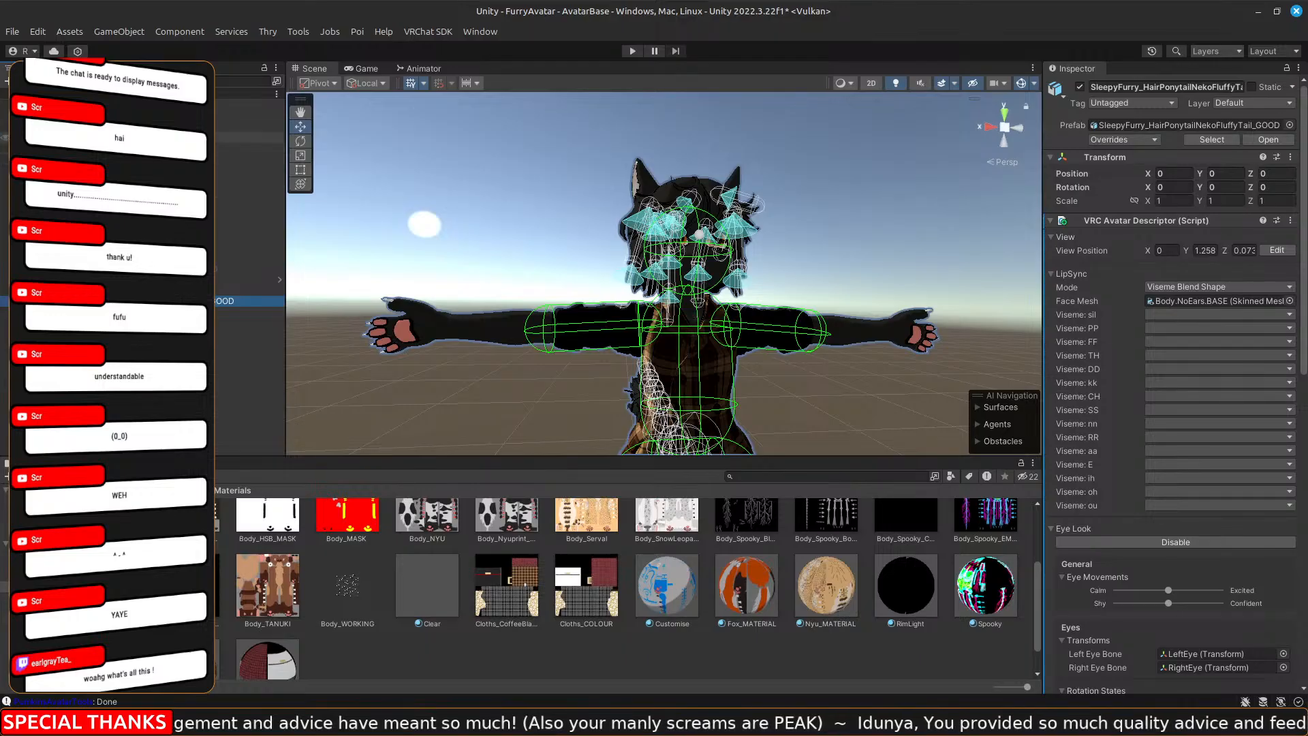
Copy the Animator component from Main_MESH.
click(170, 127)
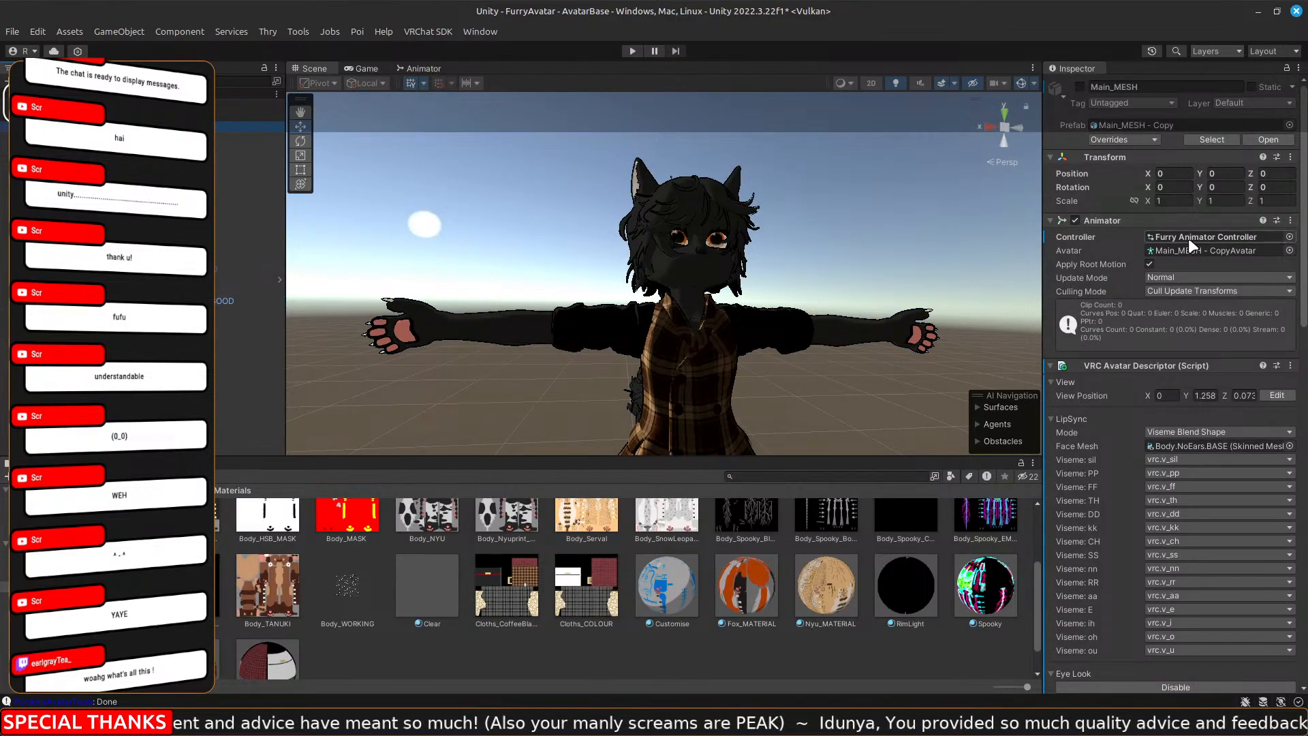
click(1290, 220)
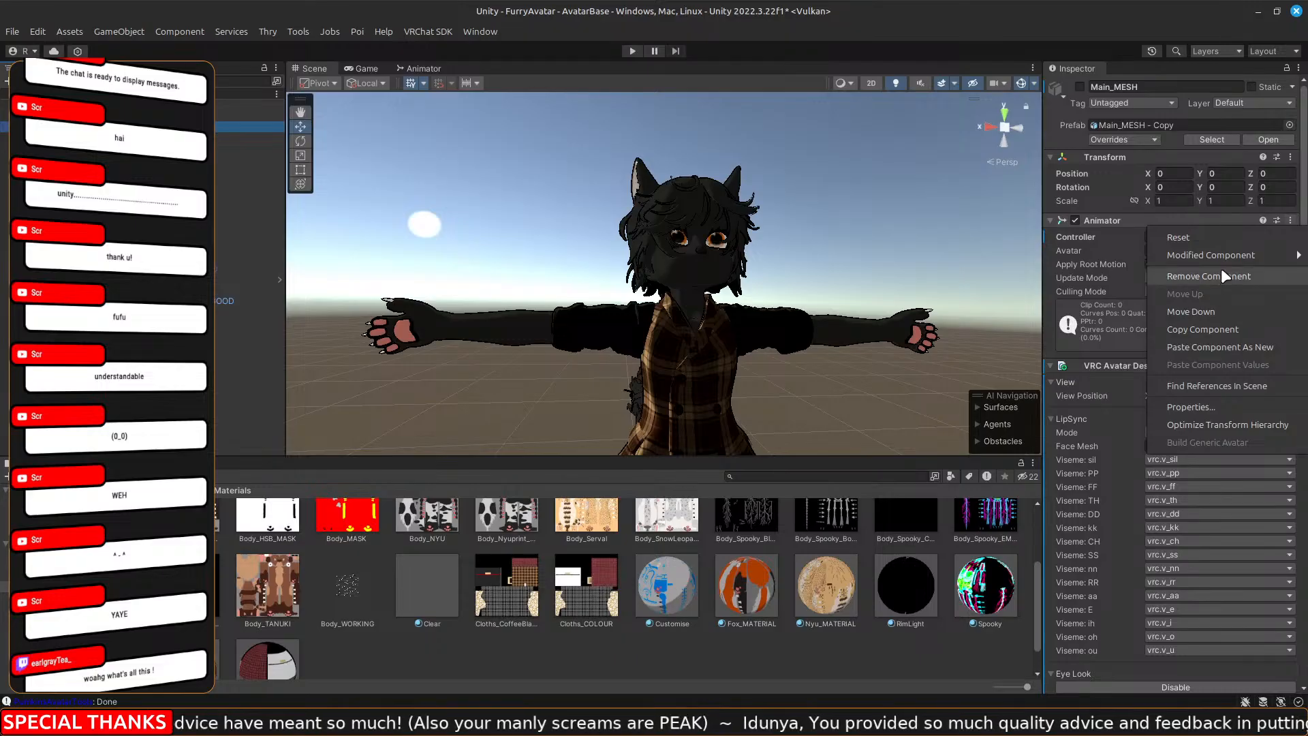
click(1225, 327)
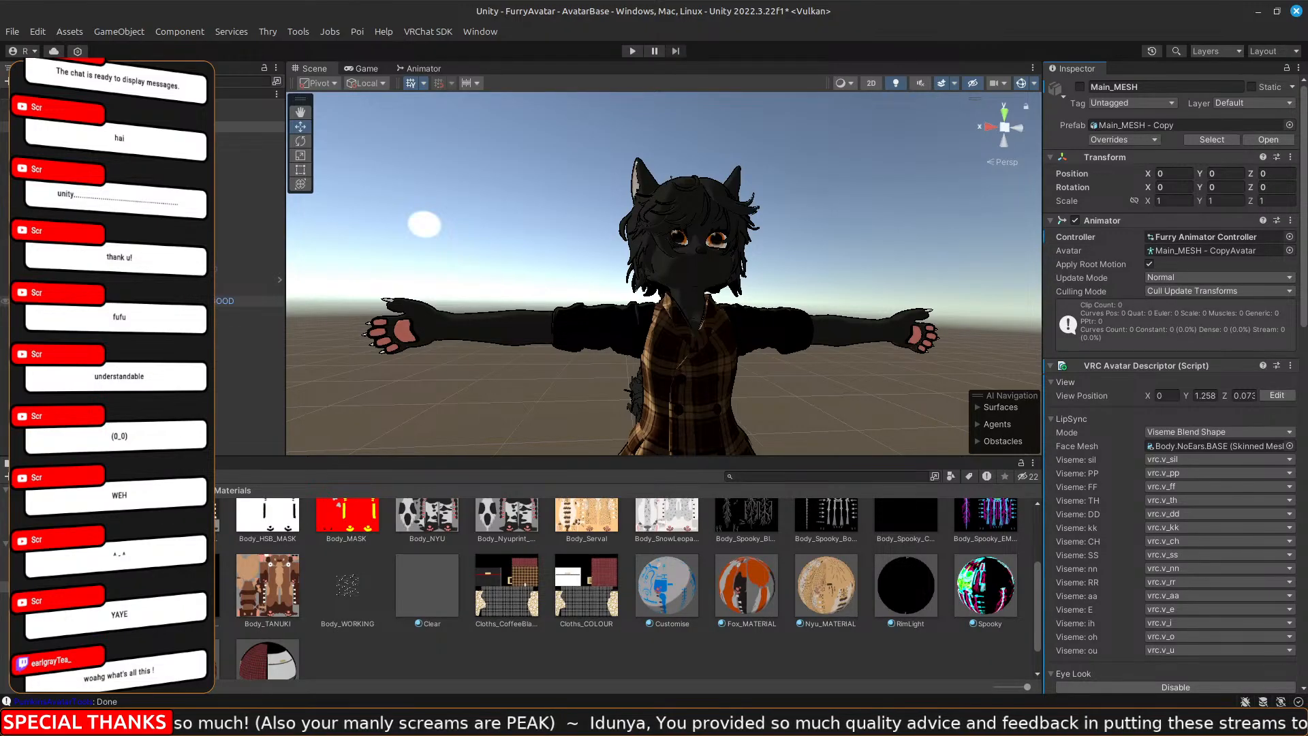
Add an Animator component to the ponytail avatar and paste the copied Main_MESH Animator values into it.
click(250, 301)
scroll(1157, 241, down, 10)
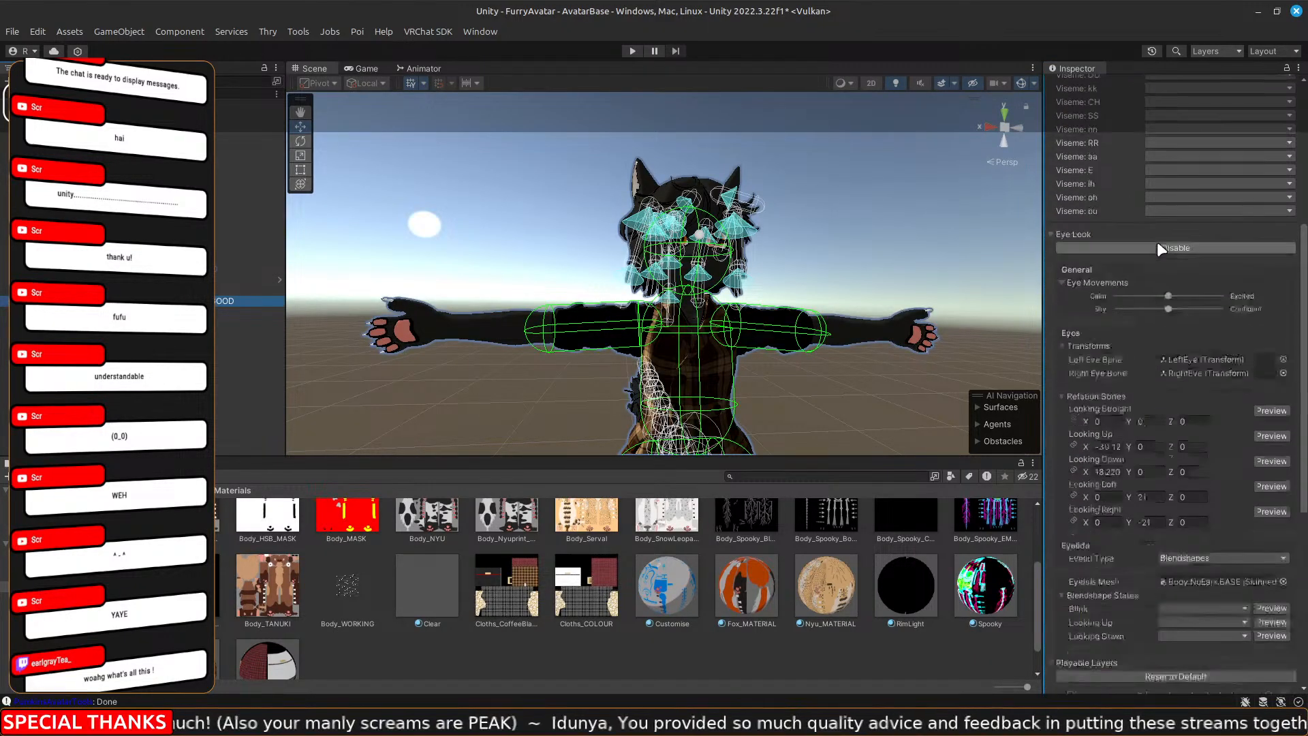
scroll(1157, 241, down, 10)
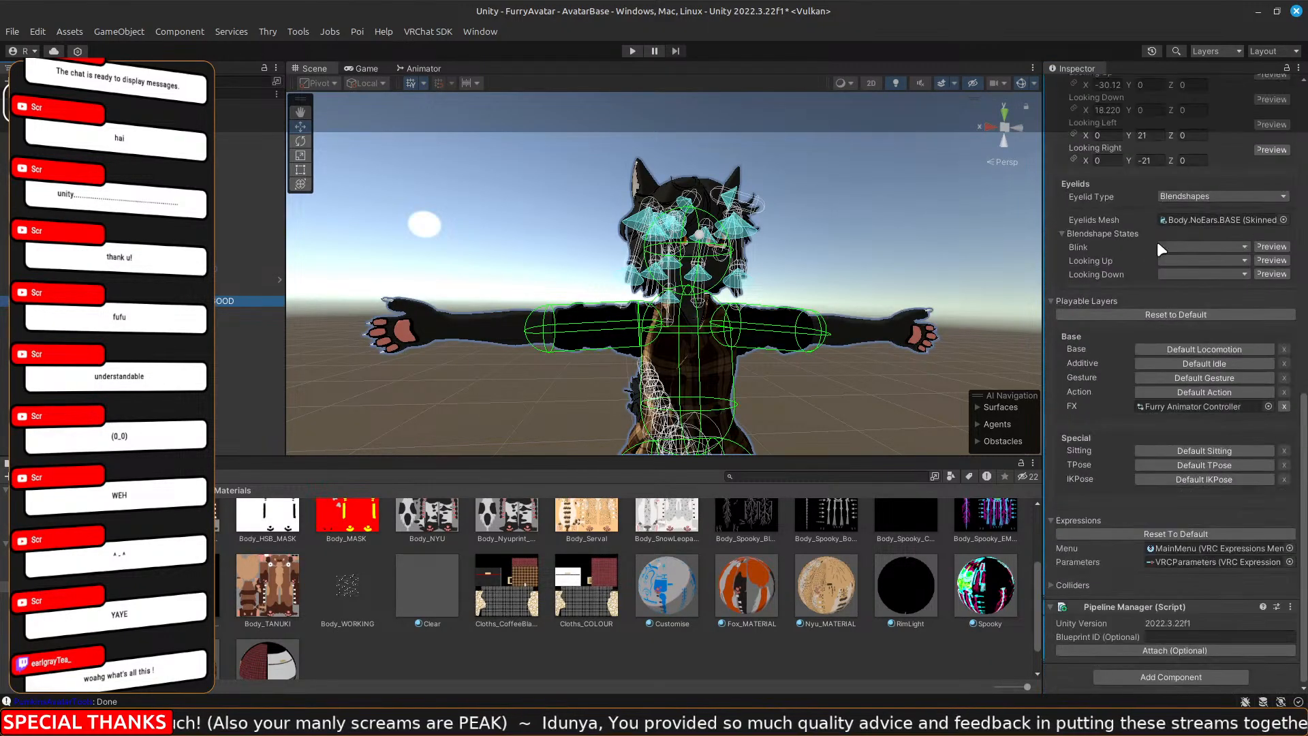
click(1156, 677)
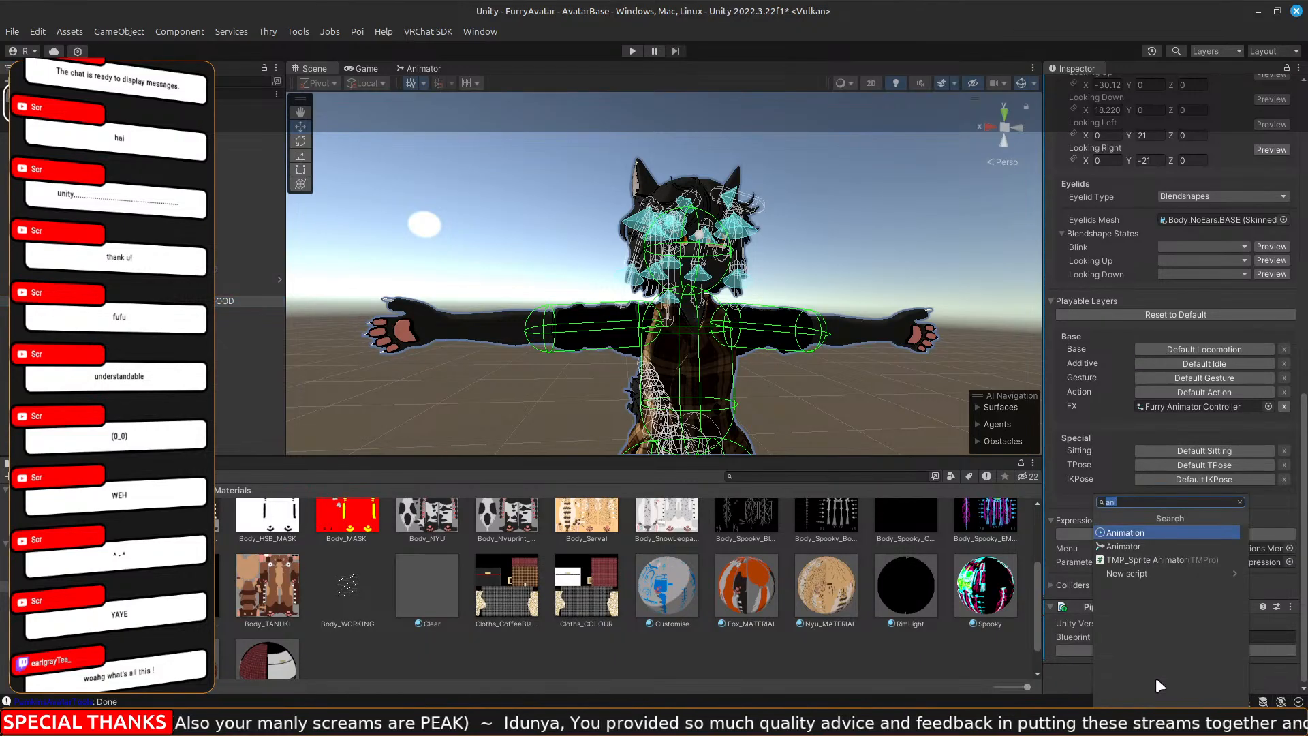
click(1161, 548)
scroll(1168, 587, down, 4)
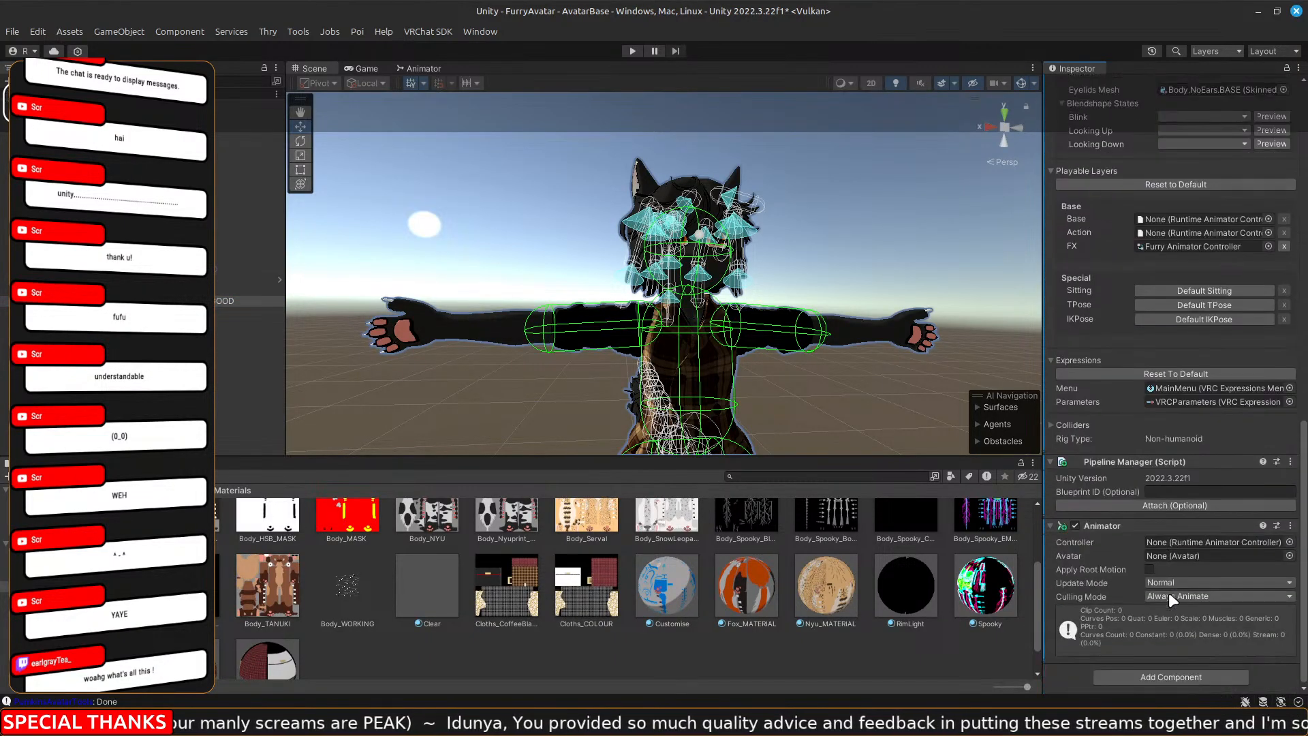
right_click(1277, 525)
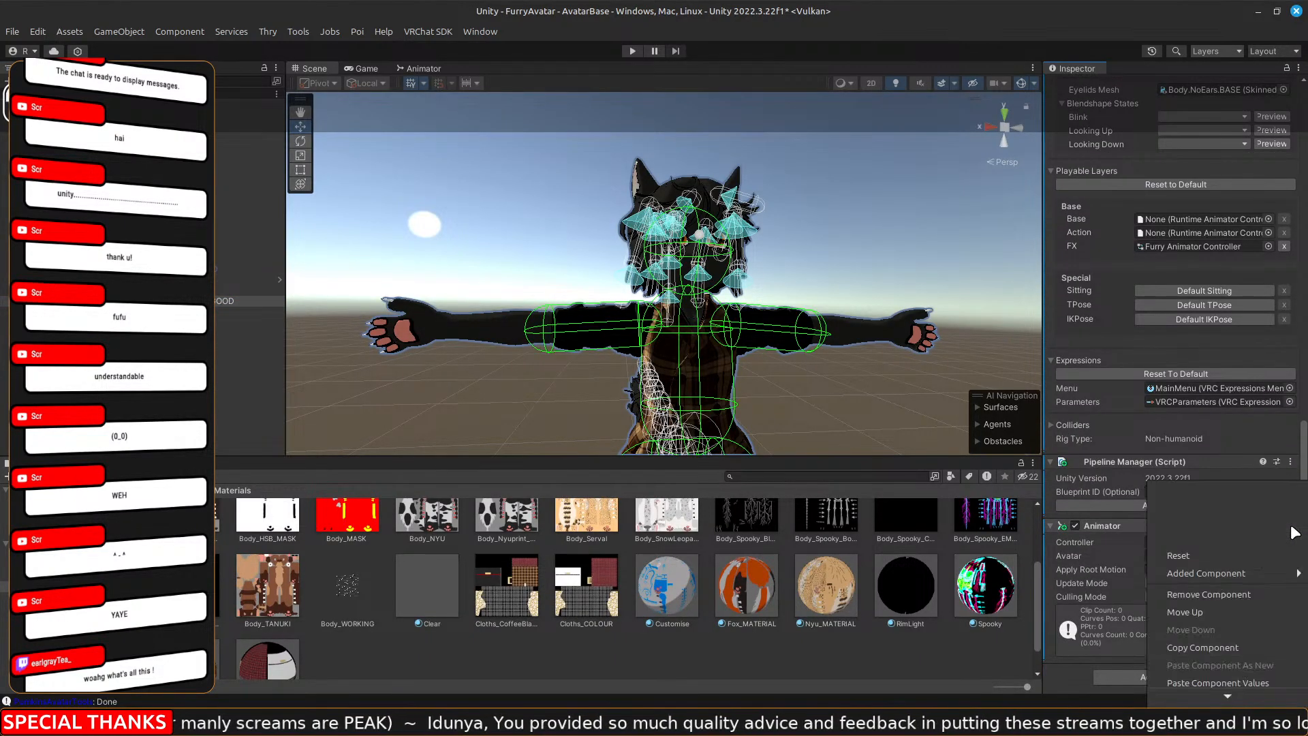
click(1224, 682)
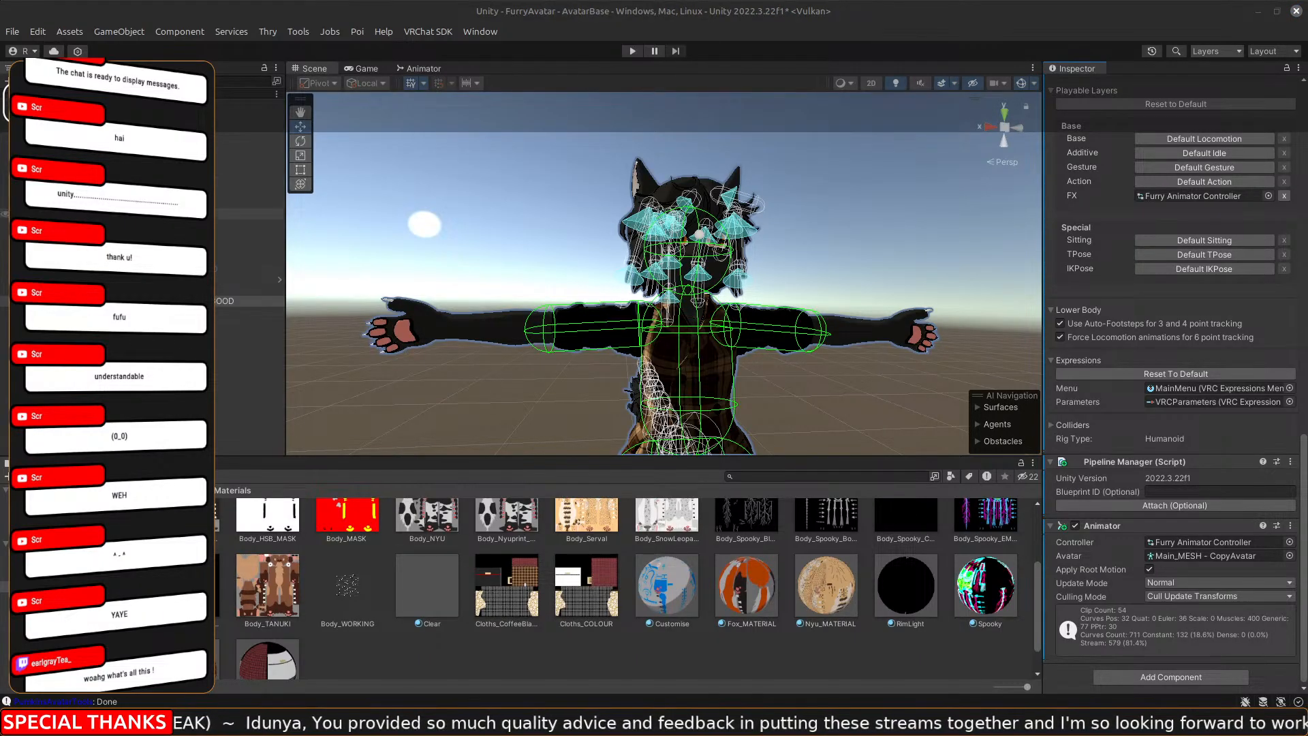
Select the GestureManager object in the scene.
click(109, 280)
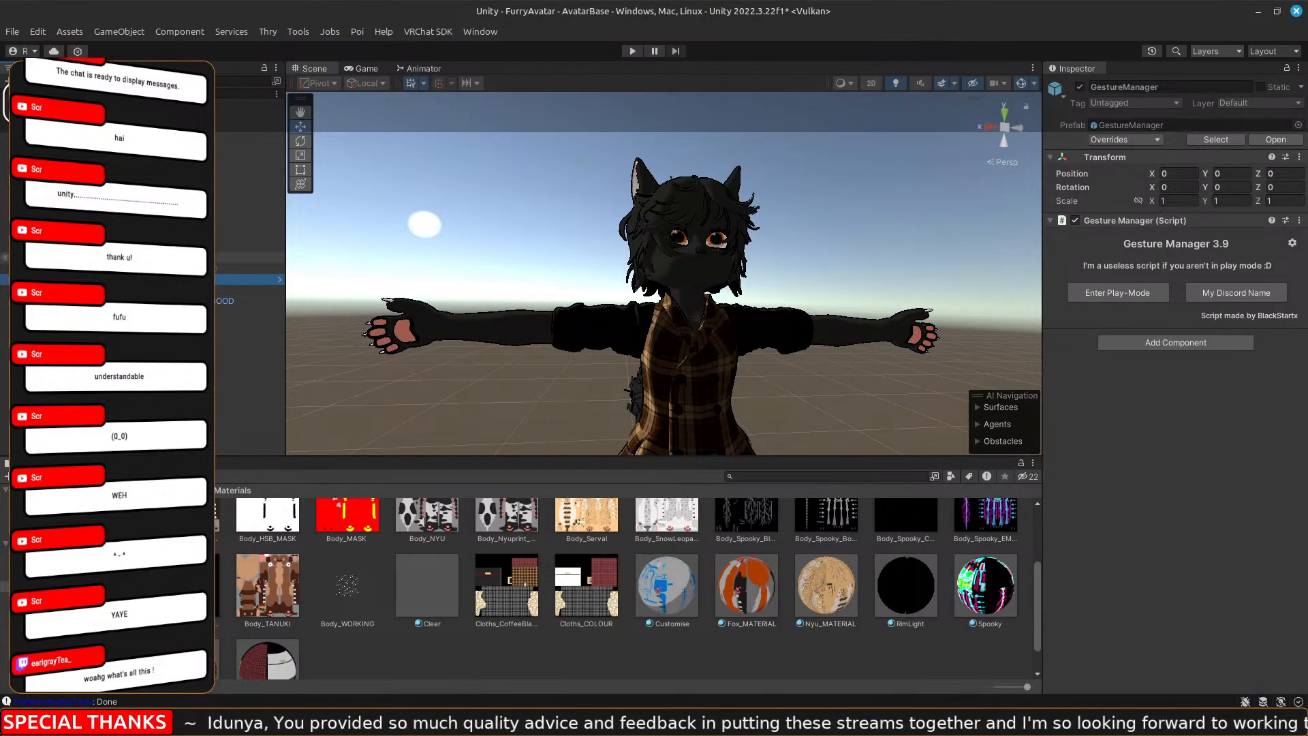
click(298, 31)
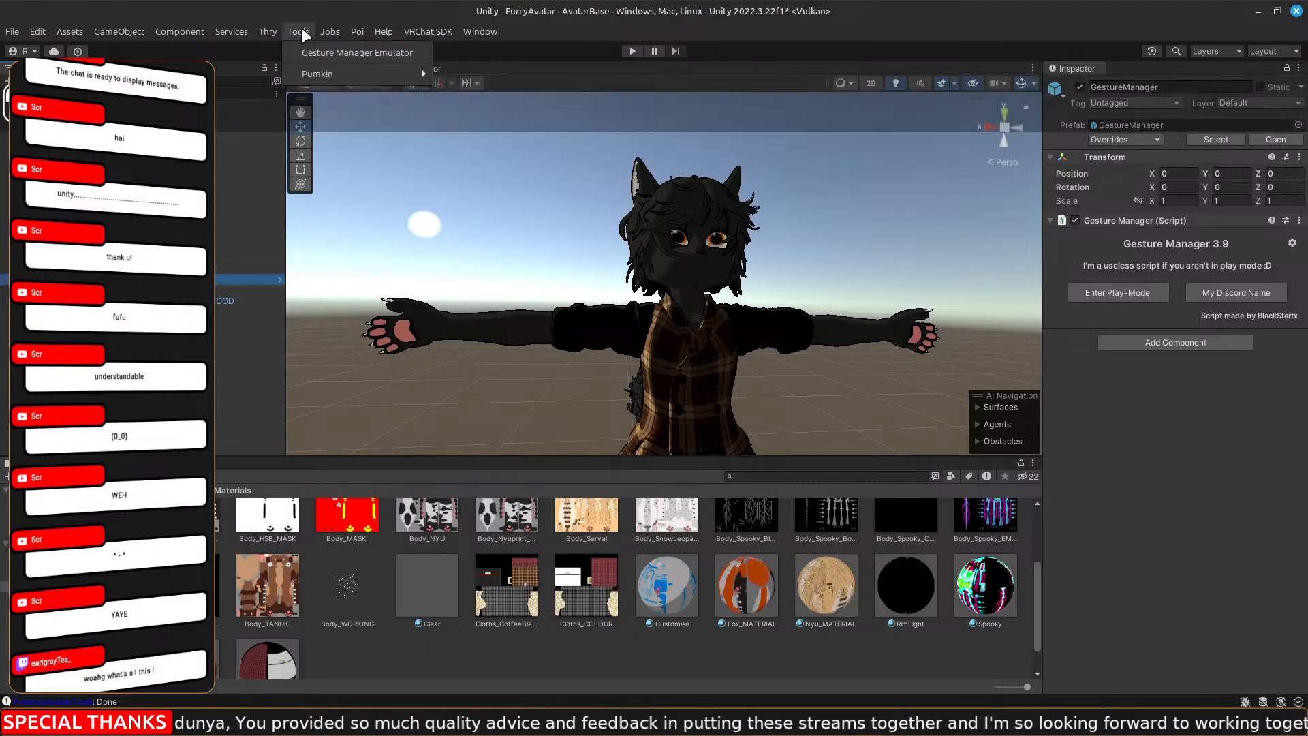
click(302, 30)
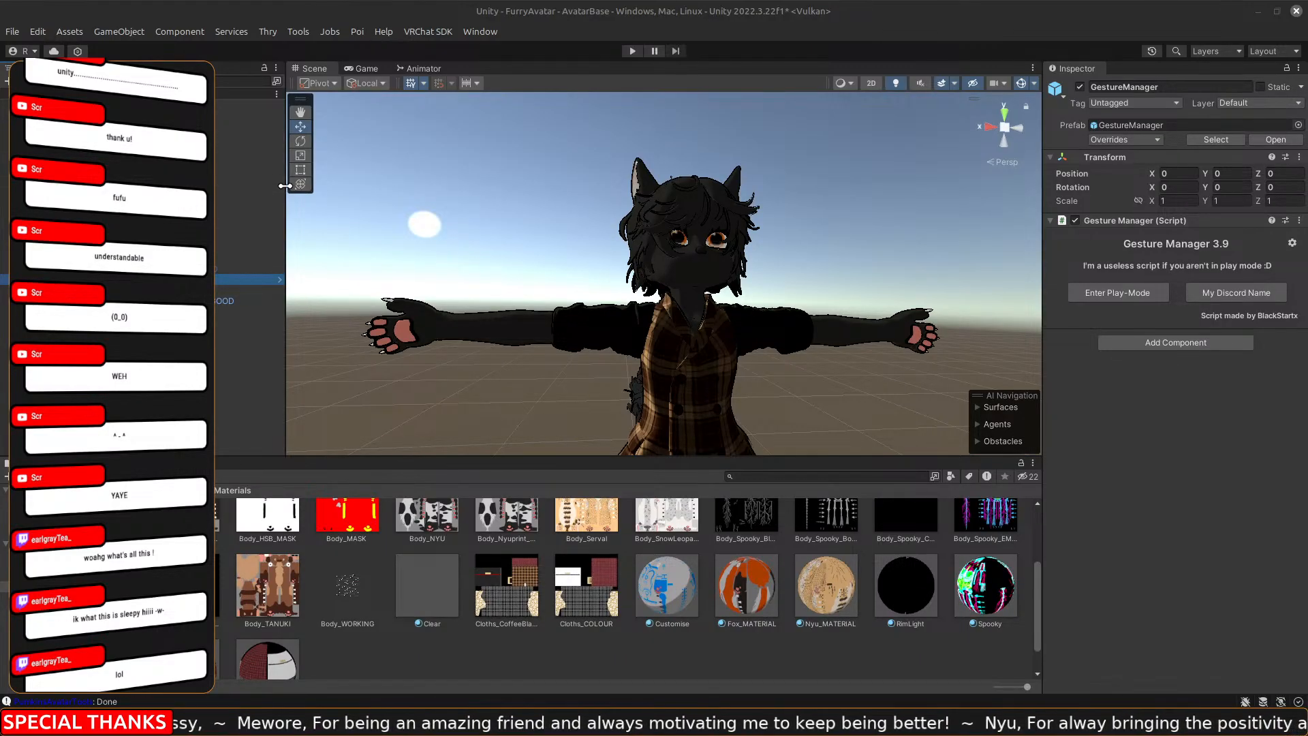
Tile the Unity window to the right half of the screen and widen it so the Hierarchy is unobstructed by the chat overlay.
drag(285, 185, 245, 191)
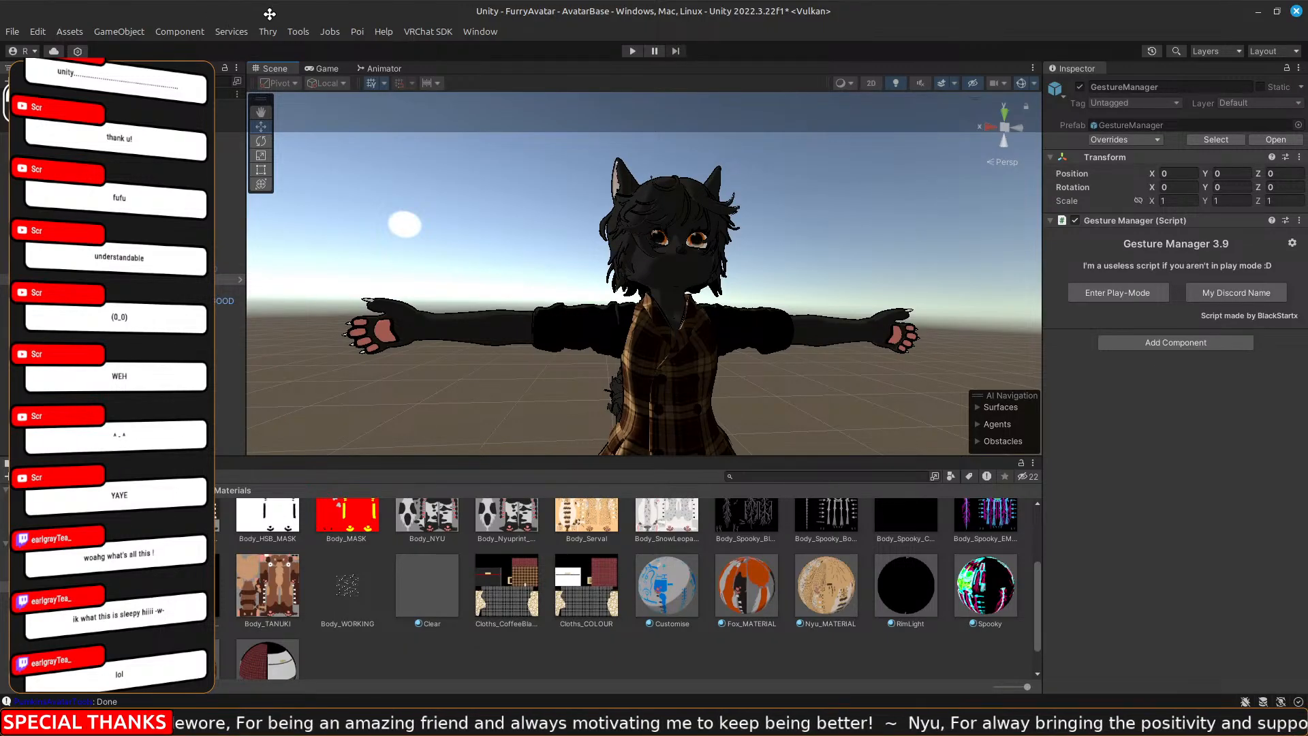
drag(269, 13, 343, 40)
key(super+Right)
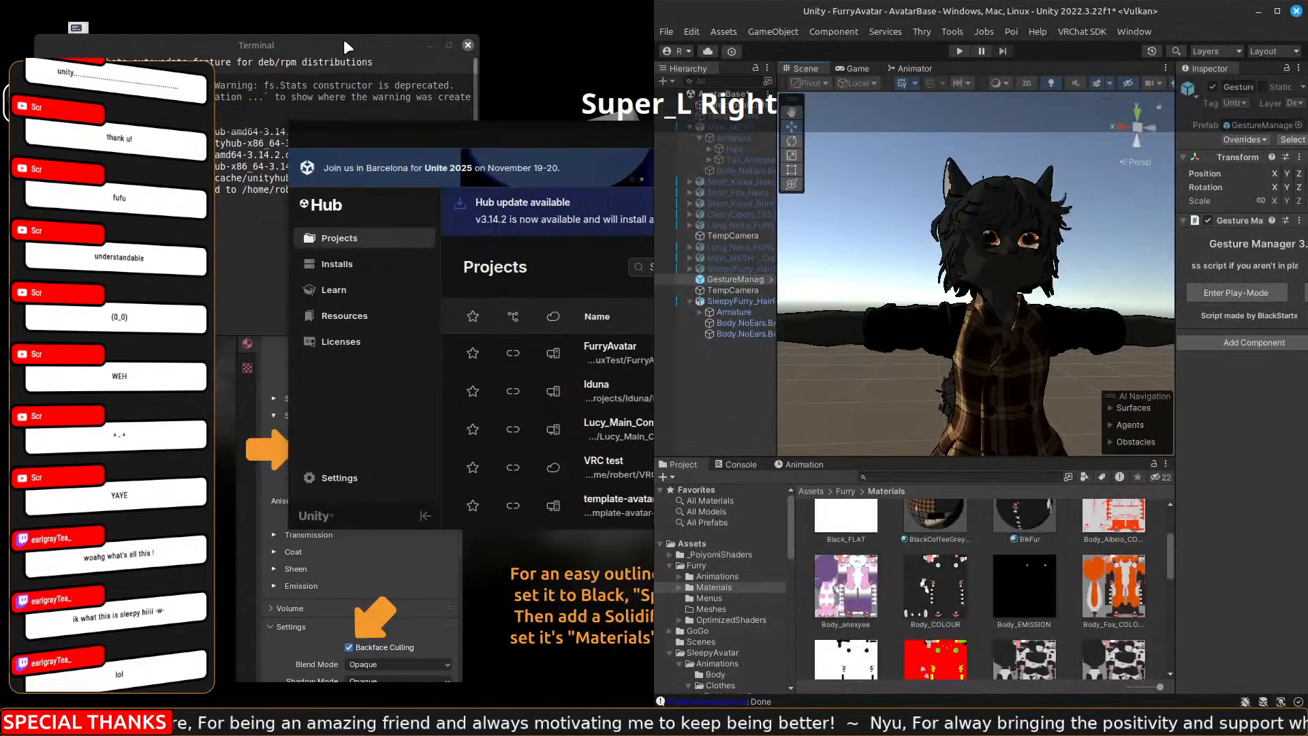
drag(652, 214, 216, 214)
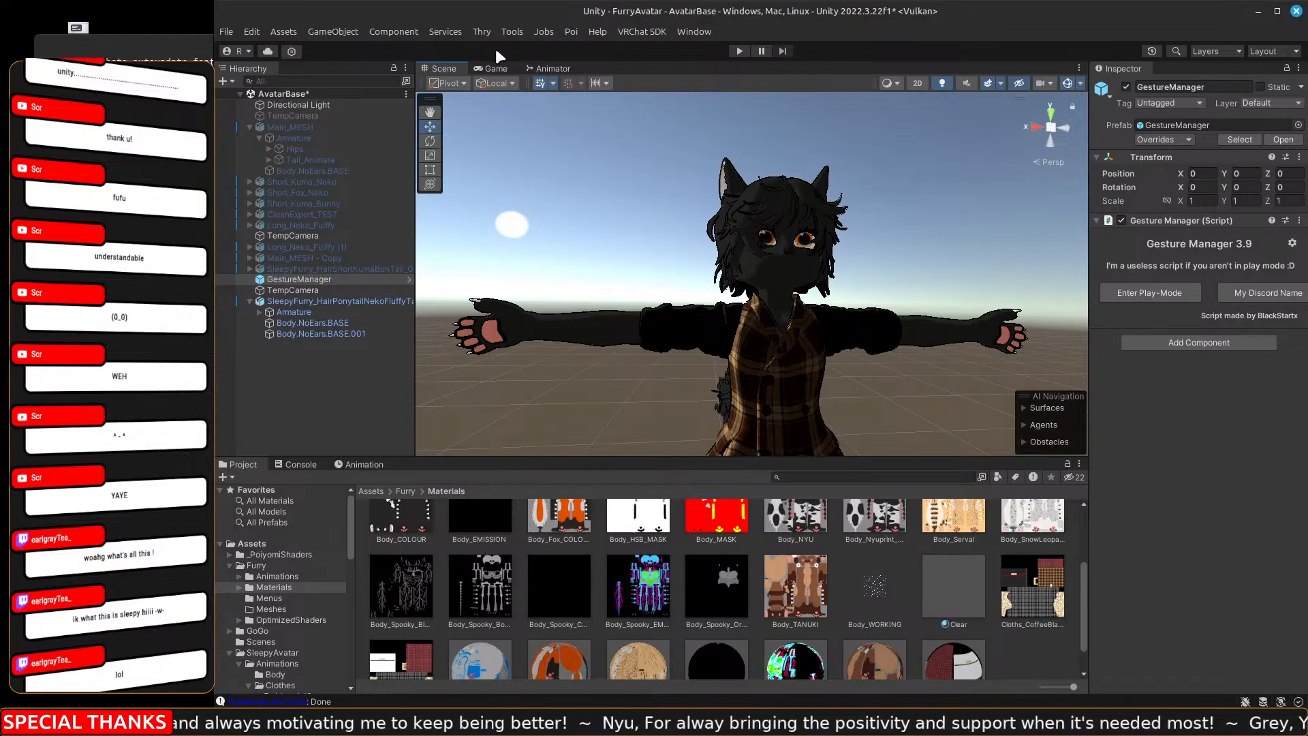
Enter Play mode and examine the whole avatar in the Scene view.
click(738, 51)
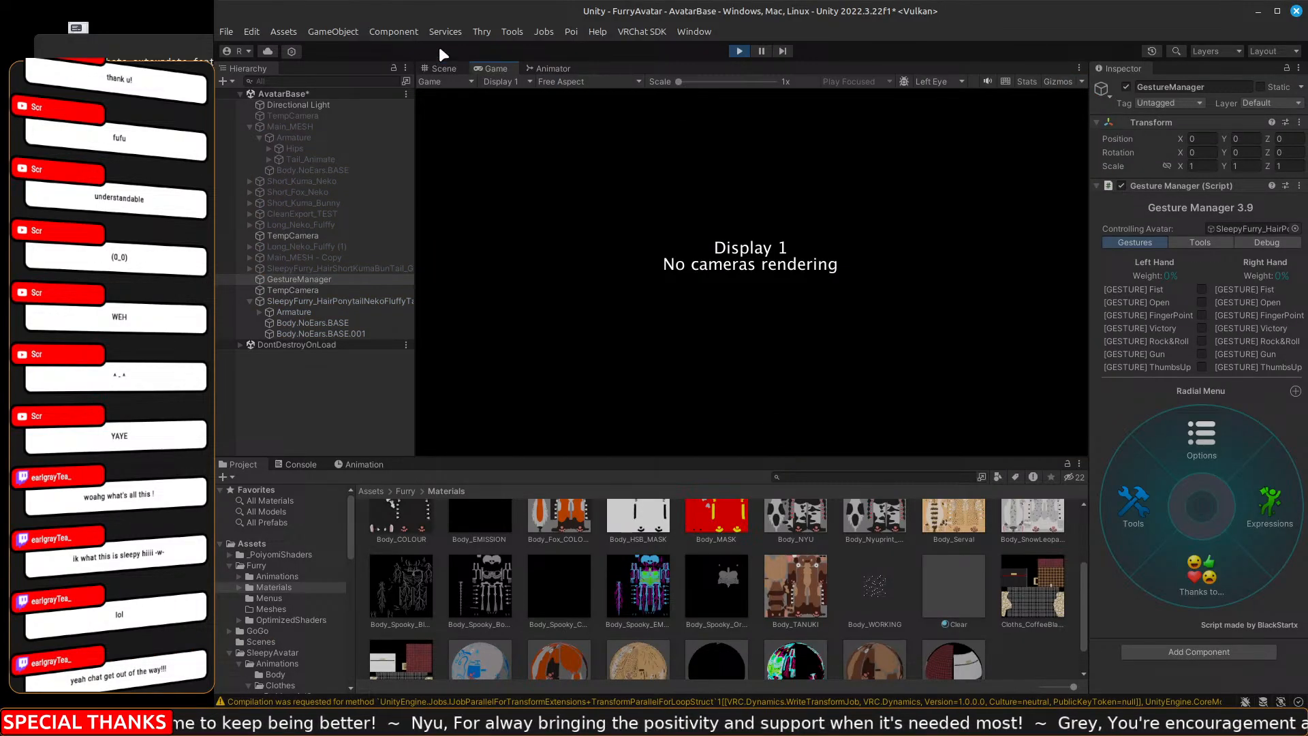
click(439, 71)
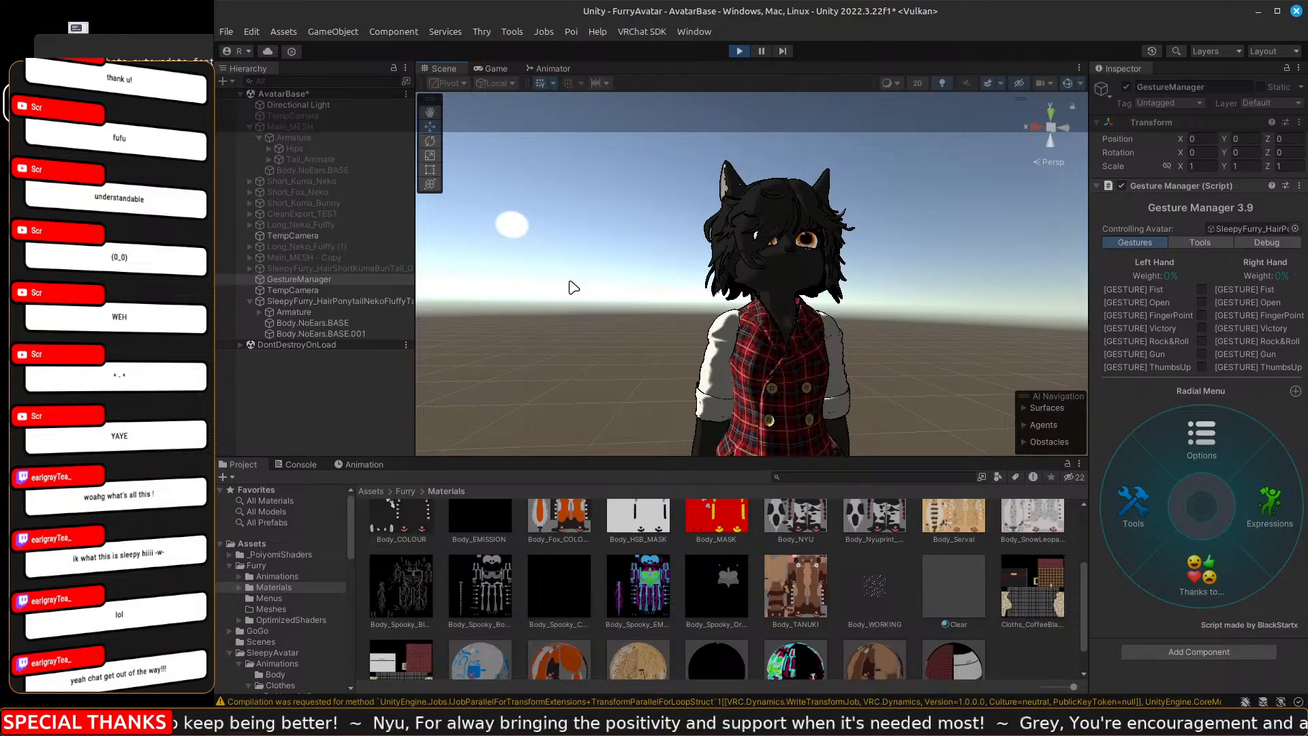
right_drag(574, 287, 654, 361)
key(s)
key(a)
key(w)
key(w)
key(a)
key(s)
key(d)
key(s)
key(a)
key(s)
Select the ponytail avatar and shift it in the scene to test the hair and tail physics from the side.
click(344, 301)
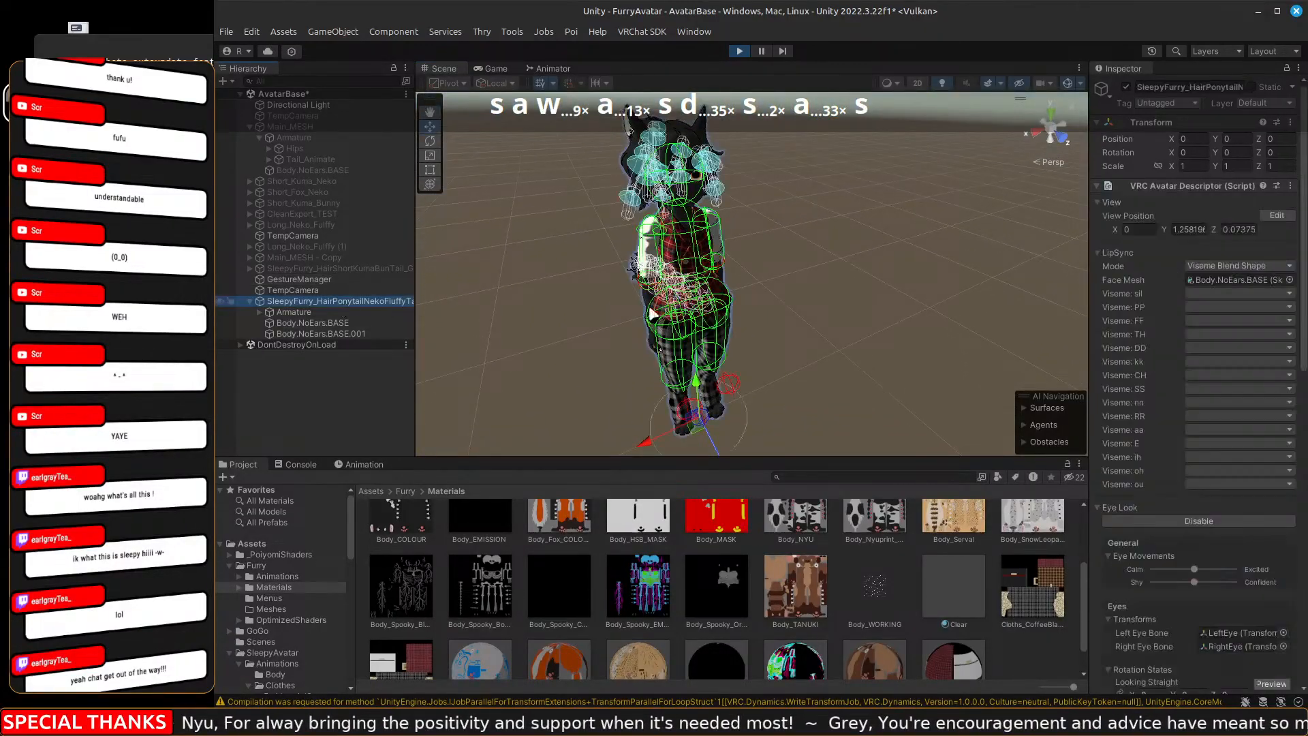
scroll(839, 278, up, 2)
drag(669, 408, 715, 388)
key(s)
key(a)
right_drag(715, 388, 879, 432)
key(a)
drag(880, 413, 914, 417)
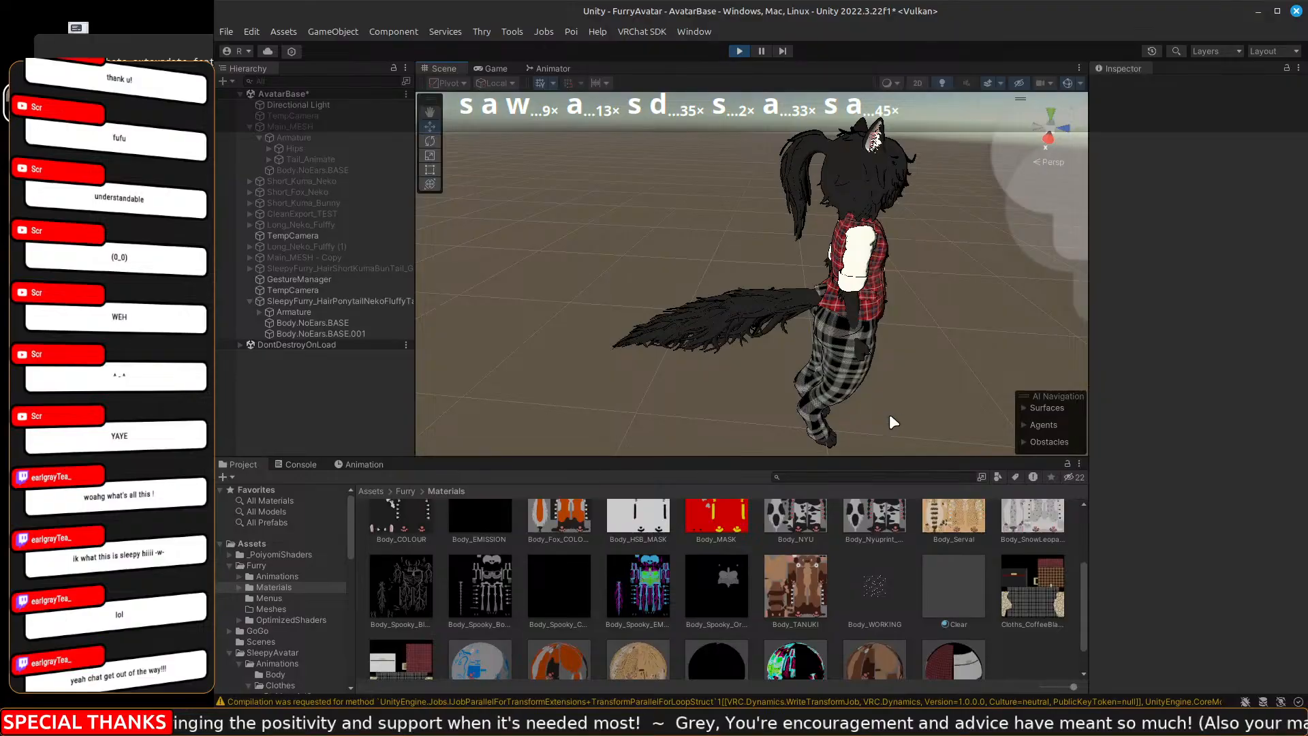
Move the avatar back and forth to watch the ponytail and tail sway, undo the last move, and view it from the front.
click(306, 302)
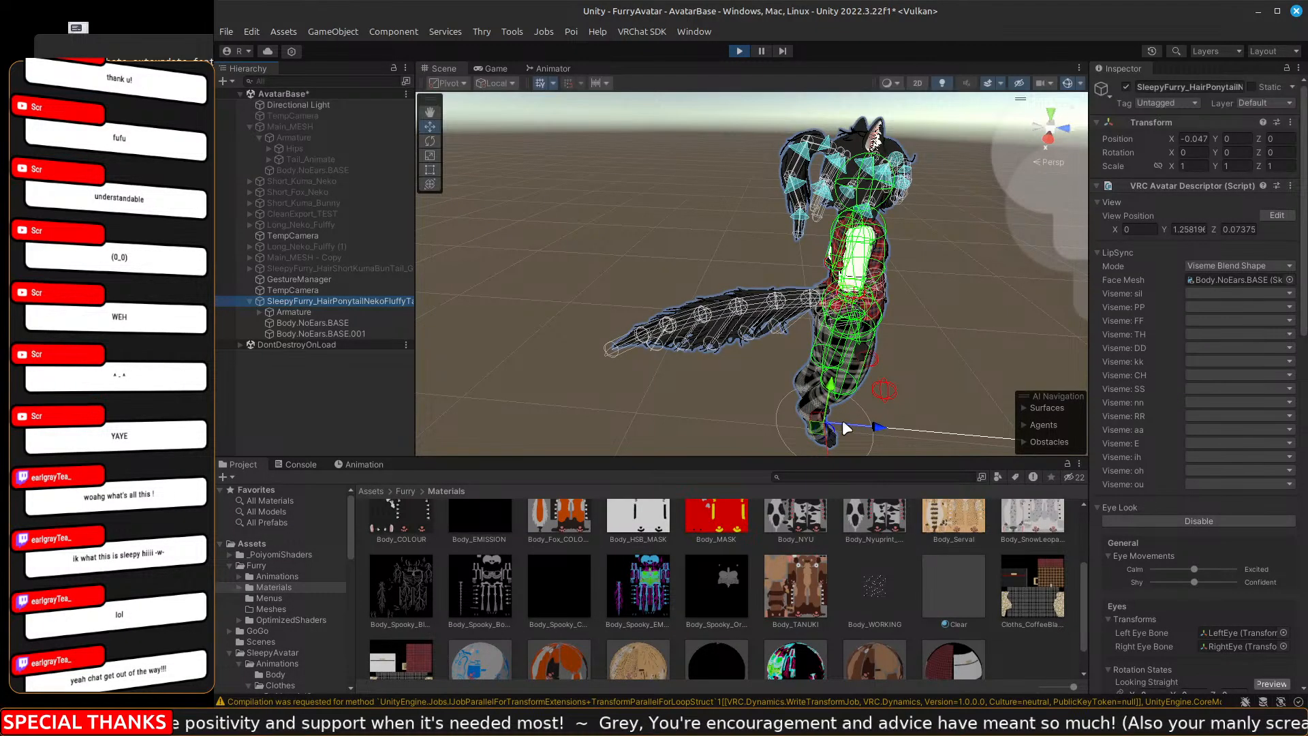
drag(876, 427, 776, 439)
key(d)
right_drag(879, 339, 826, 339)
drag(740, 412, 814, 435)
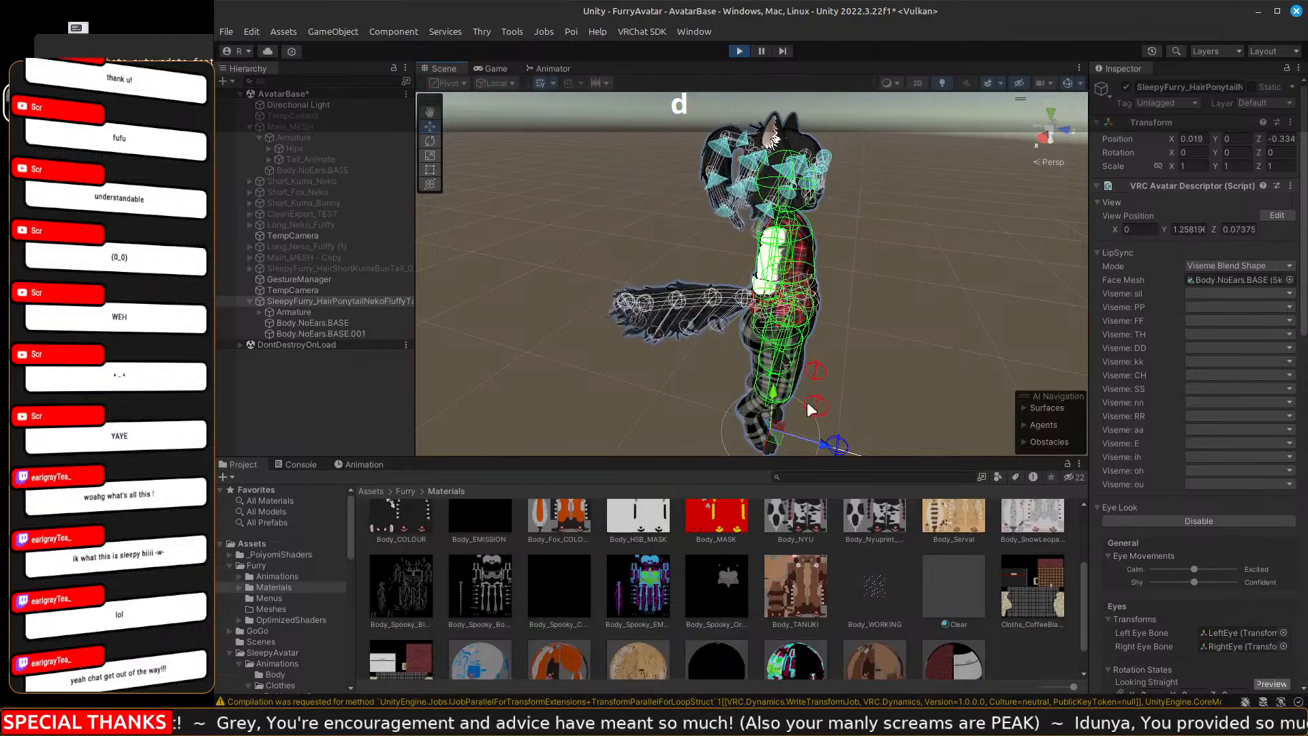
key(ctrl+z)
key(d)
key(w)
right_drag(914, 327, 752, 292)
key(s)
key(a)
key(w)
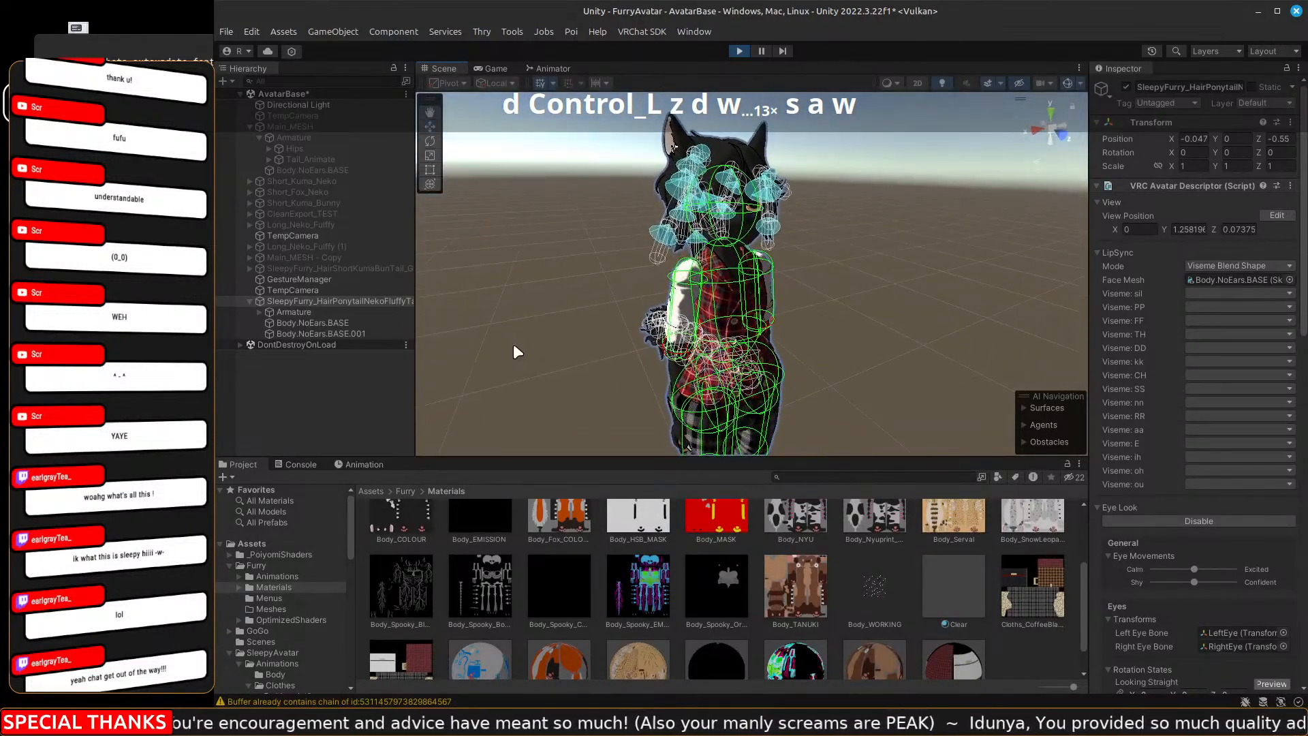
Test the Pout facial expression through GestureManager's radial menu and examine the face up close.
click(296, 279)
click(1195, 446)
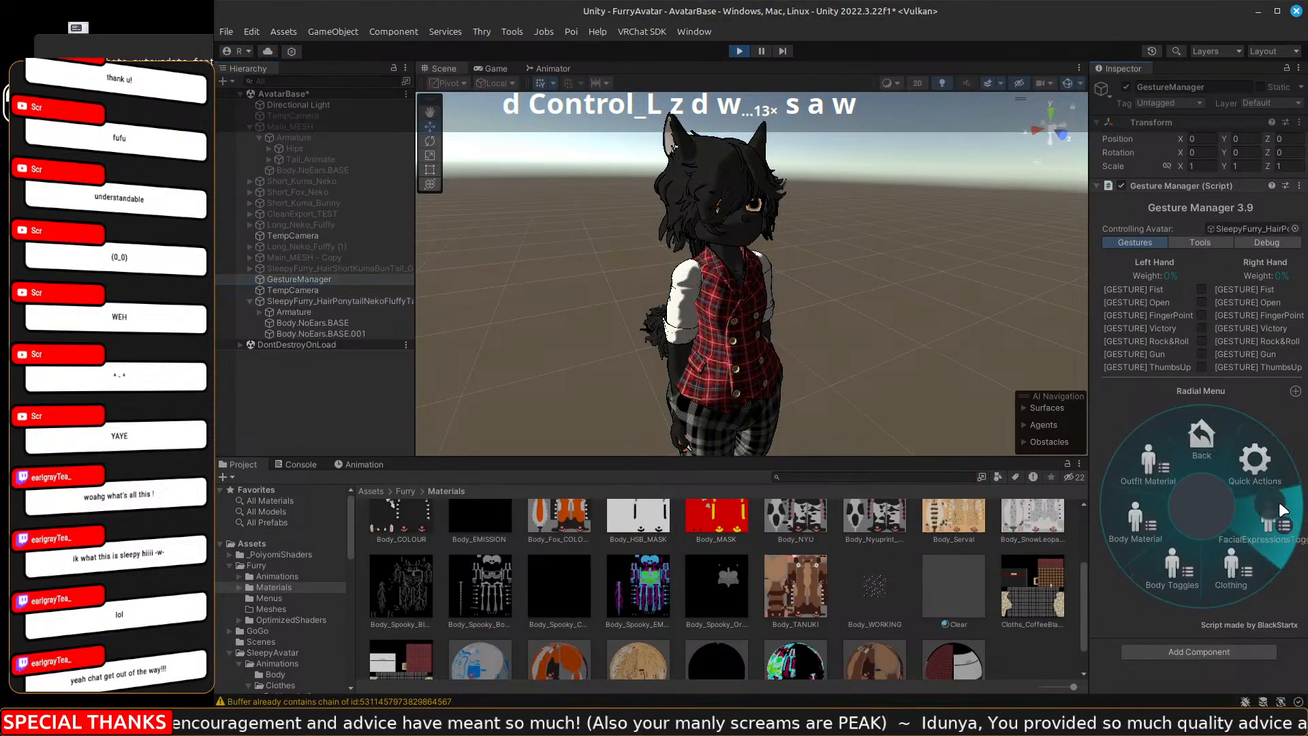
click(1262, 511)
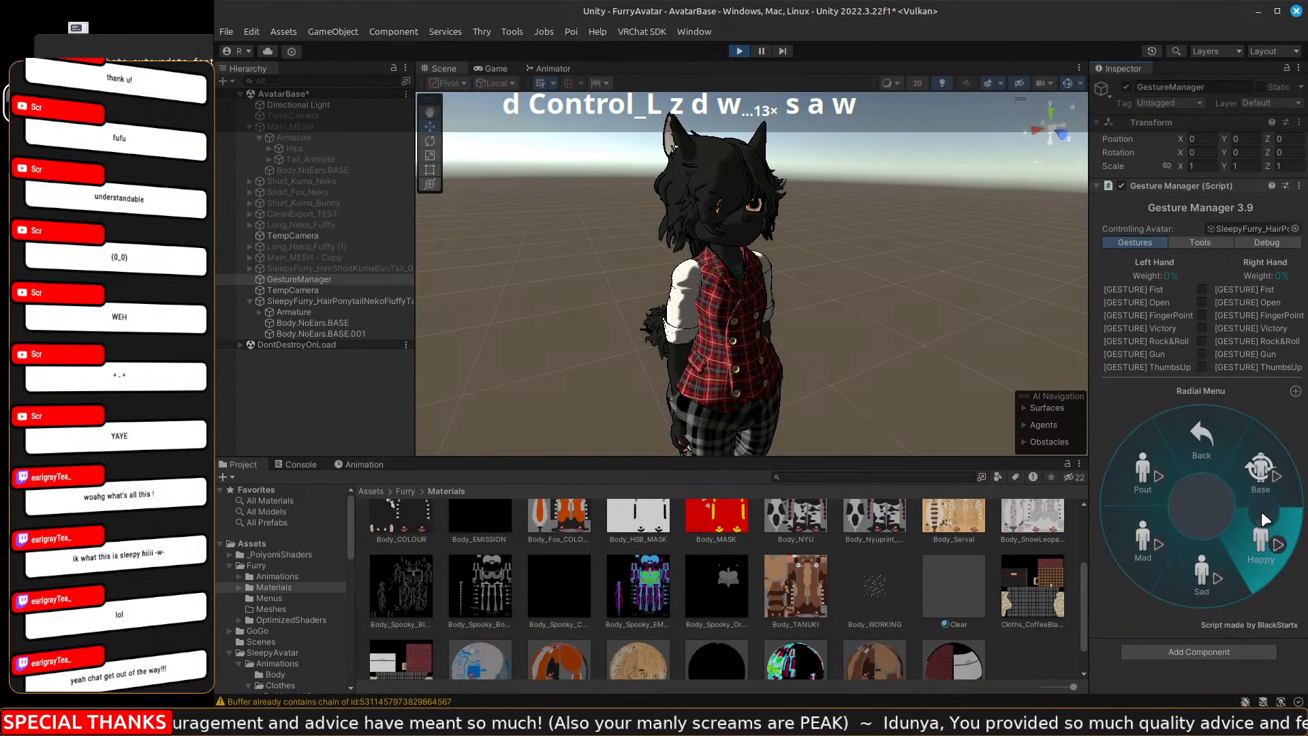
click(1143, 472)
right_drag(856, 310, 813, 280)
key(w)
key(d)
click(1191, 434)
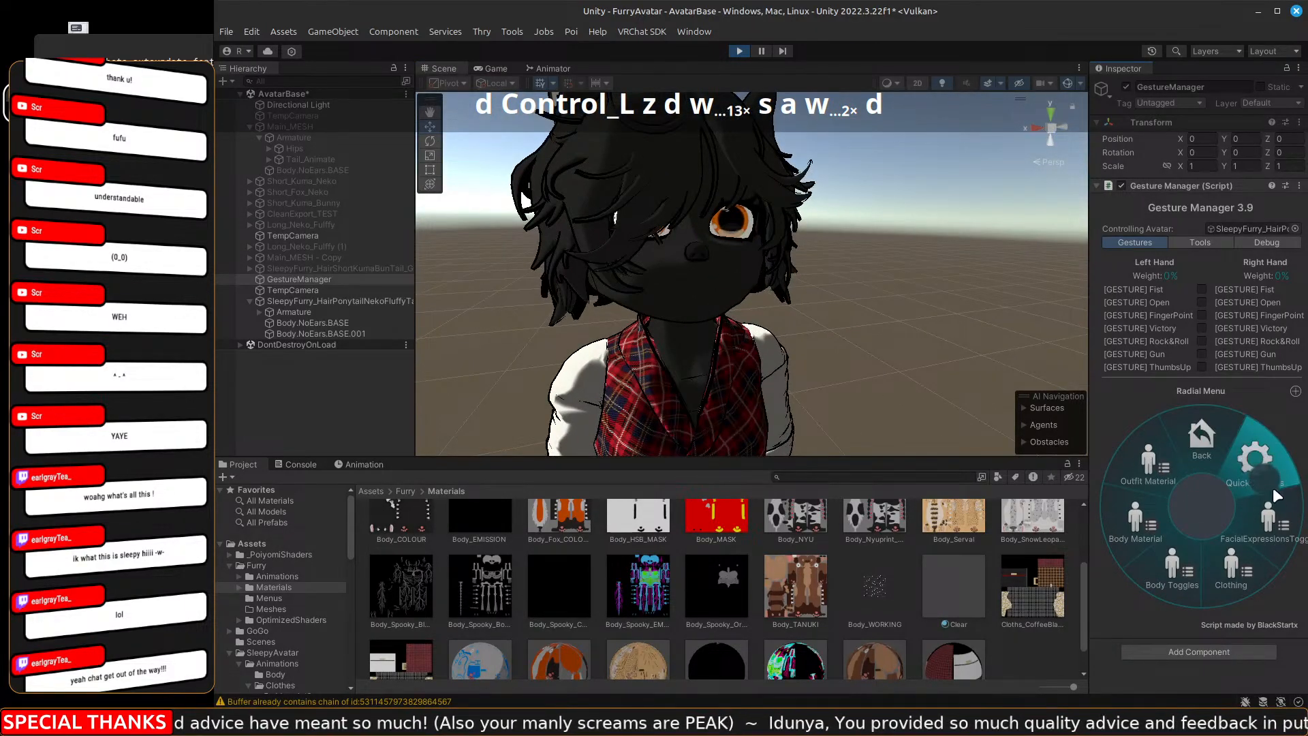
Switch the avatar's body material to Tanuki in the radial menu and examine the head from the side.
click(1121, 529)
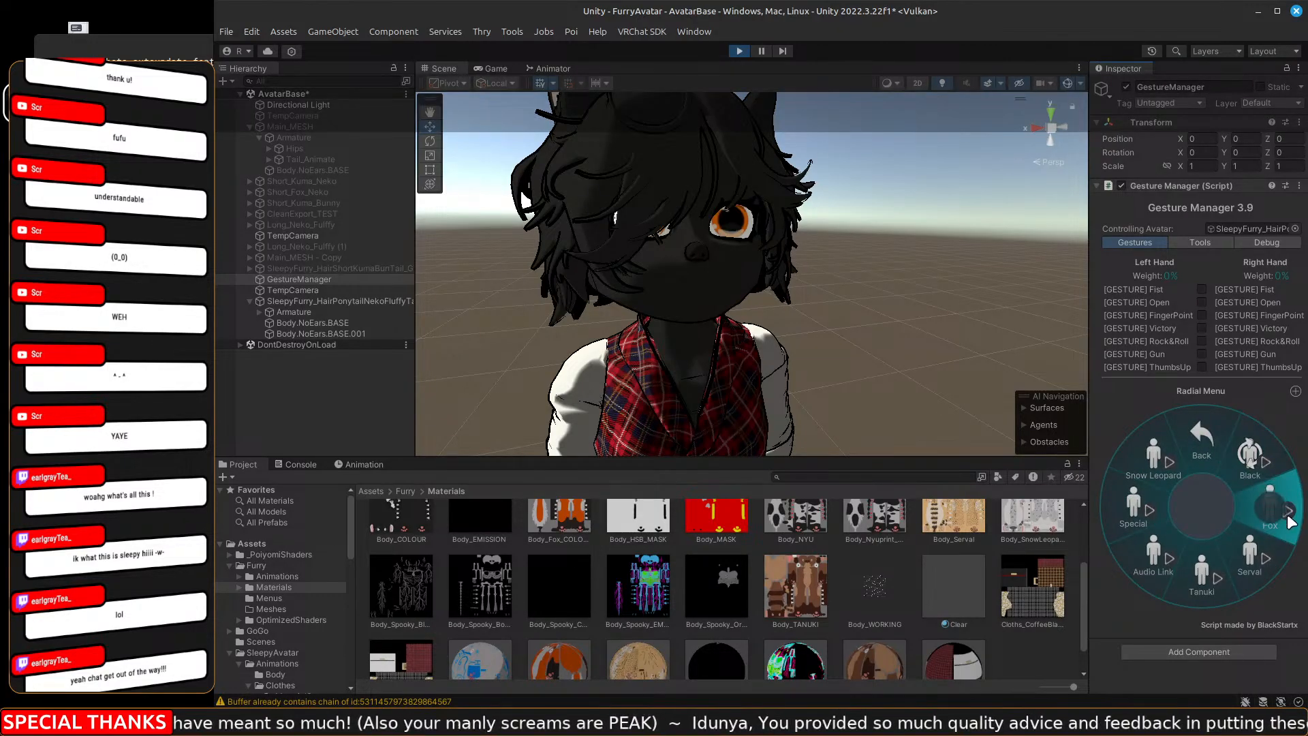
click(1203, 571)
right_drag(811, 292, 804, 294)
key(a)
key(s)
key(a)
key(s)
click(1186, 426)
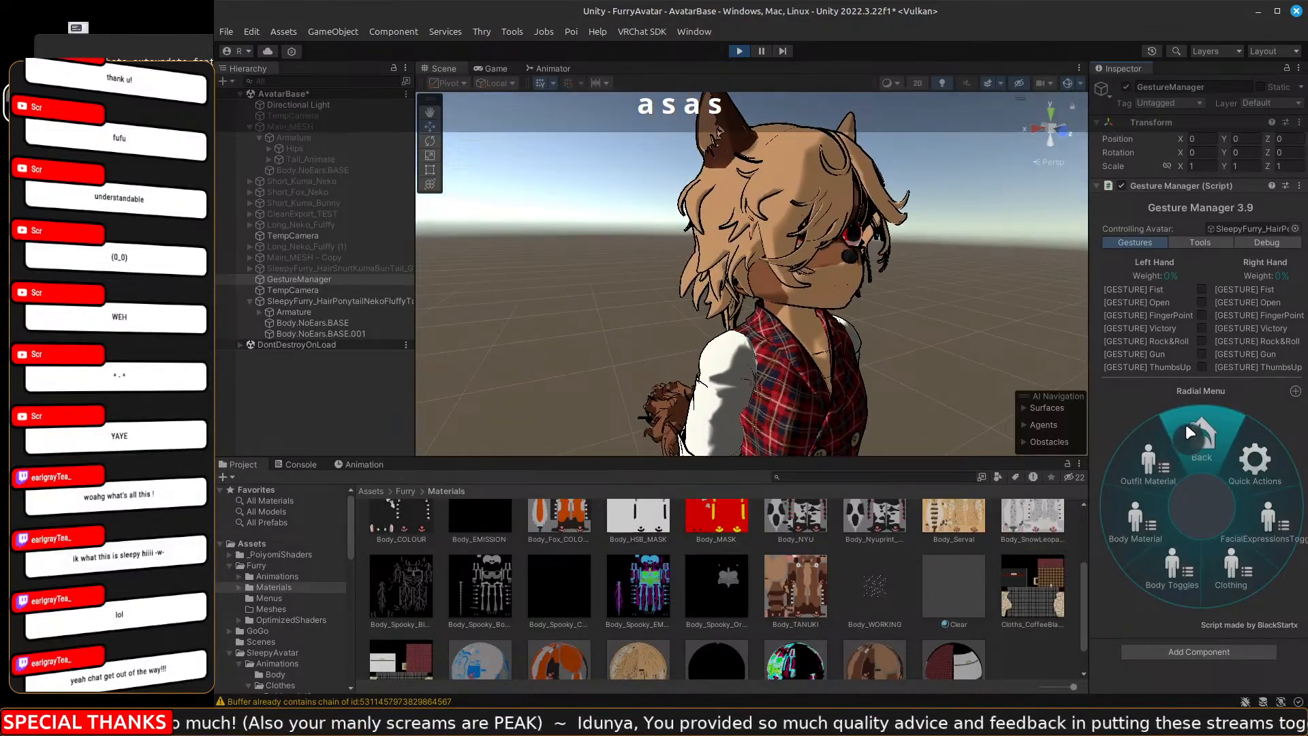
Test the Happy, Mad and Pout facial expressions on the Tanuki avatar, viewing the face from the front.
click(1272, 515)
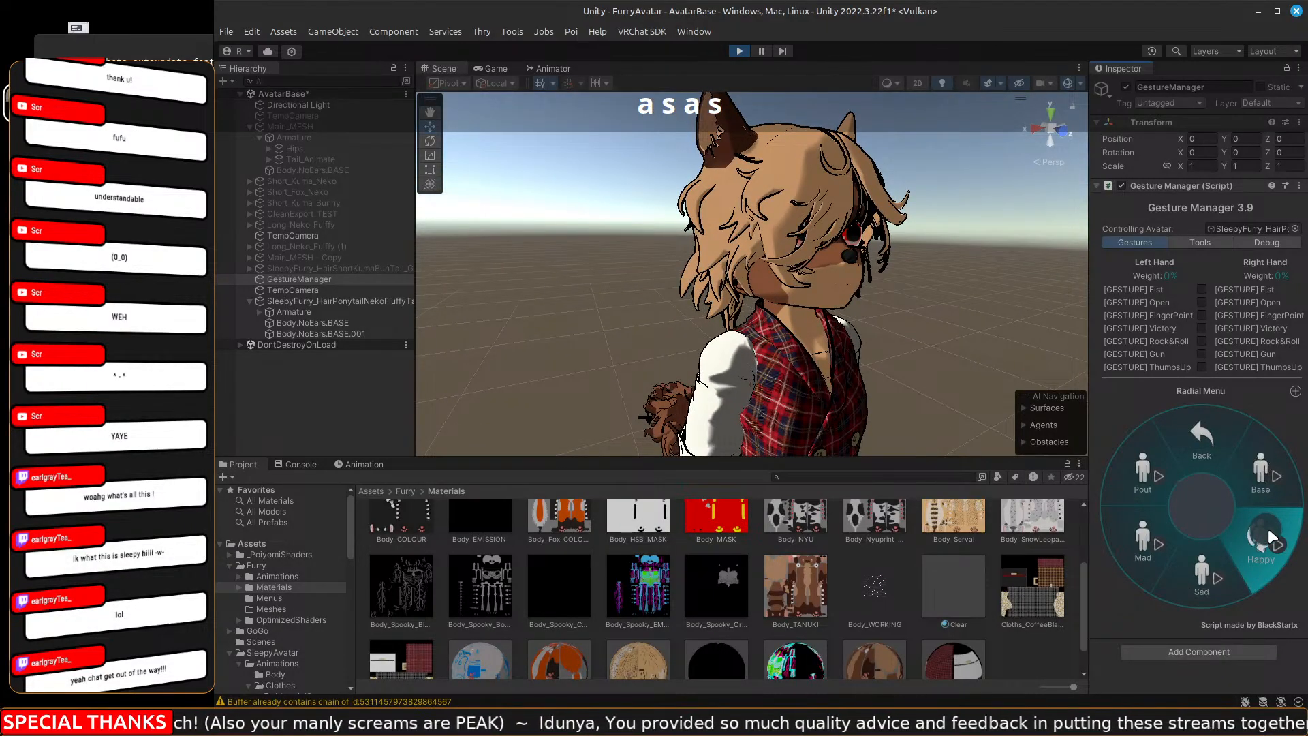
key(d)
right_drag(905, 315, 769, 287)
key(w)
key(d)
key(s)
key(d)
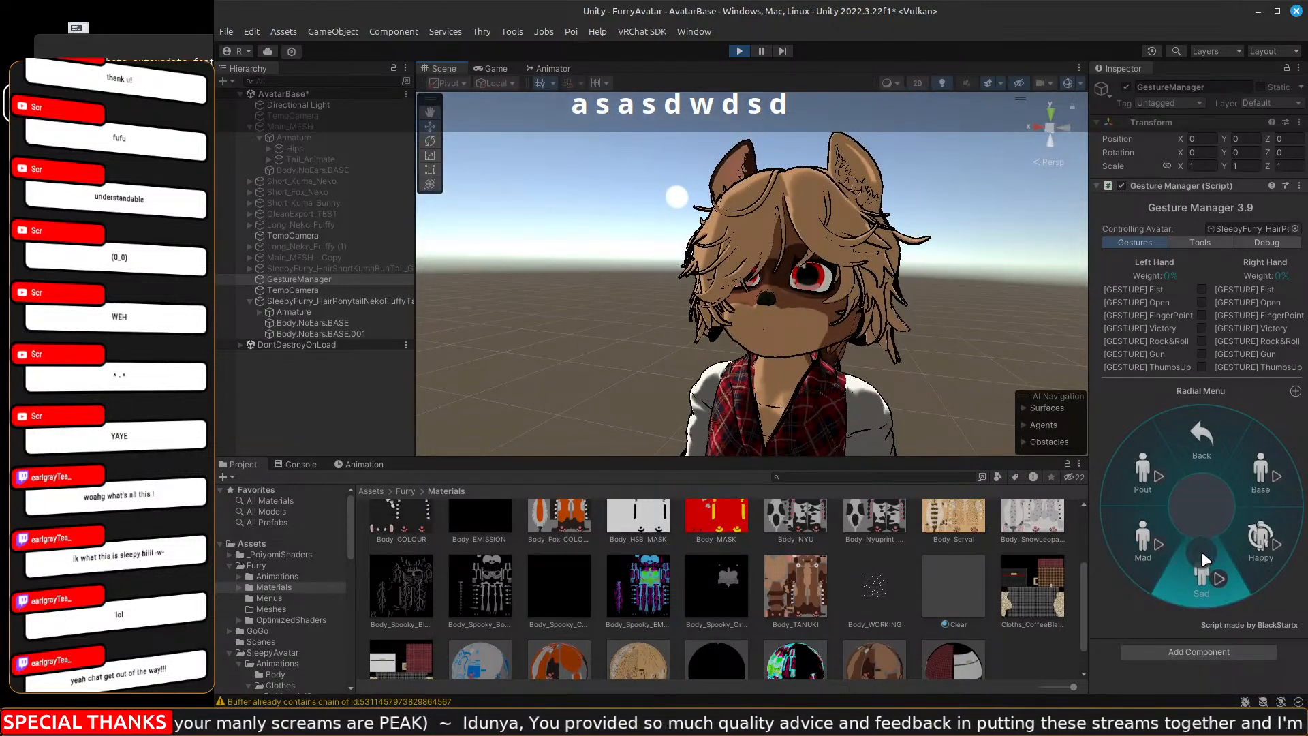
click(1147, 526)
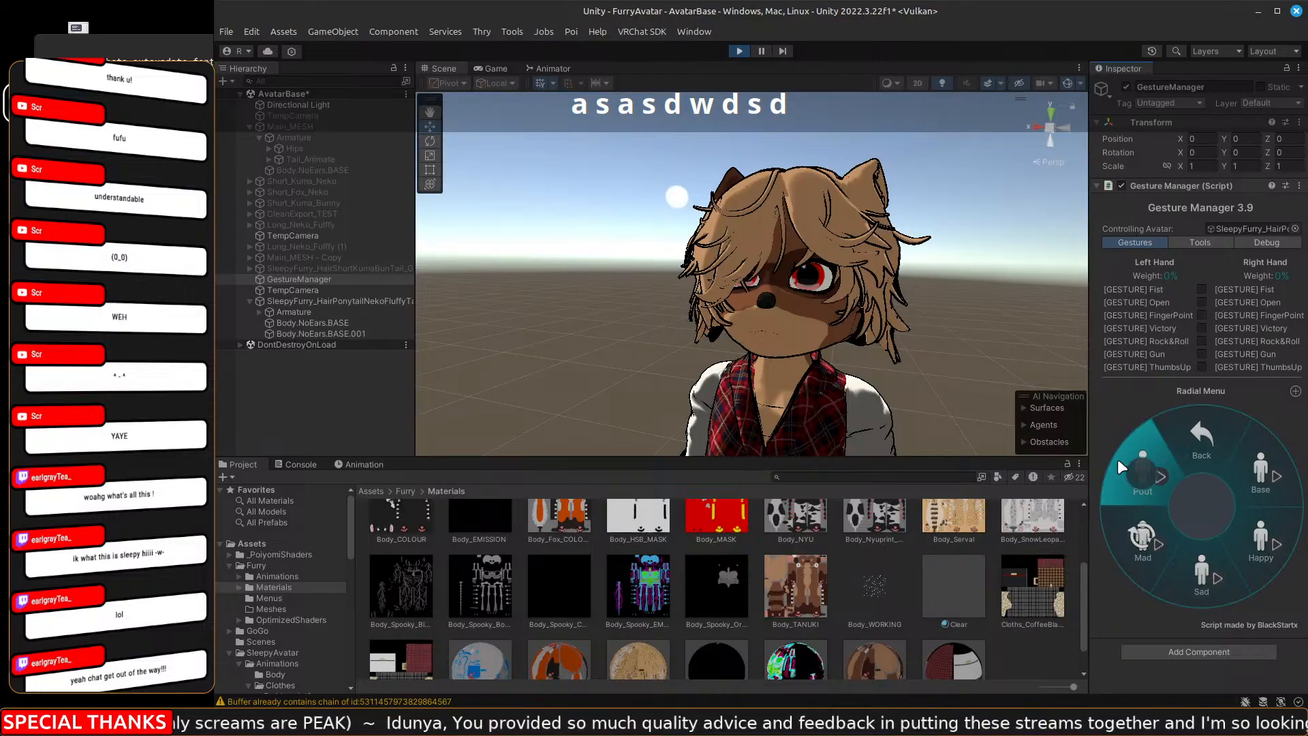
click(1139, 462)
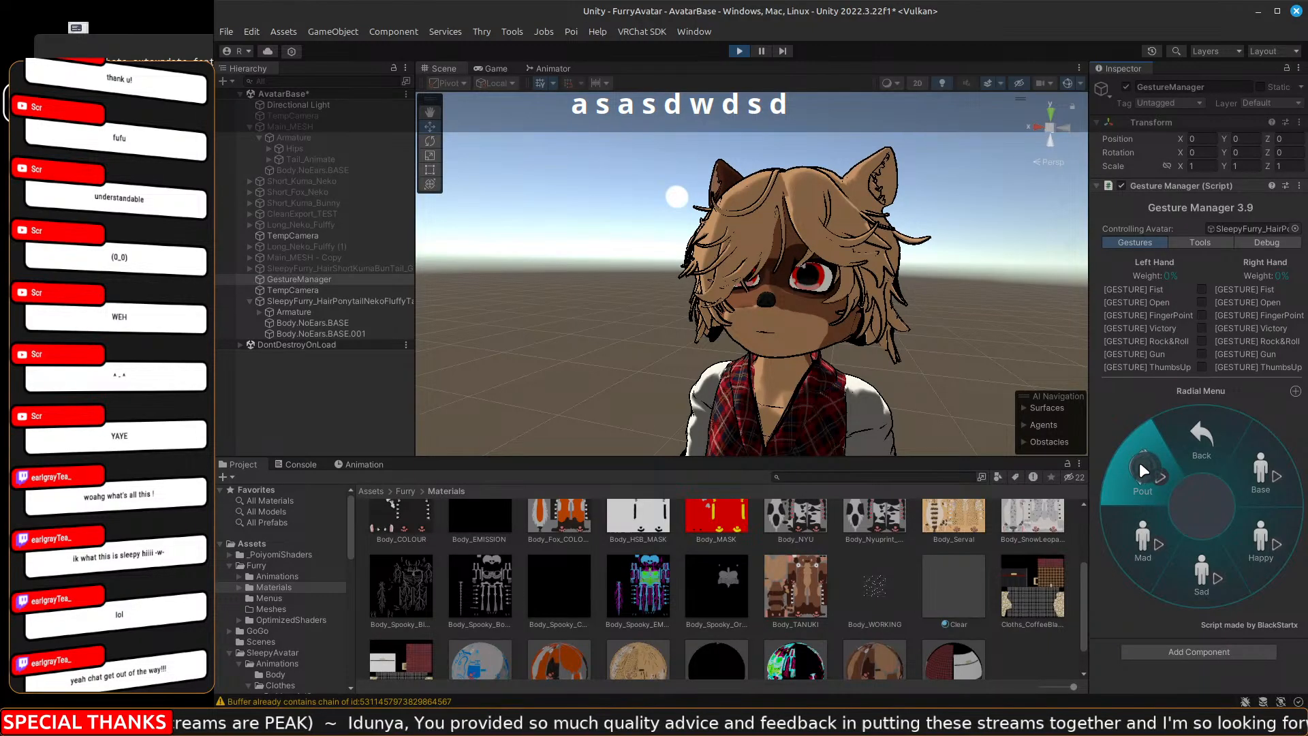
Examine the Pout face from the front, reset the facial expression to Base, and return to the main avatar menu.
key(a)
right_drag(811, 273, 984, 390)
key(s)
key(d)
key(w)
key(a)
key(a)
key(a)
key(a)
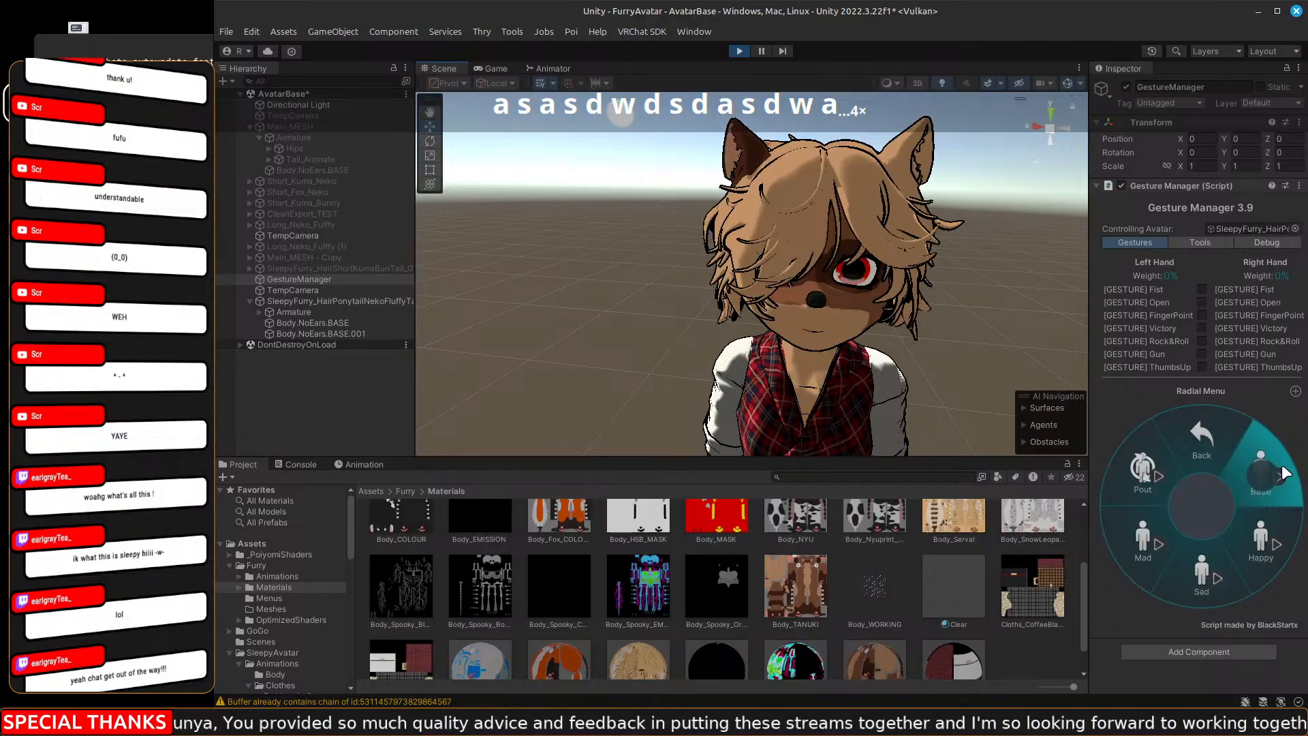
click(1262, 468)
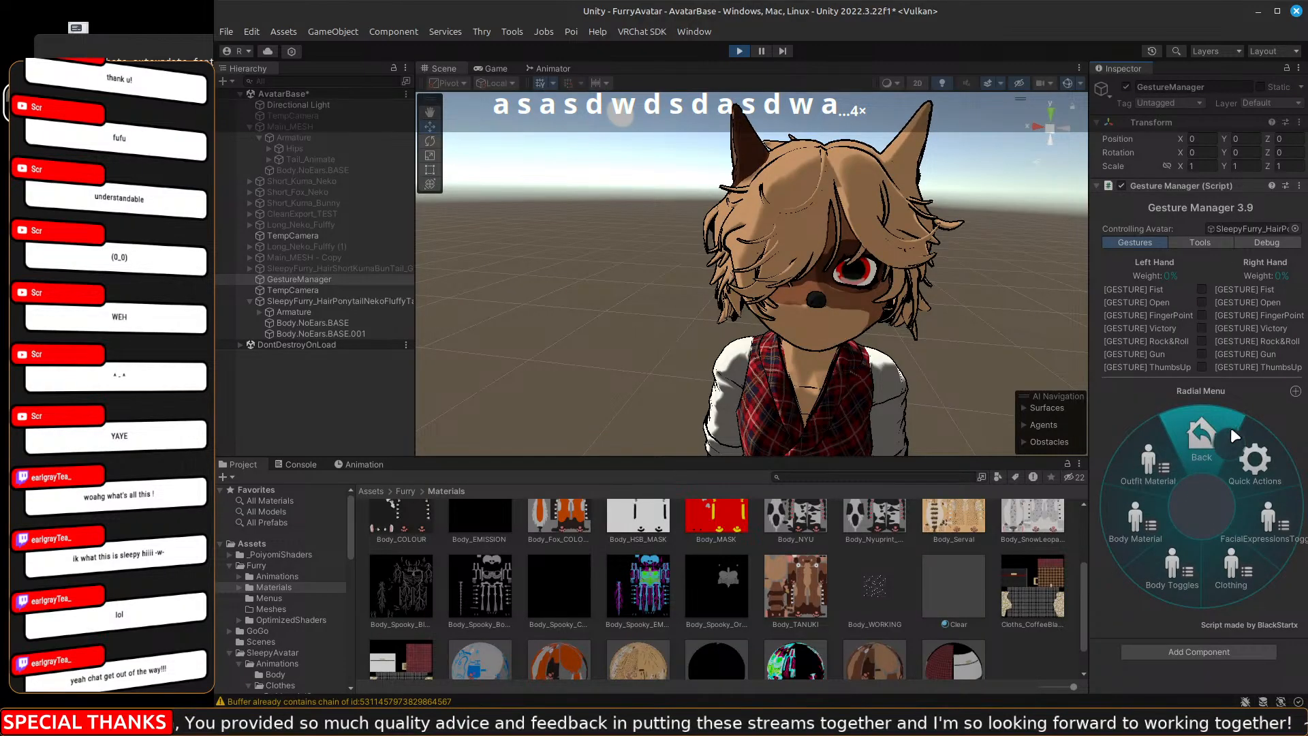
click(1230, 427)
Examine the Tanuki avatar's head up close and its full body from the front.
right_drag(922, 381, 892, 402)
key(d)
key(s)
key(w)
key(w)
key(w)
key(w)
key(w)
key(w)
key(a)
key(a)
key(a)
key(d)
key(s)
key(s)
key(s)
key(s)
key(s)
key(s)
key(s)
key(s)
key(s)
key(s)
key(s)
key(s)
key(s)
key(s)
key(s)
key(s)
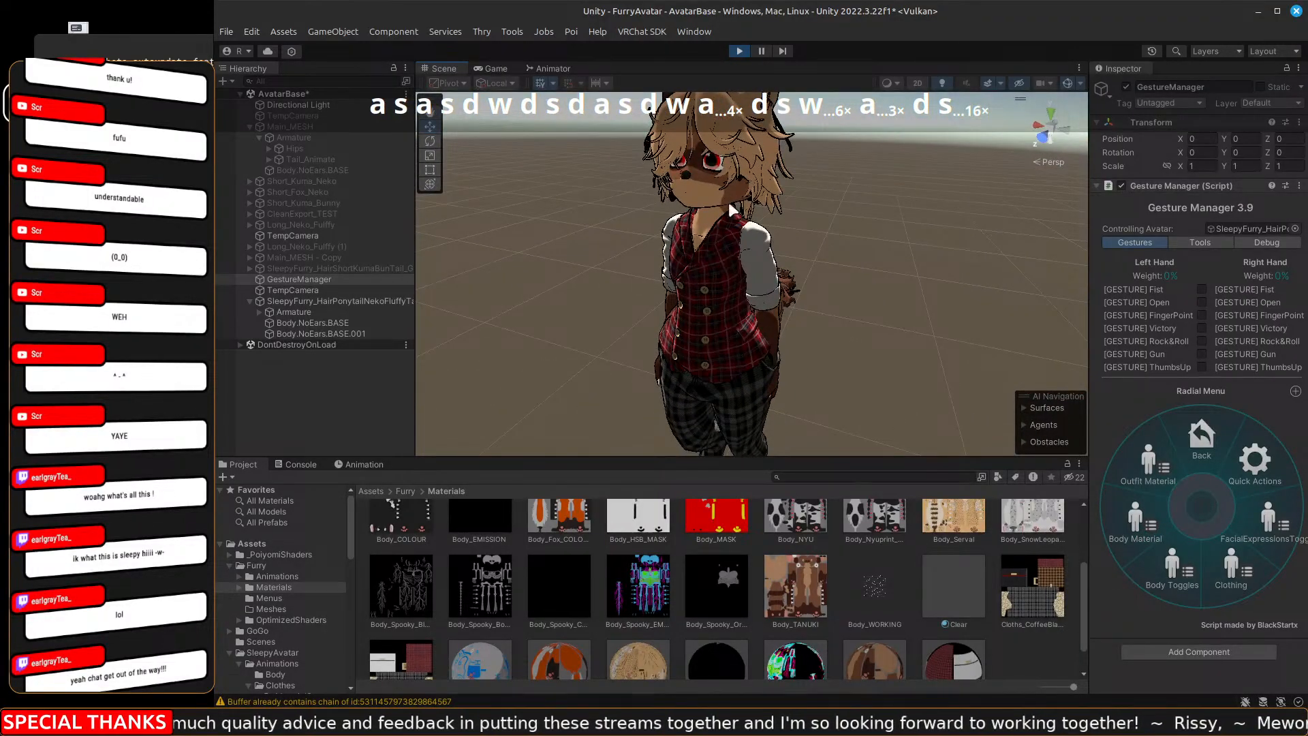
Check the Outfit Material options, then test the Shirt toggle under Clothing by switching it off and on repeatedly.
click(1138, 452)
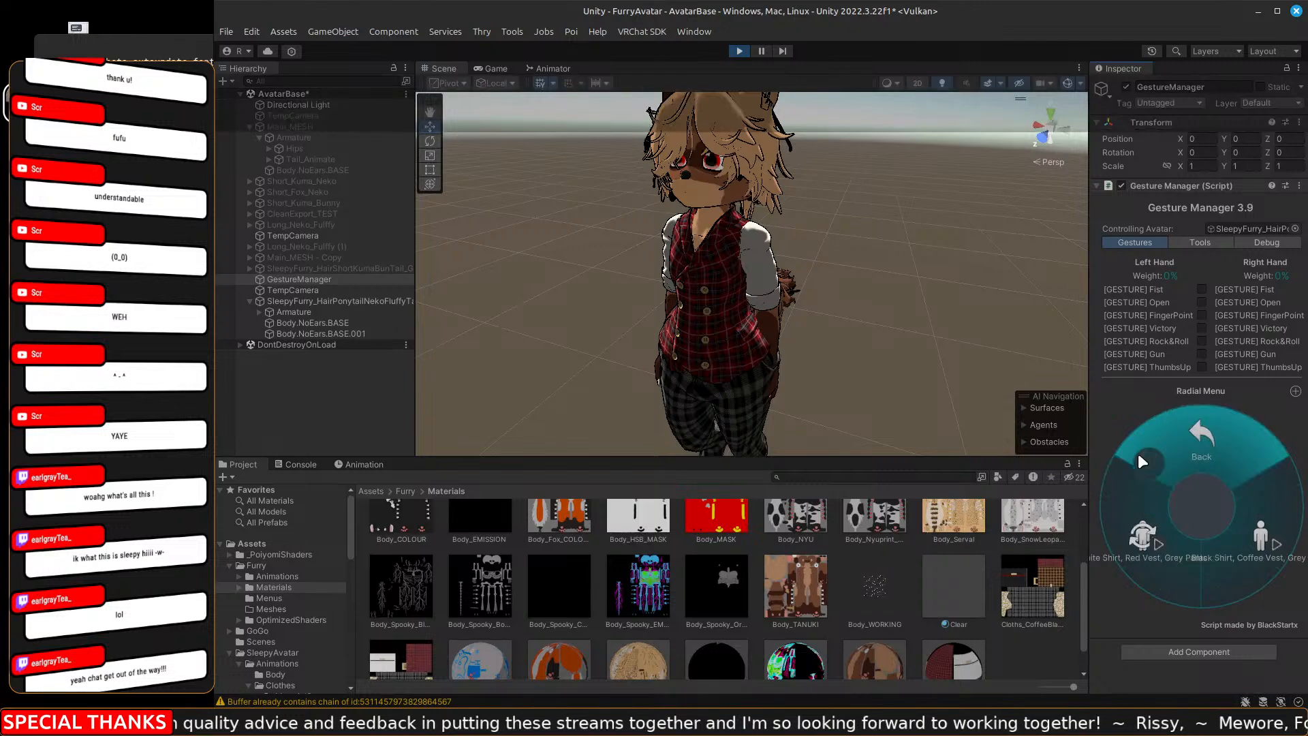
click(1203, 435)
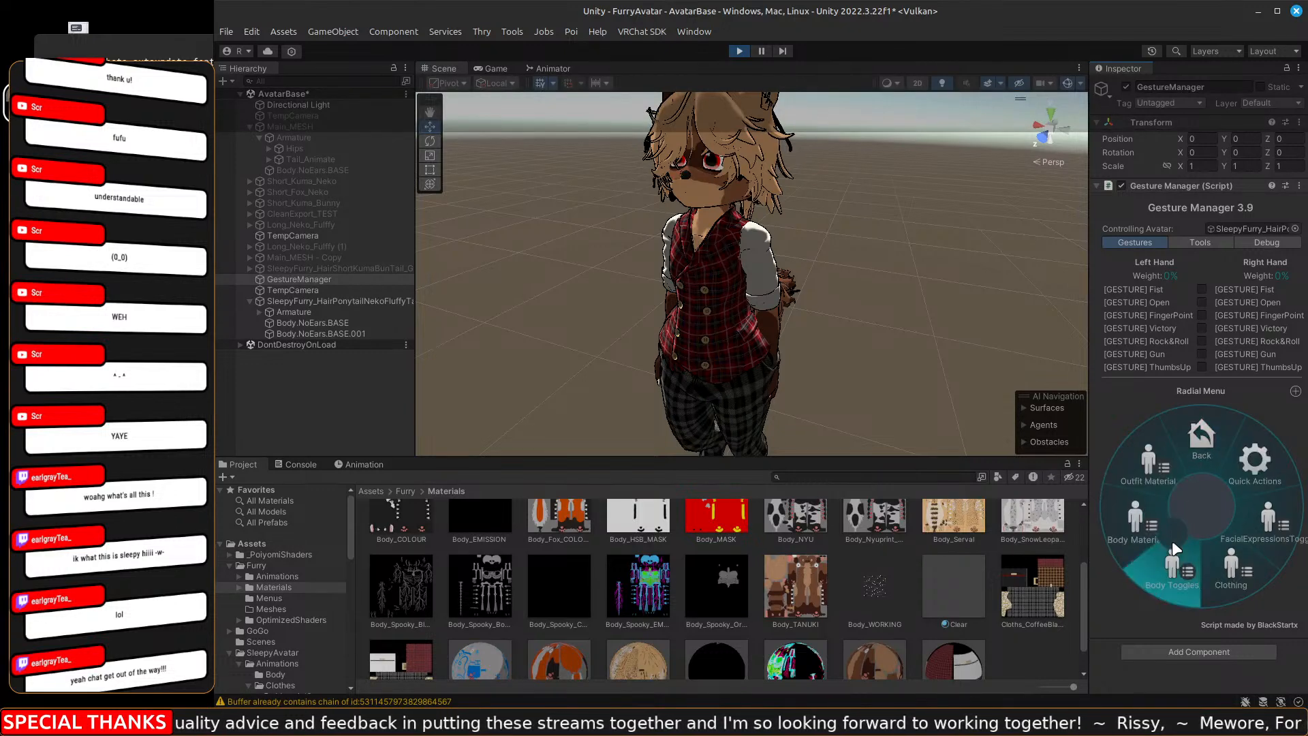
click(1227, 564)
click(1124, 470)
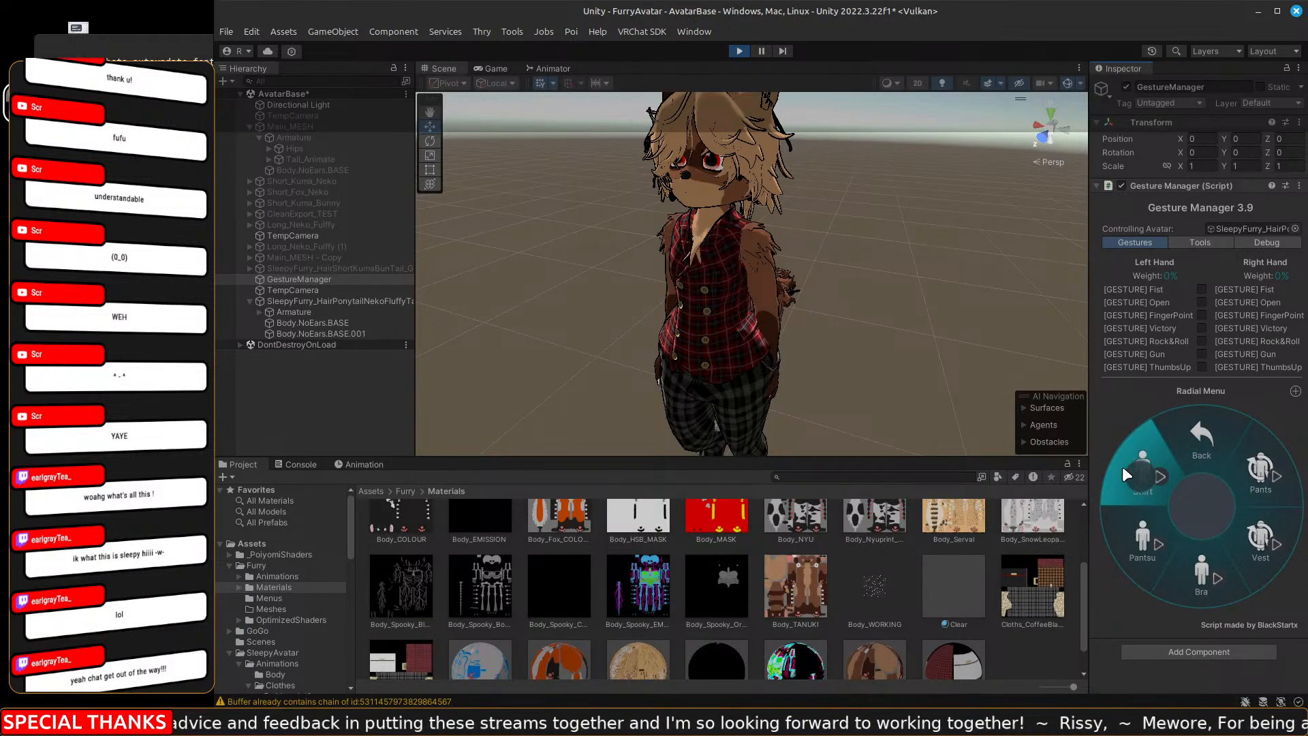
click(1134, 466)
click(1134, 466)
click(1134, 466)
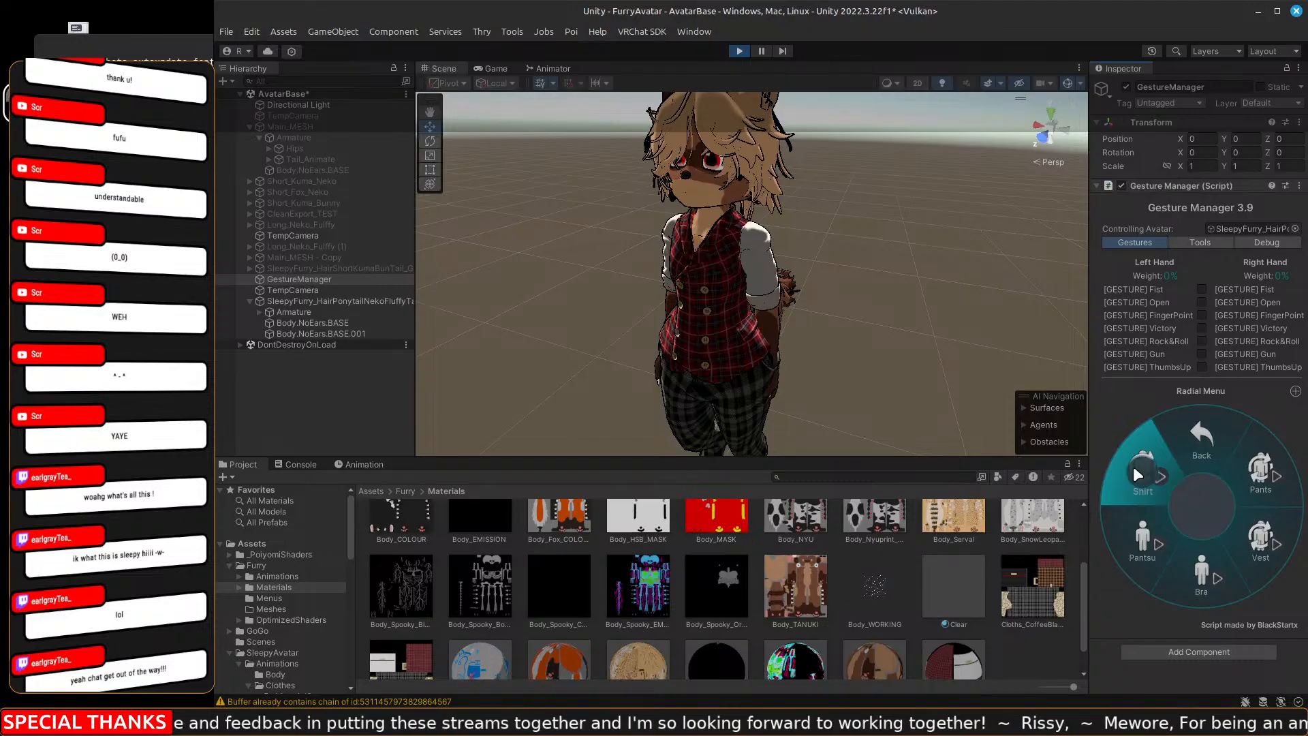
click(1134, 466)
click(1133, 466)
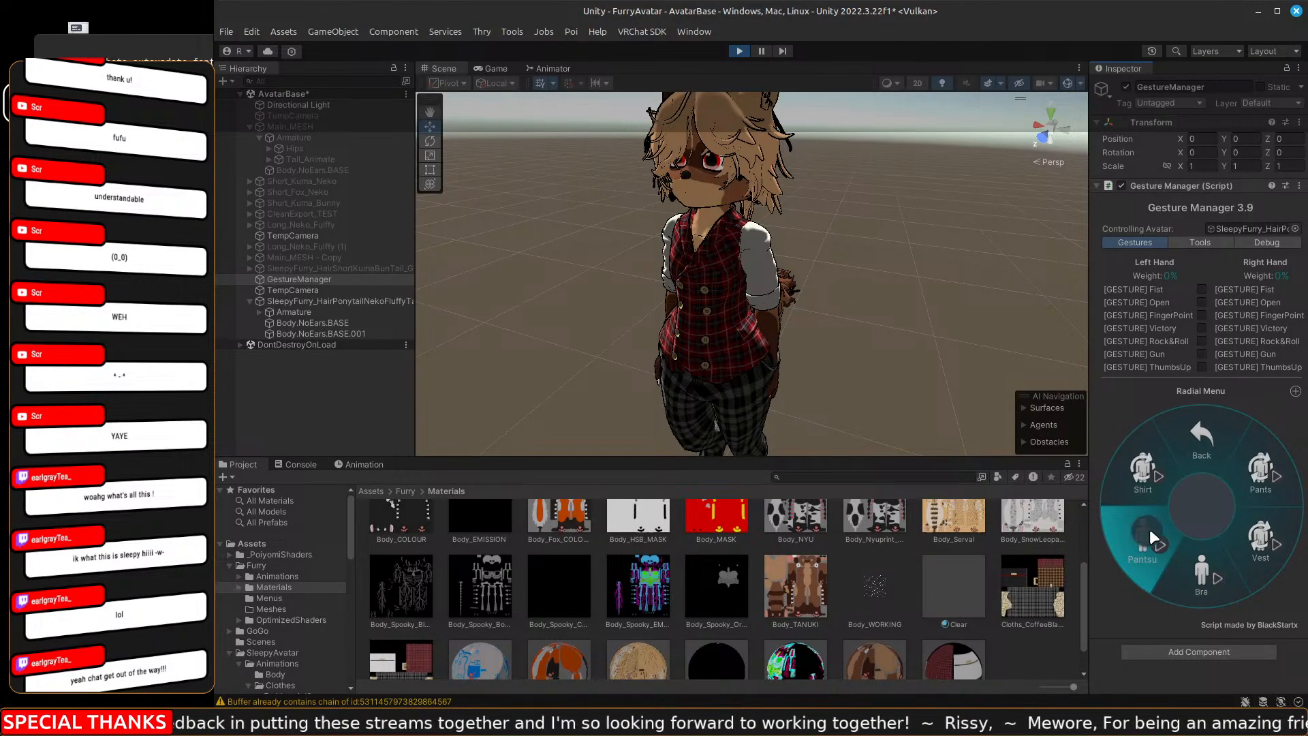
Test the clothing toggles by removing the pants, vest and shirt to leave Pantsu and Bra, and view the avatar from the side.
click(1282, 477)
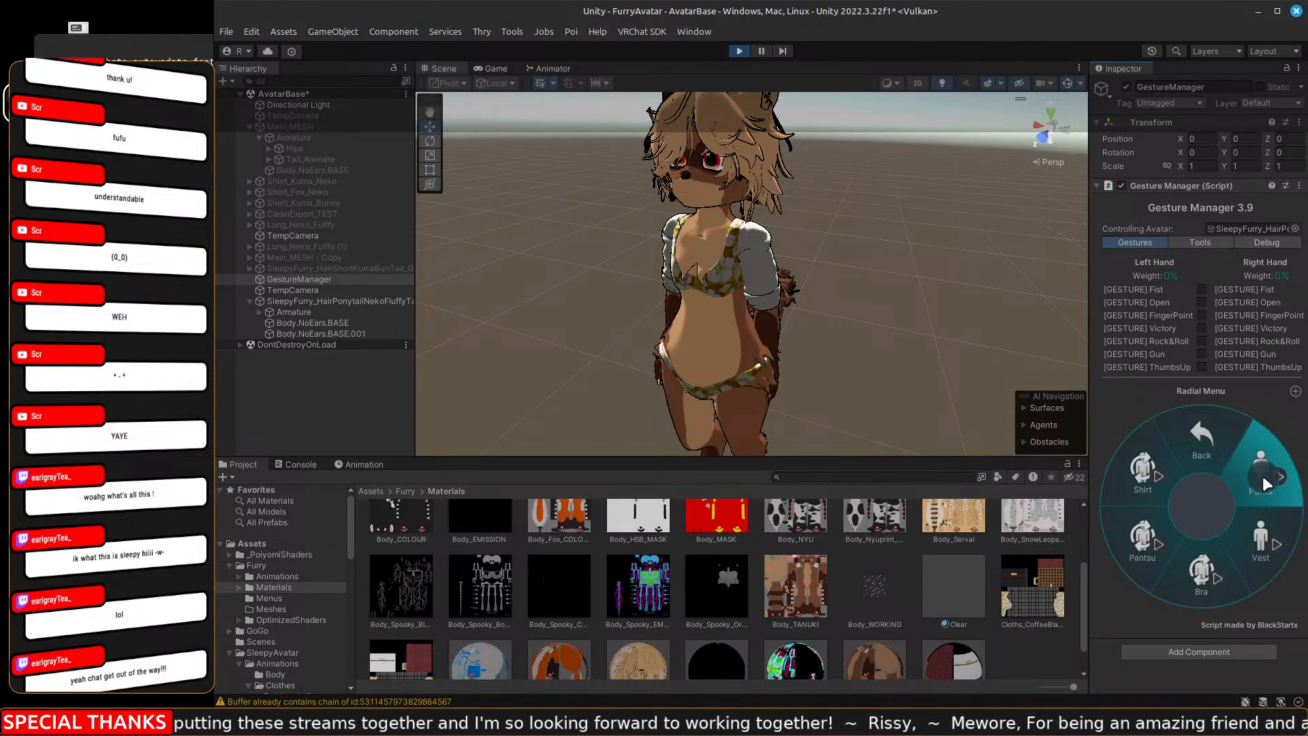
click(1133, 477)
click(1133, 477)
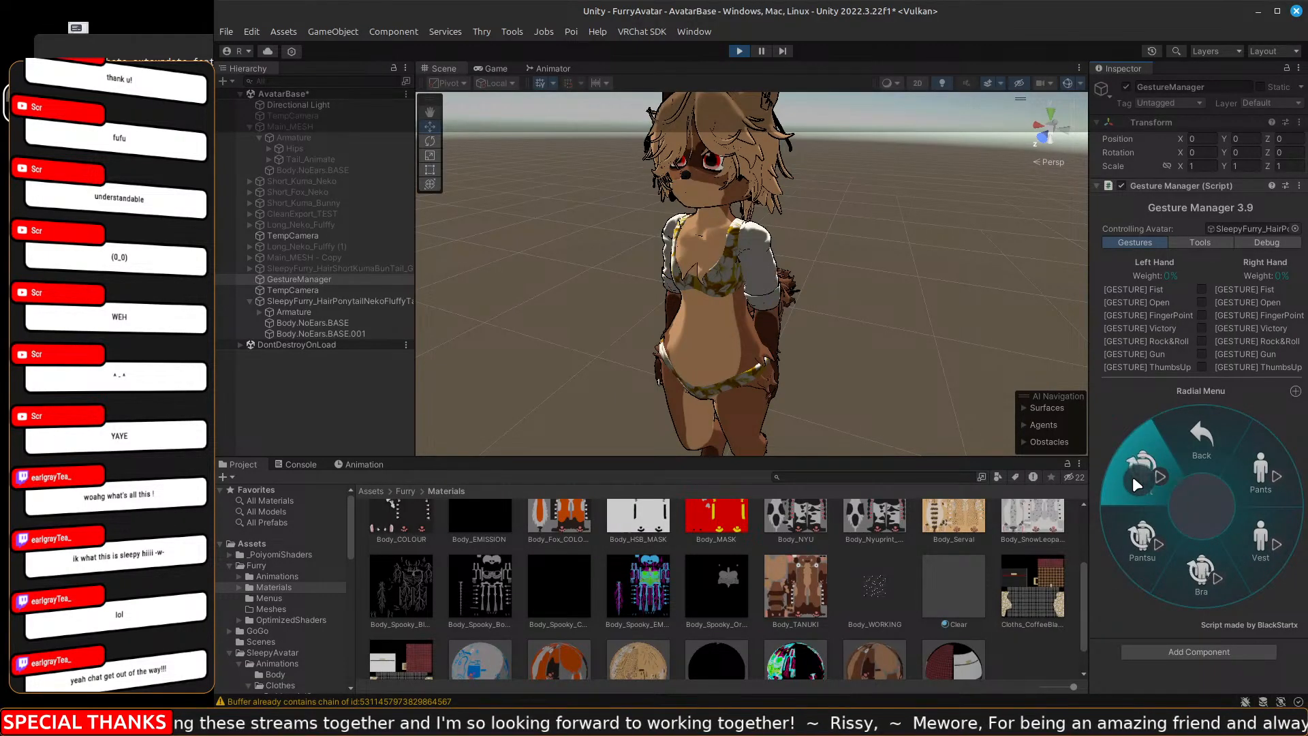
click(1133, 477)
right_drag(812, 342, 952, 342)
key(a)
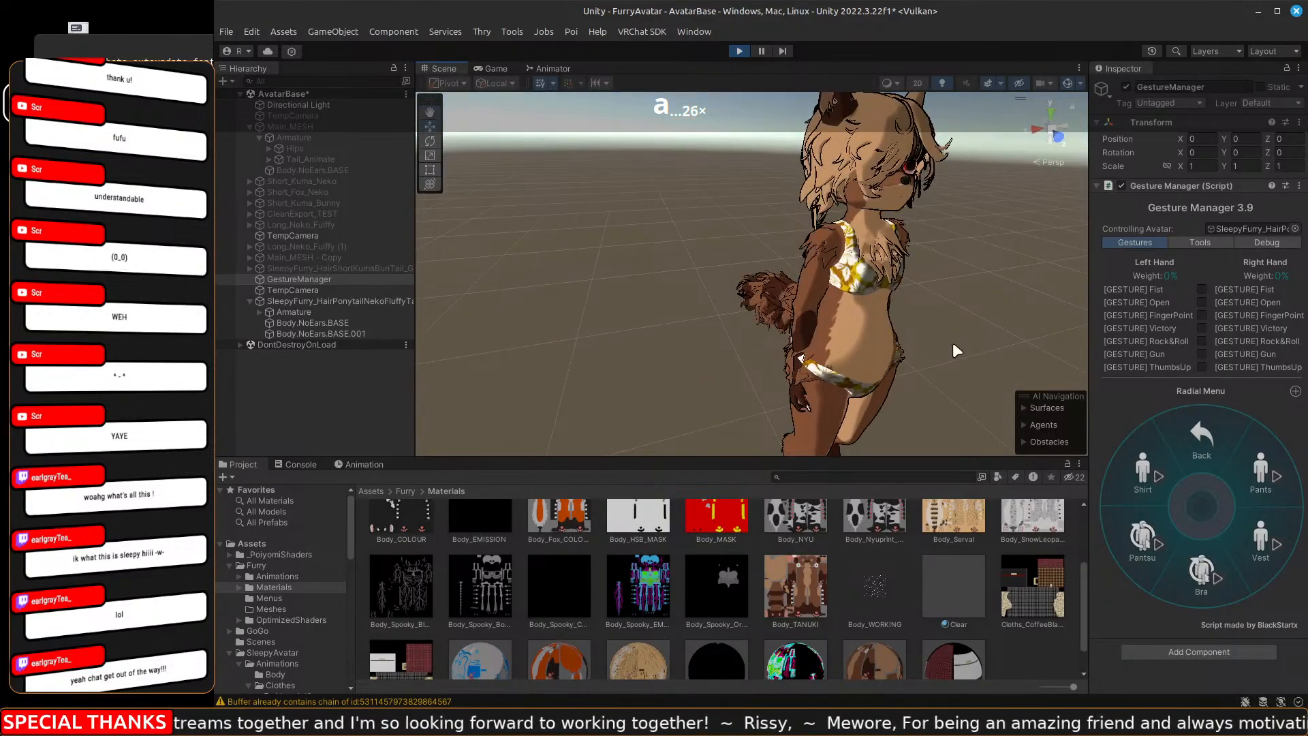
Exit Play mode and frame the whole avatar in the scene.
click(741, 51)
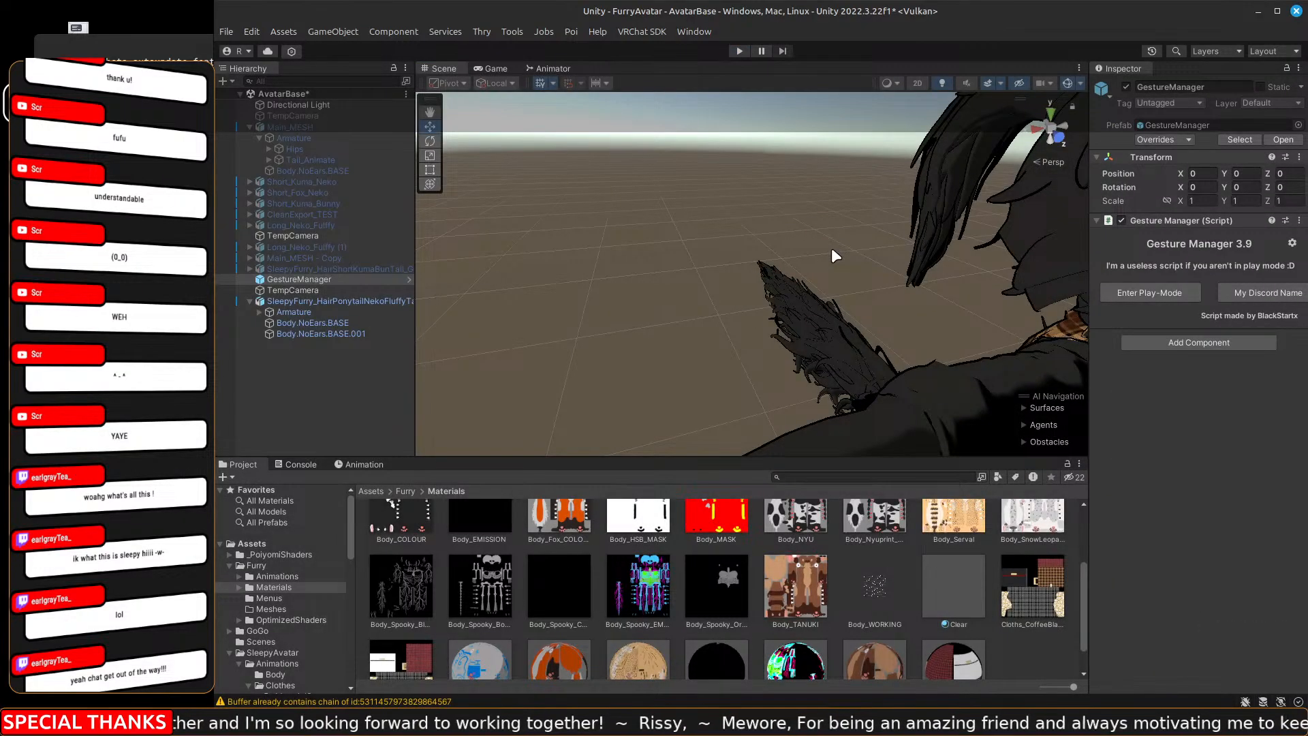
scroll(832, 248, down, 5)
scroll(831, 248, up, 5)
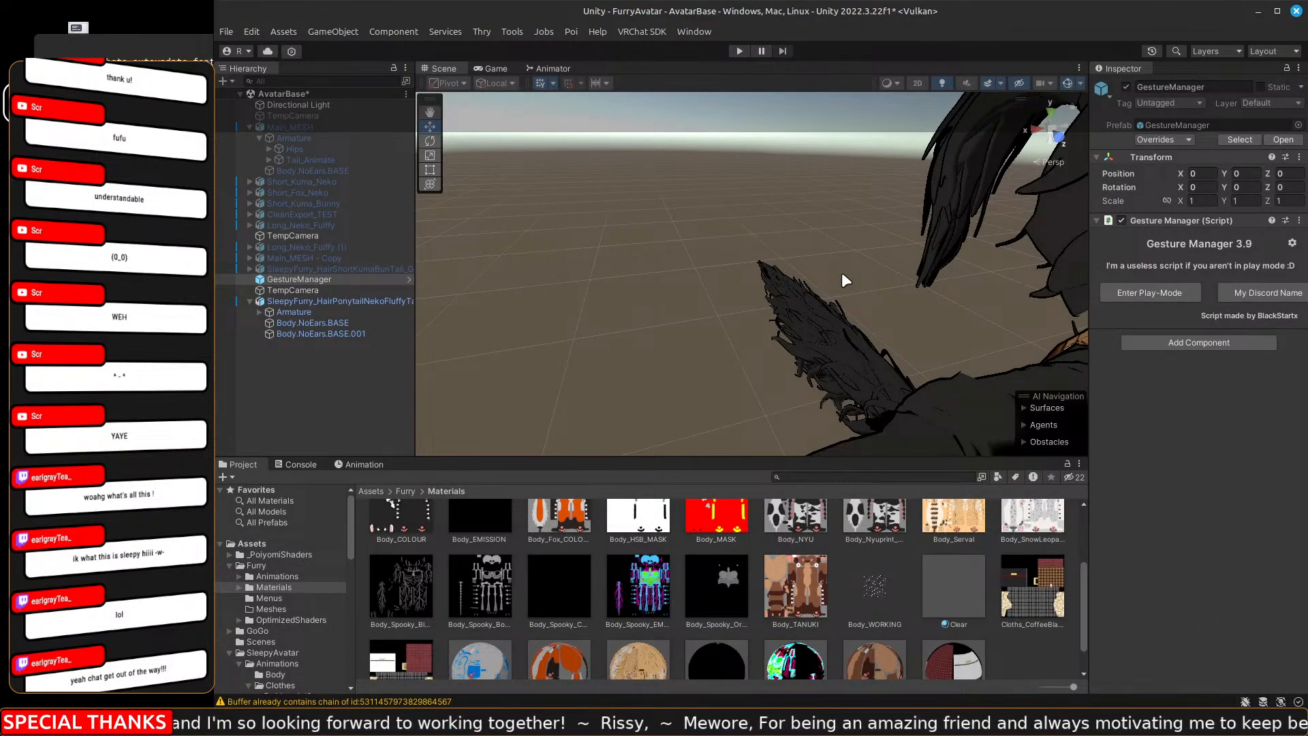
scroll(844, 276, down, 4)
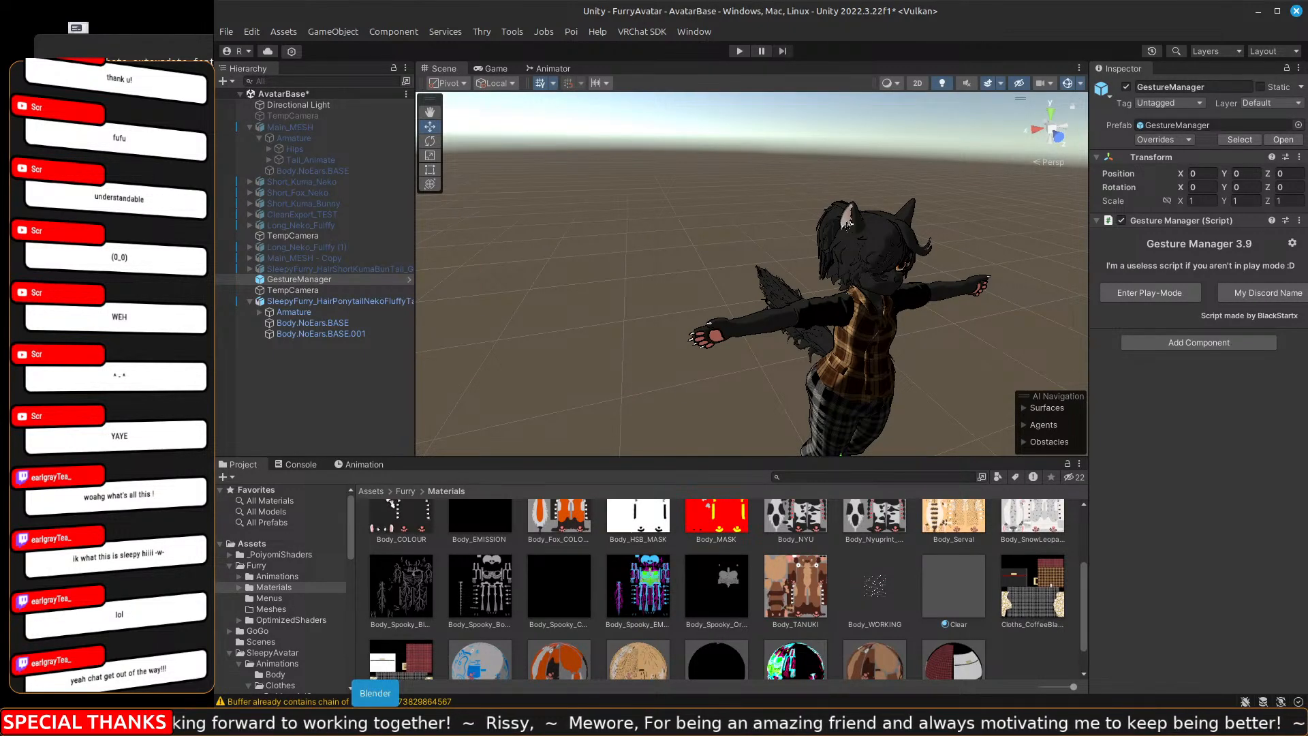
Switch to Blender and open the recent file Exporting.blend.
click(375, 722)
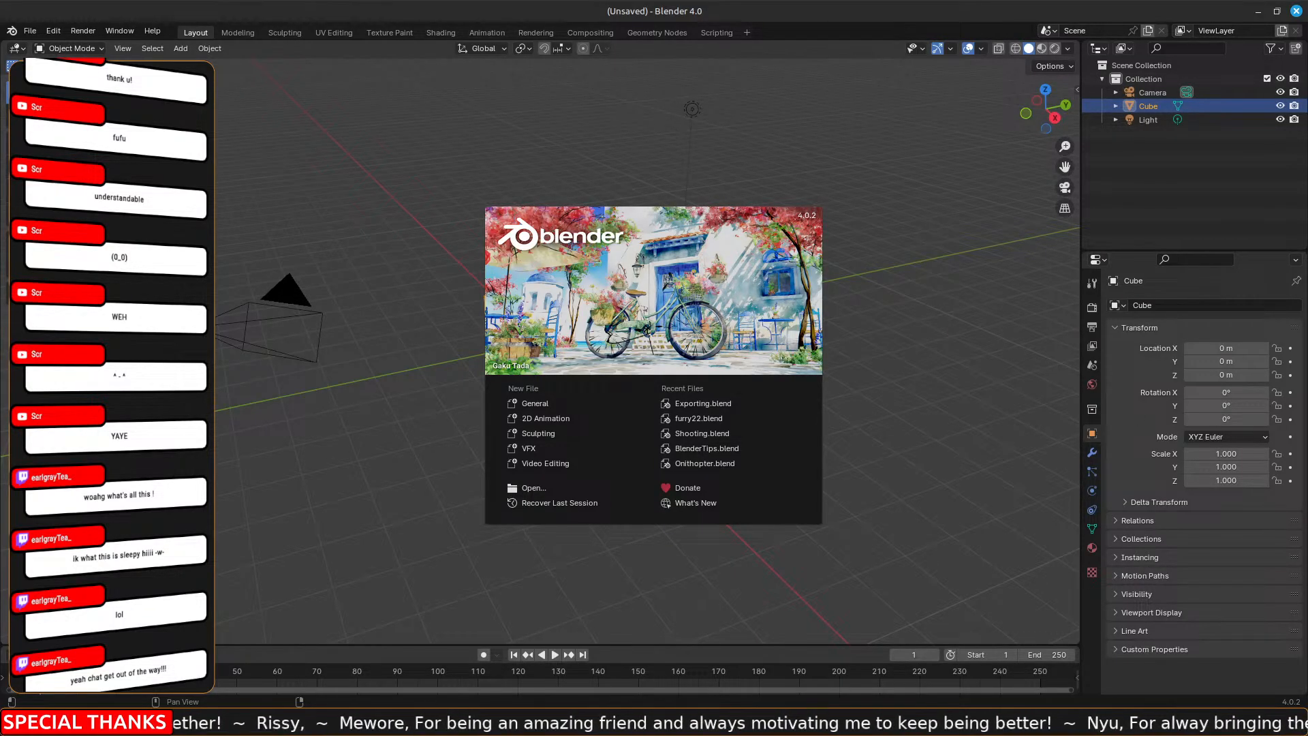
click(29, 30)
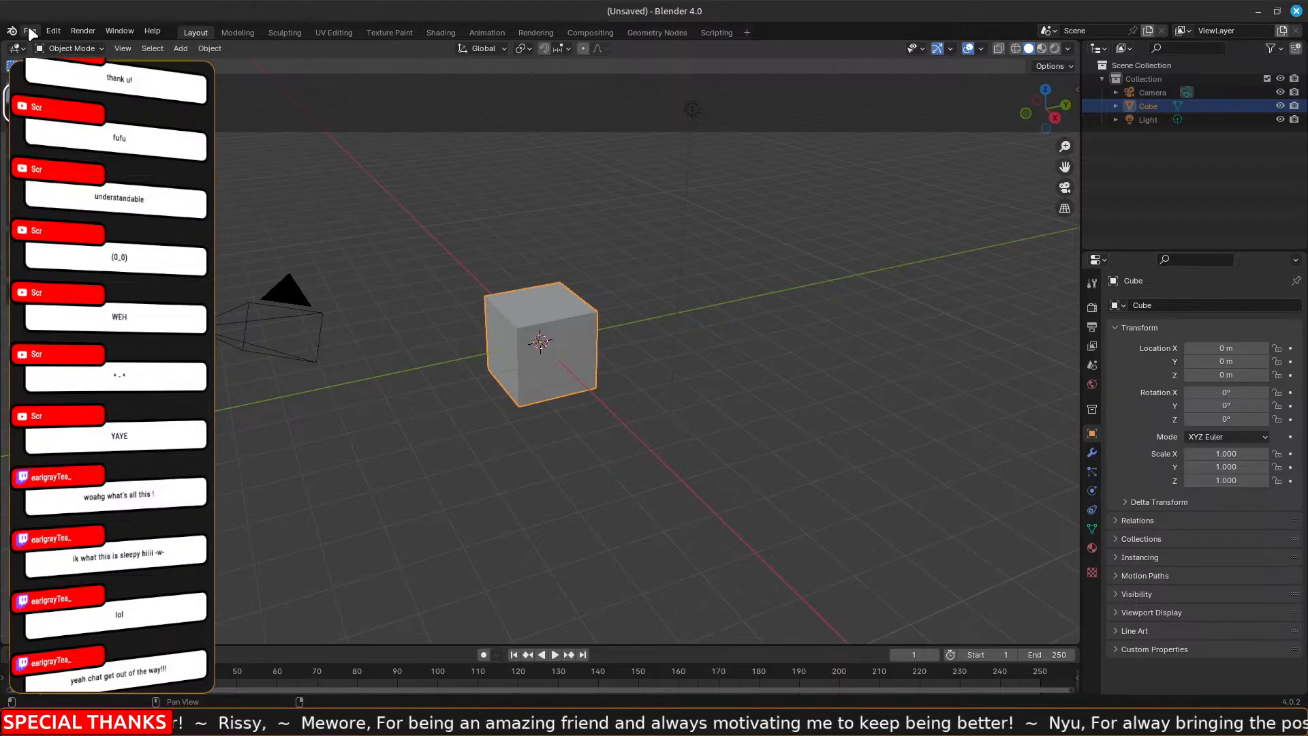
click(30, 32)
mouse_move(69, 73)
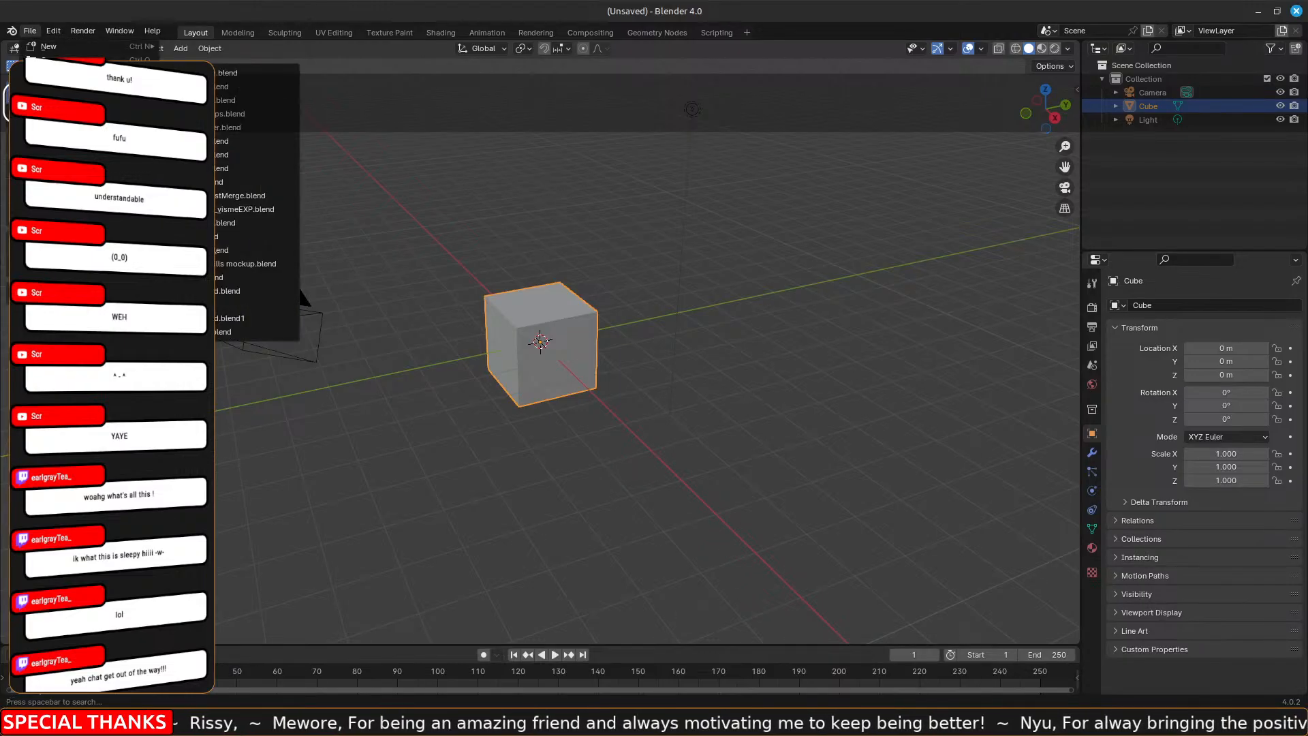
click(237, 72)
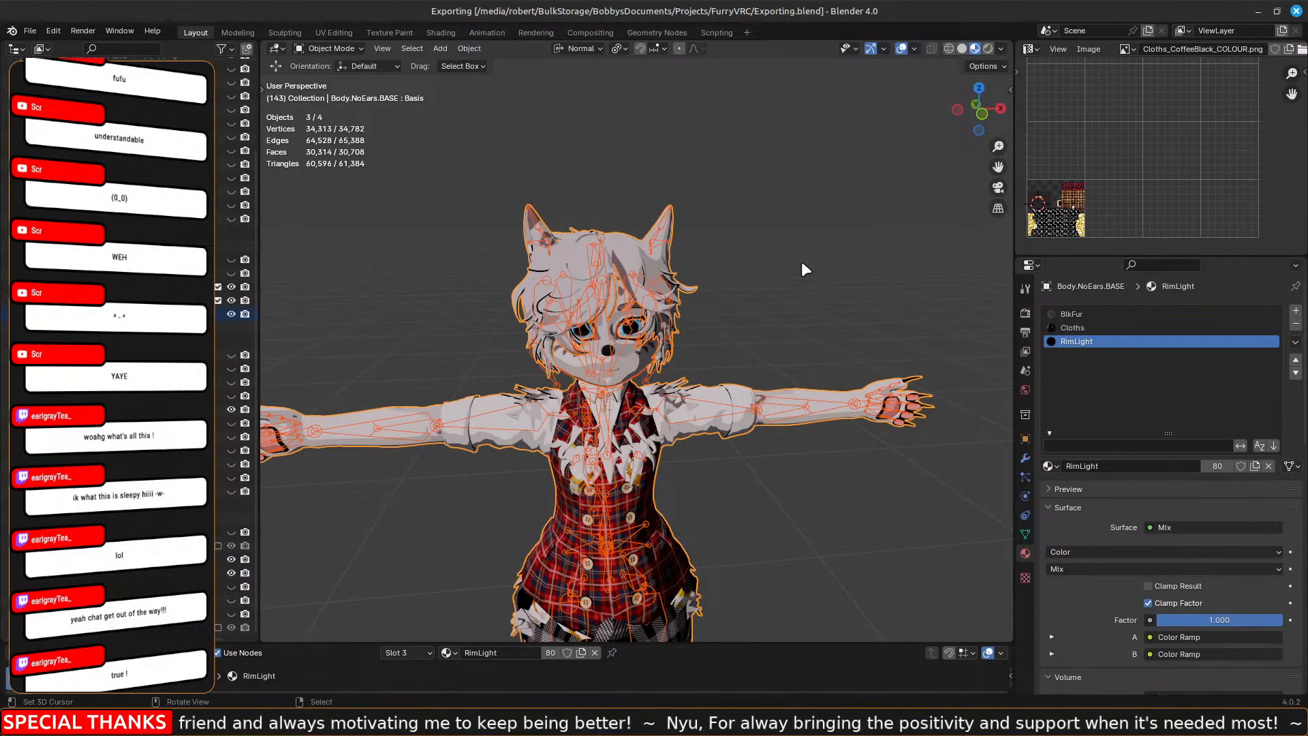
Join the Shirt.Collar.BASE mesh into the Body.NoEars.BASE mesh.
key(alt+a)
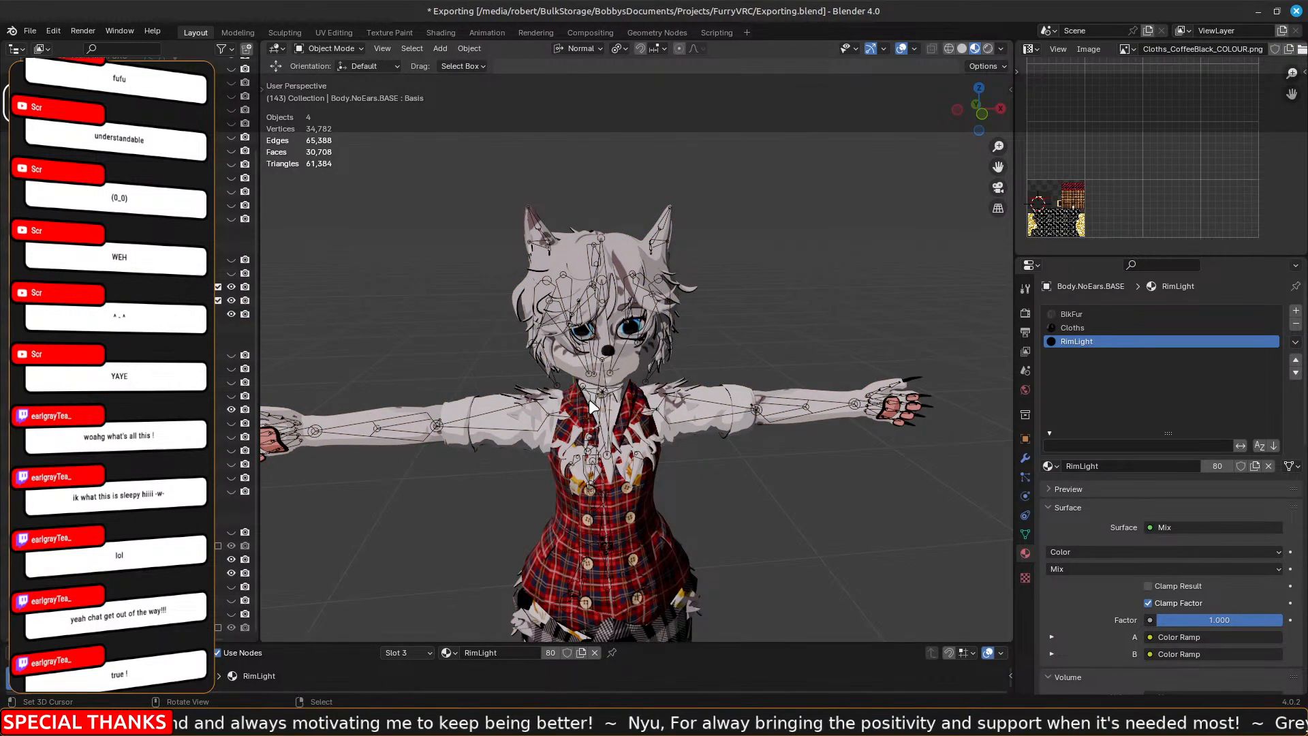
click(590, 407)
scroll(774, 374, up, 3)
middle_drag(774, 374, 846, 300)
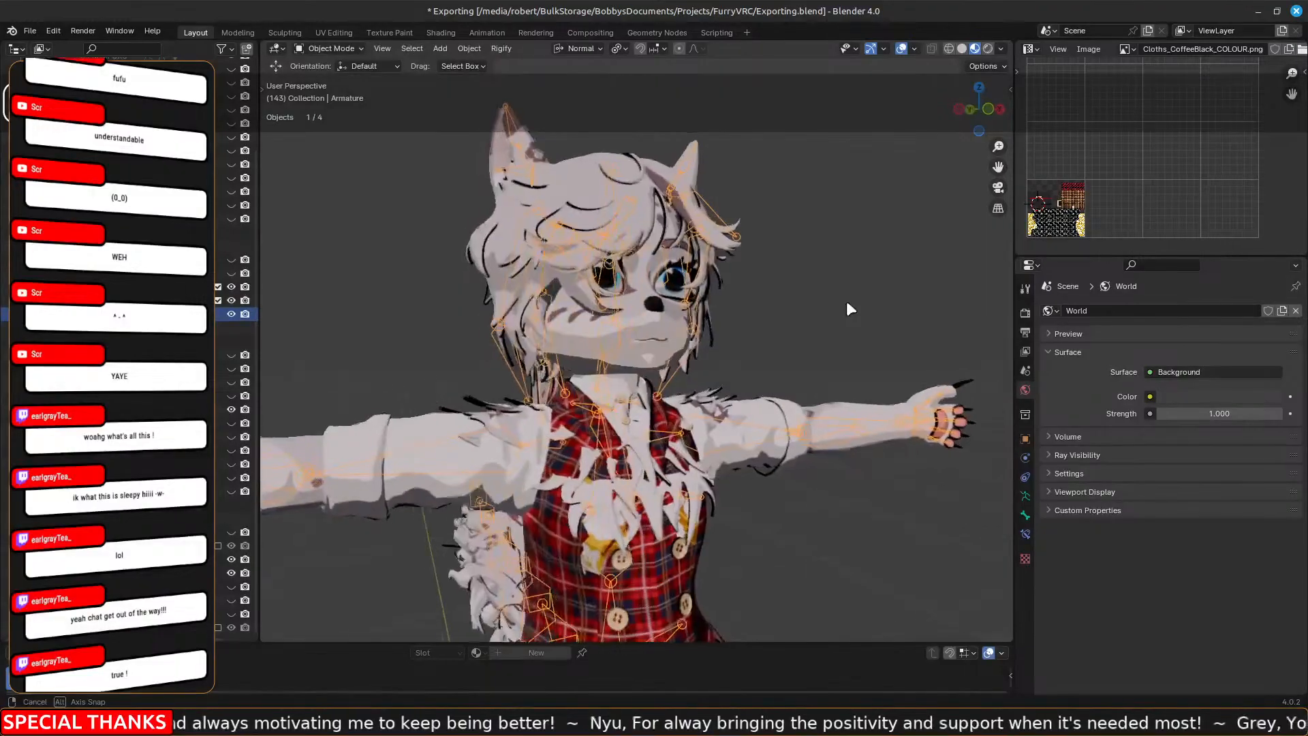
click(646, 421)
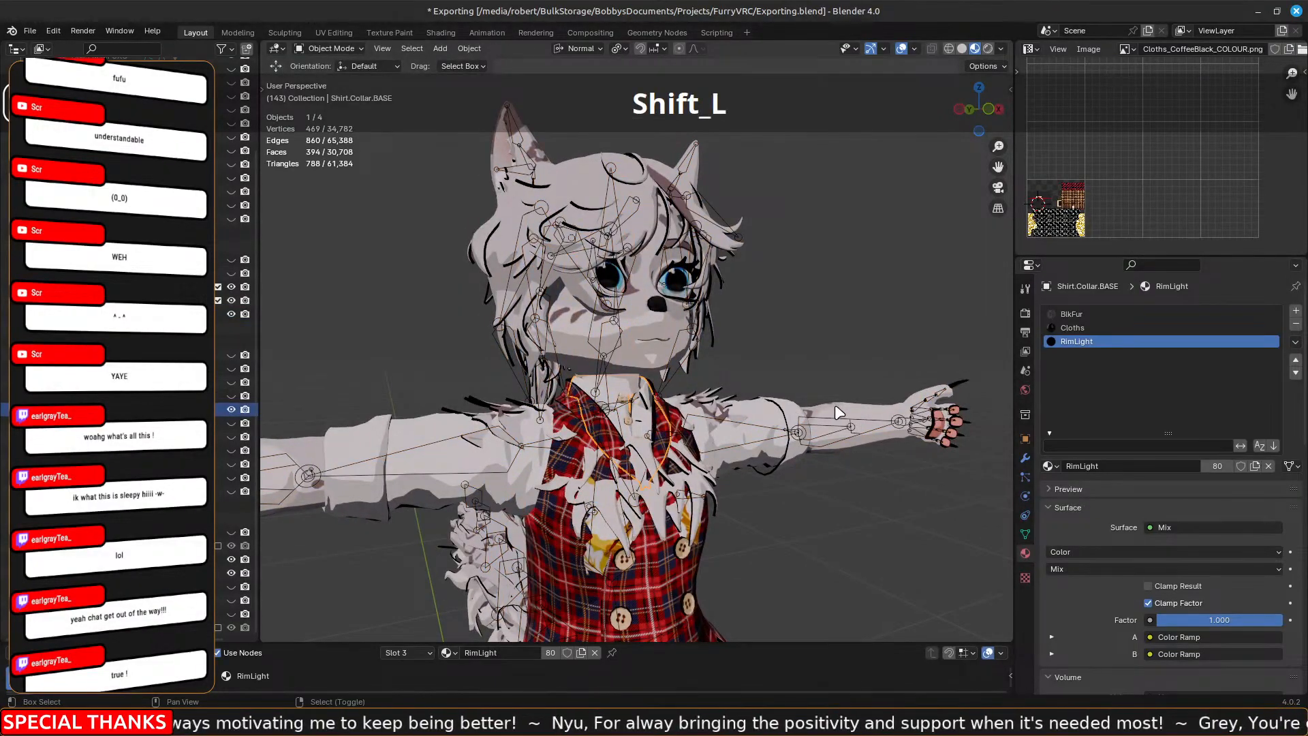
shift+click(842, 407)
key(ctrl+j)
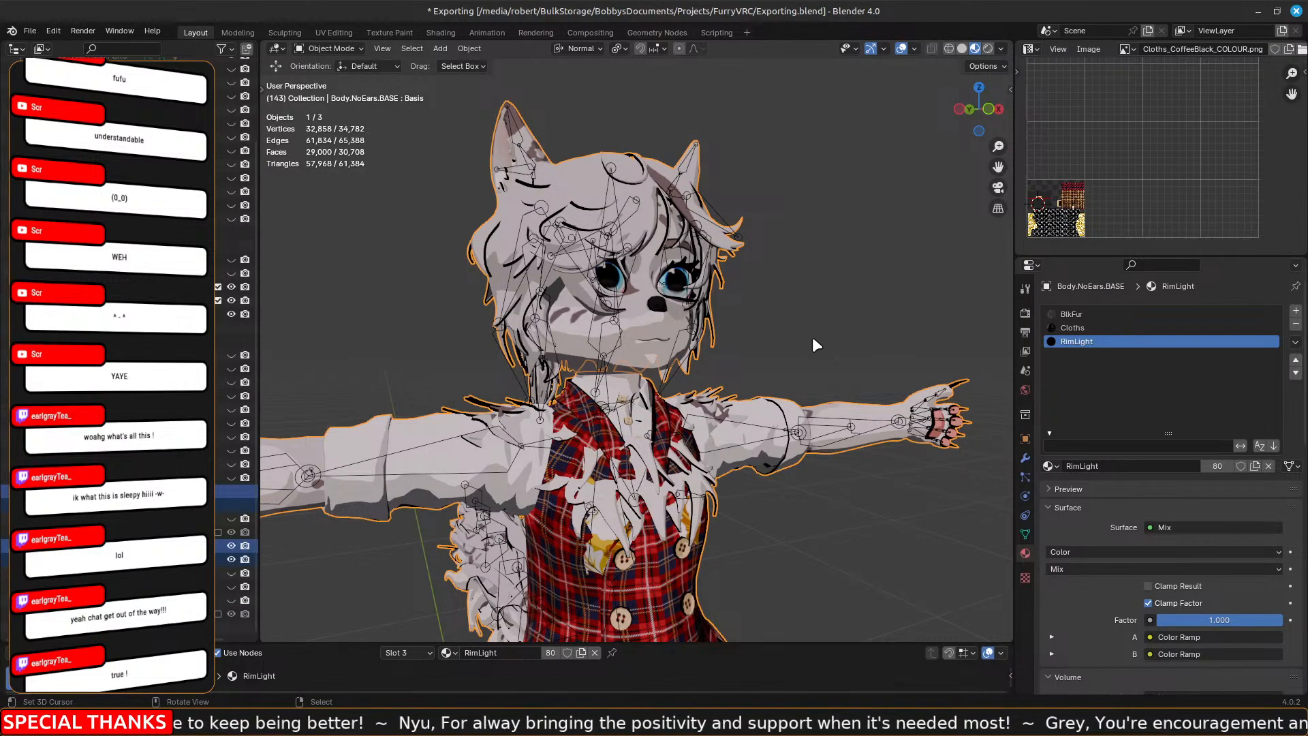
Export only the selected armature and both body meshes as FBX, overwriting SleepyFurry_HairPonytailNekoFluffyTail_GOOD.fbx in the Meshes folder.
shift+click(570, 330)
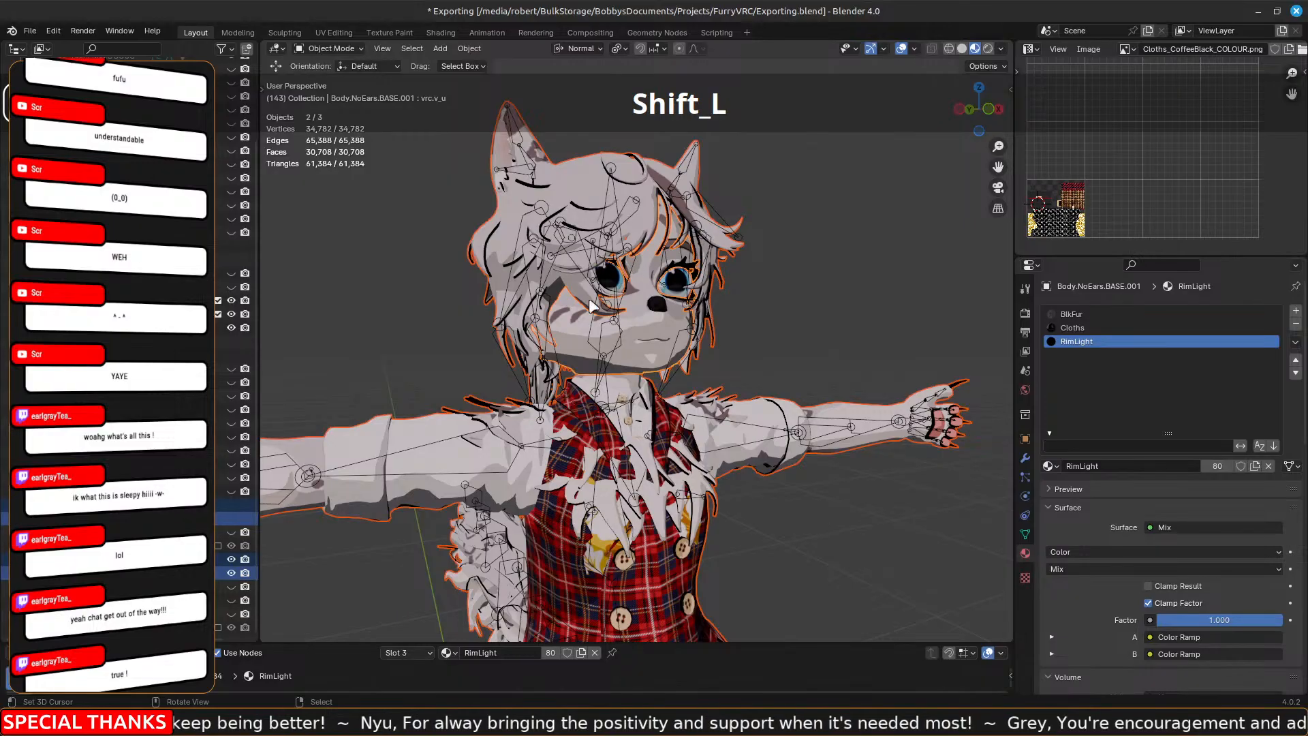
key(shift)
shift+click(406, 450)
shift+click(373, 437)
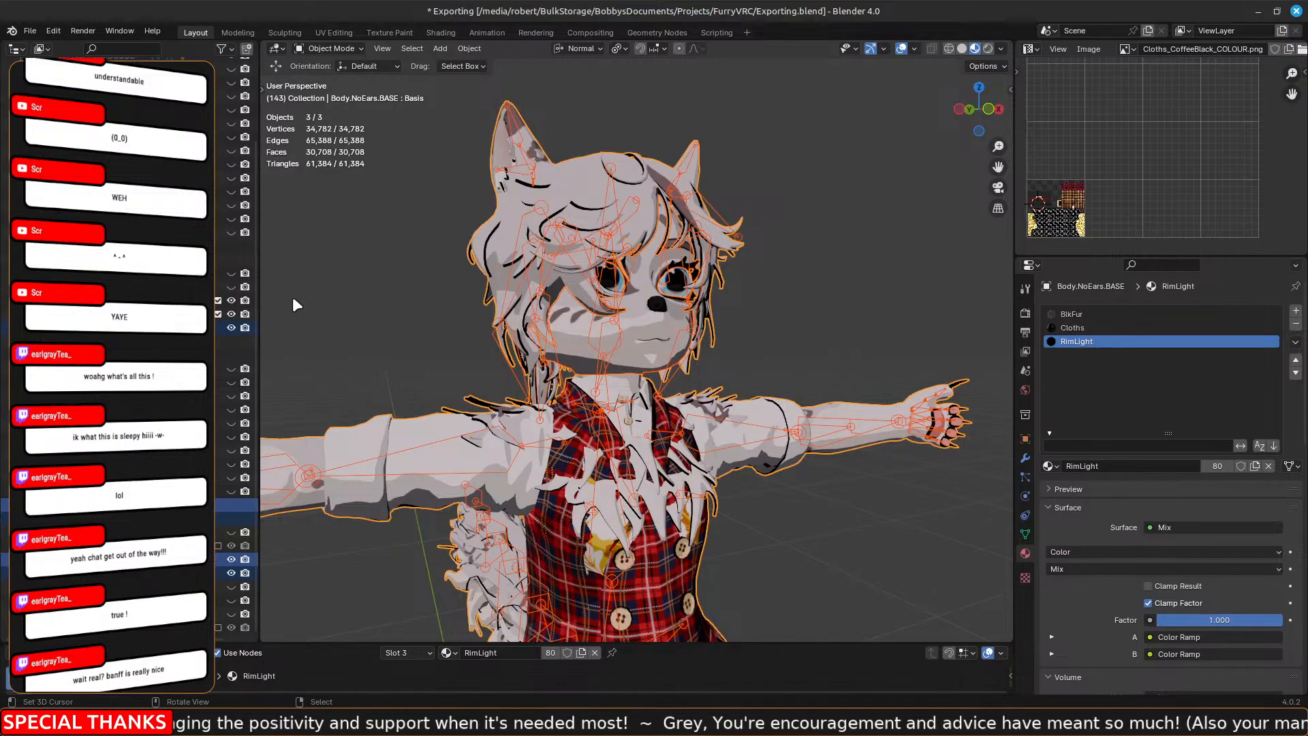
click(30, 31)
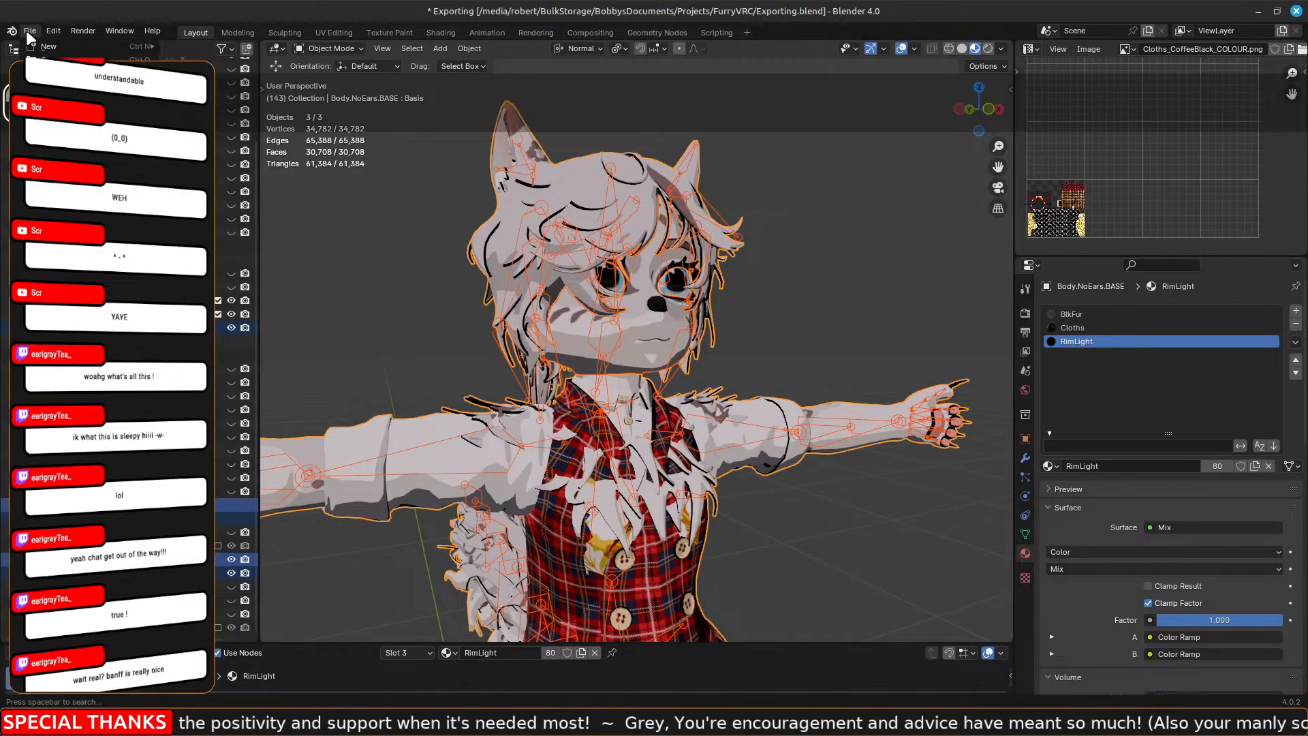
mouse_move(136, 237)
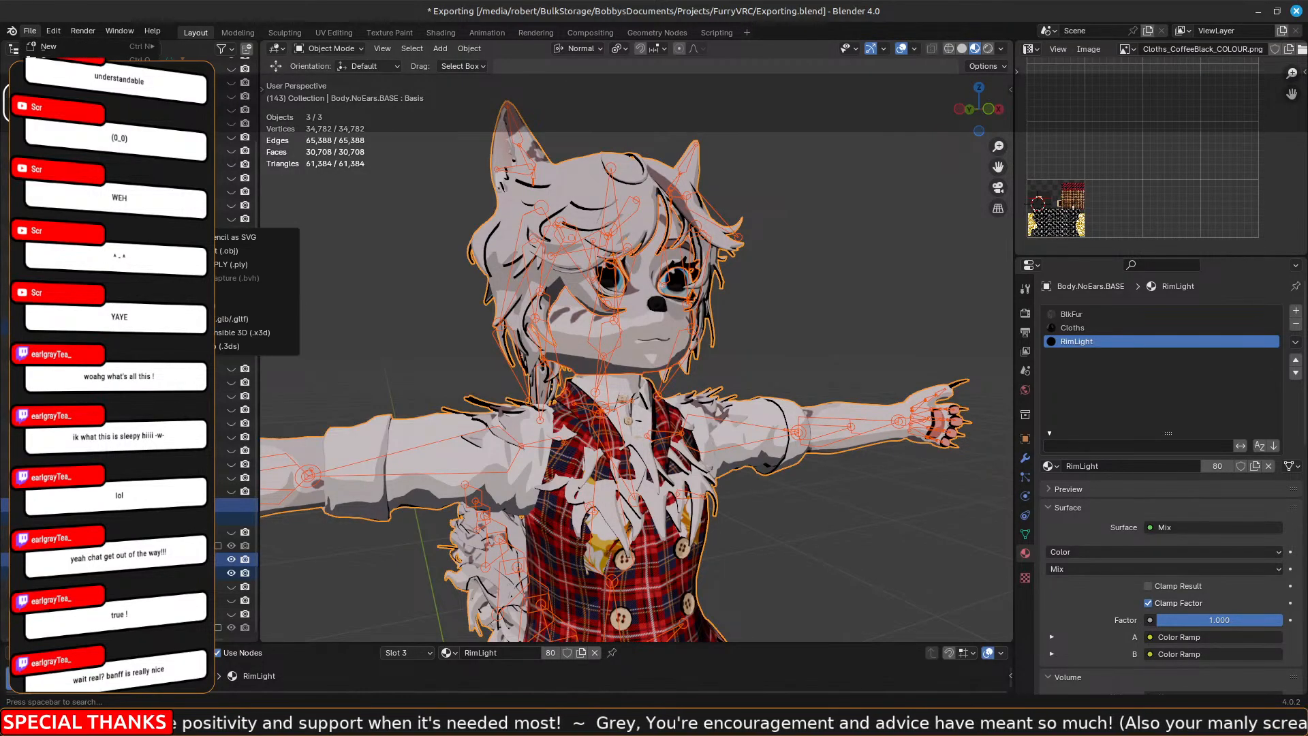
click(233, 307)
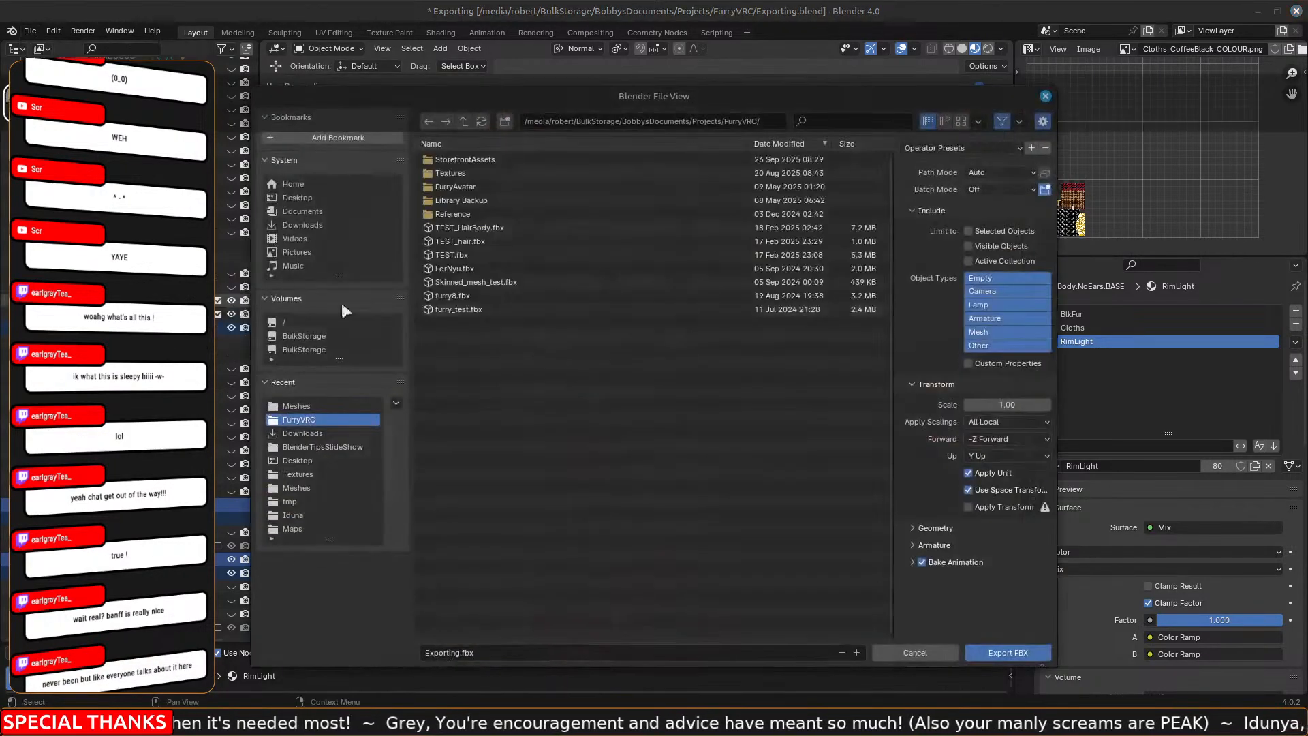
click(308, 407)
click(525, 160)
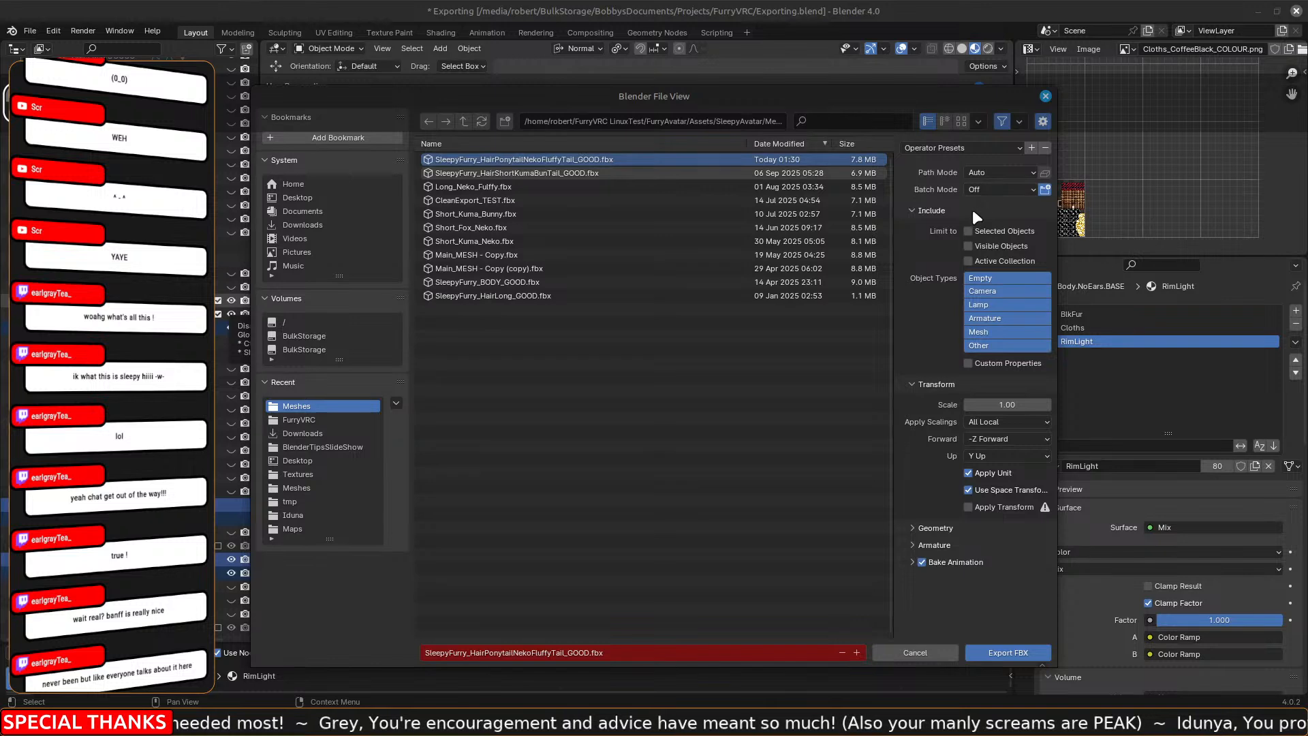
click(976, 230)
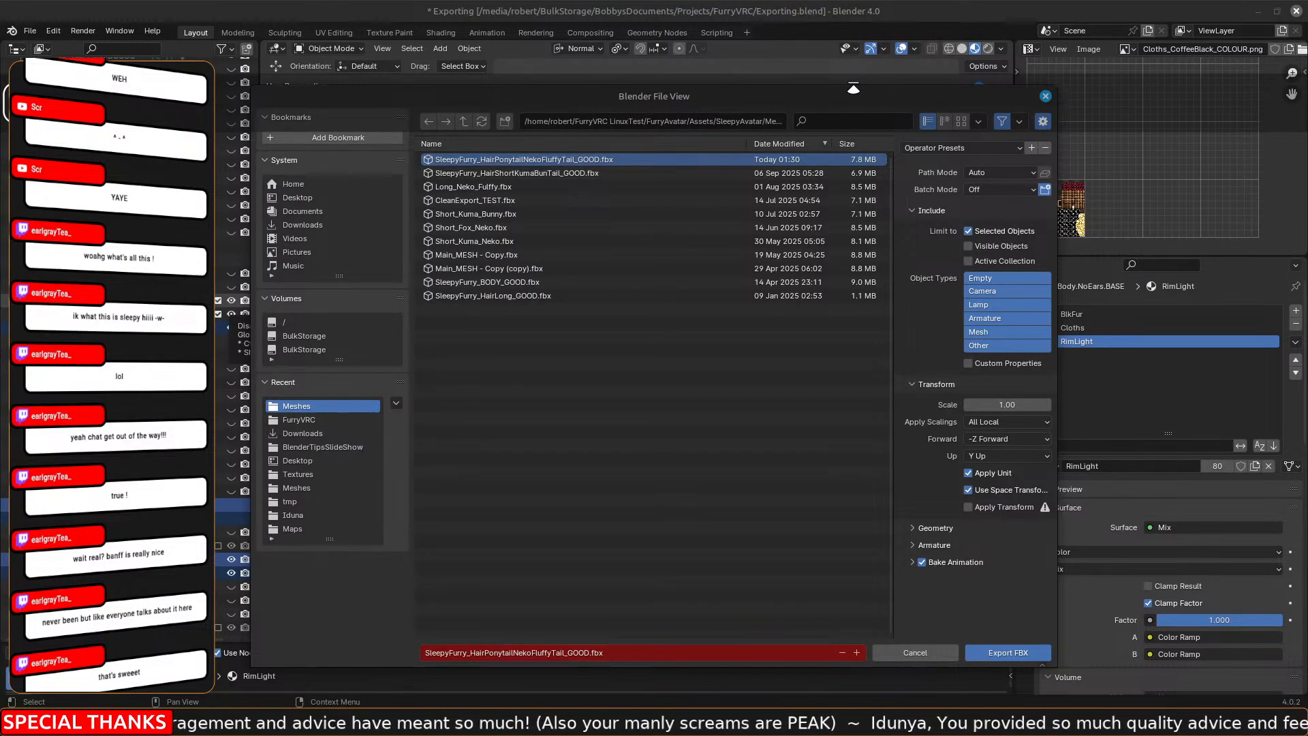
mouse_move(842, 95)
mouse_down()
mouse_move(859, 49)
mouse_move(856, 140)
mouse_move(853, 113)
mouse_move(842, 121)
mouse_up()
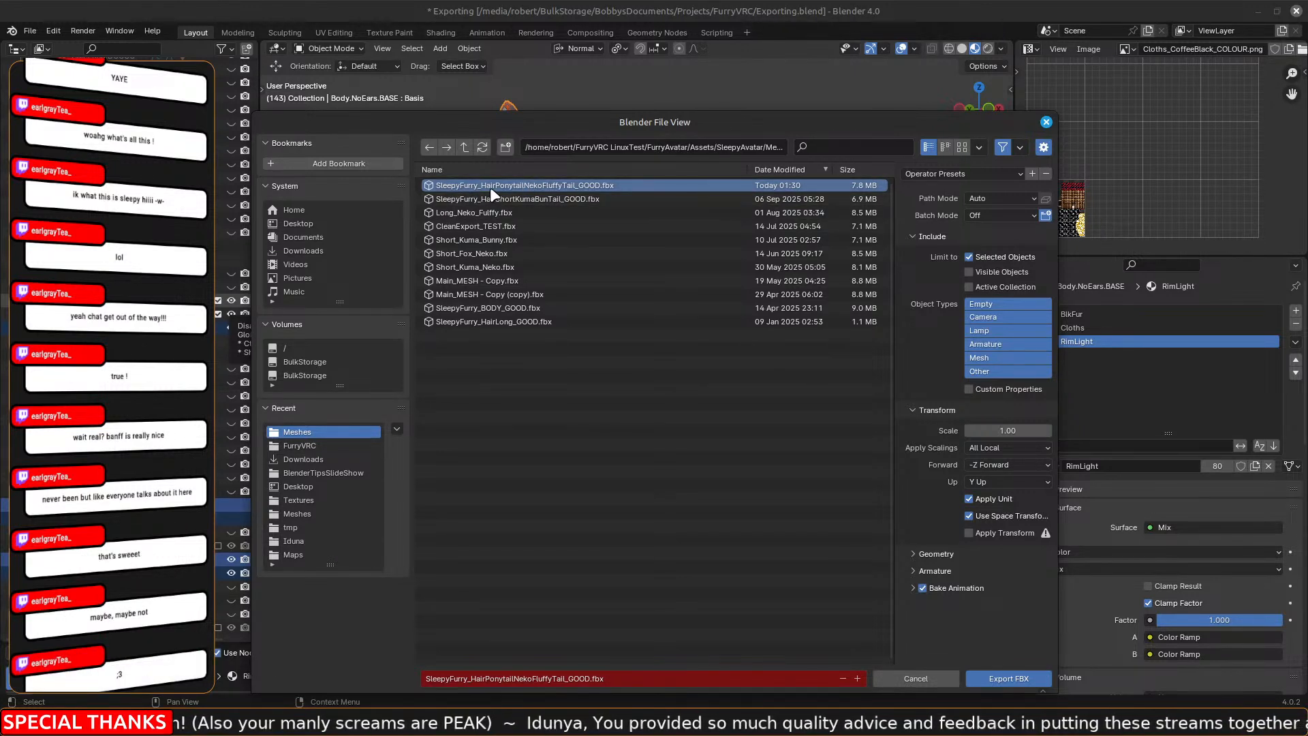
click(913, 552)
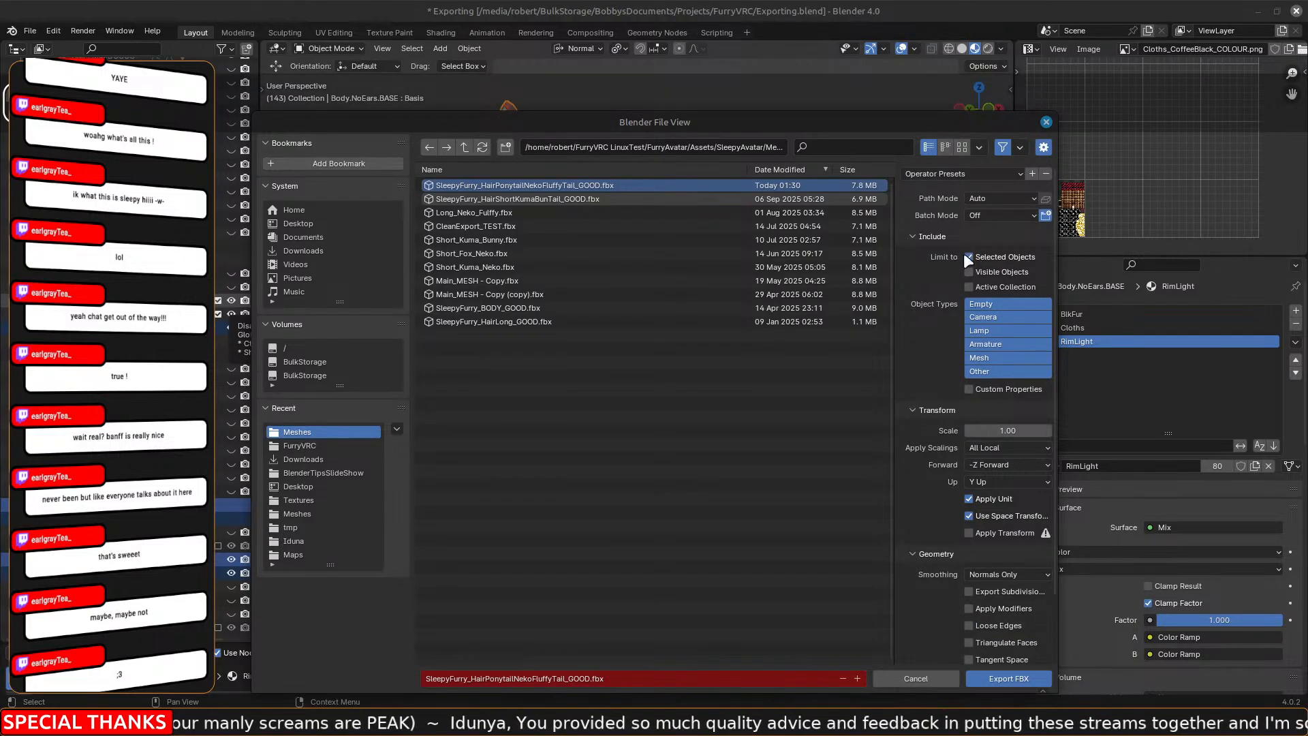
click(1021, 680)
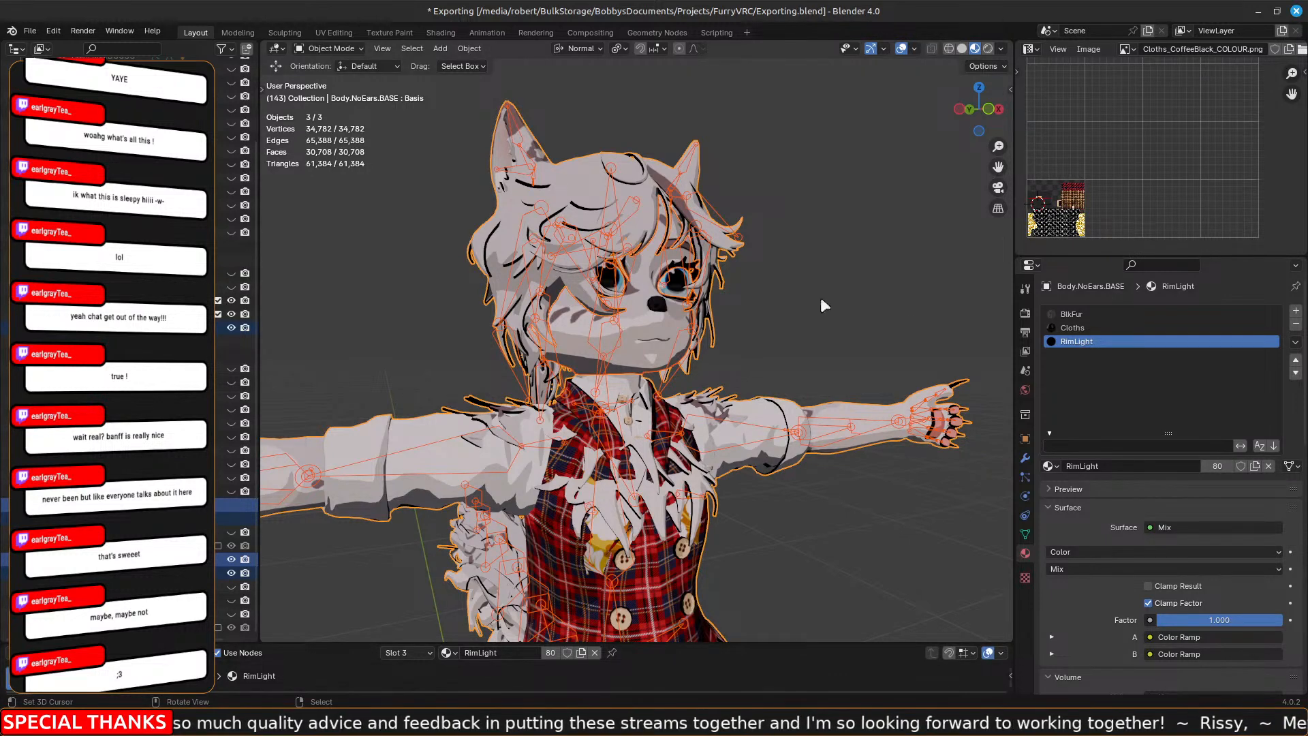
Look over the exported model from the side and switch back to Unity.
middle_drag(821, 304, 914, 332)
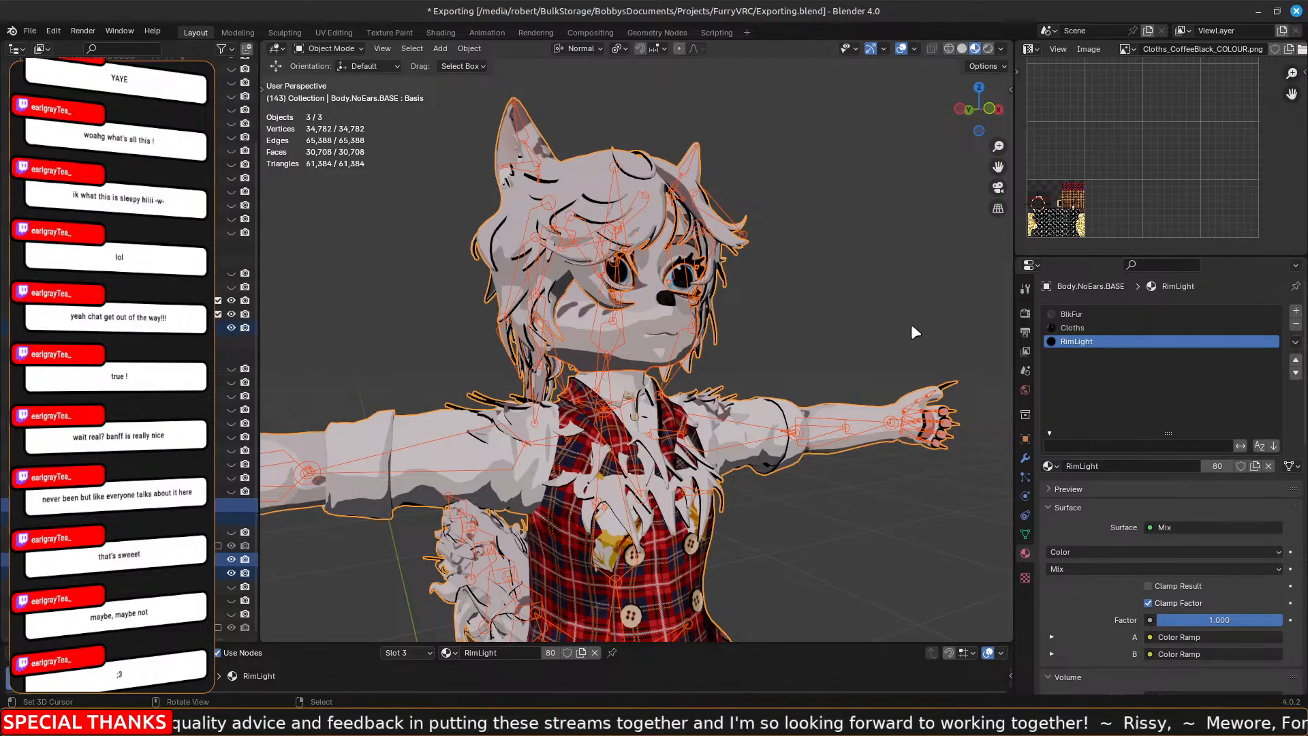
middle_drag(767, 490, 796, 410)
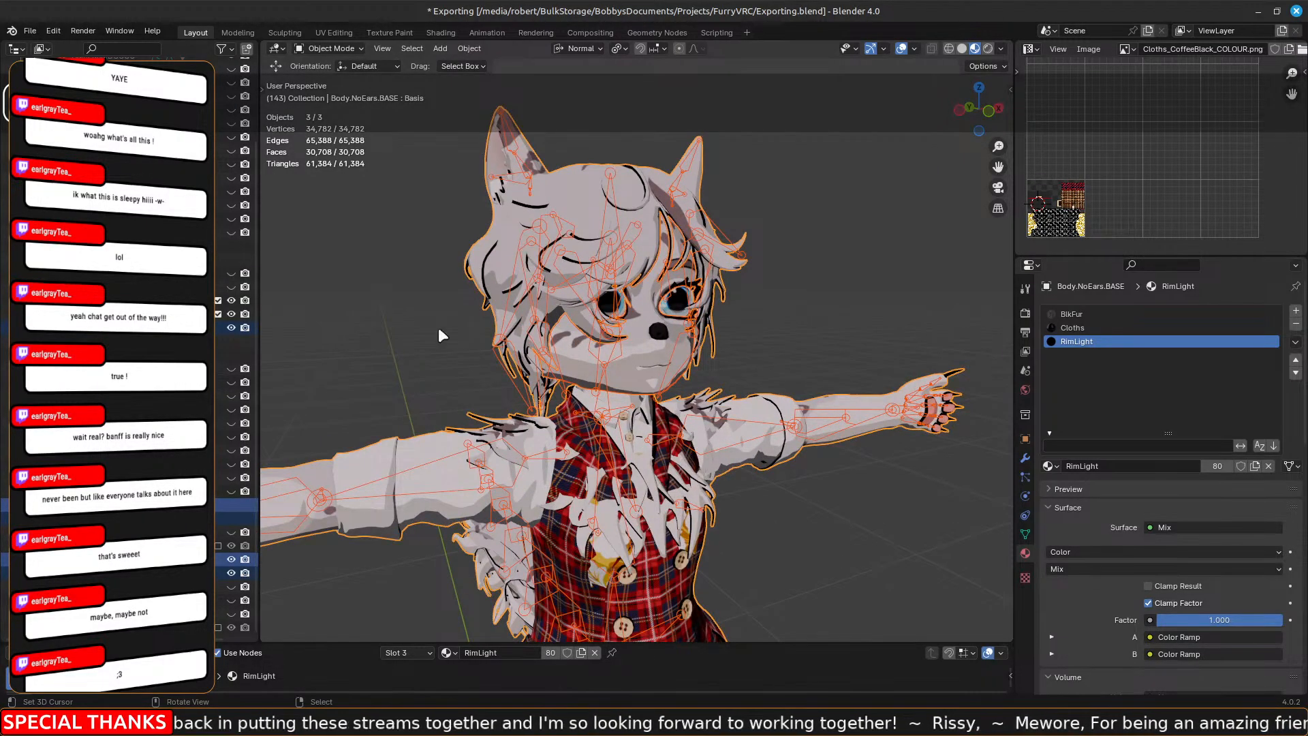
click(414, 720)
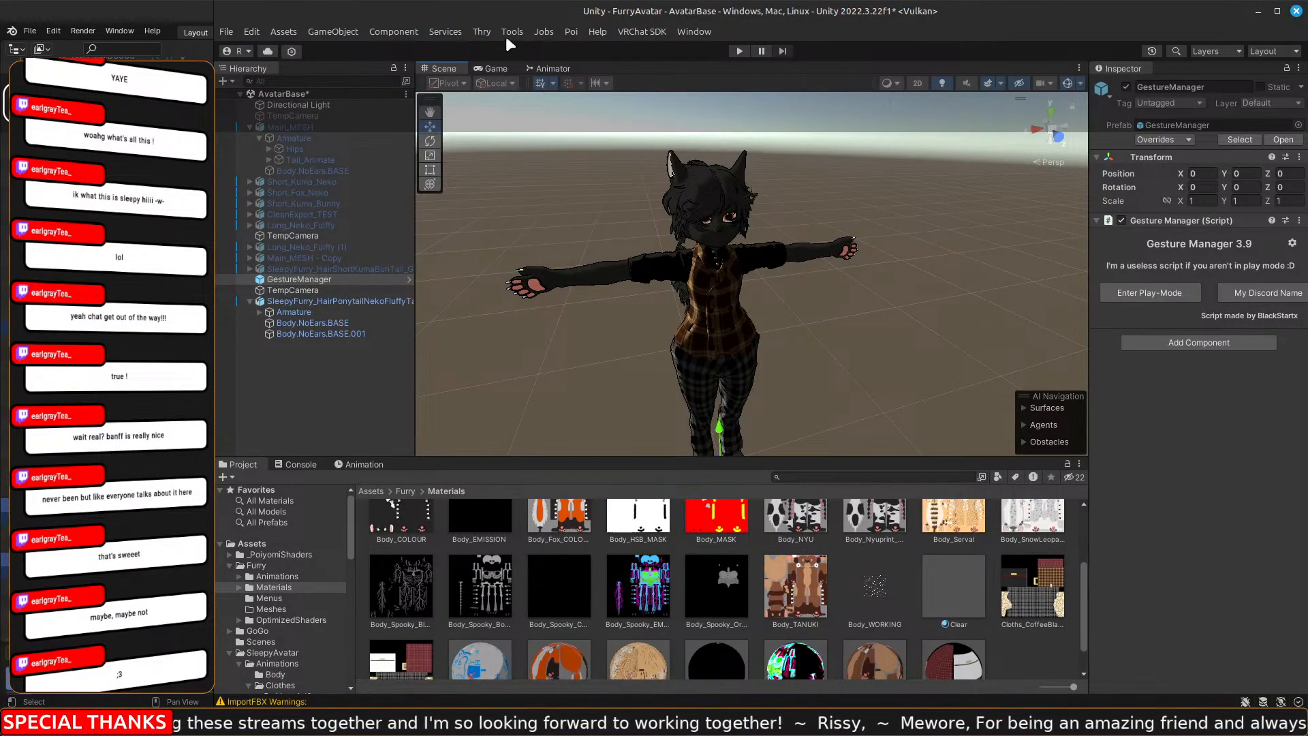
Run the avatar scene in play mode with GestureManager selected and inspect the avatar's head and clothing in the Scene view.
click(309, 278)
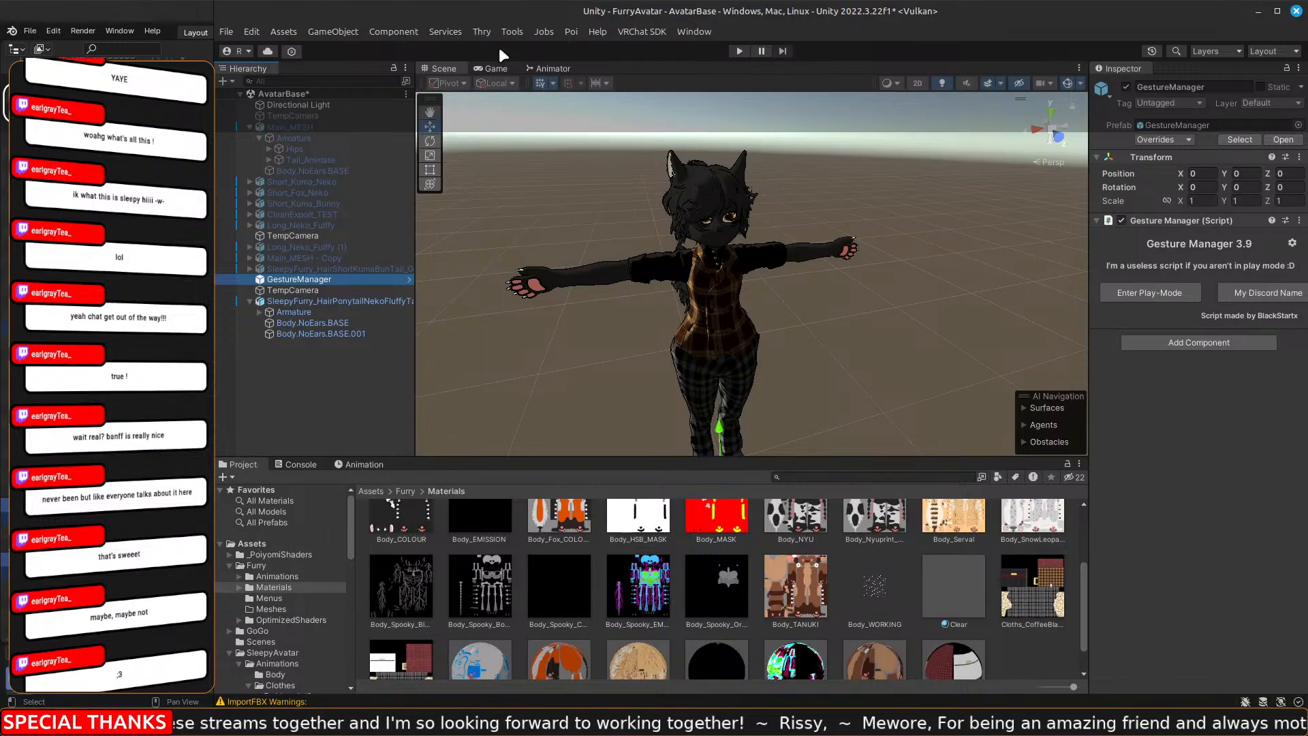
click(738, 52)
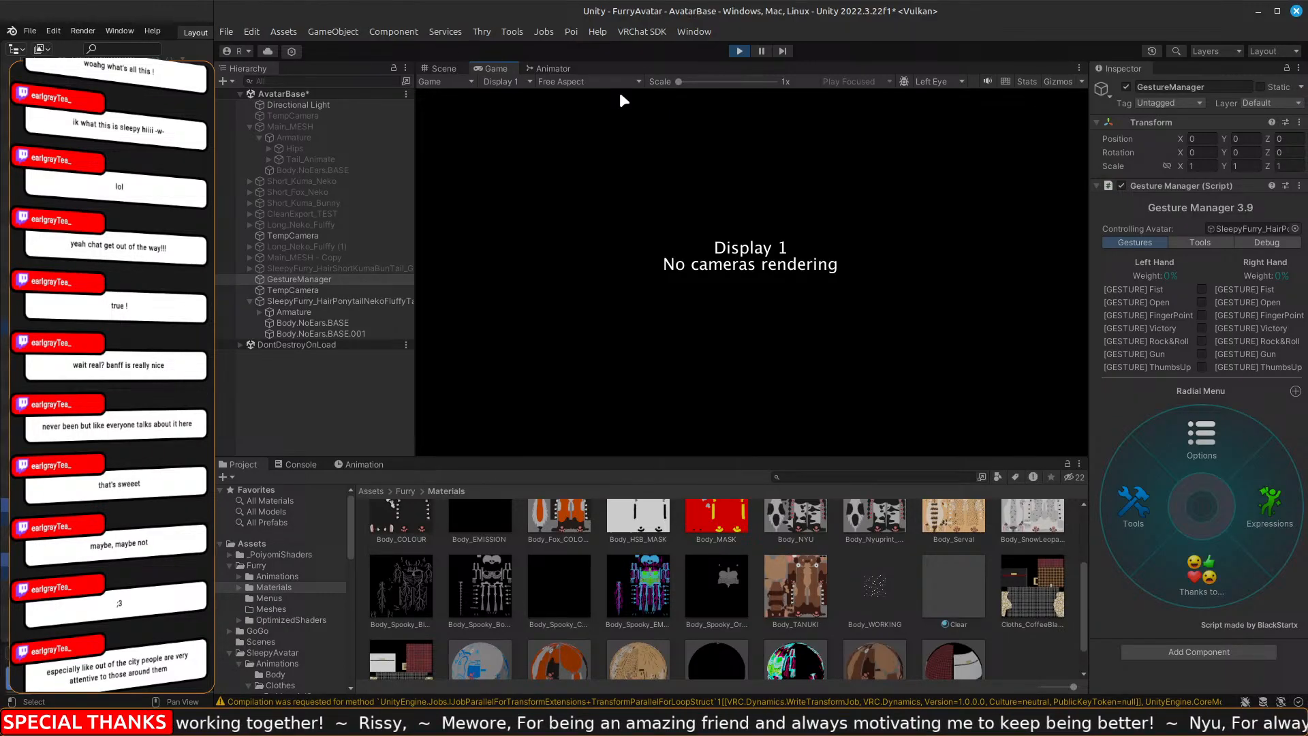
click(446, 68)
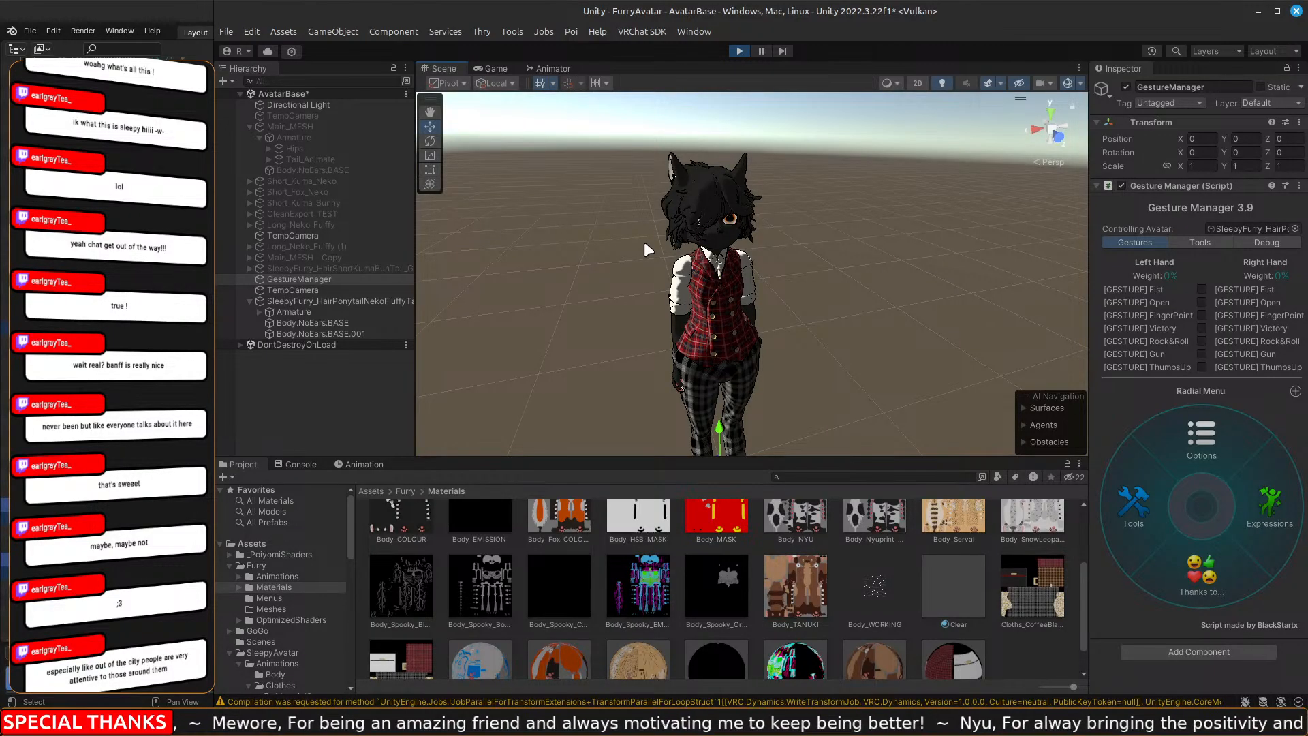
middle_drag(806, 331, 810, 333)
right_drag(810, 333, 900, 303)
key(w)
key(s)
key(a)
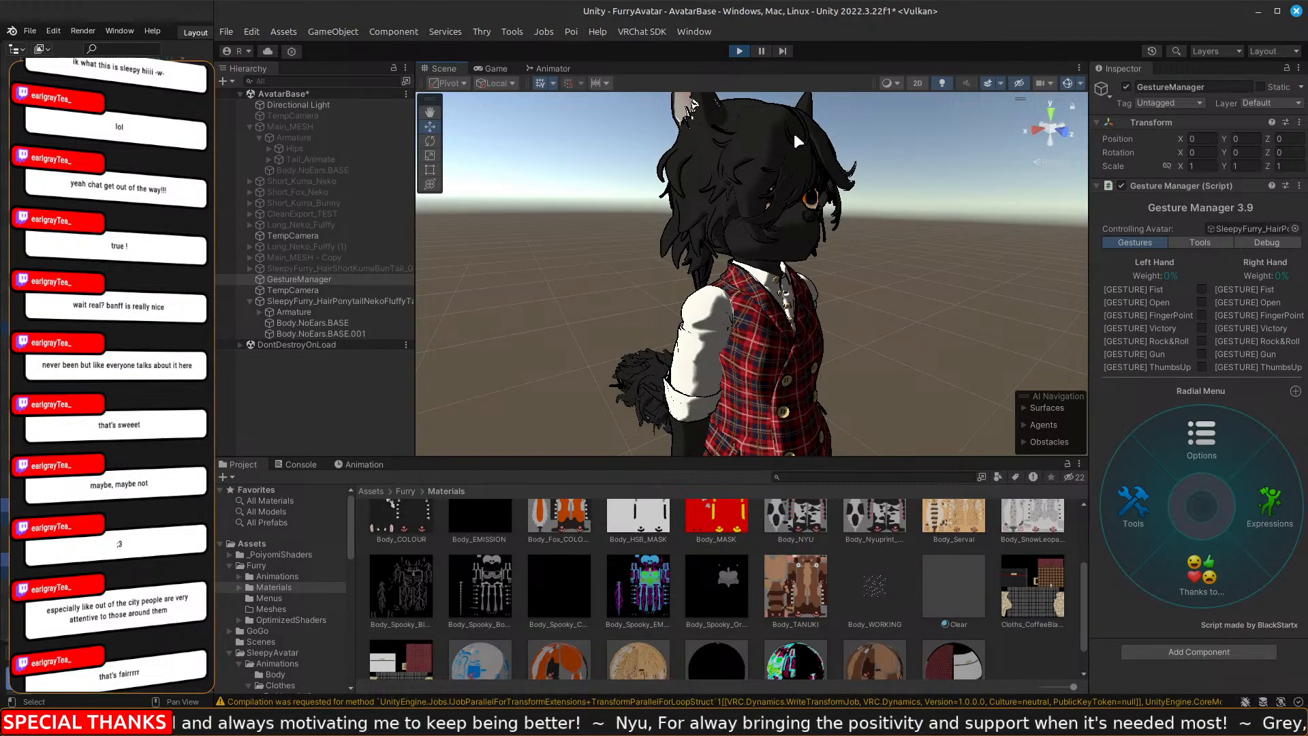
Switch to Blender and close it, saving the changes to Exporting.blend.
click(76, 5)
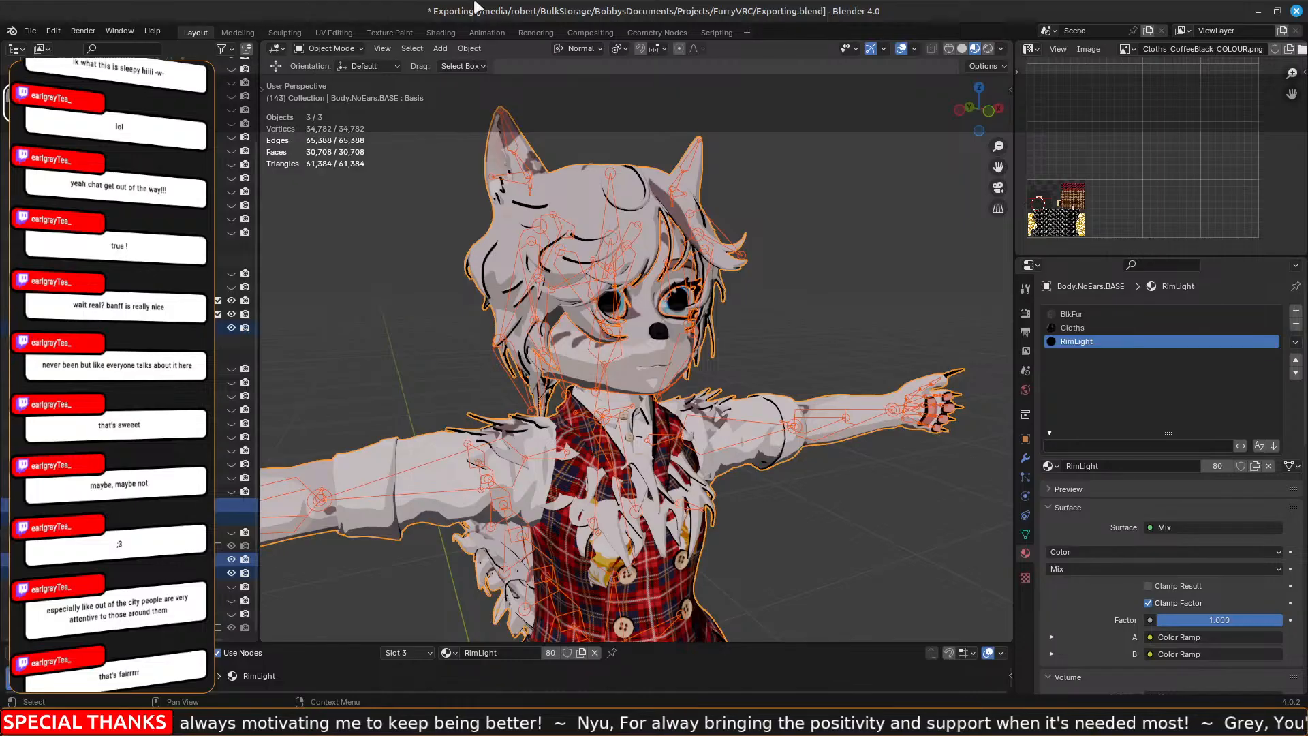
click(1297, 11)
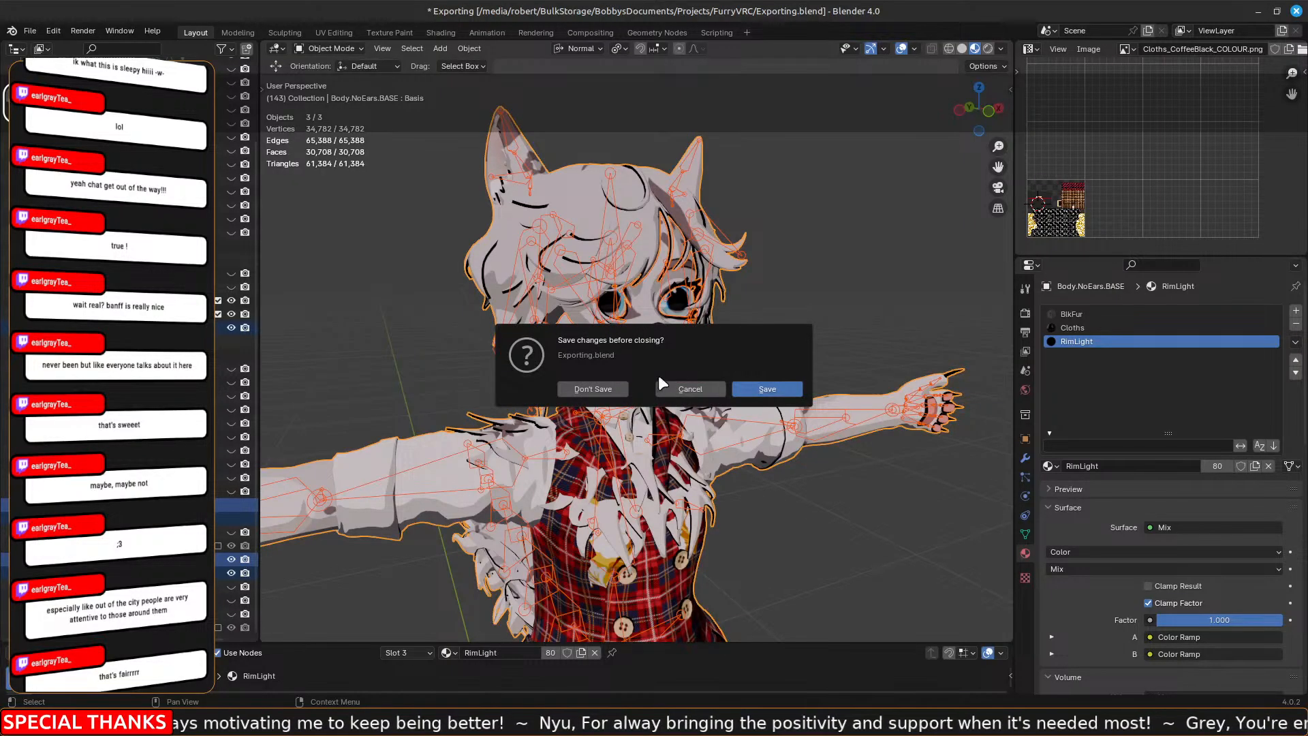
click(763, 390)
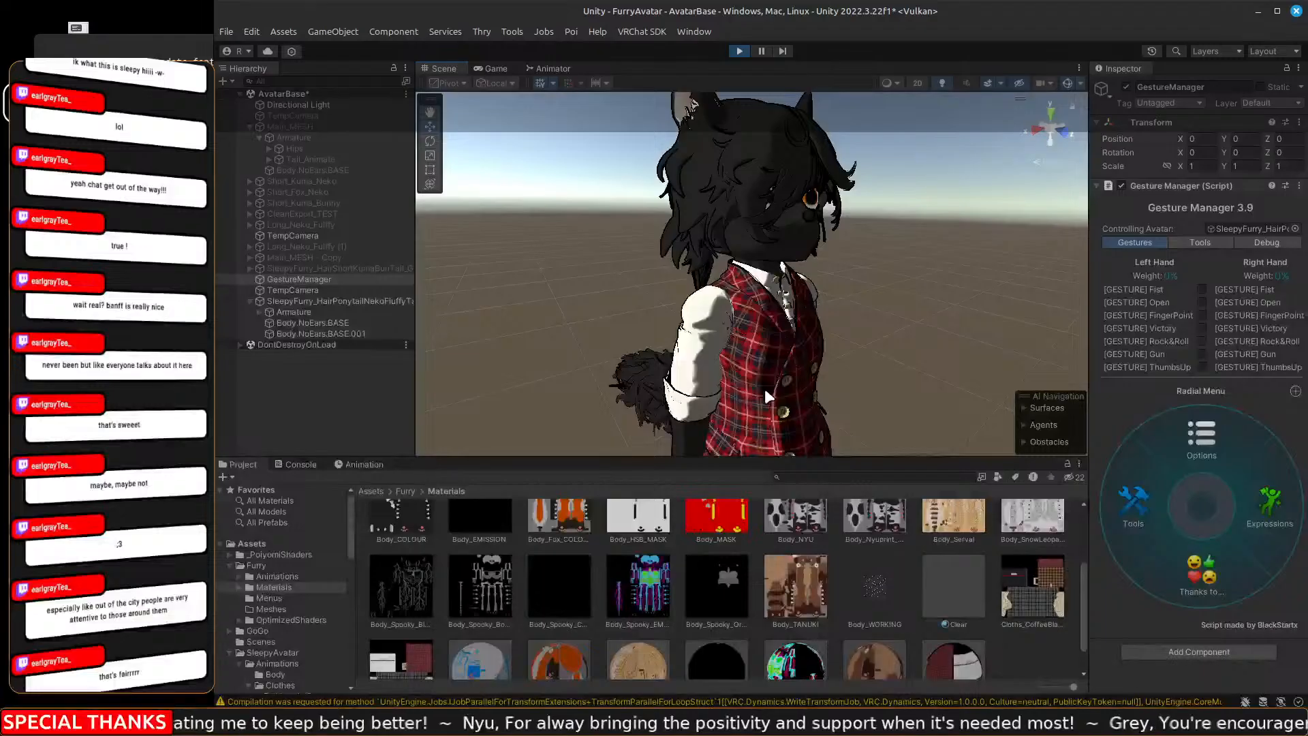
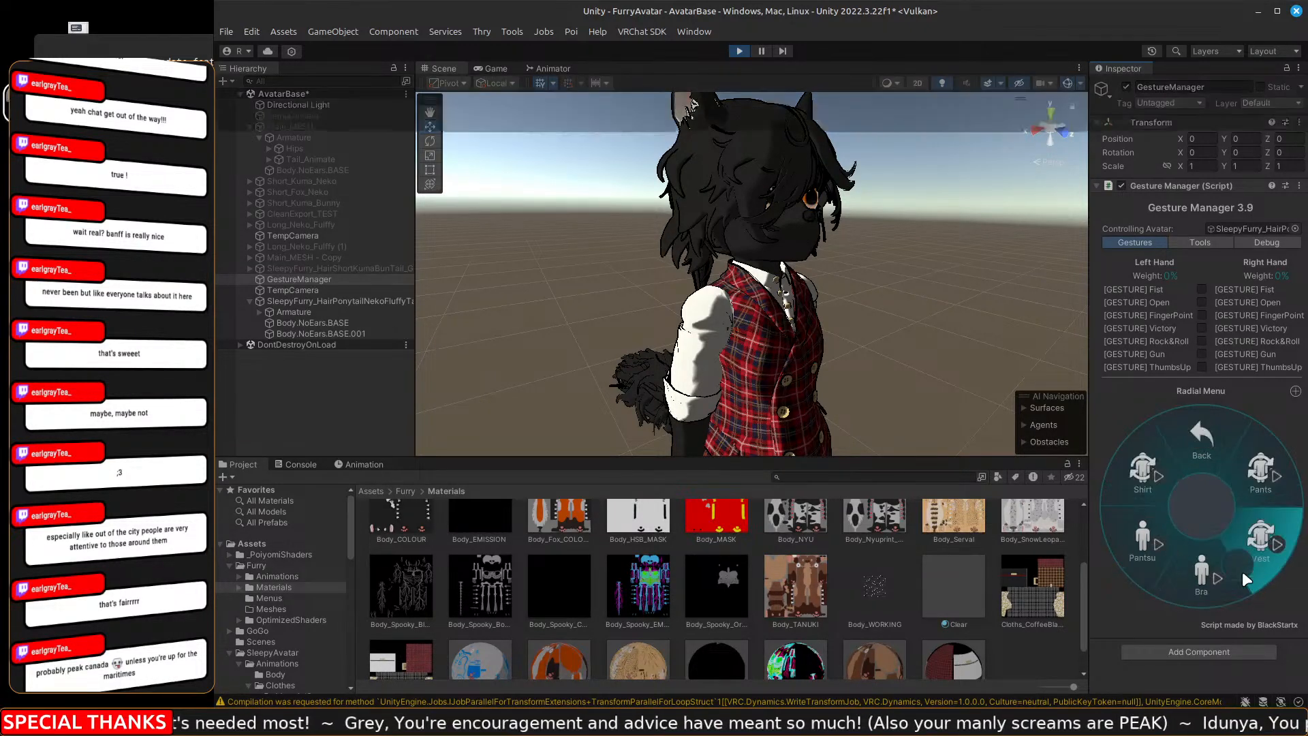
Test the avatar's Vest, Shirt and Pants clothing toggles by switching each one off and back on.
click(1242, 571)
click(1131, 471)
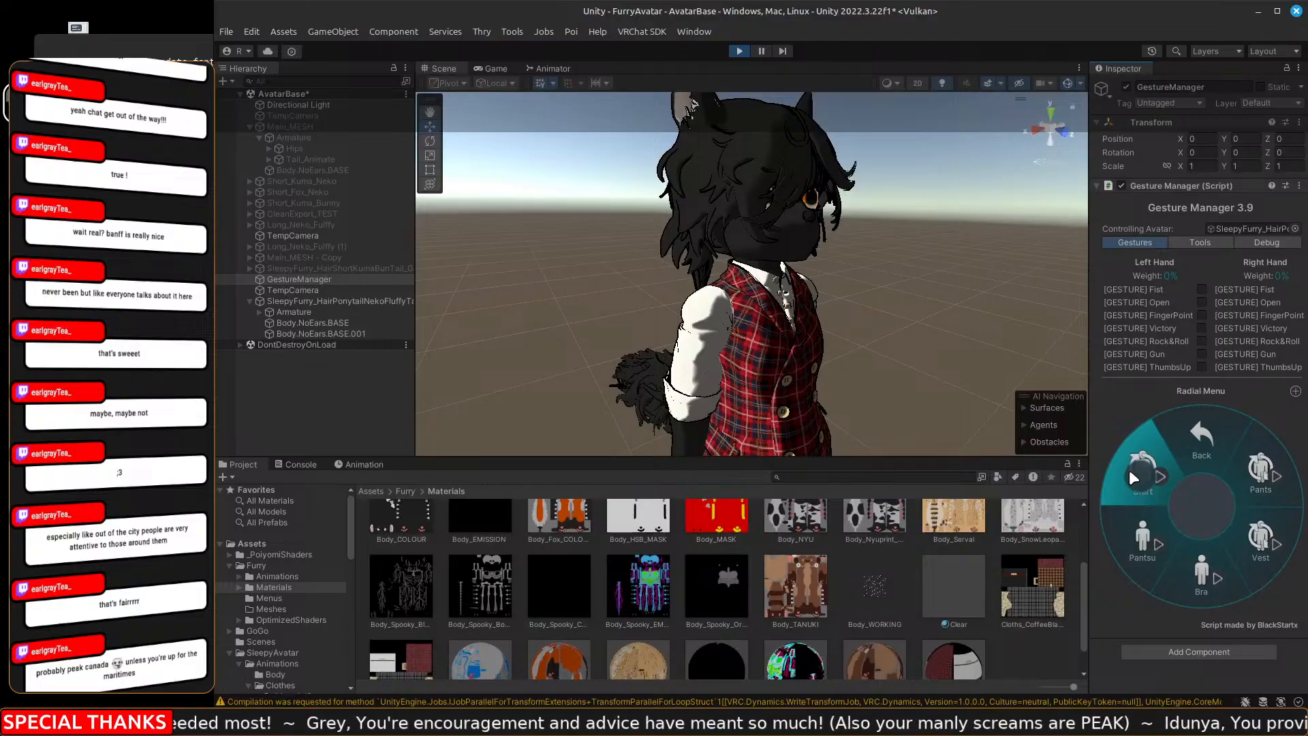
click(1131, 472)
click(1131, 472)
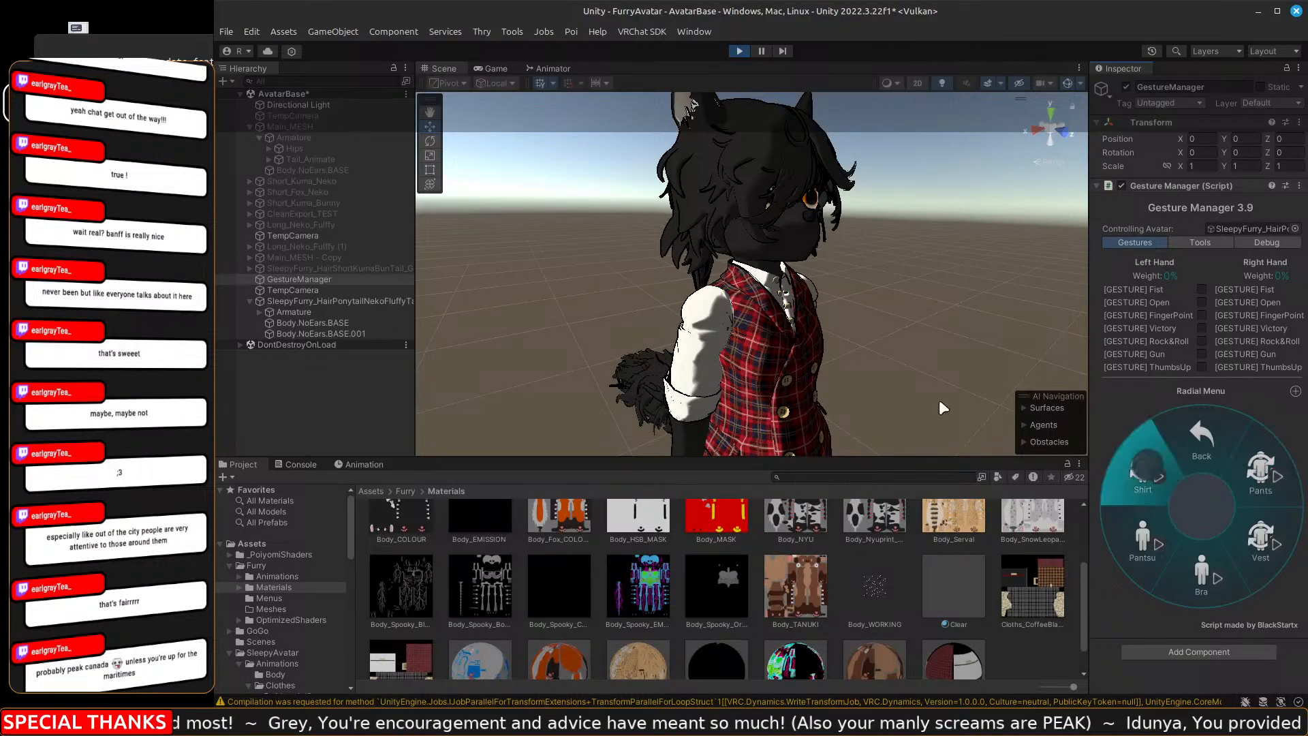
click(1281, 478)
click(1272, 464)
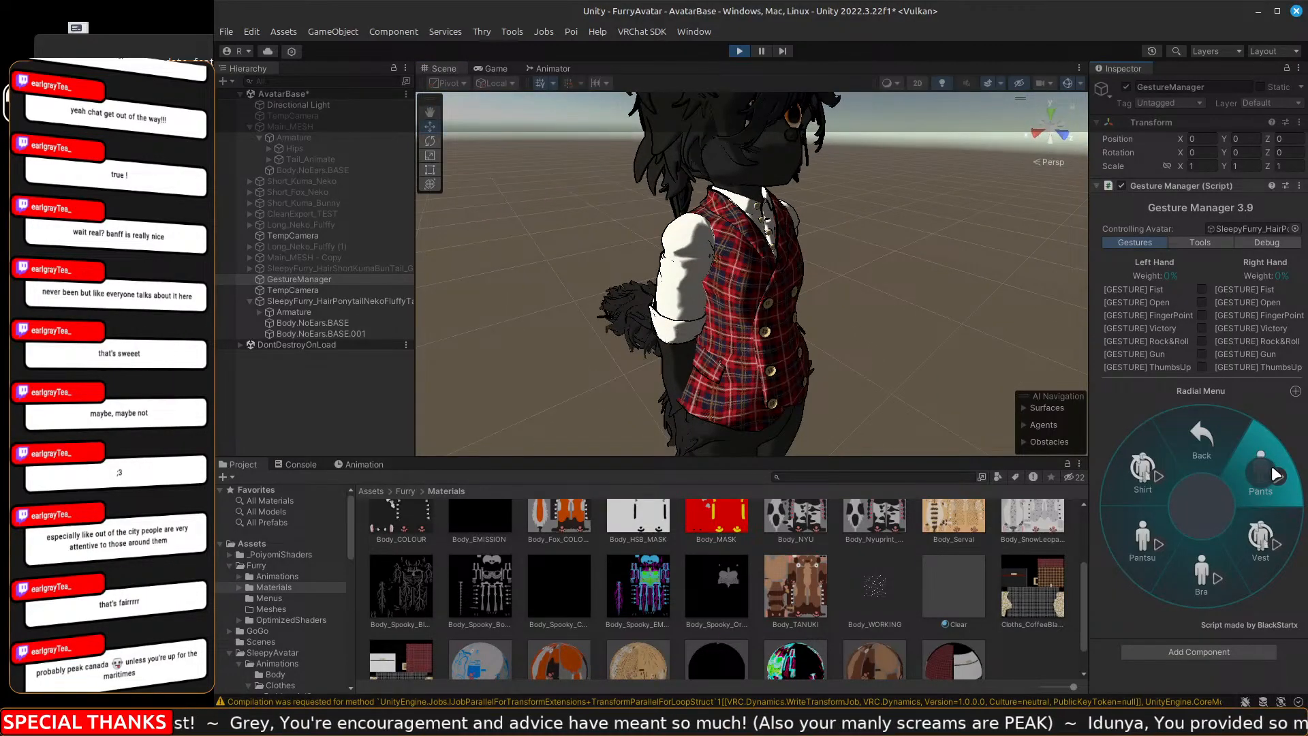
click(1271, 465)
Enable the Pantsu and Bra toggles and disable Shirt, Pants and Vest to check the underwear layer.
click(1111, 545)
click(1219, 590)
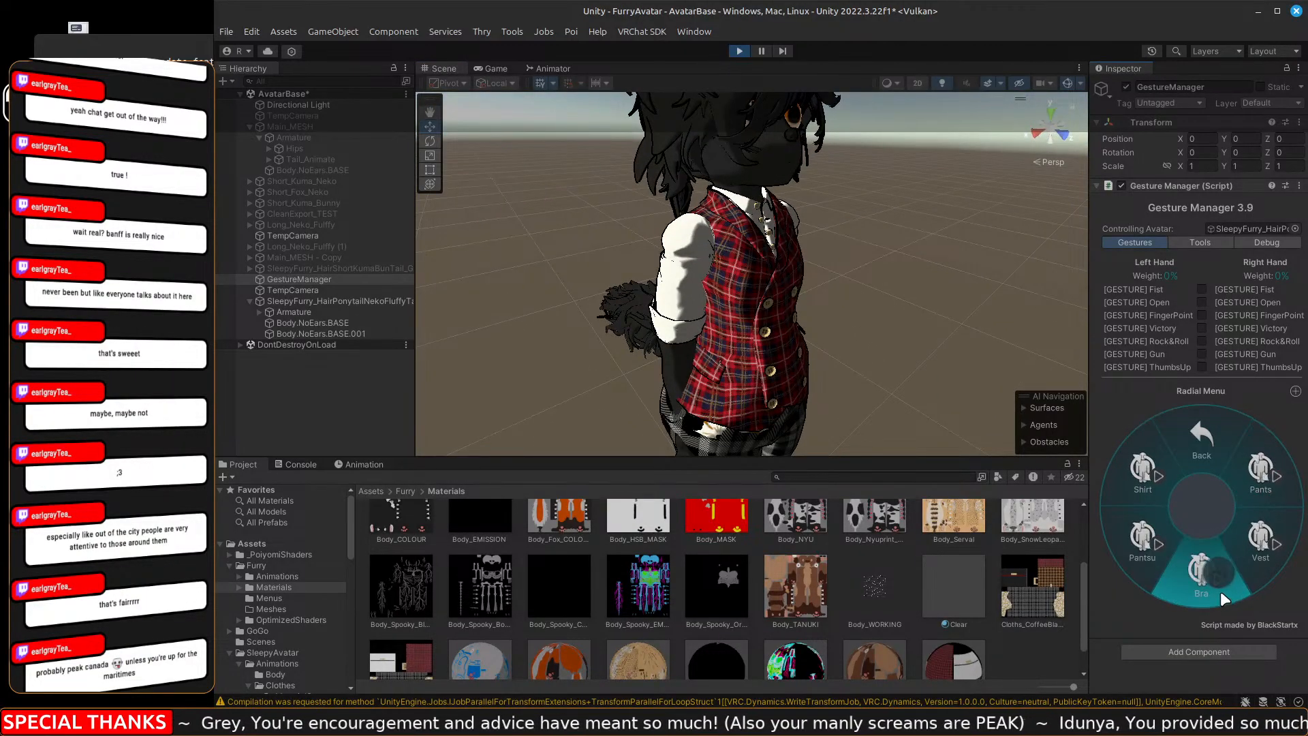
click(1135, 468)
click(1260, 473)
click(1253, 546)
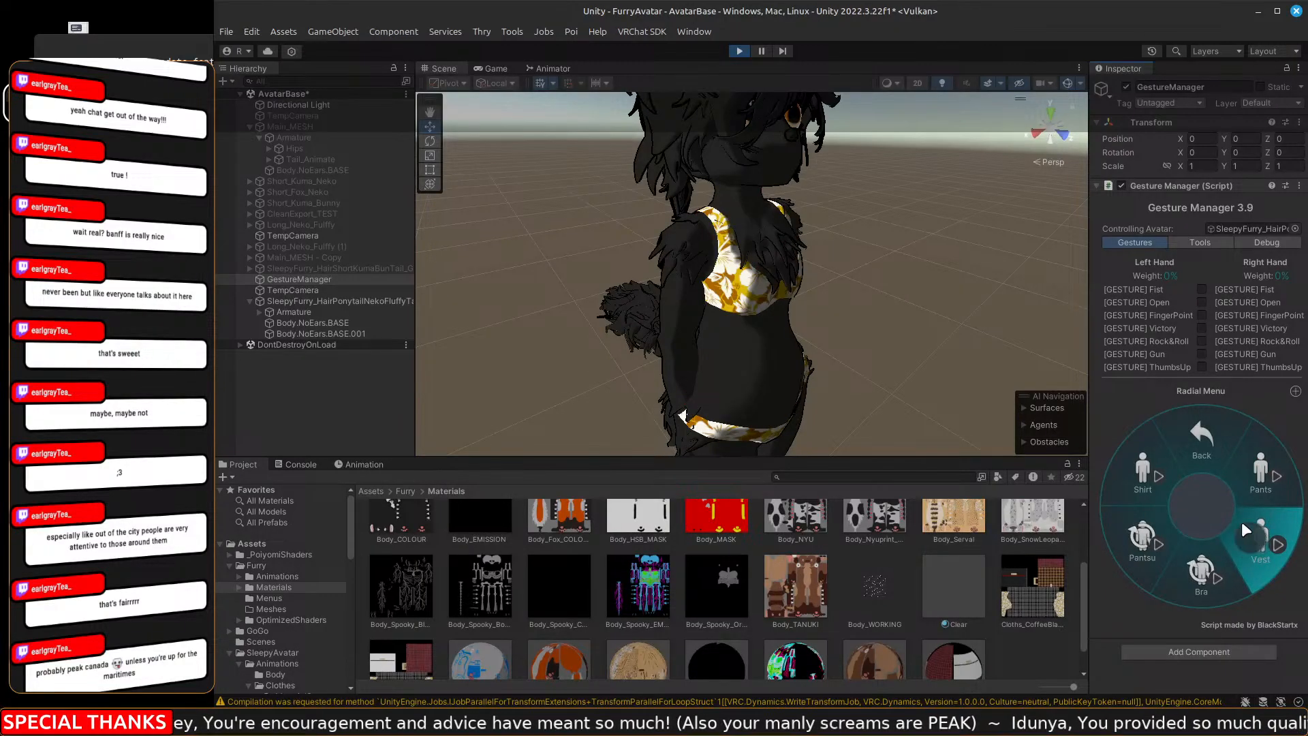
Re-enable Shirt, Pants and Vest, disable Bra and Pantsu, and return to the parent expressions menu.
click(1135, 477)
click(1267, 487)
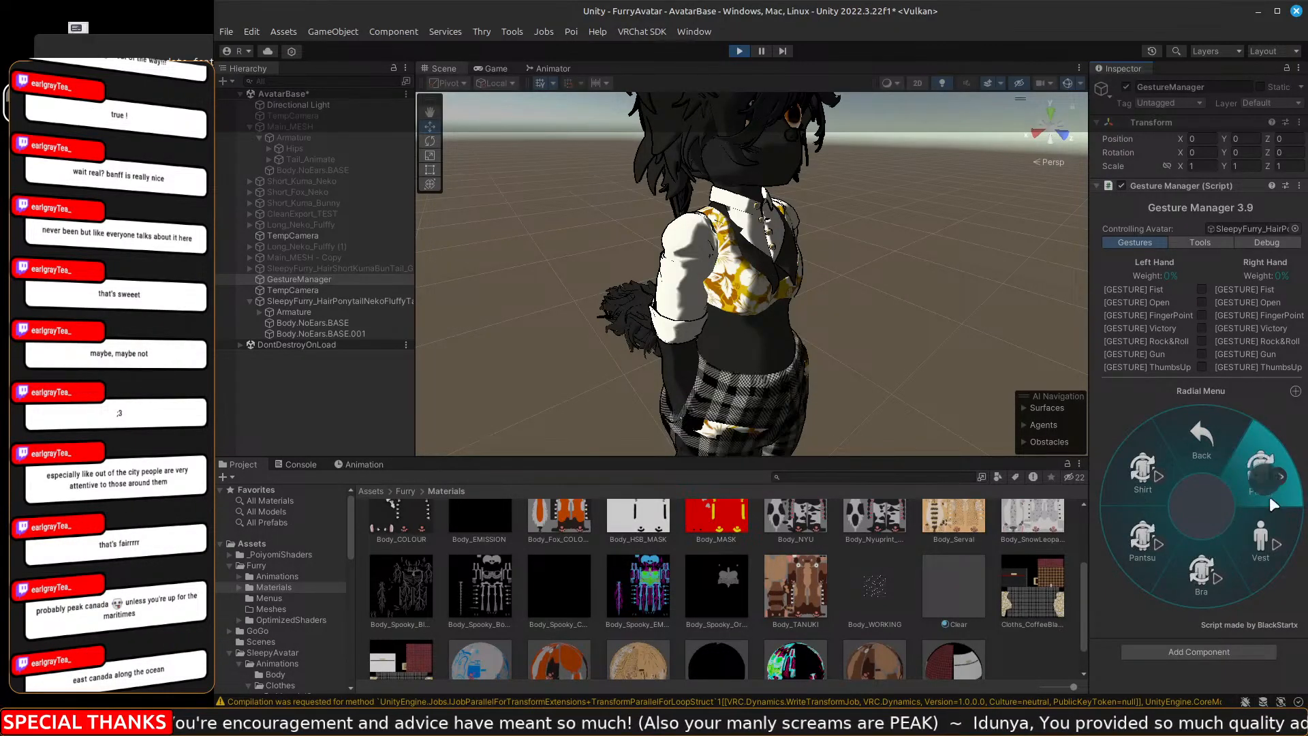
click(1260, 538)
click(1201, 575)
click(1138, 547)
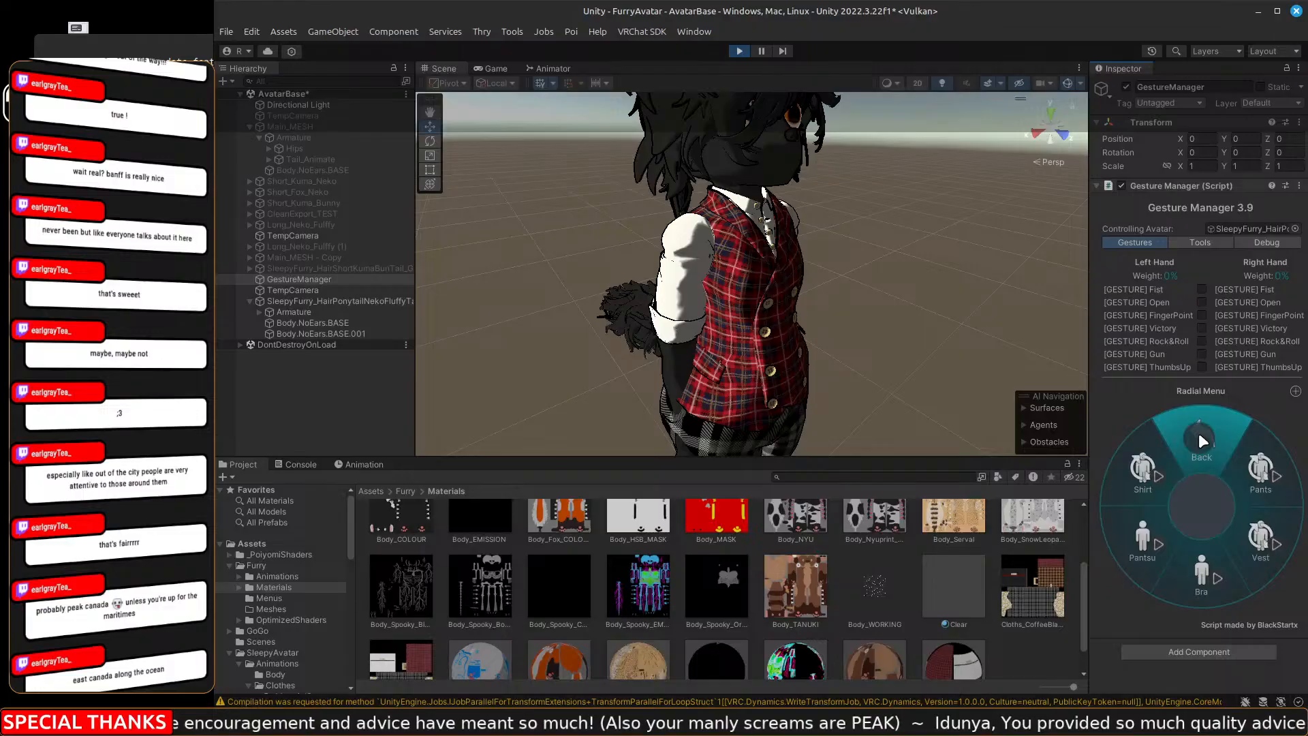
click(1199, 432)
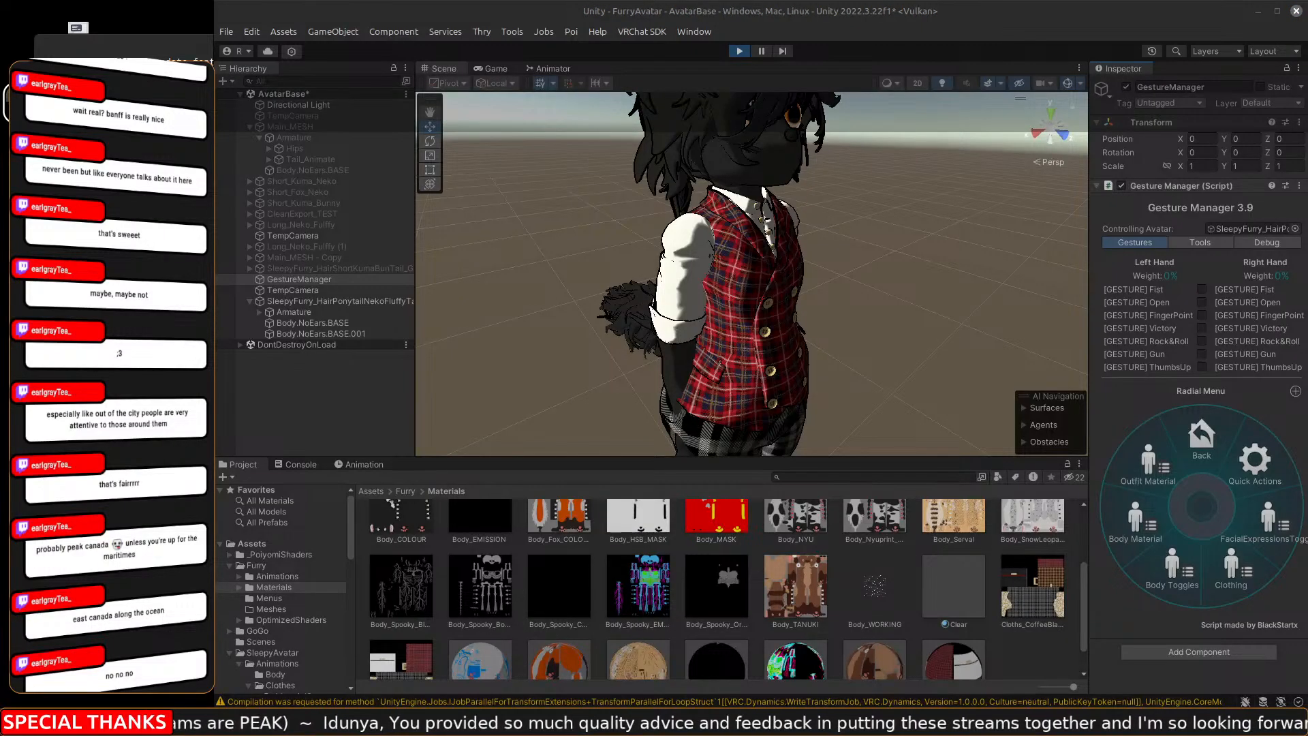
text(google maps)
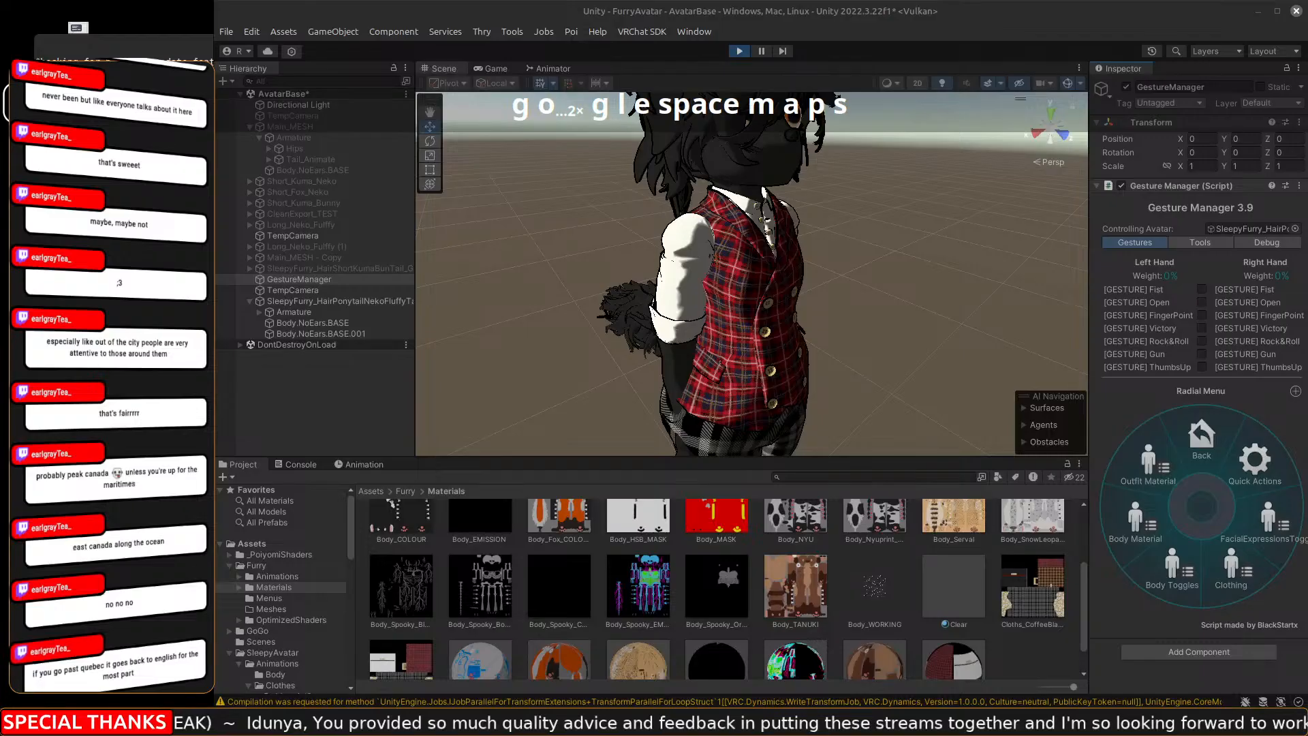
key(BackSpace)
key(BackSpace)
key(BackSpace)
key(BackSpace)
key(BackSpace)
key(BackSpace)
key(BackSpace)
key(BackSpace)
key(BackSpace)
key(BackSpace)
key(BackSpace)
key(BackSpace)
key(BackSpace)
key(BackSpace)
key(BackSpace)
key(BackSpace)
key(BackSpace)
key(BackSpace)
key(BackSpace)
key(BackSpace)
key(BackSpace)
key(BackSpace)
key(BackSpace)
key(BackSpace)
key(BackSpace)
key(BackSpace)
key(BackSpace)
key(BackSpace)
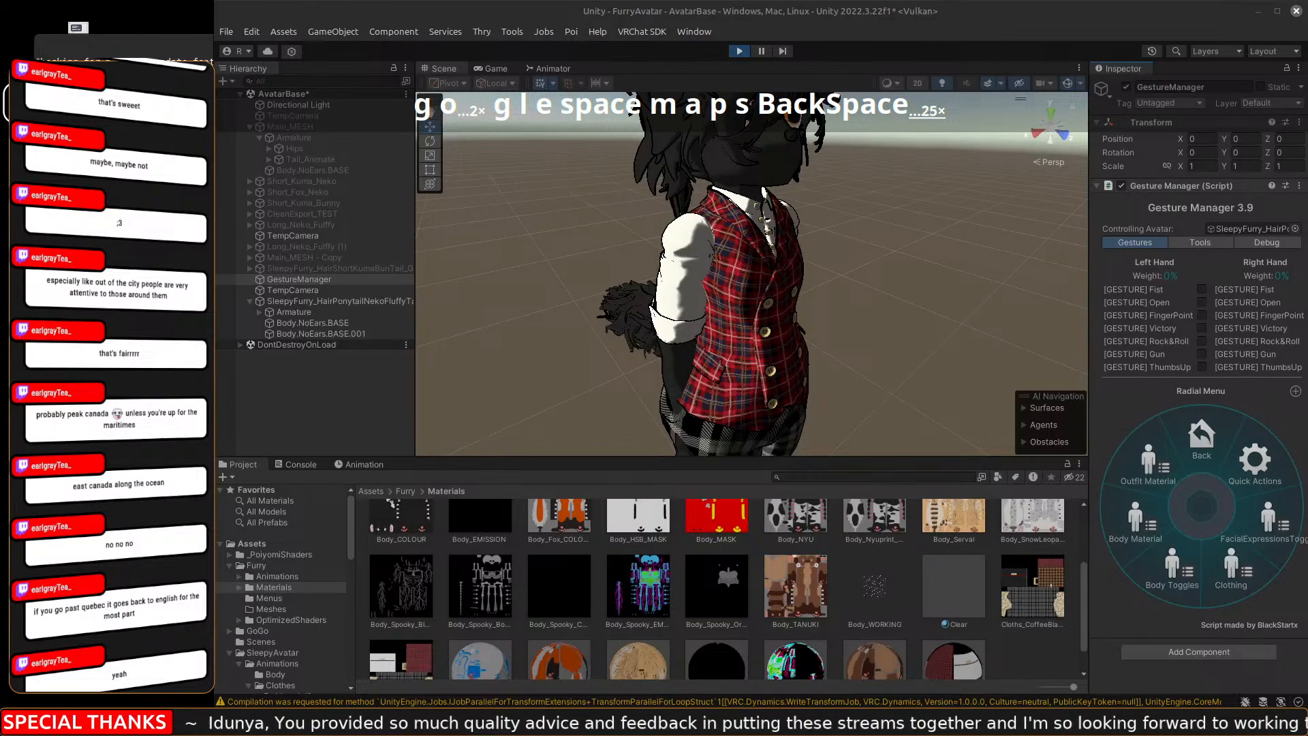
Open OpenStreetMap in the web browser and maximize its window.
text(opens)
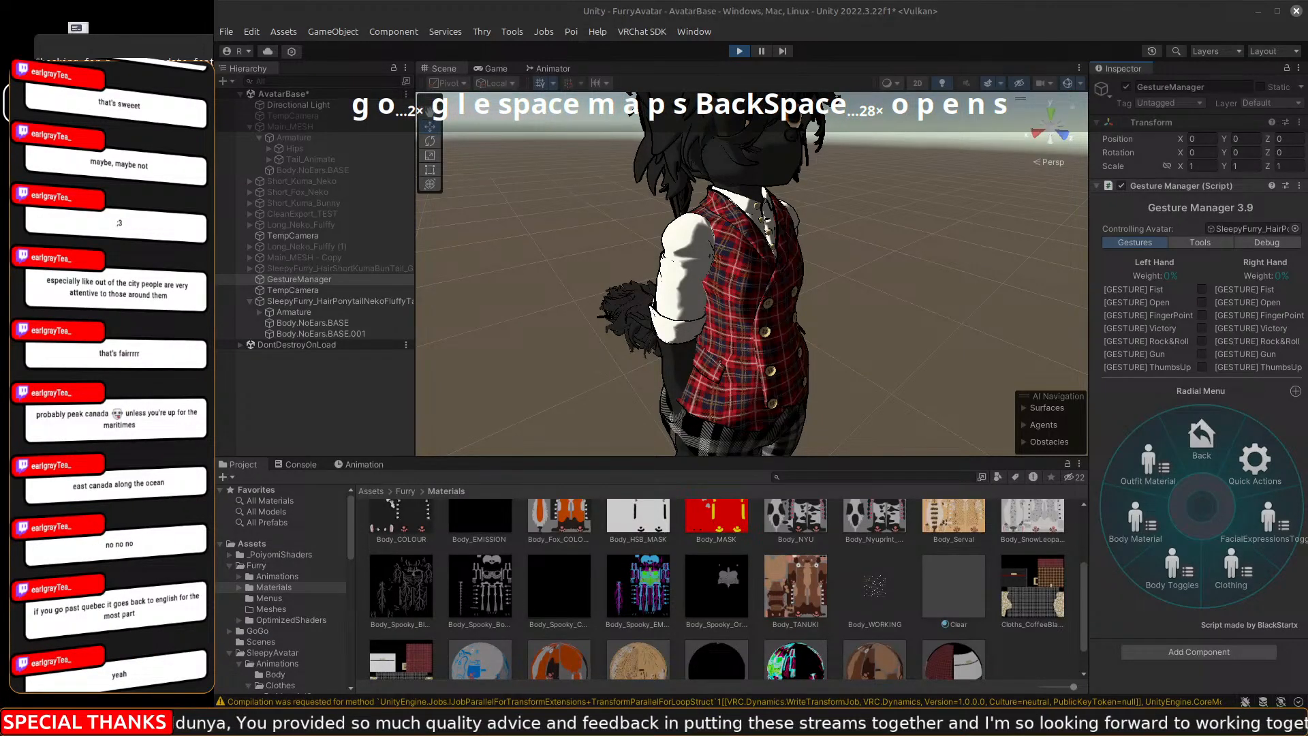
key(Down)
key(Down)
key(Down)
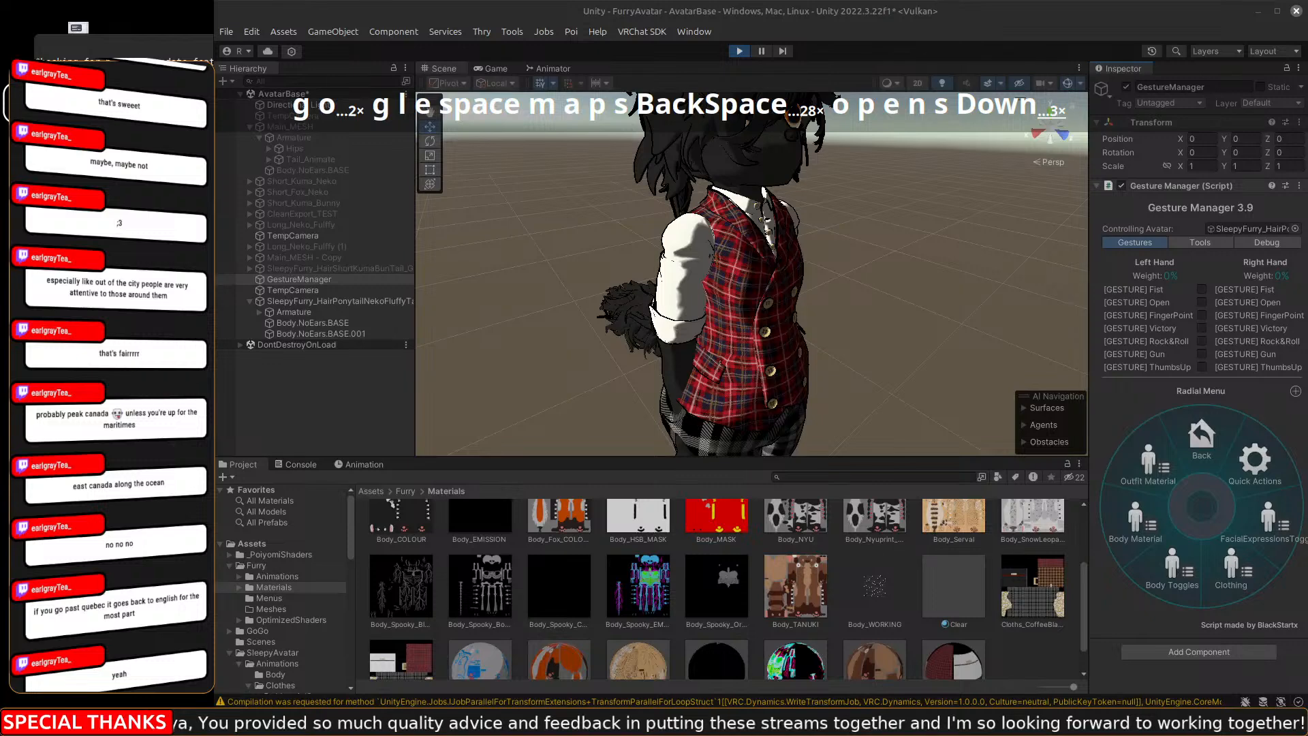
key(Up)
key(Return)
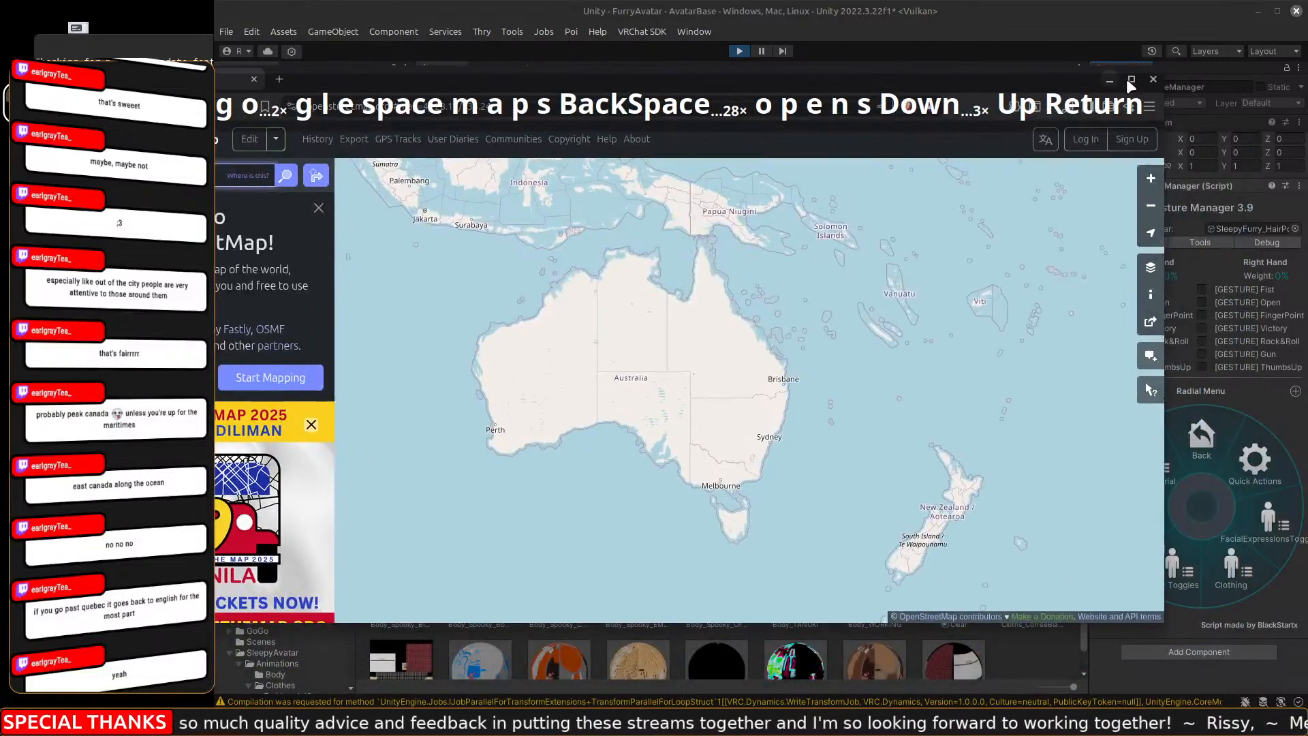
click(1131, 79)
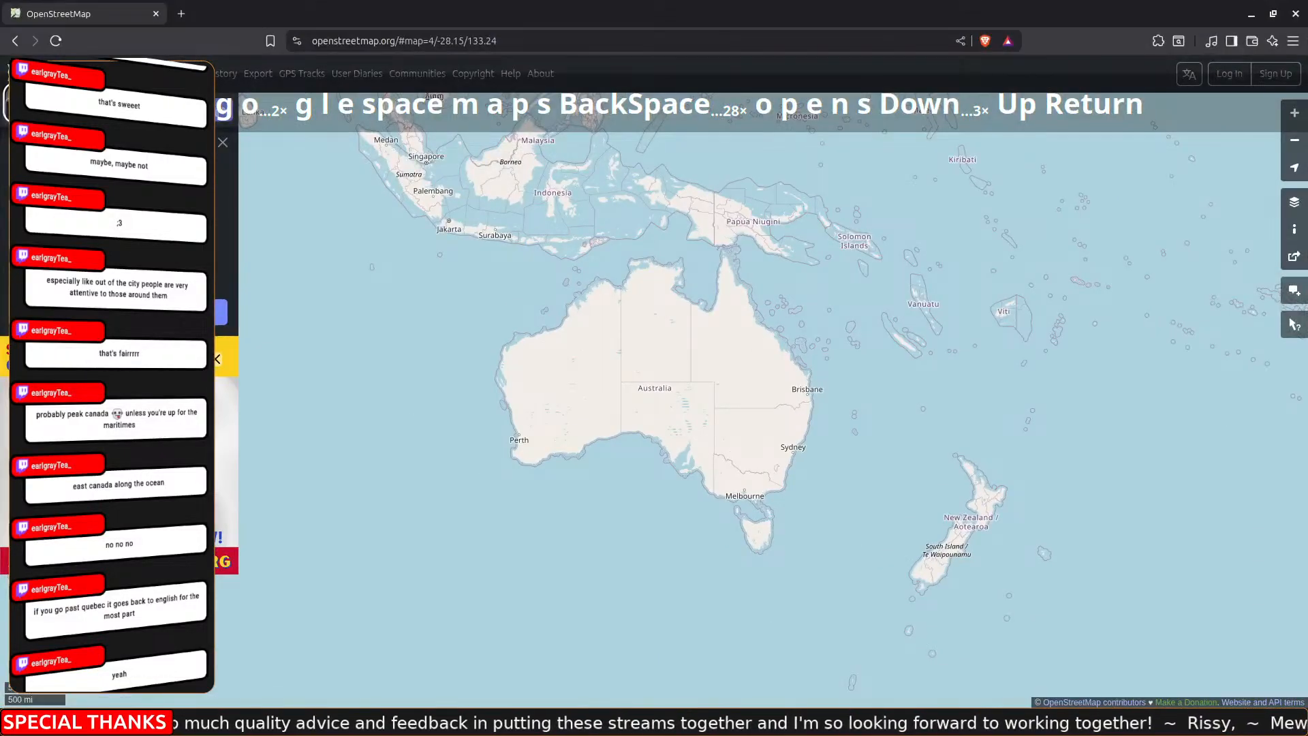
Bring North America into view on the map, dismiss the site banners and zoom in on the United States.
drag(958, 264, 905, 380)
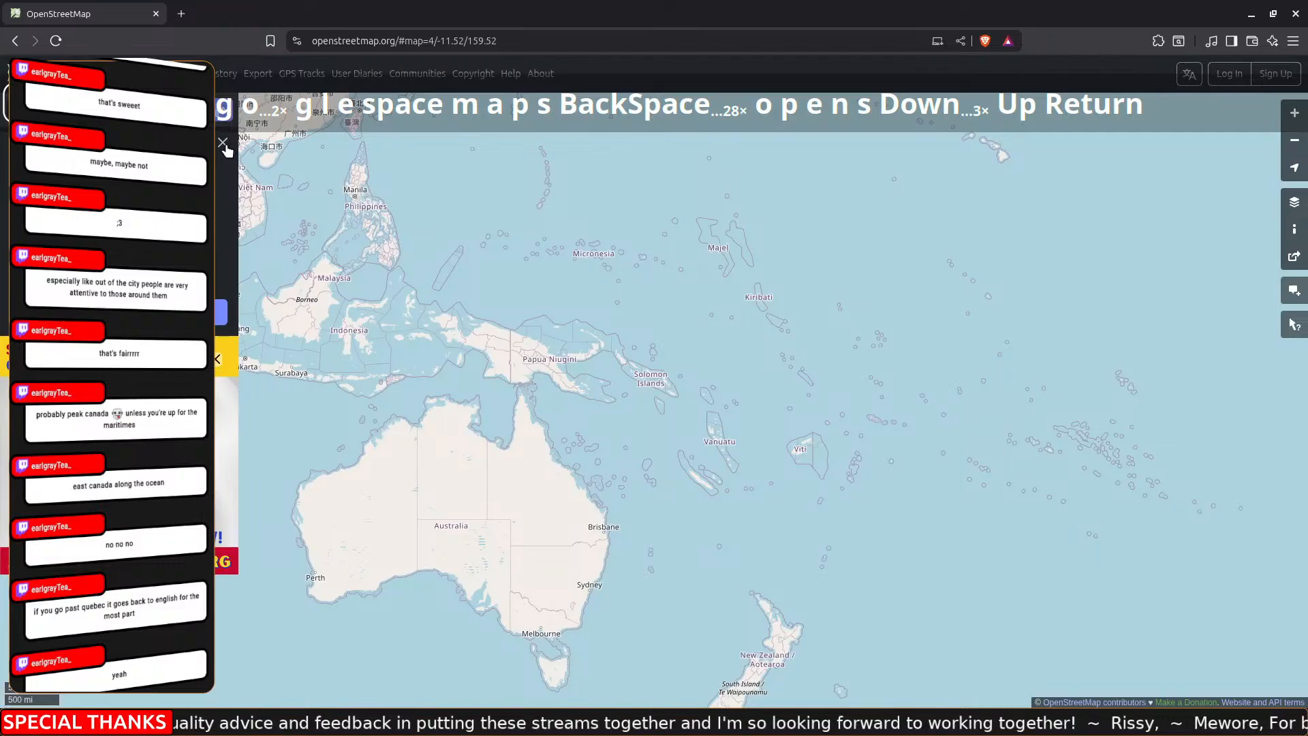
scroll(227, 143, down, 3)
drag(957, 301, 654, 464)
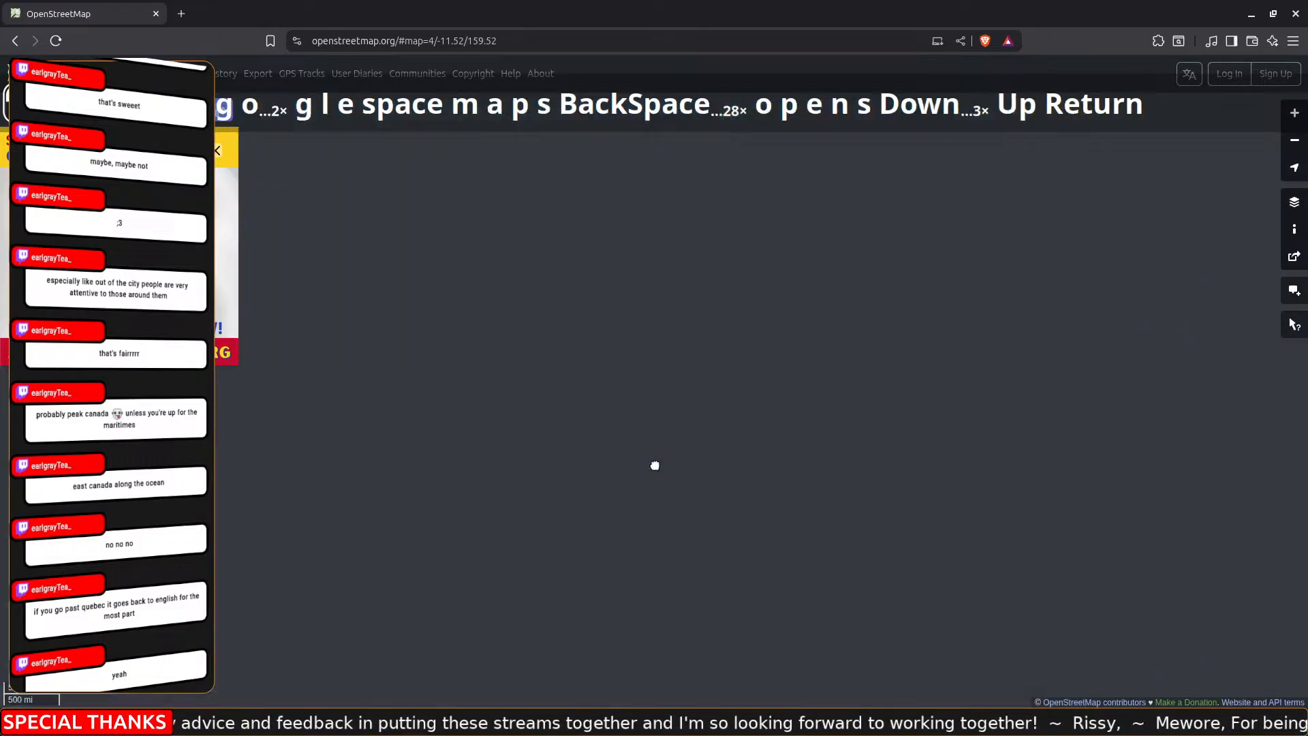
drag(724, 444, 774, 416)
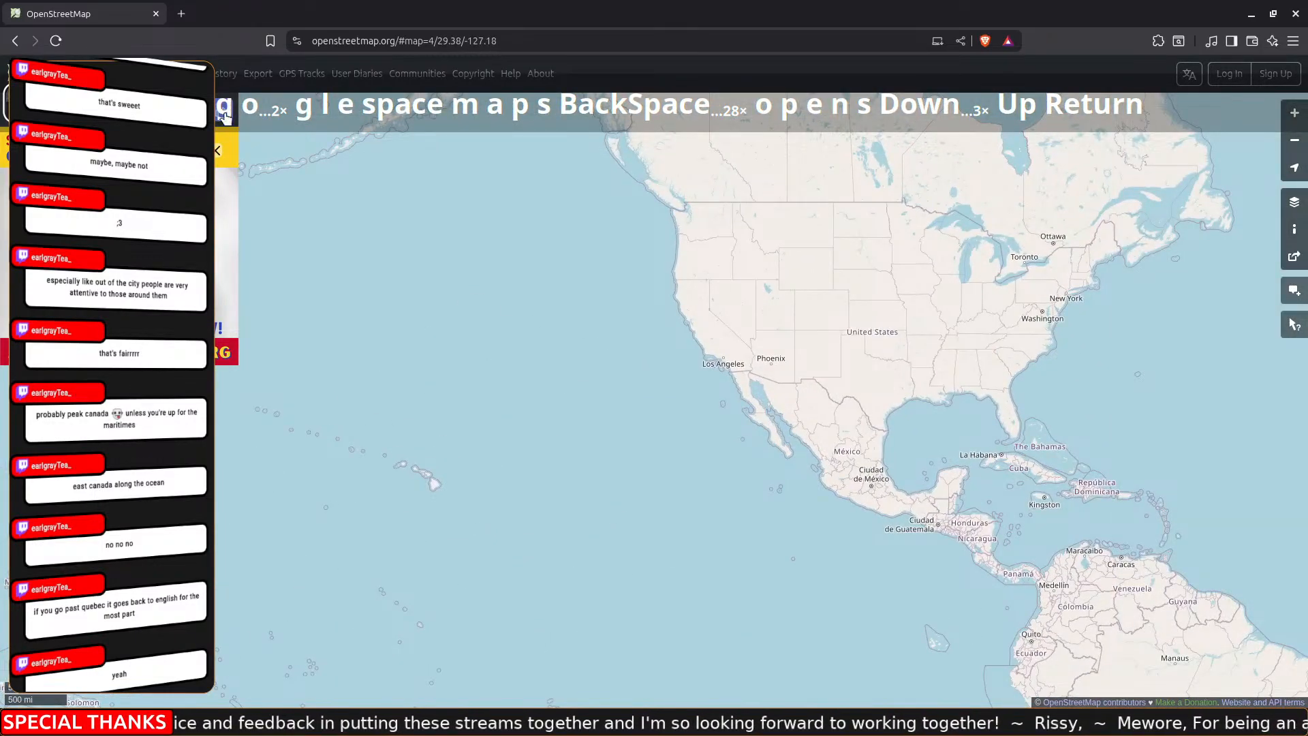
click(217, 150)
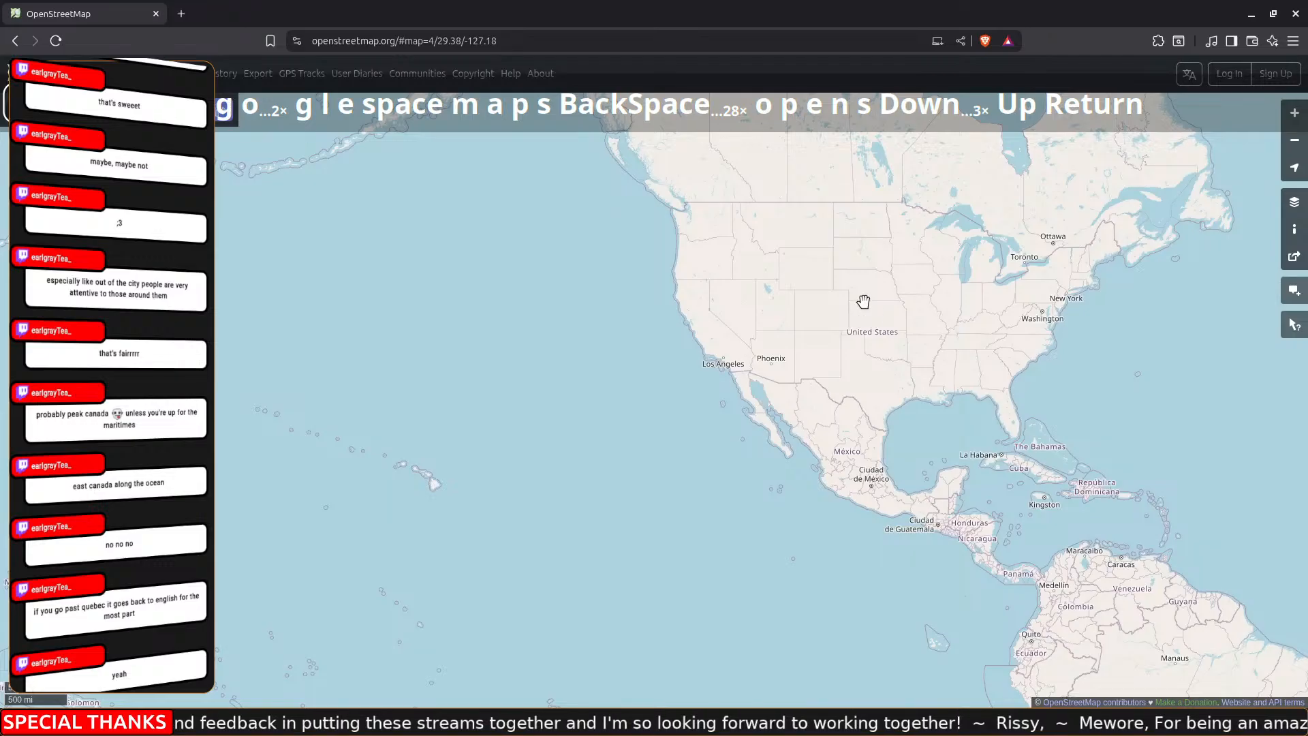
scroll(870, 315, up, 2)
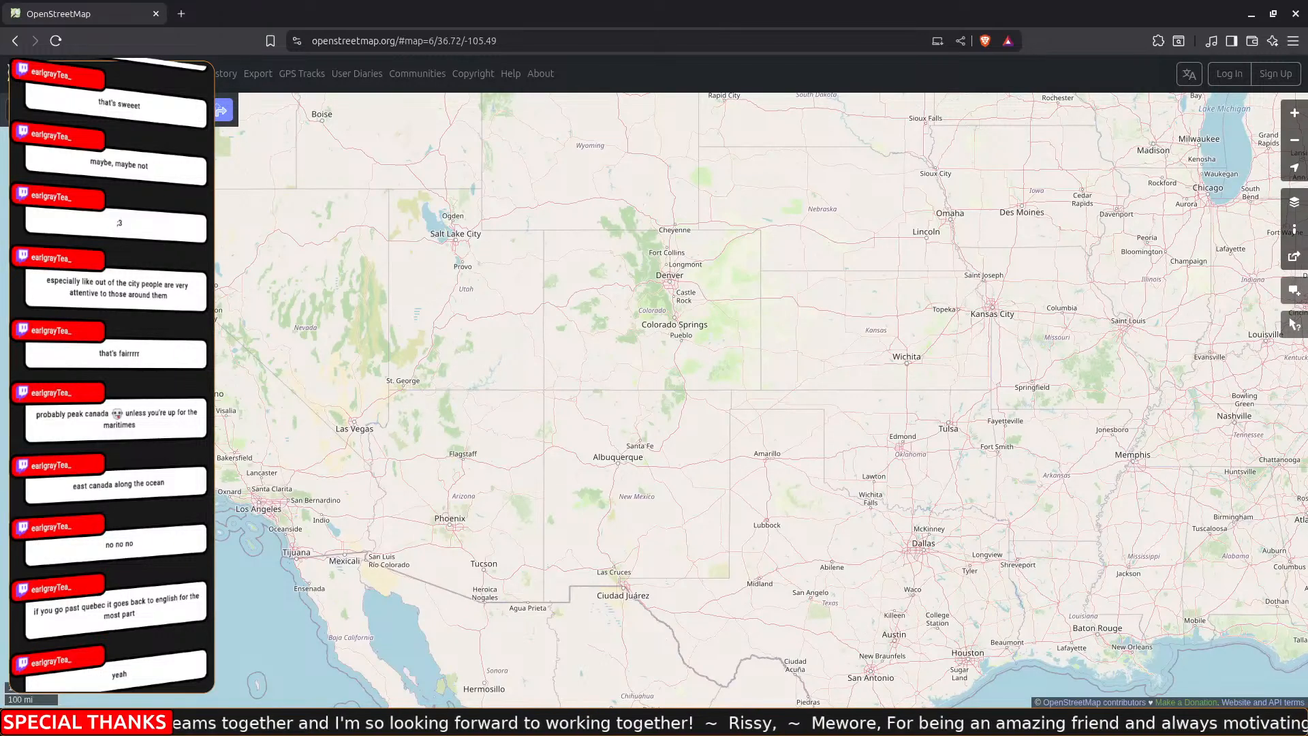
Examine Canada on the map from the Prairies to the Maritimes, then the area between Montréal and Québec.
drag(1083, 151, 829, 520)
drag(823, 316, 225, 262)
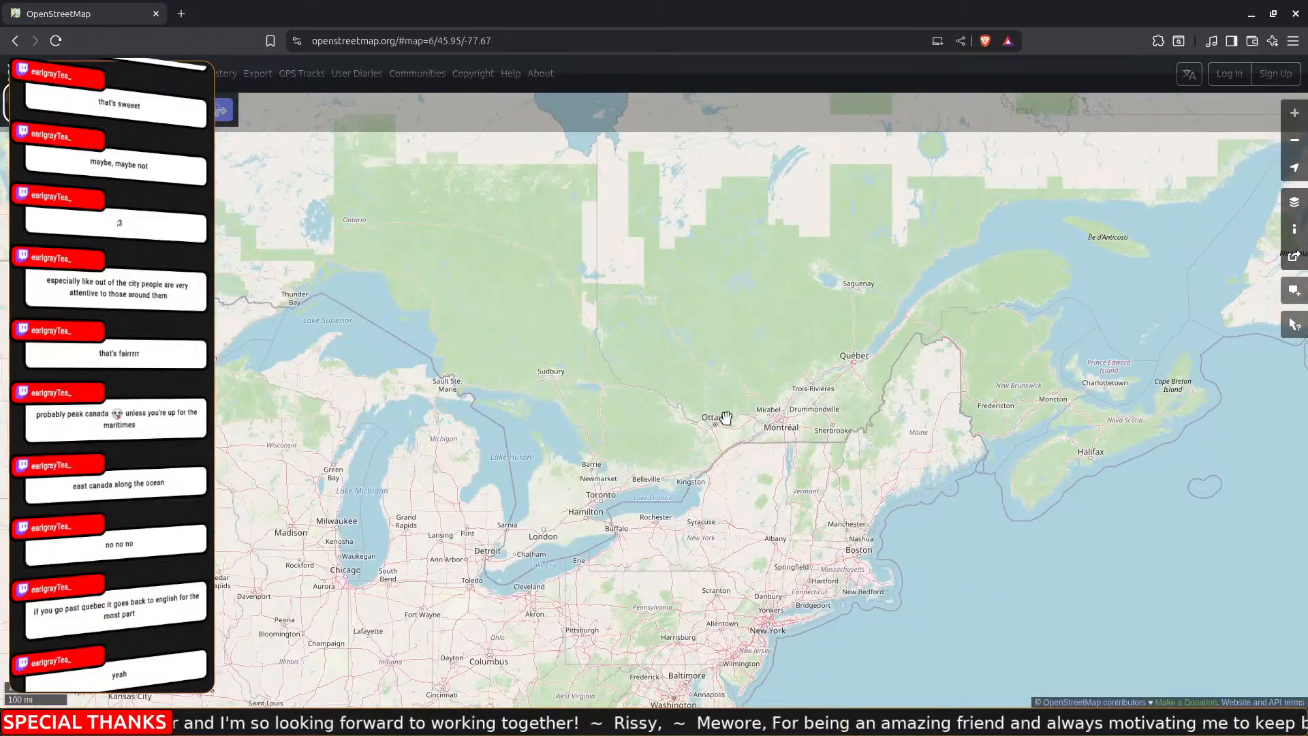
drag(555, 302, 1057, 391)
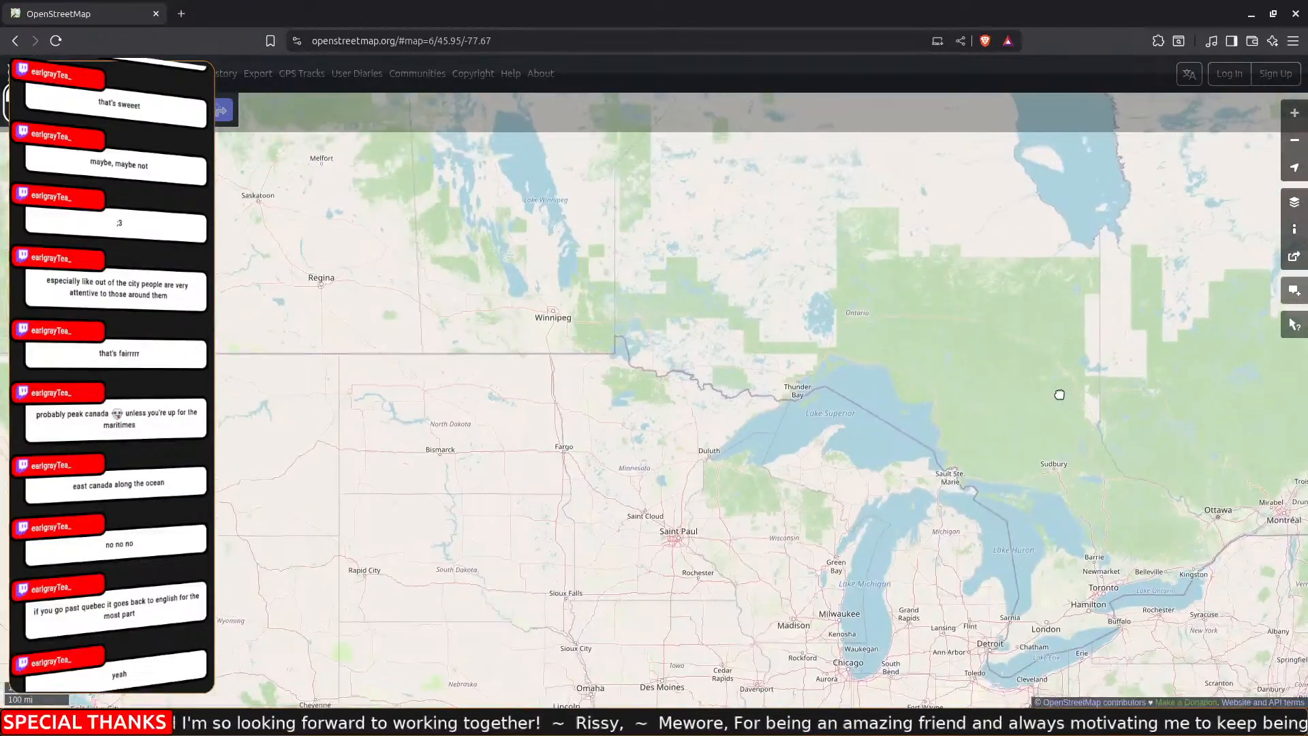
scroll(555, 341, down, 3)
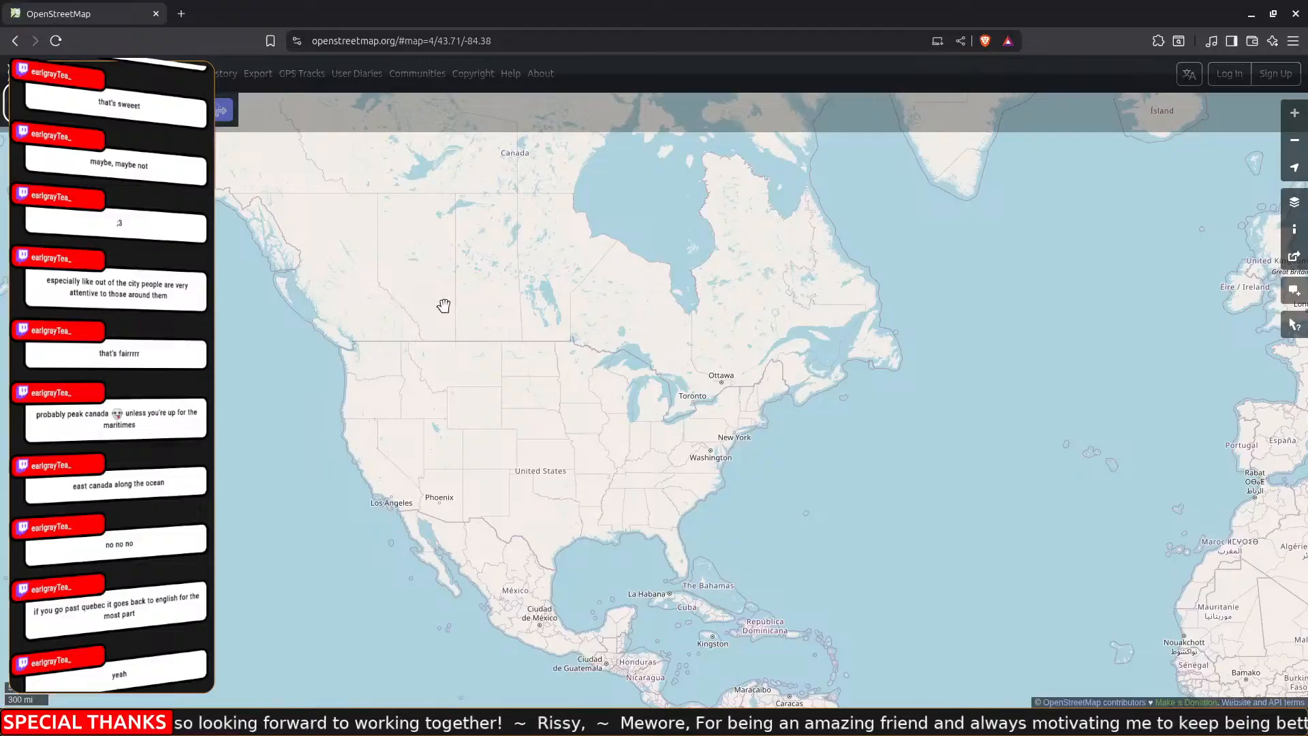
scroll(436, 300, up, 3)
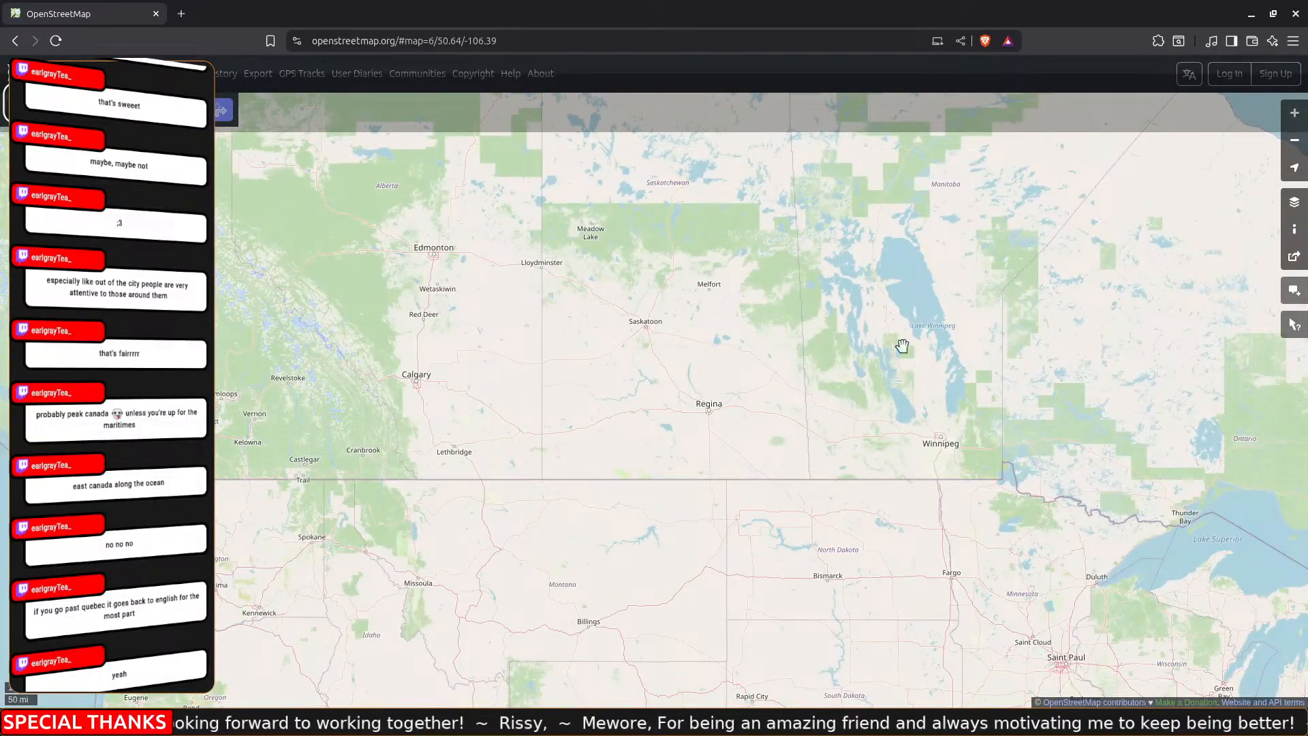
drag(987, 313, 429, 224)
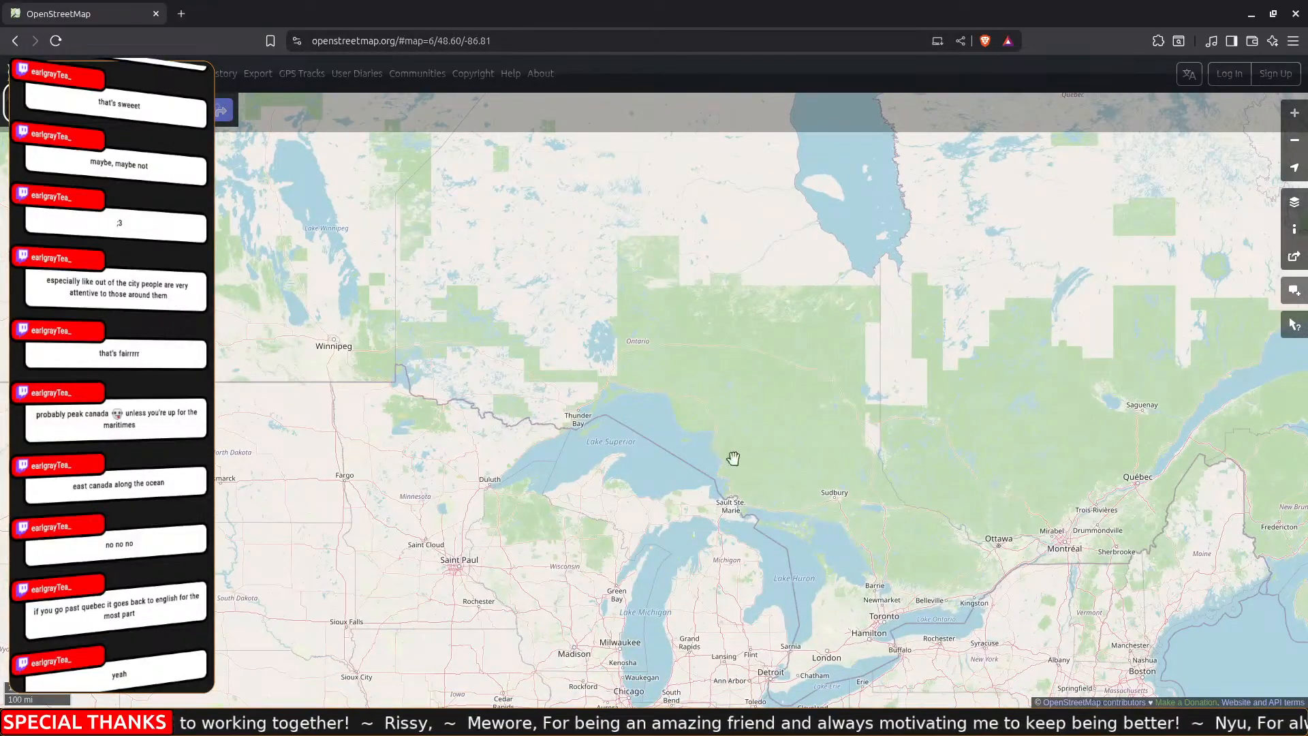
drag(1028, 480, 759, 378)
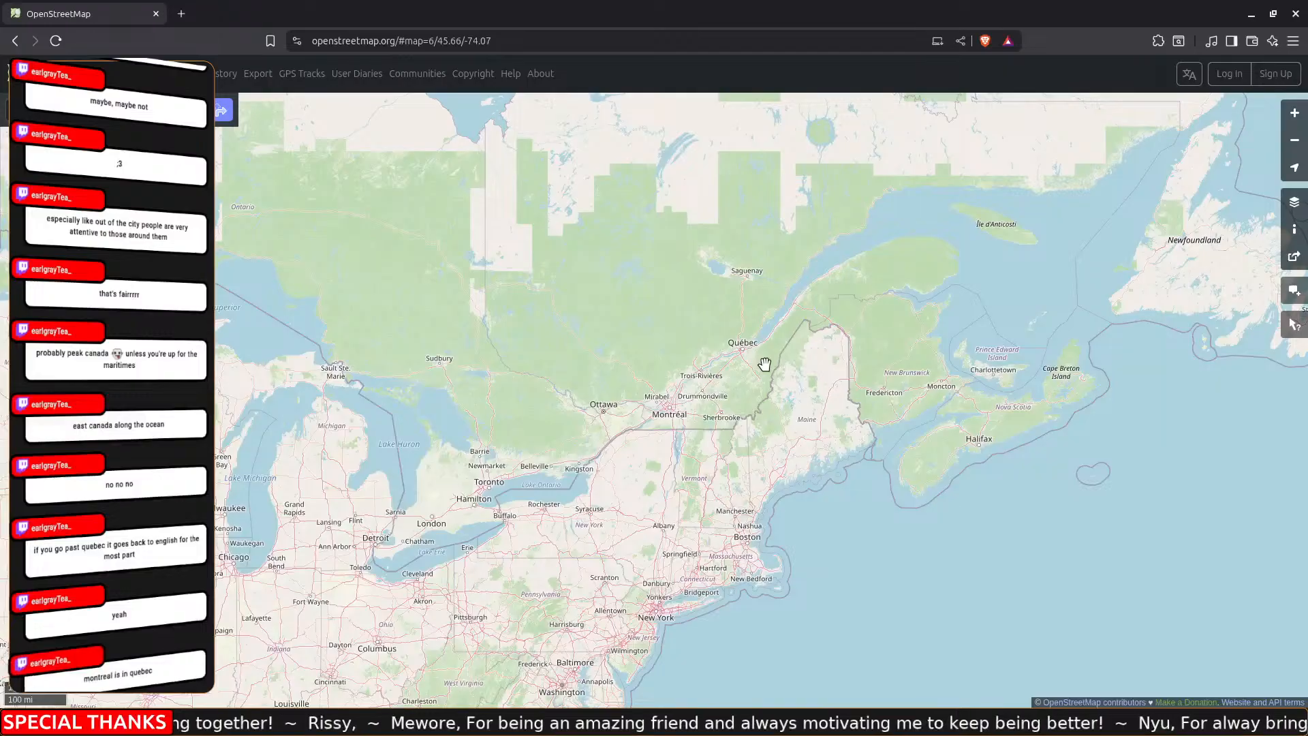
drag(796, 323, 689, 379)
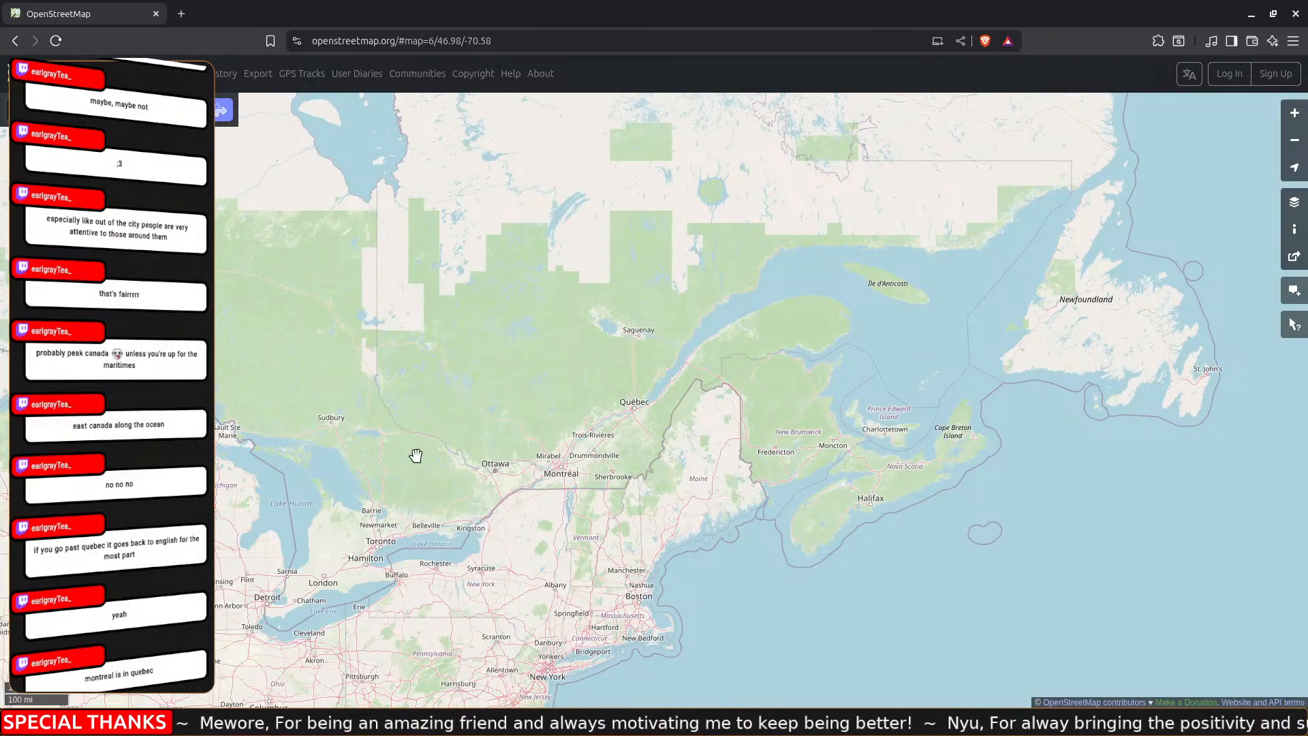
scroll(568, 482, up, 2)
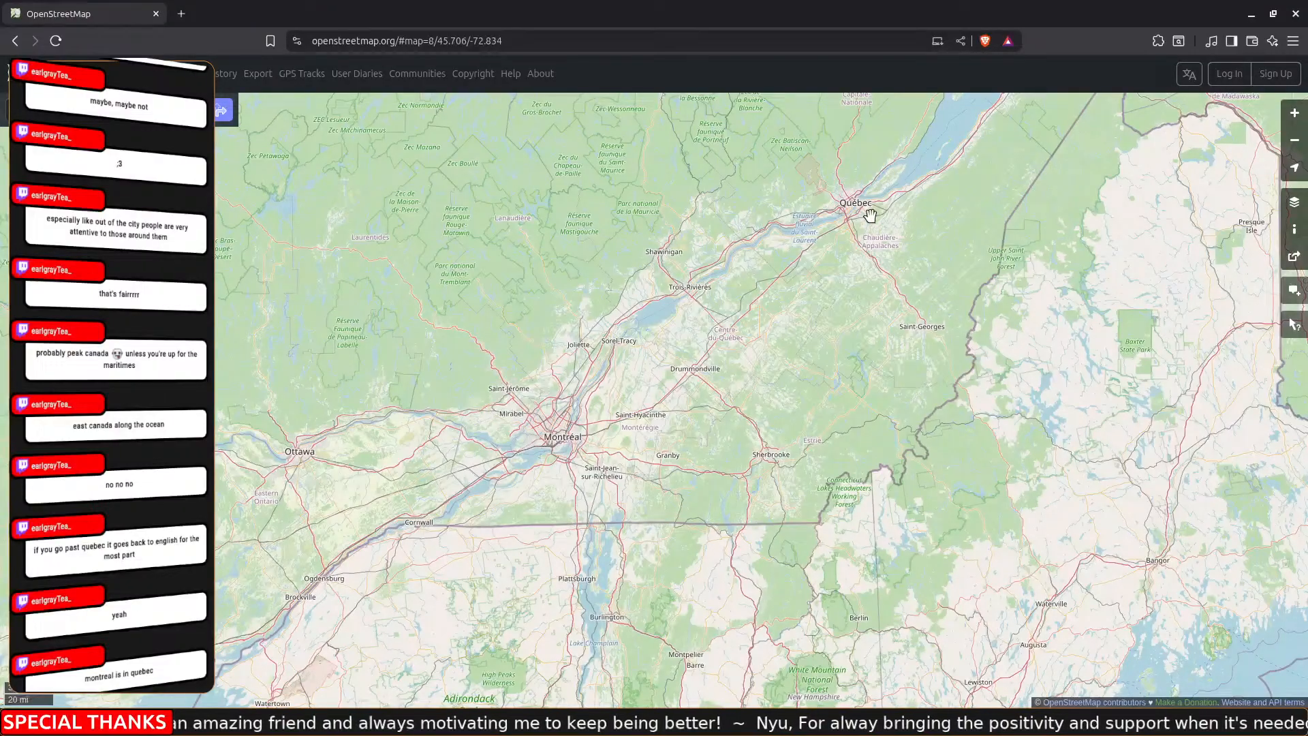
Examine eastern Canada on the map, from the area around Québec across the Maritimes to Newfoundland.
scroll(818, 301, down, 2)
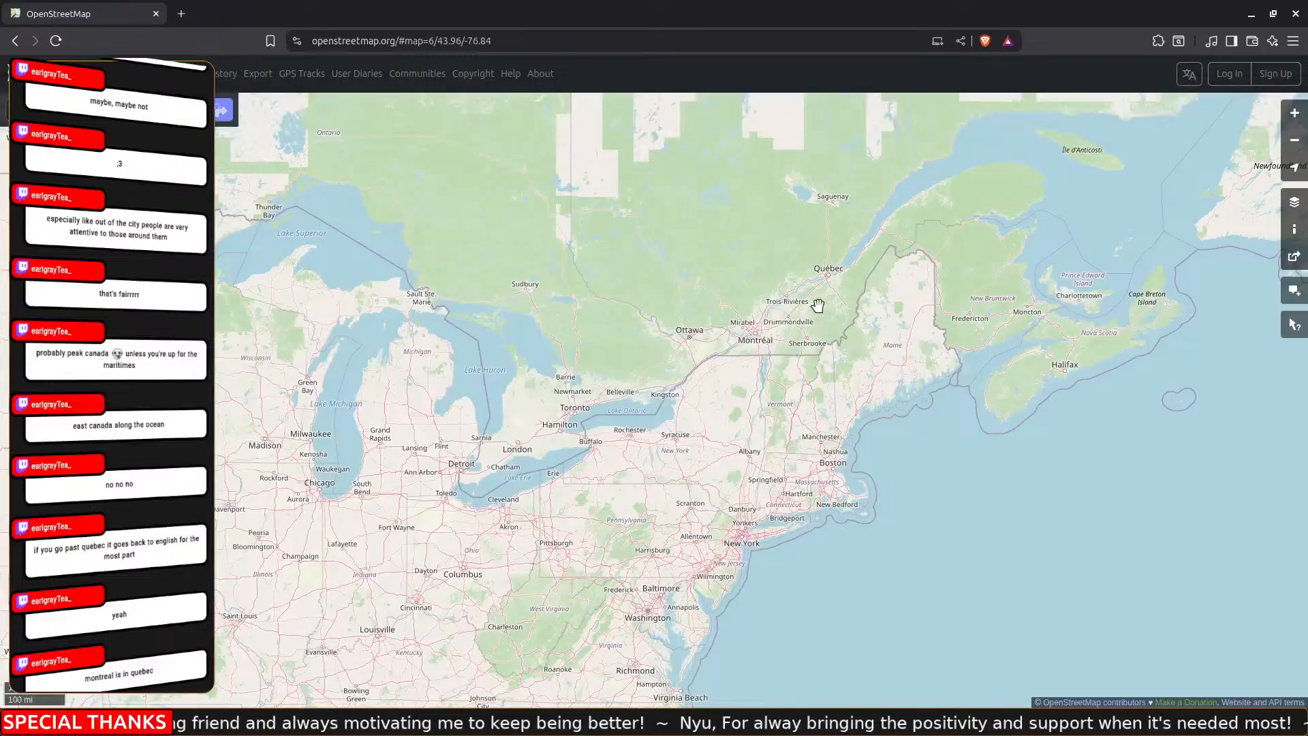
drag(763, 231, 801, 379)
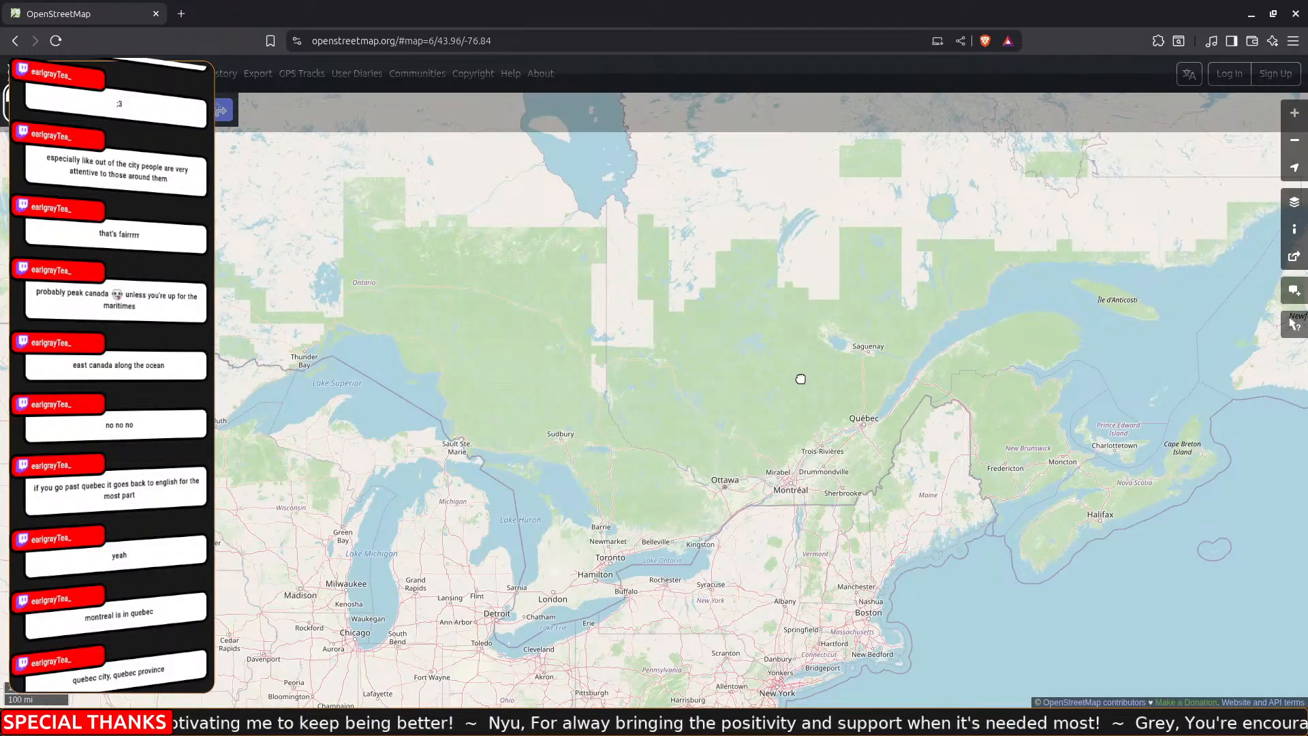
drag(800, 379, 799, 381)
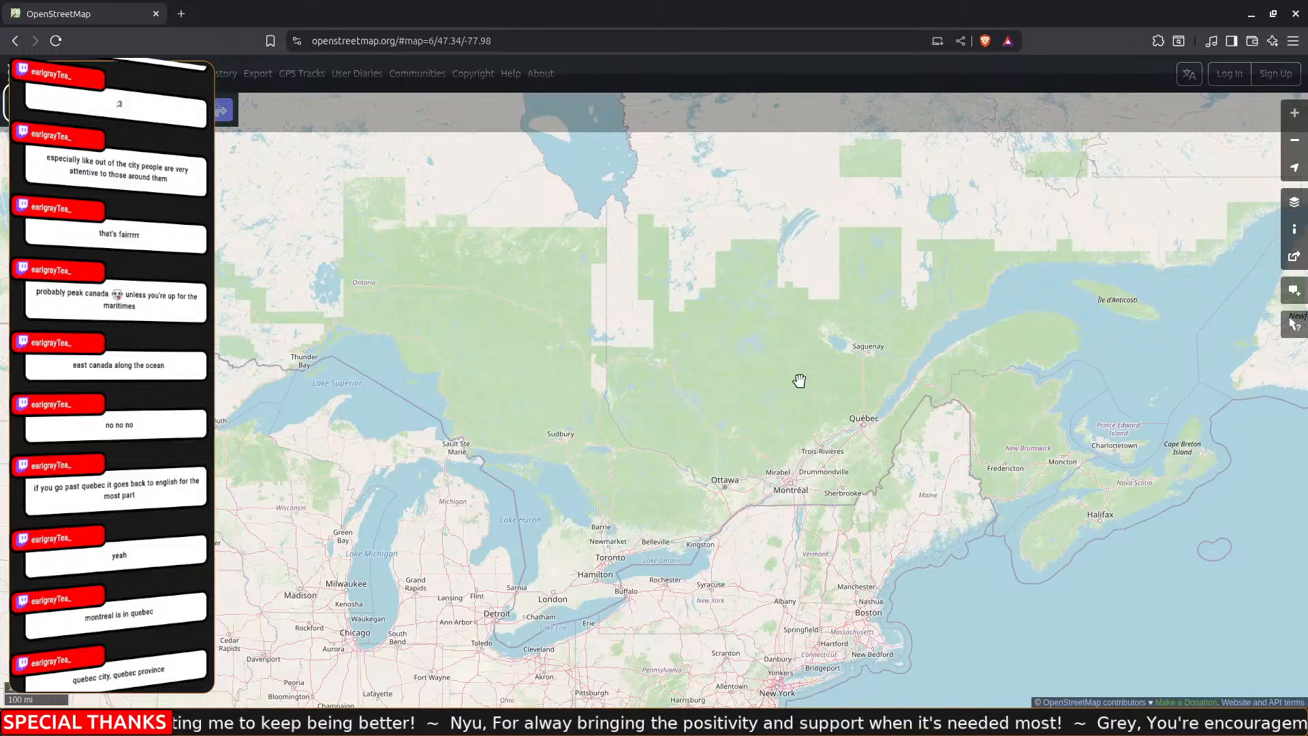
scroll(949, 432, up, 2)
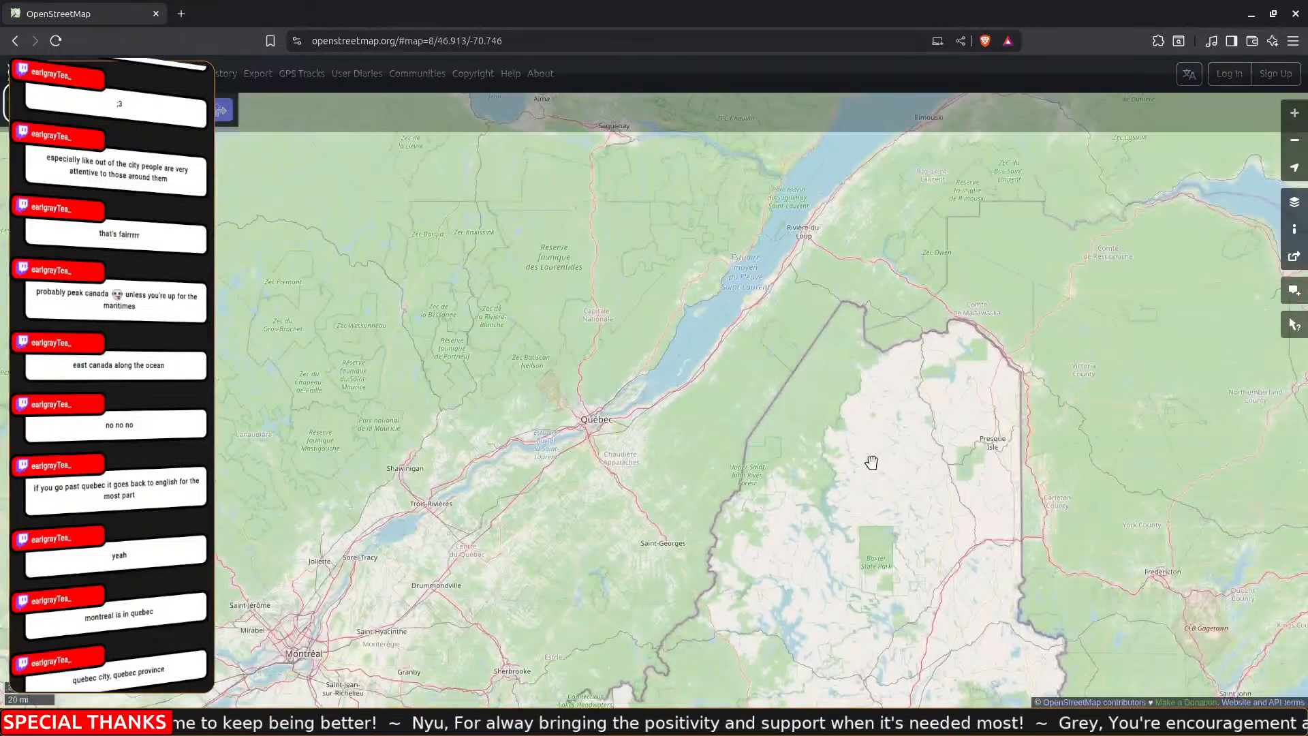
drag(790, 510, 453, 318)
drag(967, 462, 502, 362)
scroll(502, 363, down, 2)
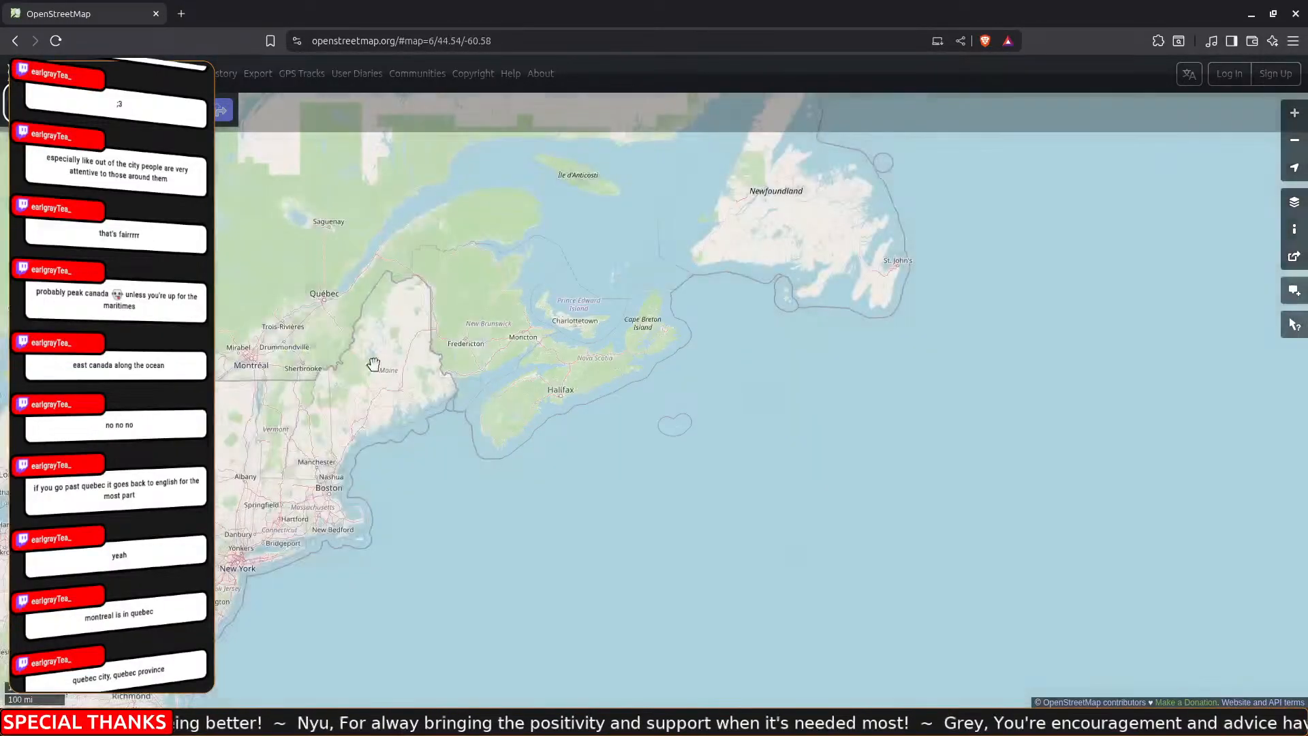
drag(372, 361, 779, 412)
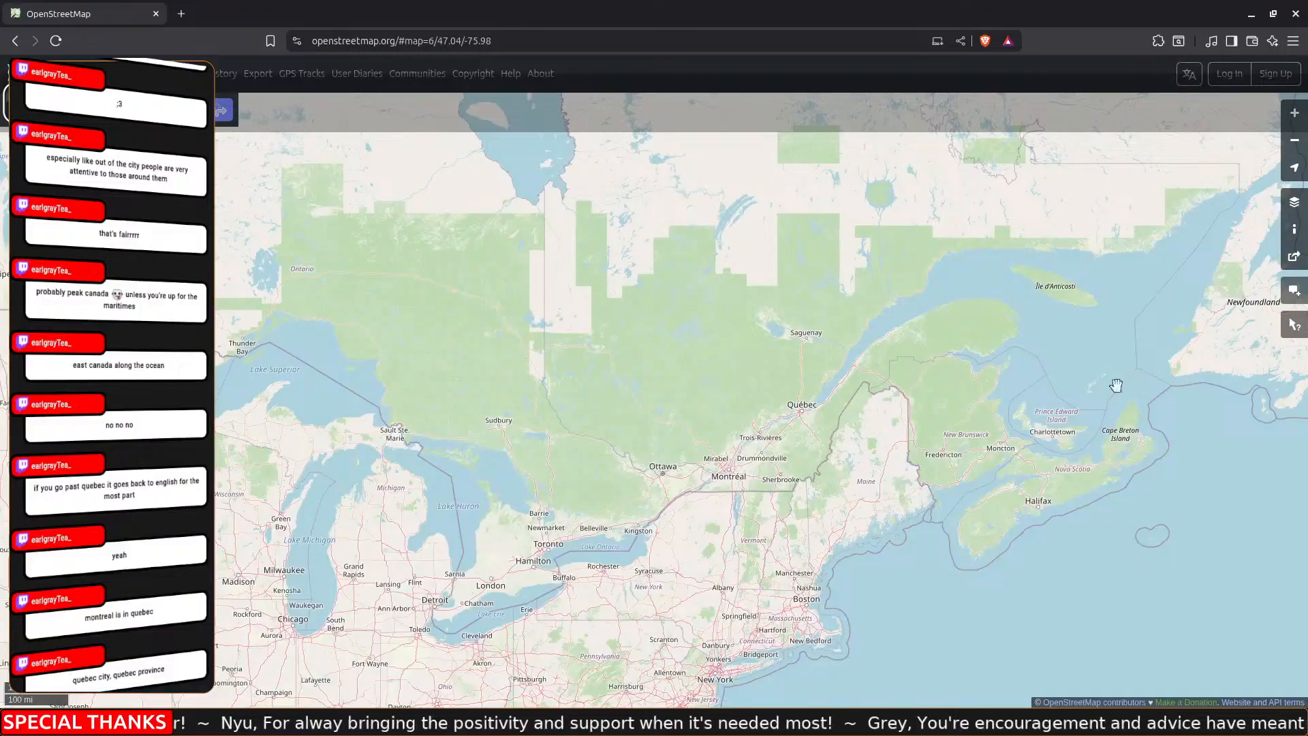
drag(1116, 382, 636, 378)
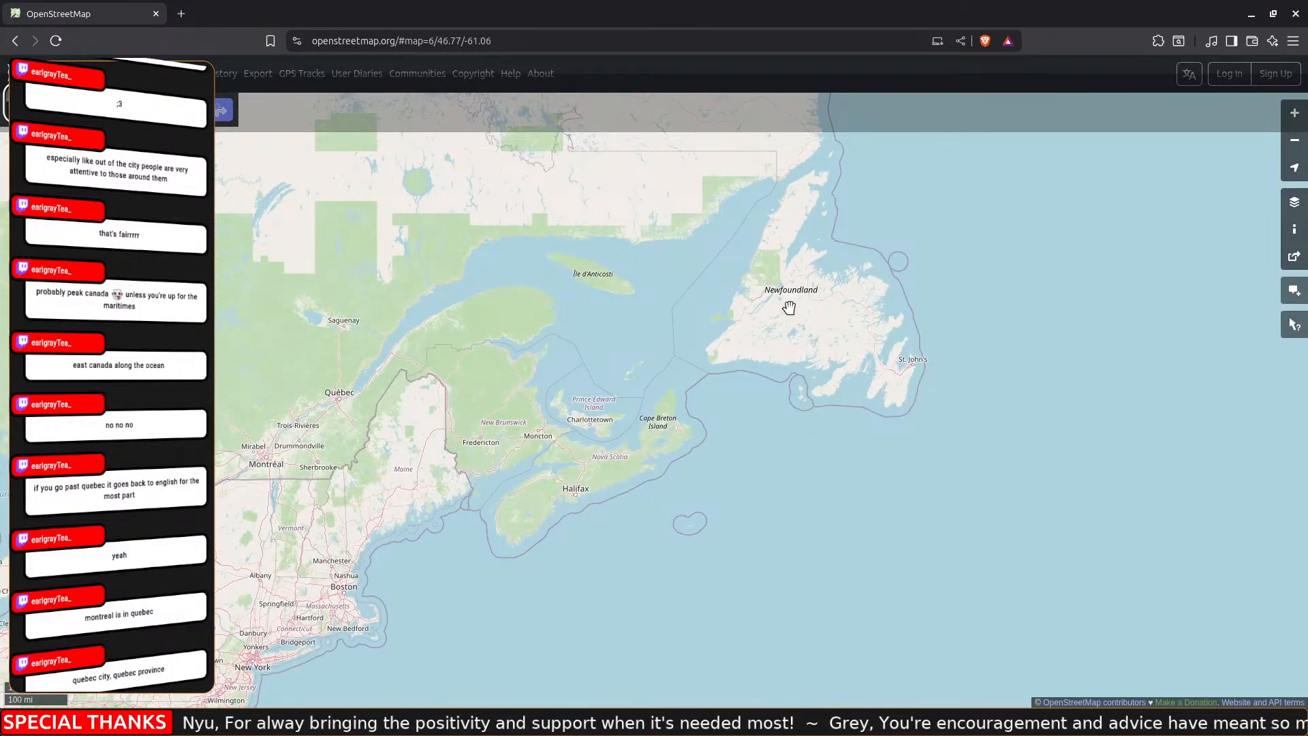
Inspect Newfoundland, Prince Edward Island and the neighbouring Maritimes up close, then survey the map westward to the Great Lakes.
scroll(773, 342, up, 2)
drag(771, 341, 675, 425)
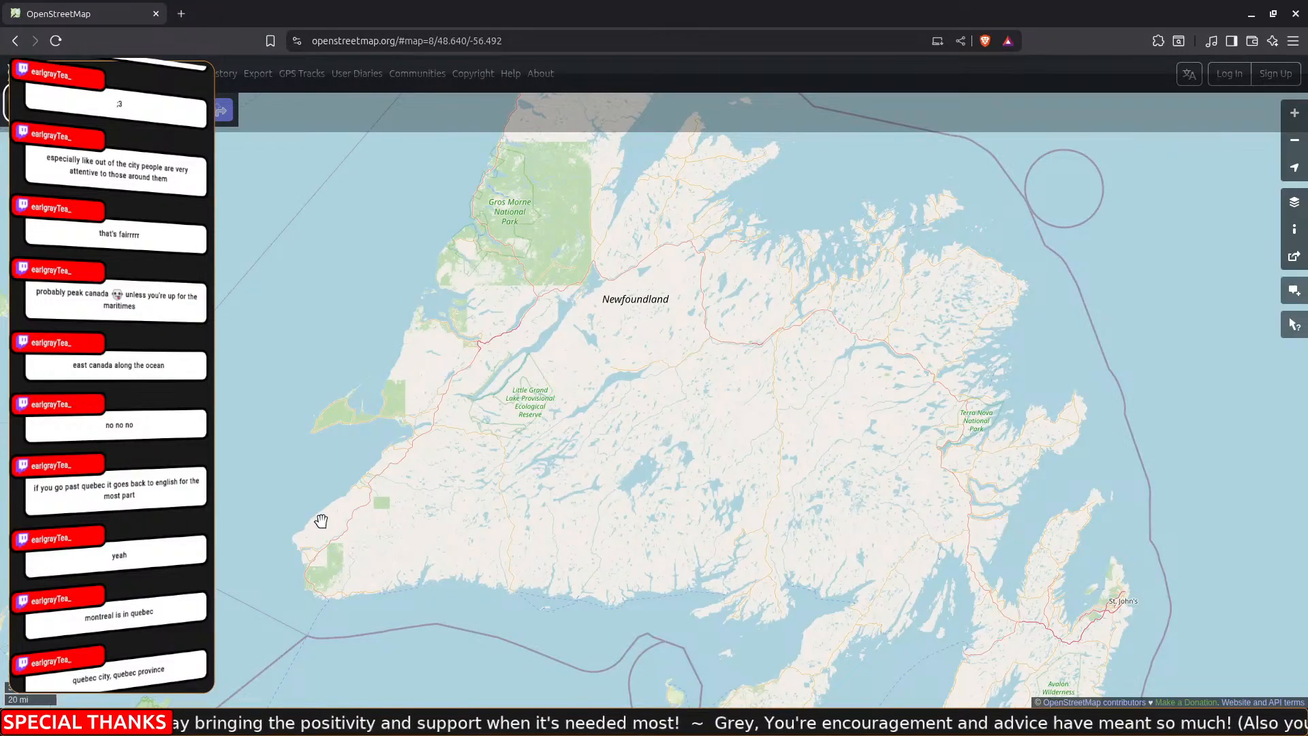
drag(325, 520, 952, 213)
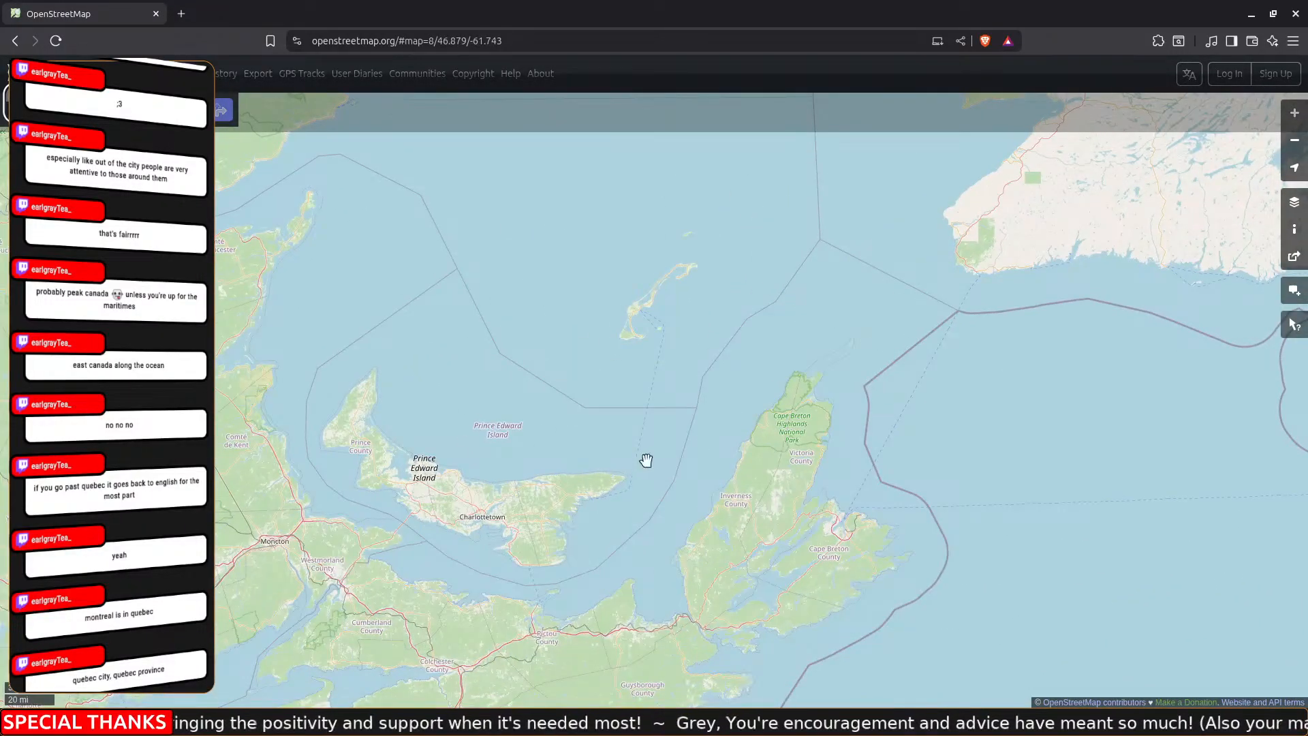
drag(645, 459, 834, 289)
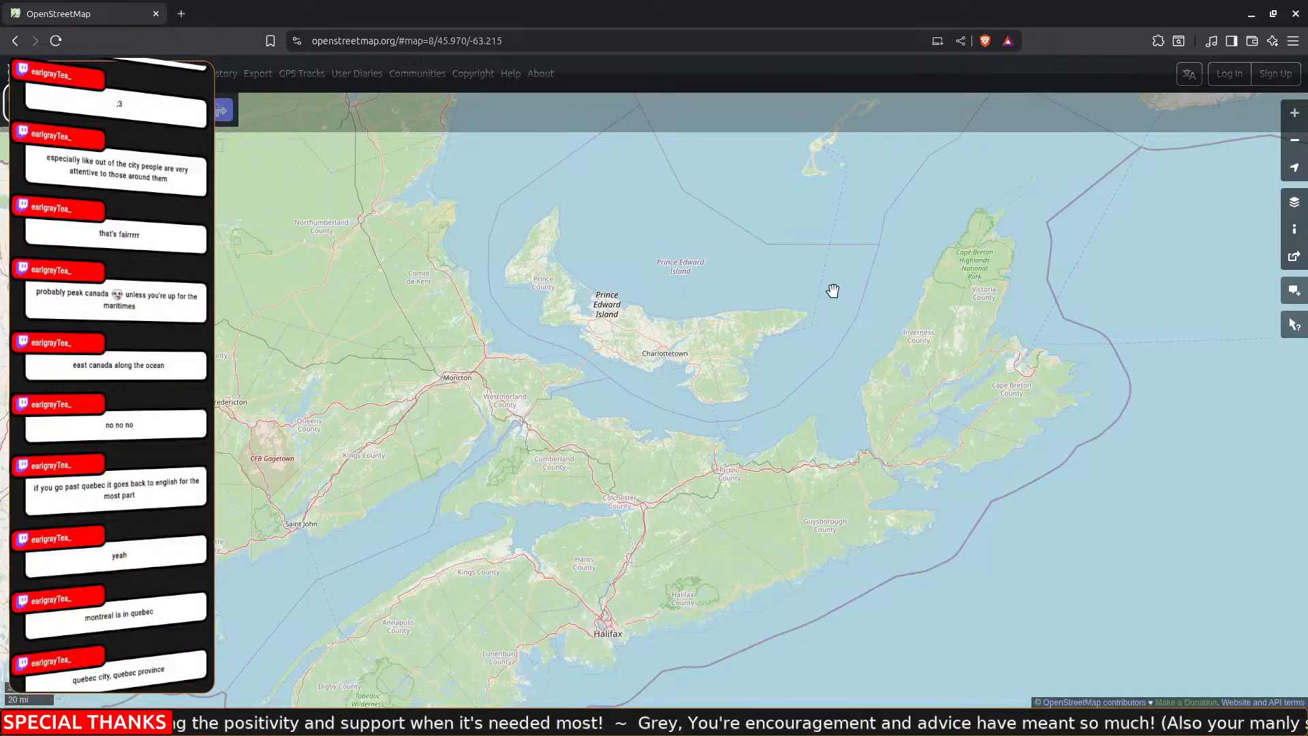
scroll(611, 329, up, 2)
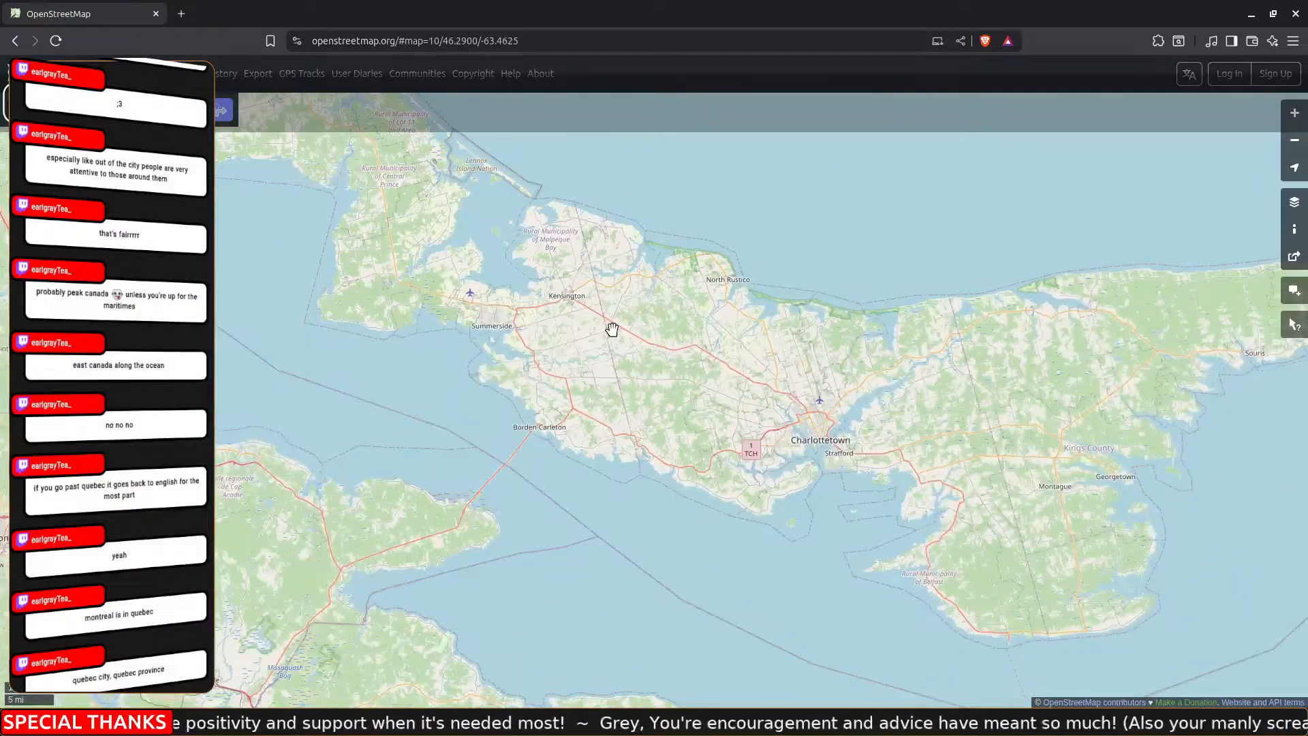
scroll(818, 307, down, 1)
drag(818, 307, 768, 356)
scroll(769, 355, down, 1)
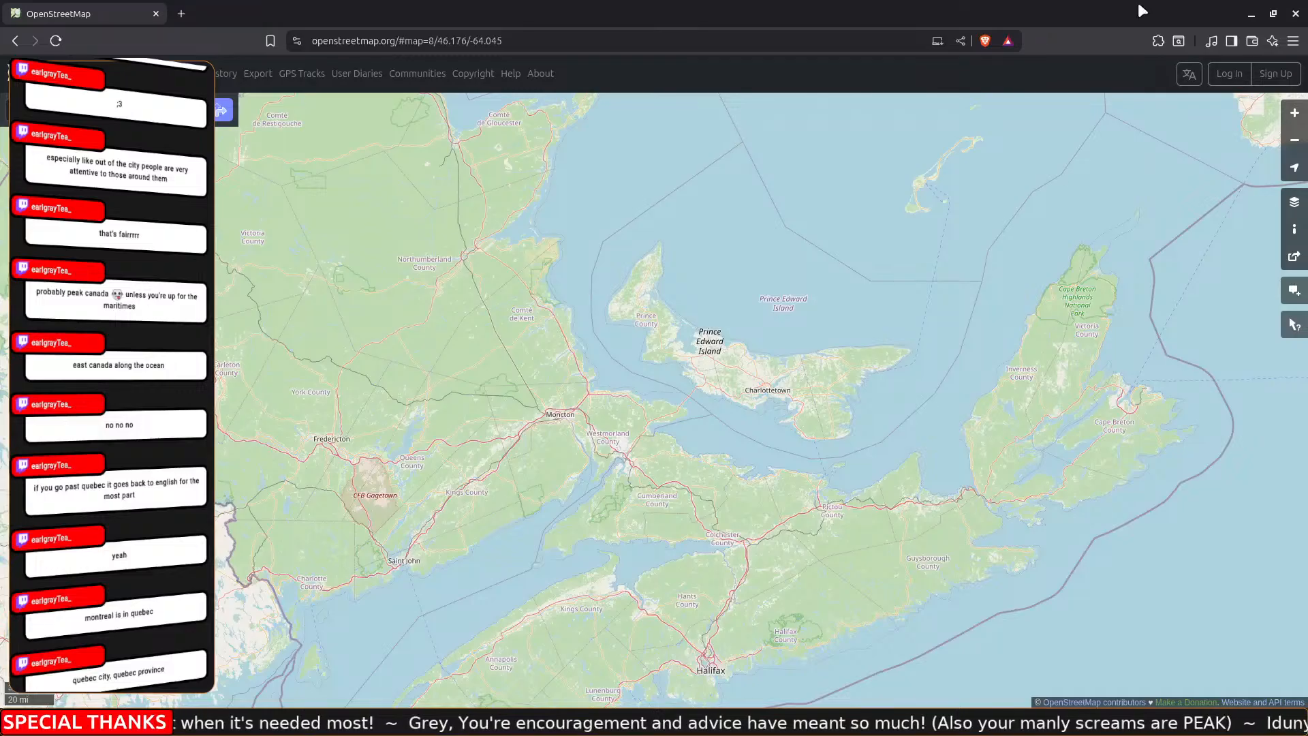
drag(668, 333, 482, 341)
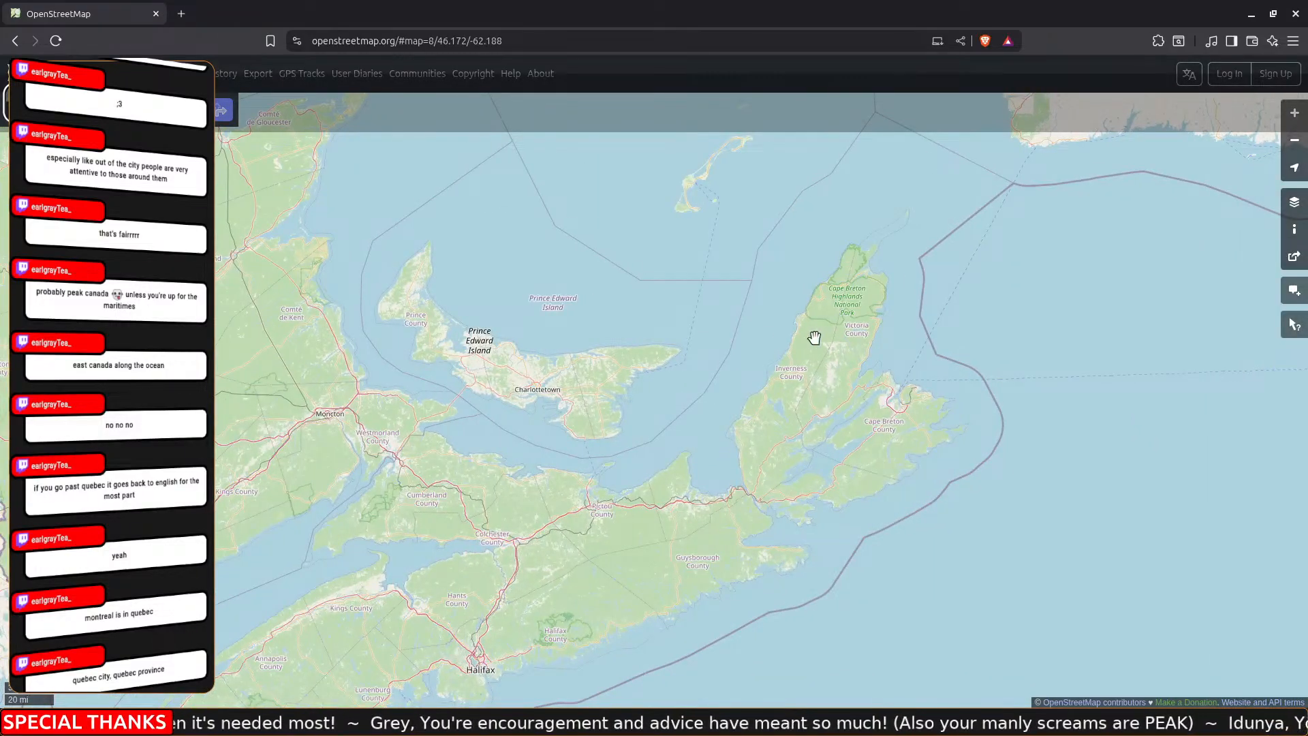
drag(607, 354, 1060, 315)
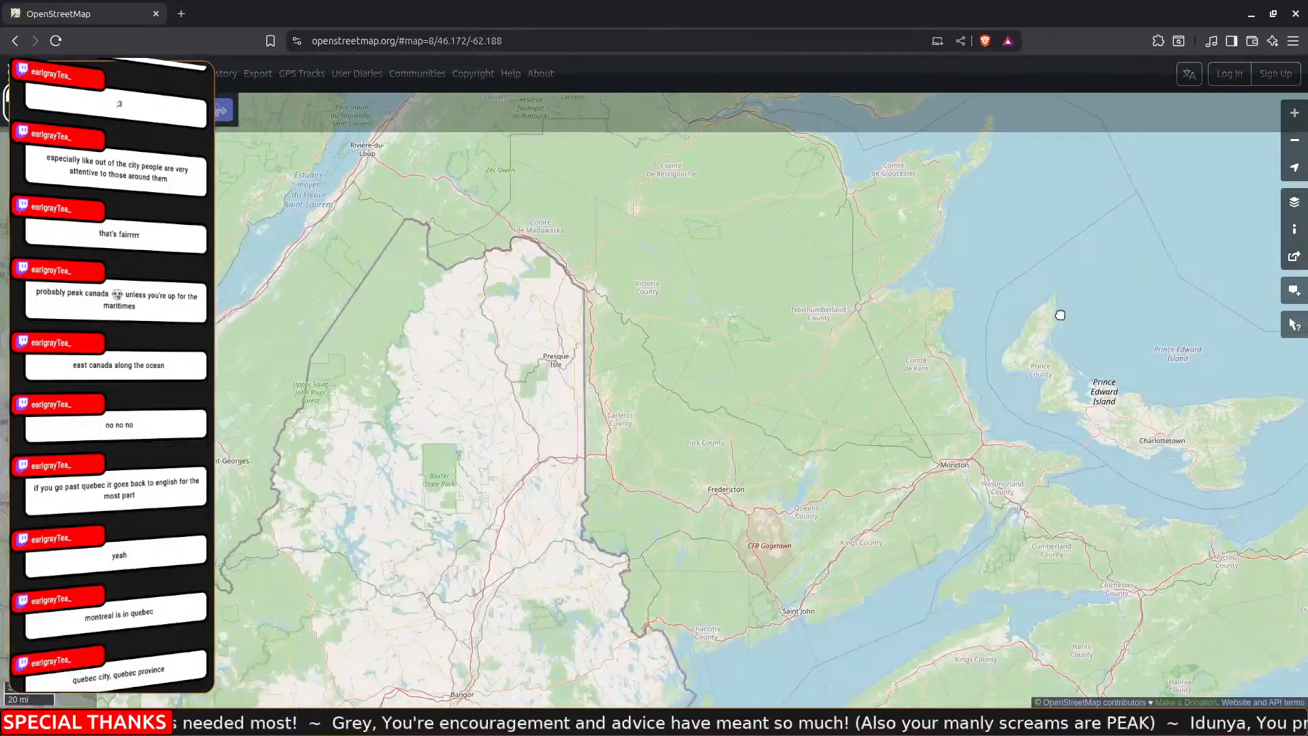
scroll(506, 336, down, 3)
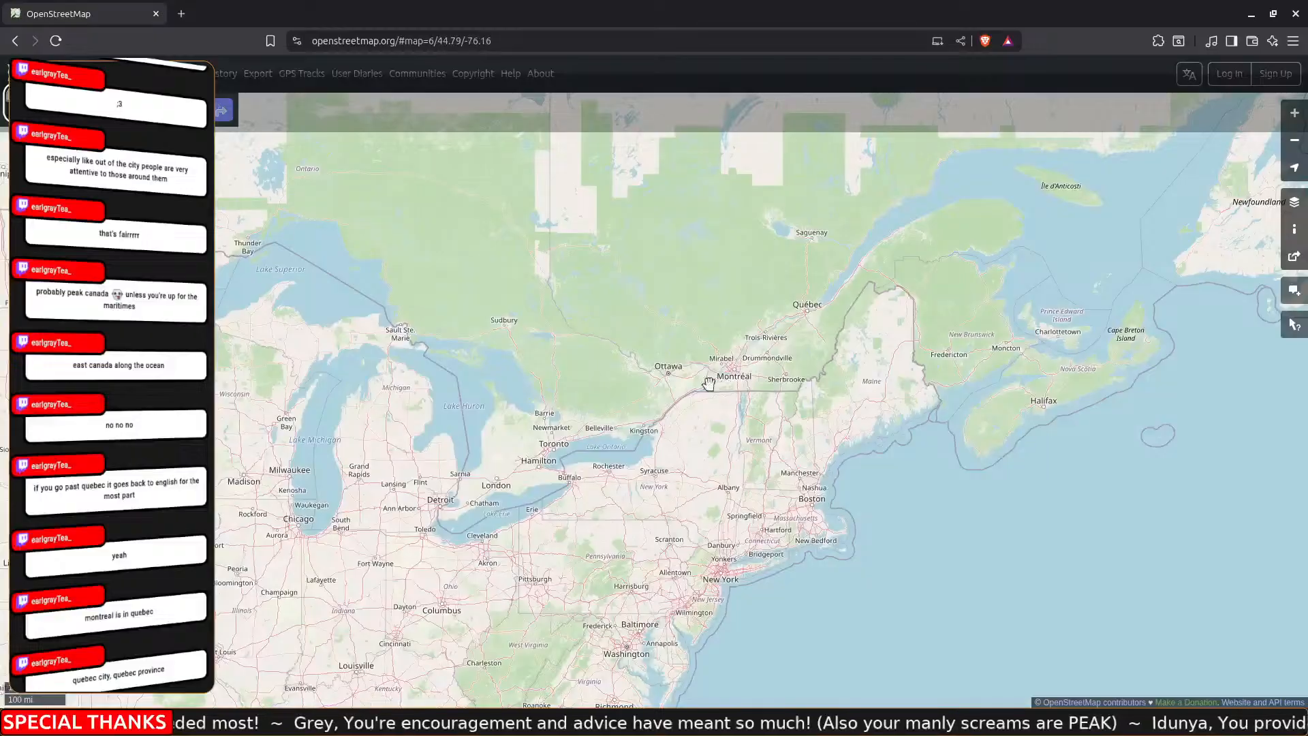
drag(876, 300, 966, 347)
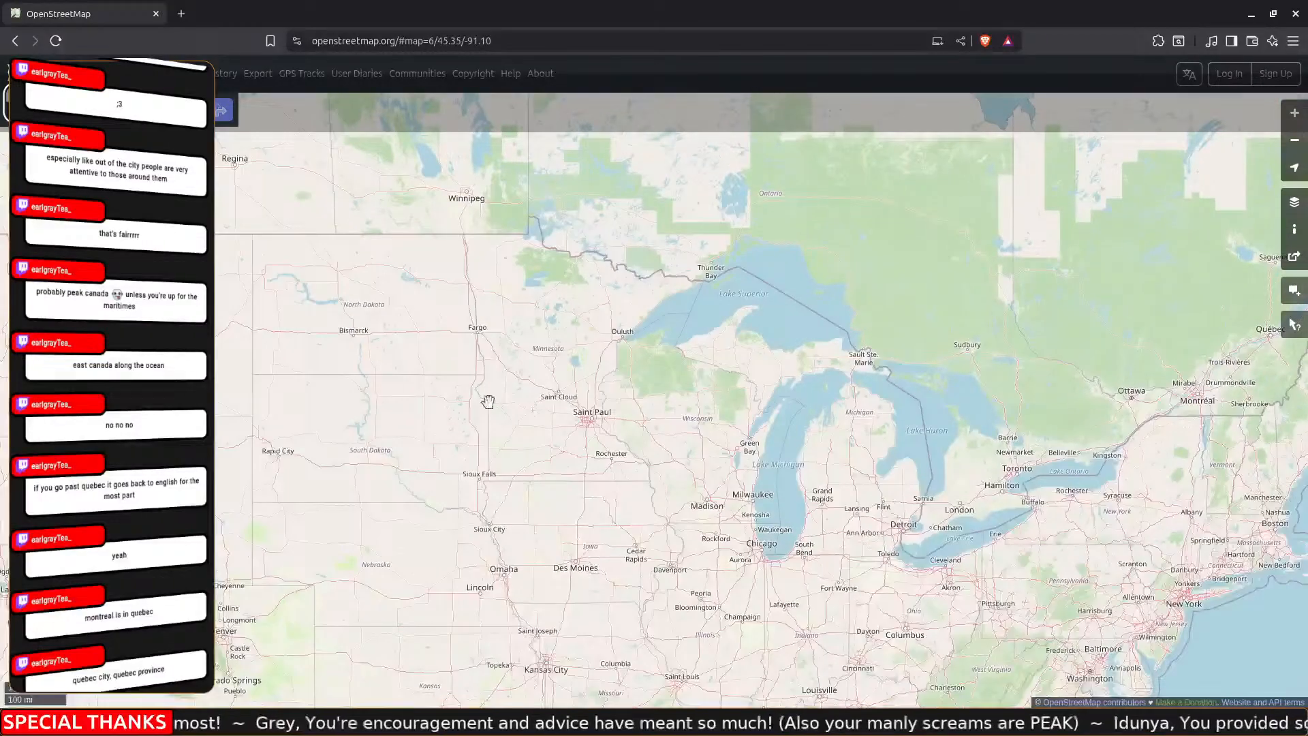
Look over the map from western Canada down the US West Coast to Texas and northern Mexico.
drag(484, 400, 1074, 400)
drag(529, 382, 575, 601)
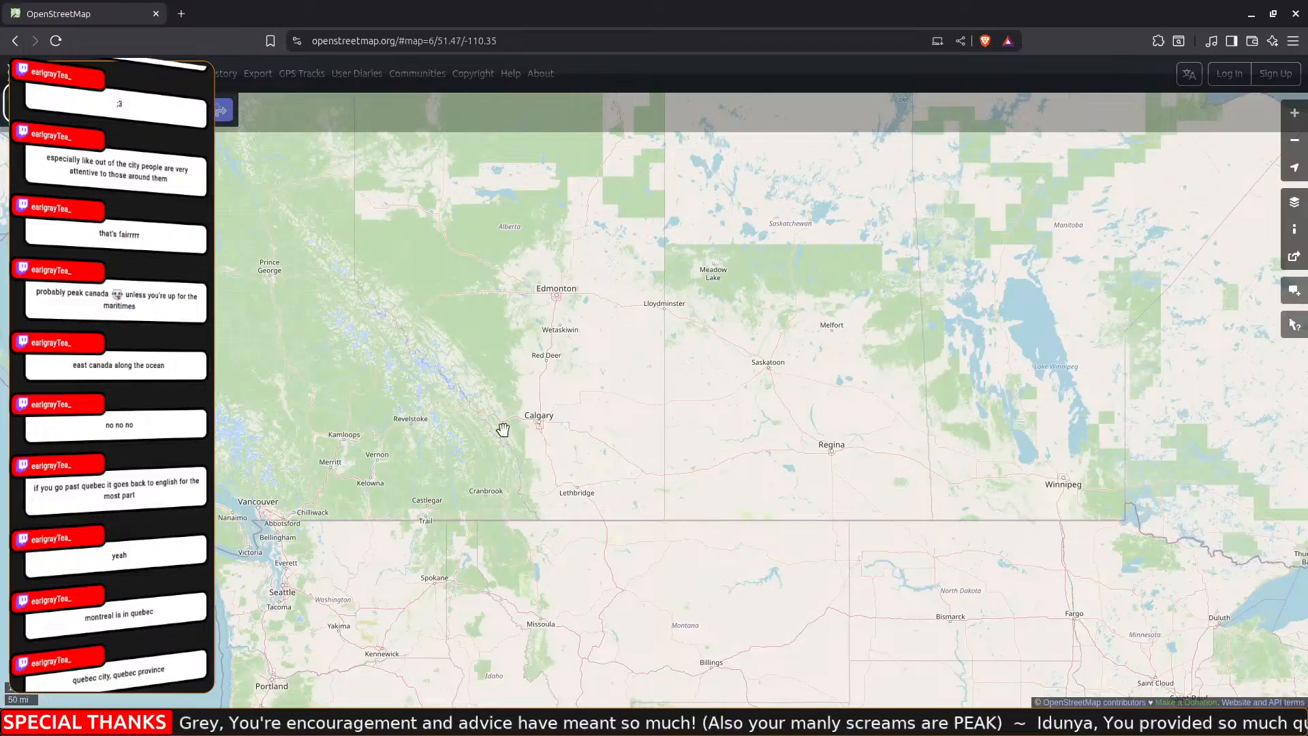
drag(502, 430, 760, 380)
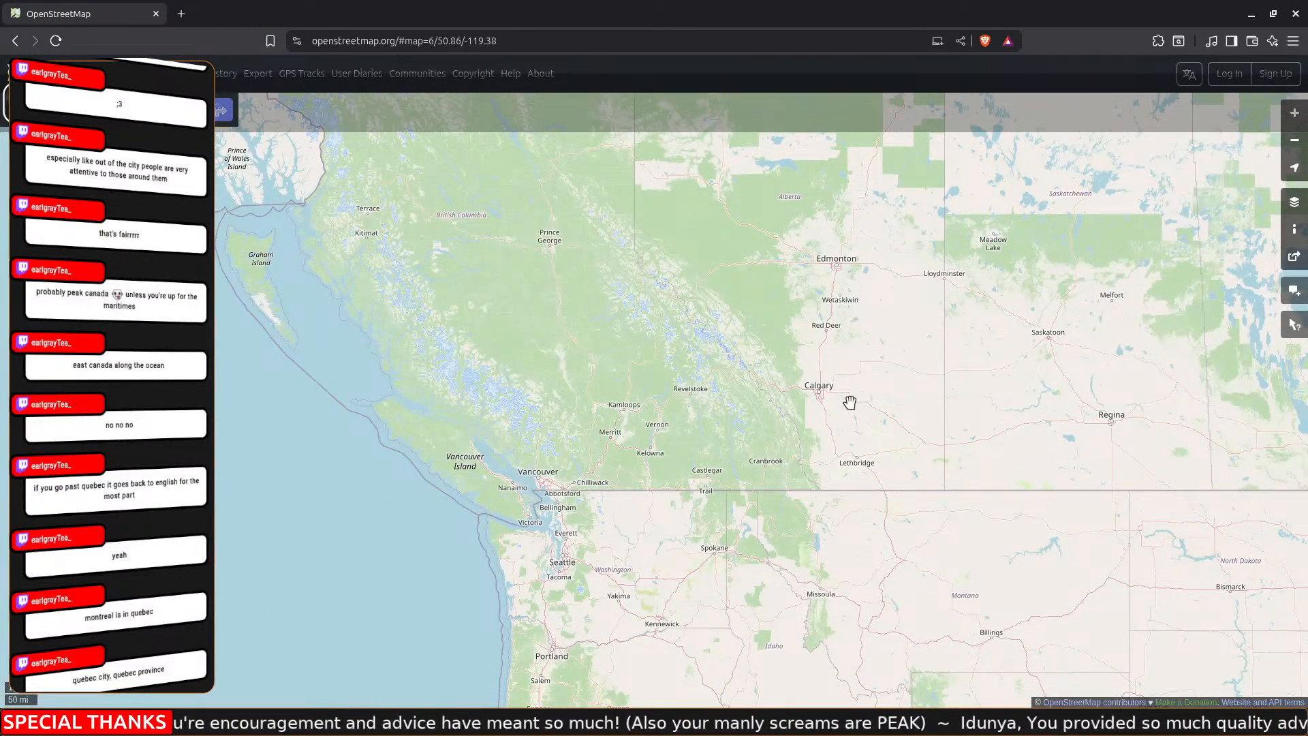
drag(772, 425, 631, 252)
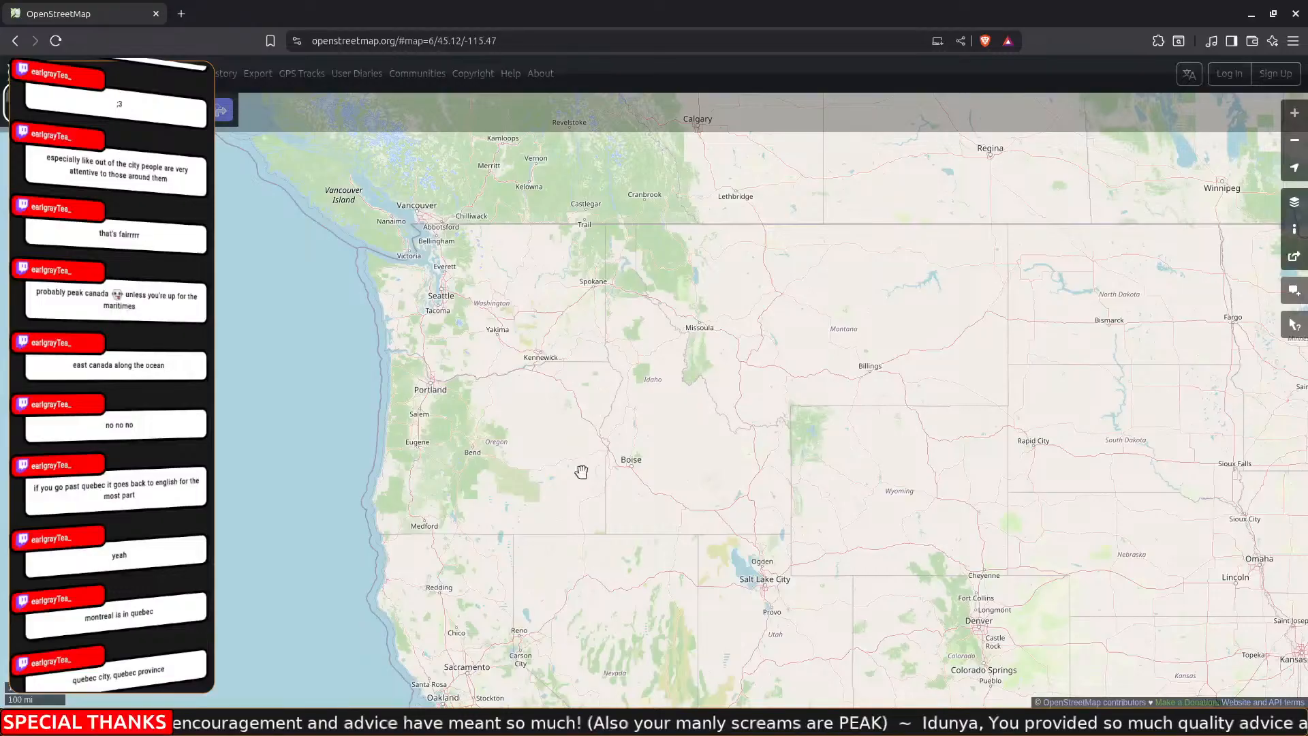
drag(581, 471, 575, 286)
drag(528, 462, 496, 344)
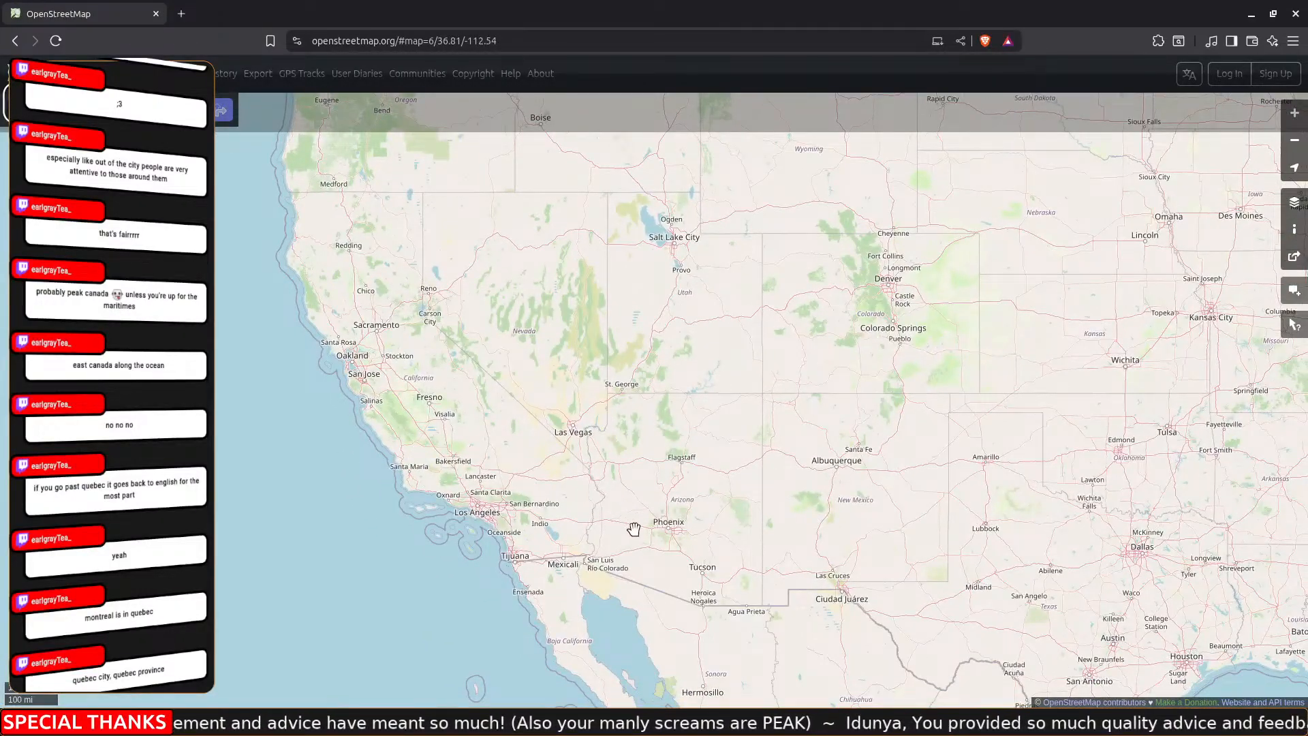
drag(740, 509, 491, 300)
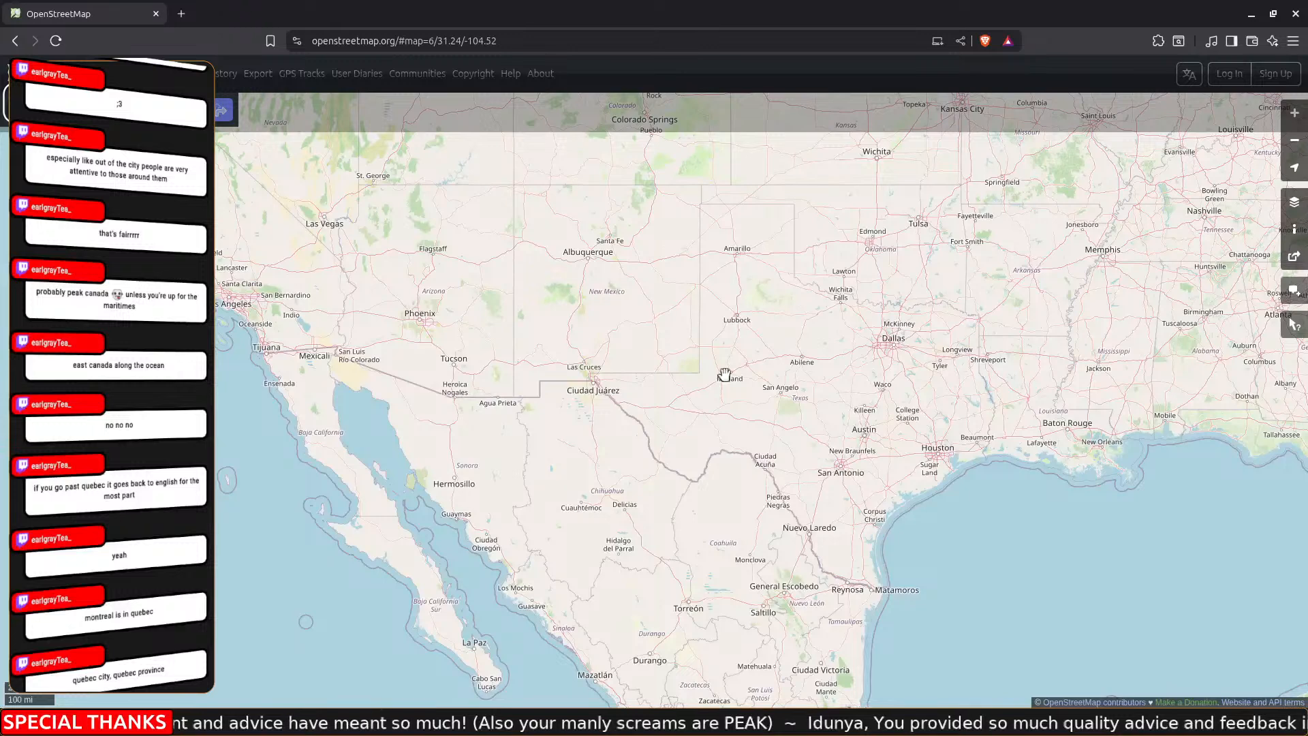
drag(726, 375, 740, 280)
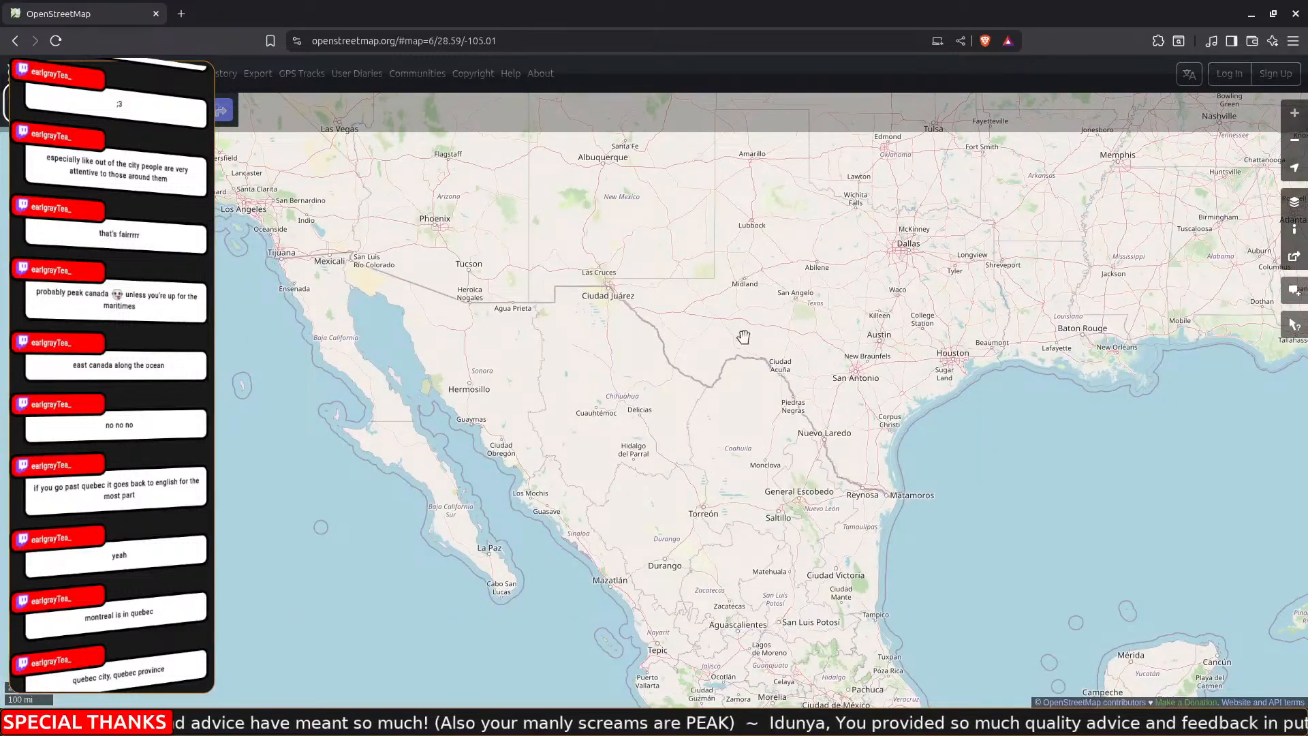
drag(1025, 315, 861, 344)
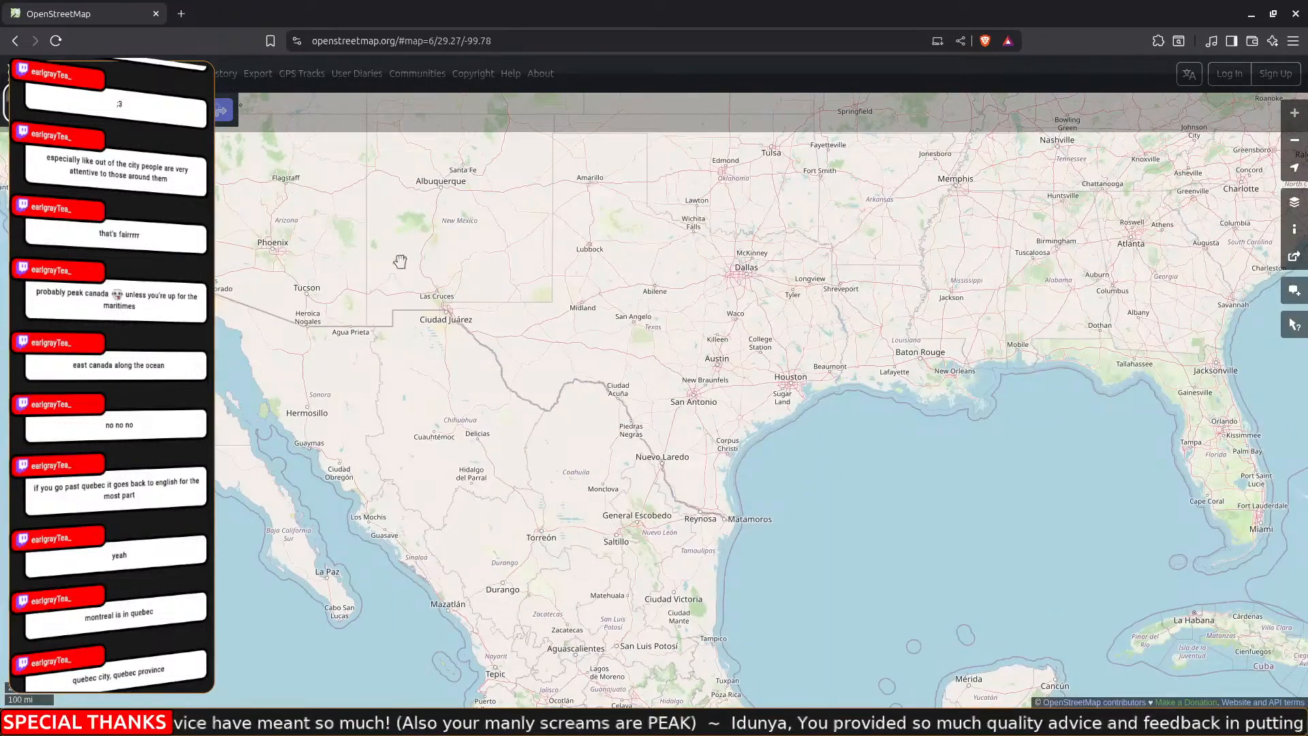
drag(401, 262, 485, 308)
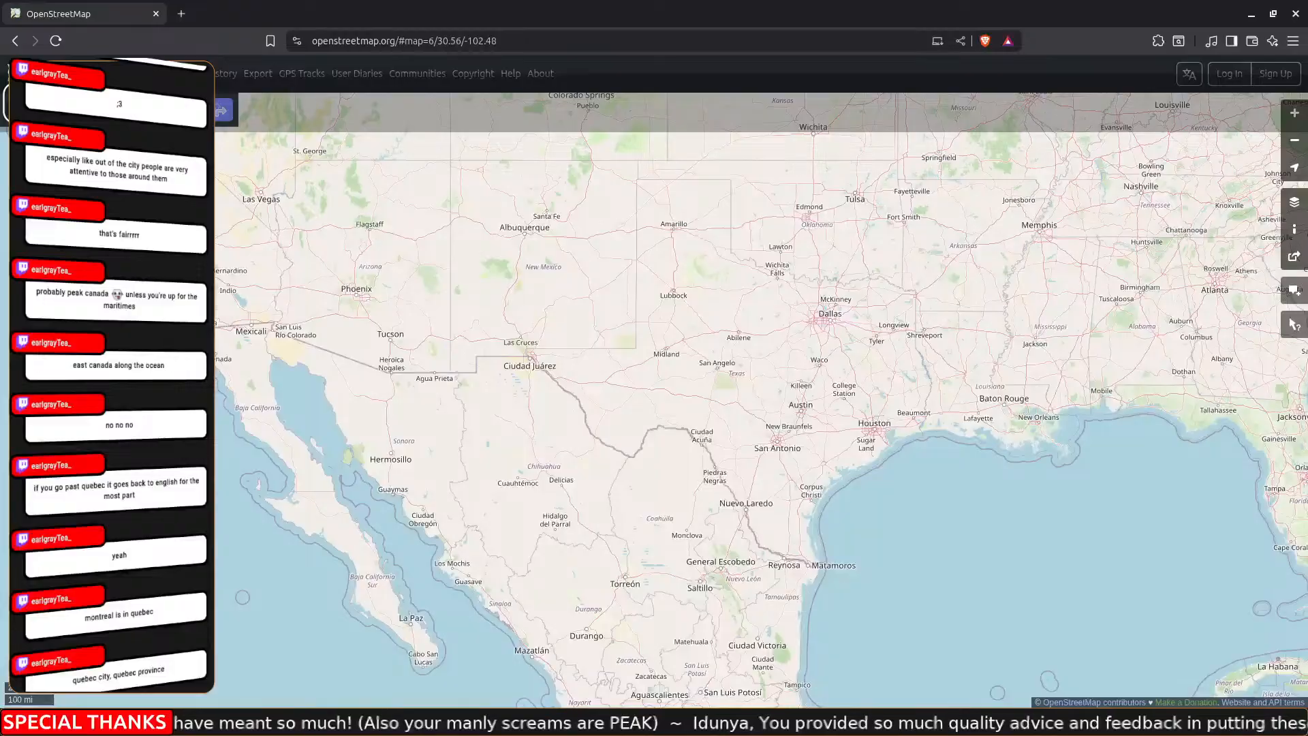
drag(173, 266, 428, 470)
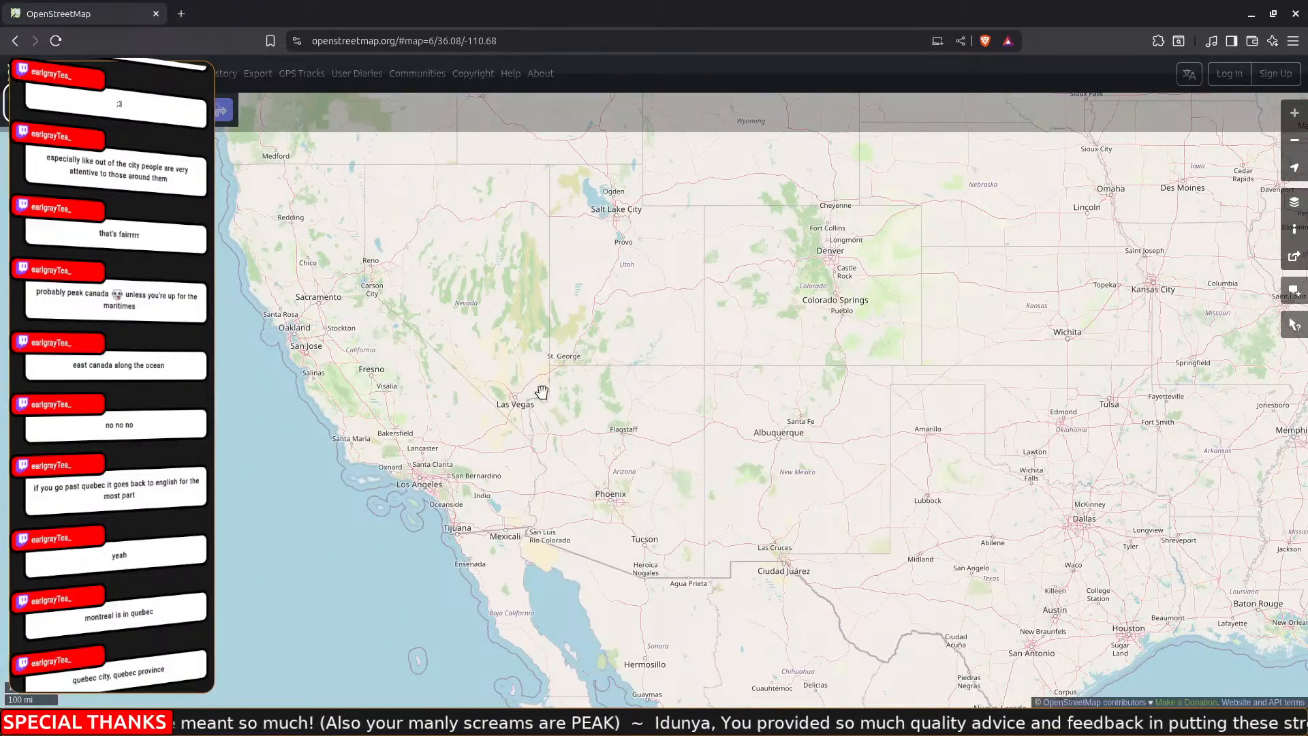
Examine Japan on the map across the Pacific and close the browser window.
drag(217, 374, 838, 283)
drag(671, 280, 981, 280)
scroll(586, 313, down, 3)
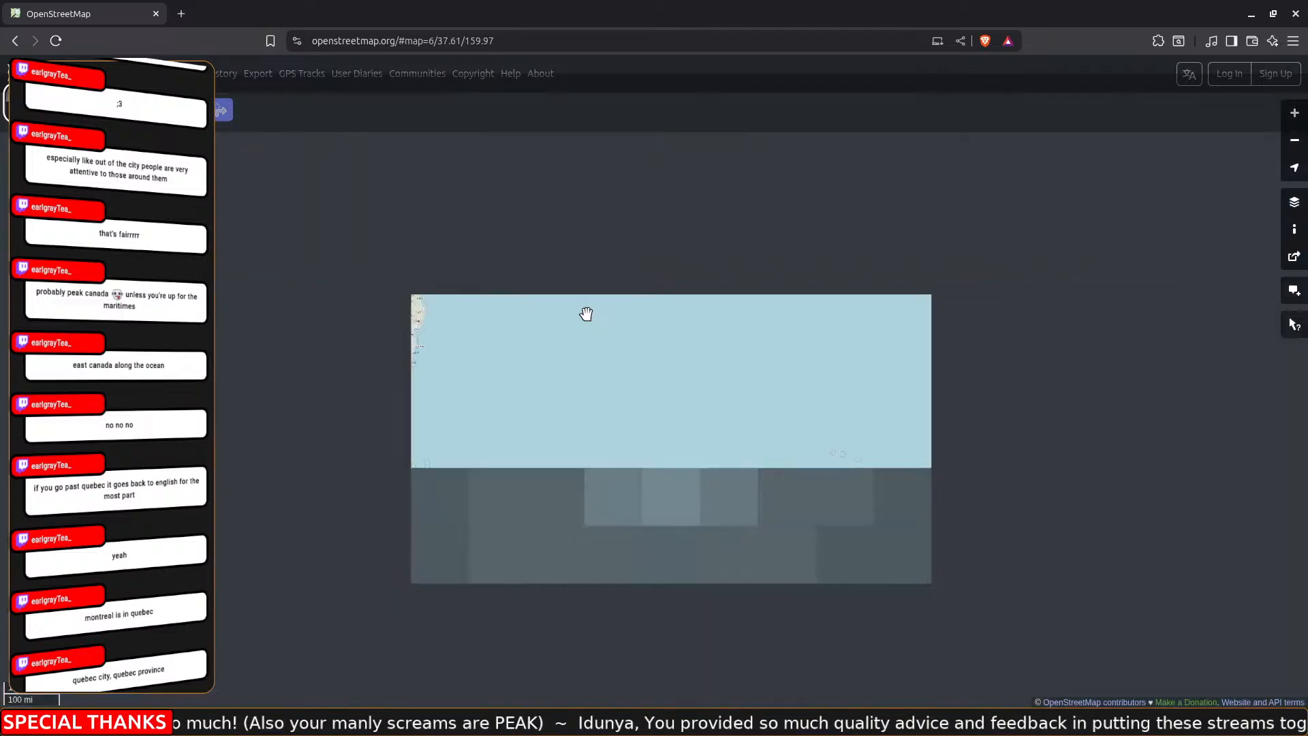
scroll(380, 301, up, 3)
drag(751, 474, 786, 393)
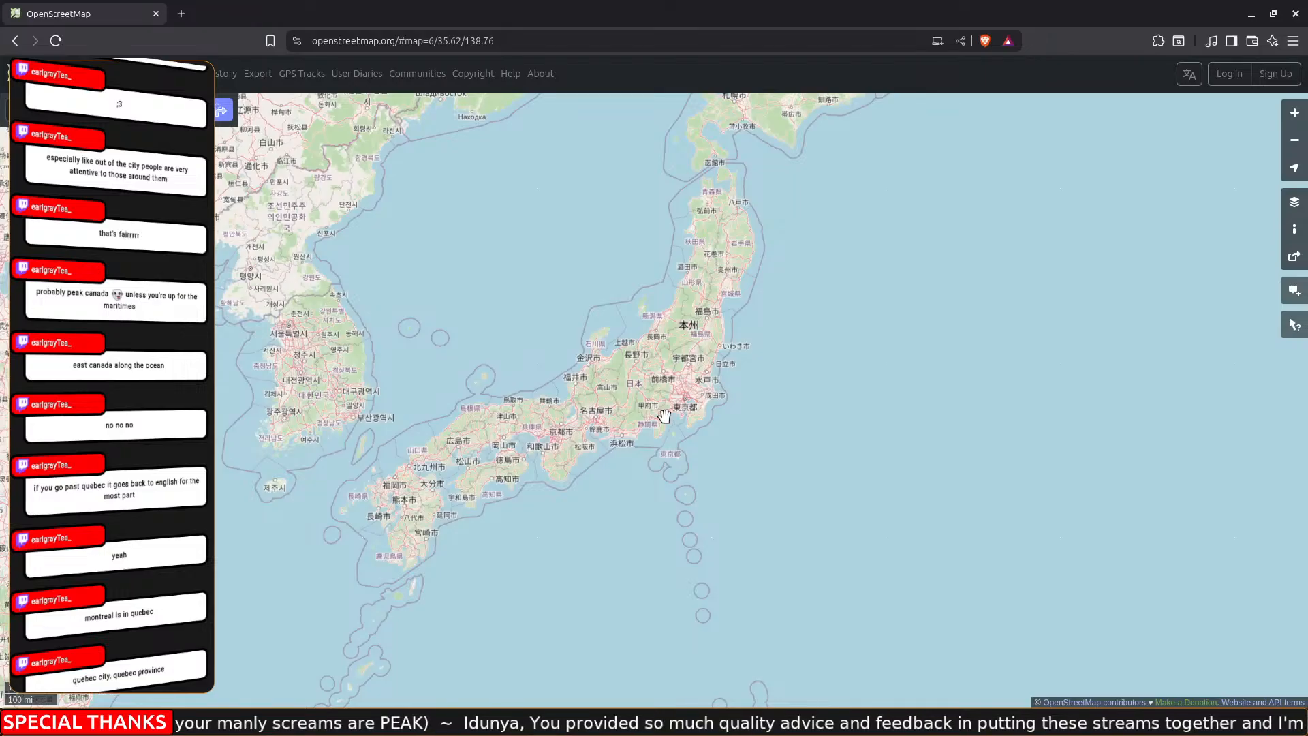
drag(857, 338, 826, 394)
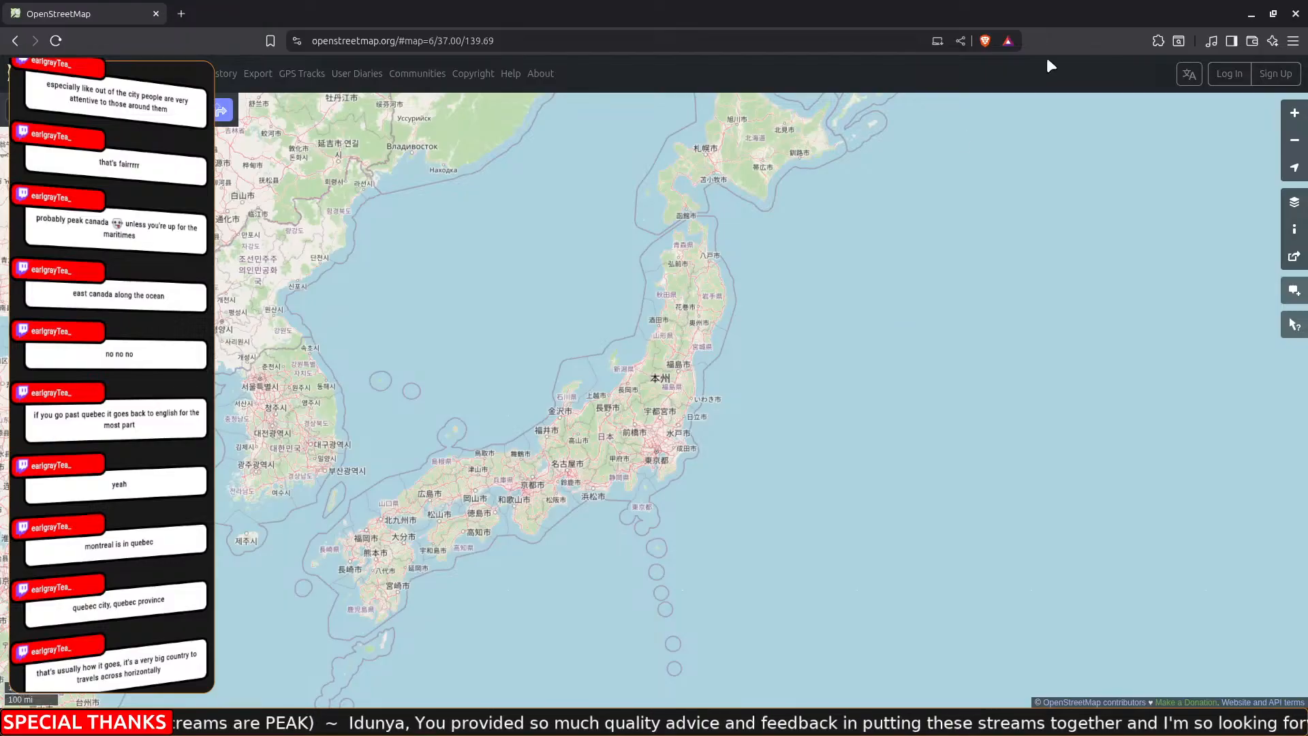
click(1296, 15)
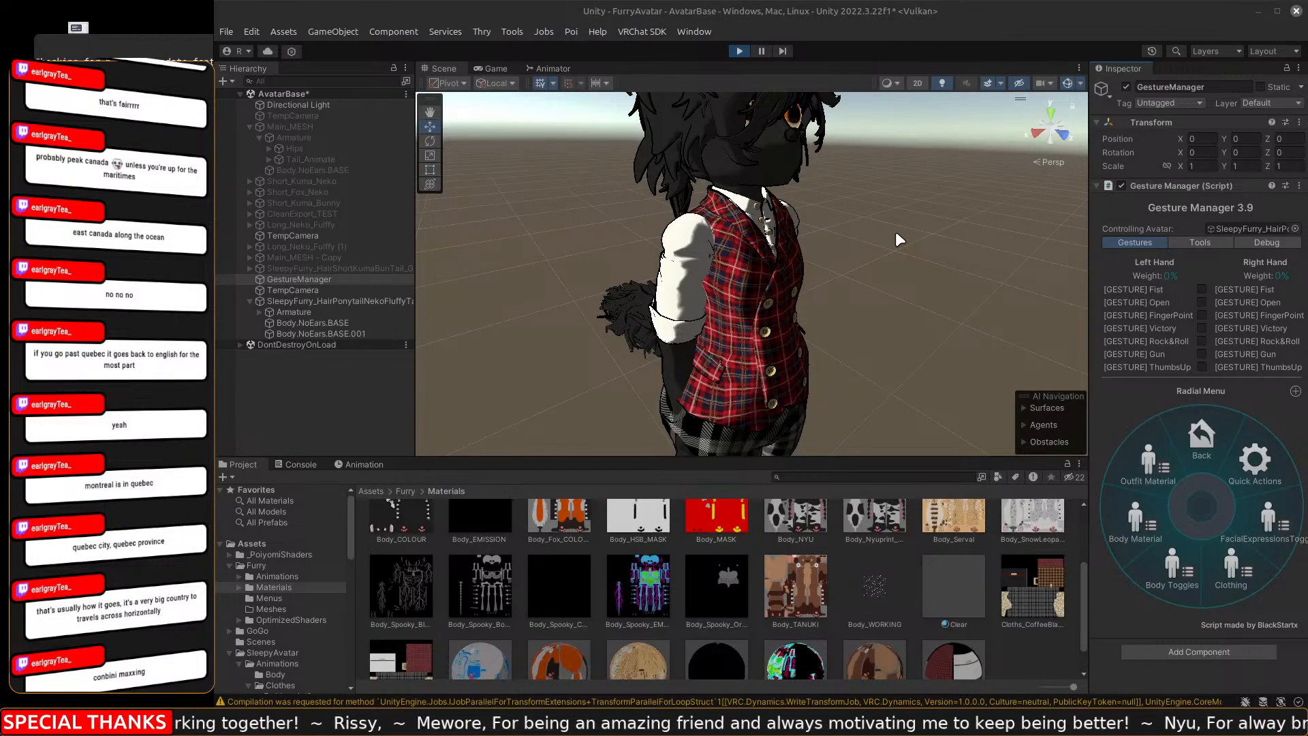
Exit play mode and enlarge the Scene view, bringing the avatar's head into close view.
click(737, 54)
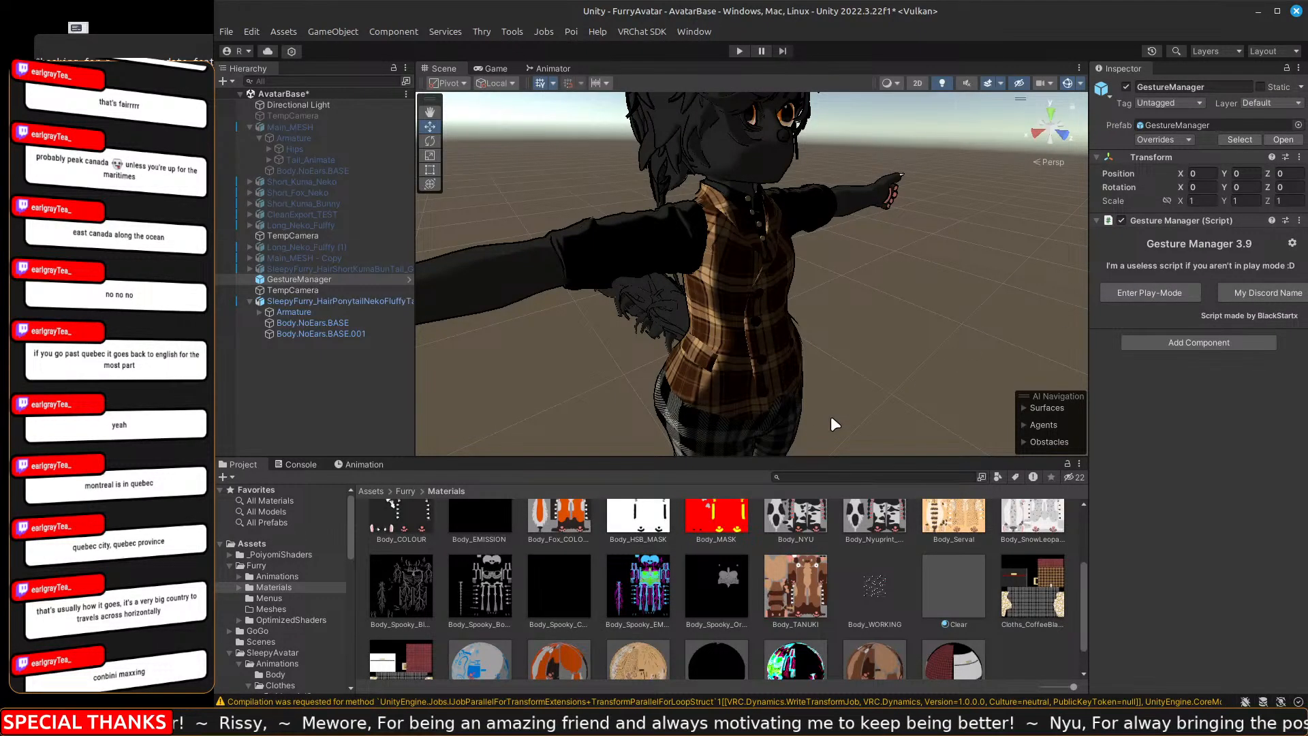
middle_drag(905, 169, 903, 177)
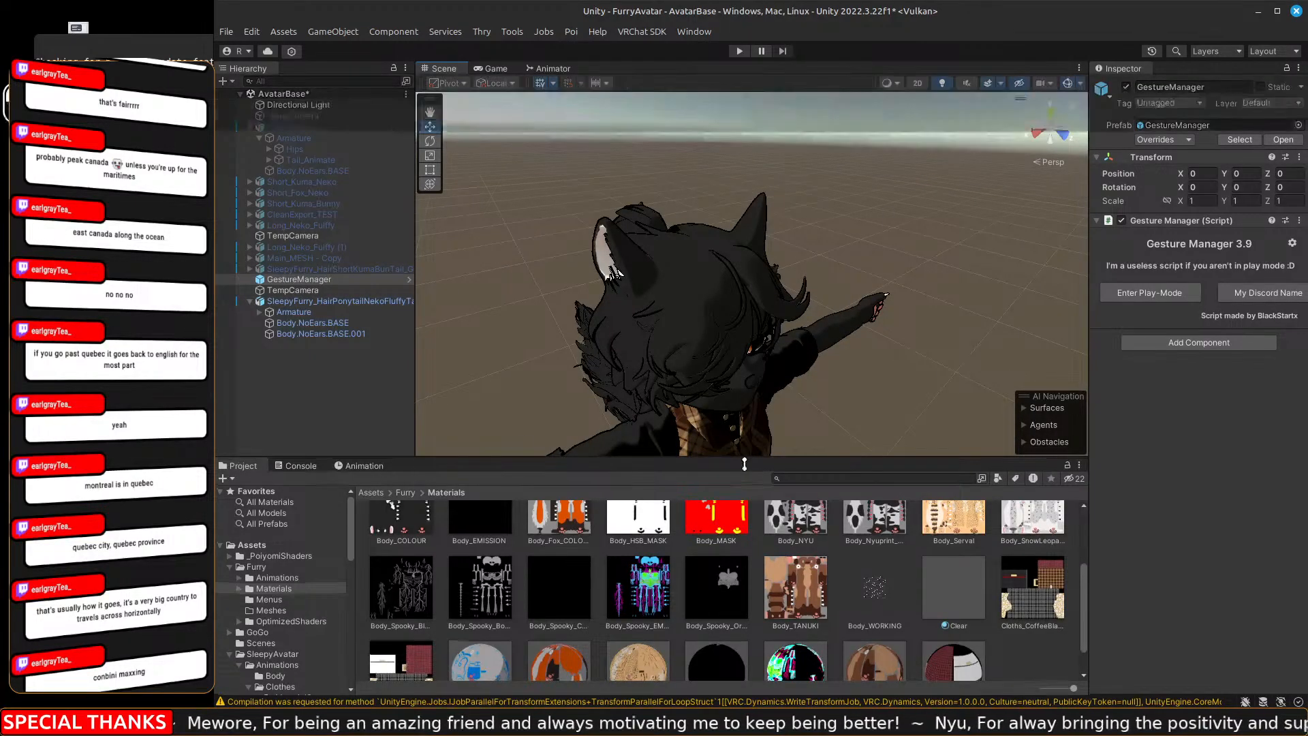
drag(744, 459, 759, 603)
right_drag(812, 492, 843, 460)
key(w)
key(a)
key(a)
key(d)
key(w)
key(s)
key(a)
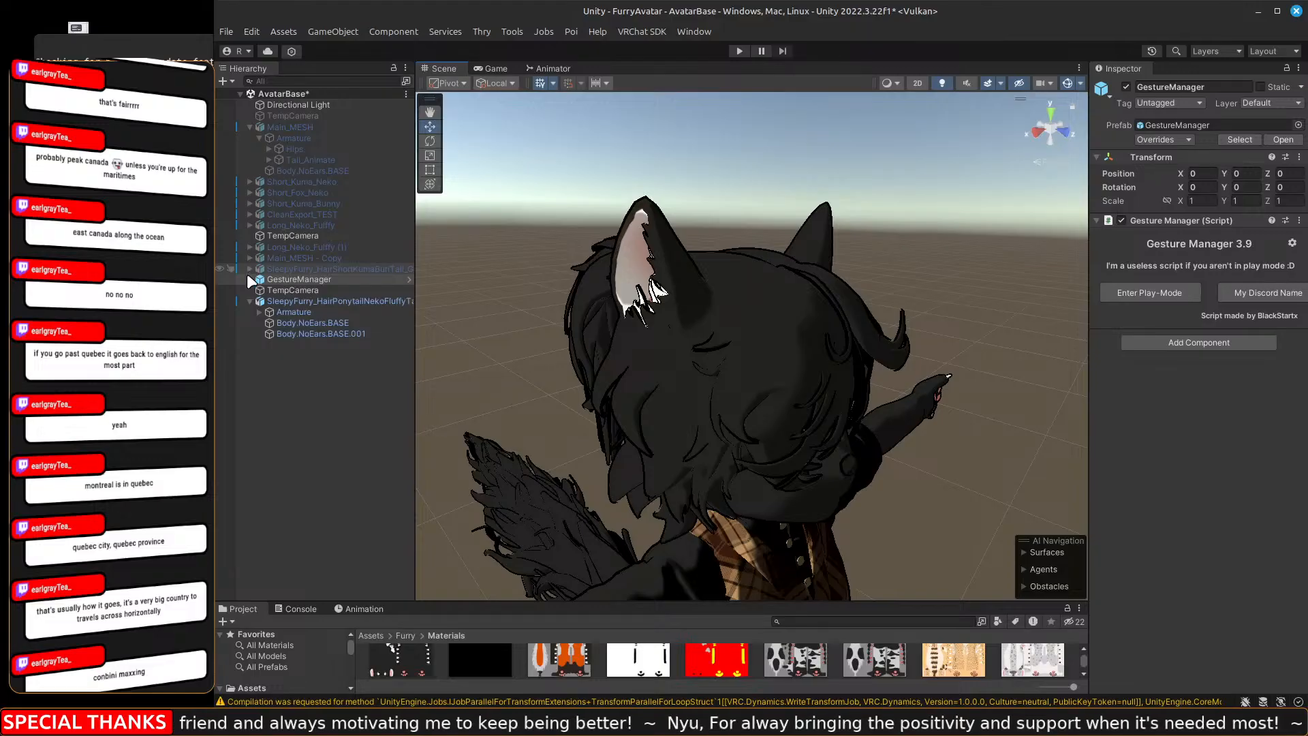
Expand the ponytail avatar's Armature through Hips, Spine, Chest and Neck to show the bones under Head.
click(259, 311)
click(268, 323)
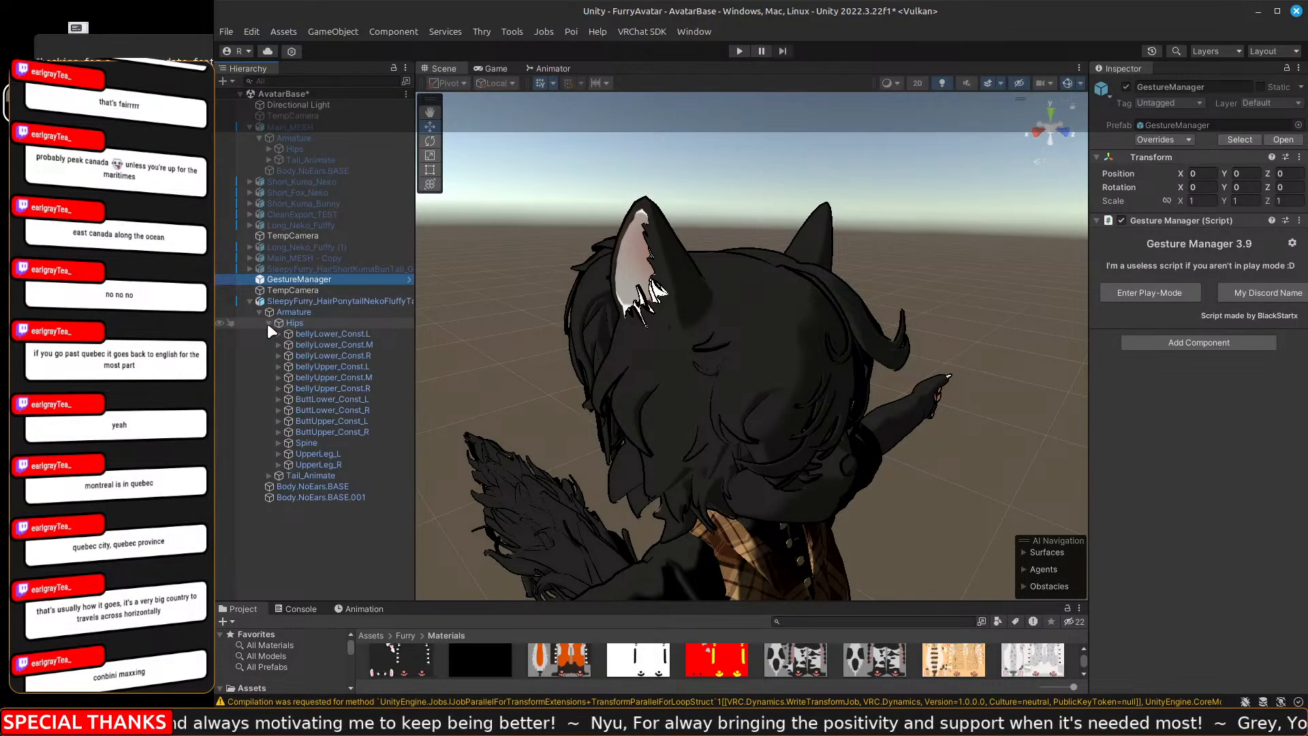
click(278, 443)
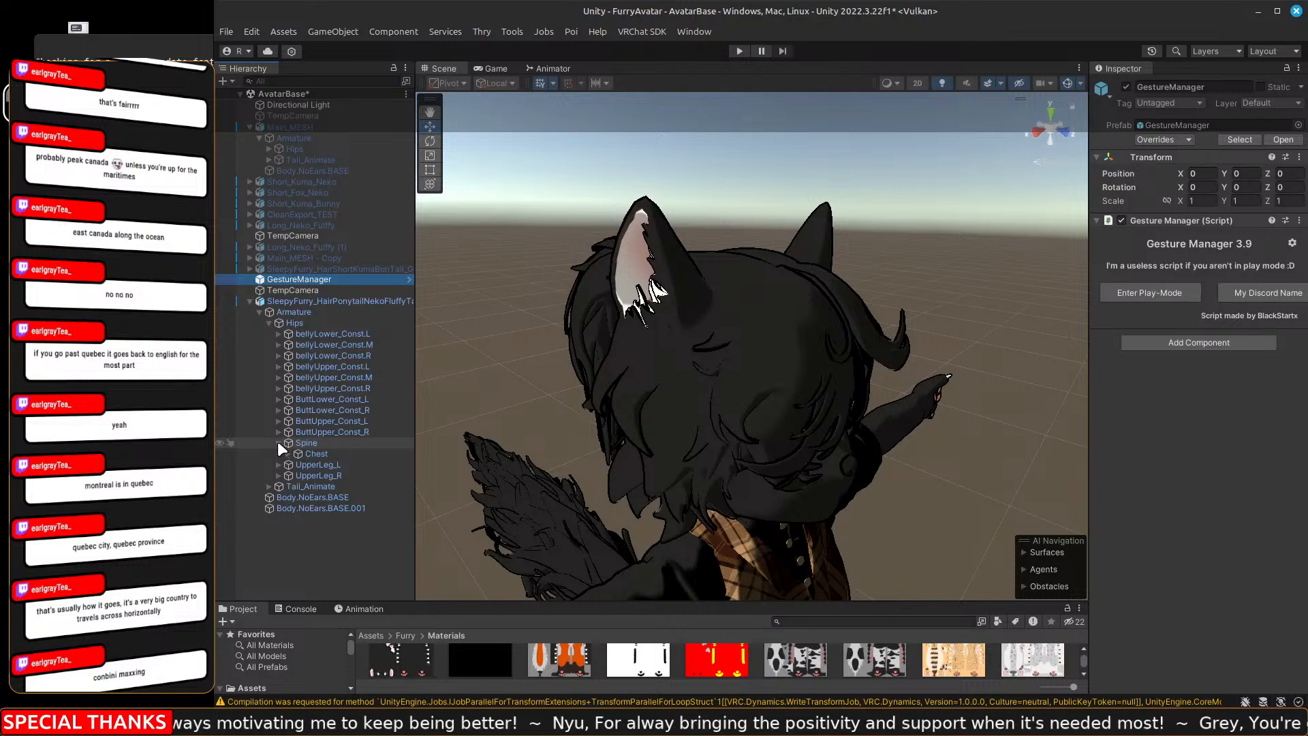
click(287, 453)
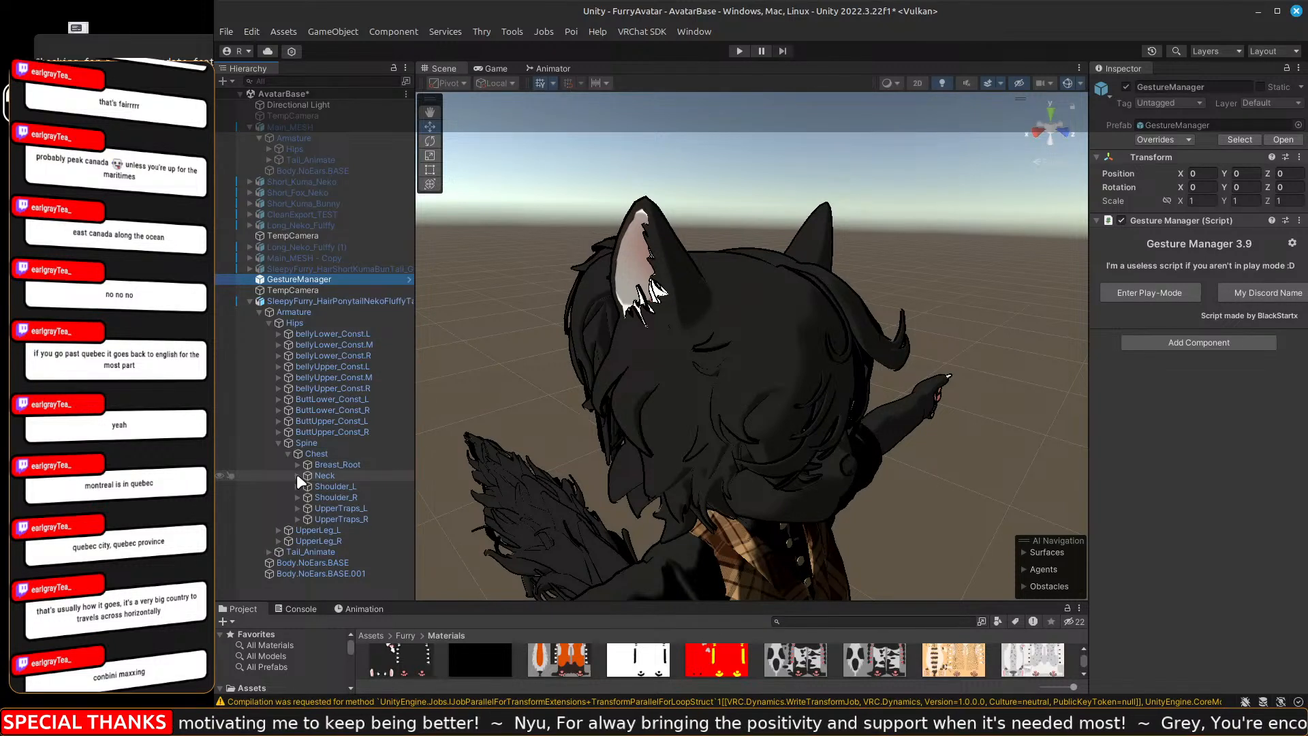
click(297, 475)
click(306, 486)
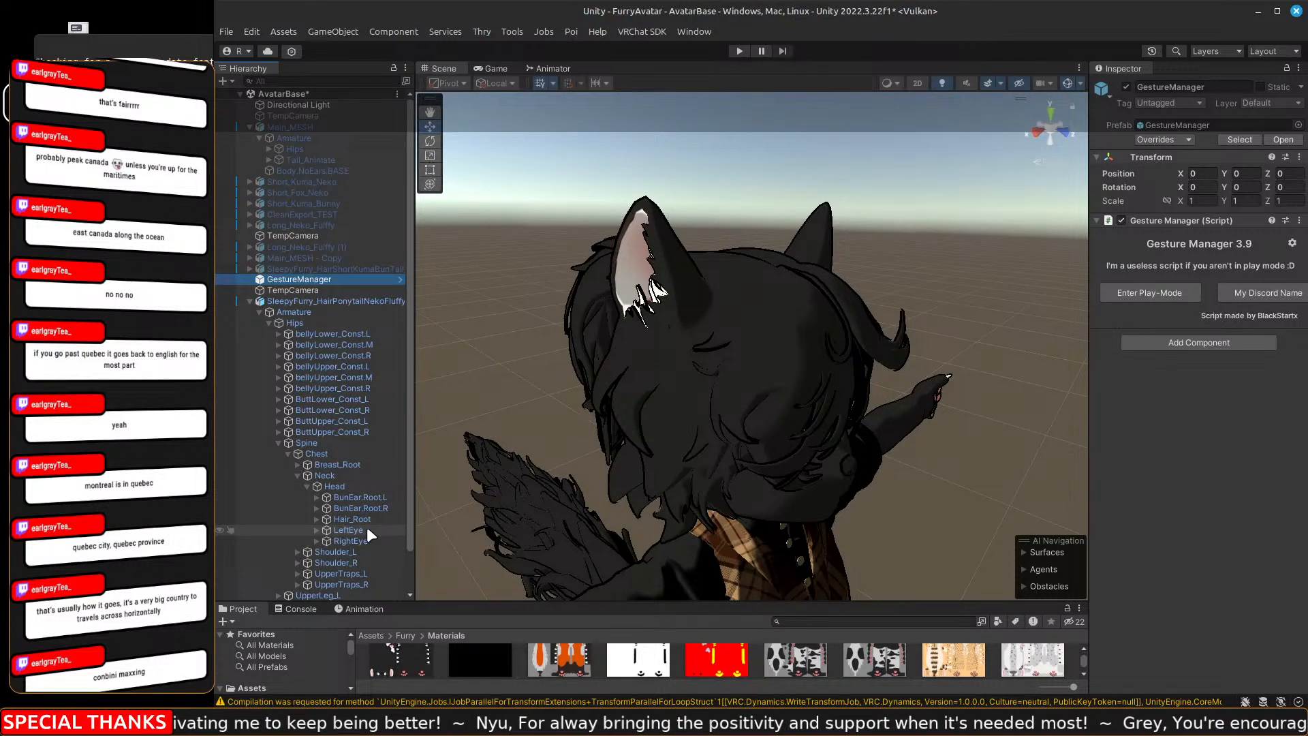
Inspect the left and right BunEar root bones and their Phys child bones on the avatar's head.
click(355, 498)
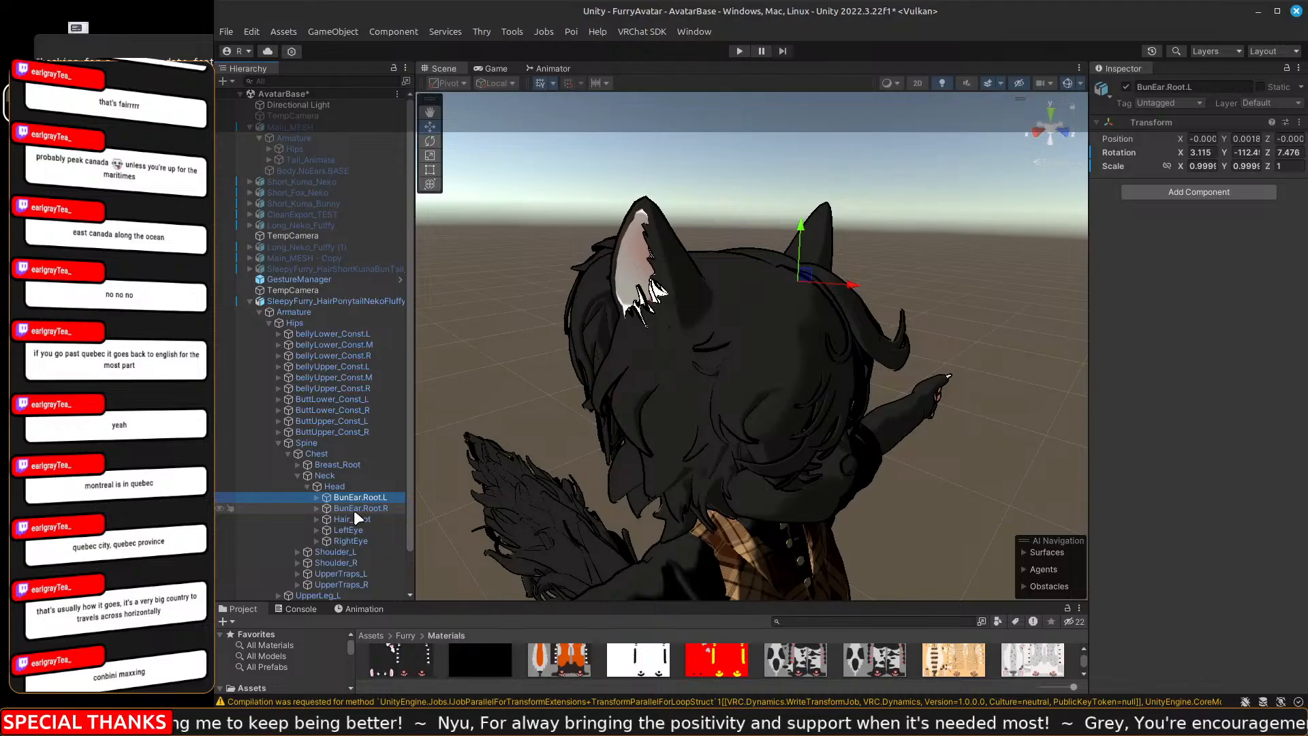
click(316, 497)
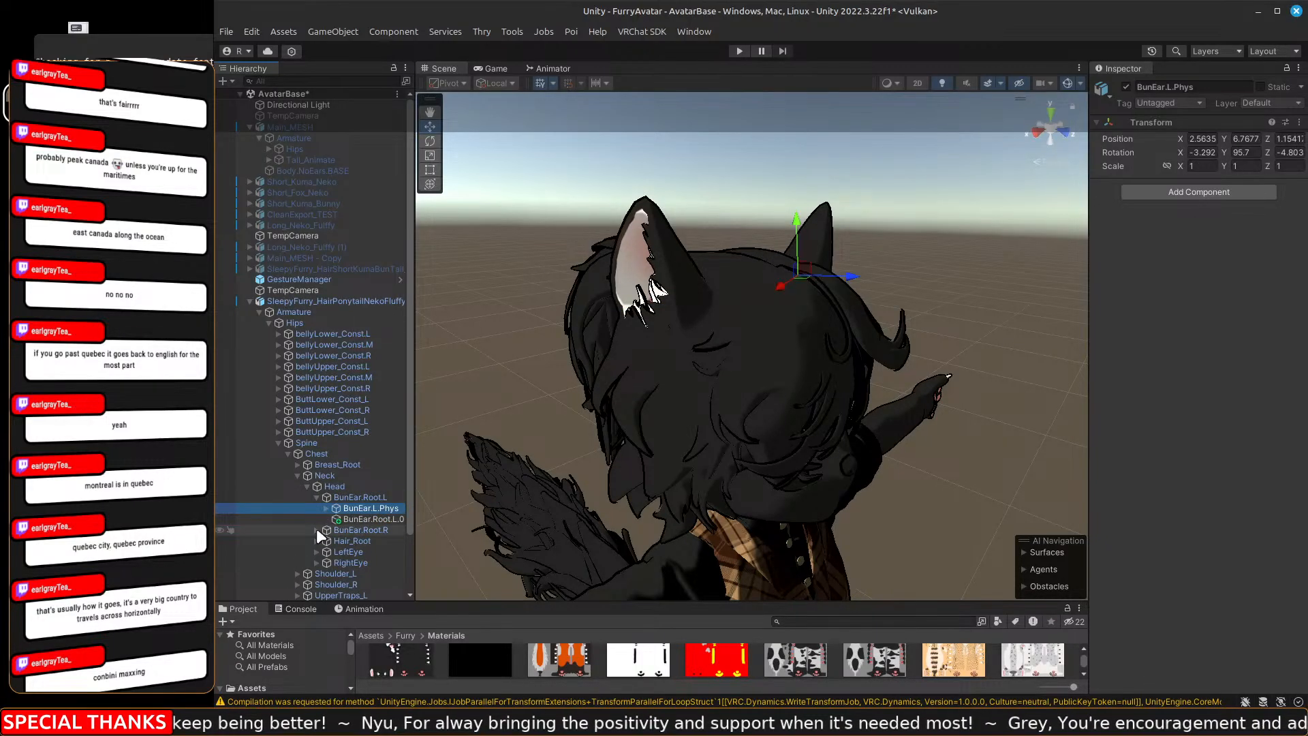
click(316, 530)
click(354, 541)
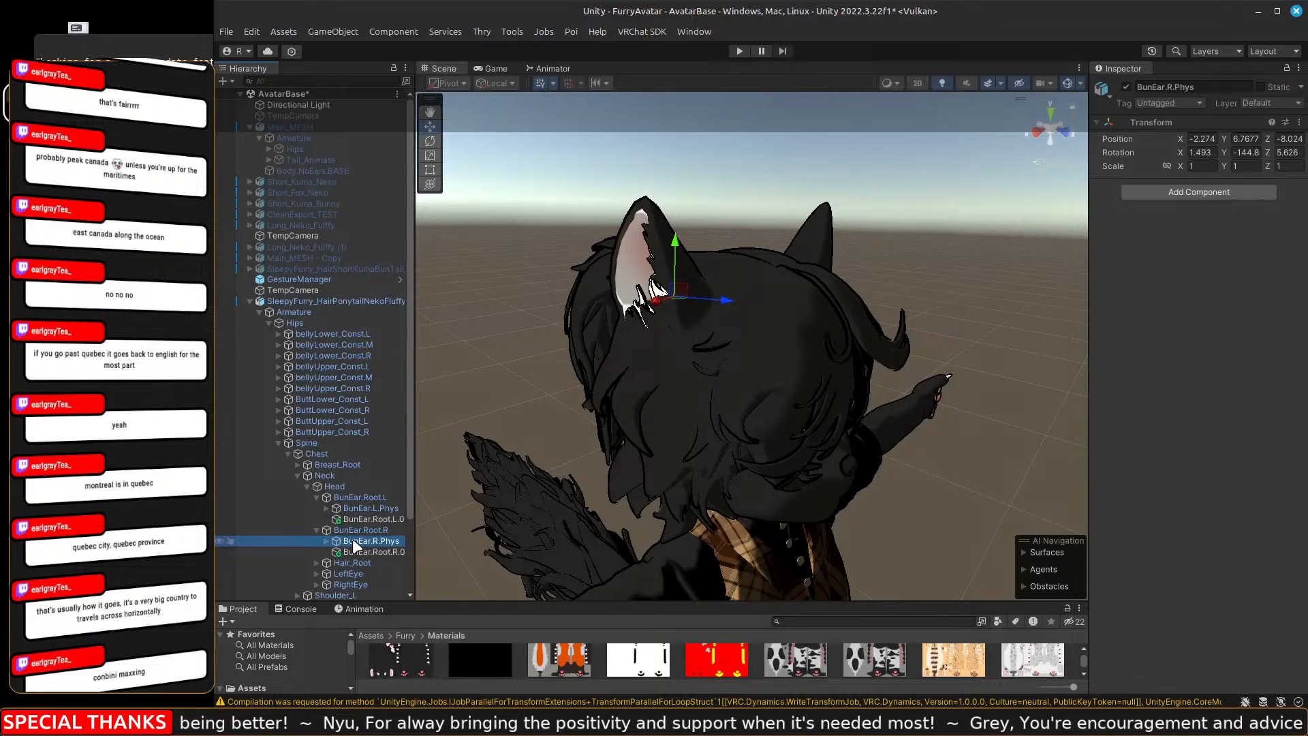
click(356, 498)
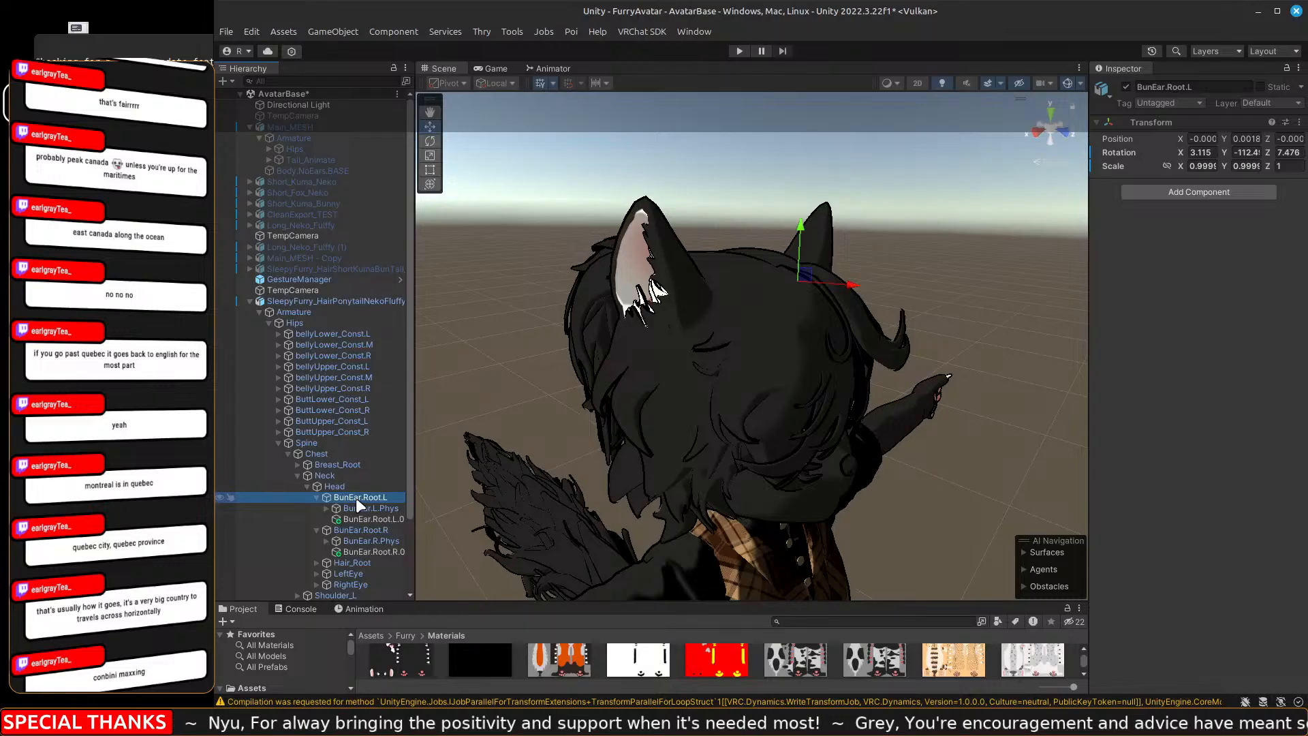
click(355, 507)
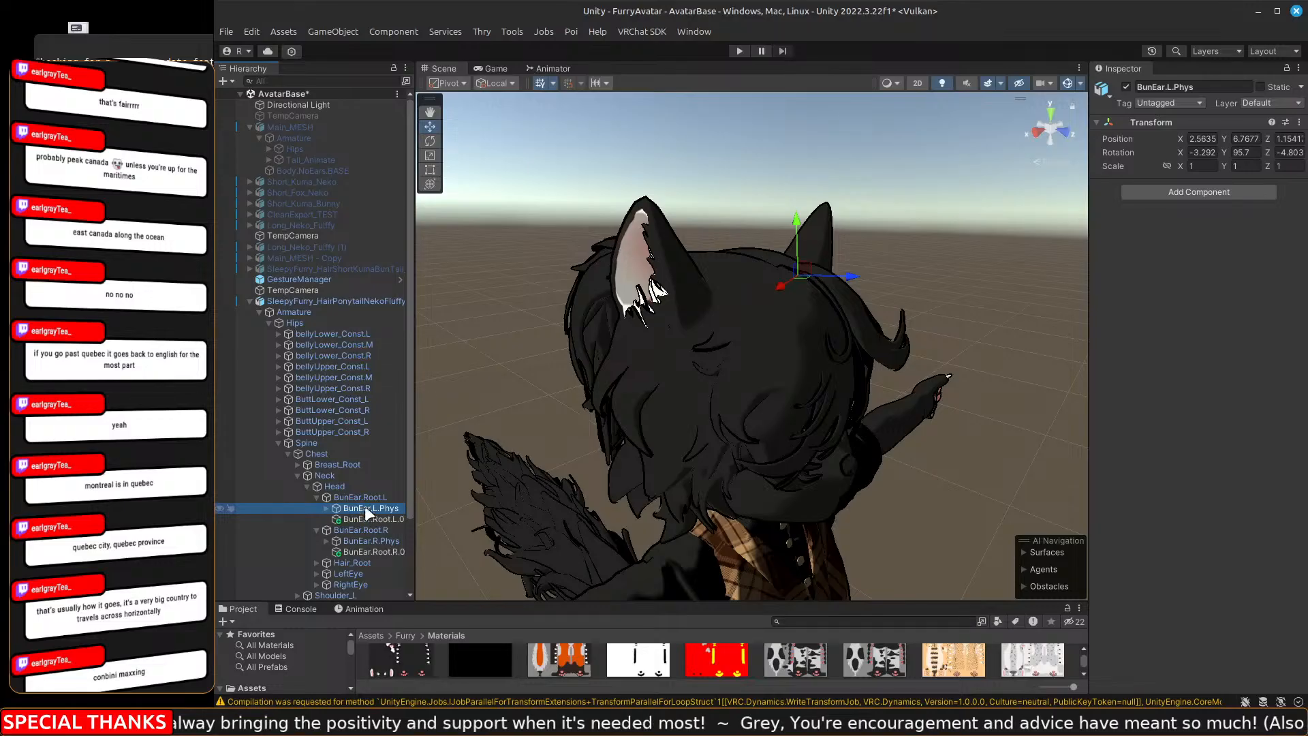
right_drag(720, 448, 692, 525)
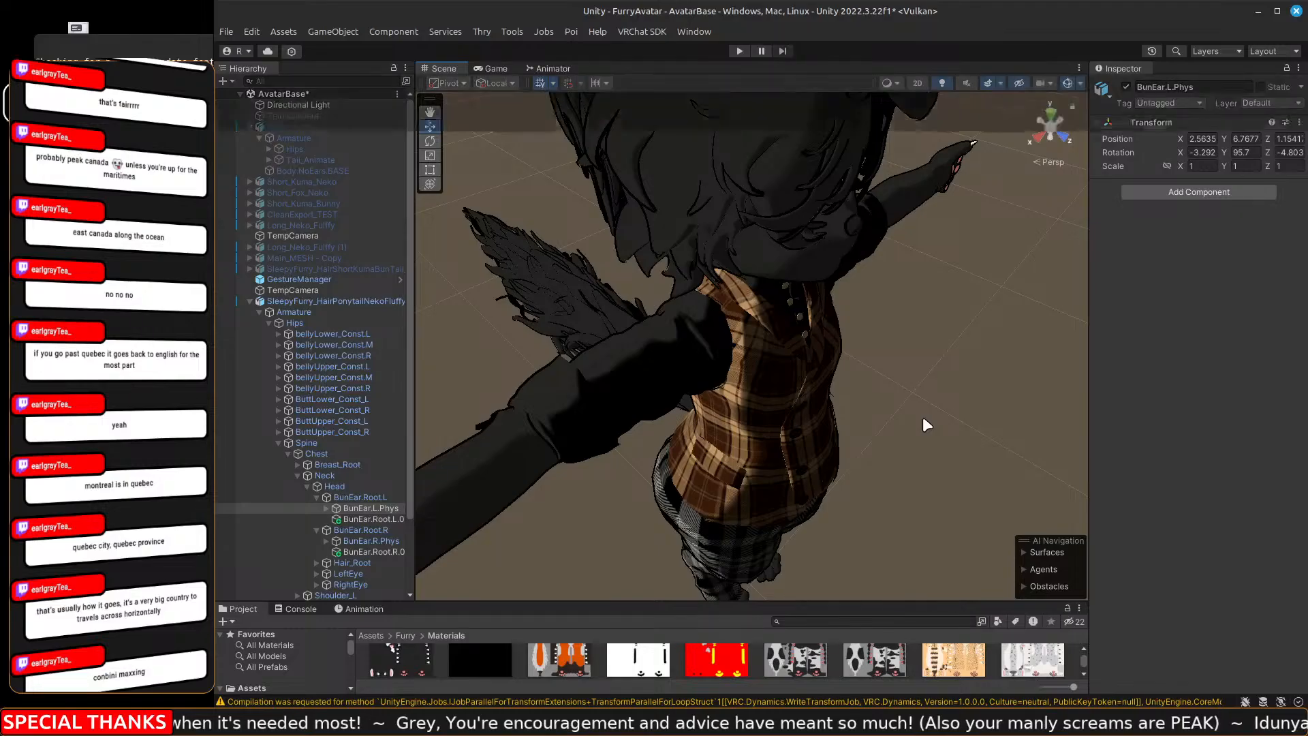
key(f)
middle_drag(928, 423, 925, 413)
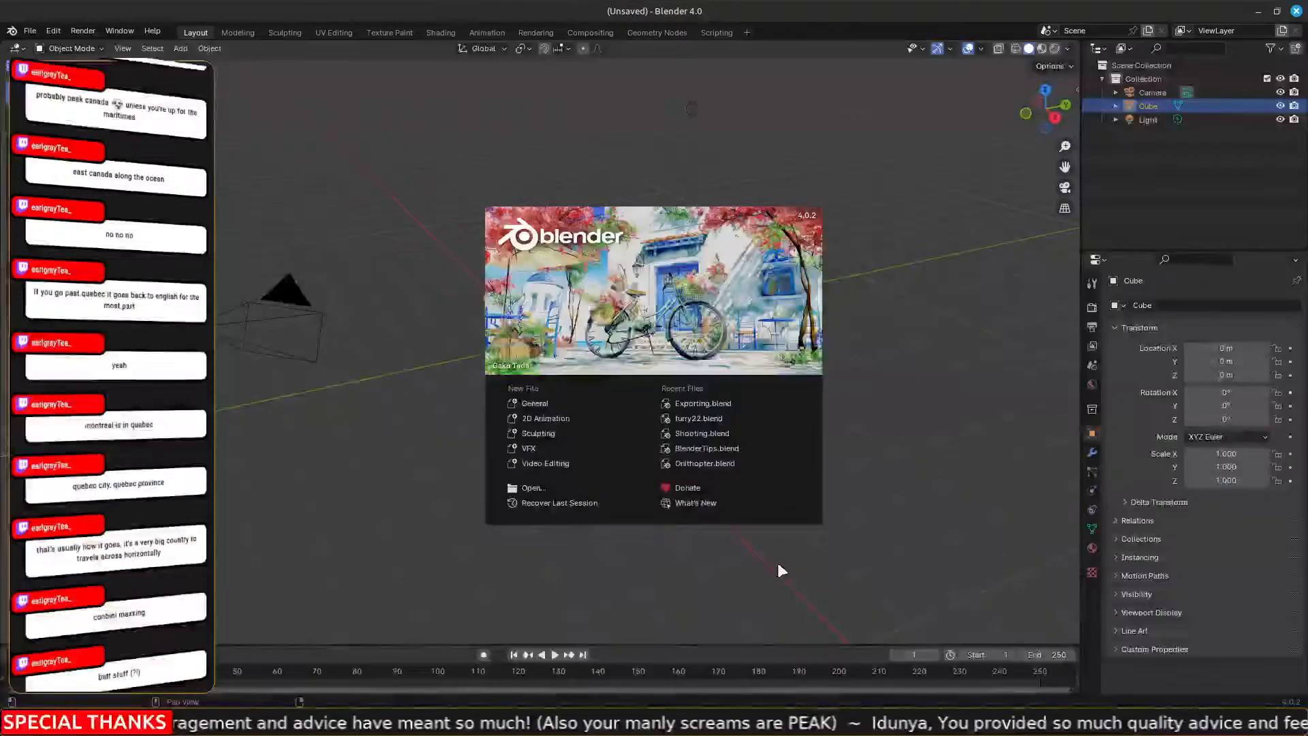
Switch to Blender and open the recent file Exporting.blend.
click(23, 26)
click(28, 31)
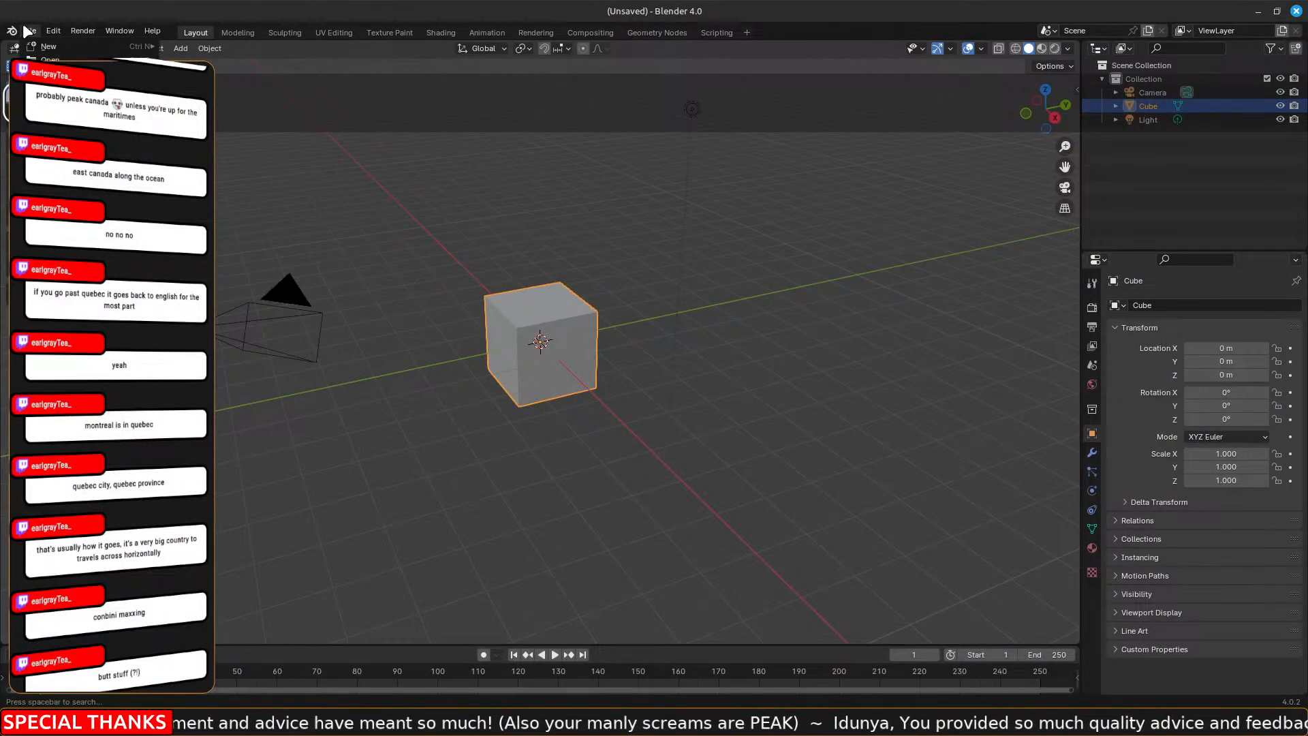
mouse_move(55, 73)
click(253, 74)
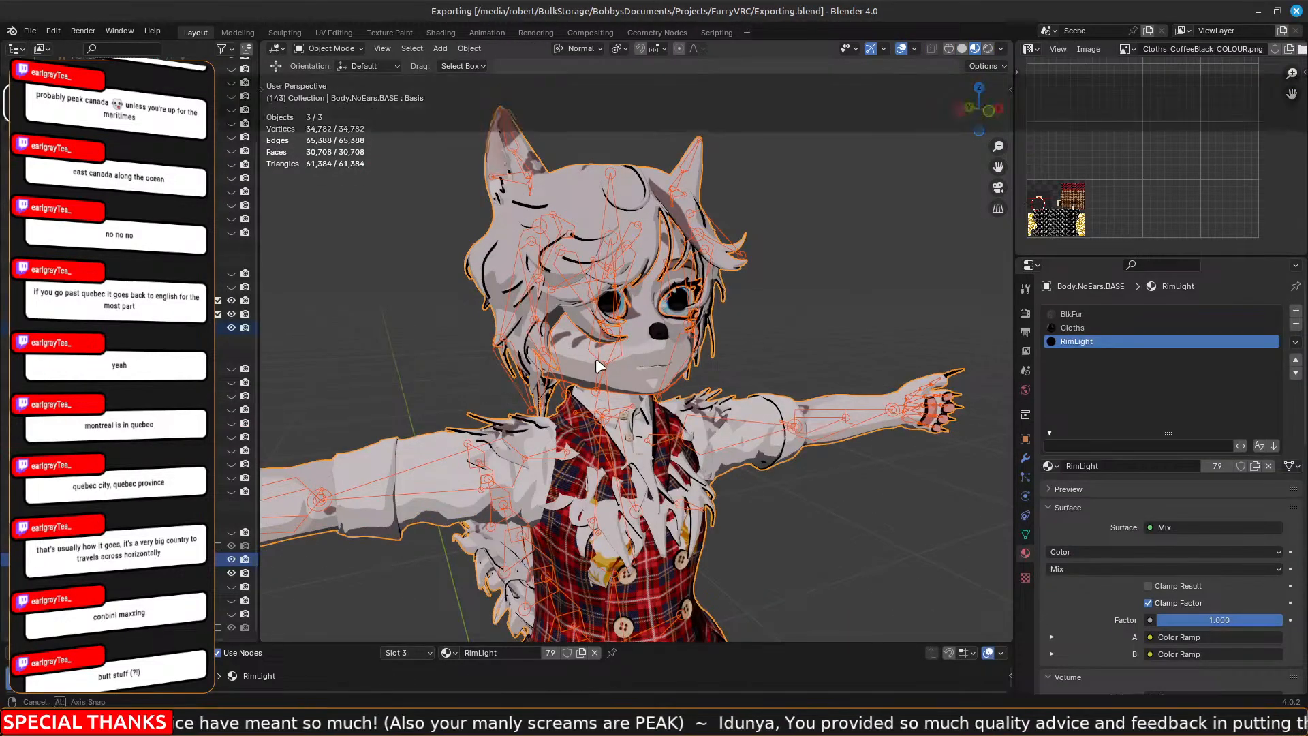
Set the Pants shape key of the Body.NoEars.BASE mesh to 1.000.
middle_drag(596, 357, 661, 445)
click(640, 418)
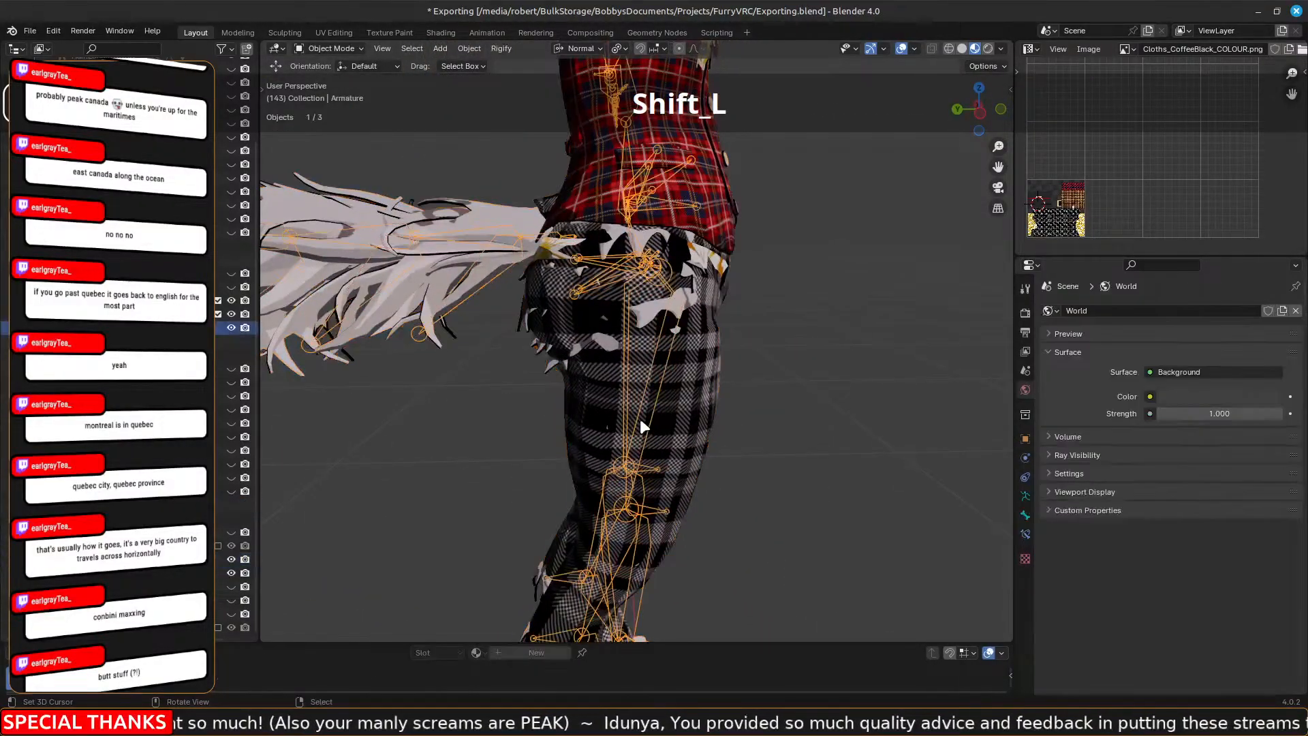
click(712, 387)
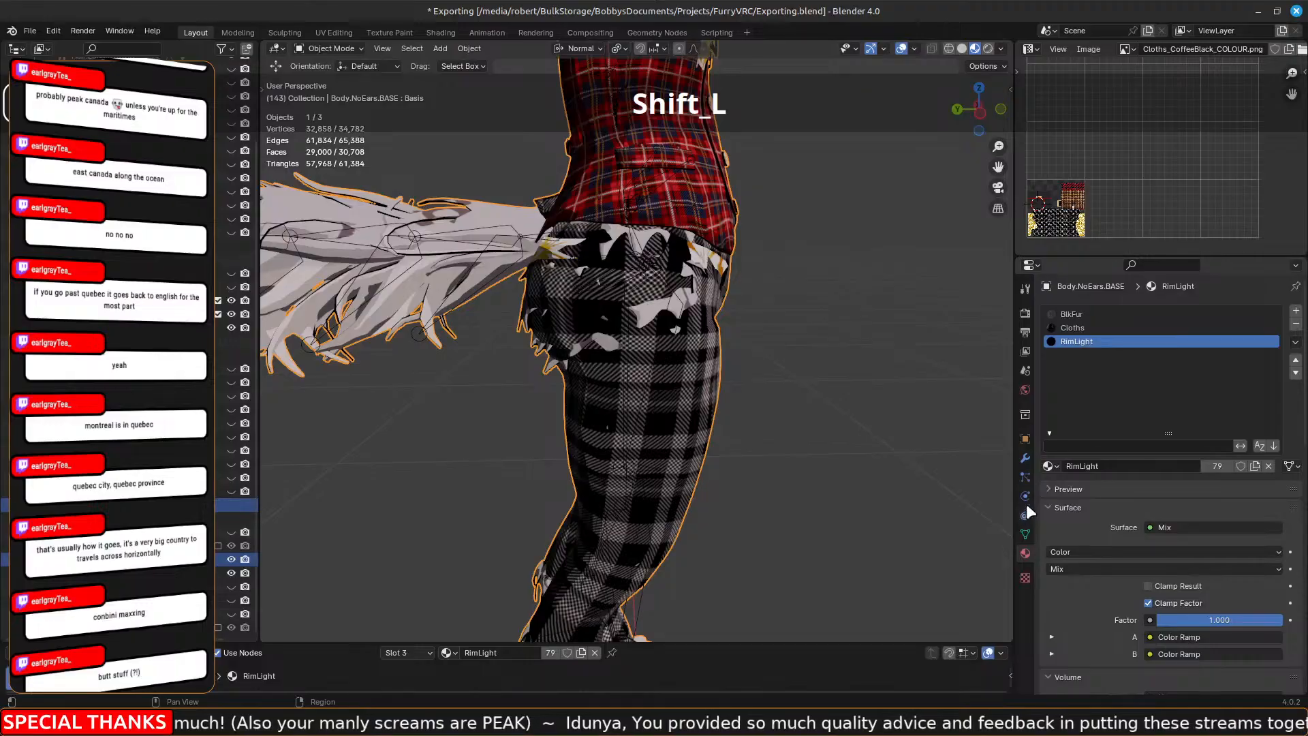
click(1026, 534)
scroll(1150, 592, down, 3)
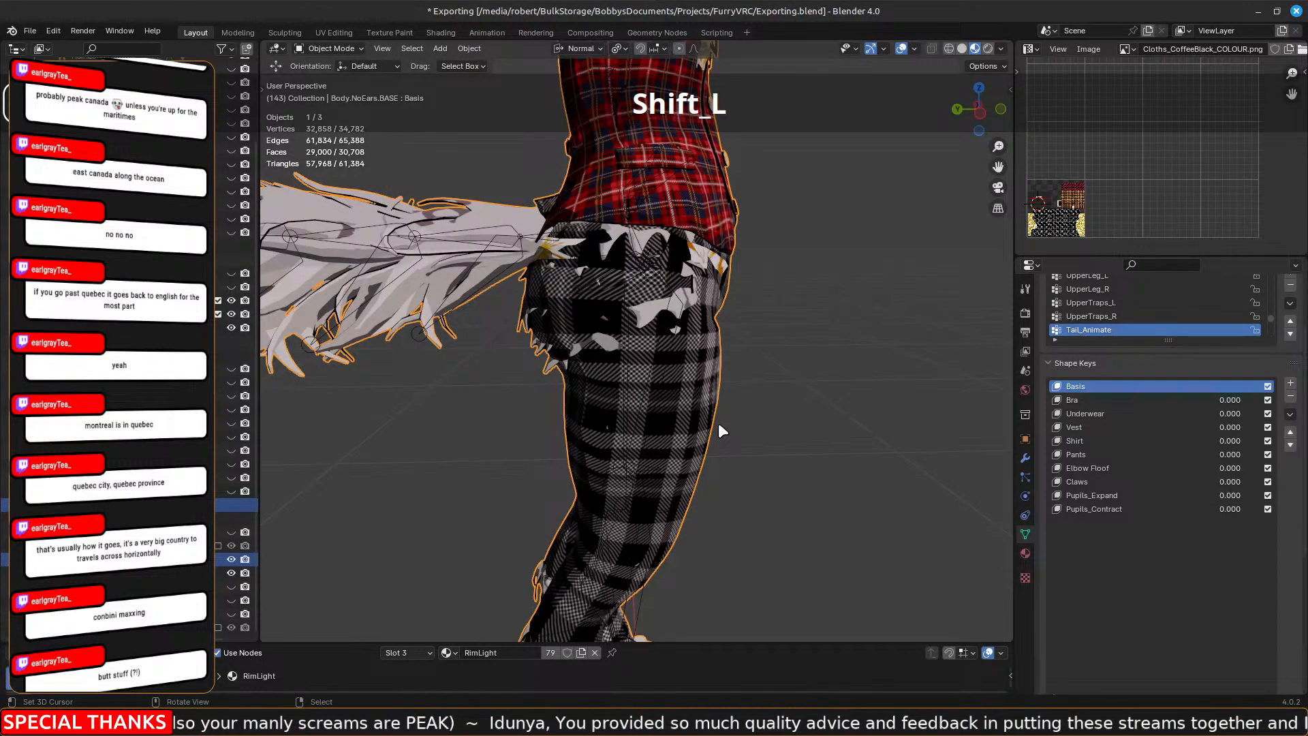
drag(1164, 454, 1240, 455)
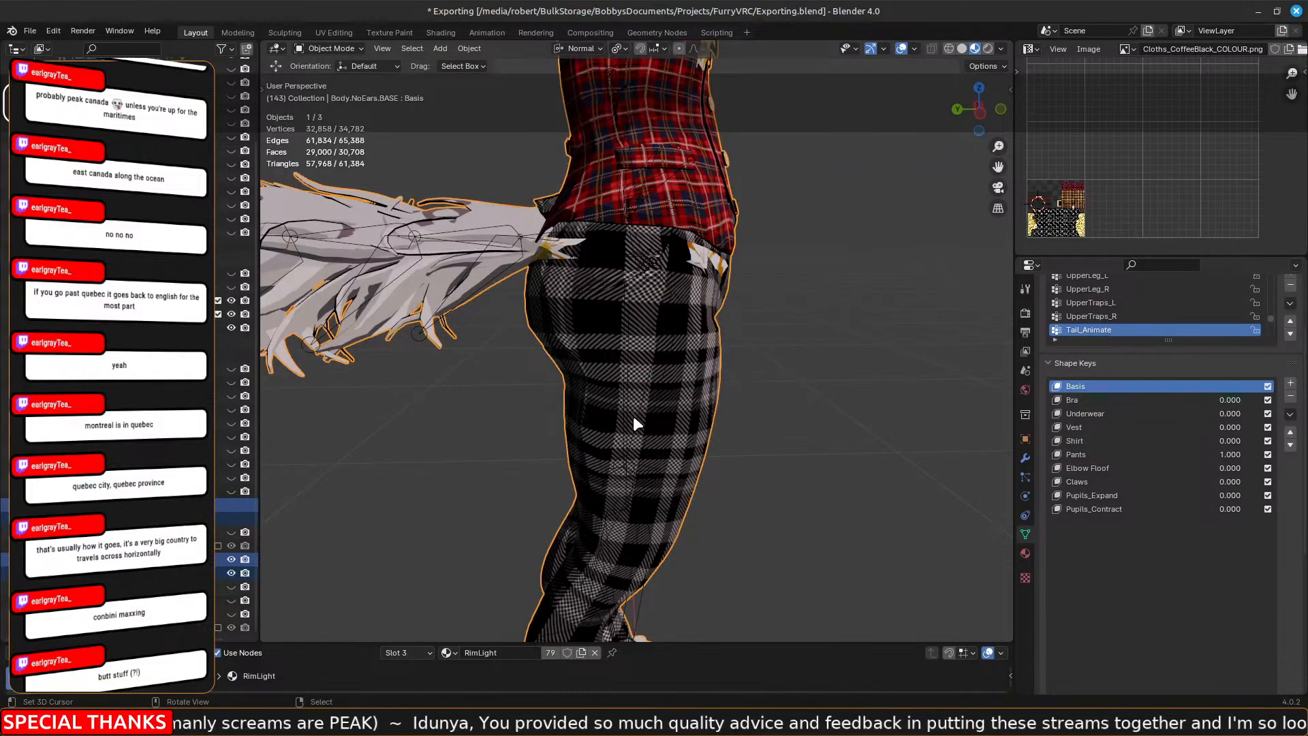
Select the Armature, enter Edit Mode and examine the ButtLower_Phys_R and ButtLower_Const_R bones at the hip.
click(625, 395)
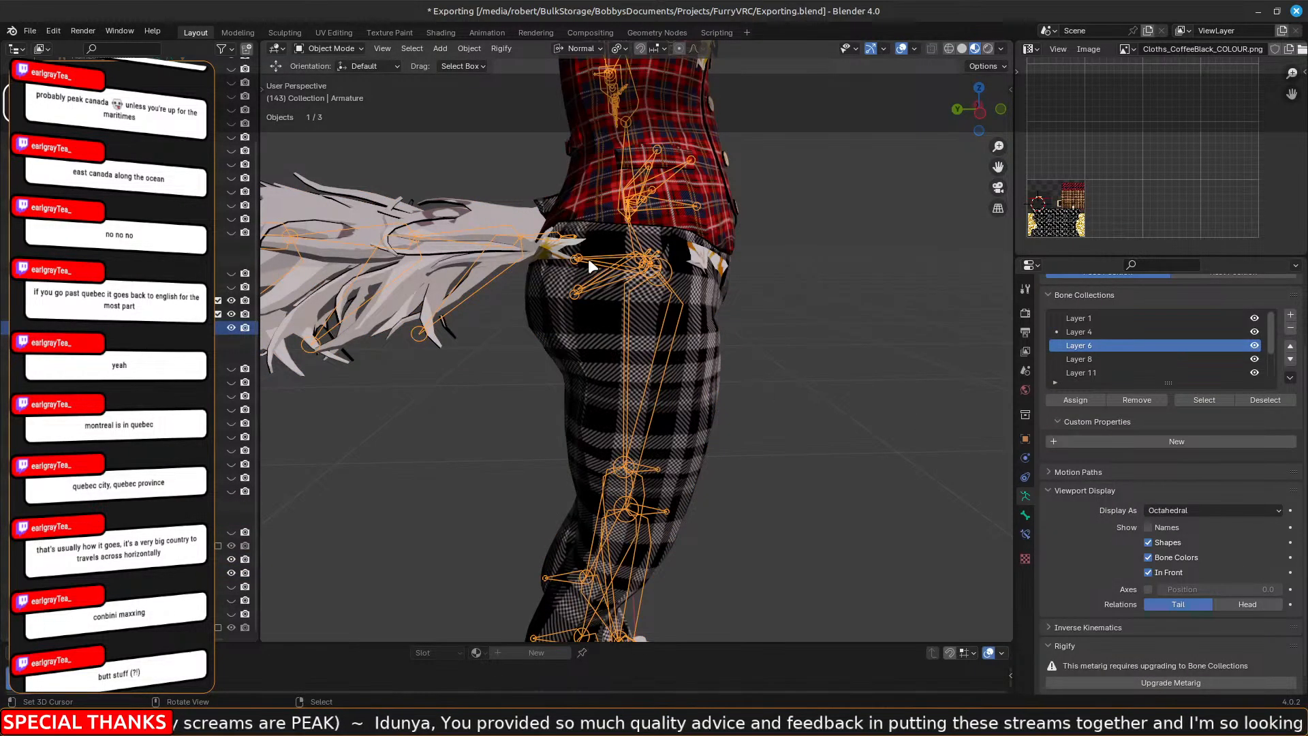
middle_drag(524, 333, 533, 342)
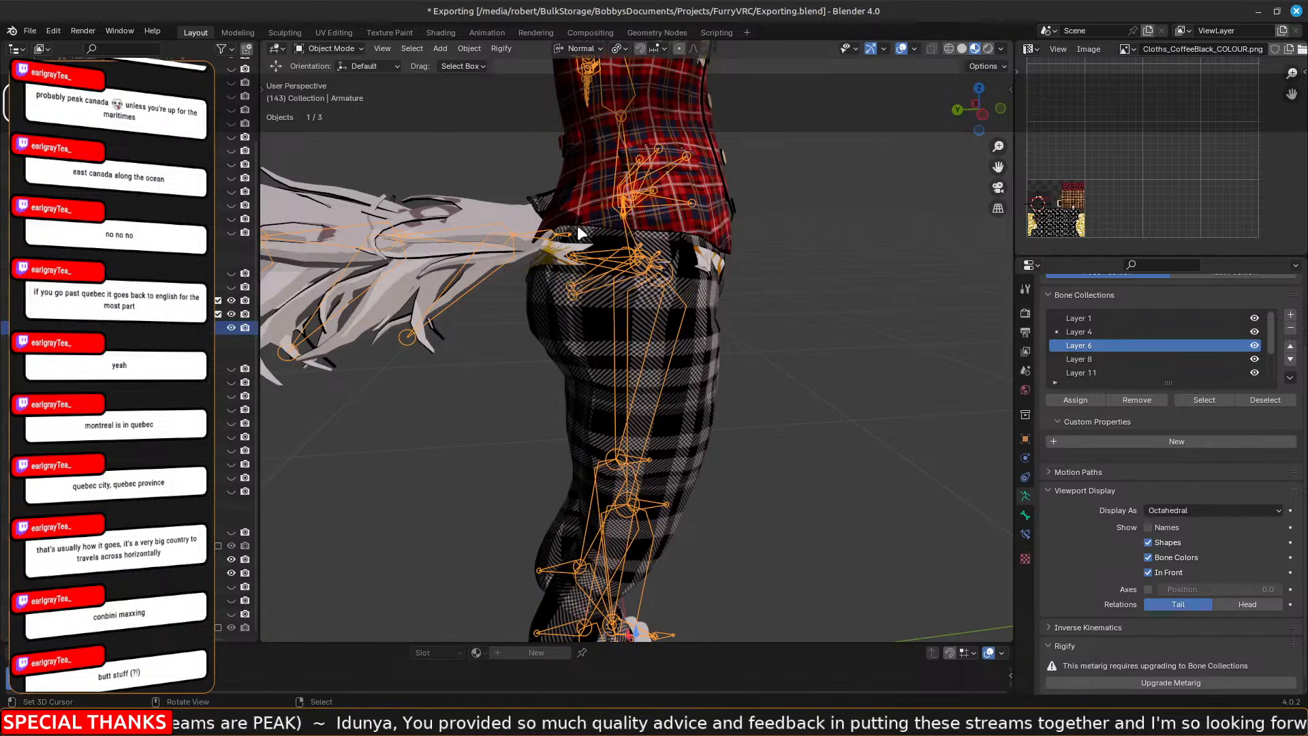
scroll(578, 227, up, 2)
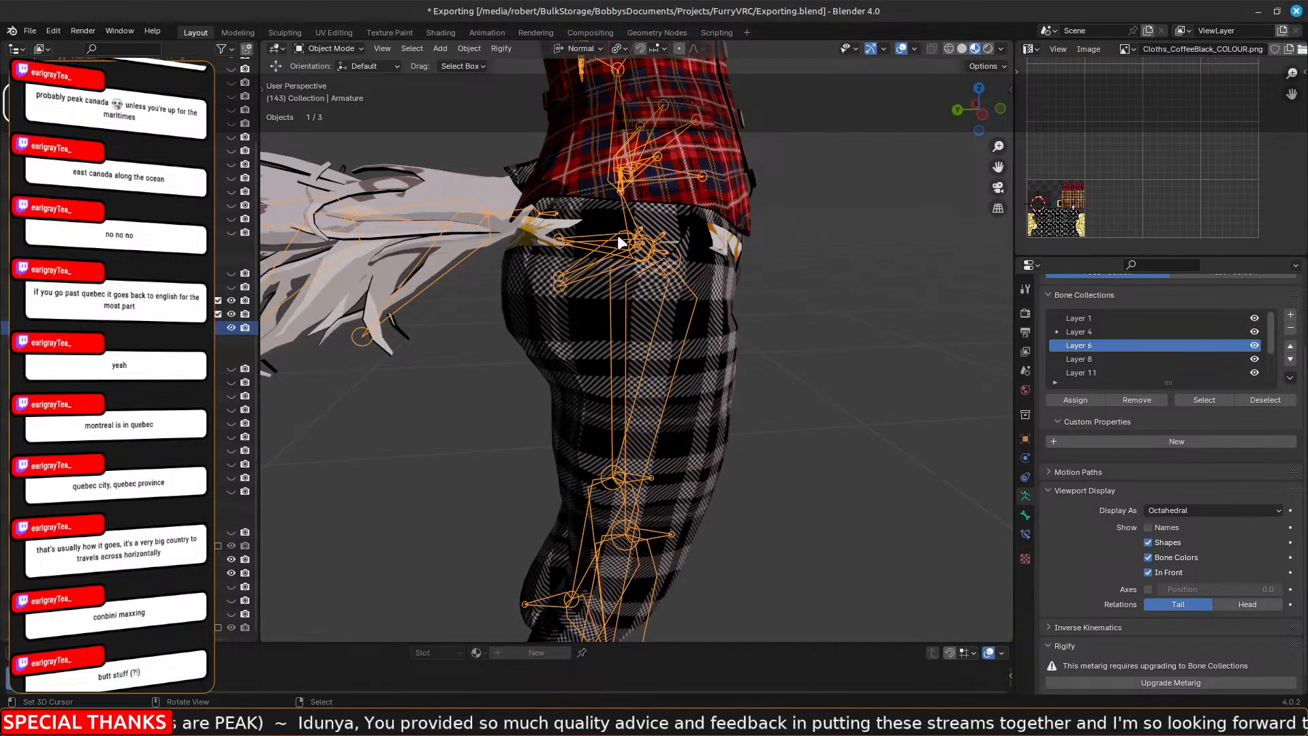
key(Tab)
scroll(596, 242, up, 2)
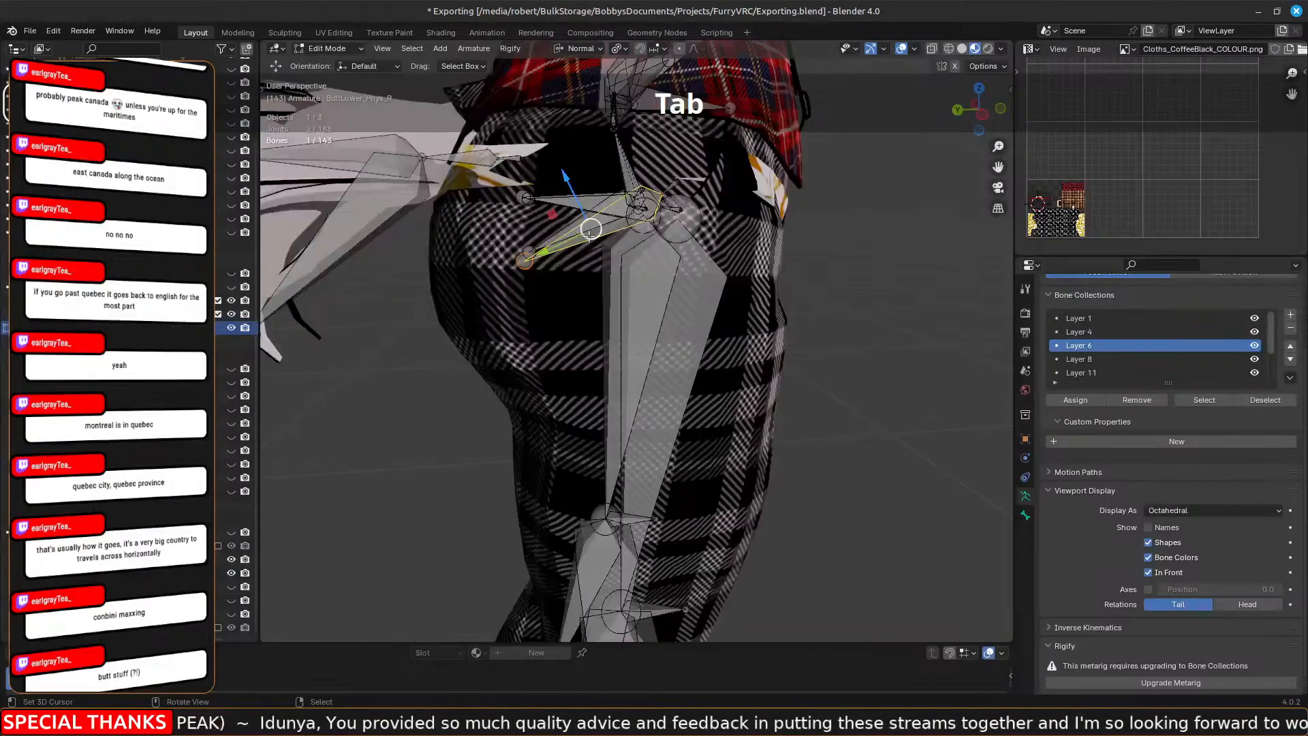
middle_drag(607, 310, 701, 225)
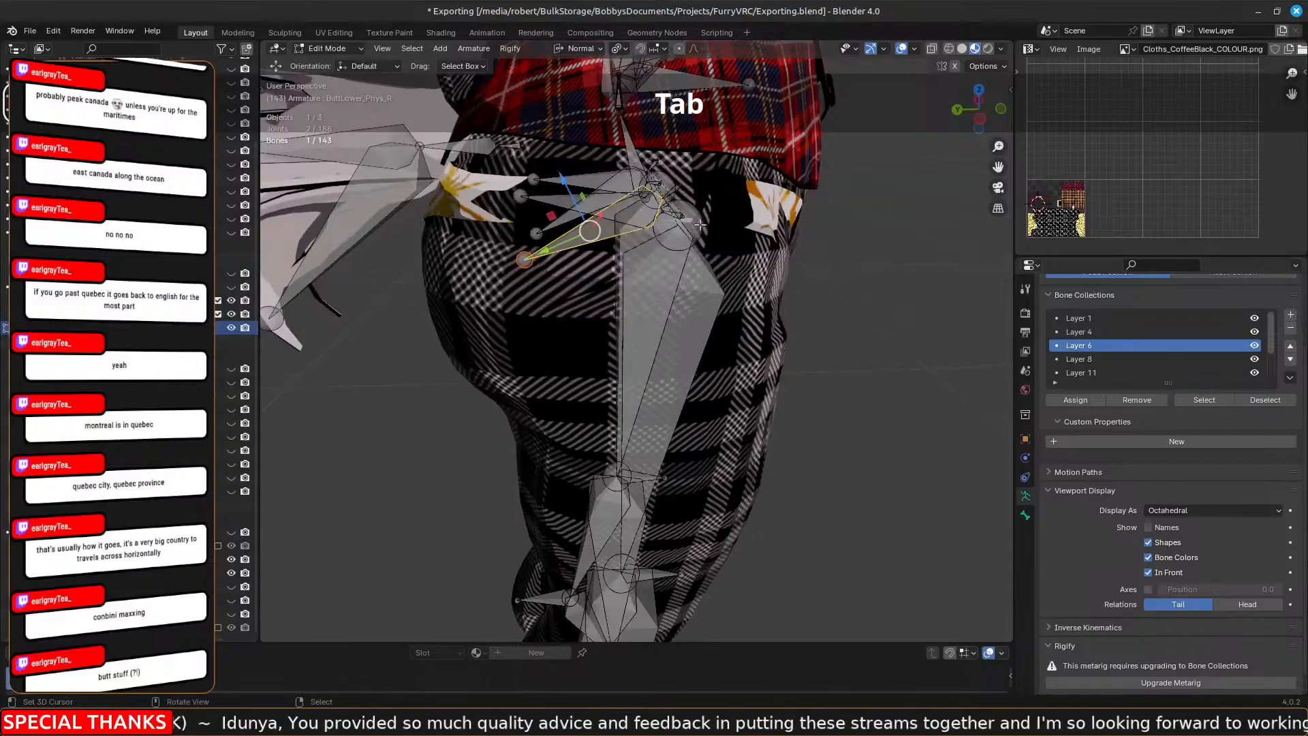
click(676, 192)
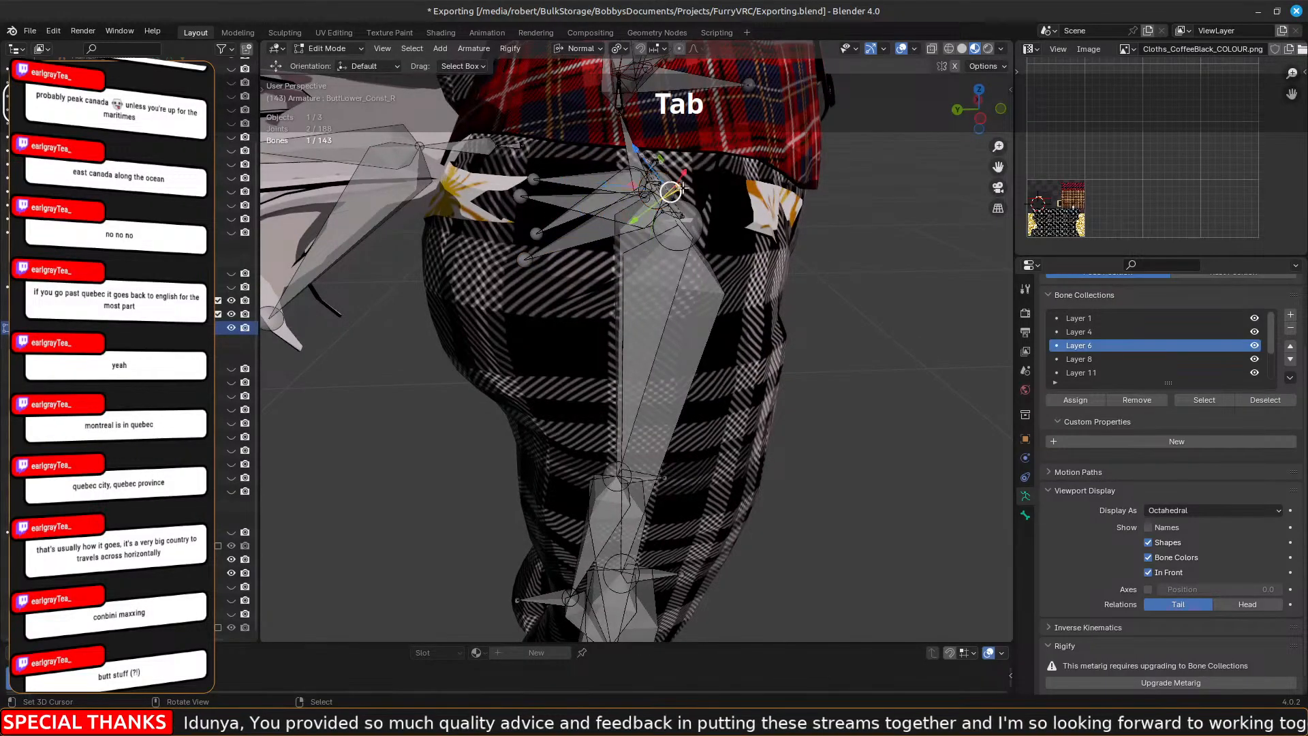
middle_drag(554, 316, 537, 360)
Switch the Armature to Pose Mode and select the UpperLeg_R bone.
key(ctrl+Tab)
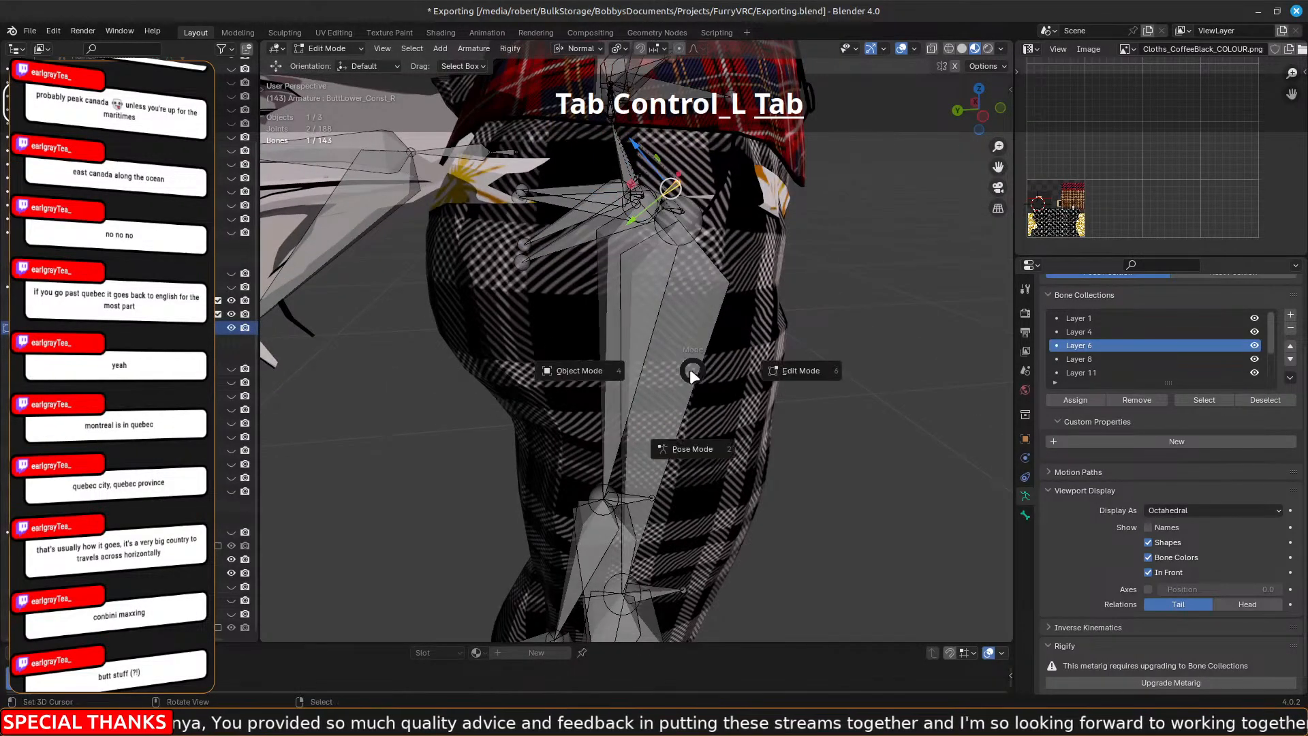
click(691, 430)
middle_drag(774, 435, 811, 461)
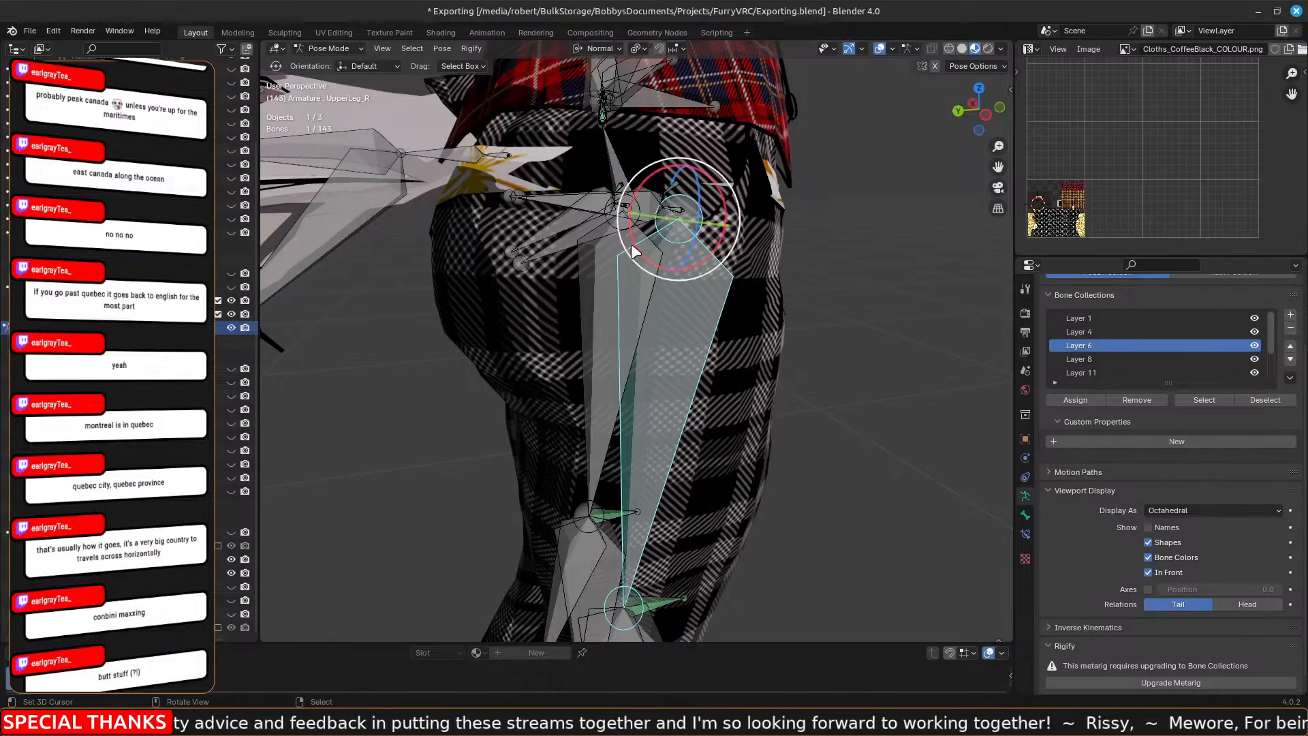
Test the hip deformation by swinging UpperLeg_R forward to about horizontal and back behind the body, and undo both rotations.
drag(627, 227, 847, 522)
middle_drag(873, 544, 848, 551)
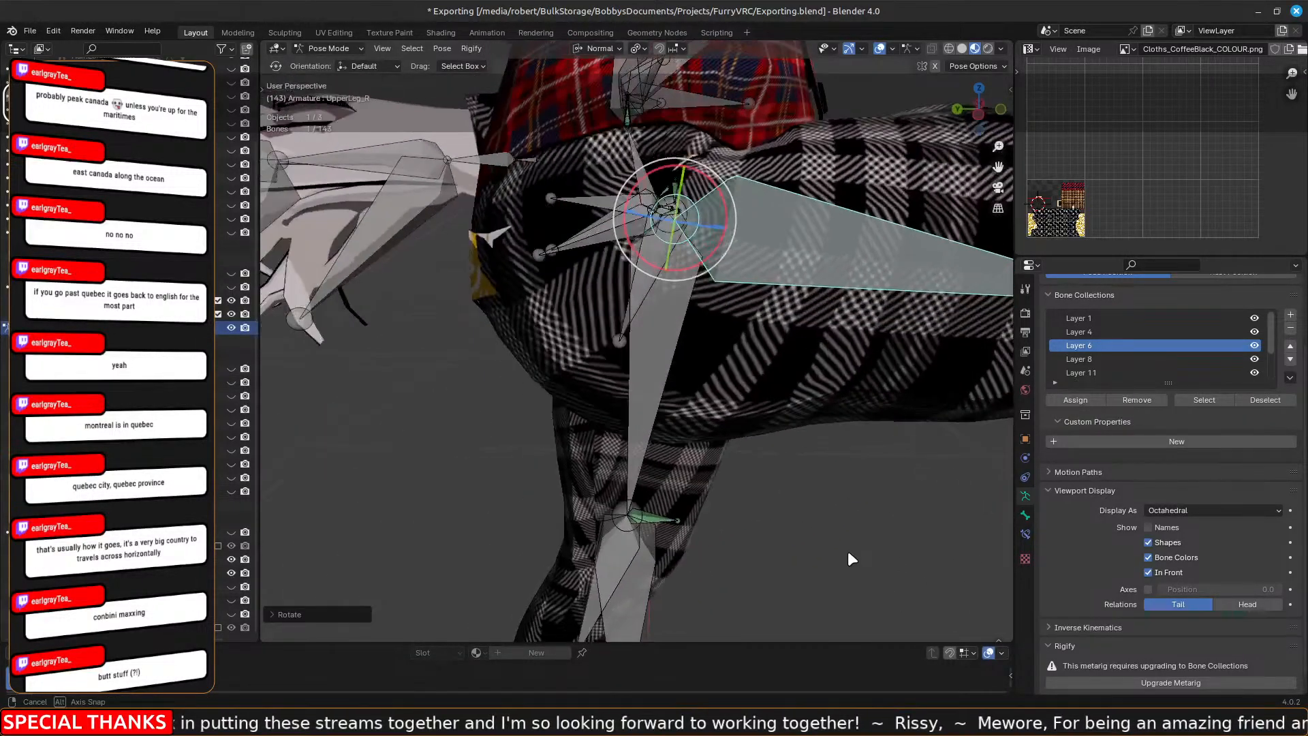
scroll(847, 551, down, 1)
scroll(843, 549, down, 3)
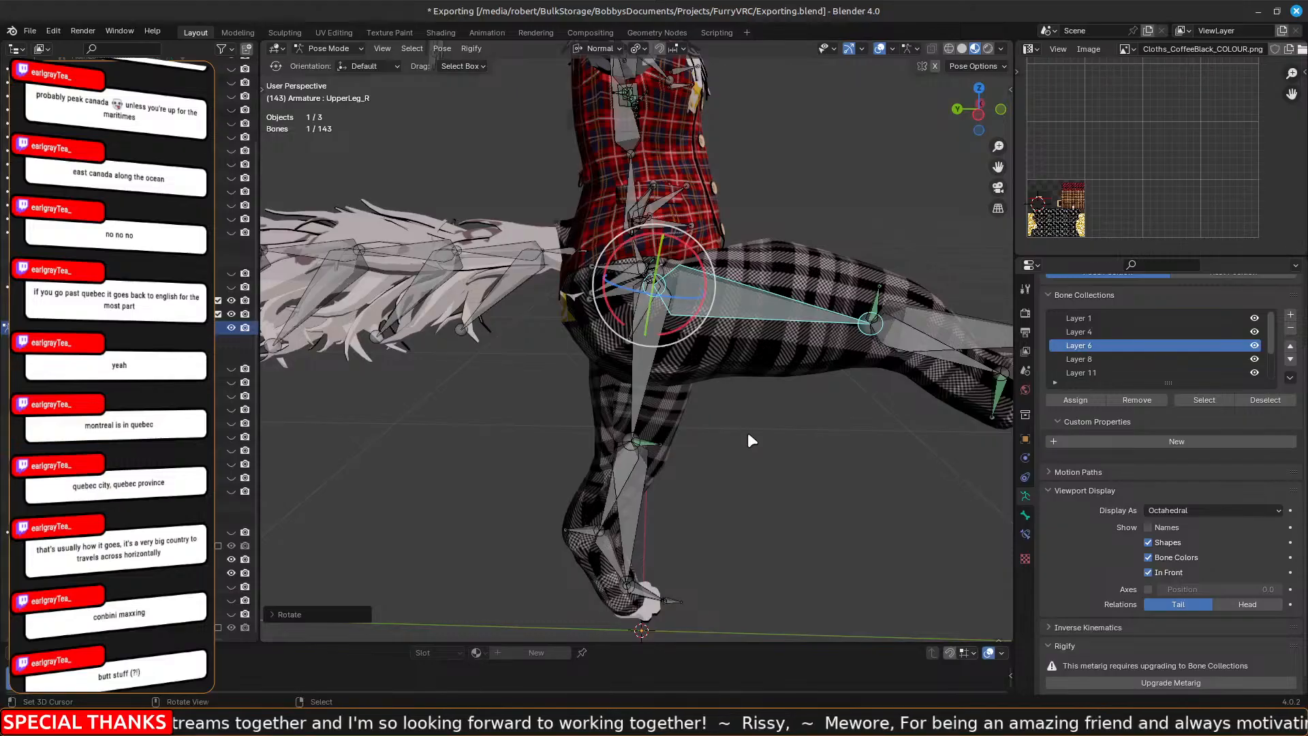
middle_drag(748, 434, 763, 420)
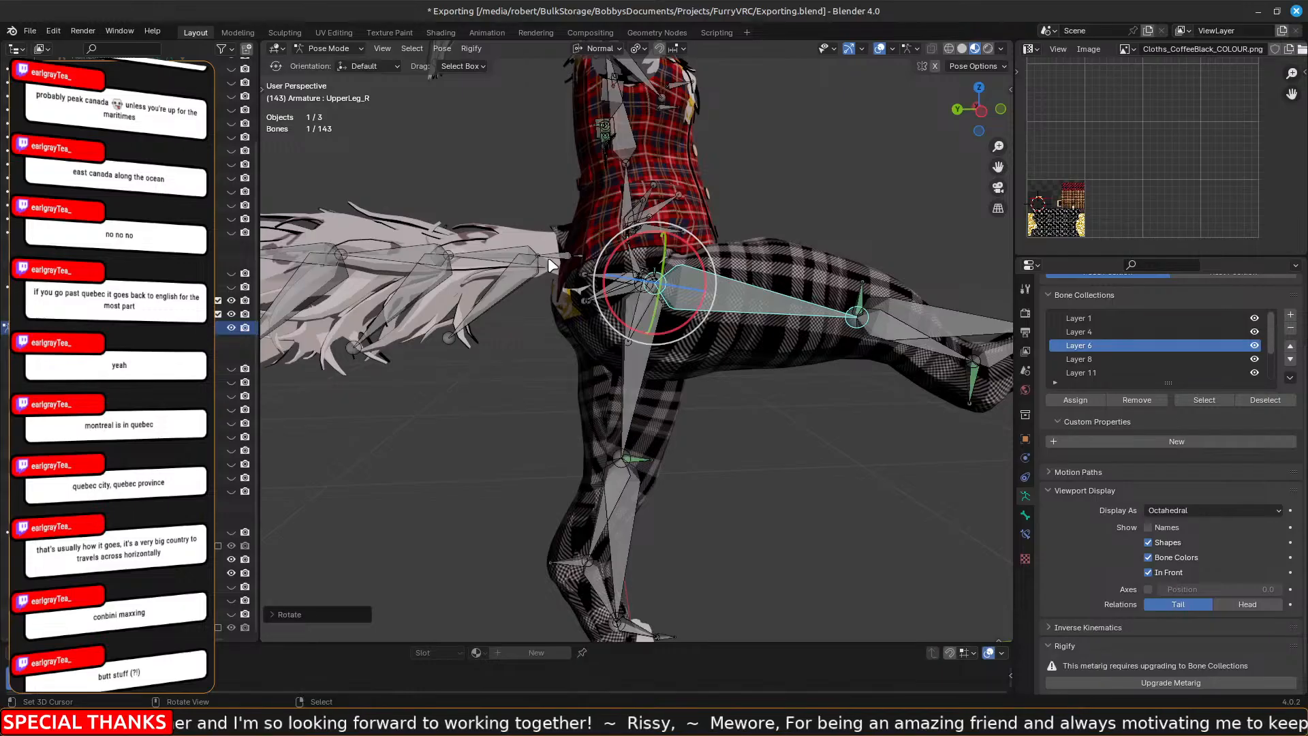
middle_drag(773, 350, 825, 385)
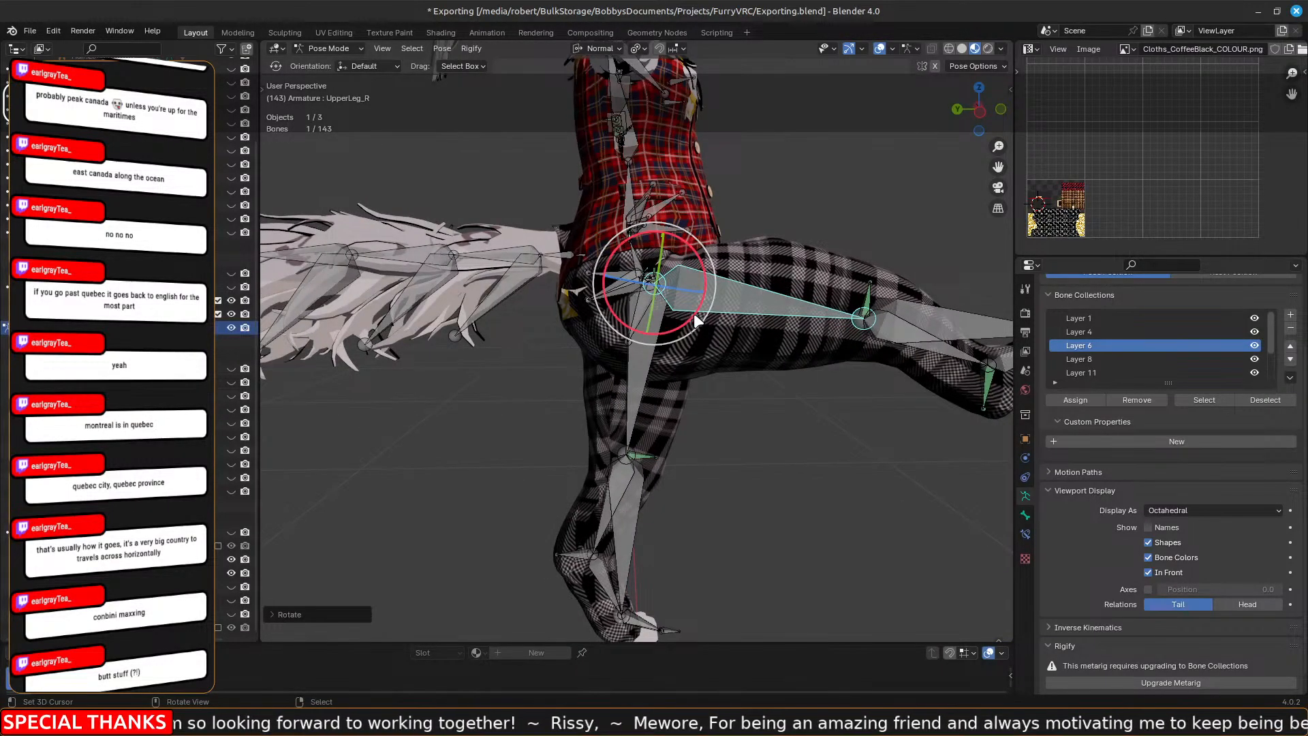
drag(697, 320, 478, 383)
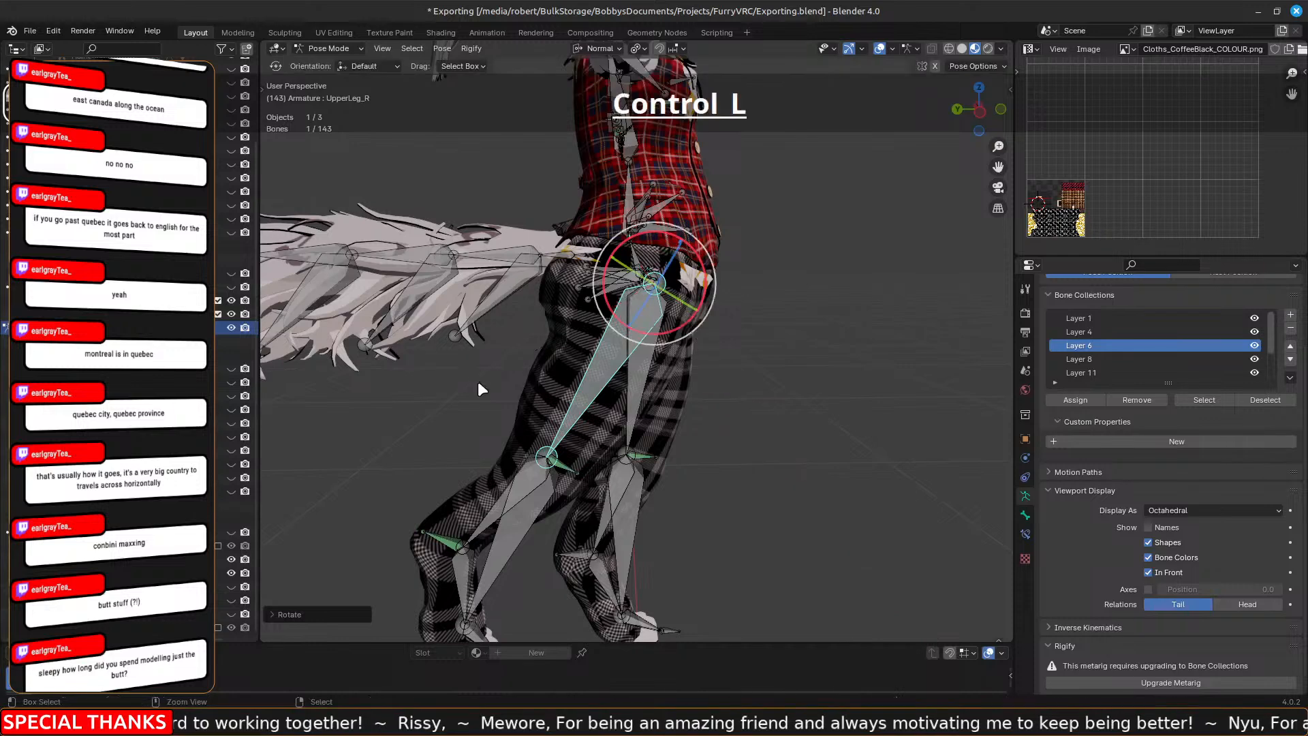
key(ctrl+z)
key(ctrl+z)
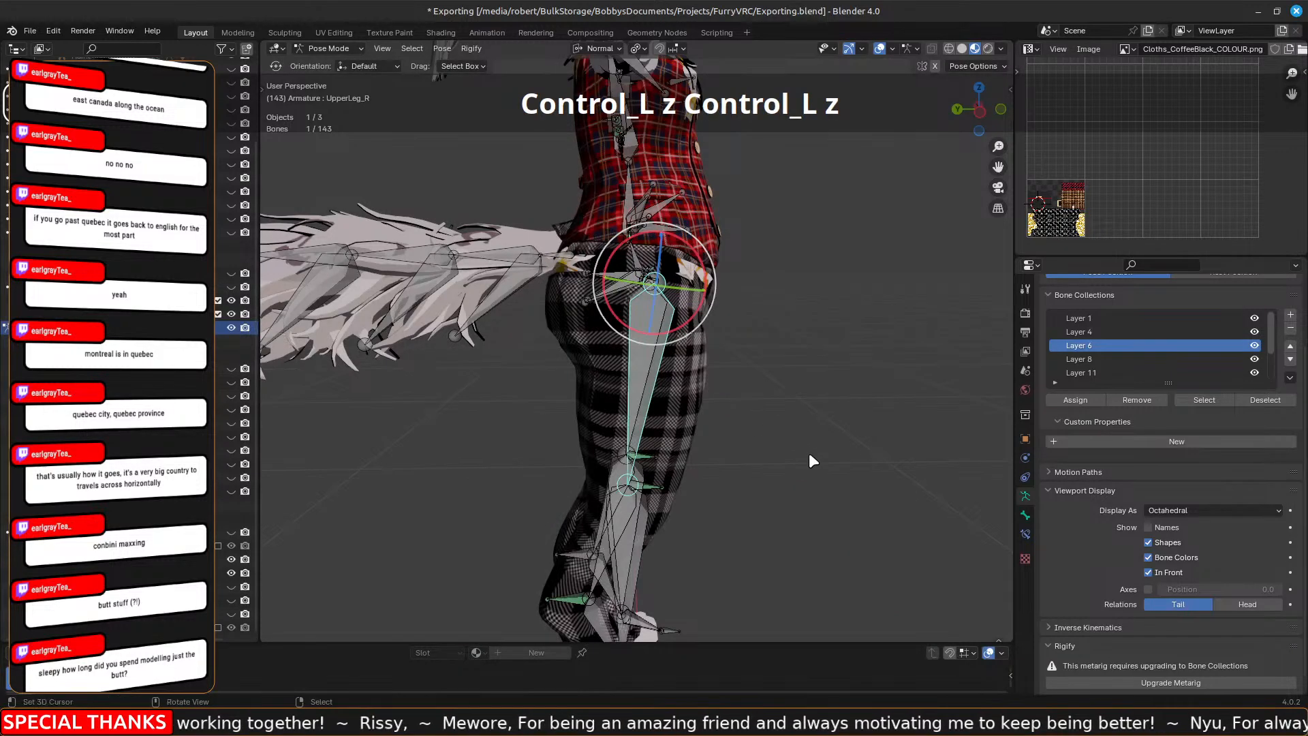
Test the right knee deformation by bending Digi_Upper_R backward and up, and undo the rotation.
shift+middle_drag(808, 453, 844, 315)
mouse_move(750, 378)
middle_down()
mouse_move(791, 373)
mouse_move(773, 371)
middle_up()
click(637, 415)
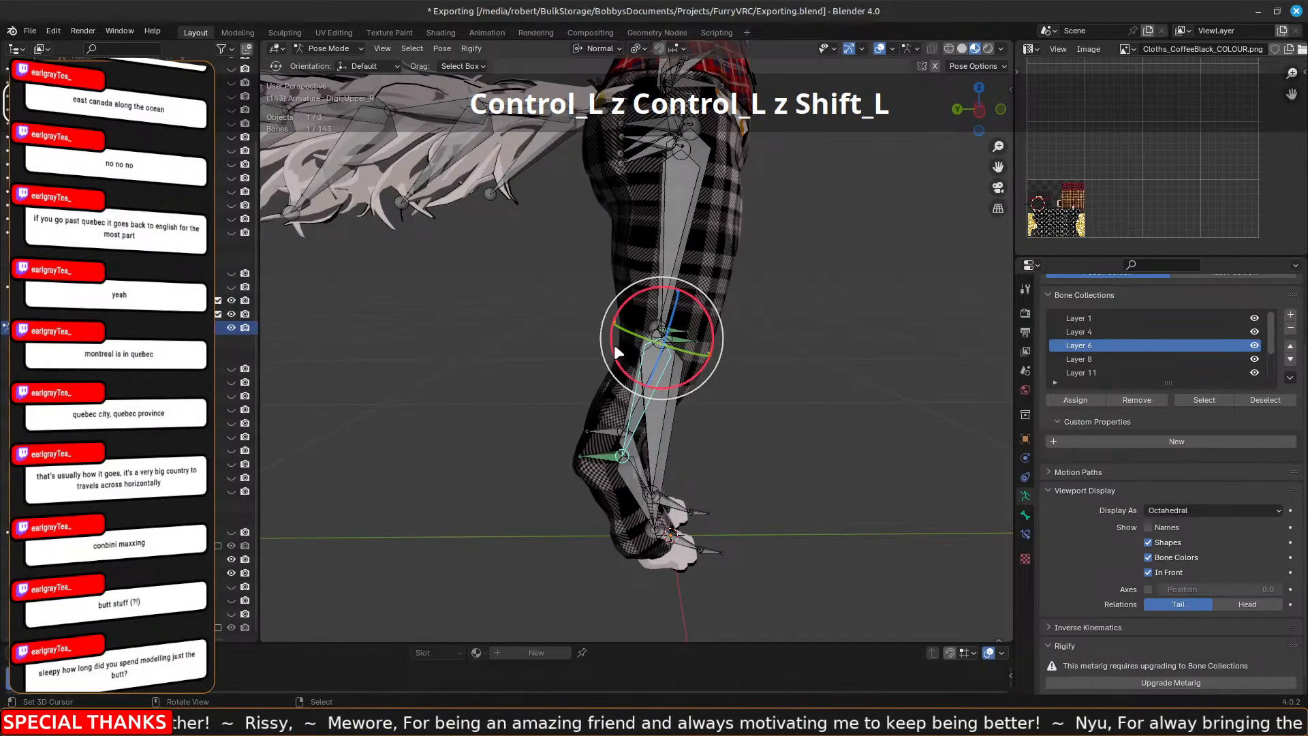
drag(615, 345, 648, 219)
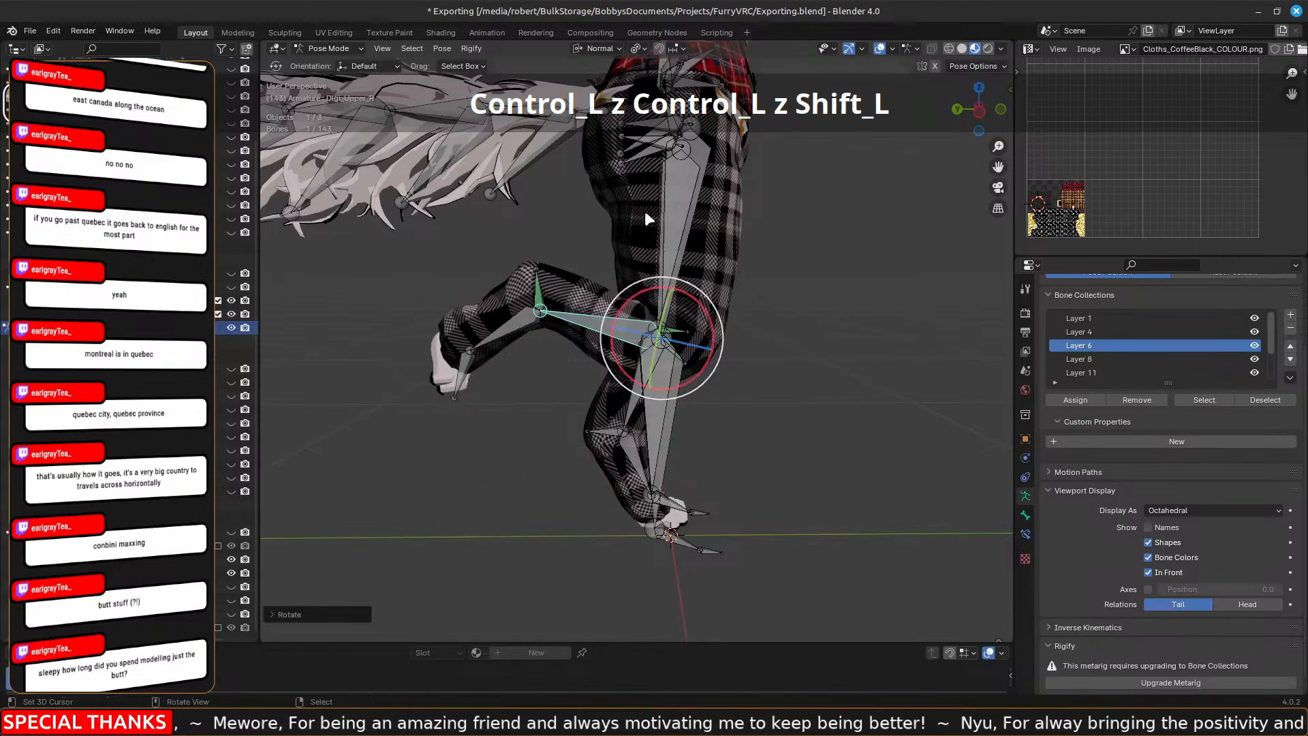
drag(647, 288, 614, 350)
key(ctrl+z)
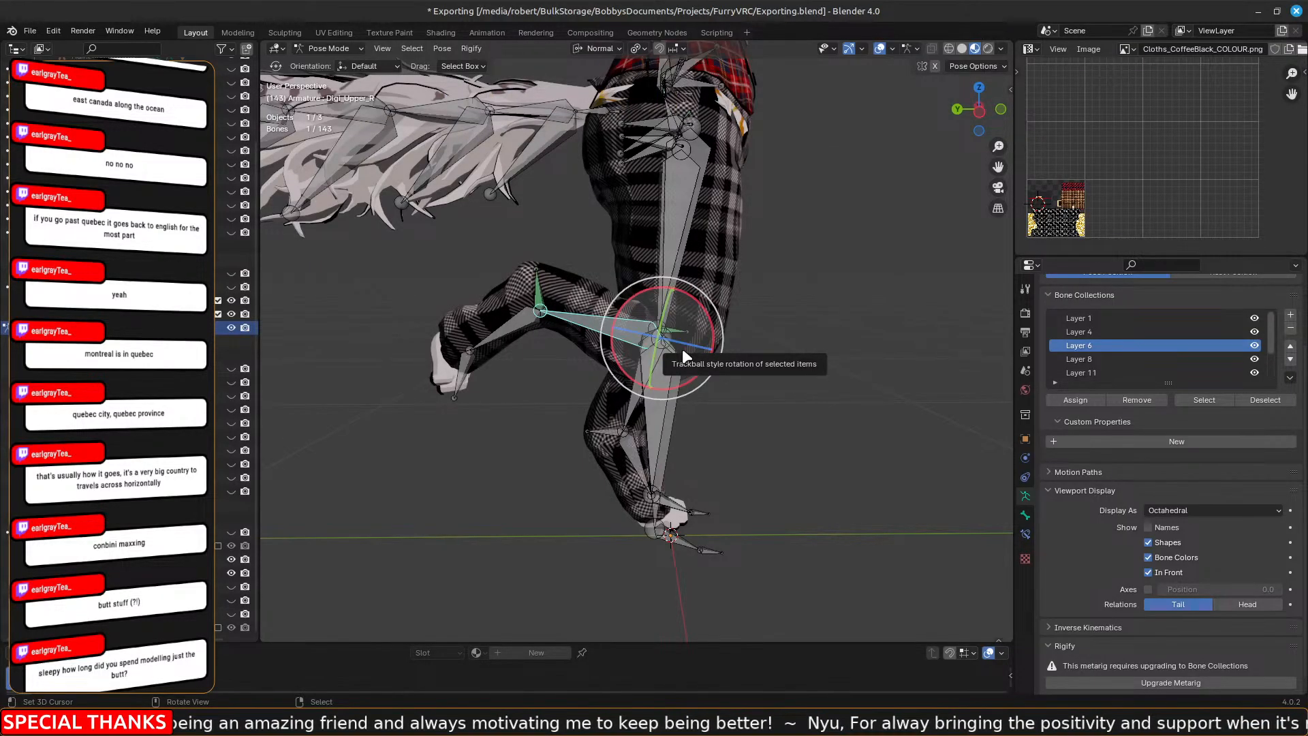
key(ctrl+z)
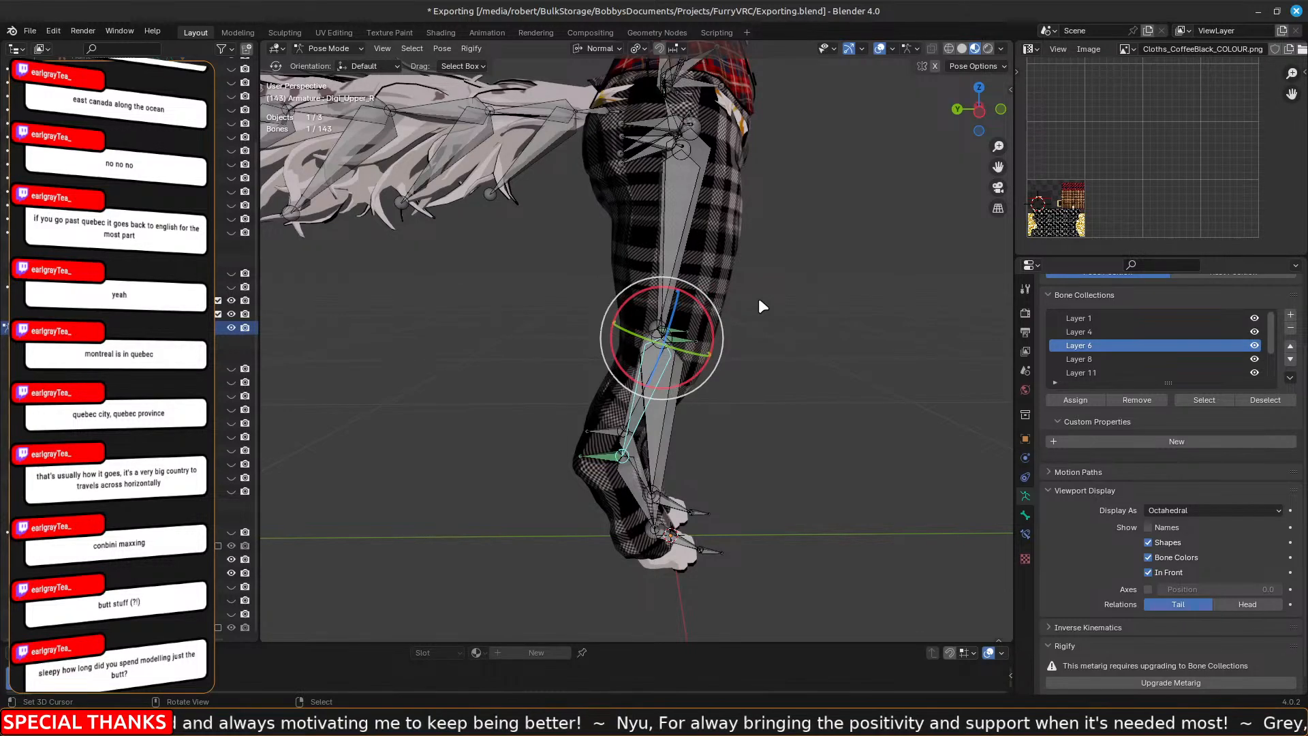
Clear the bone selection and view the avatar's hips, legs and tail base from behind and from the side.
middle_drag(528, 365, 639, 387)
shift+middle_drag(819, 221, 826, 409)
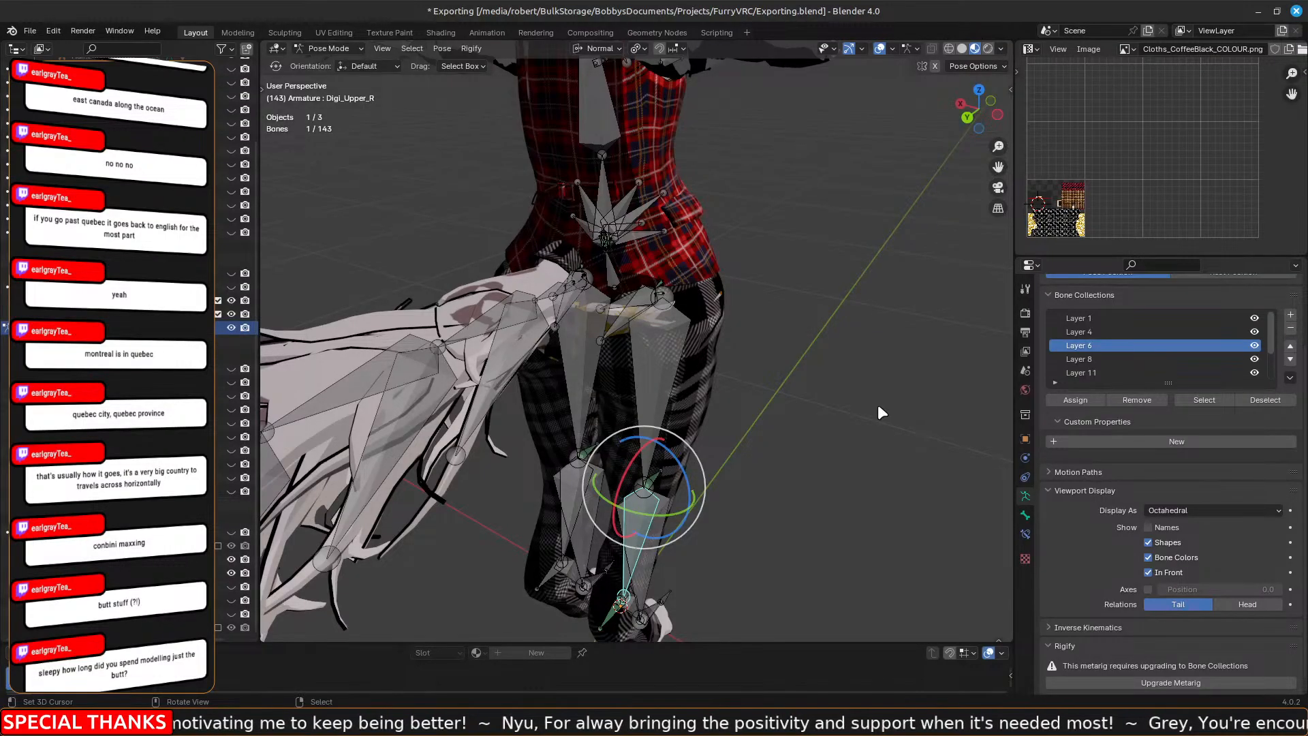
right_drag(878, 405, 857, 408)
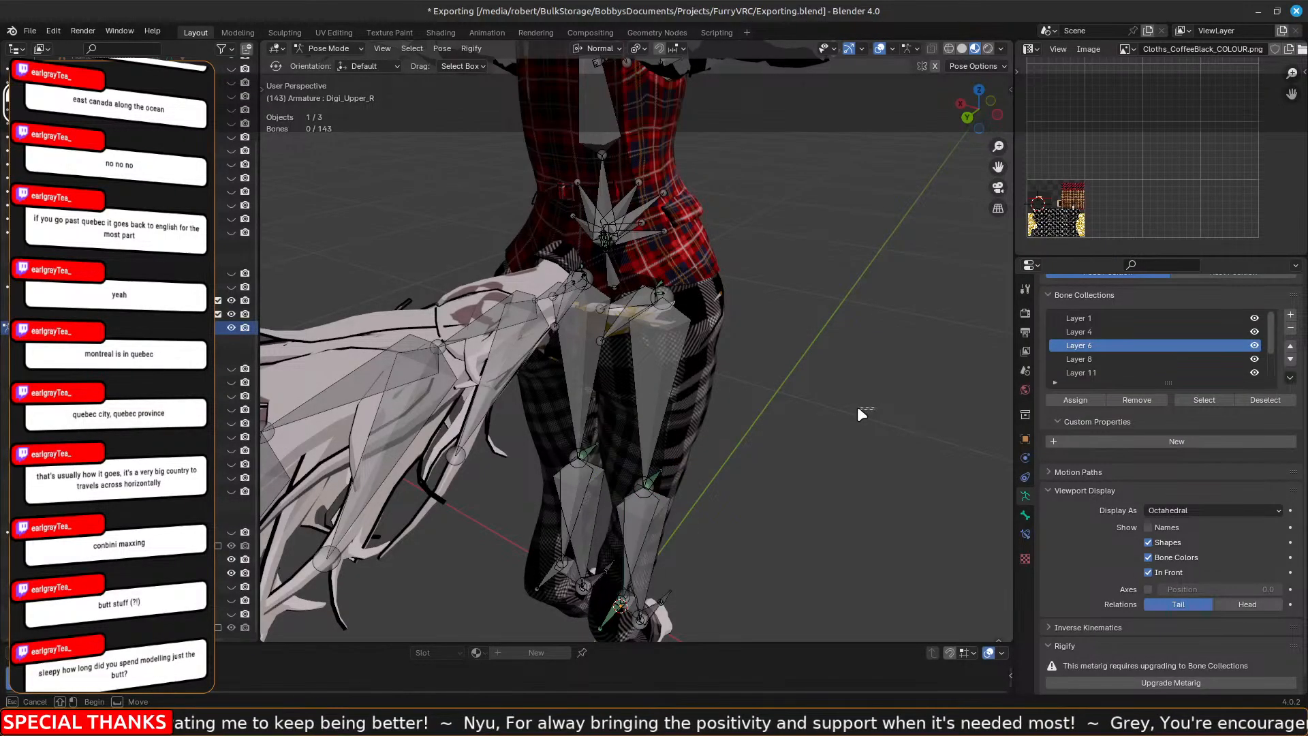
mouse_move(857, 407)
middle_down()
mouse_move(821, 444)
mouse_move(840, 412)
middle_up()
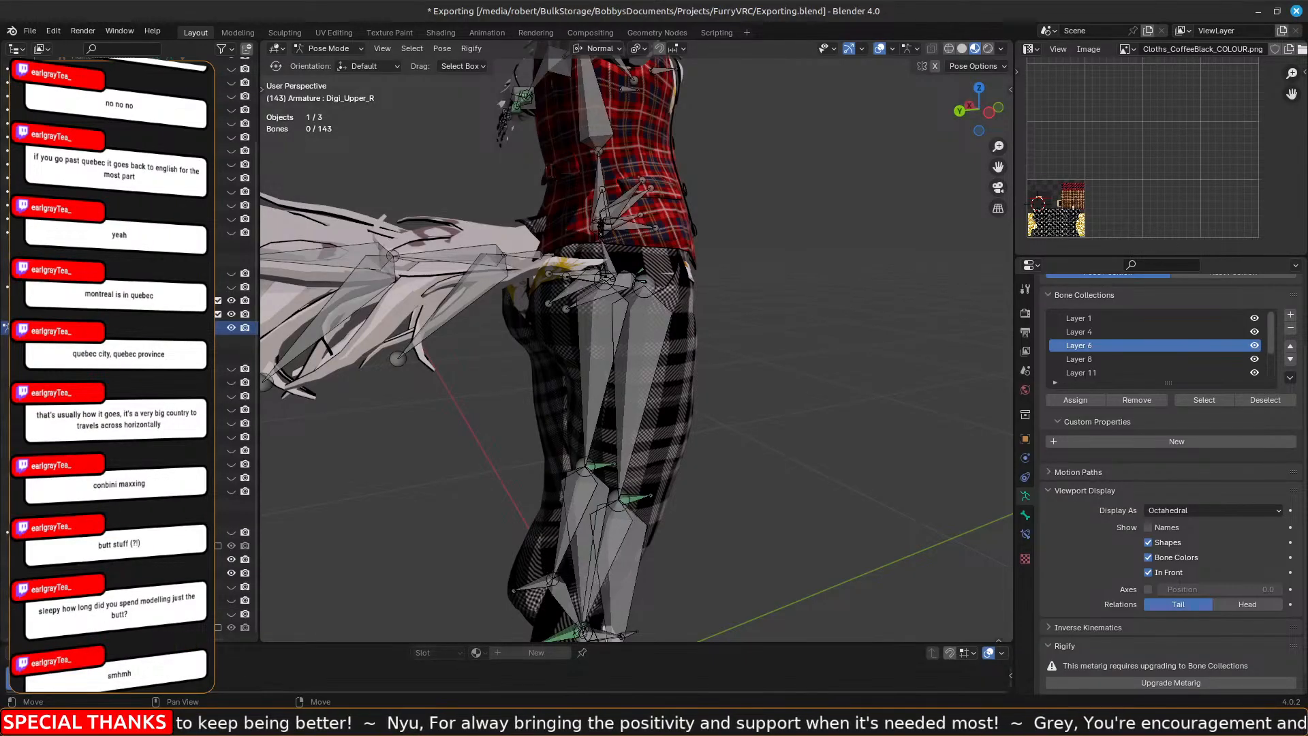
click(414, 723)
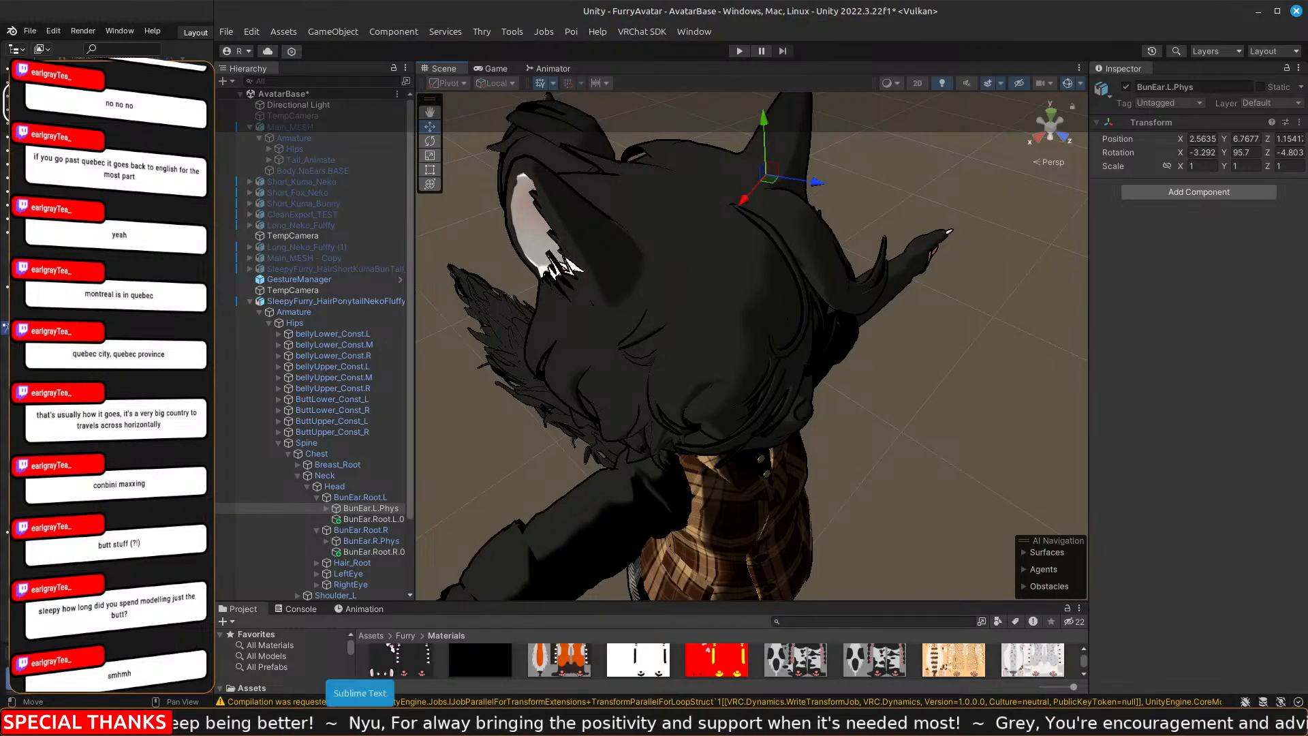
click(402, 681)
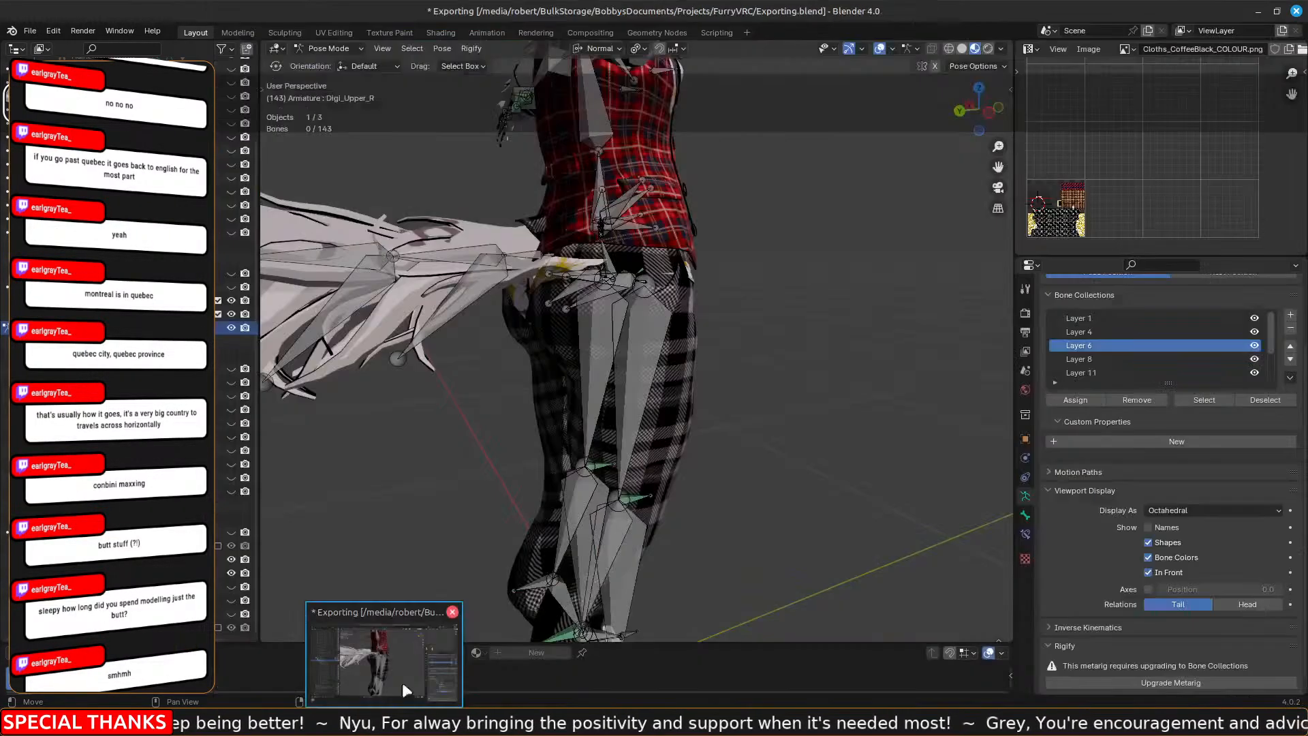
click(1296, 11)
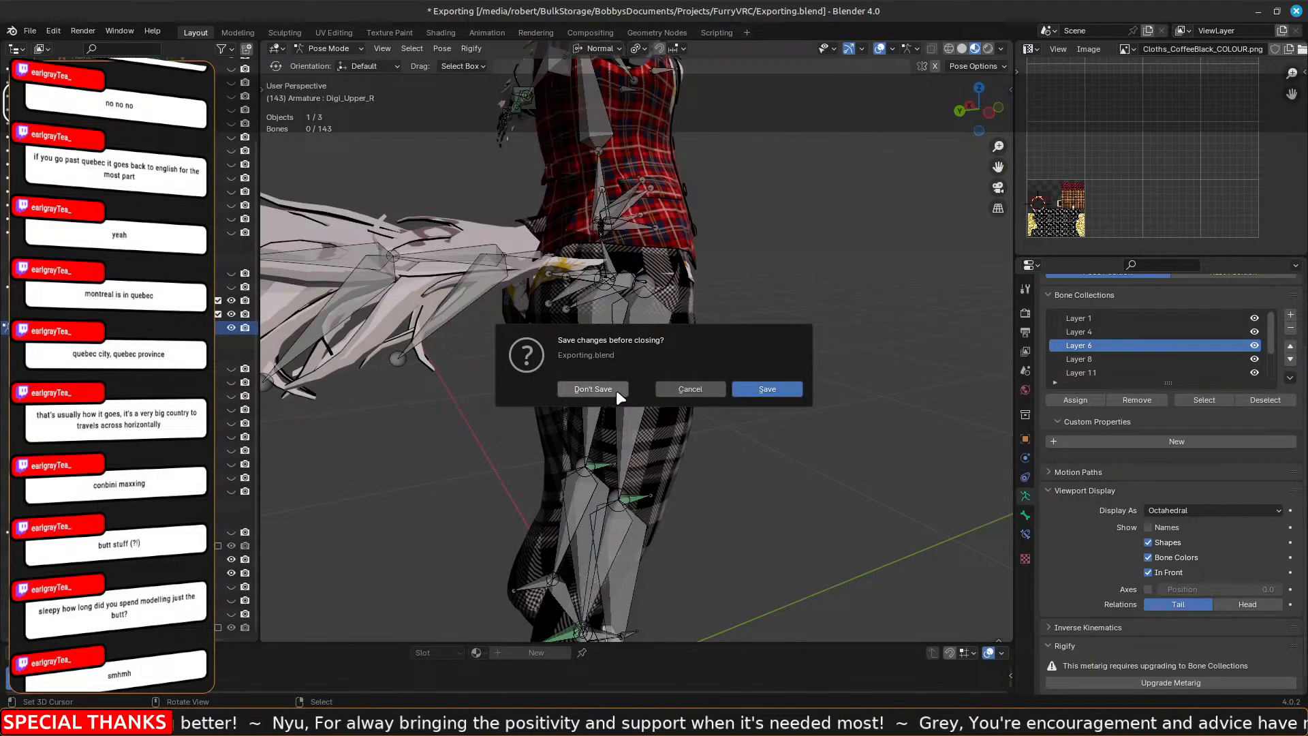
click(707, 390)
Examine the belly bones fanning out at the waist from the front and side, selecting bellyLower_Phys.R.
middle_drag(875, 362, 763, 369)
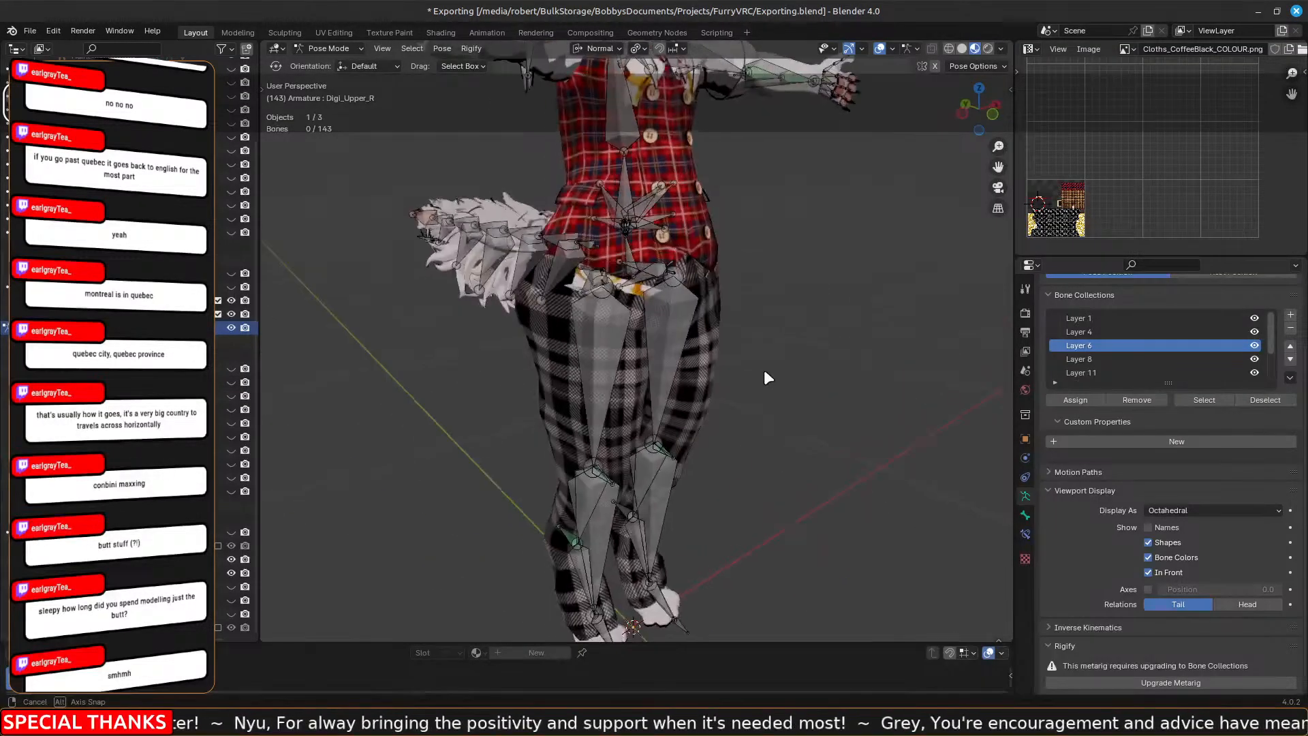
shift+middle_drag(760, 184, 783, 293)
middle_drag(874, 337, 824, 337)
scroll(824, 338, up, 3)
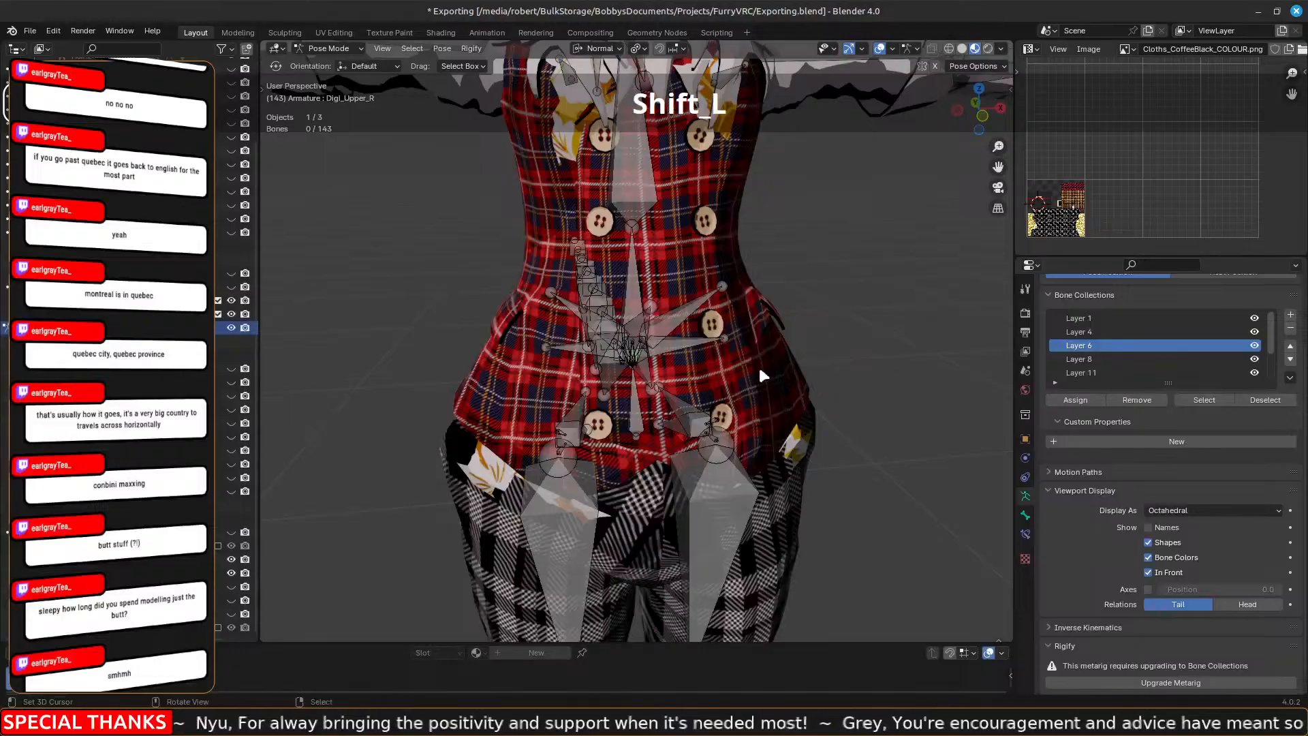
middle_drag(758, 365, 774, 342)
middle_drag(688, 286, 797, 295)
scroll(649, 378, up, 4)
scroll(648, 378, up, 2)
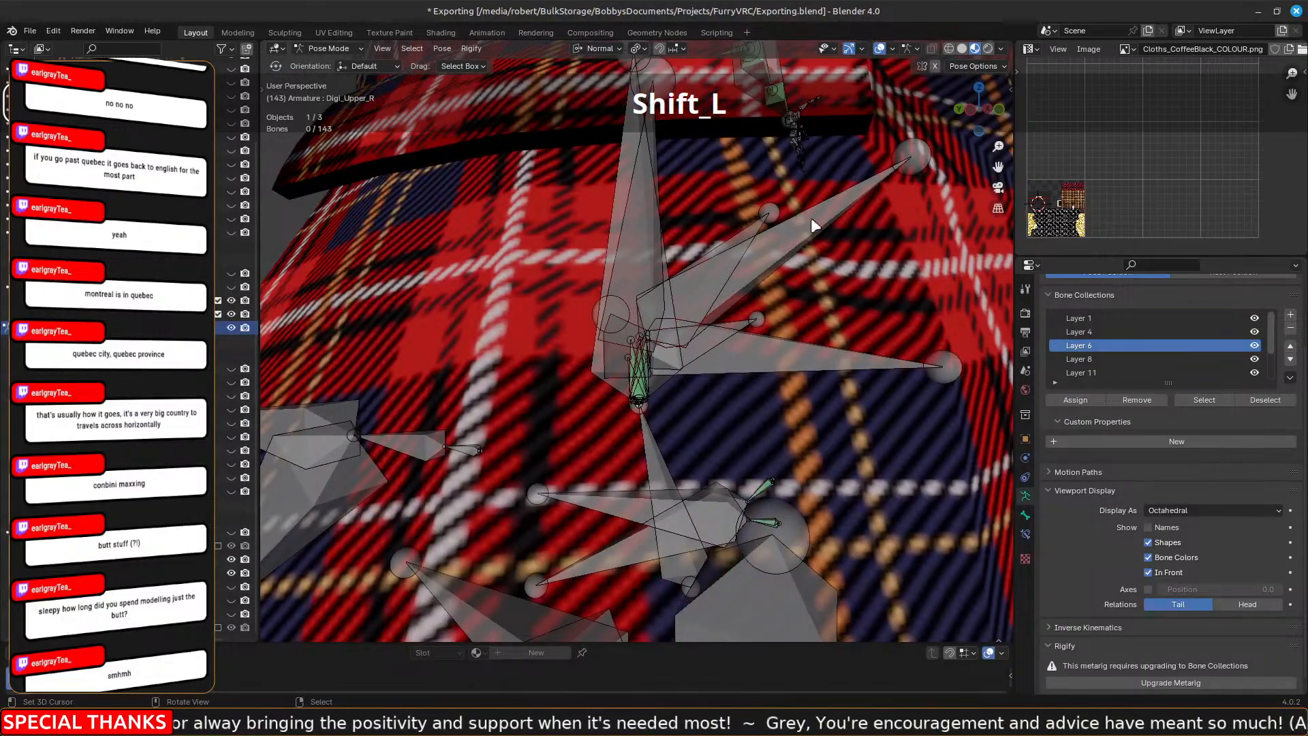
click(631, 355)
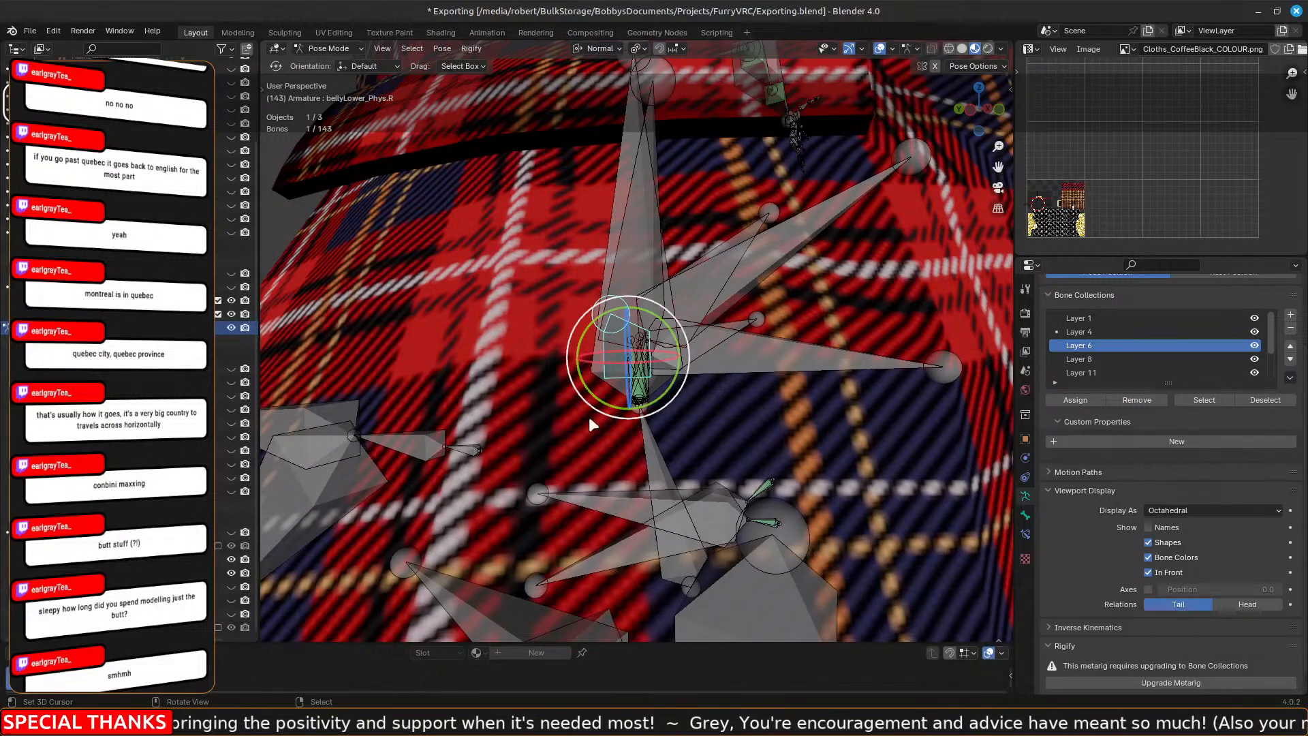
middle_drag(591, 419, 712, 323)
scroll(736, 345, down, 4)
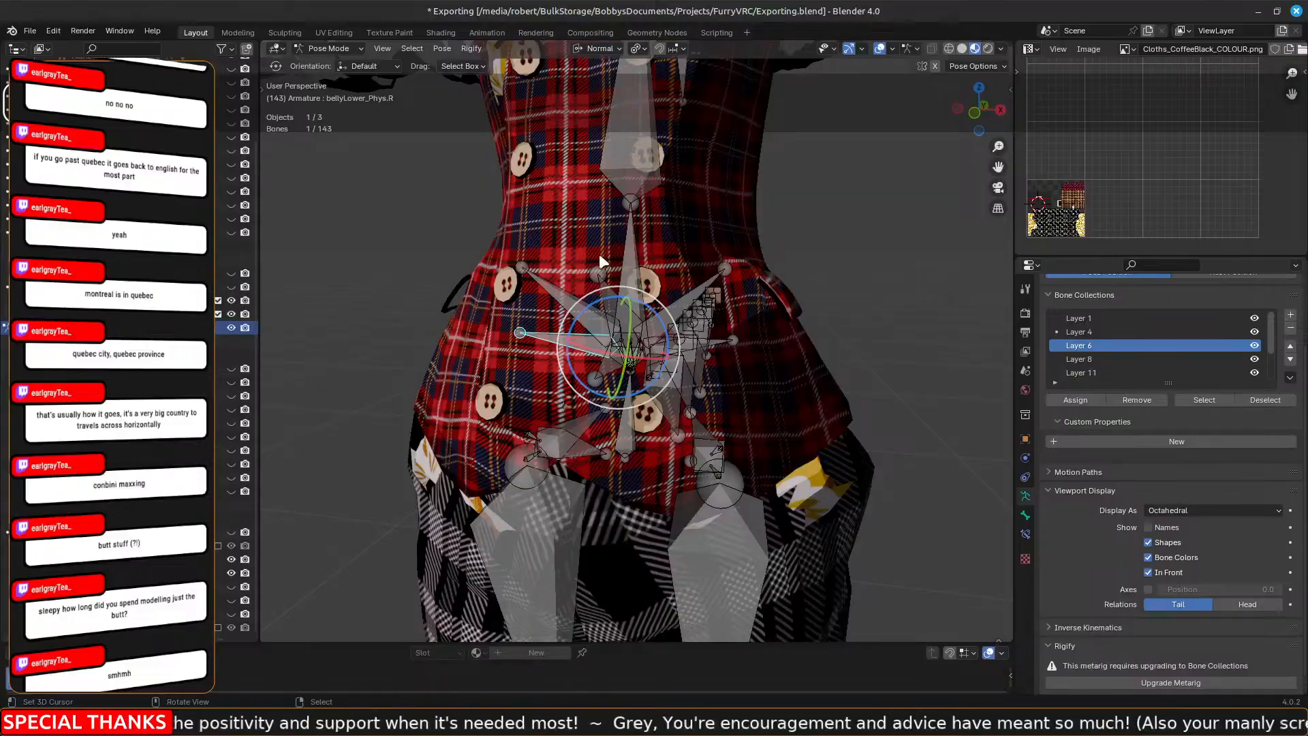
Select the Spine bone, try tilting it sideways in the front view, and undo the rotation.
click(630, 258)
middle_drag(344, 303, 409, 317)
key(r)
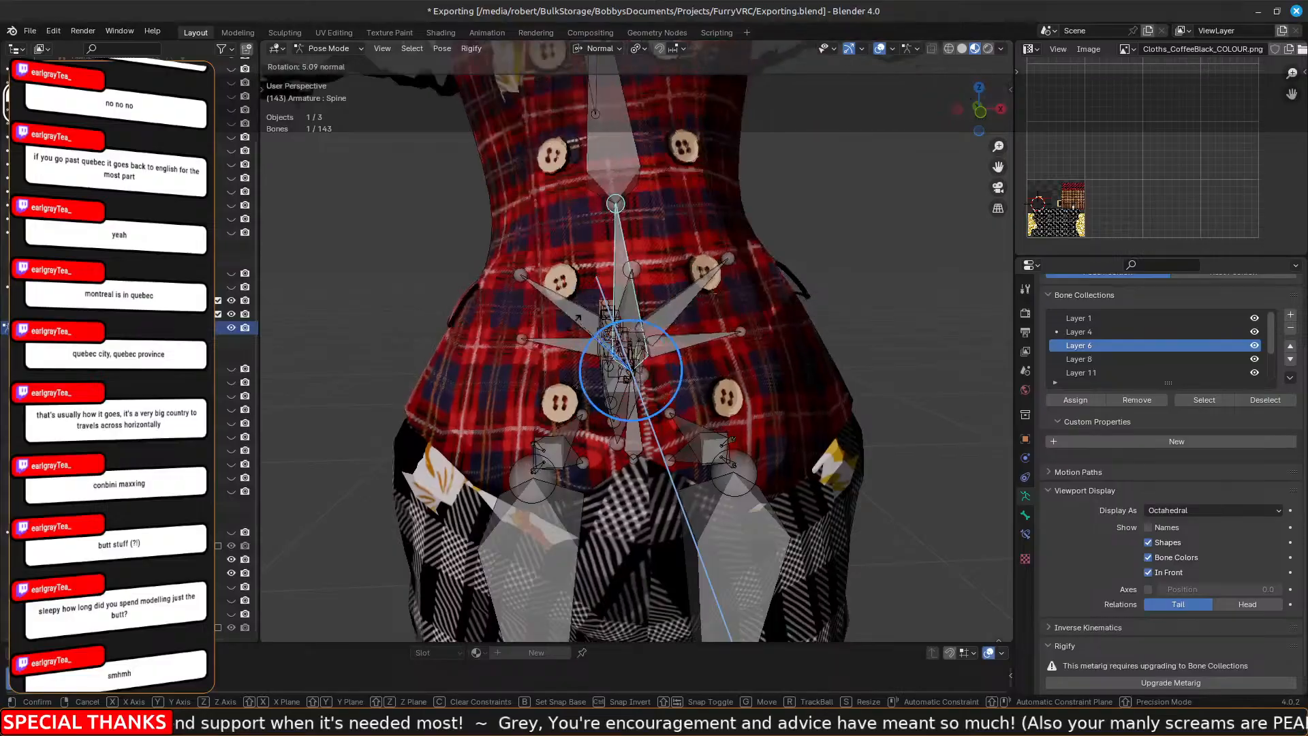
click(557, 349)
key(ctrl+z)
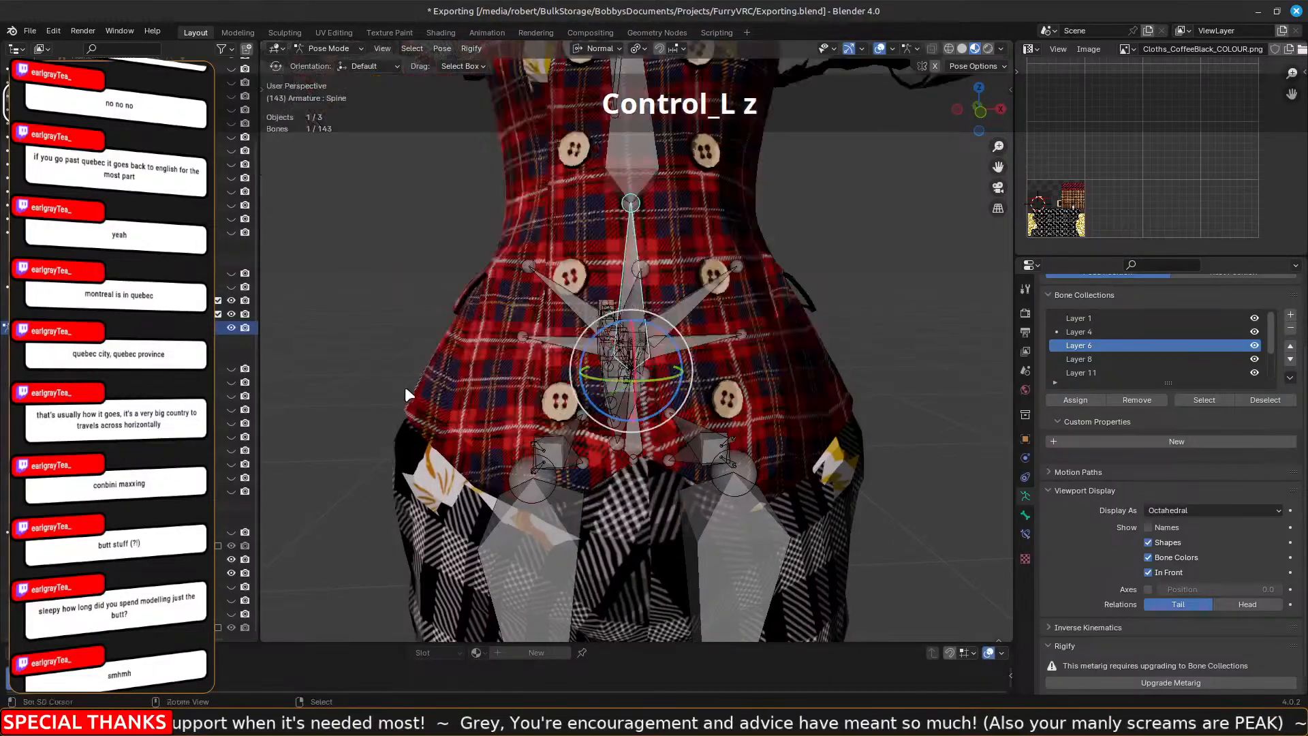
Try bending the Spine bone forward and backward in the side view to test the waist deformation, and undo the bend.
middle_drag(405, 386, 661, 354)
key(r)
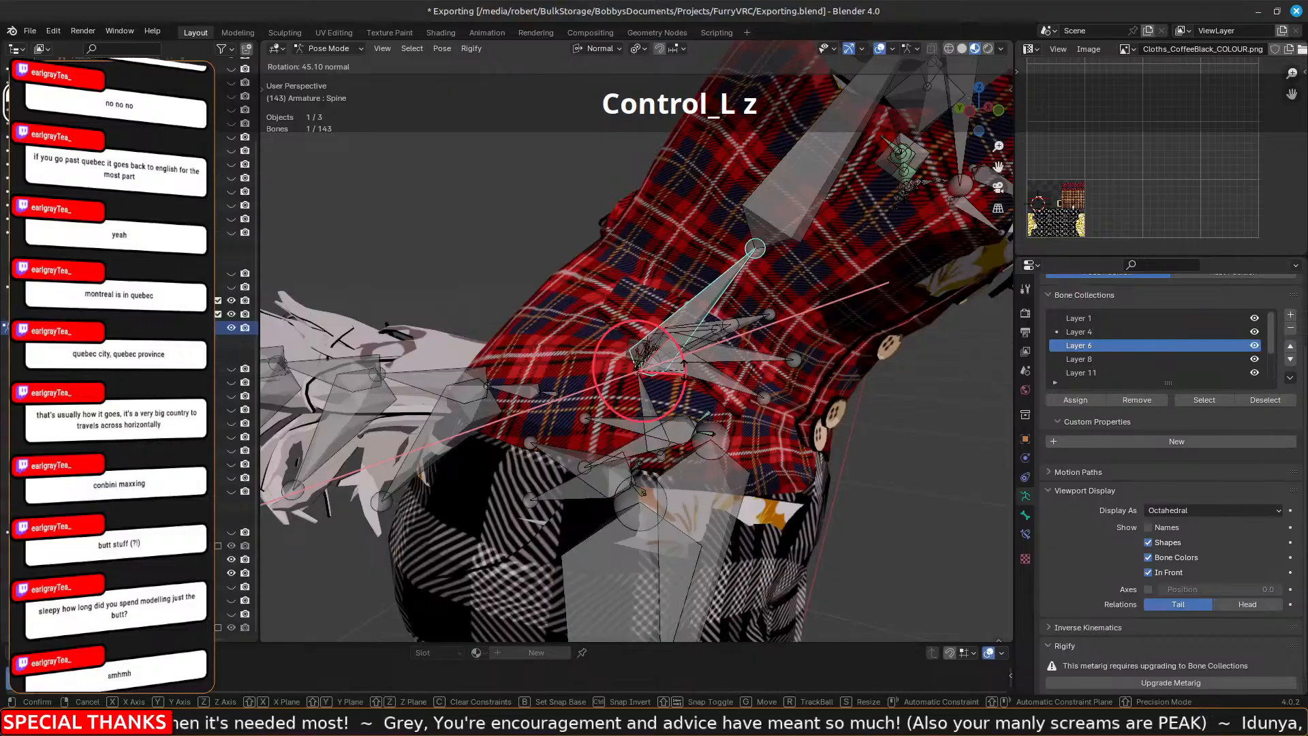
click(445, 366)
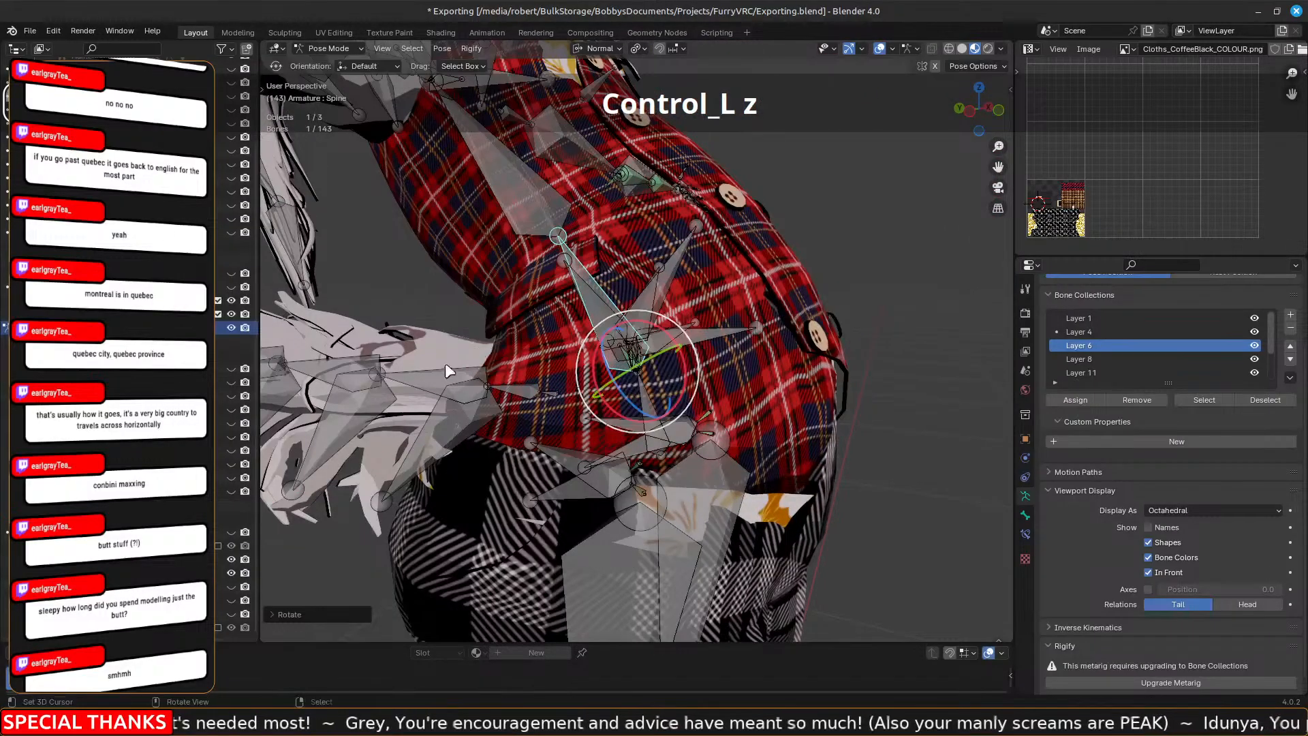
middle_drag(446, 372, 496, 361)
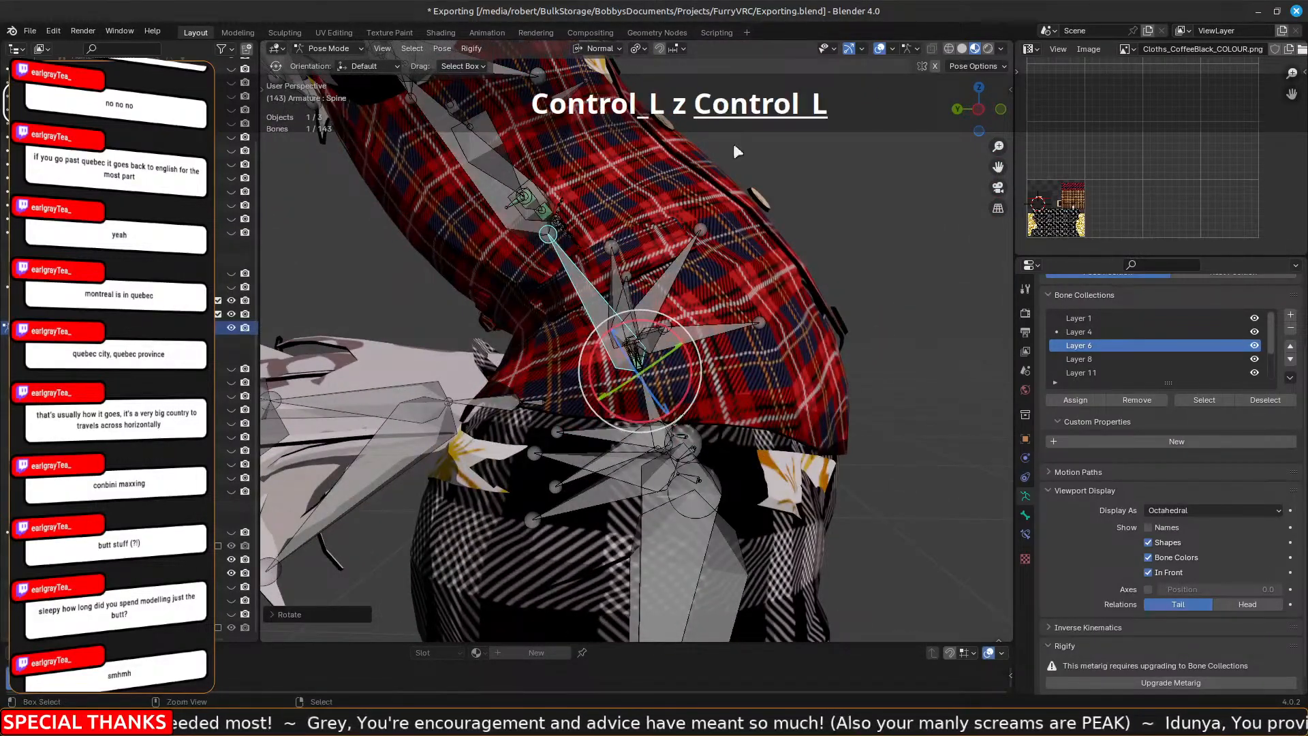
key(ctrl+z)
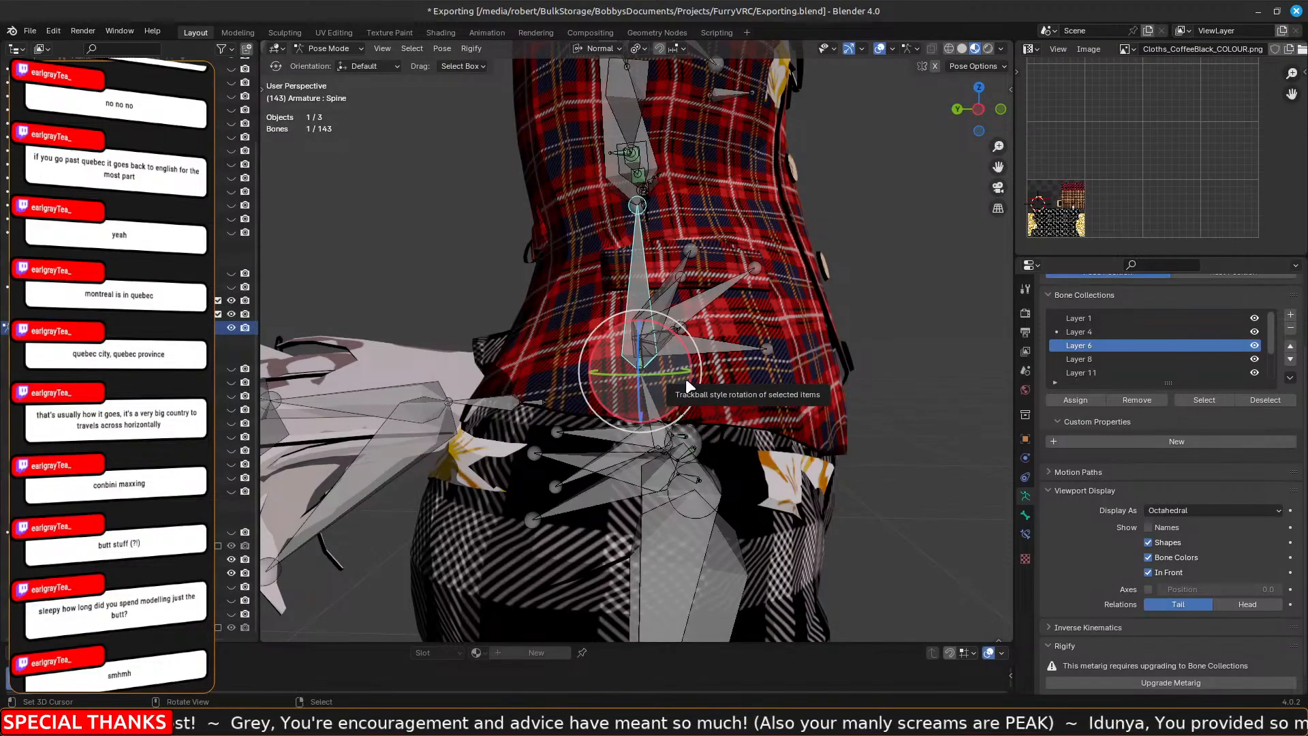
Try rotating the Spine bone freely in the front view to test the torso deformation, and undo the rotation.
drag(656, 350, 788, 390)
right_click(788, 390)
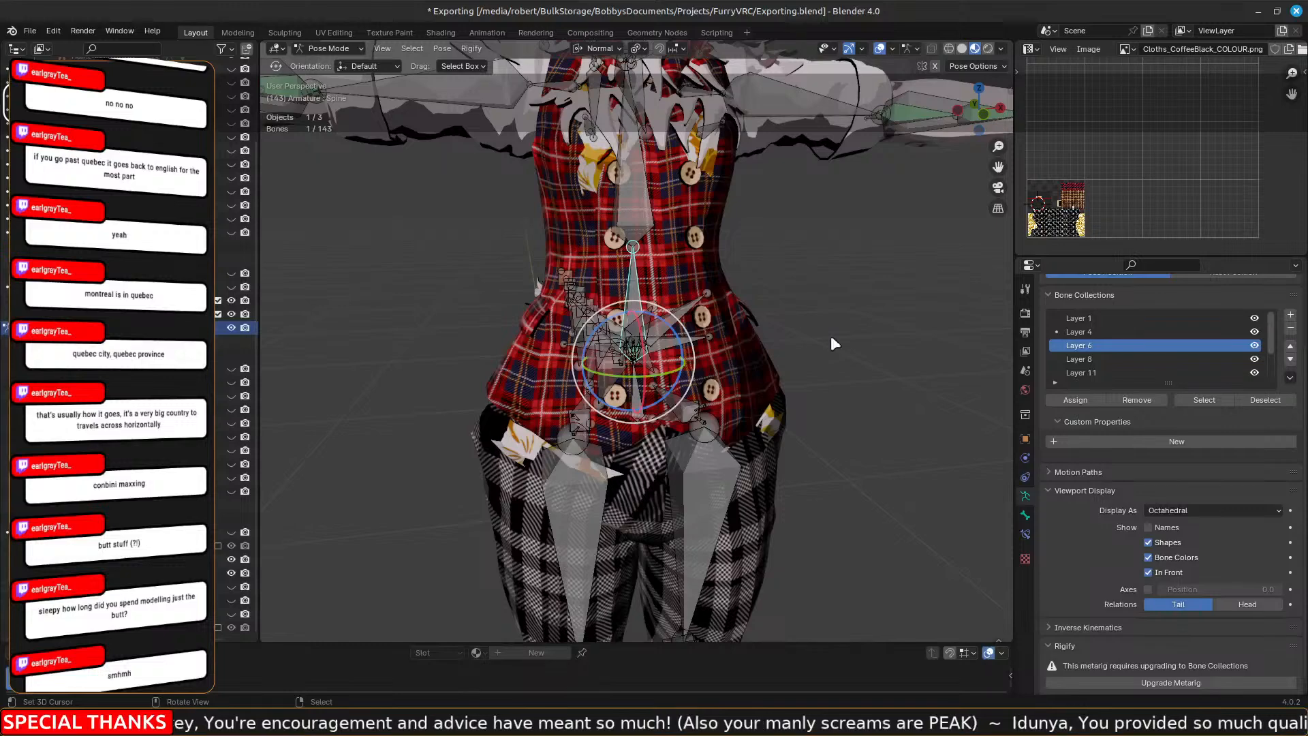
drag(658, 318, 689, 276)
key(ctrl+z)
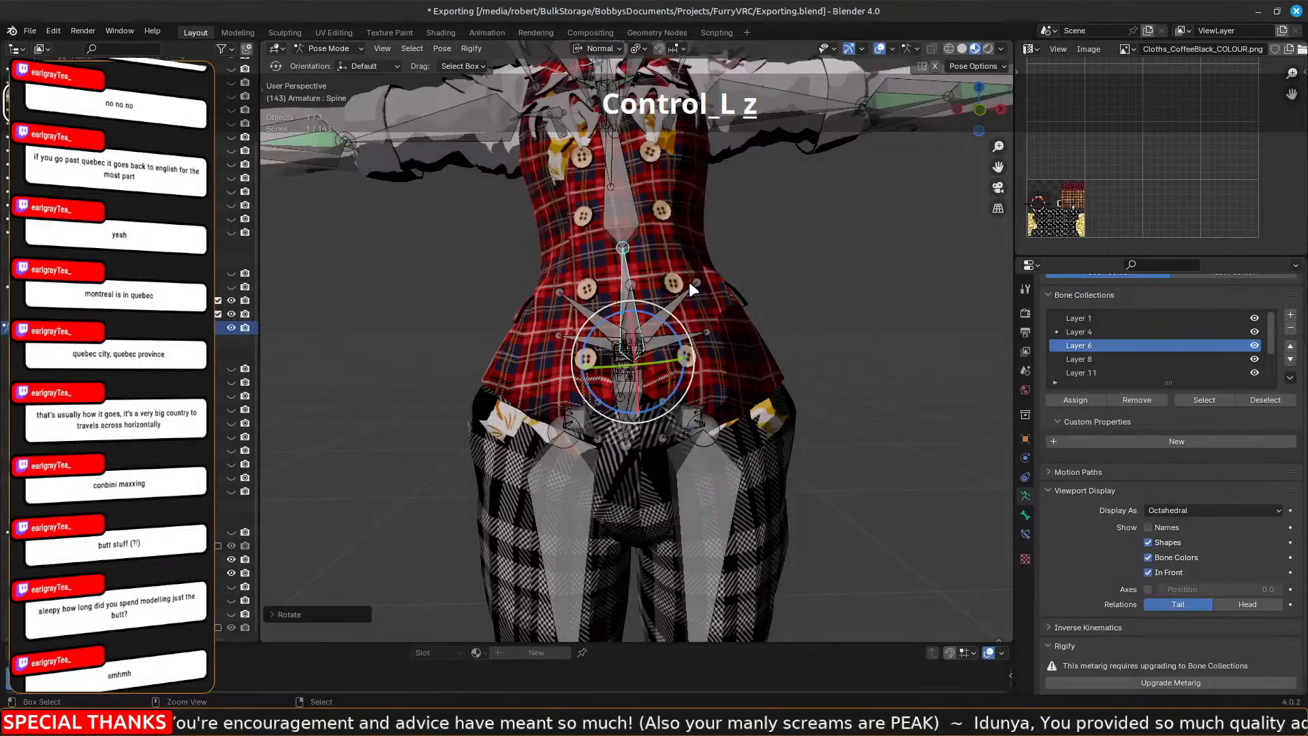
middle_drag(914, 357, 953, 355)
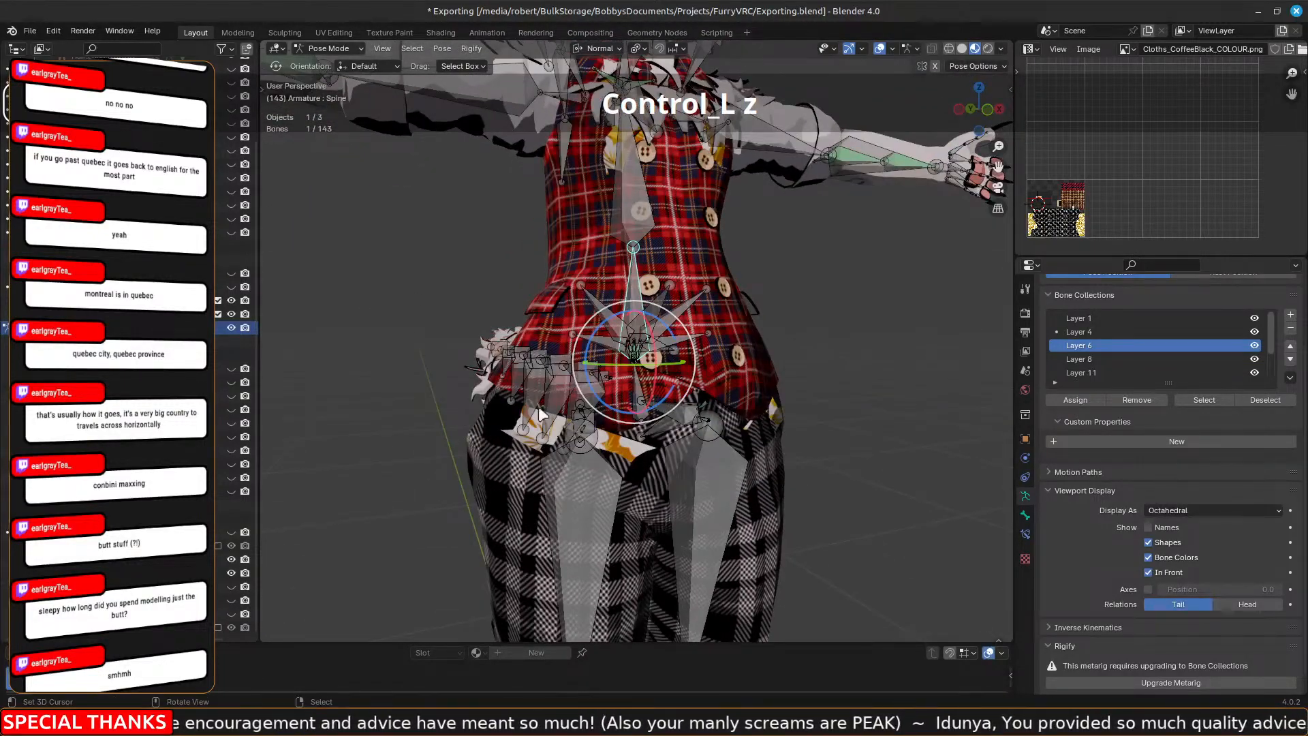
Select the LowerArm_R bone, try bending the forearm at the elbow, and undo the rotation.
middle_drag(538, 414, 575, 432)
click(587, 438)
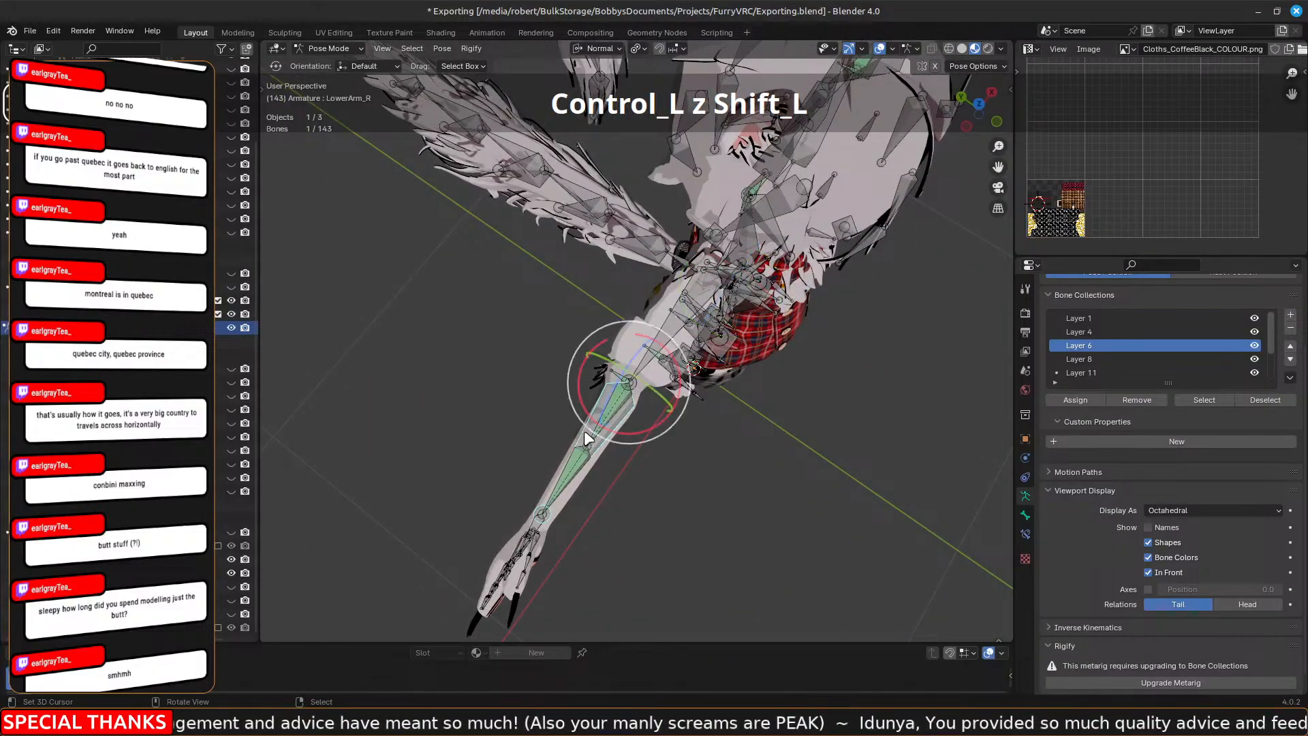
drag(628, 432, 669, 364)
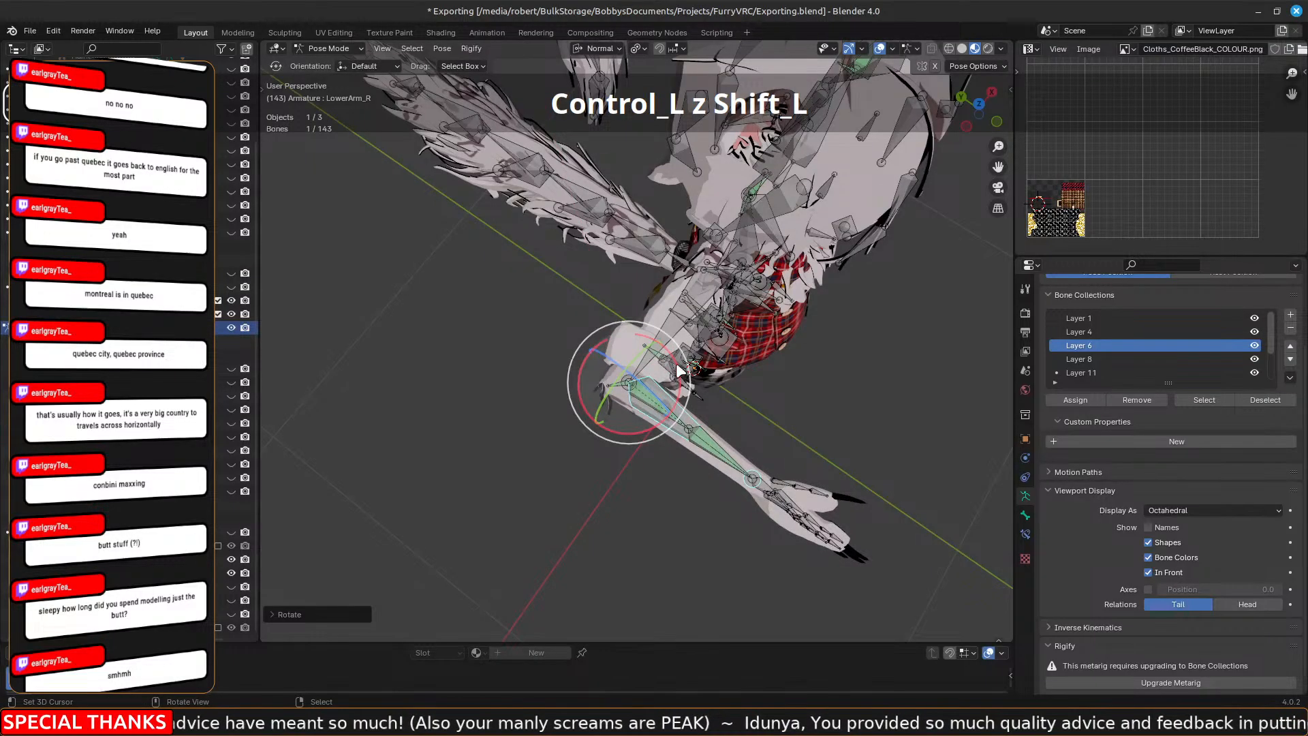
key(ctrl+z)
Try bending LowerArm_R in the opposite direction in a close view of the elbow, and undo the bend.
scroll(637, 391, up, 5)
scroll(628, 409, down, 3)
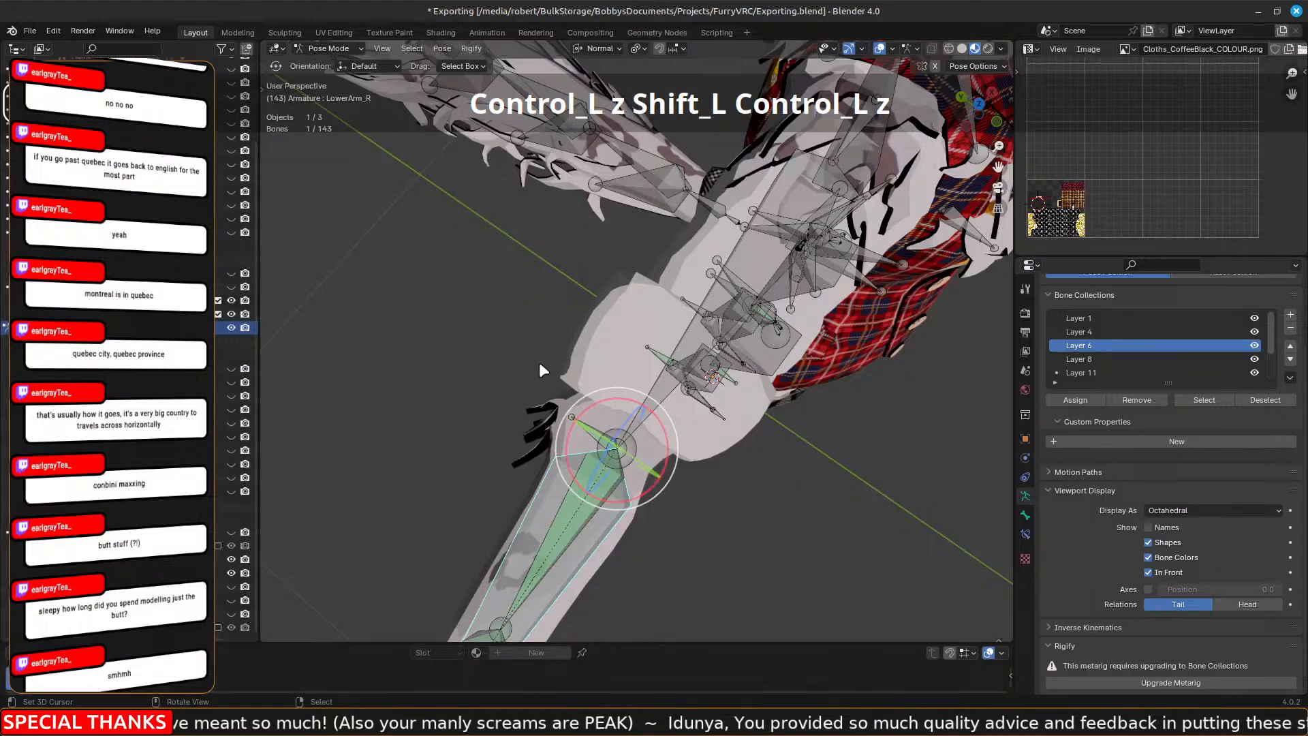
drag(635, 503, 559, 349)
drag(590, 398, 594, 402)
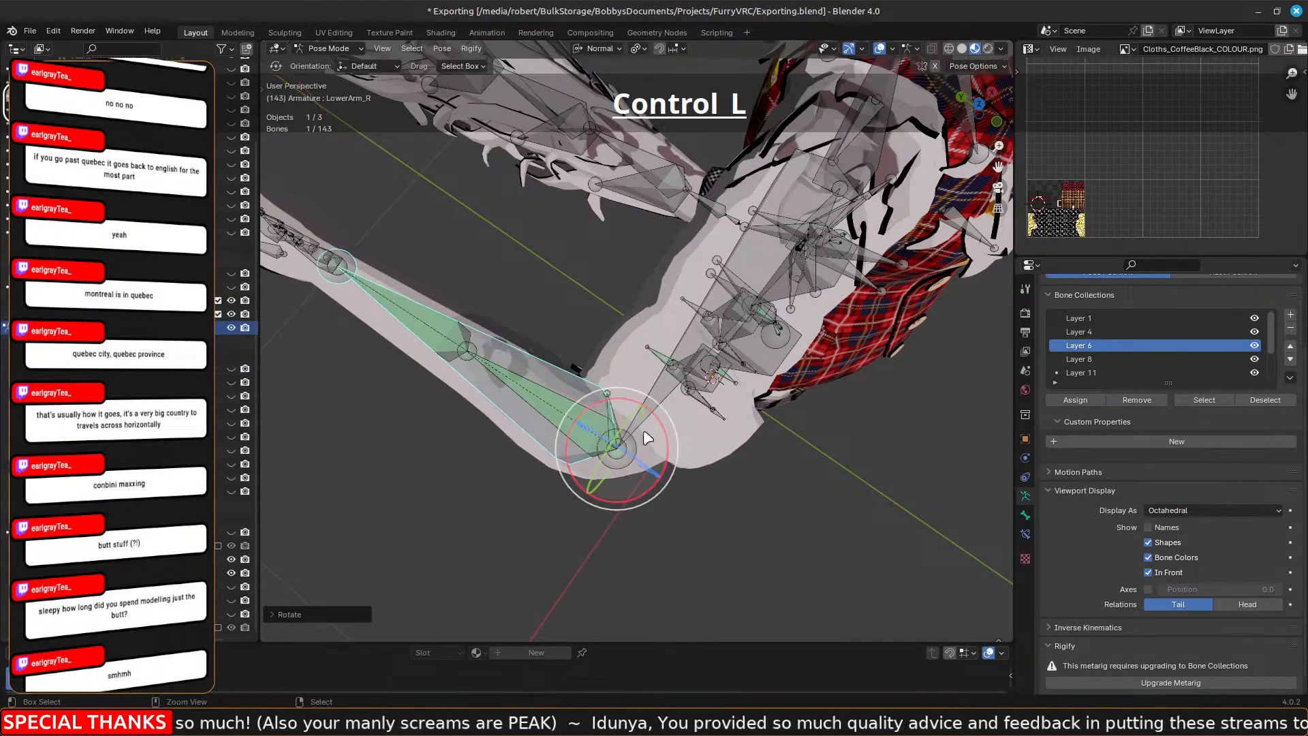
key(ctrl+z)
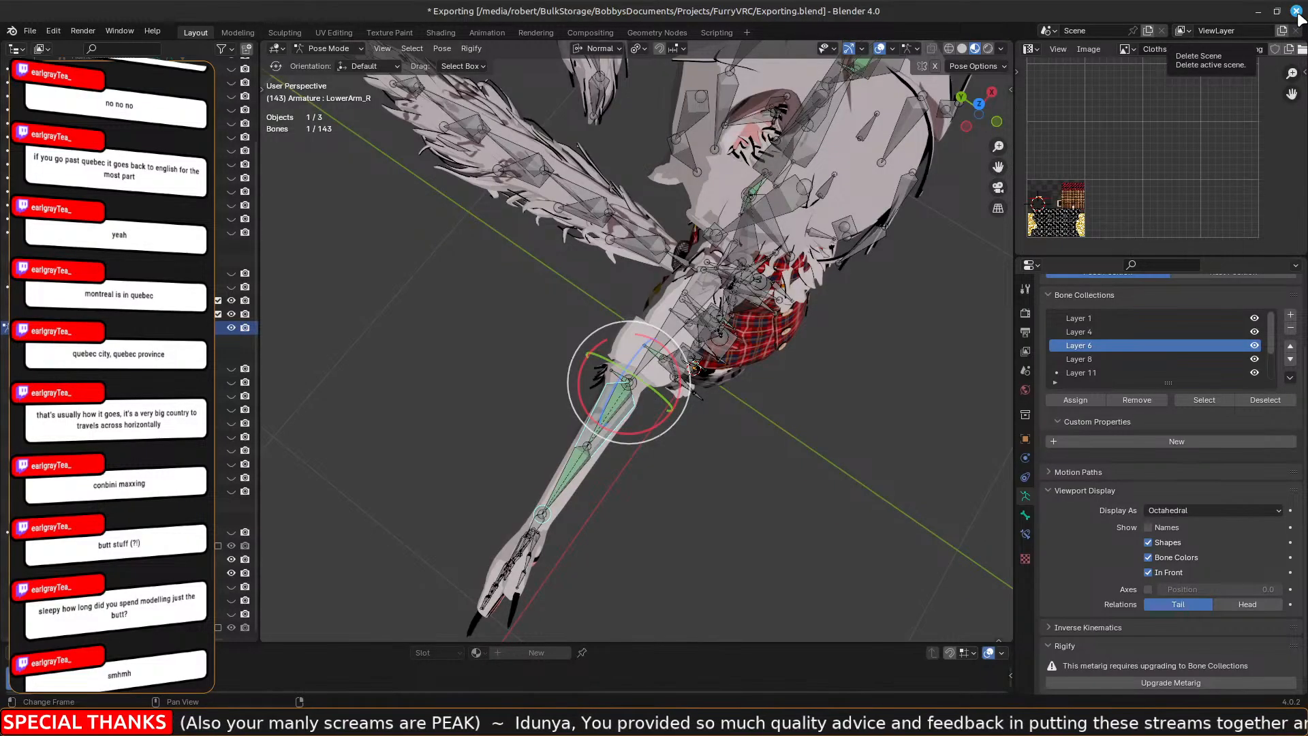
Close Exporting.blend without saving the changes and return to the FurryAvatar project in Unity.
click(1297, 12)
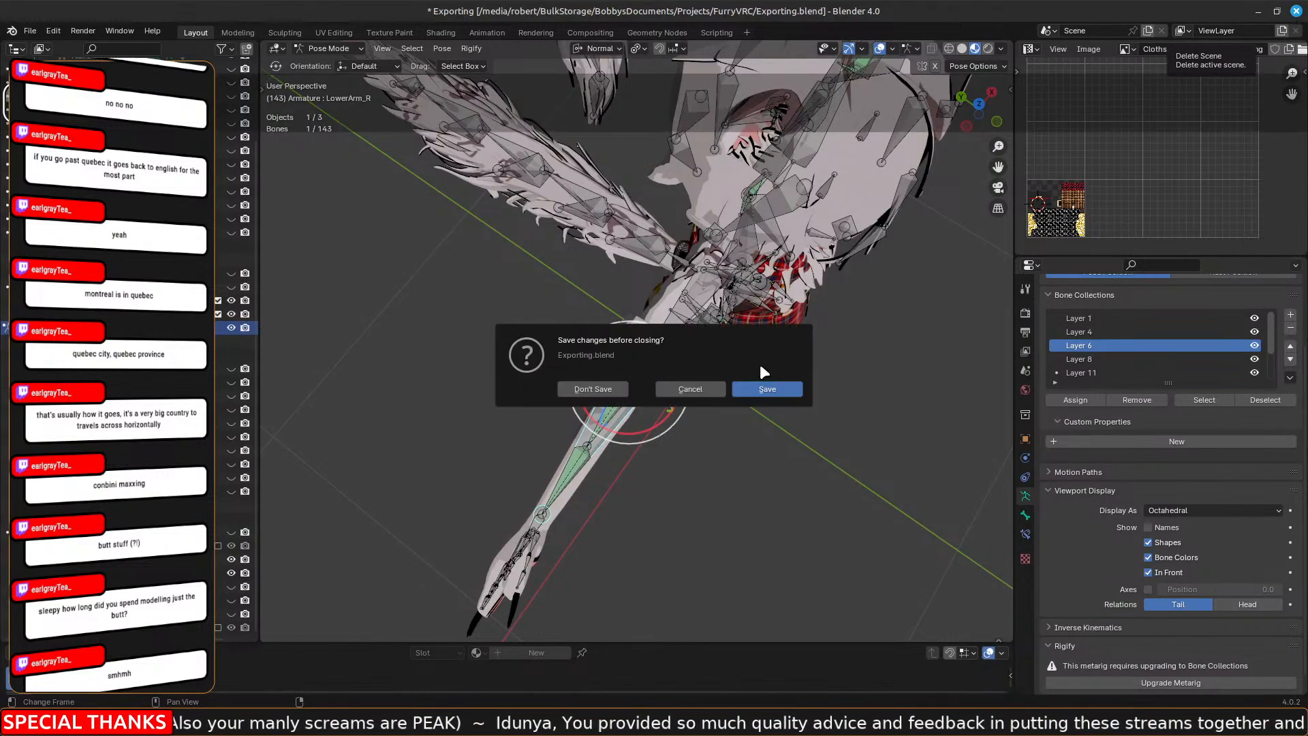
click(610, 387)
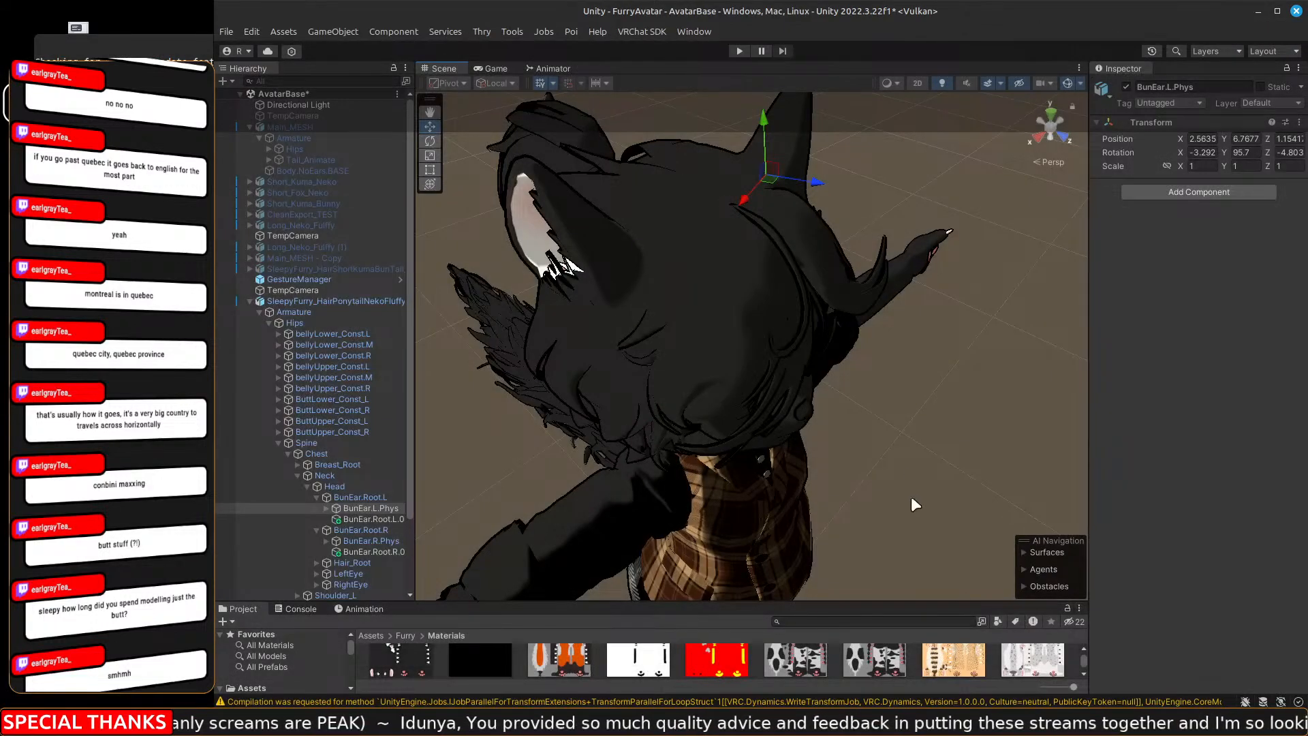
Select both BunEar.L.Phys and BunEar.R.Phys and add a VRC Phys Bone component to them.
mouse_move(911, 498)
middle_down()
mouse_move(931, 473)
mouse_move(909, 500)
middle_up()
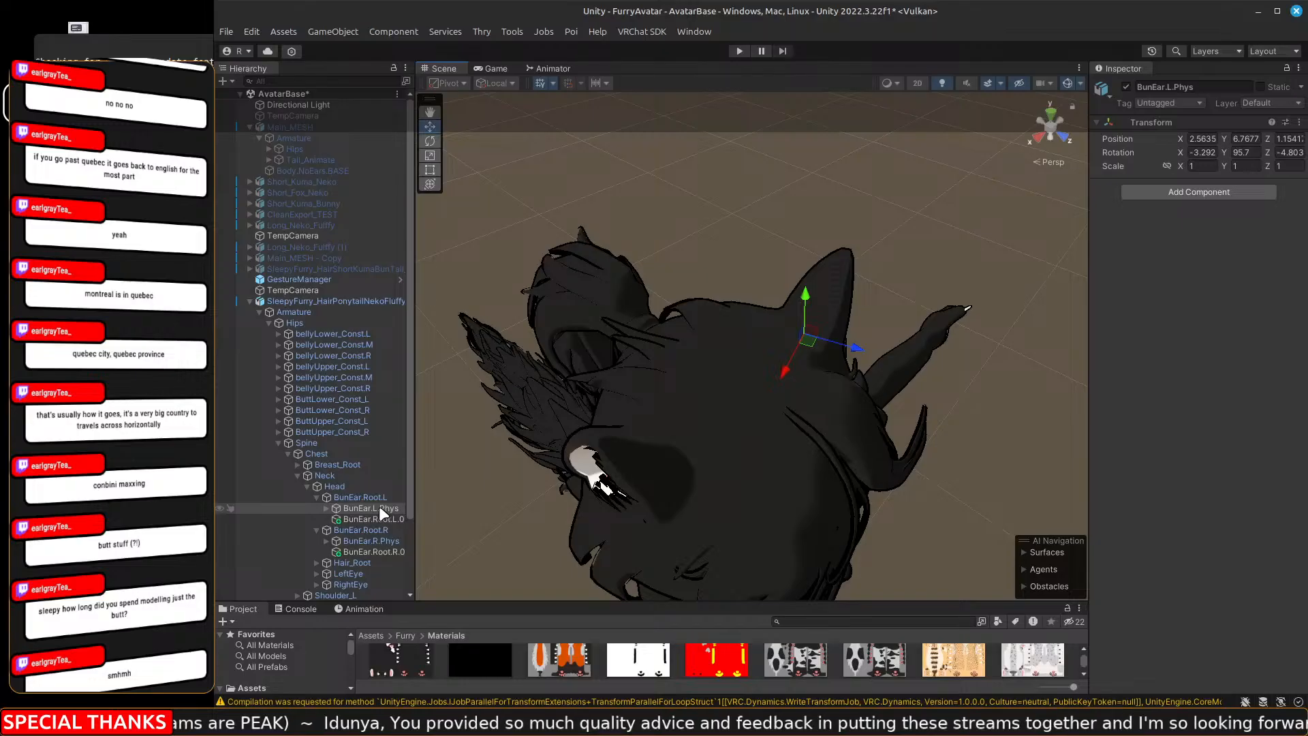
ctrl+click(377, 540)
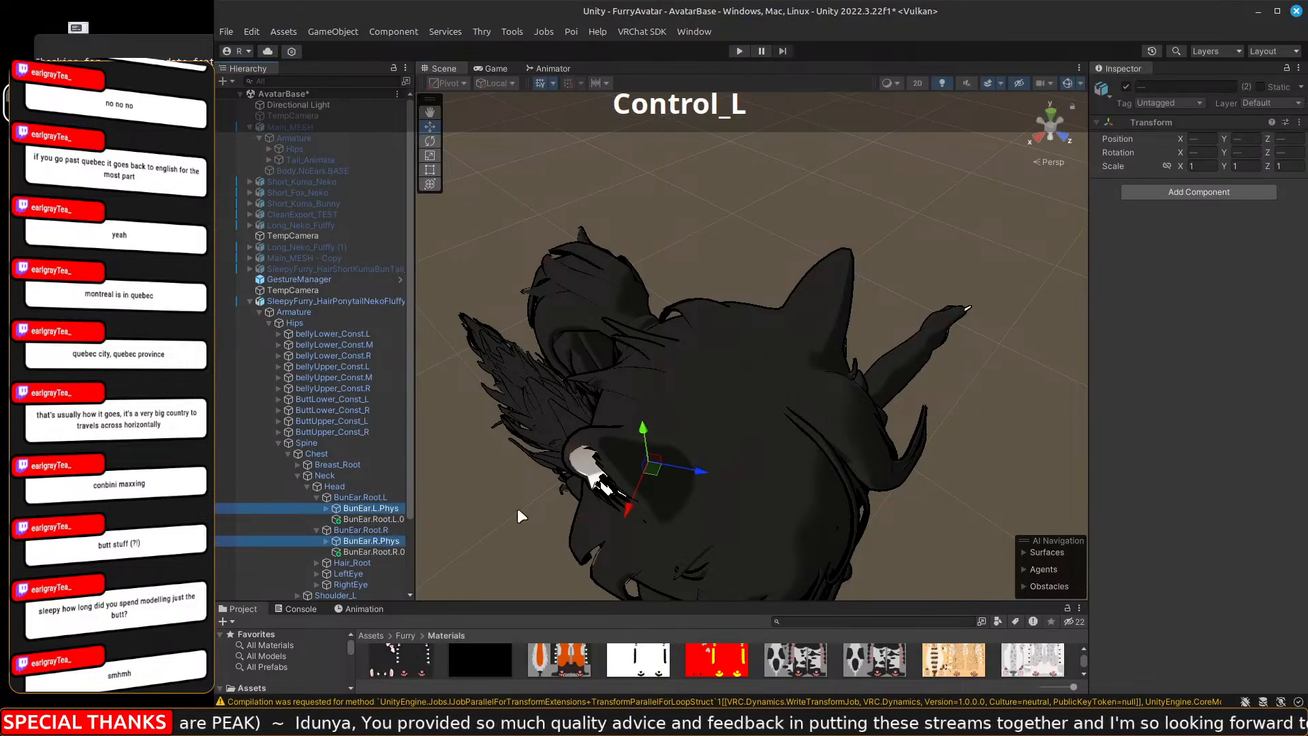
click(1191, 191)
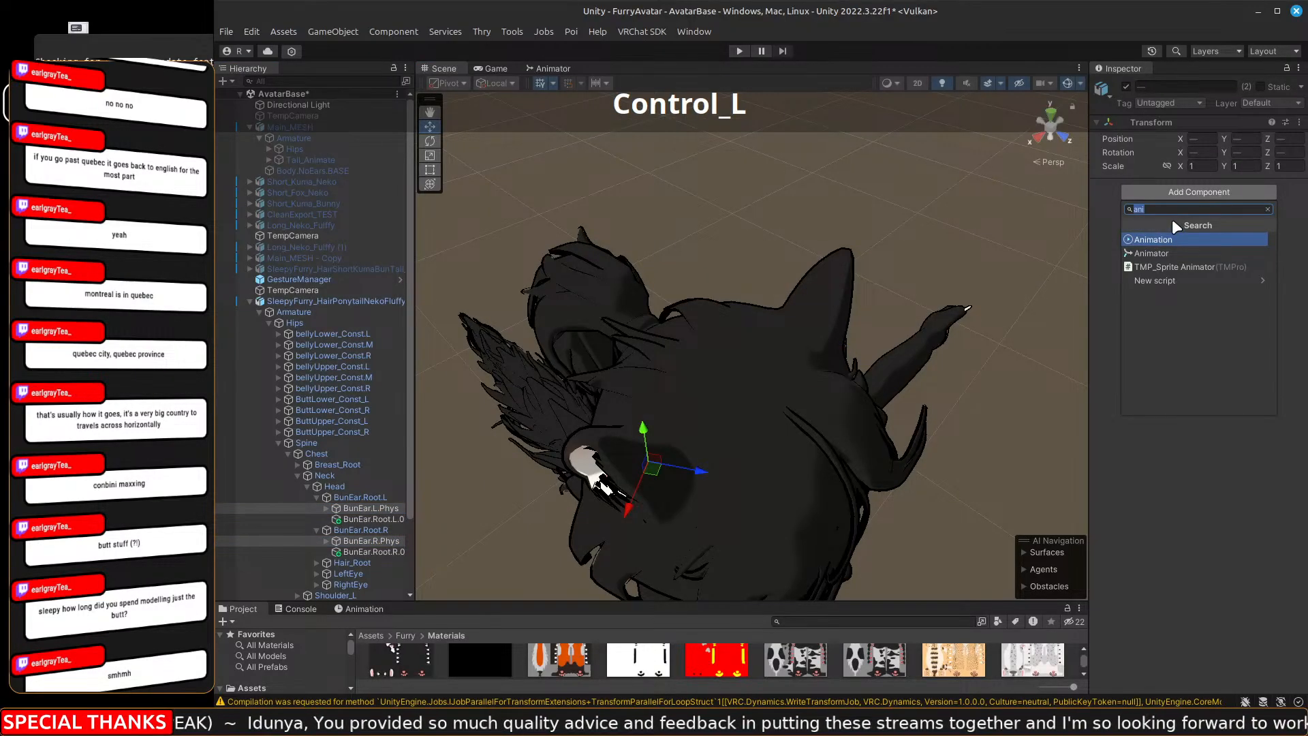
text(phy)
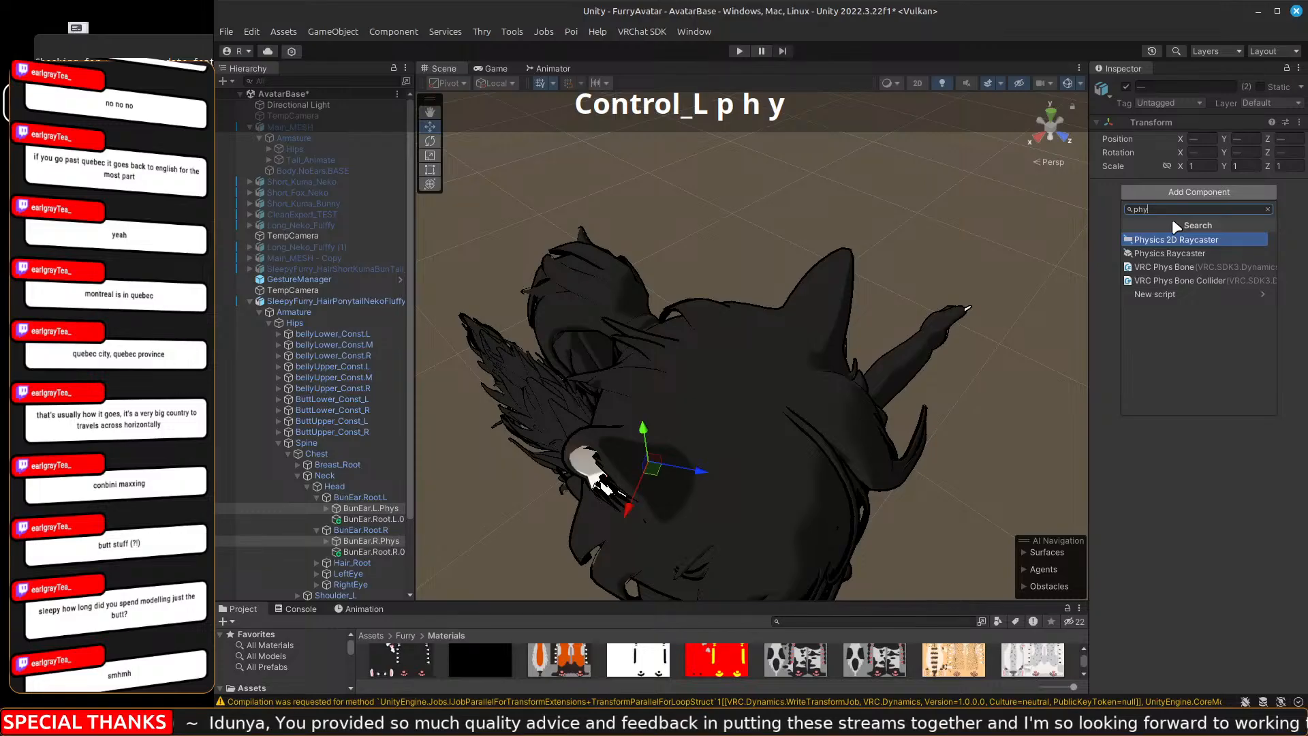
click(1205, 265)
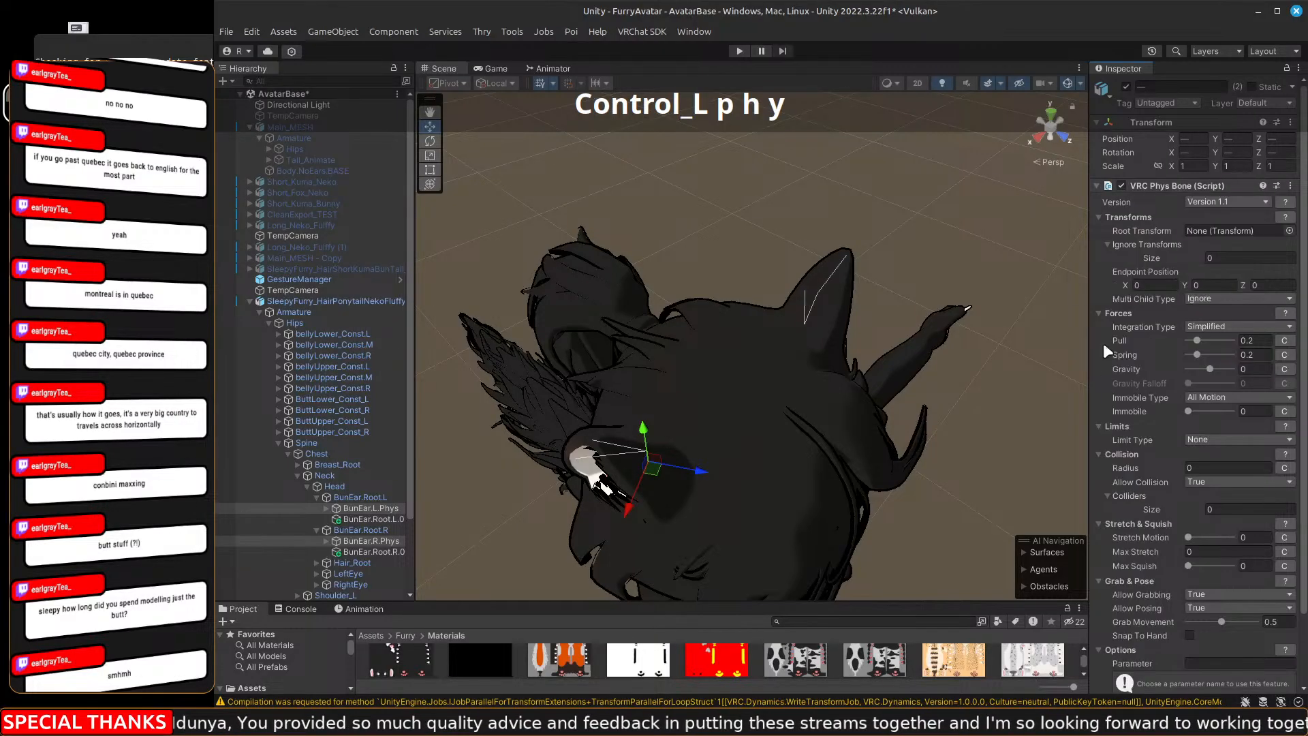
Examine the Phys Bone chains on both ears from around the side and front of the avatar's head.
right_drag(976, 447, 1030, 296)
key(w)
key(a)
key(a)
key(d)
key(d)
key(d)
key(d)
key(d)
key(d)
key(d)
key(d)
key(d)
key(d)
key(w)
key(a)
key(s)
key(a)
key(a)
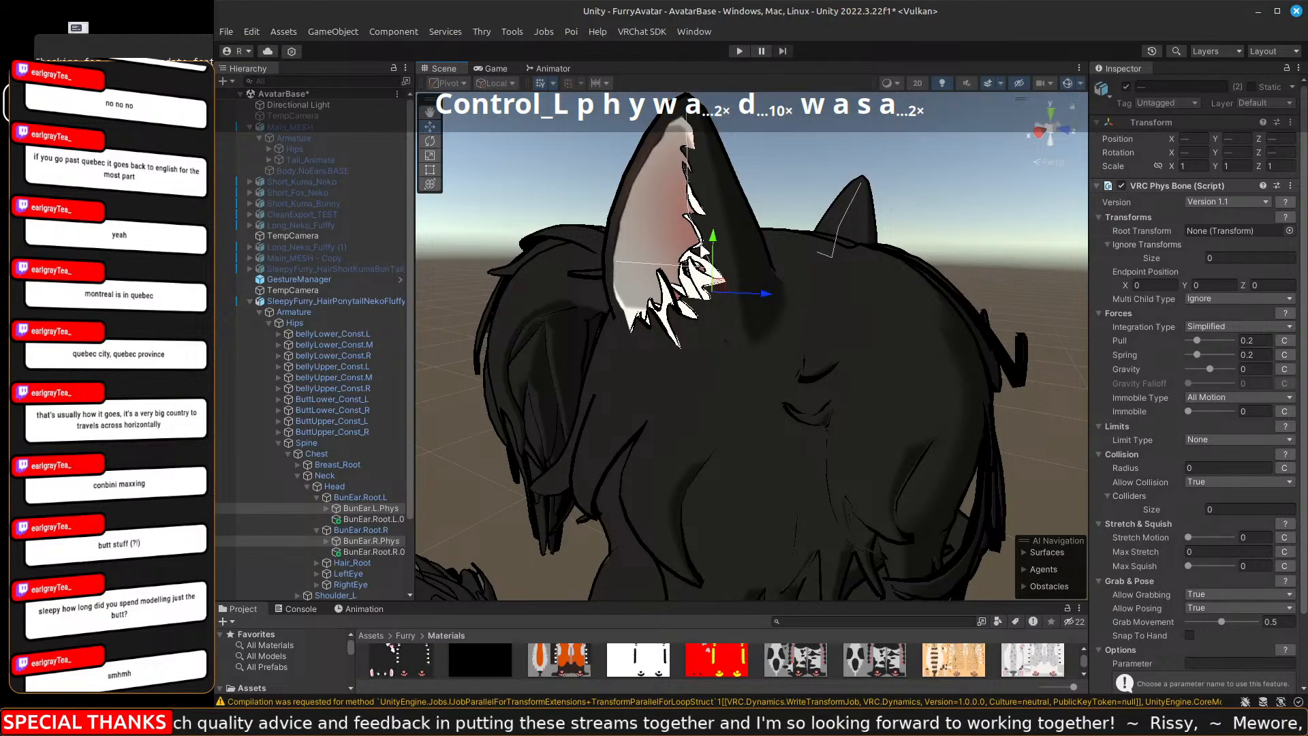
key(s)
right_drag(868, 316, 877, 312)
key(d)
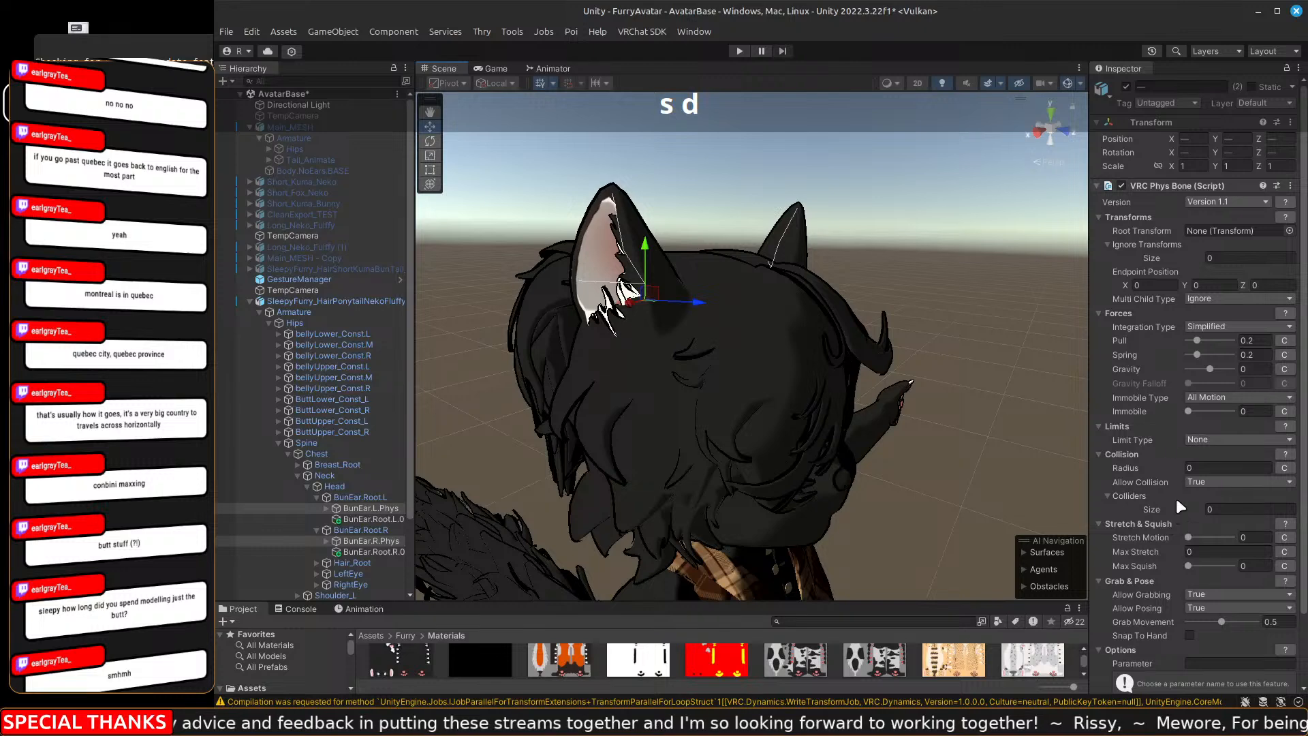
Set the collision radius of both ear Phys Bones to 0.0001.
click(1207, 468)
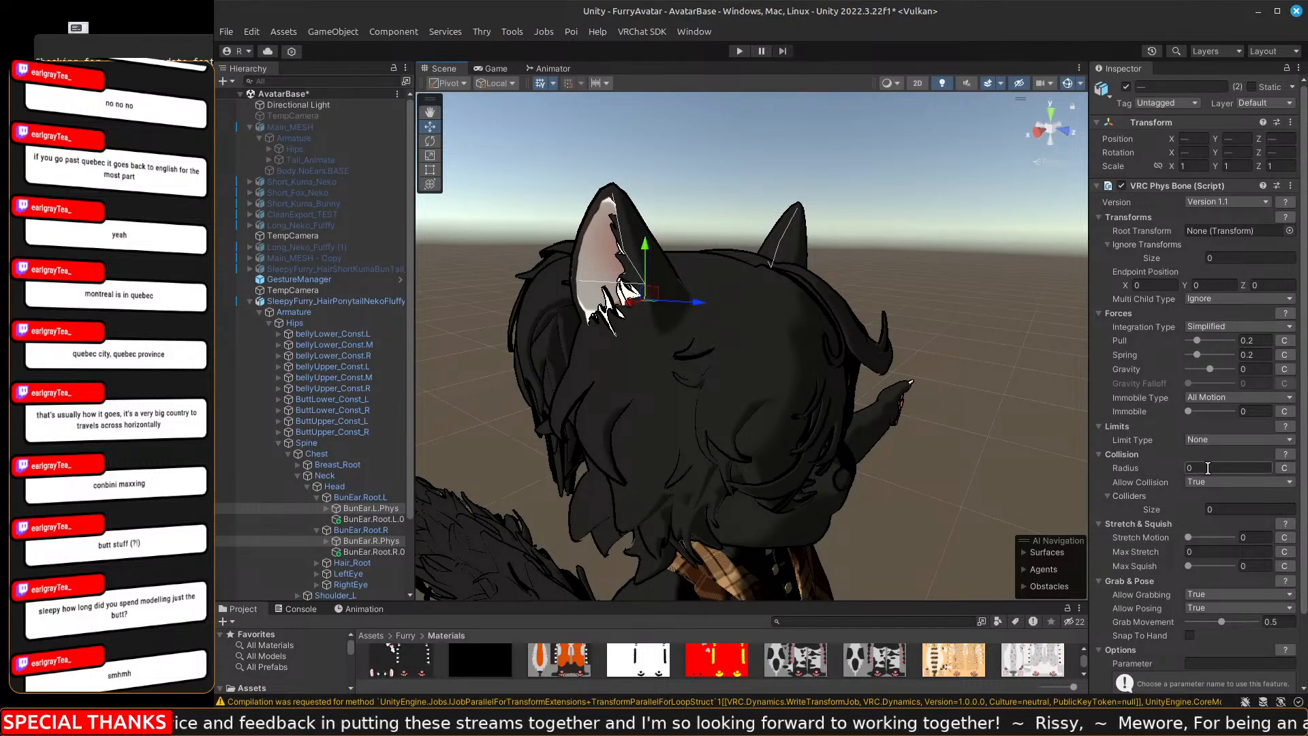
text(1)
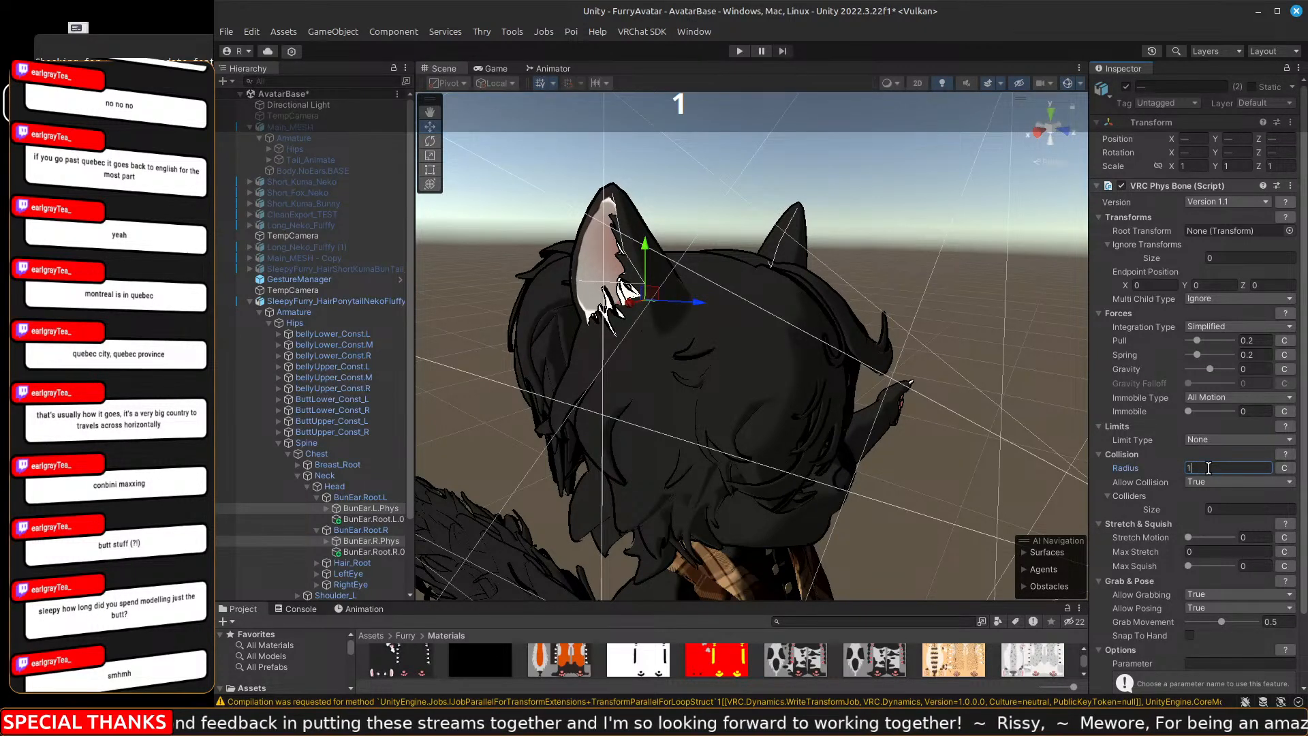
key(BackSpace)
key(BackSpace)
text(.)
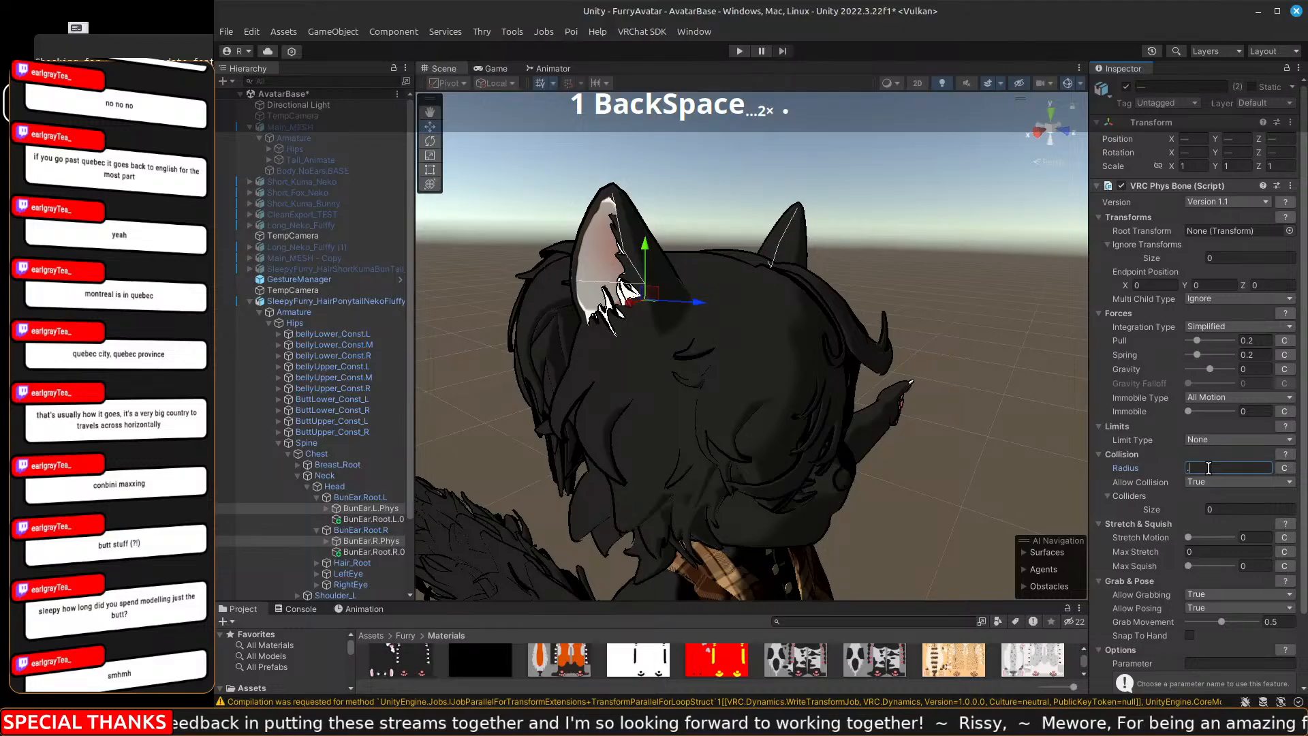
text(01)
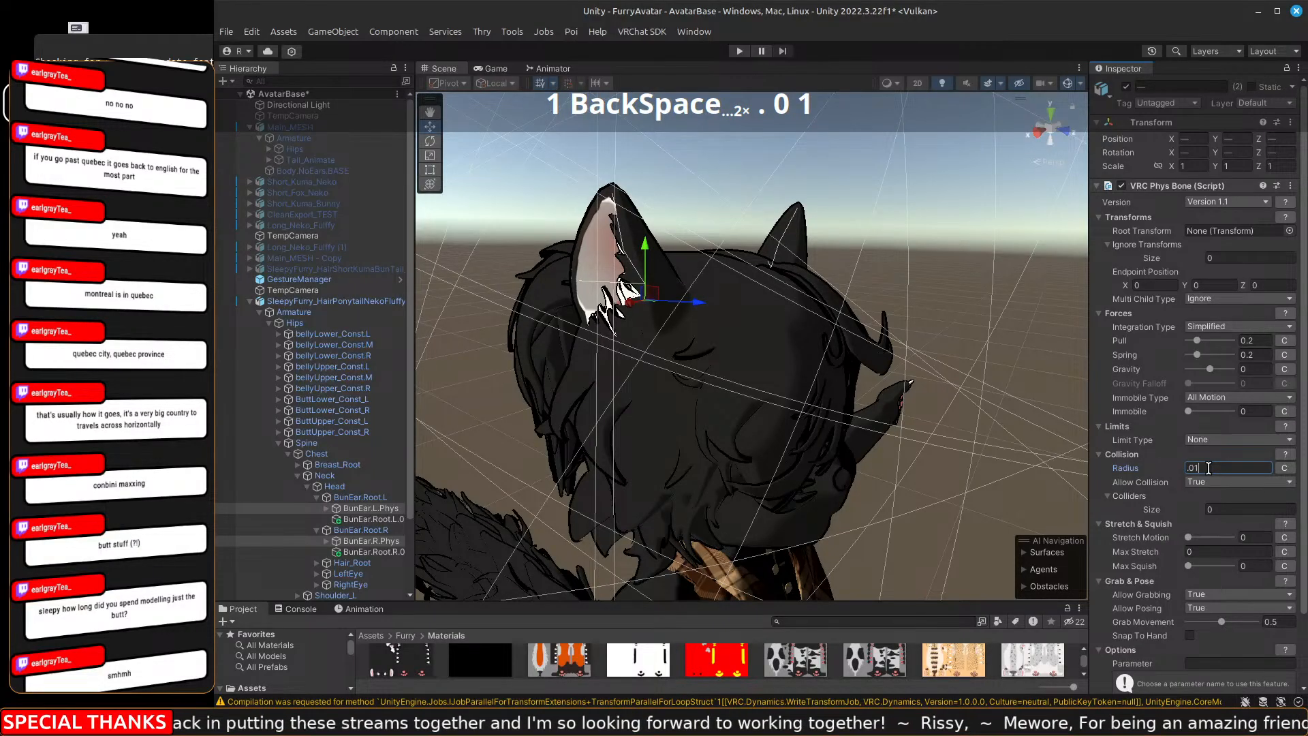
key(BackSpace)
text(01)
key(BackSpace)
text(01)
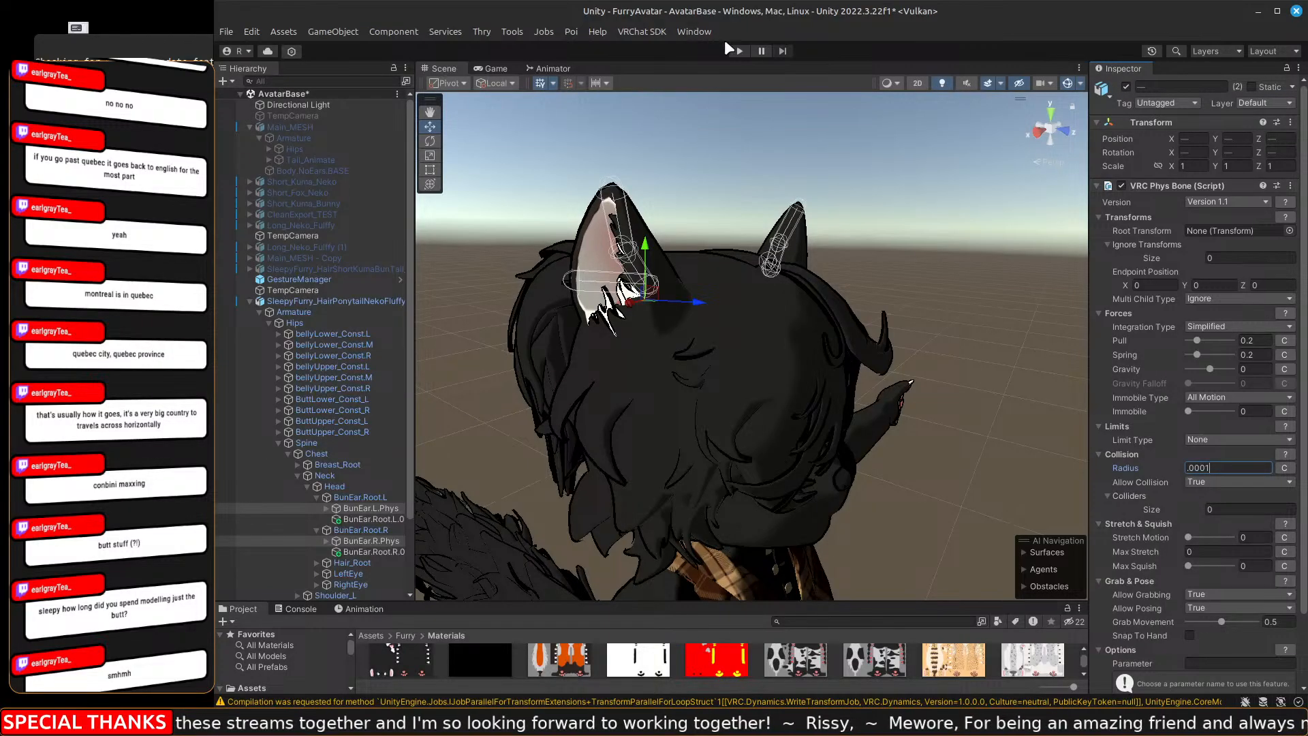
Enter play mode and show the running avatar in the Scene view.
click(738, 50)
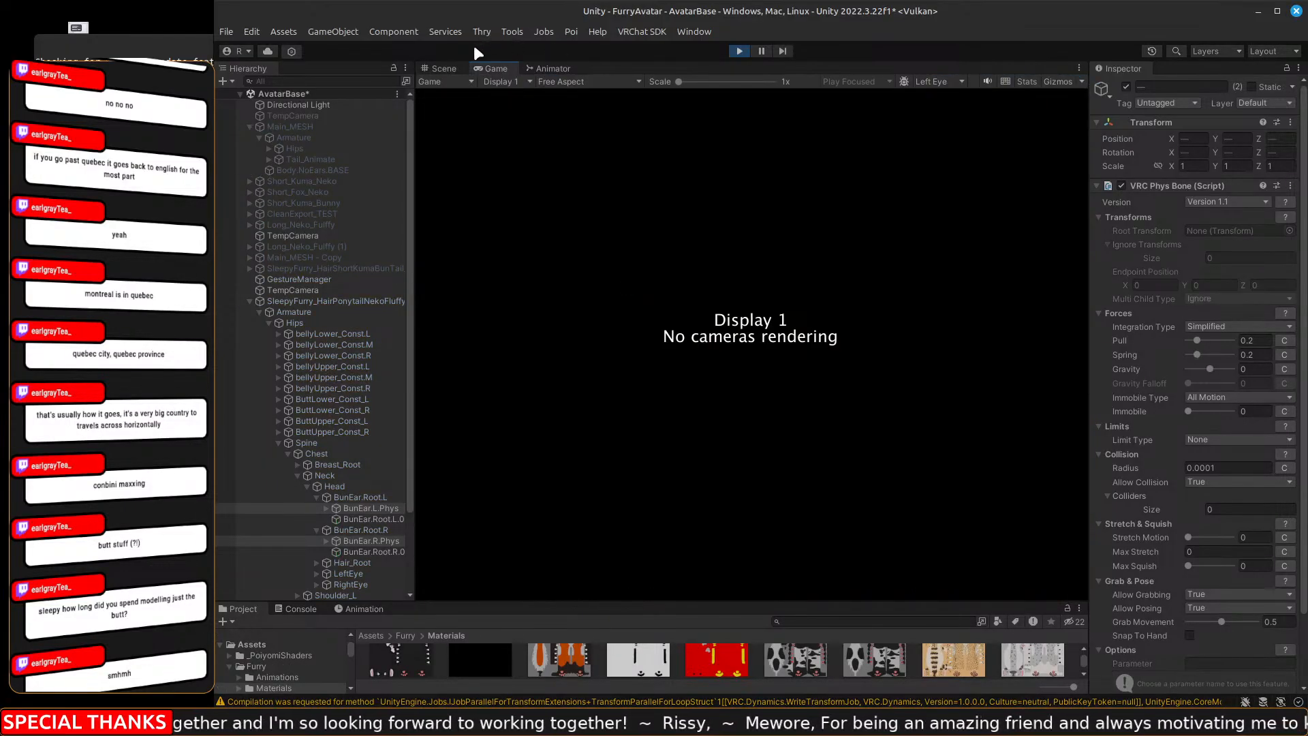
click(439, 68)
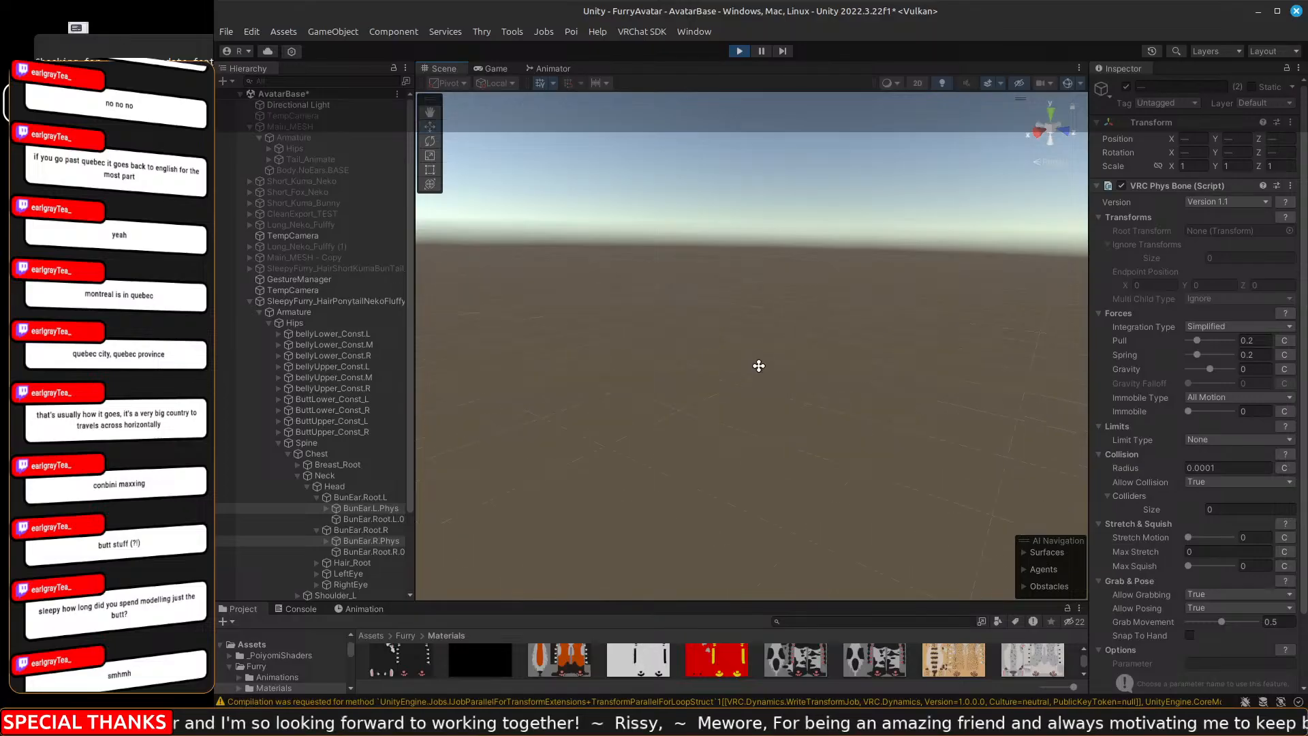
middle_drag(759, 365, 727, 367)
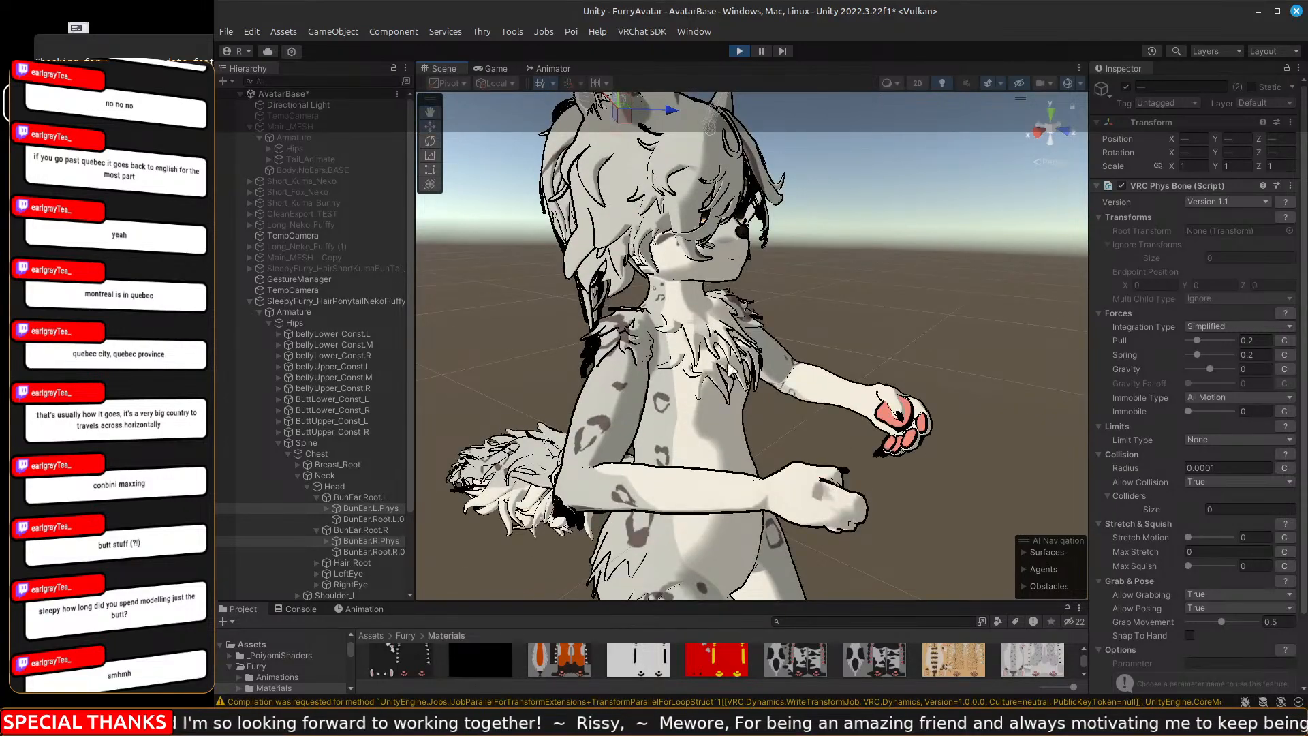
Select the SleepyFurry_HairPonytailNekoFluffy root object and move it around to test how the ears swing.
click(304, 301)
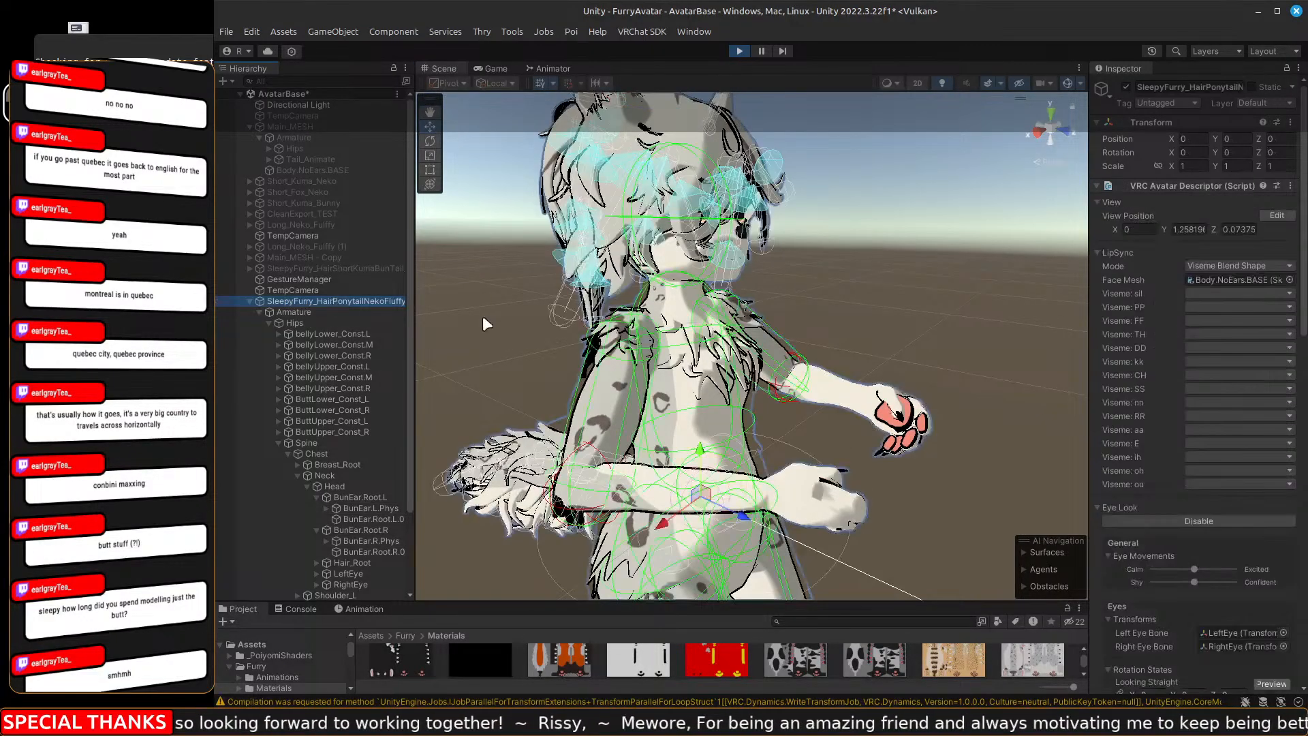
scroll(594, 377, down, 10)
scroll(595, 379, up, 3)
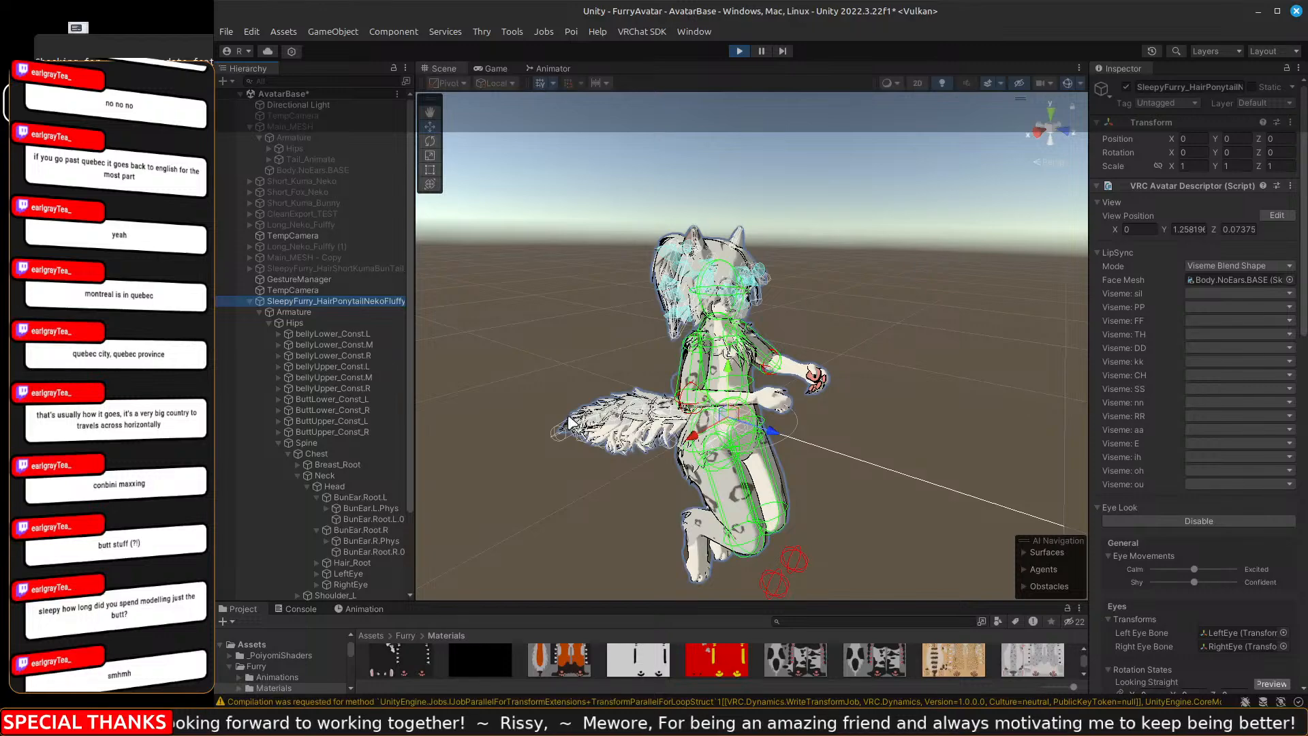
drag(691, 436, 752, 441)
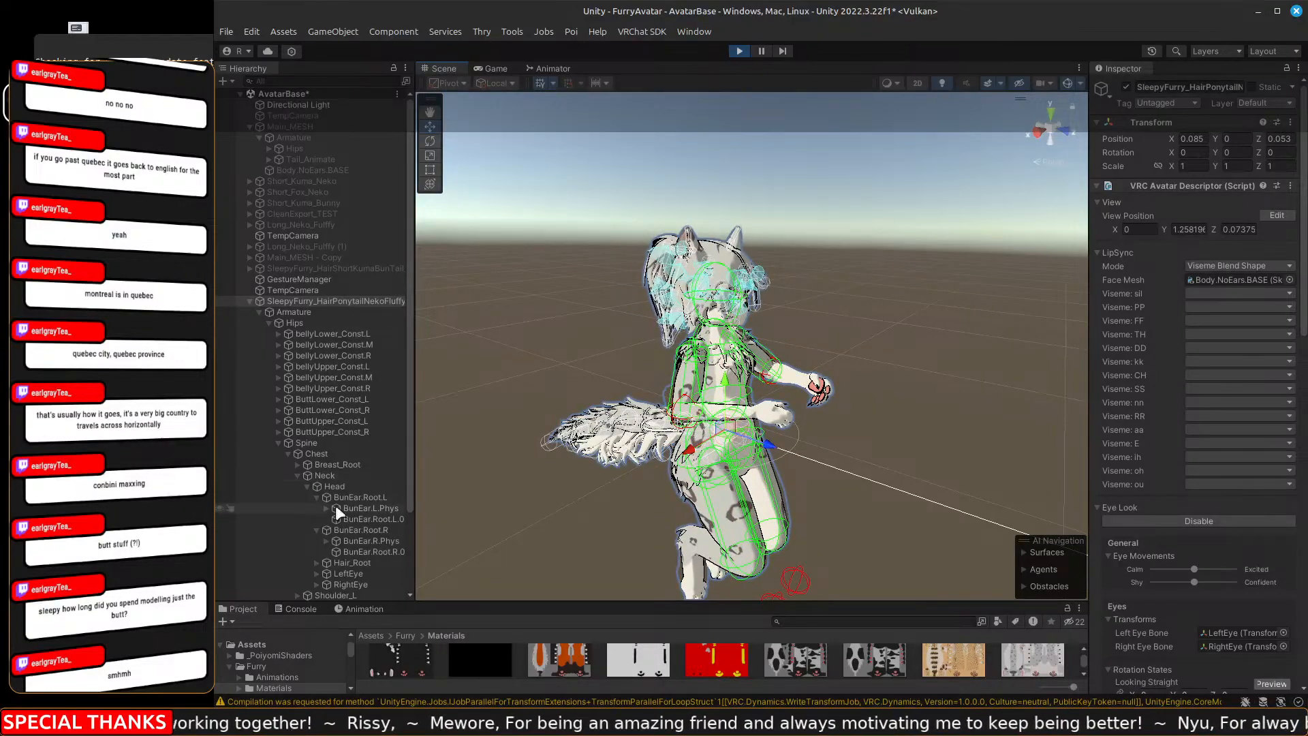
Select BunEar.L.Phys and BunEar.R.Phys together and set their Phys Bone Immobile value to 0.1.
scroll(336, 506, down, 3)
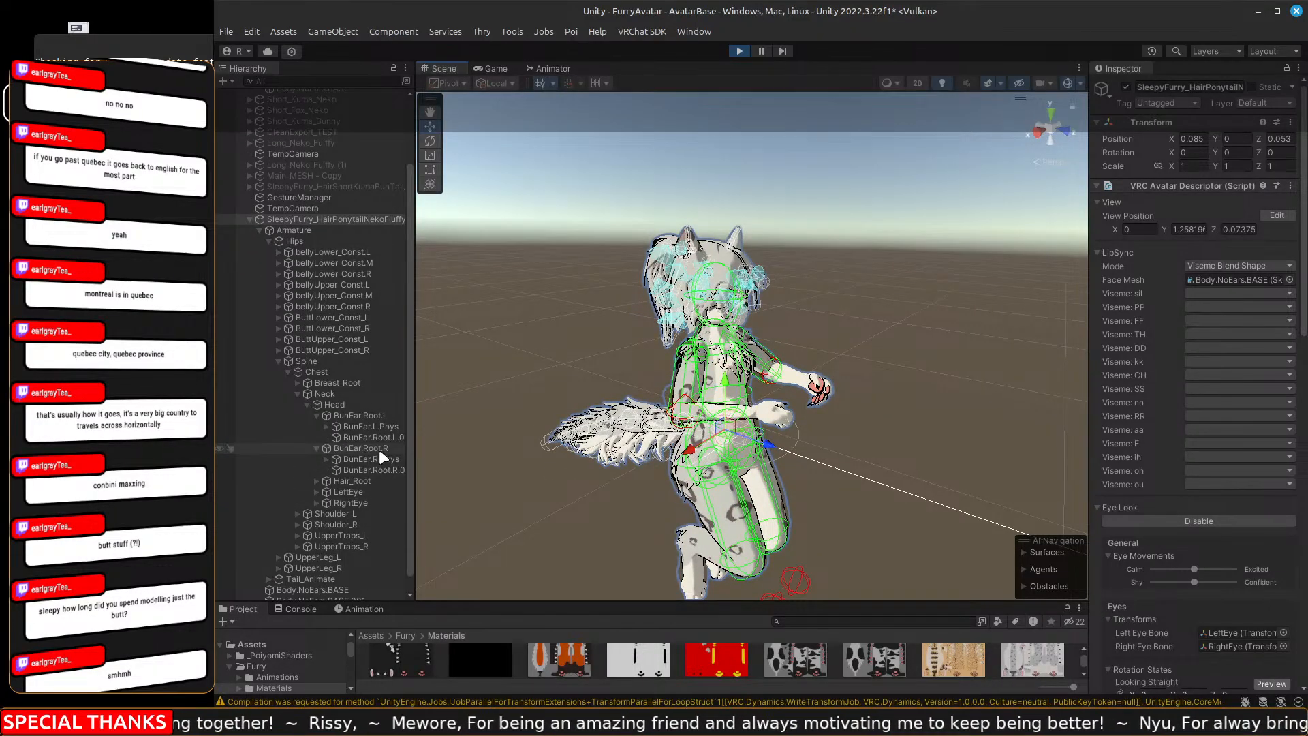
click(379, 458)
ctrl+click(385, 426)
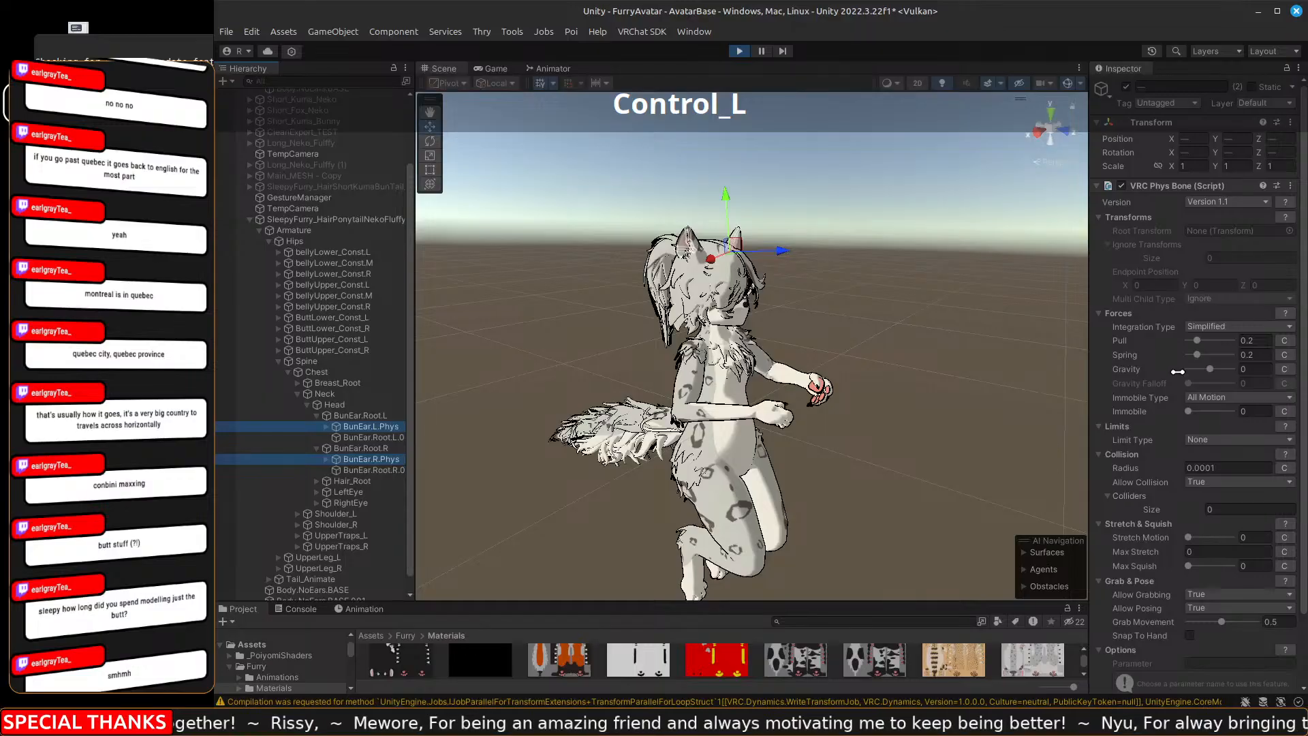
click(1251, 412)
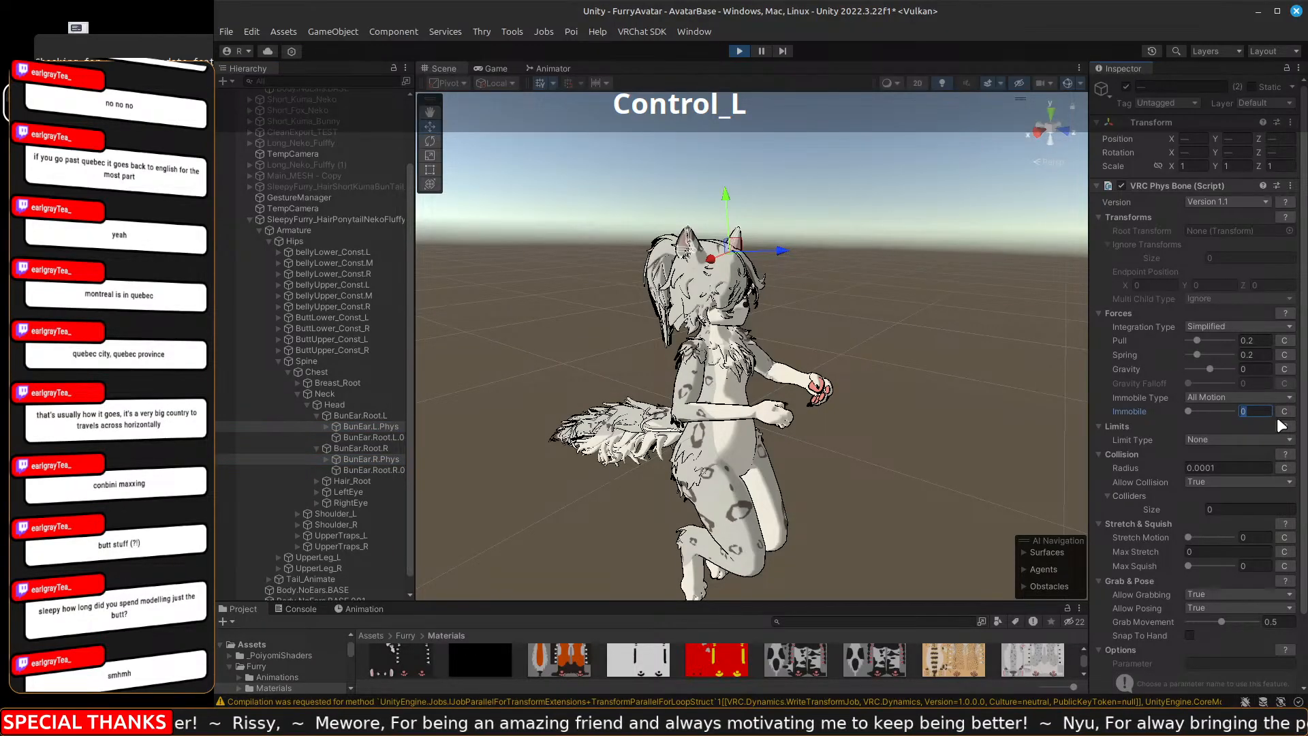
text(.1)
key(Return)
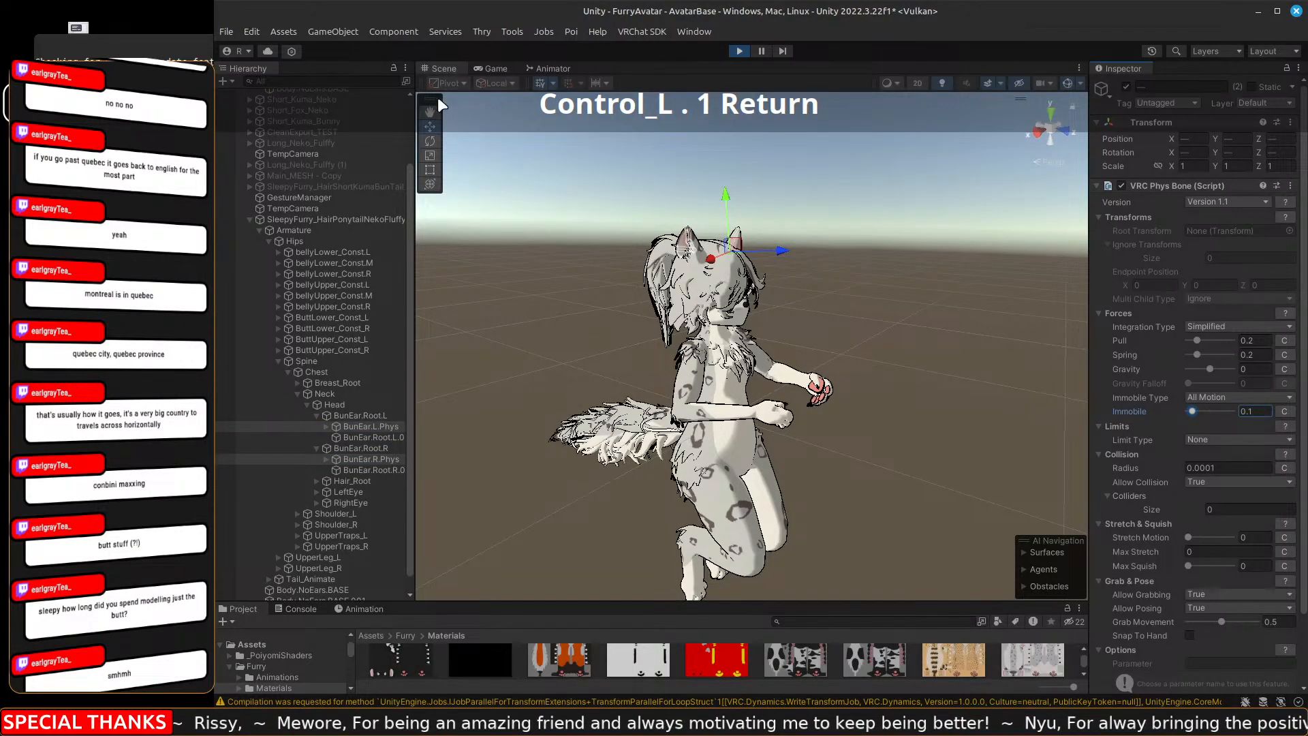
Move the avatar's root object around again to test the ear motion, and select BunEar.Root.L.
click(318, 220)
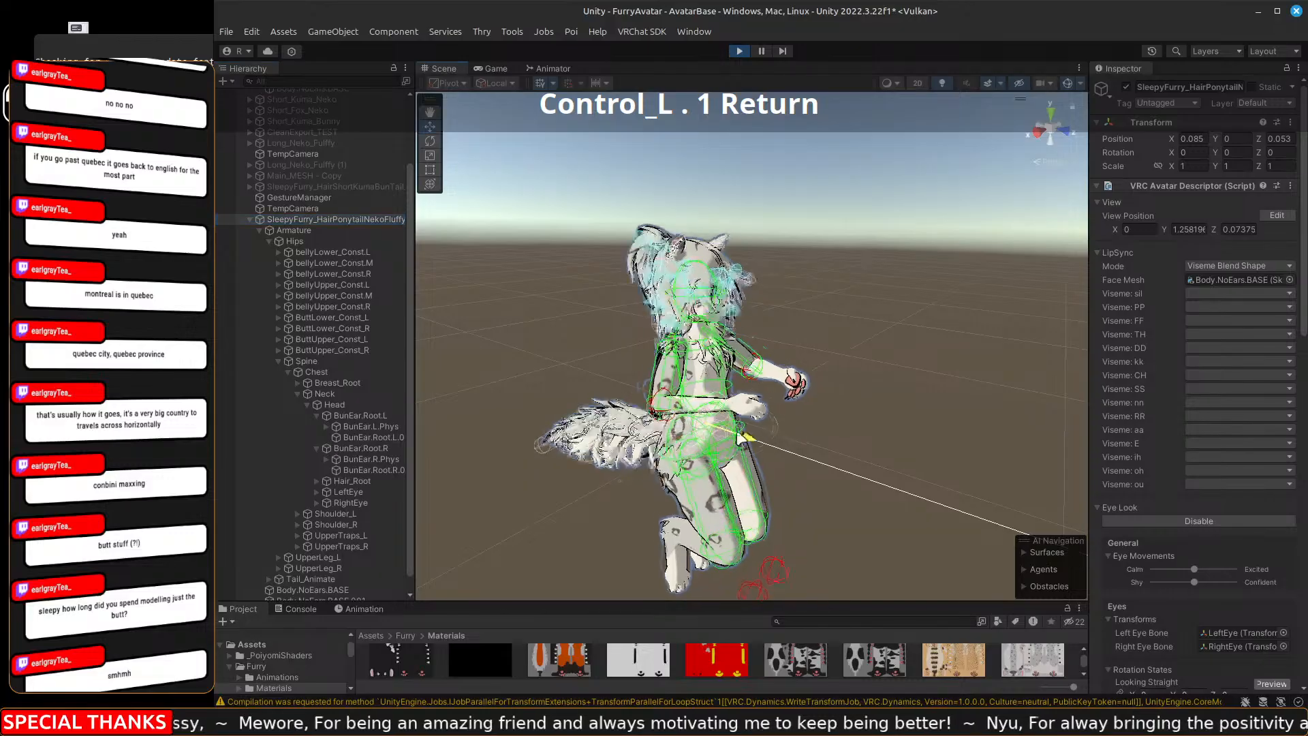
drag(743, 439, 783, 486)
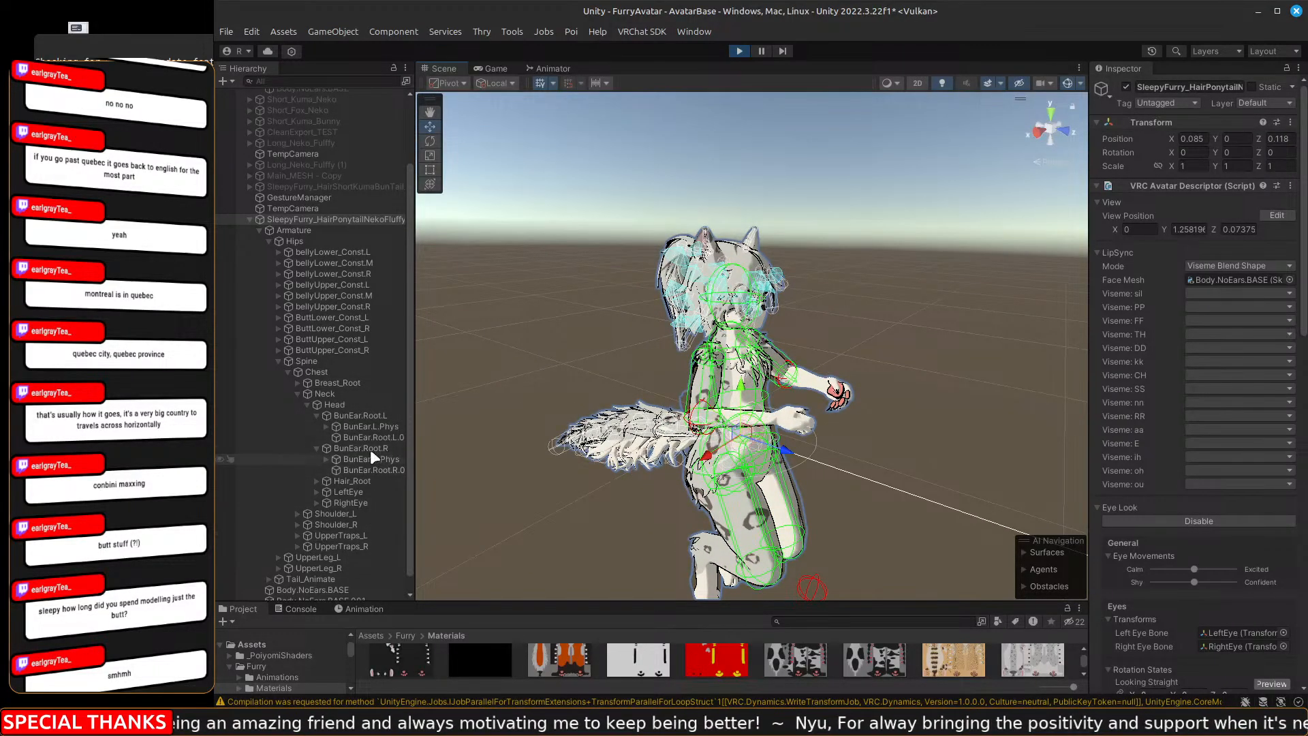
click(375, 414)
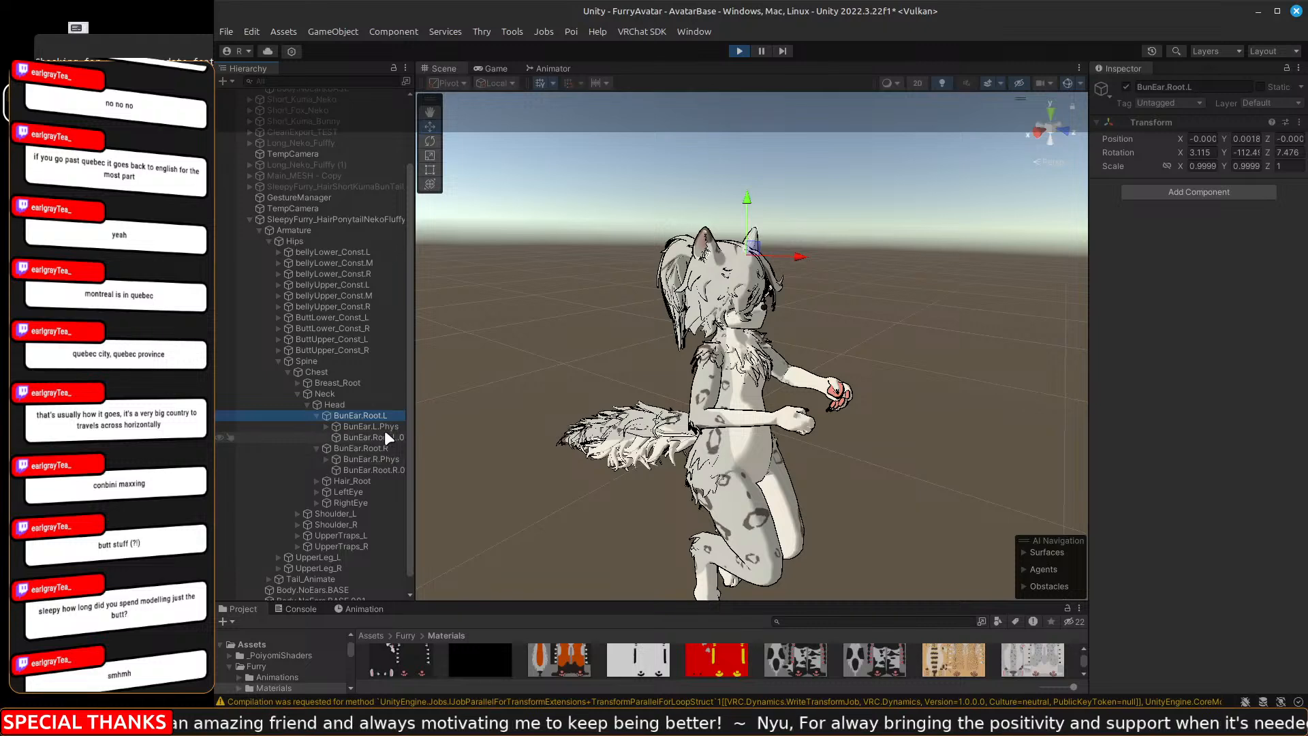
Set the Phys Bone Immobile value of BunEar.L.Phys and BunEar.R.Phys to 0.5 while play mode is running.
click(384, 427)
ctrl+click(397, 459)
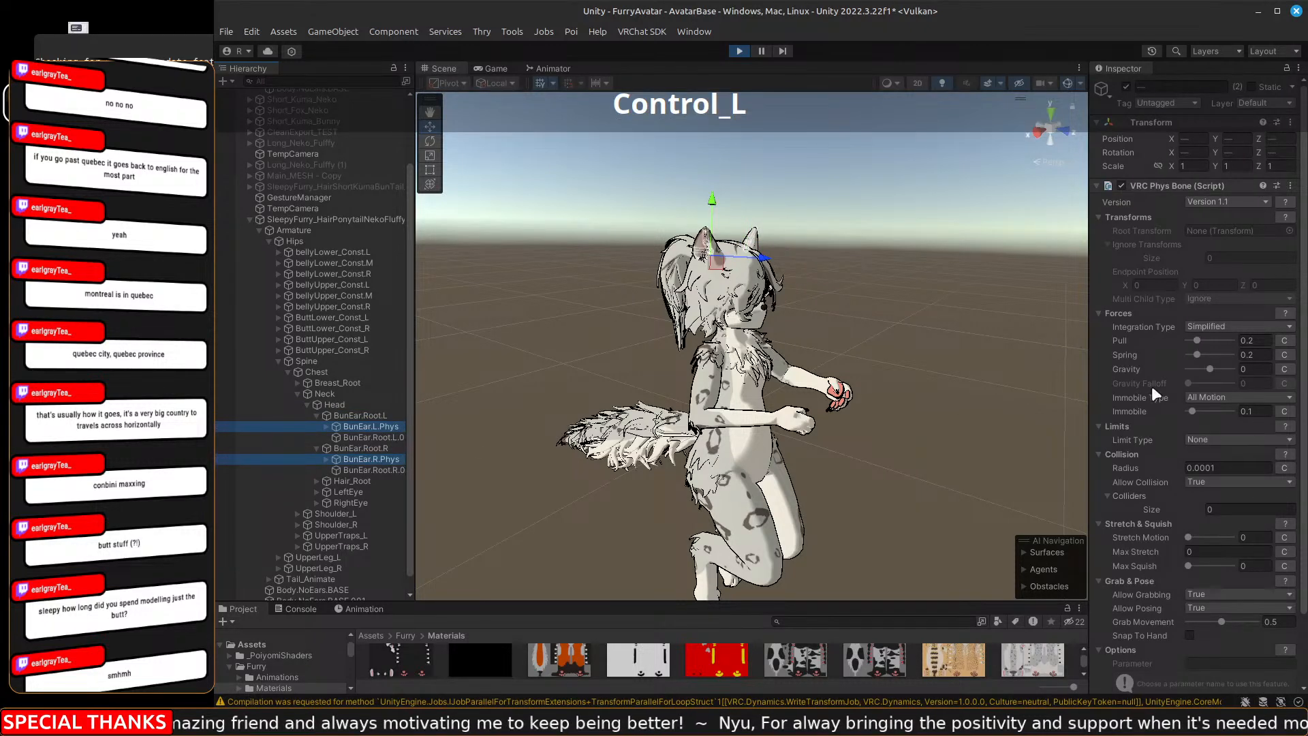
click(1260, 412)
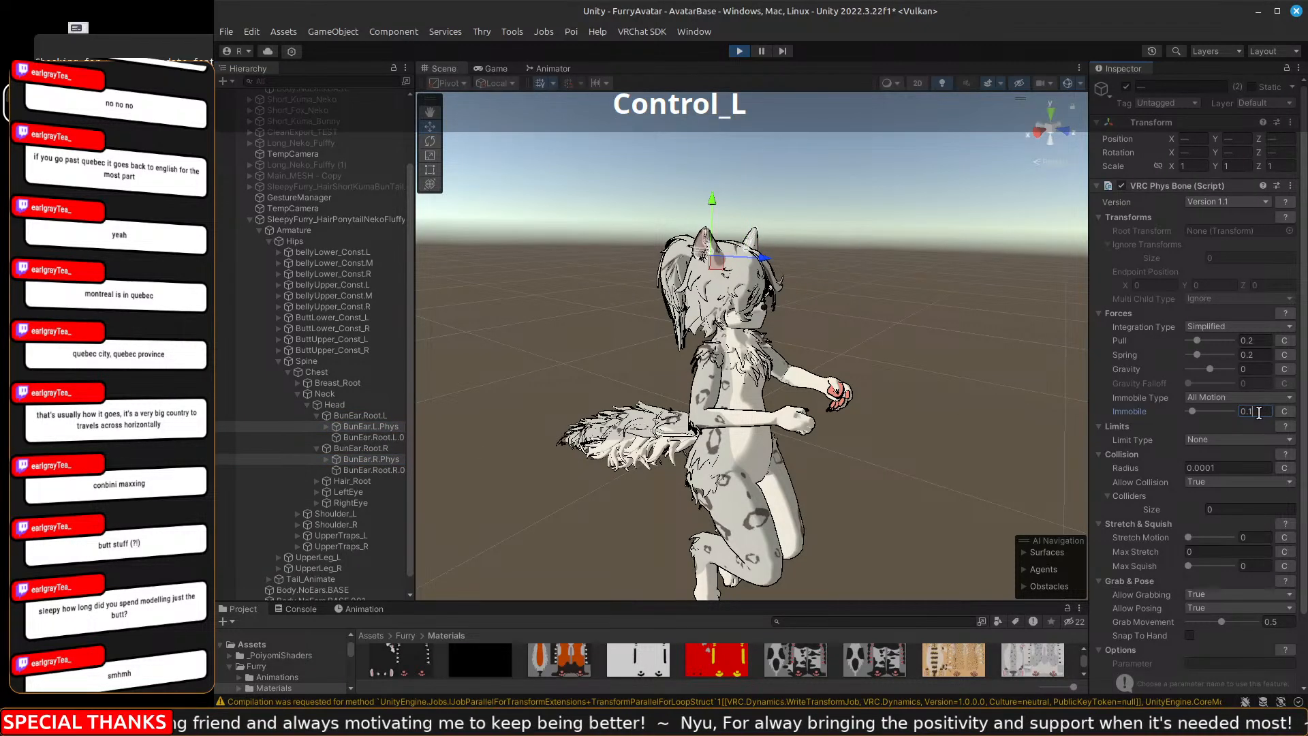
key(BackSpace)
text(65)
key(BackSpace)
key(BackSpace)
text(5)
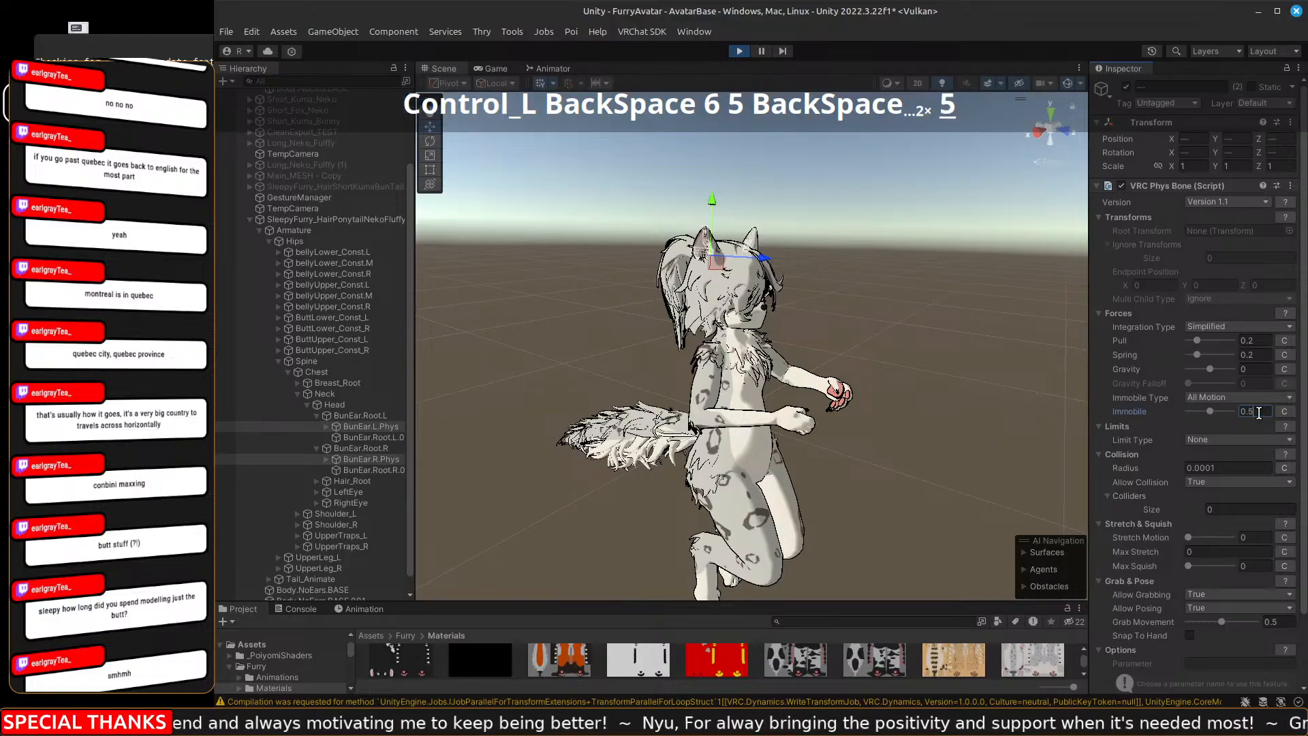
key(Return)
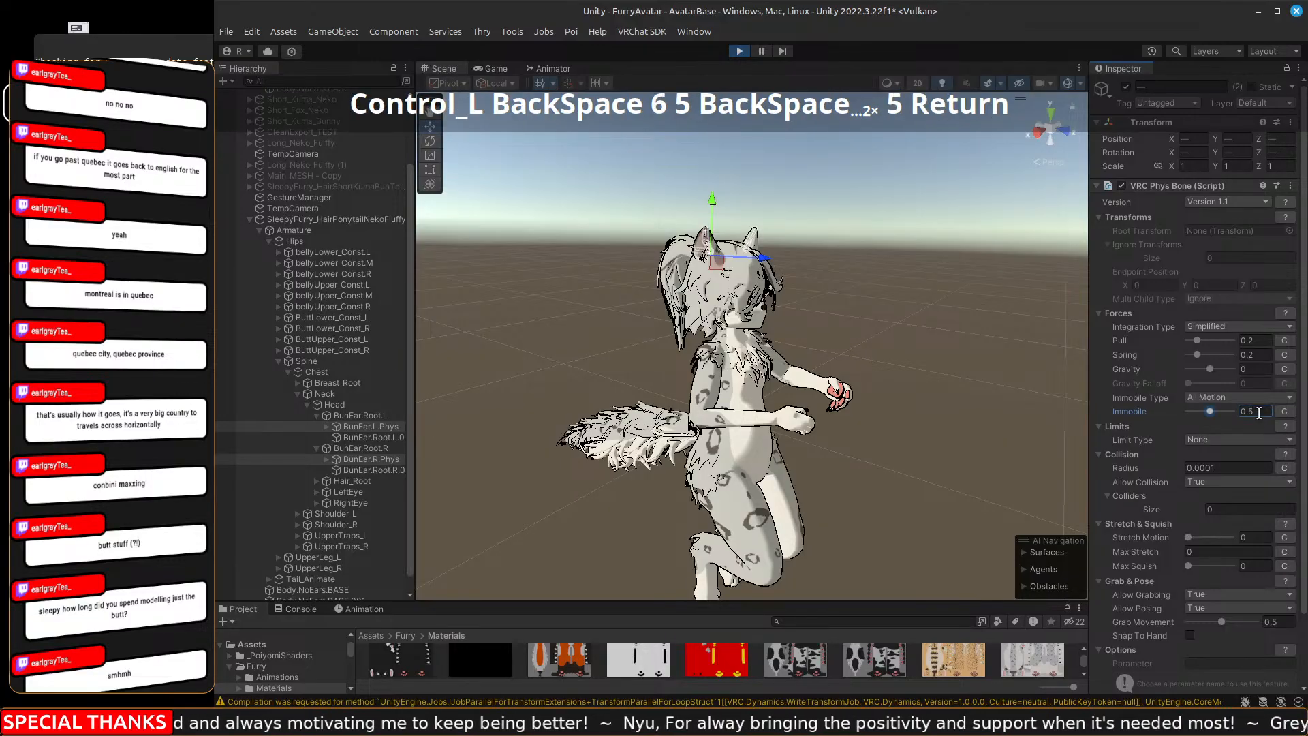
Select the SleepyFurry_HairPonytailNekoFluffy root object and move it along different axes to test the ear swing from several viewpoints.
click(337, 218)
drag(787, 458, 692, 445)
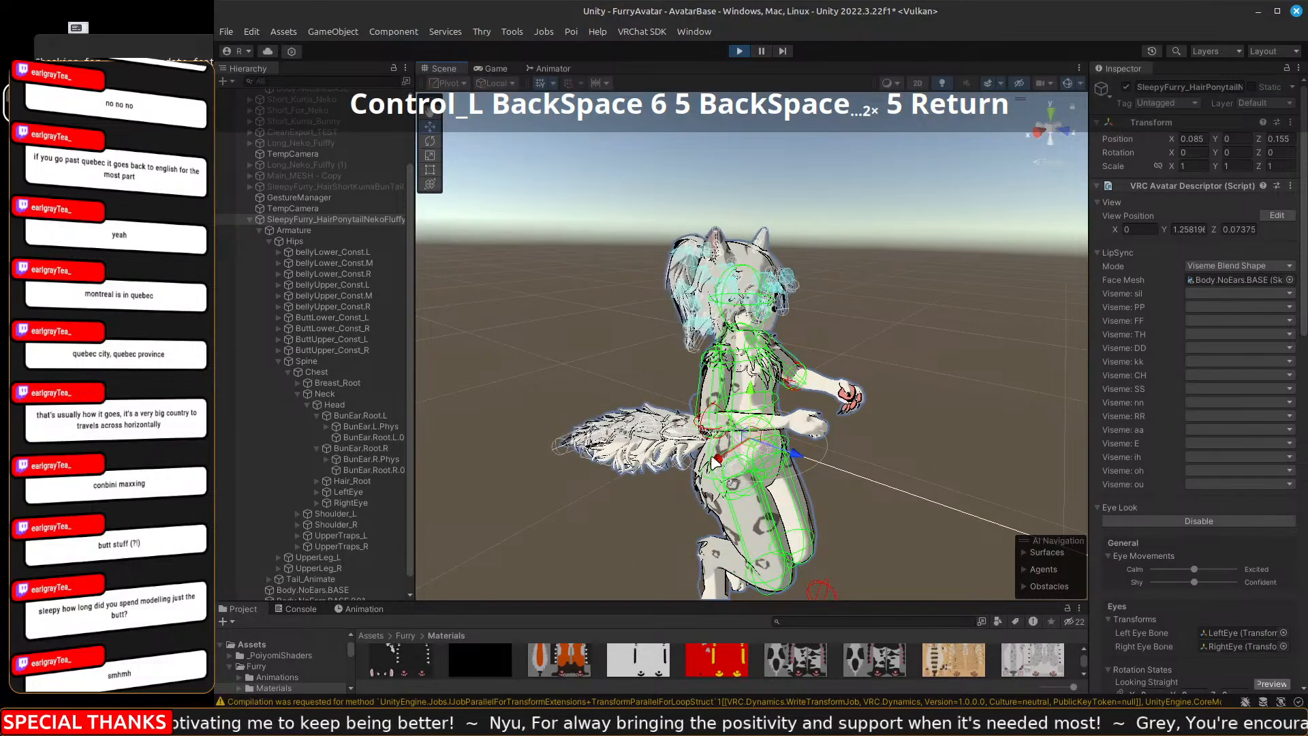
mouse_move(731, 451)
mouse_down()
mouse_move(666, 490)
mouse_move(734, 469)
mouse_up()
key(a)
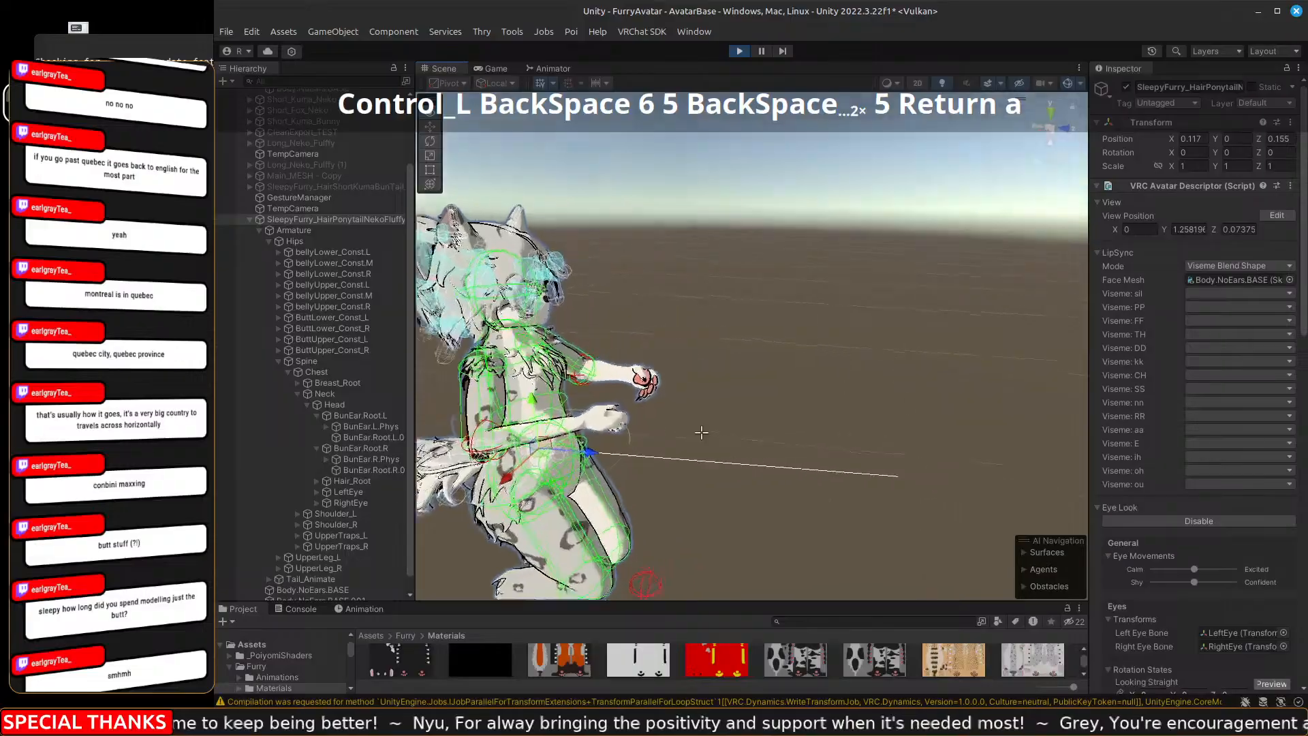
key(w)
key(w)
right_drag(702, 419, 808, 507)
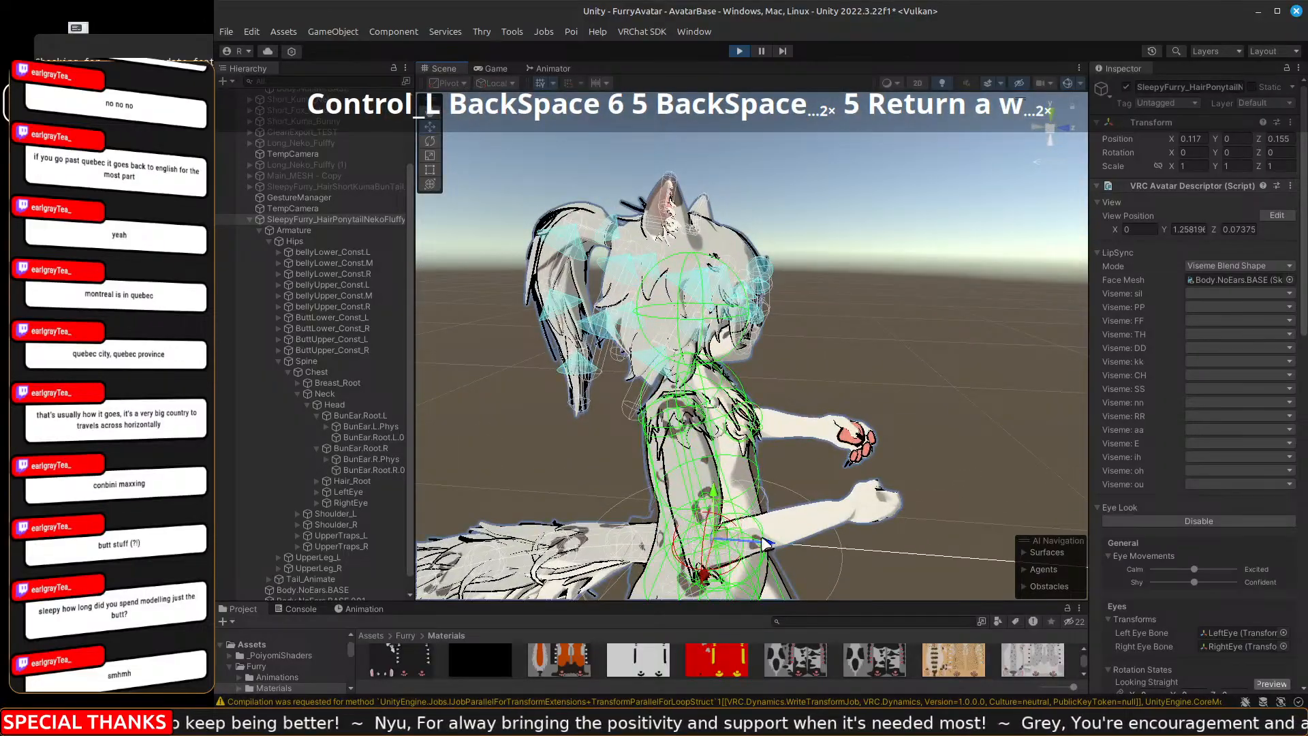
drag(767, 542, 842, 488)
key(d)
right_drag(842, 487, 763, 543)
key(s)
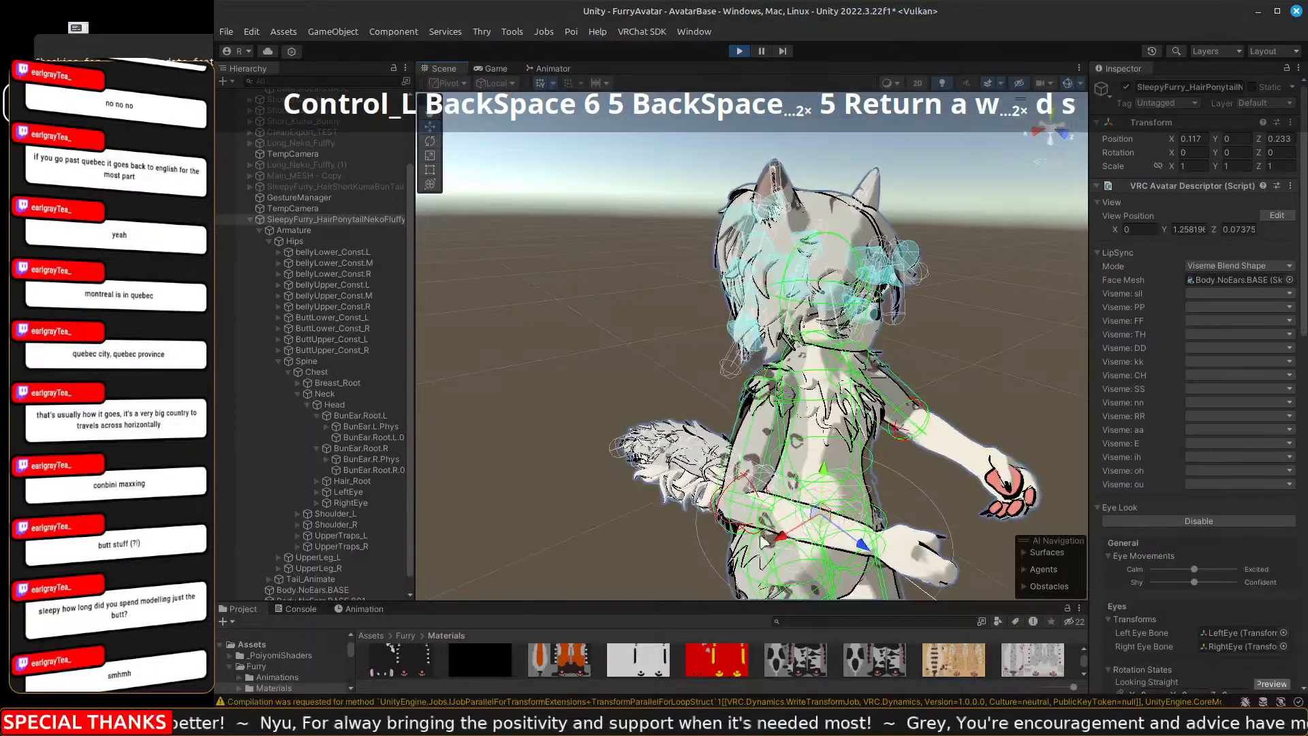
mouse_move(782, 535)
mouse_down()
mouse_move(735, 567)
mouse_move(835, 506)
mouse_move(792, 529)
mouse_up()
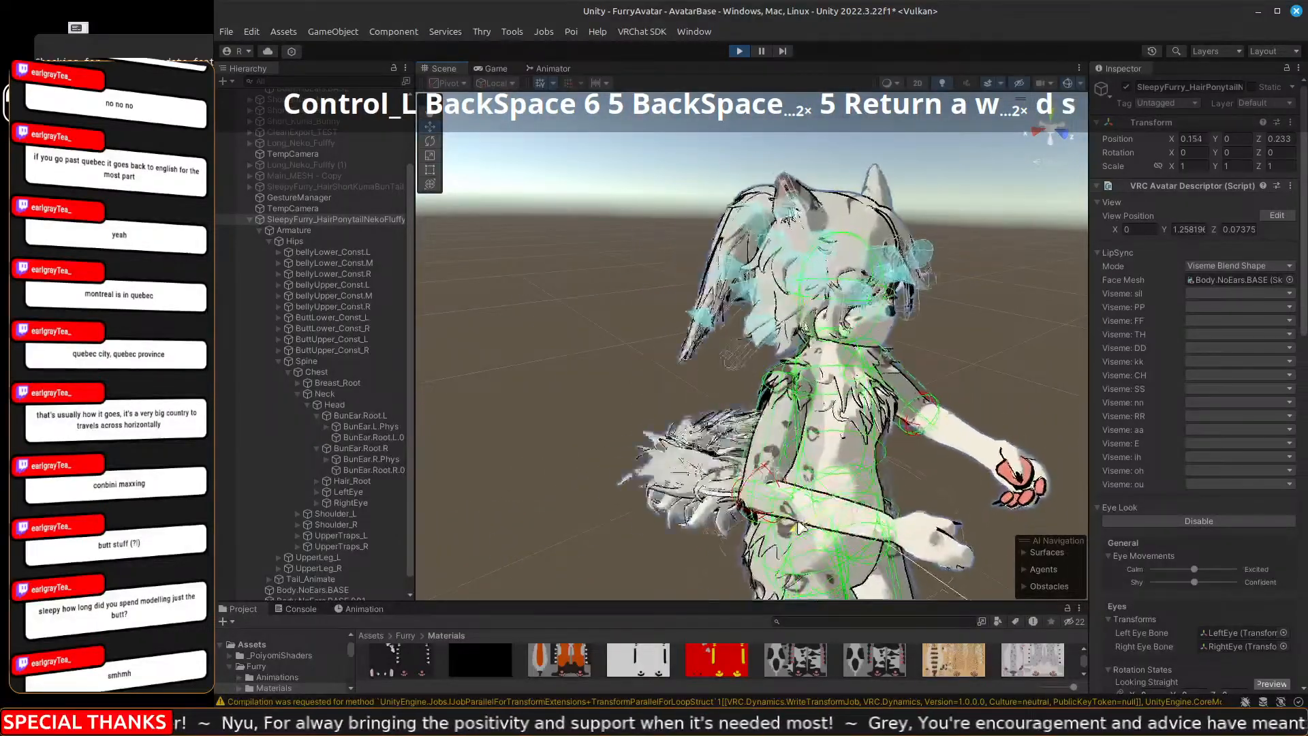
Select GestureManager, view the avatar's head up close, and open the Expressions in its radial menu.
click(310, 197)
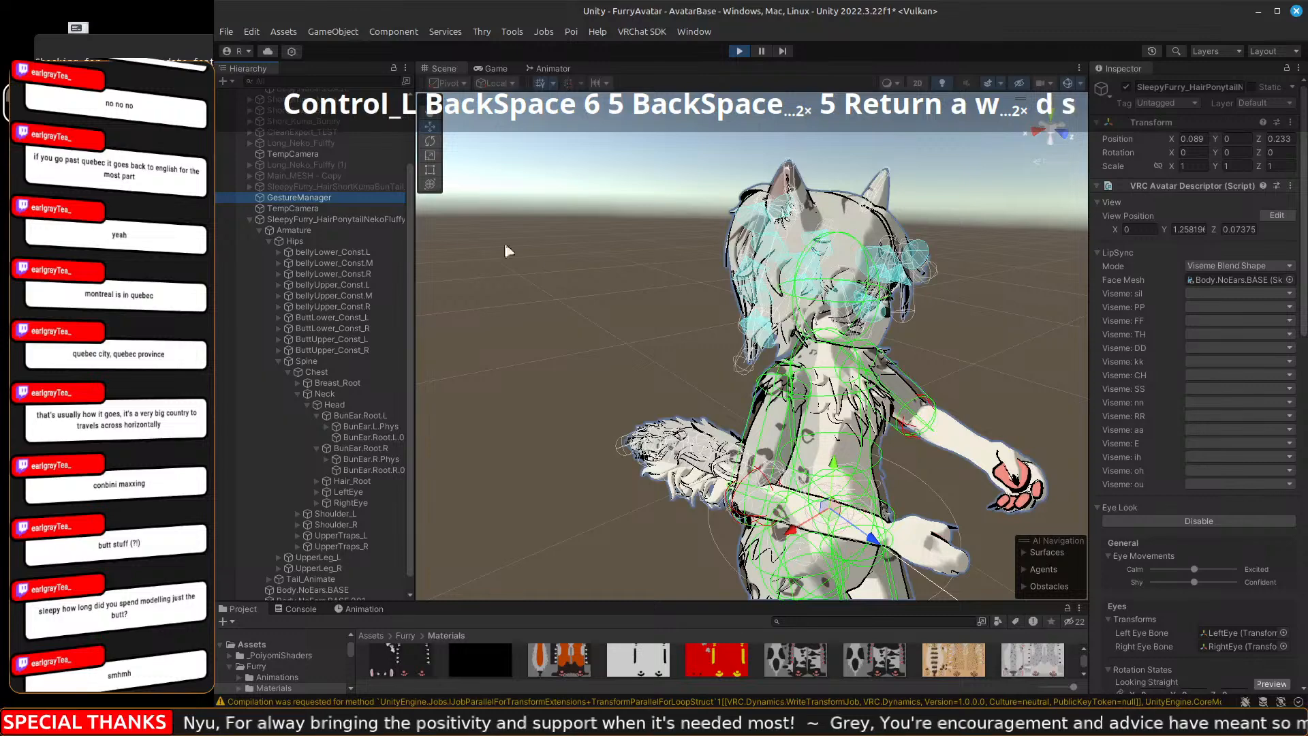
key(w)
right_drag(614, 337, 657, 368)
key(s)
key(s)
key(s)
key(s)
click(1175, 446)
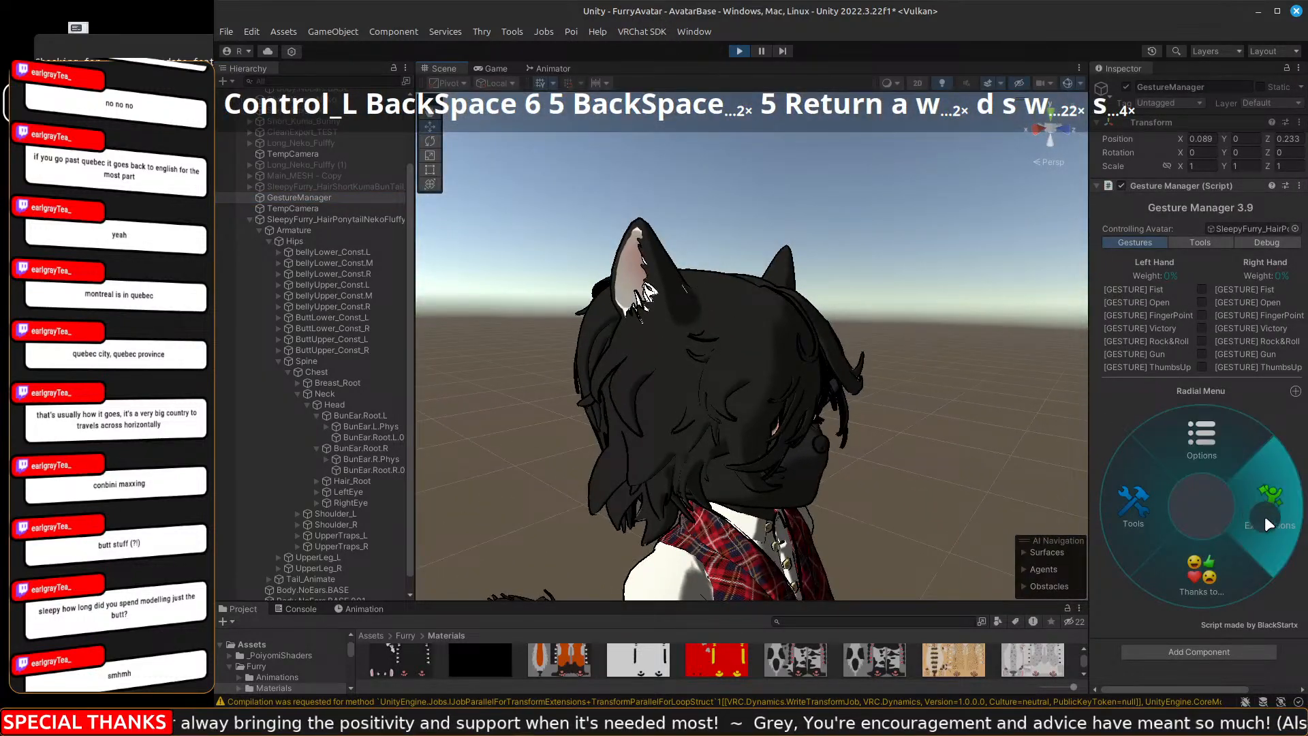
click(1255, 525)
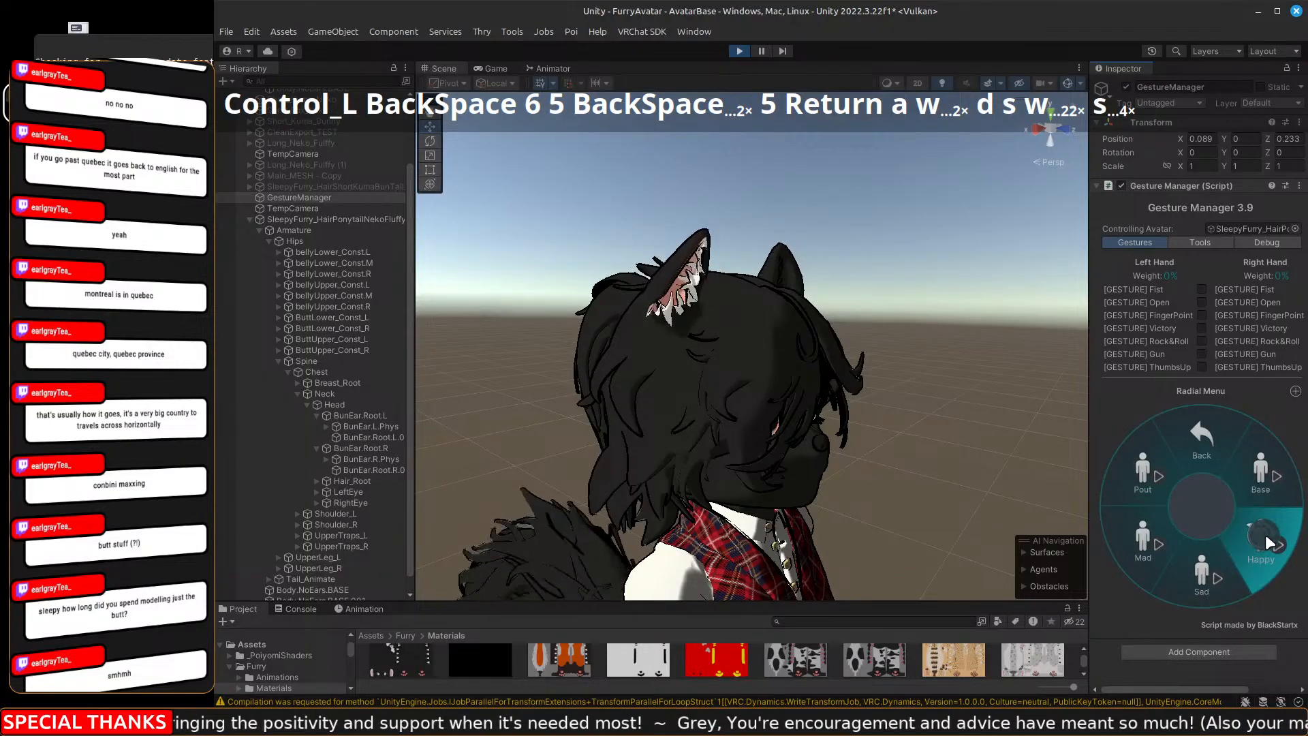
Switch the avatar between the Sad, Mad, Base and Happy expressions to check how the ears pose.
click(1214, 573)
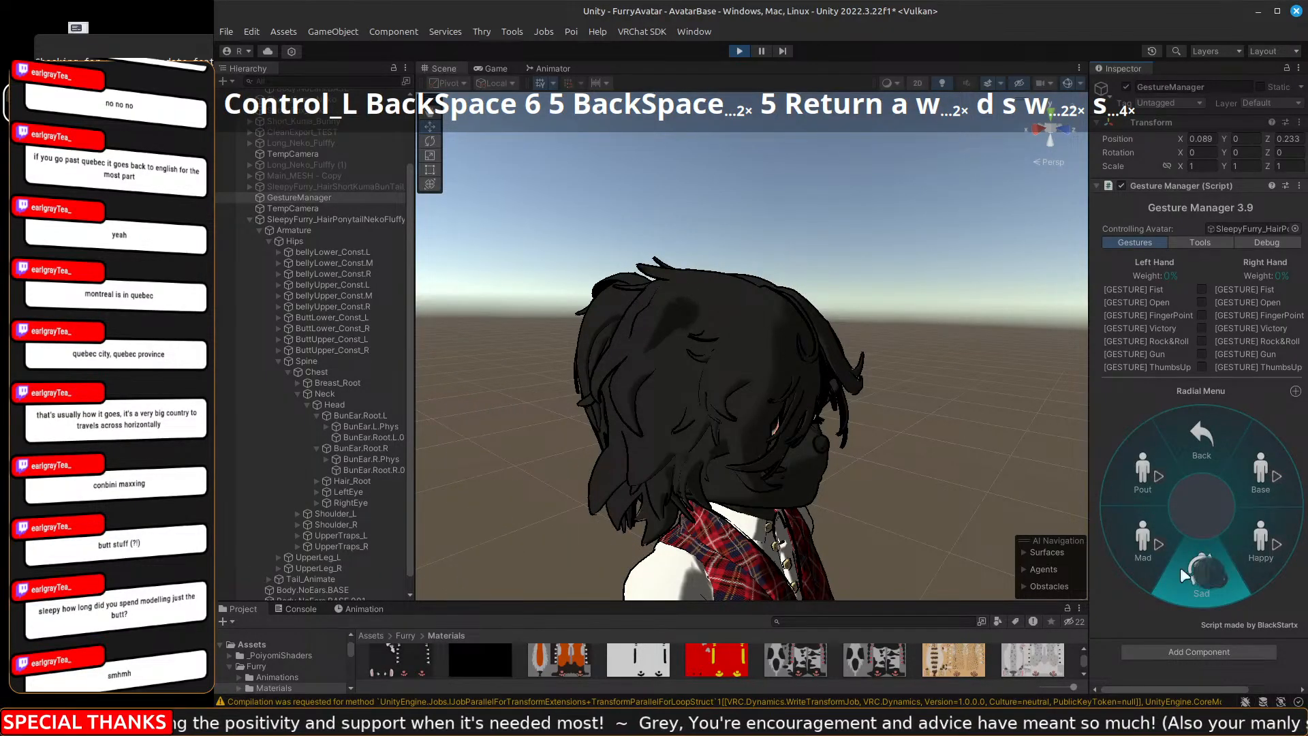
click(1146, 558)
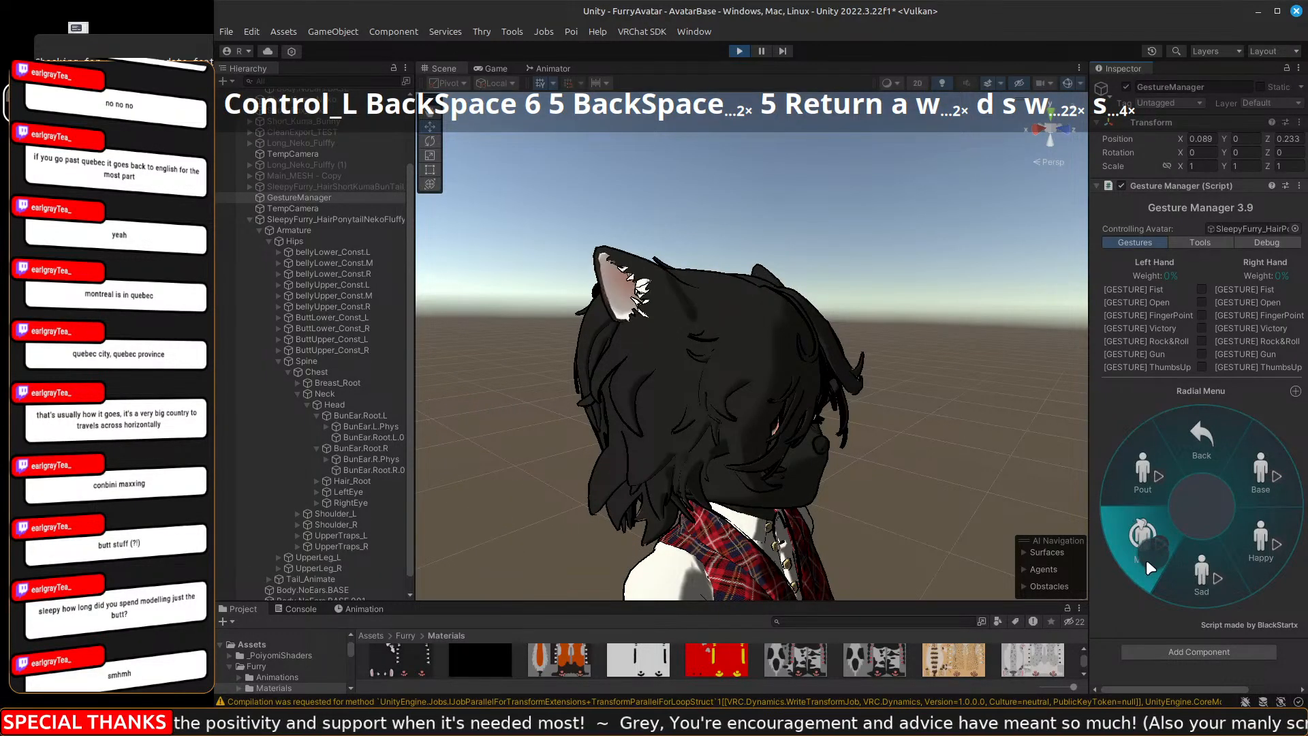
click(1263, 468)
click(1263, 515)
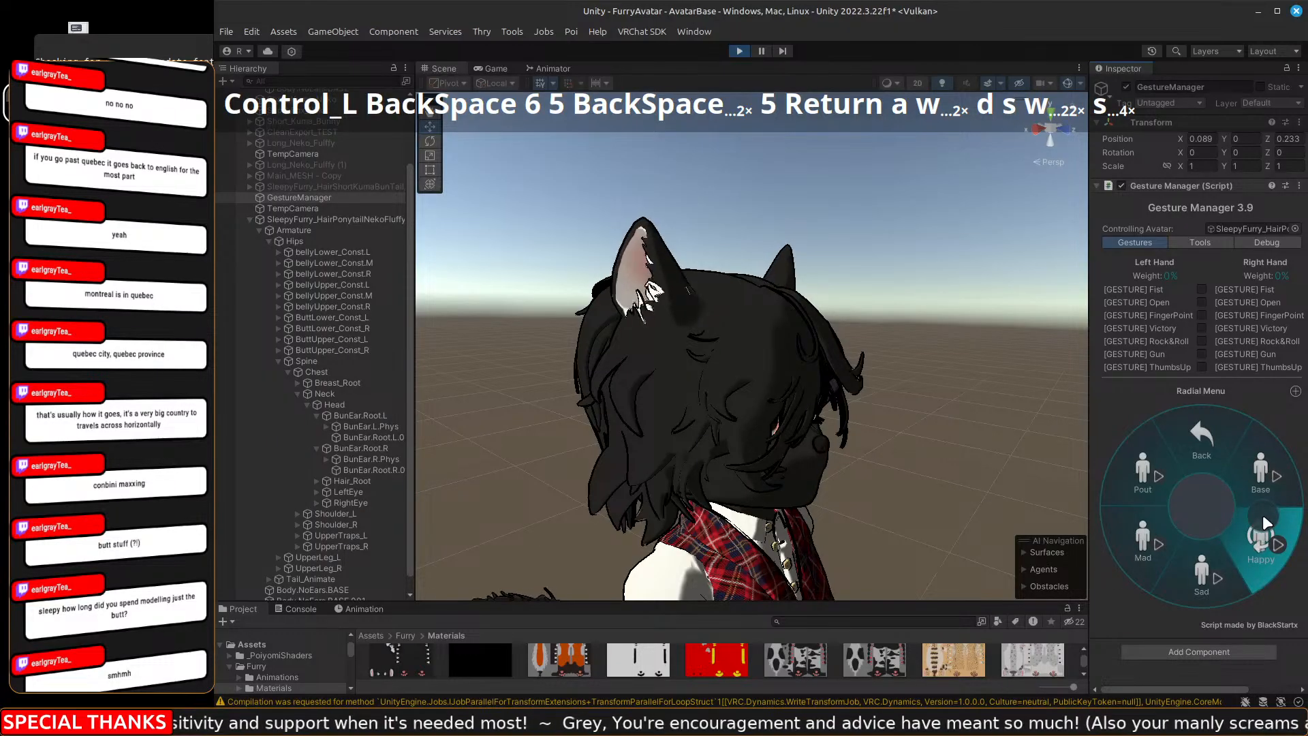
click(1216, 556)
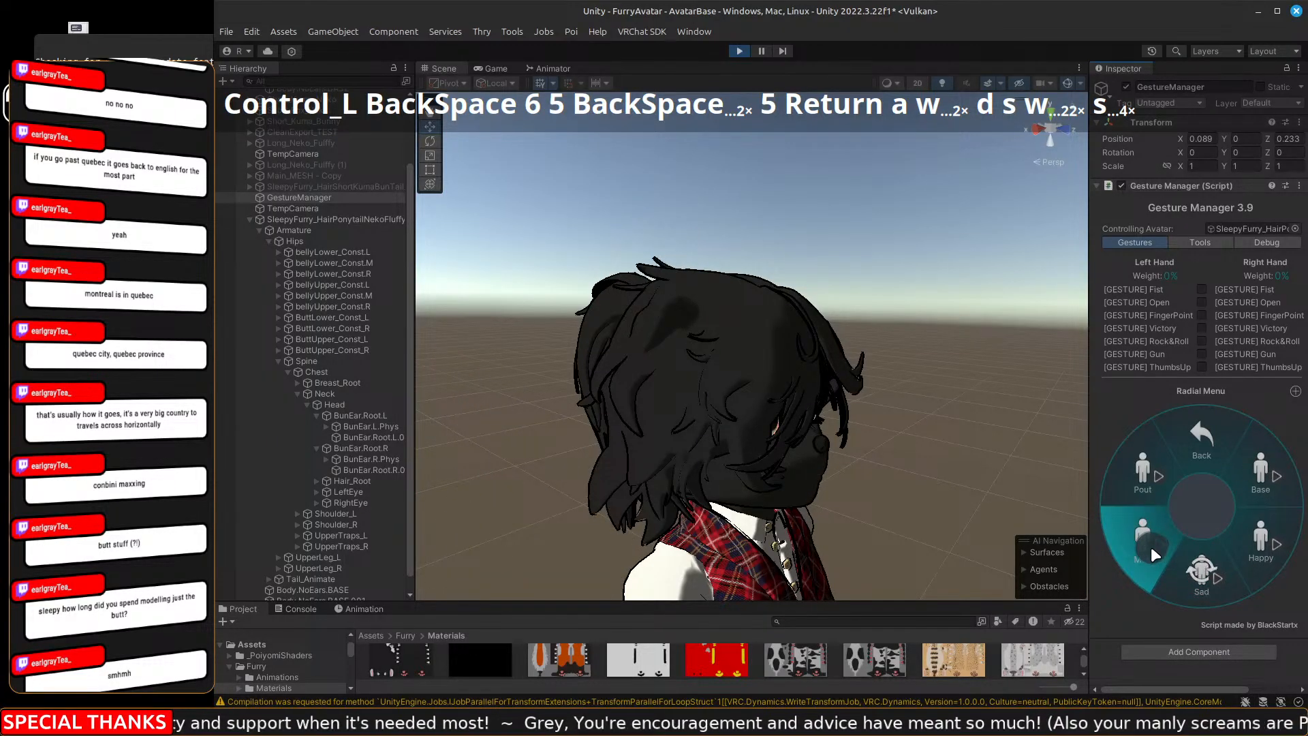
click(1150, 547)
click(1252, 477)
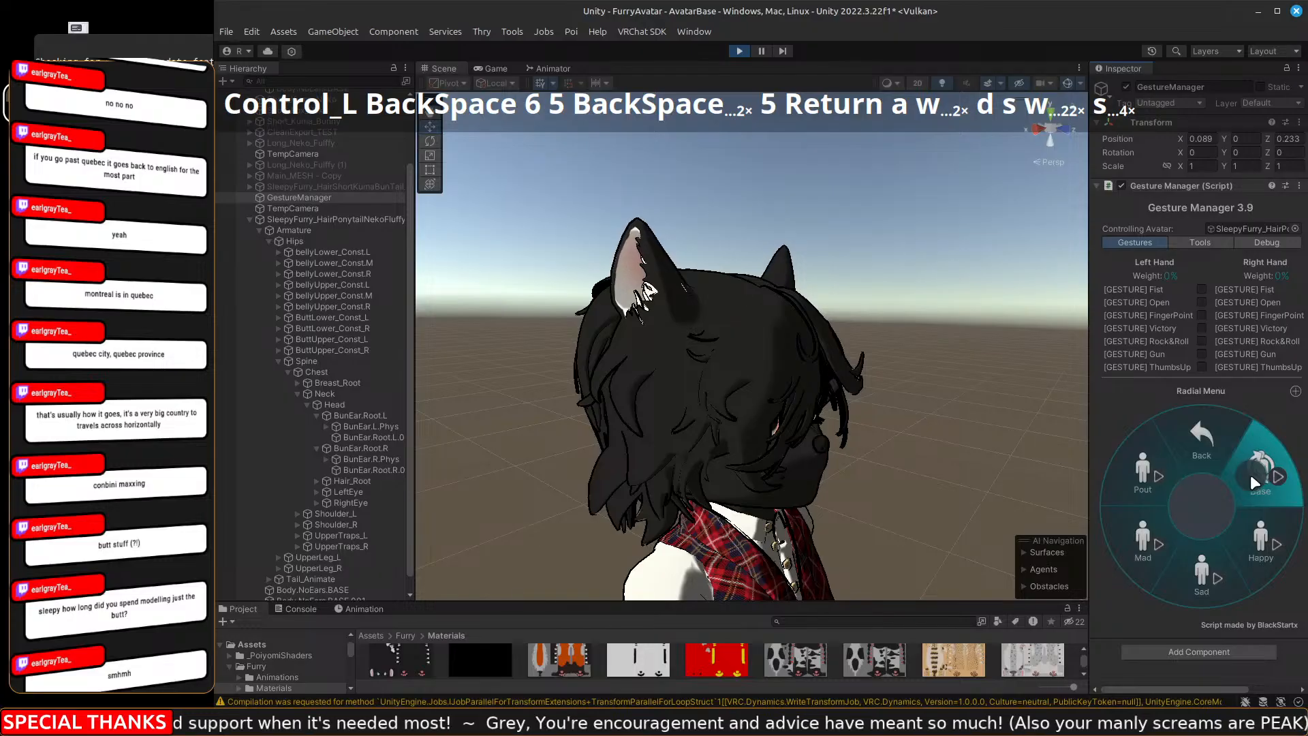
Exit play mode, set the Immobile value of both BunEar.L.Phys and BunEar.R.Phys to 0.5, and save the scene.
click(739, 51)
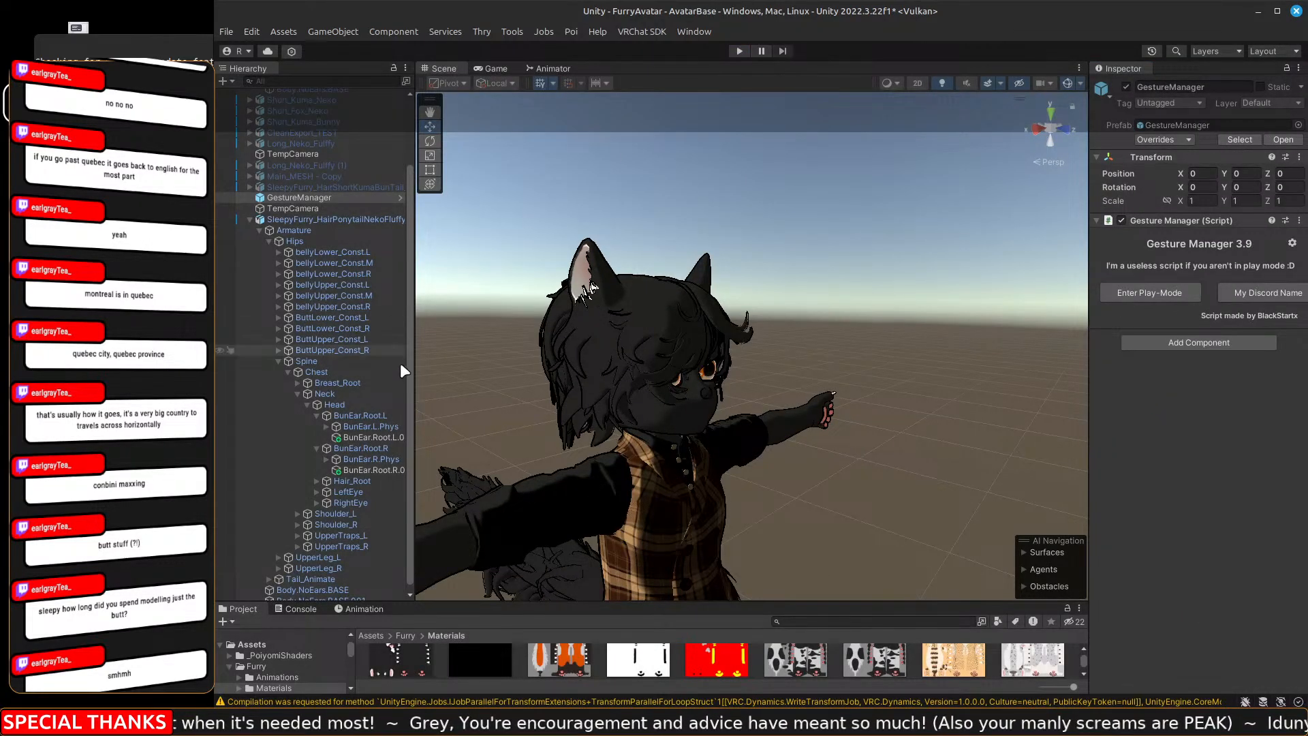
click(378, 425)
key(ctrl)
ctrl+click(384, 459)
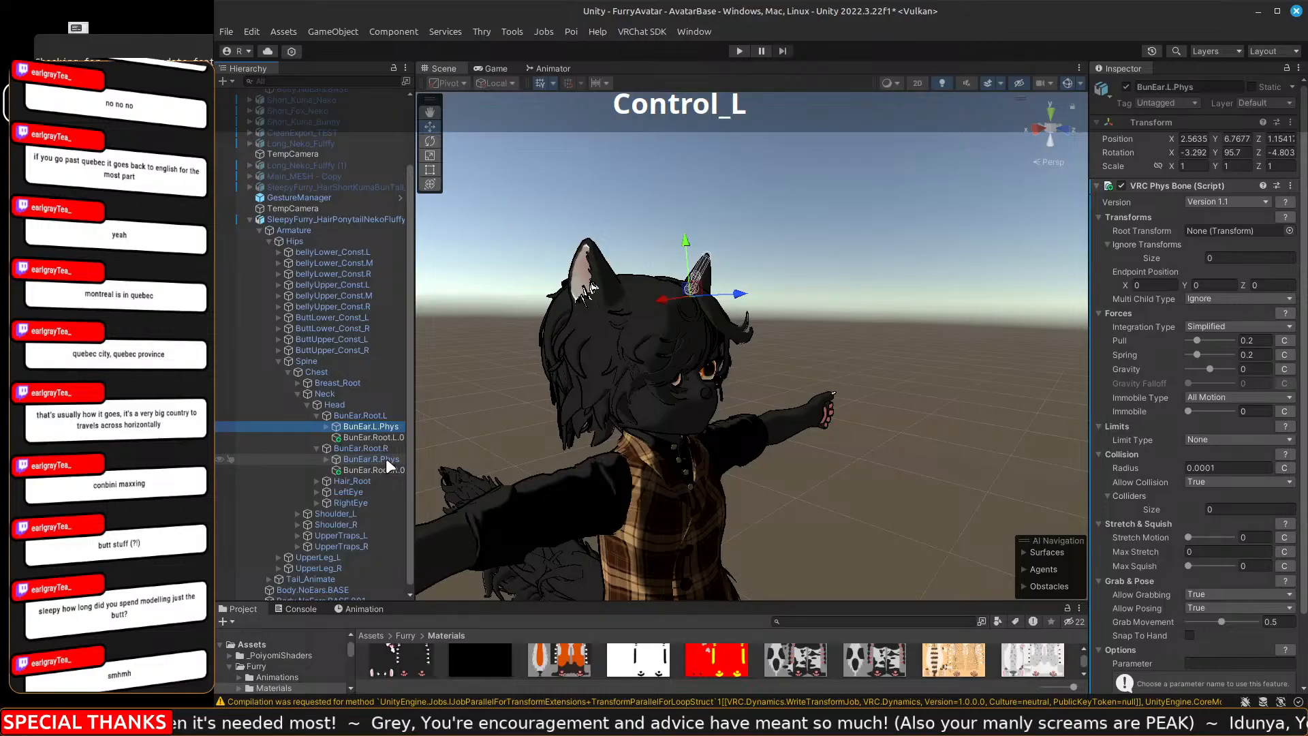
click(1259, 410)
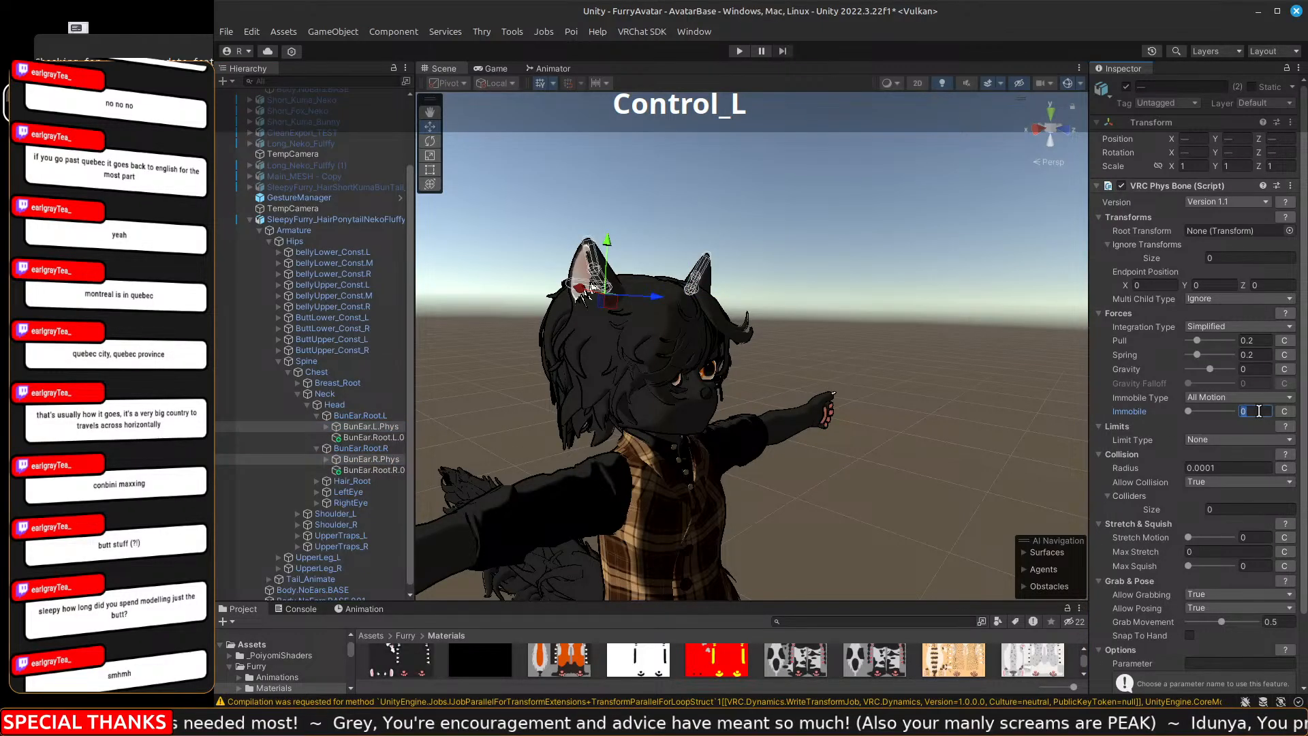
text(.5)
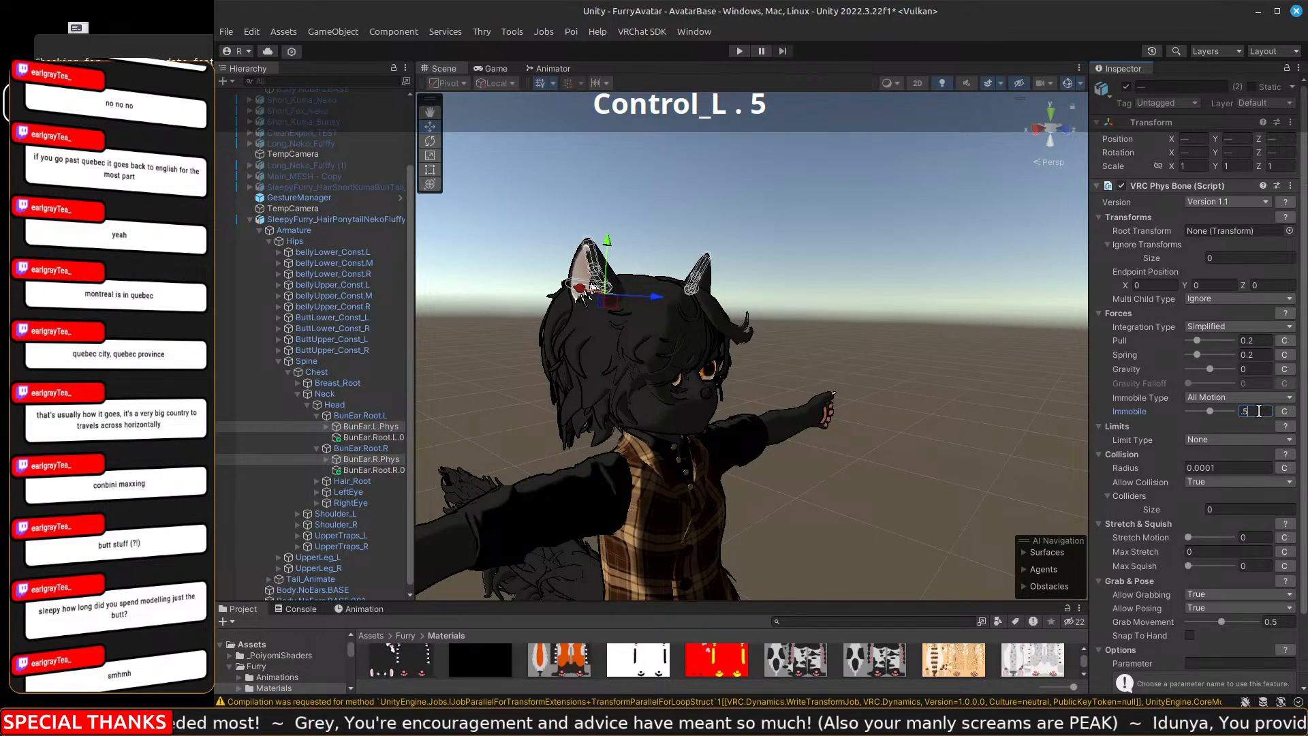
key(Return)
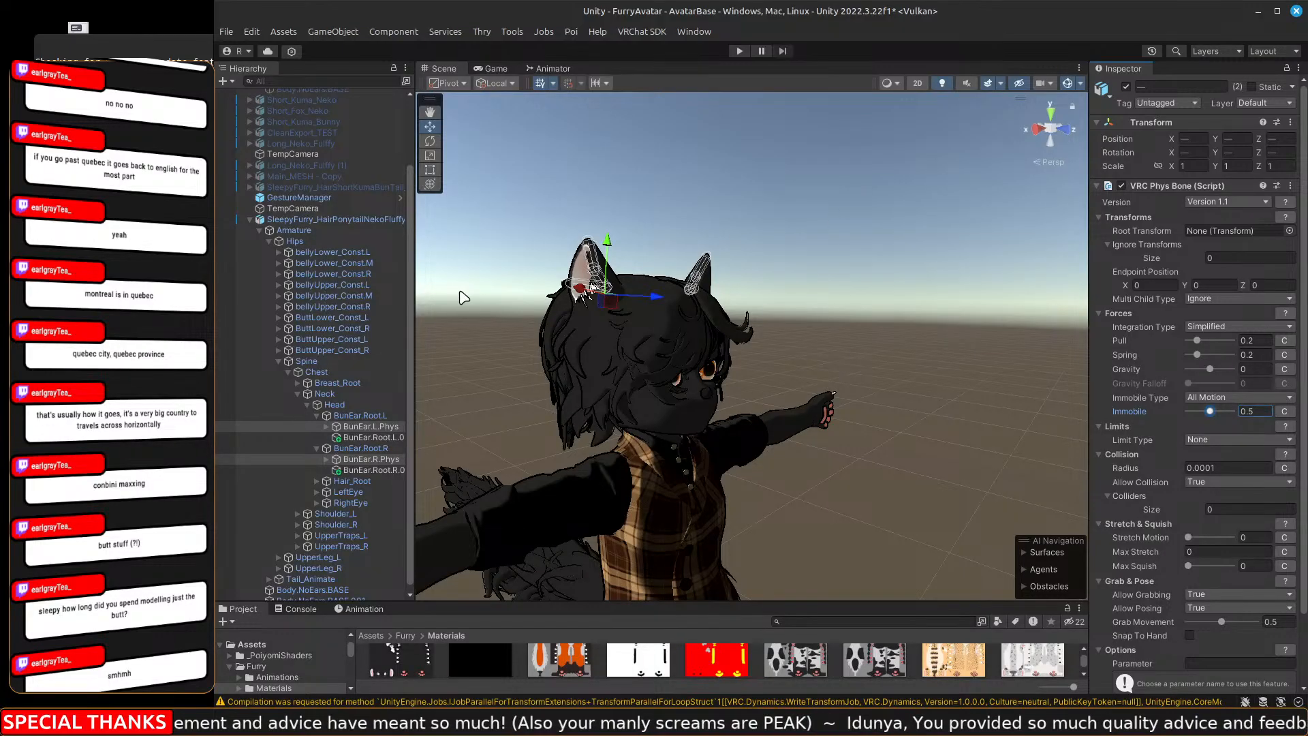
key(ctrl+s)
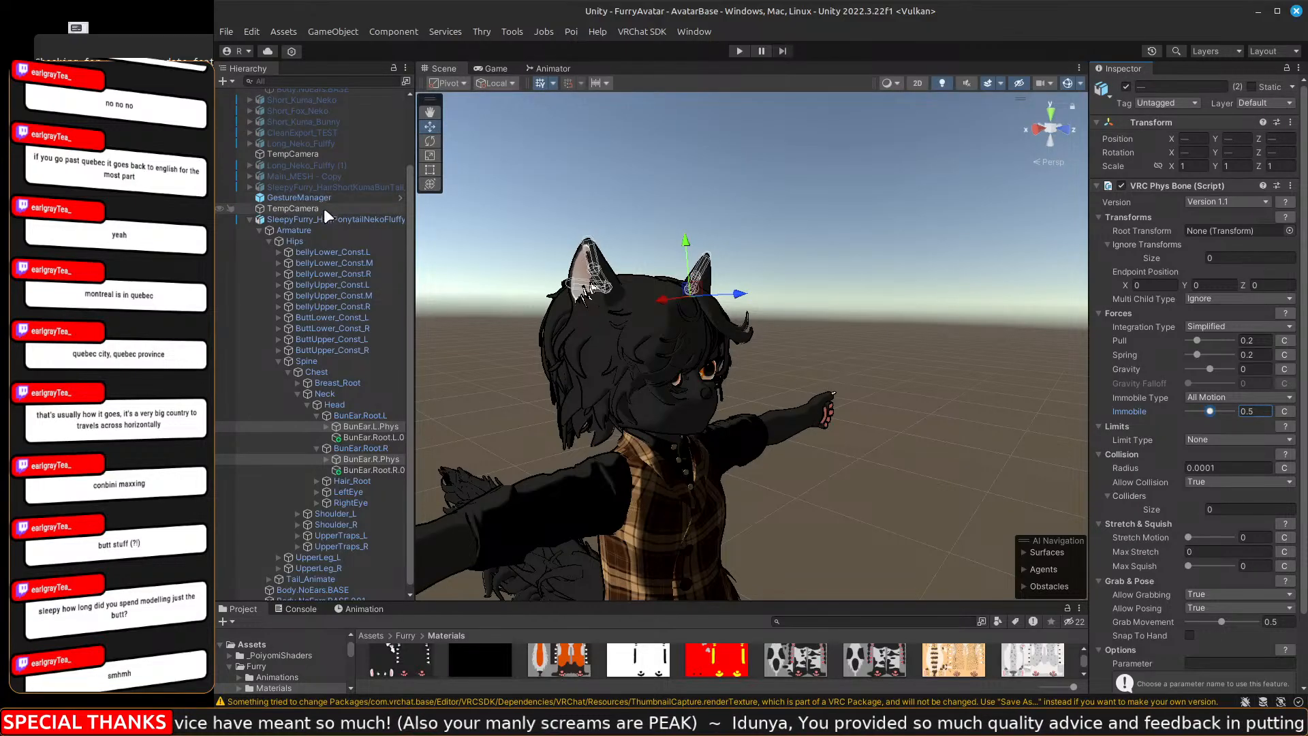
Open the VRChat SDK control panel, check the uploaded avatars in the Content Manager, and return to the Builder.
click(642, 30)
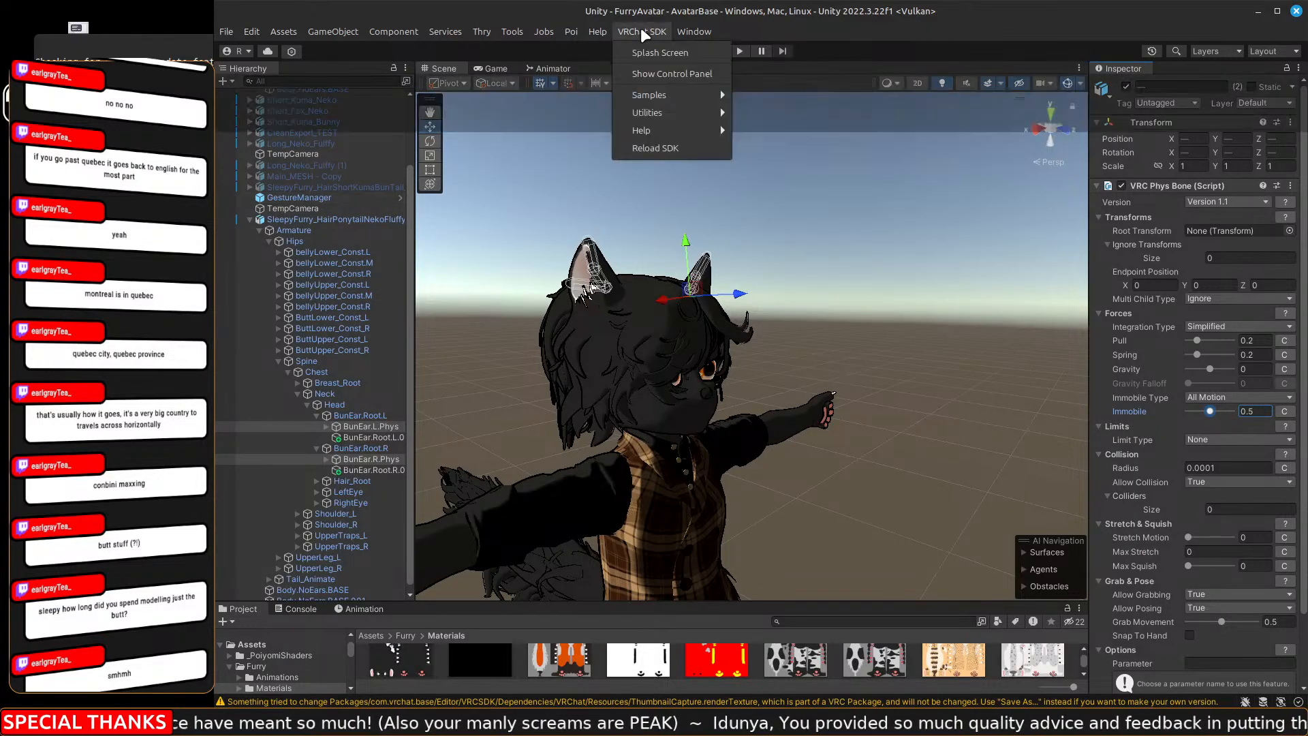
click(660, 73)
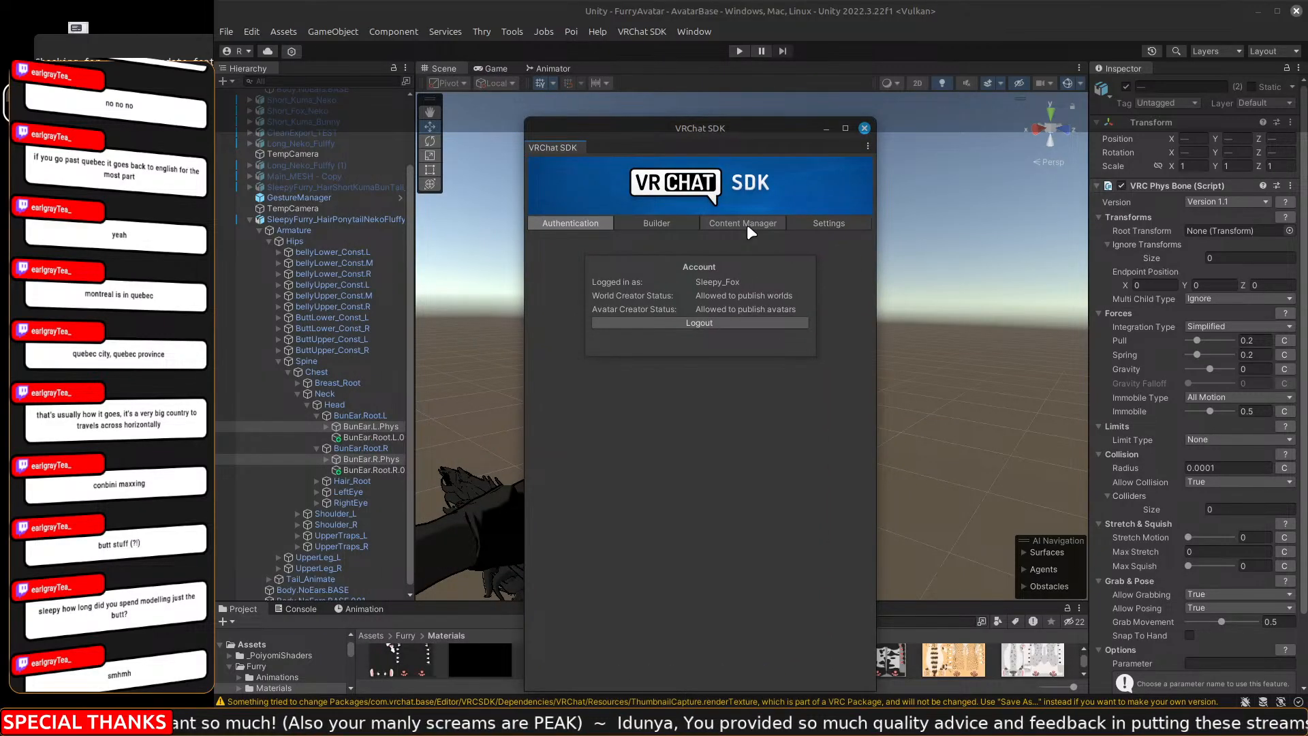
click(771, 224)
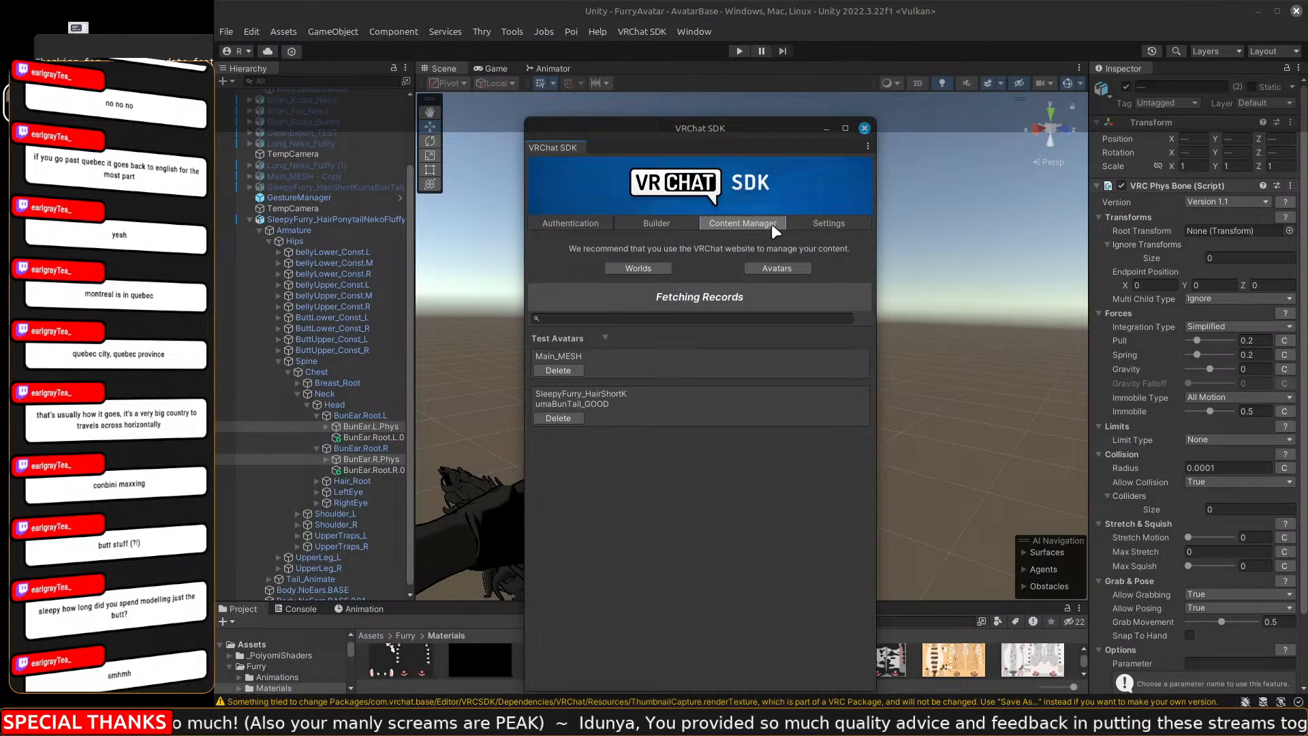
click(648, 221)
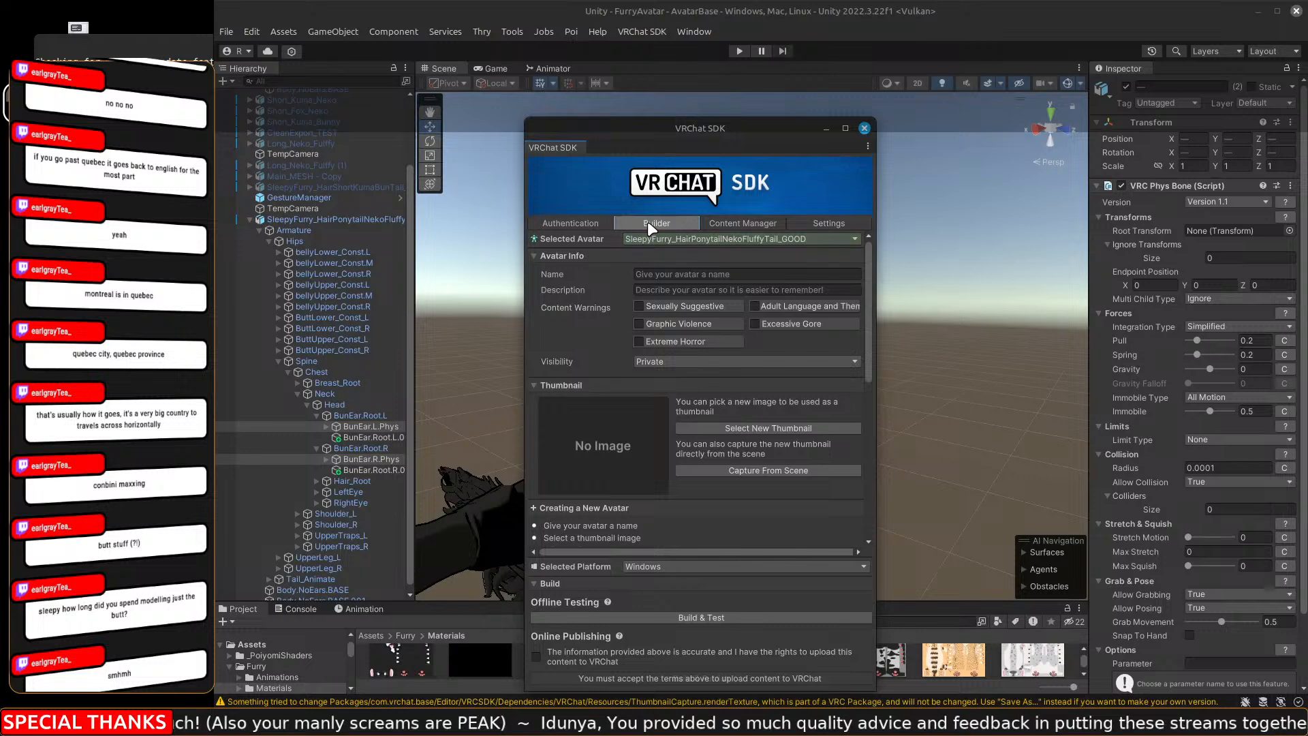
click(730, 225)
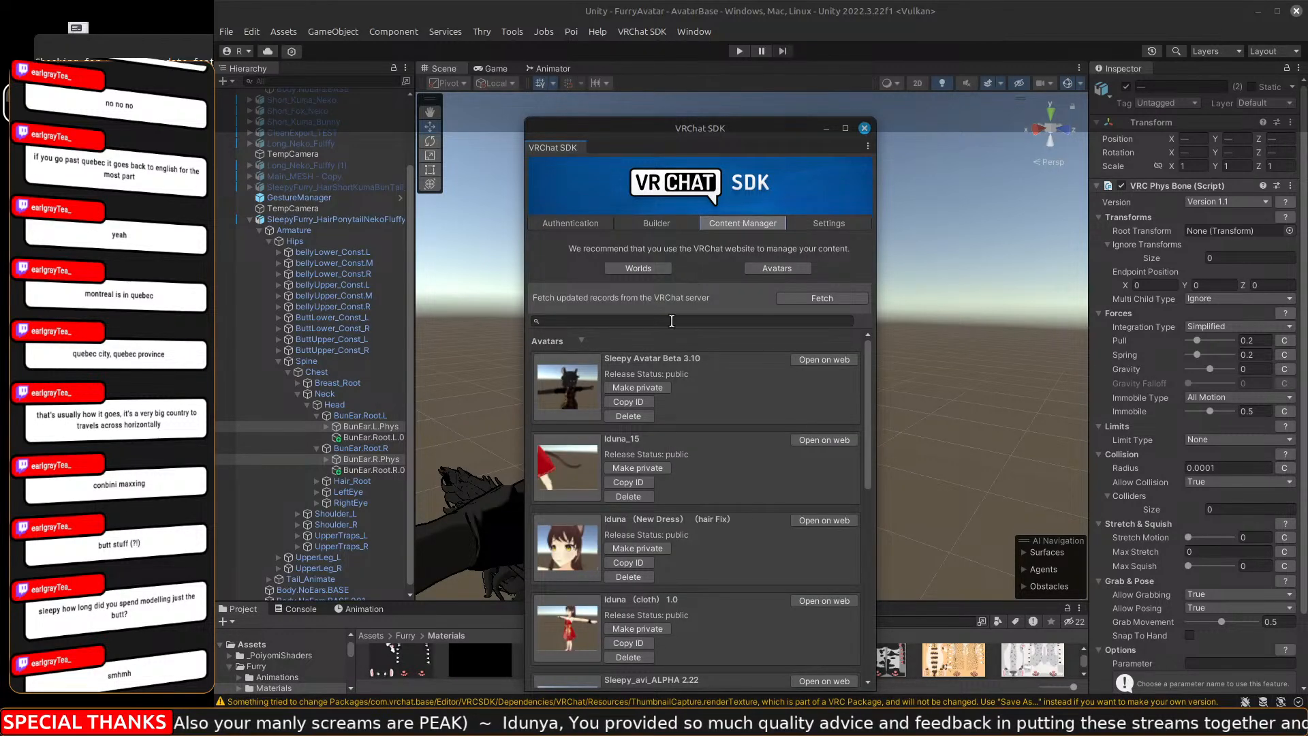
click(657, 223)
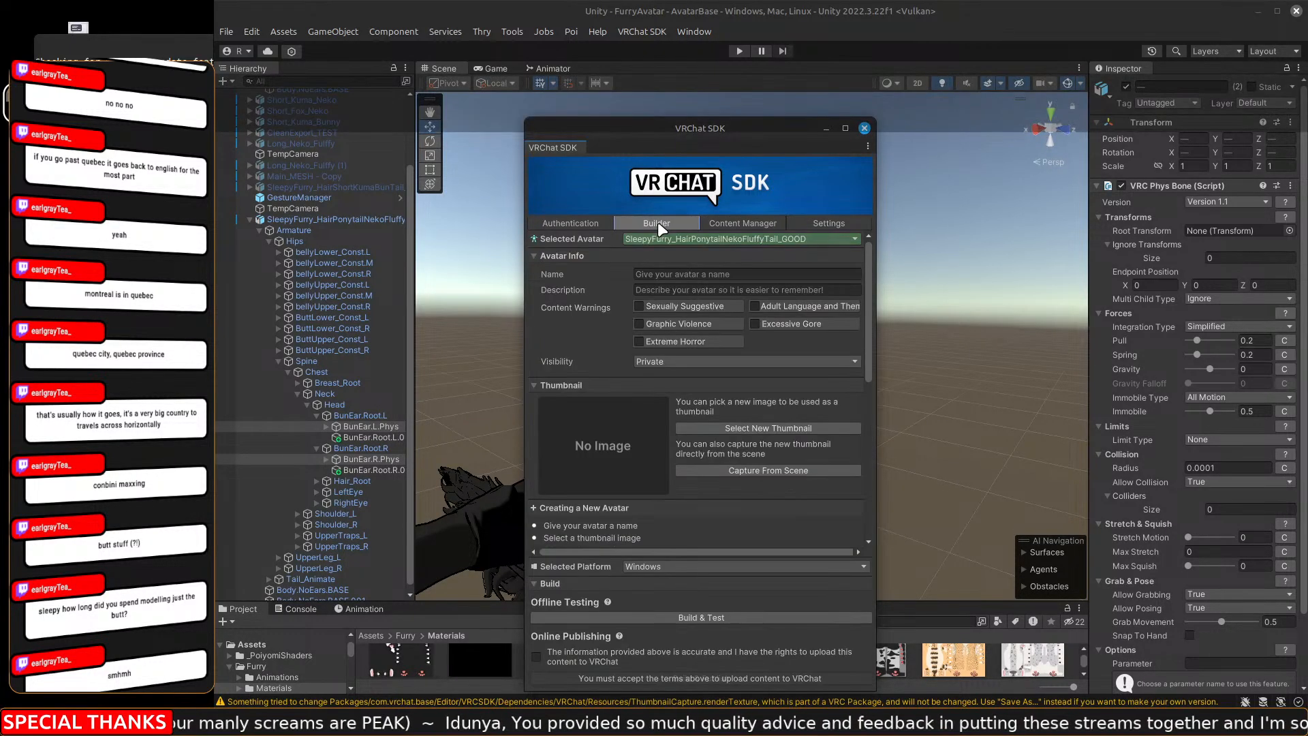
Copy the ID of Sleepy Avatar Beta 3.10 from the Content Manager and paste it into the Builder's avatar Name field.
click(704, 273)
click(725, 225)
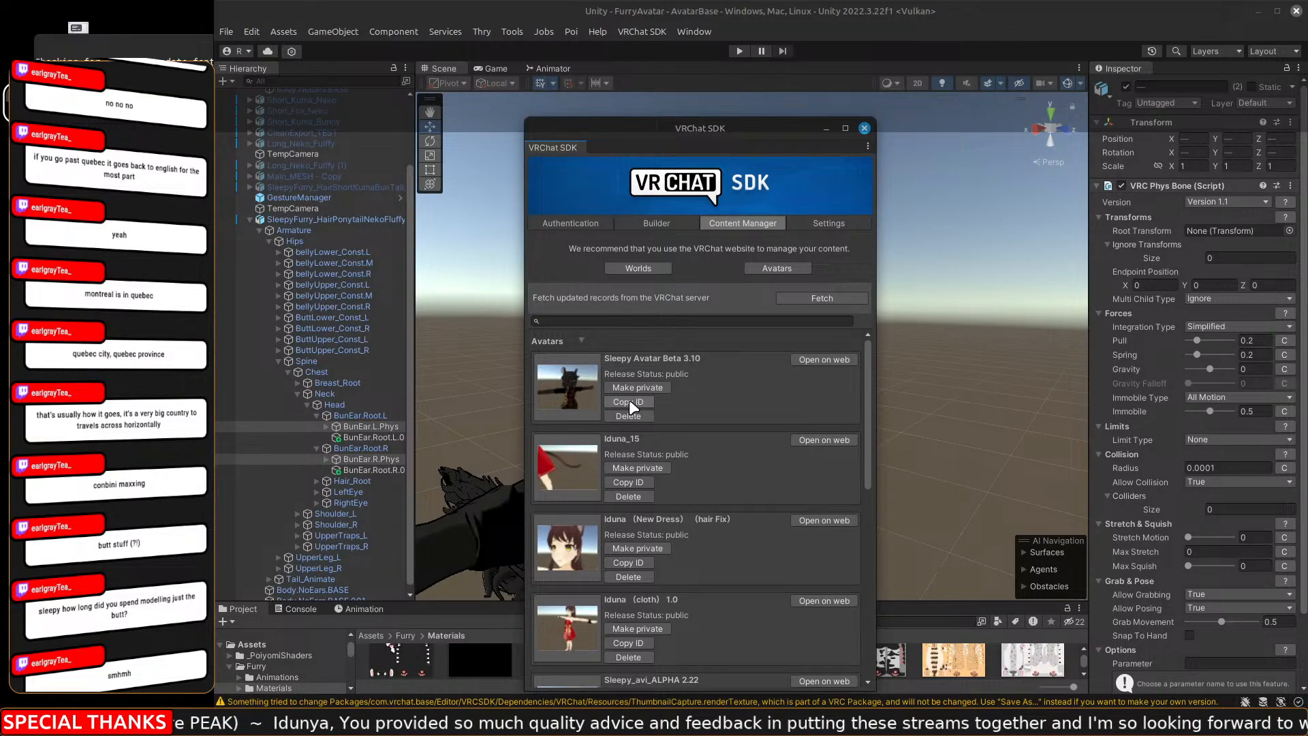
click(661, 223)
click(678, 273)
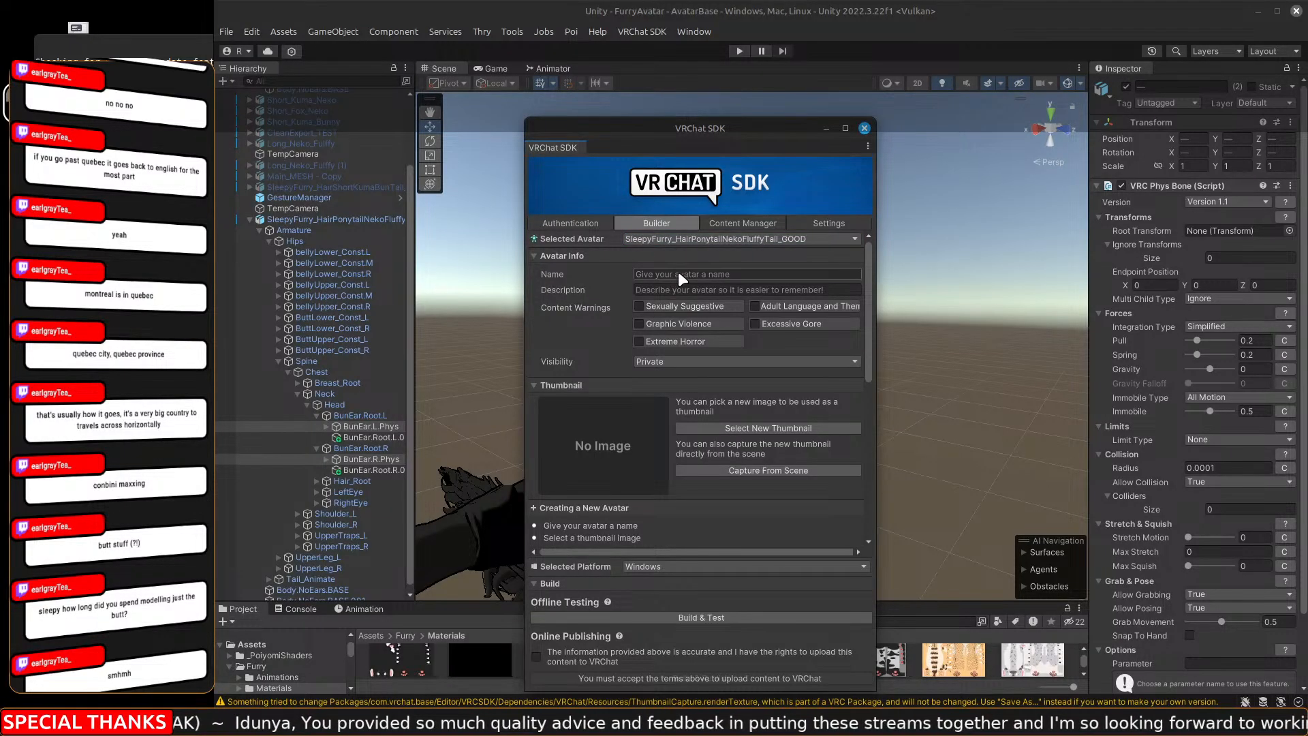
text(avtr_6d3ed426-bed1-4ef7-b93c-5a3d28b019f4)
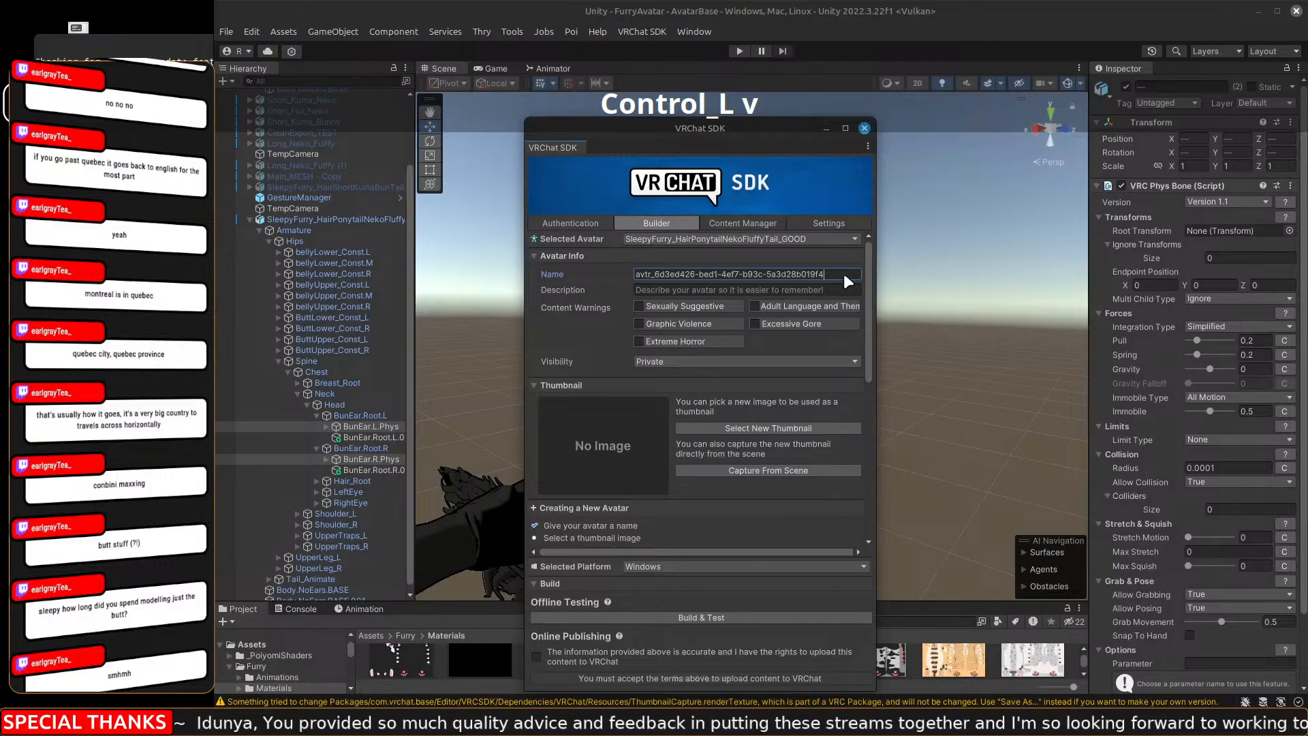
Replace the ID in the avatar's Name field with "Sleepy Avatar 3.11".
drag(843, 273, 573, 272)
text(Sl)
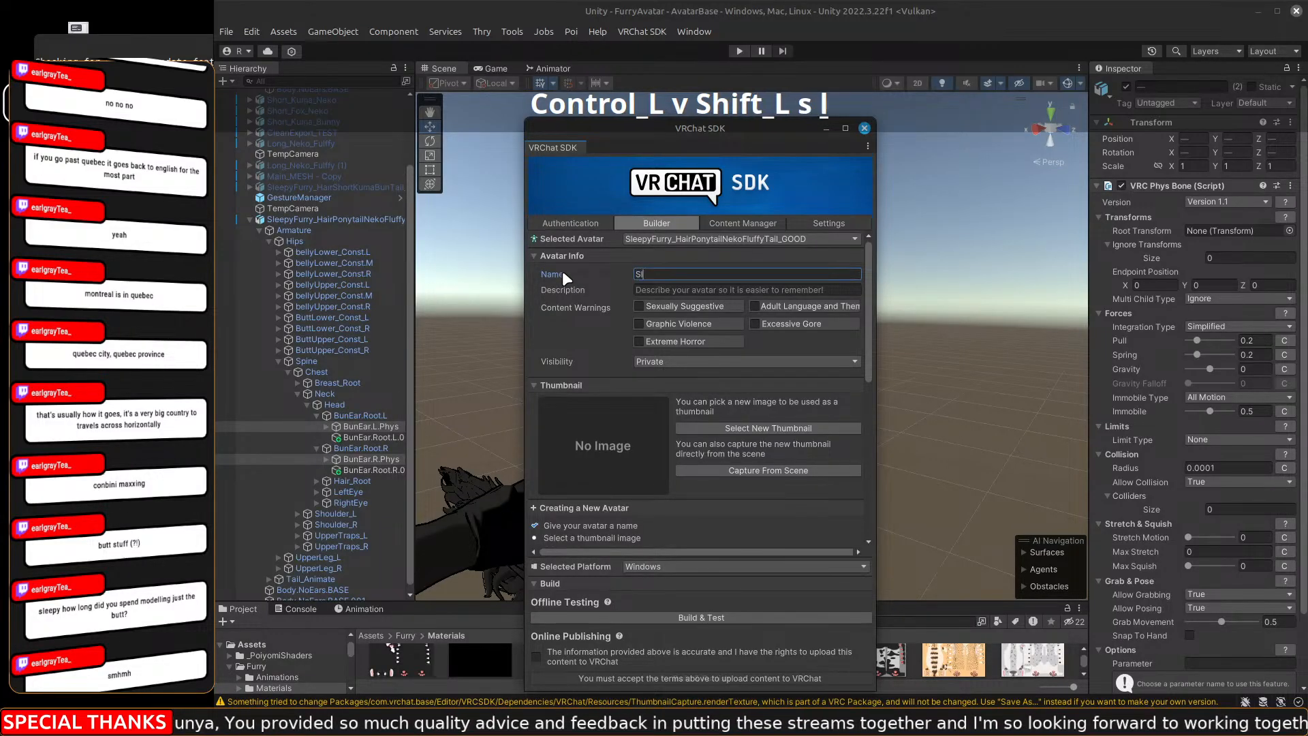
text(eepy Ava)
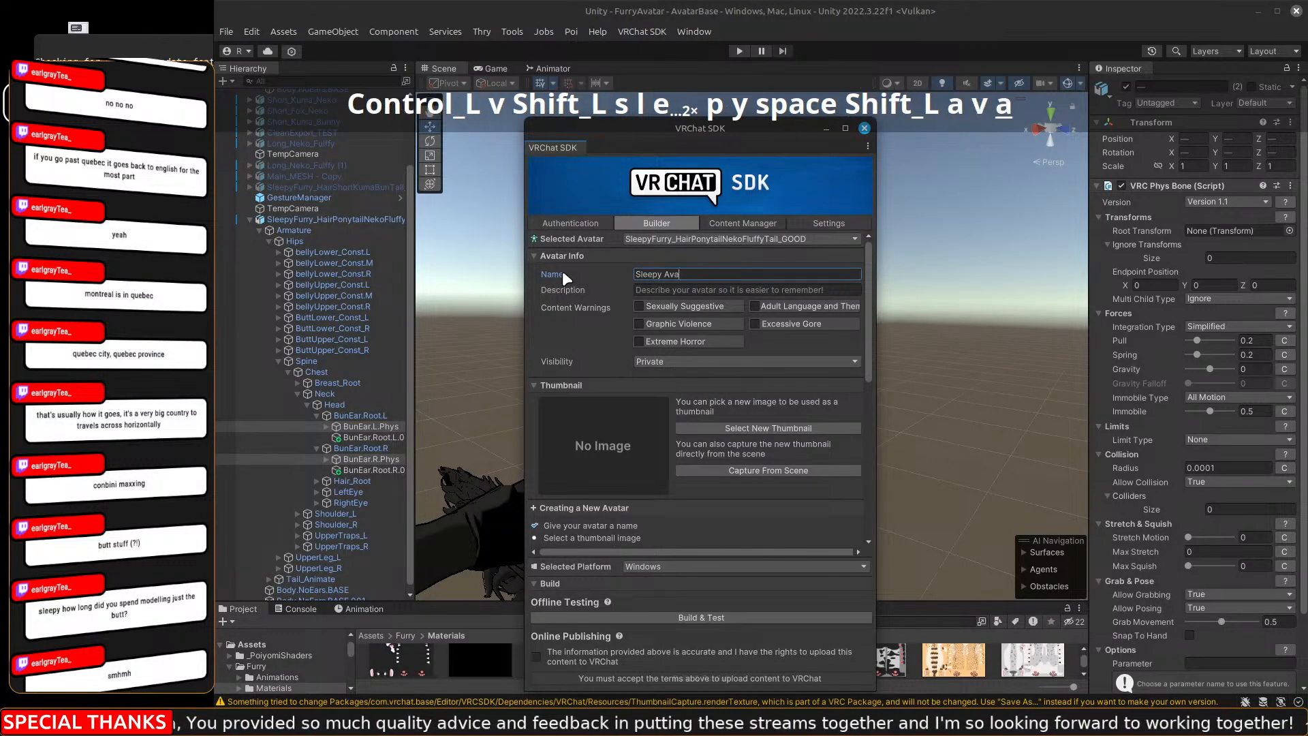
text(tar 3)
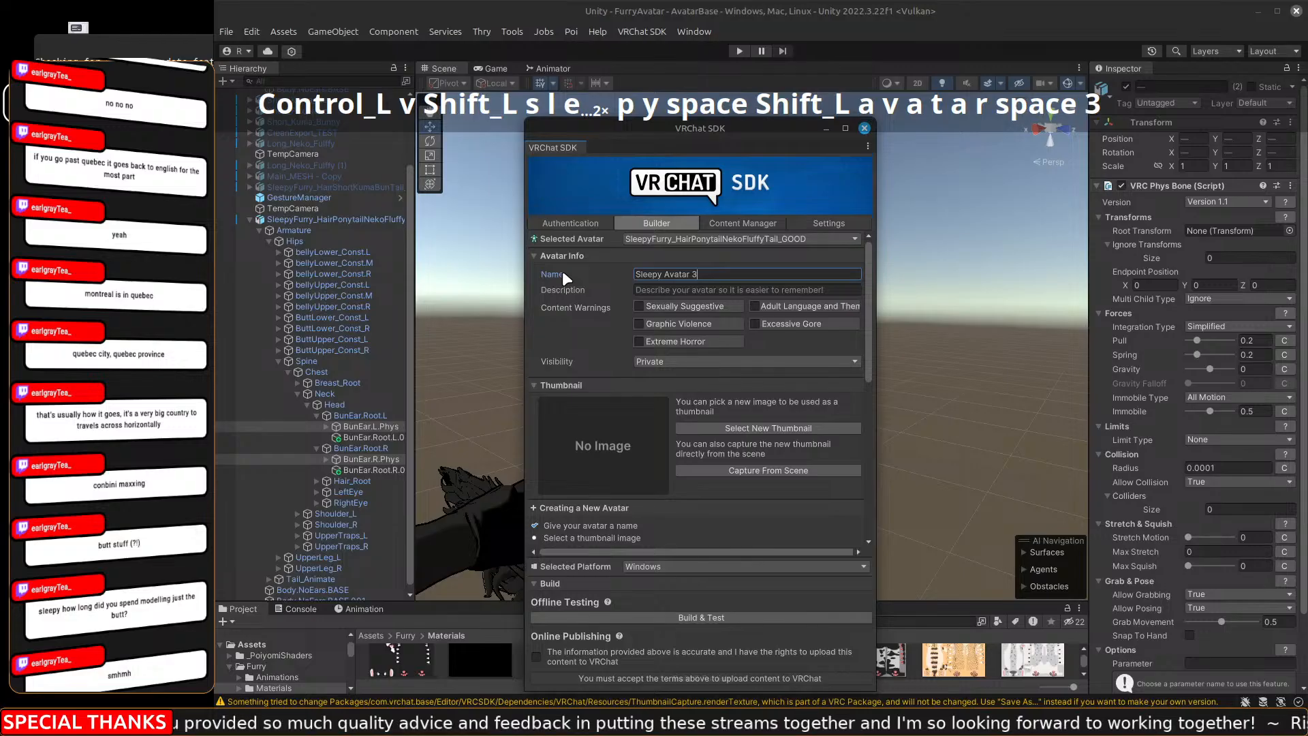
text(.11)
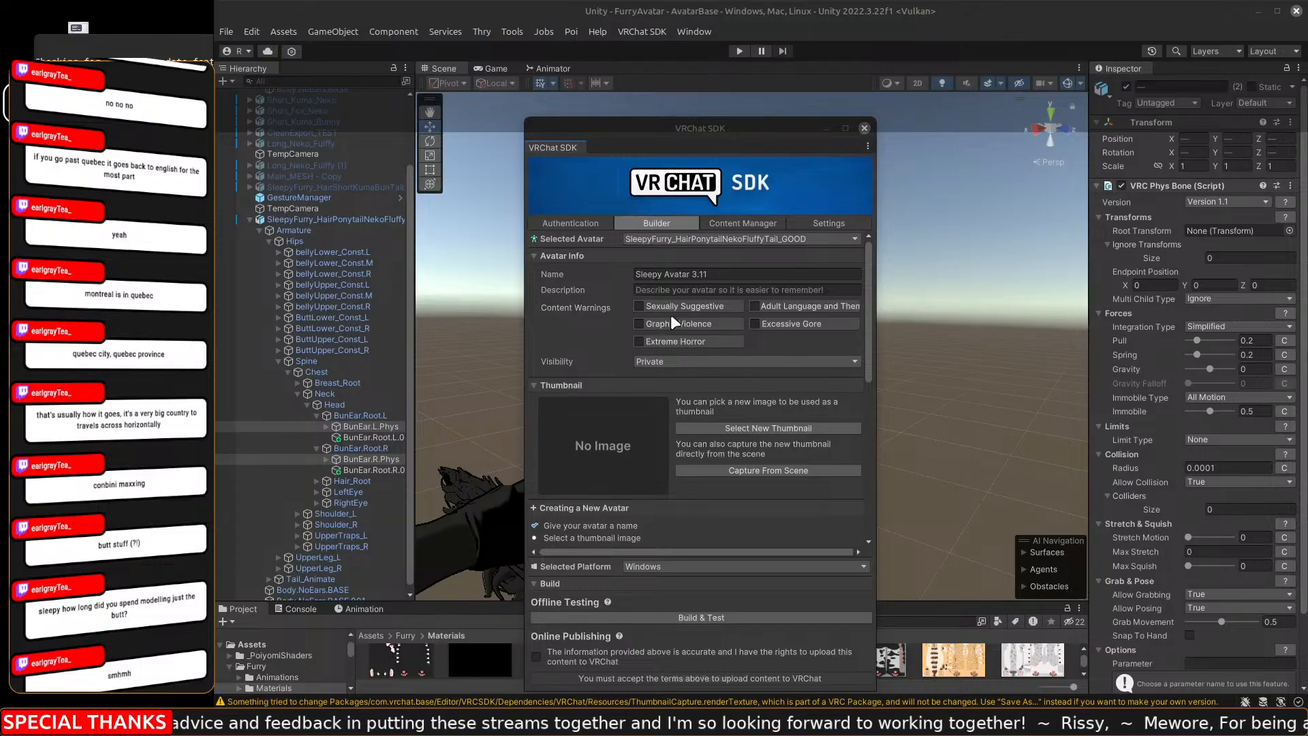
Capture the avatar's thumbnail from the scene and add BETA to its name so it reads "Sleepy Avatar BETA 3.11".
click(770, 469)
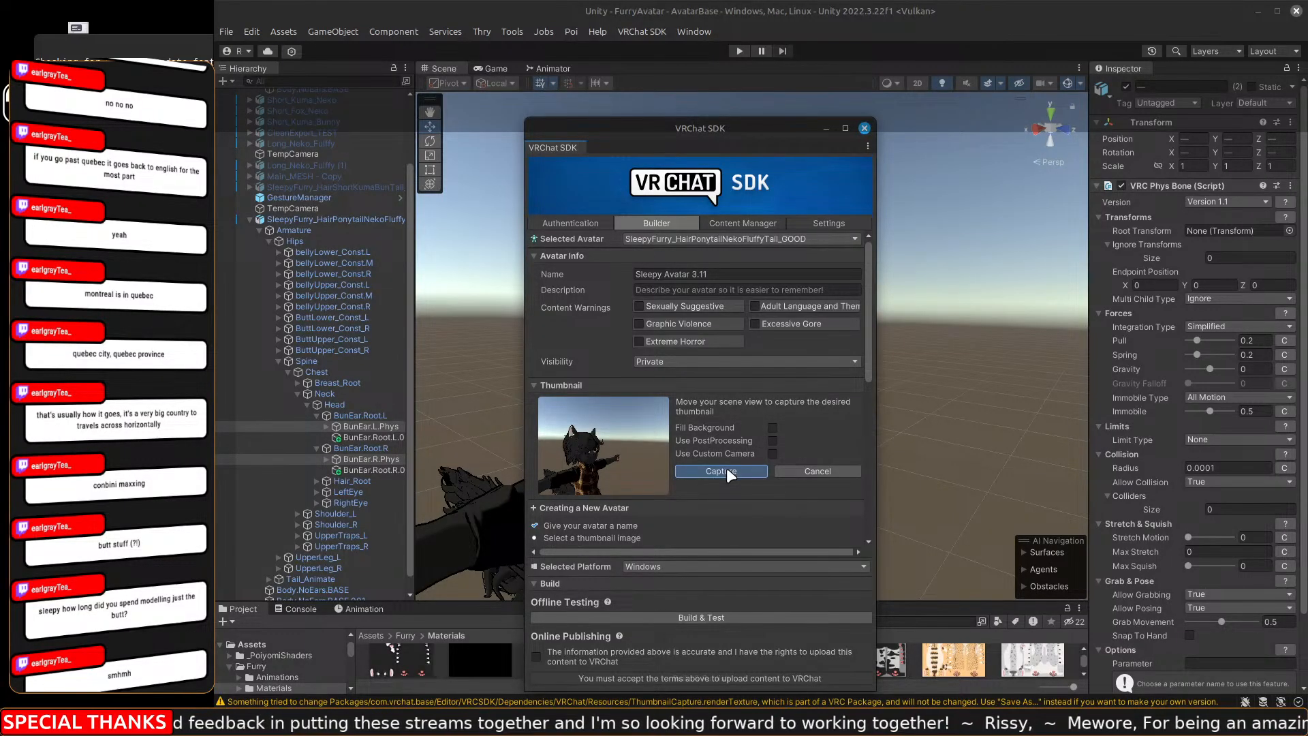
click(726, 471)
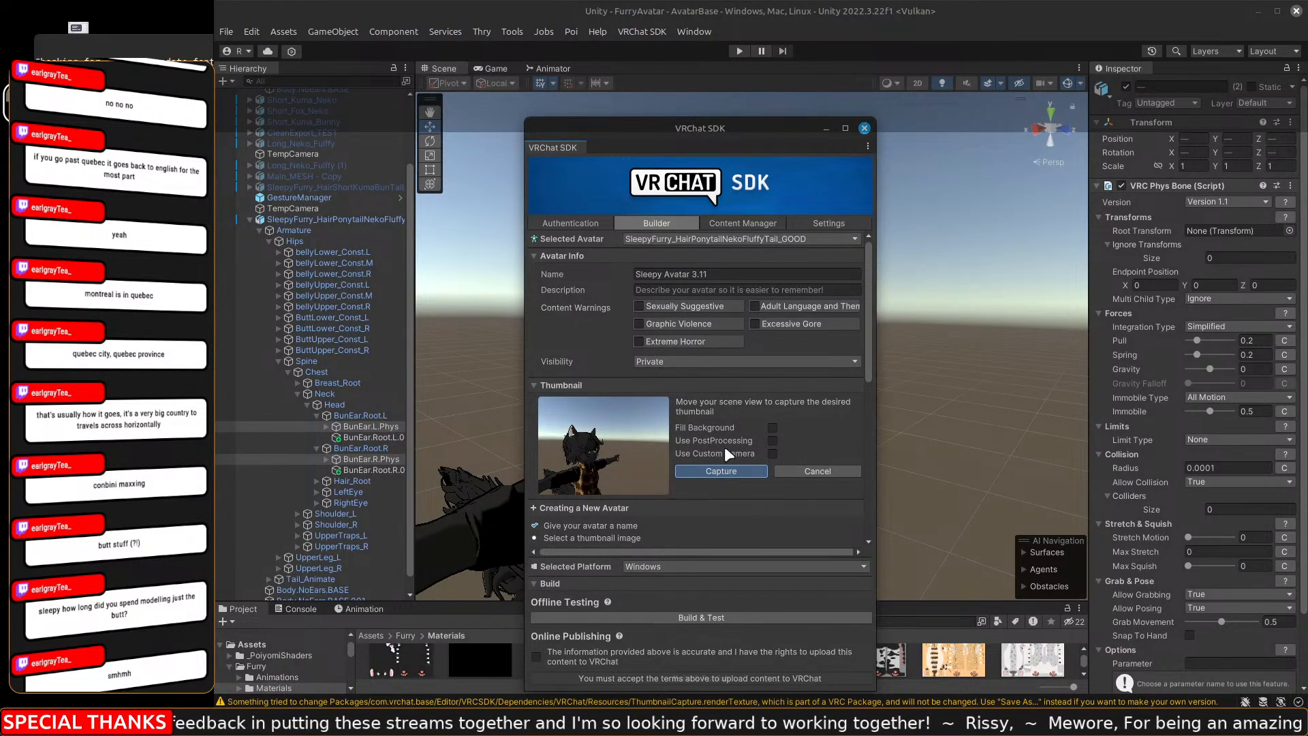
click(692, 273)
double_click(692, 273)
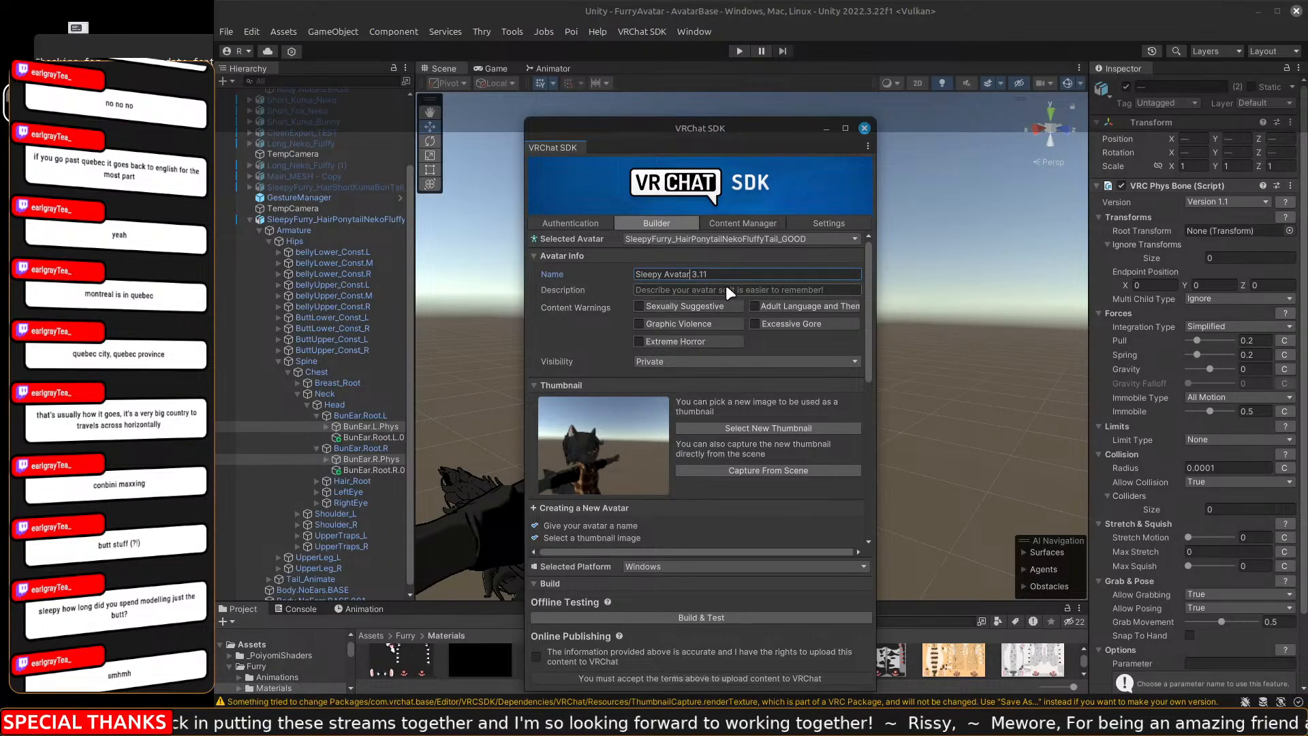
text(BETA)
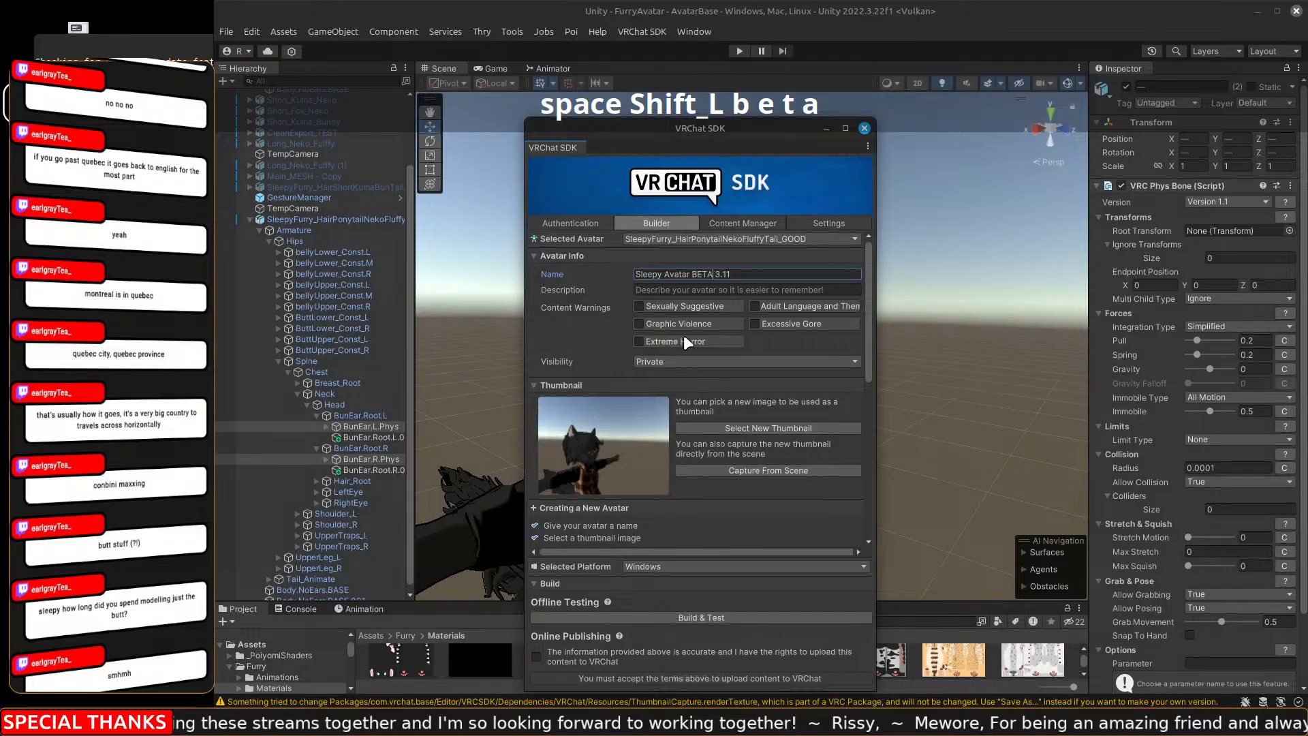
Set the avatar's visibility to Public and accept the content rights statement for online publishing.
click(684, 359)
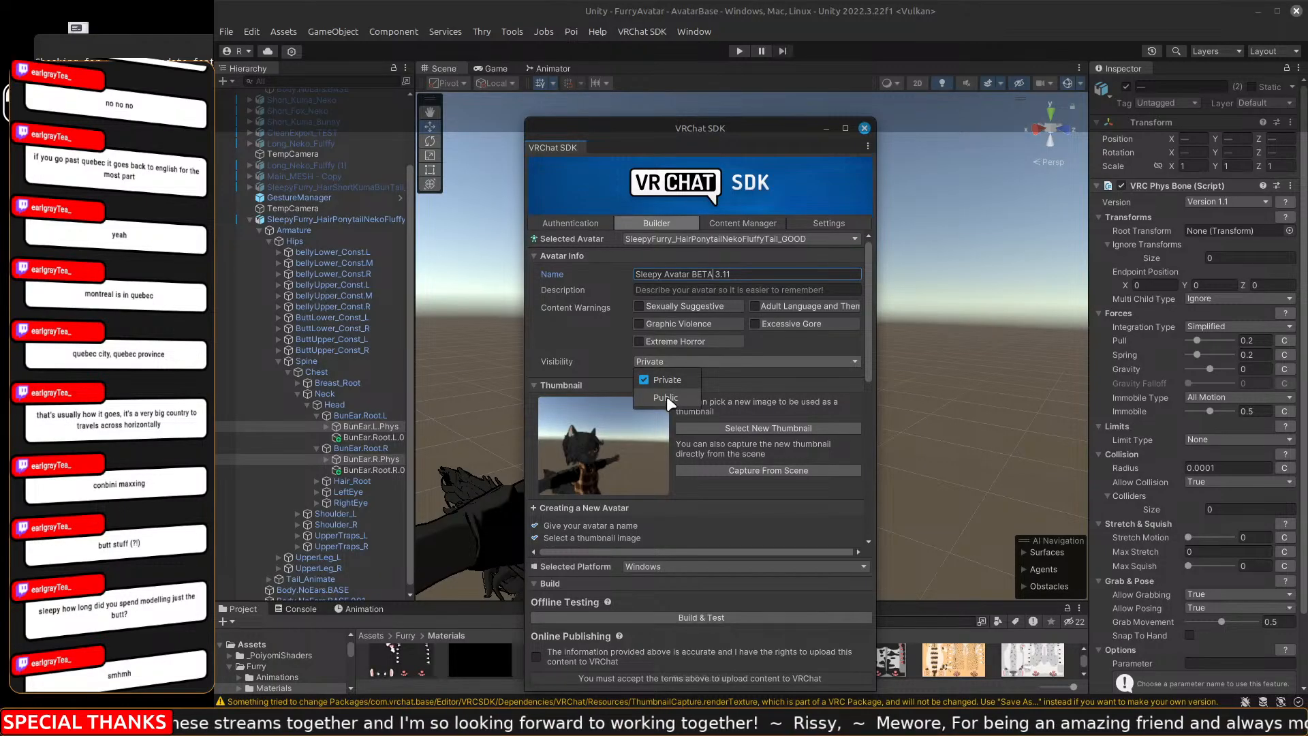
click(667, 397)
scroll(725, 511, down, 5)
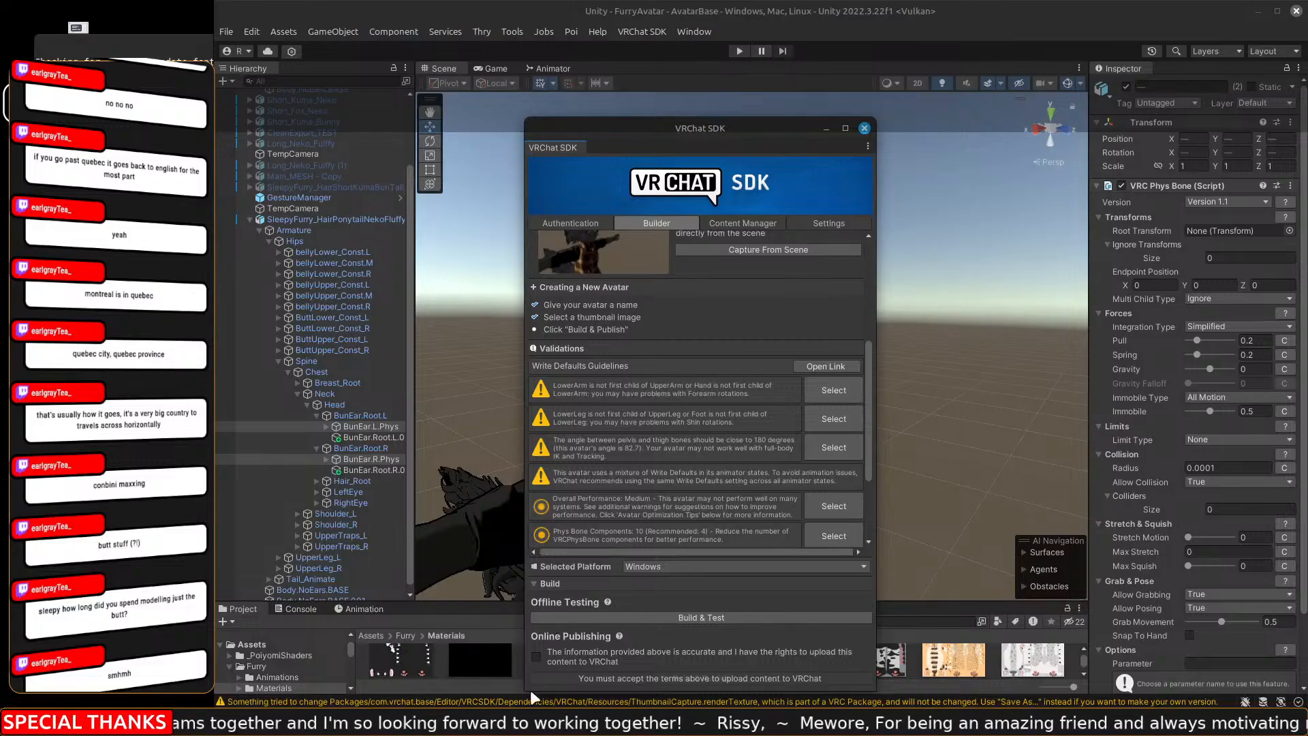
click(536, 655)
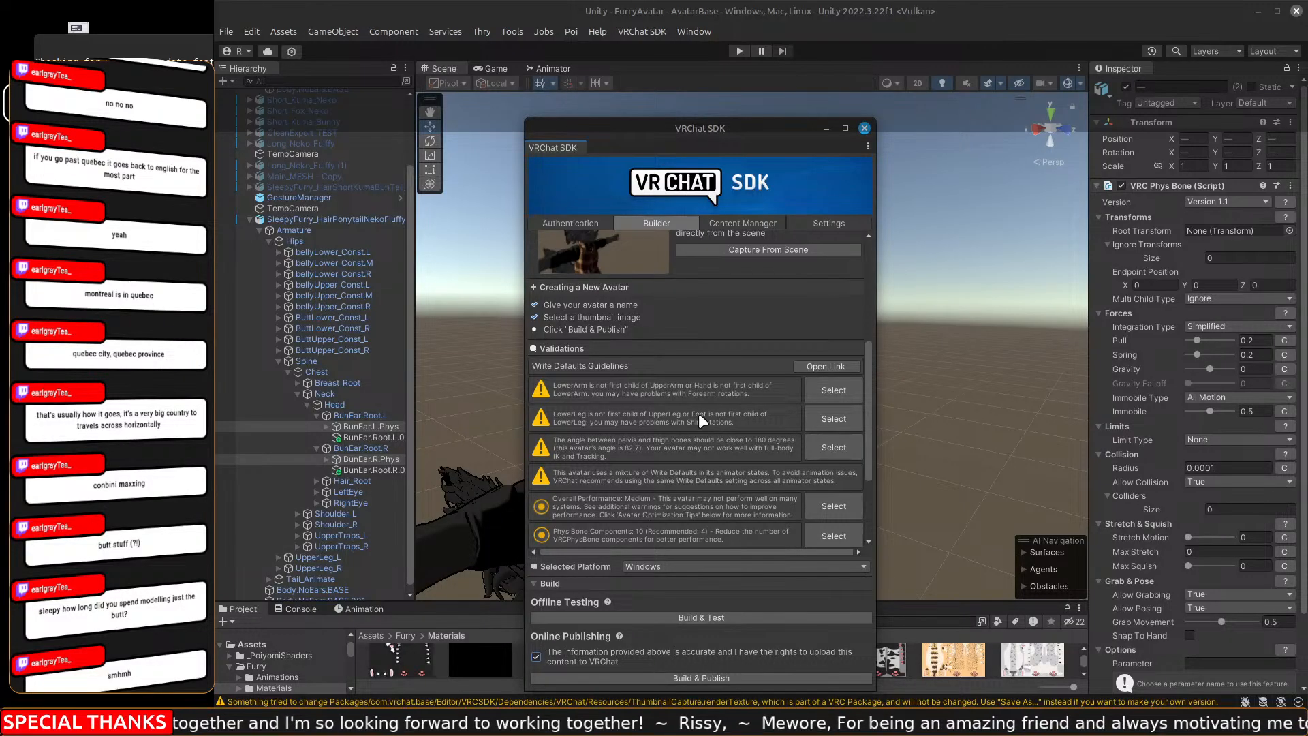
Review the avatar's validation warnings and performance entries in the Builder, repositioning the SDK window over the scene.
scroll(660, 412, down, 3)
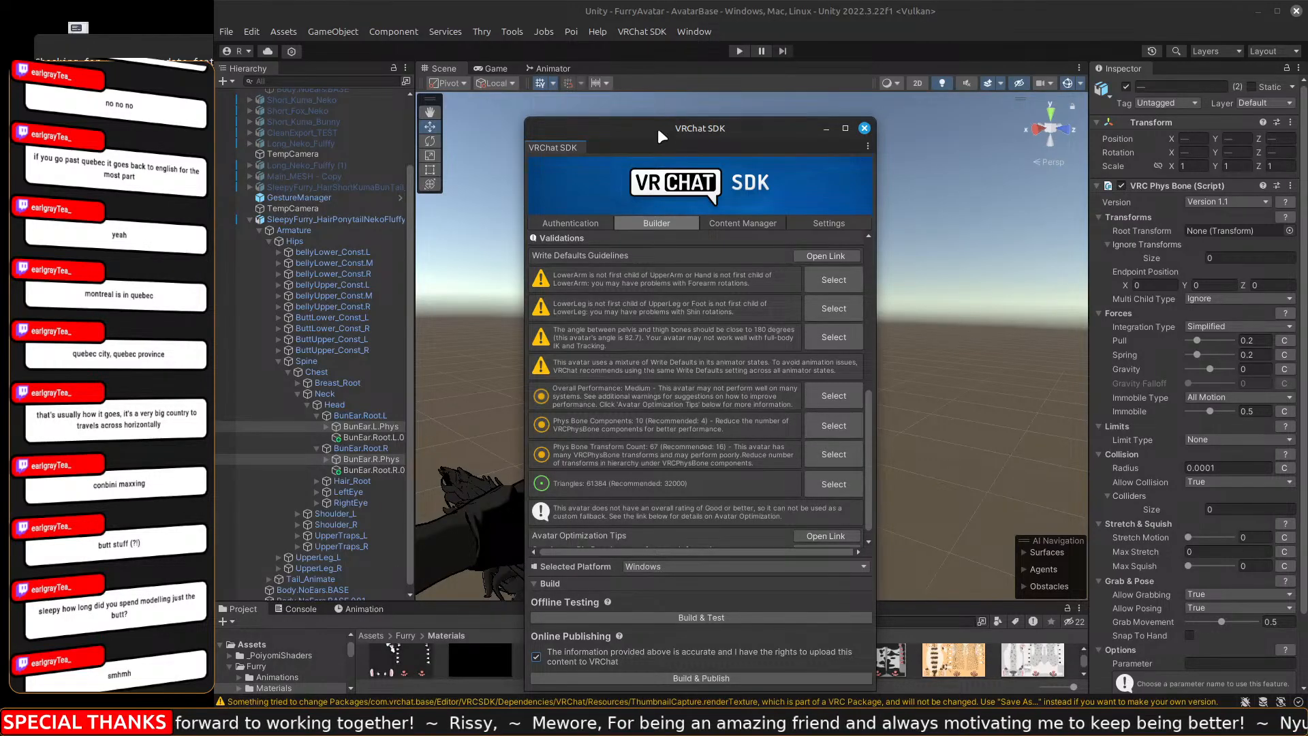
drag(627, 143, 971, 161)
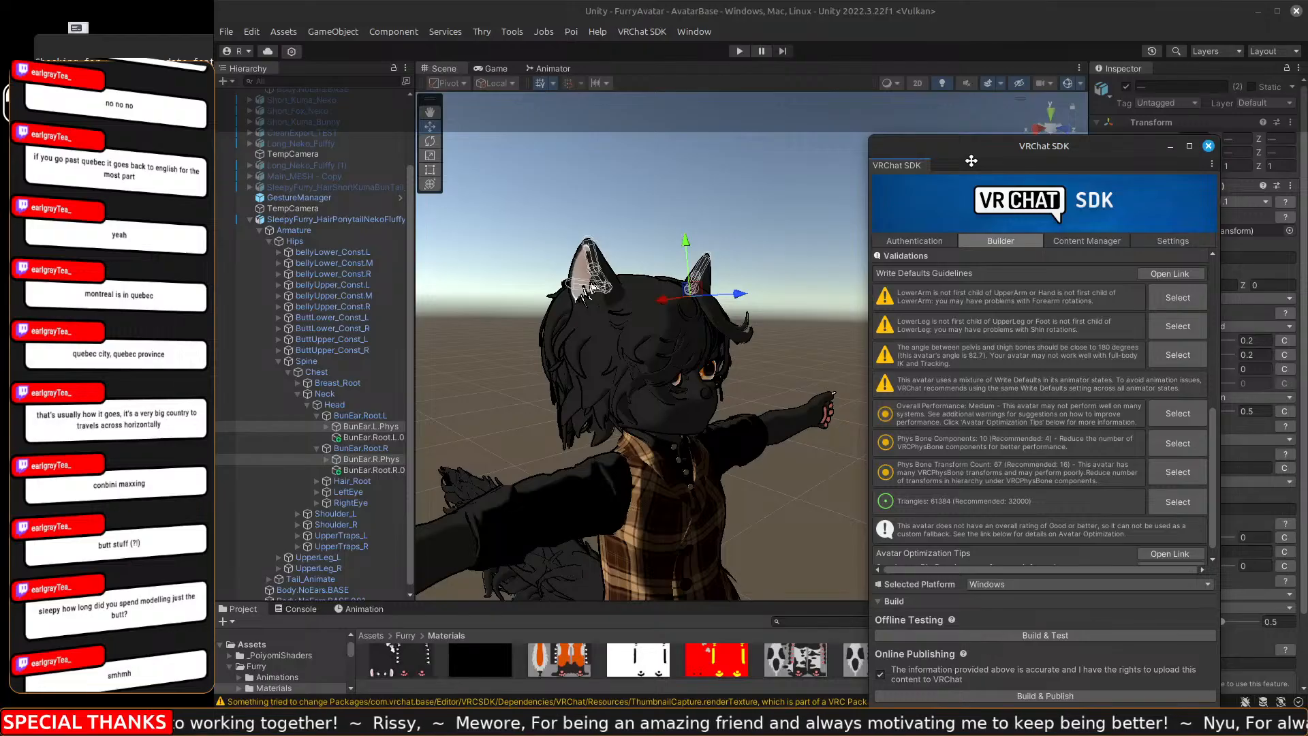
drag(971, 160, 739, 95)
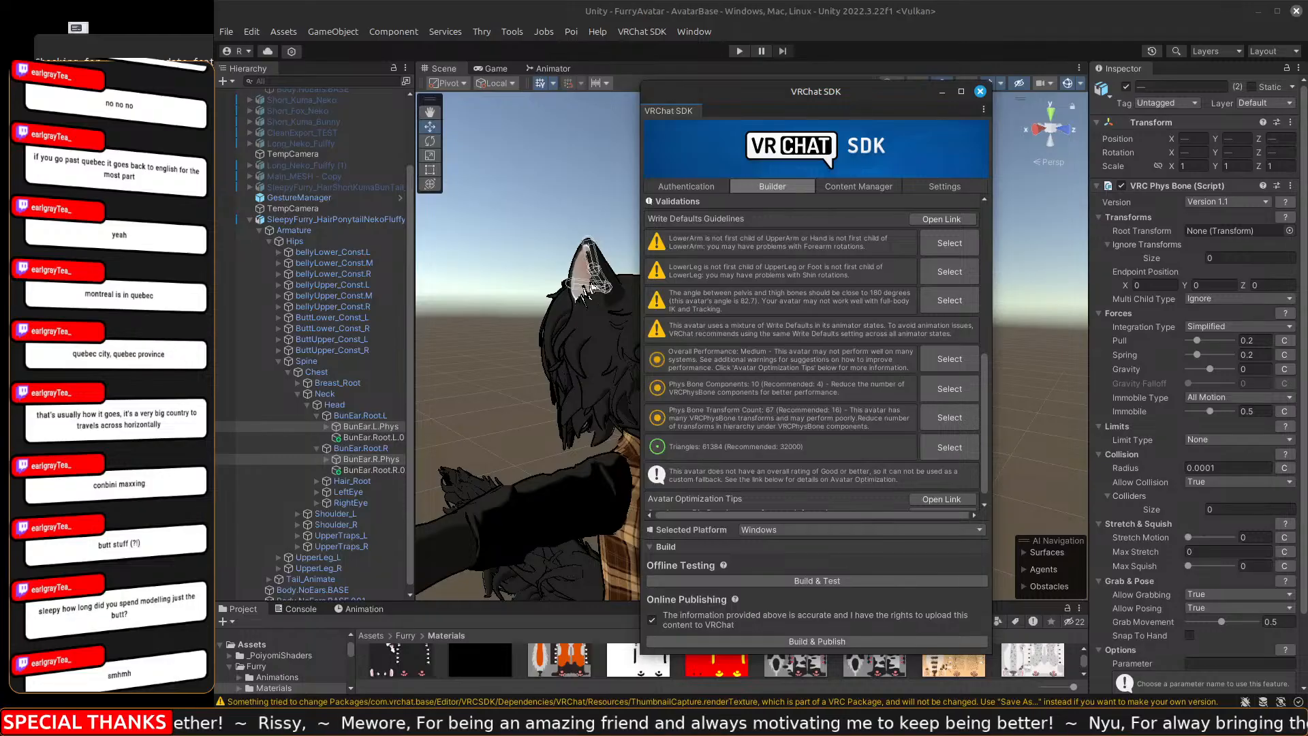
Switch to the web browser, search for VRChat performance, and open VRChat's Performance Ranks documentation page.
key(alt+Tab)
text(vre)
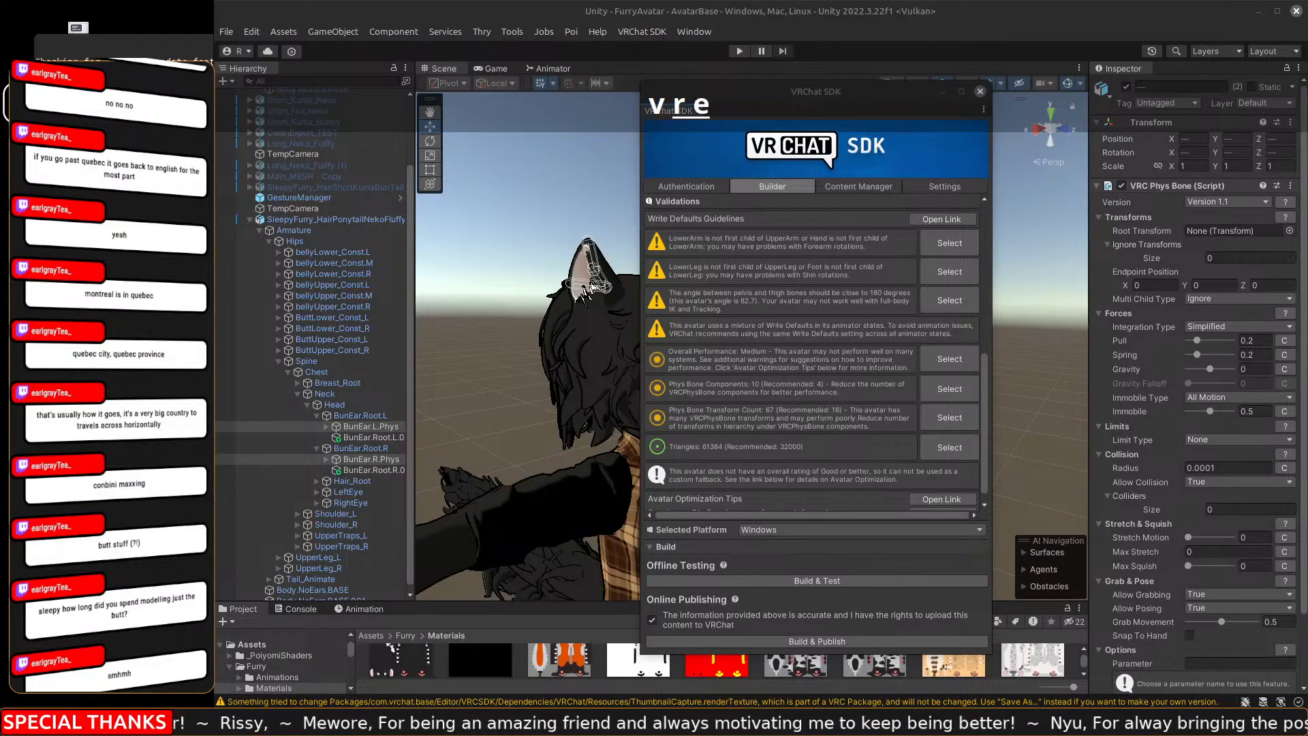
text(chatspaceper)
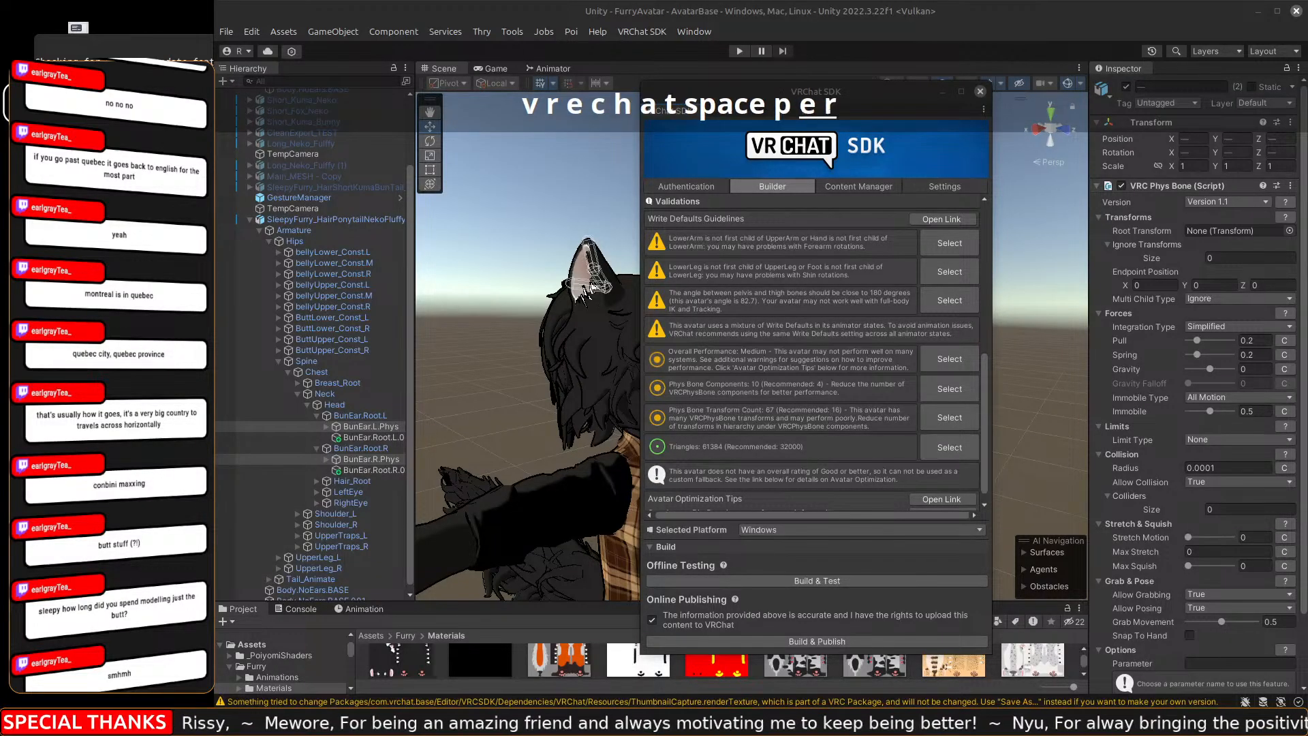
text(forman)
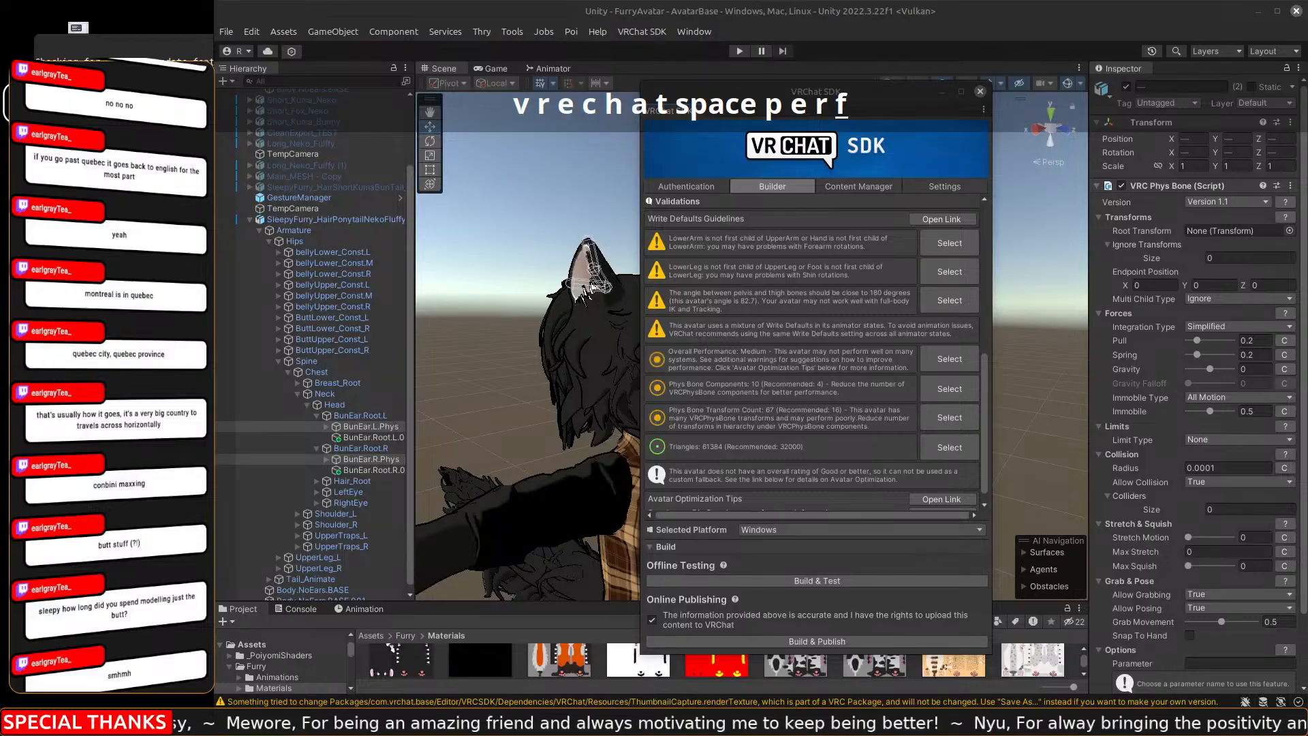
text(ce)
key(Return)
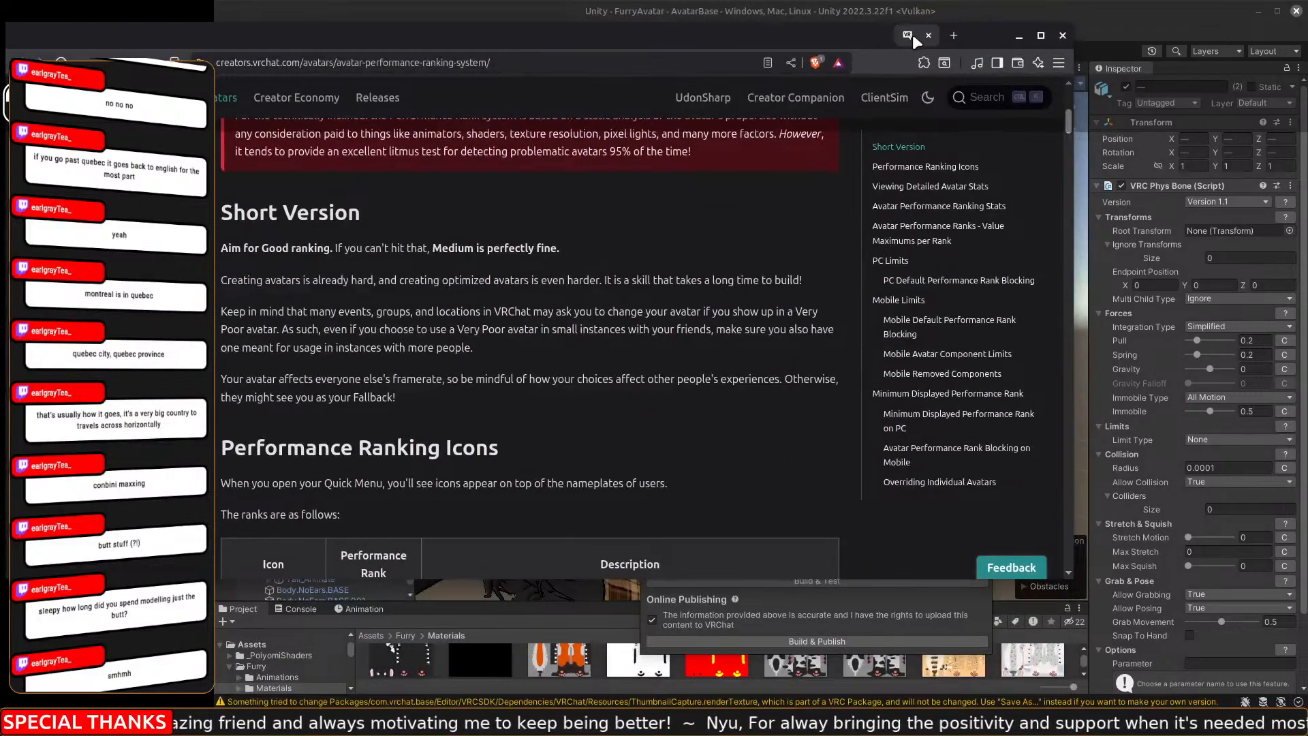
Arrange the Performance Ranks page and the VRChat SDK window side by side for comparison.
key(super+Left)
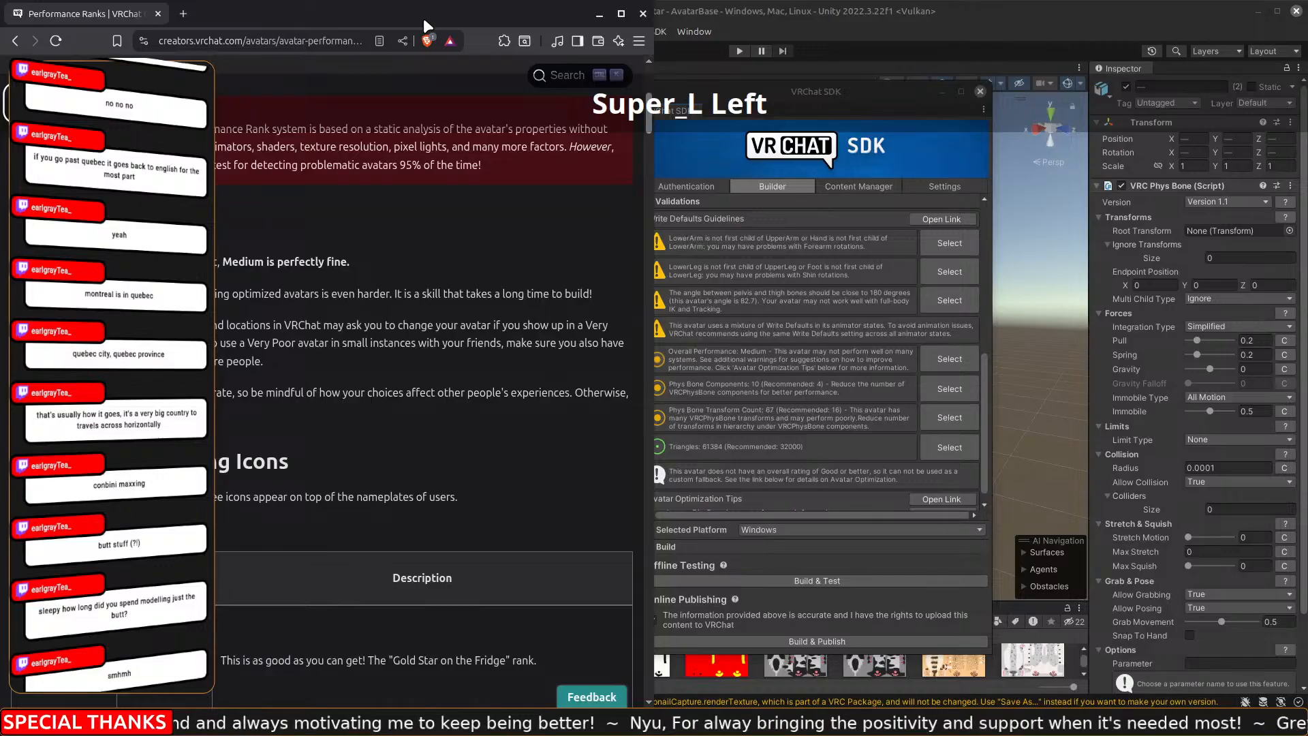
key(super+Right)
key(super+Right)
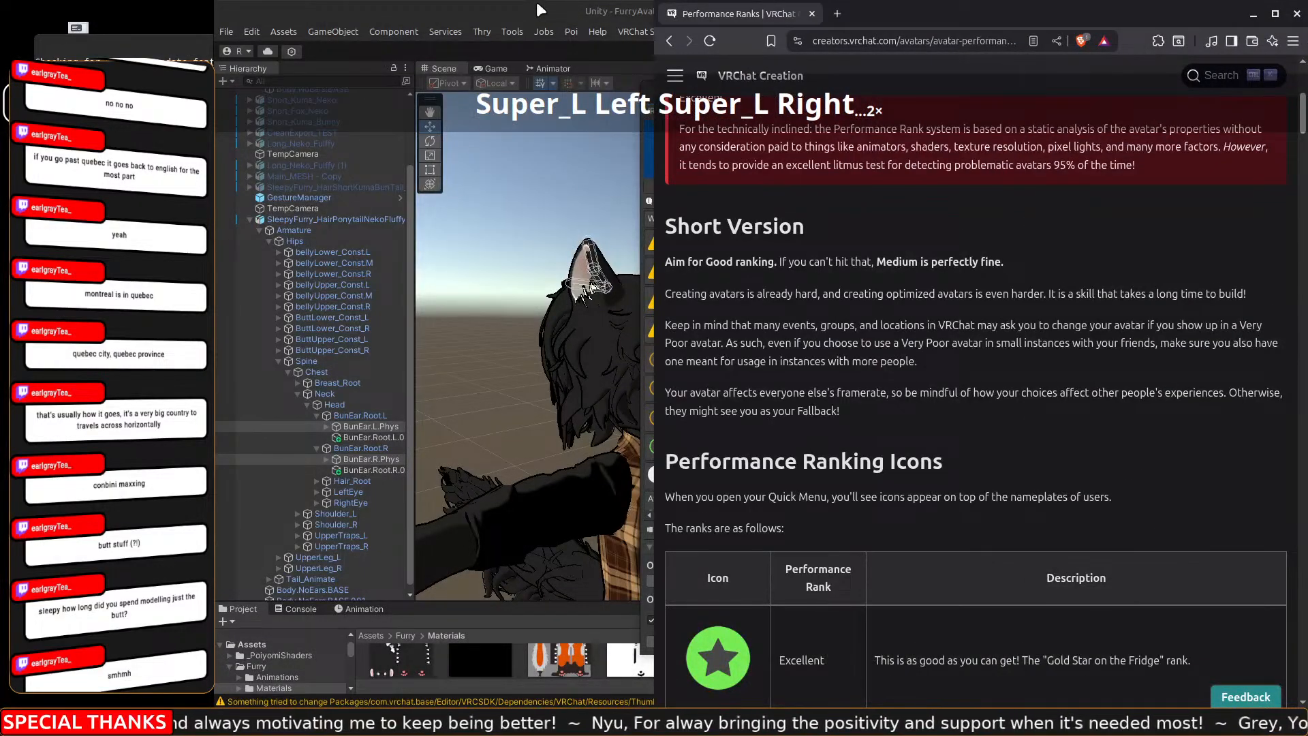
click(537, 3)
drag(838, 92, 436, 93)
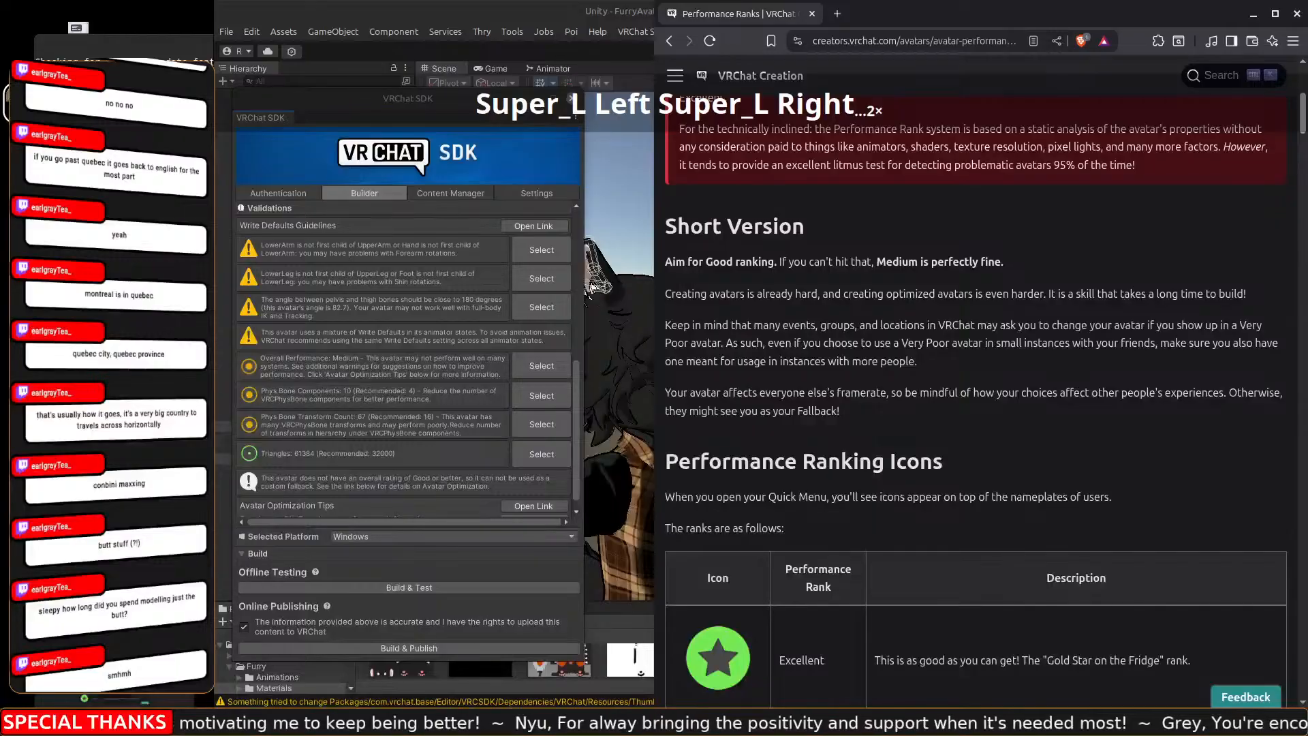
key(alt+Tab)
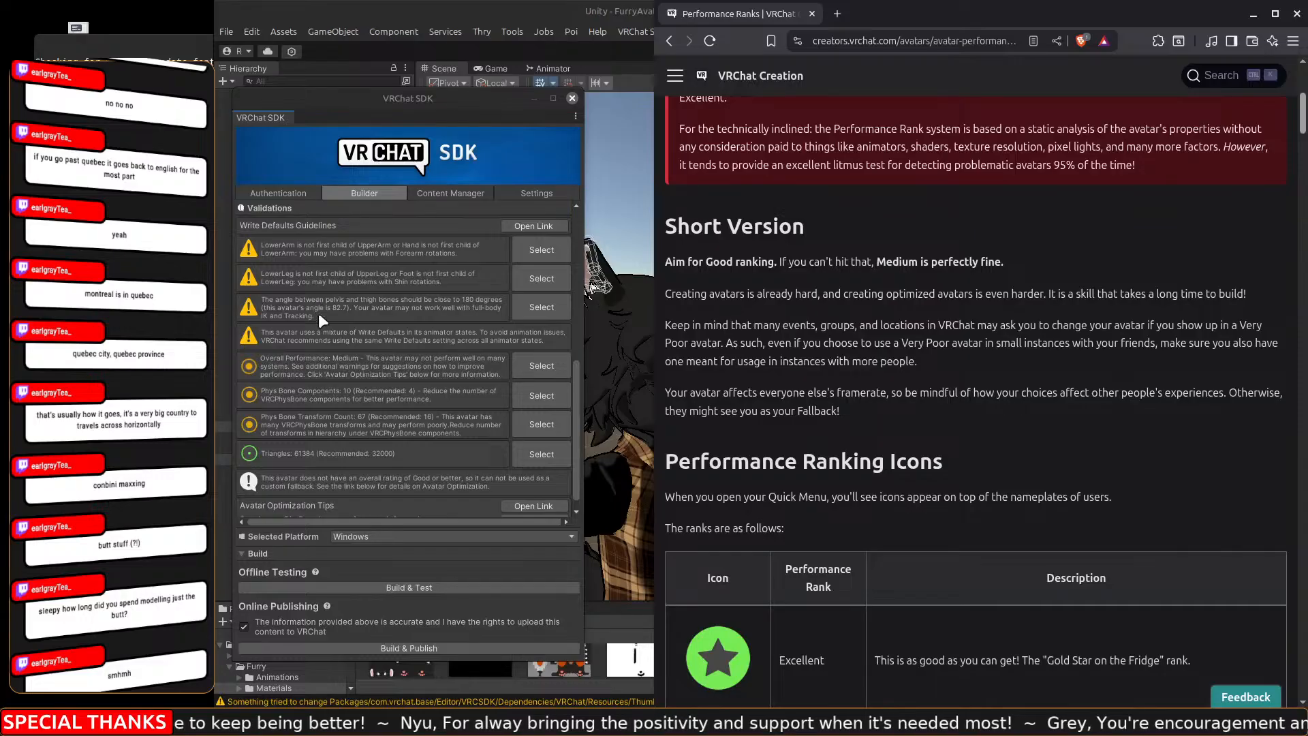
Compare the avatar's Phys Bone component and transform counts with the Good column of the PC Limits table.
scroll(860, 419, down, 5)
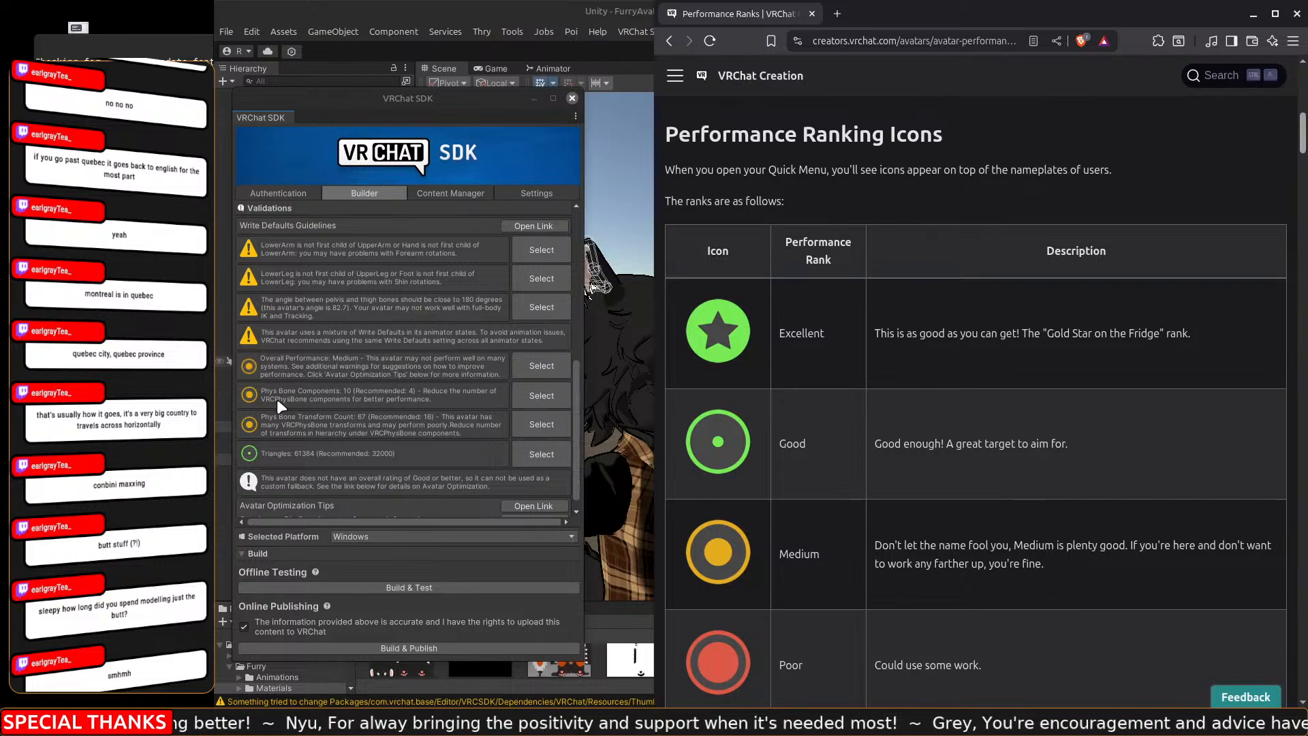
scroll(978, 390, down, 20)
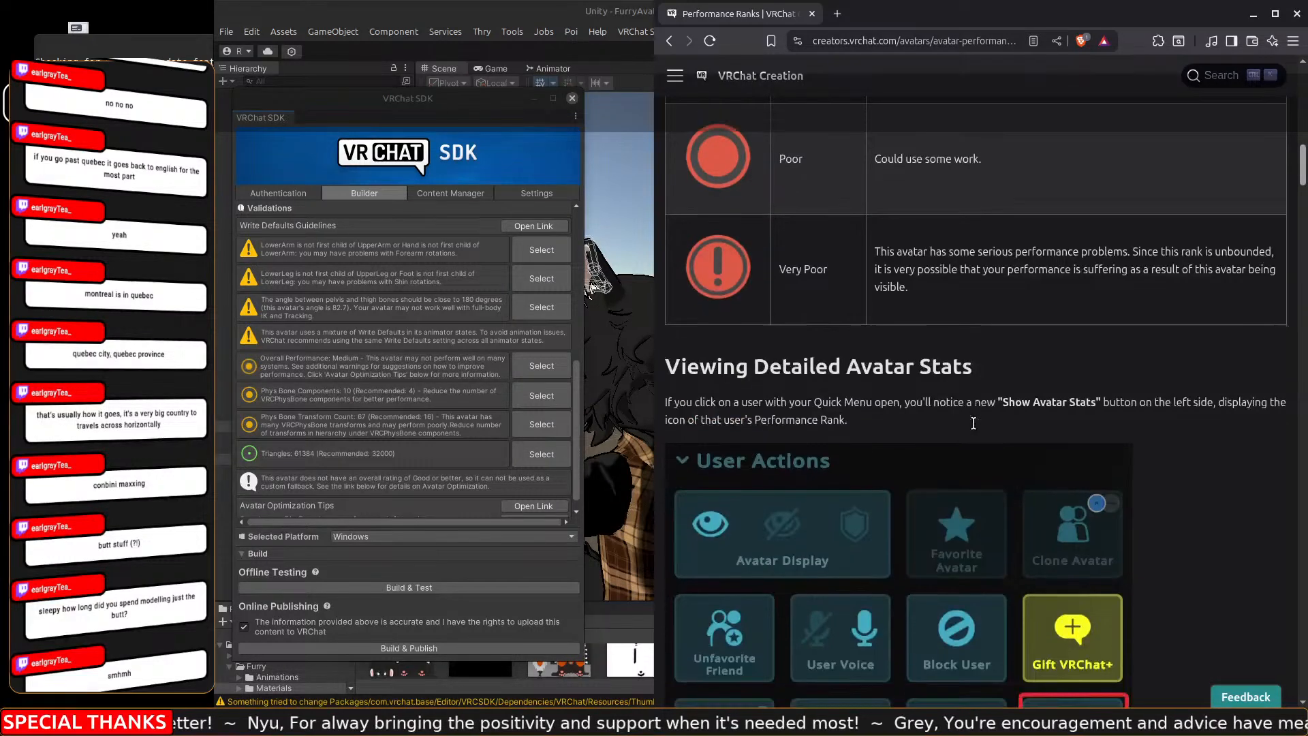
scroll(1088, 545, down, 3)
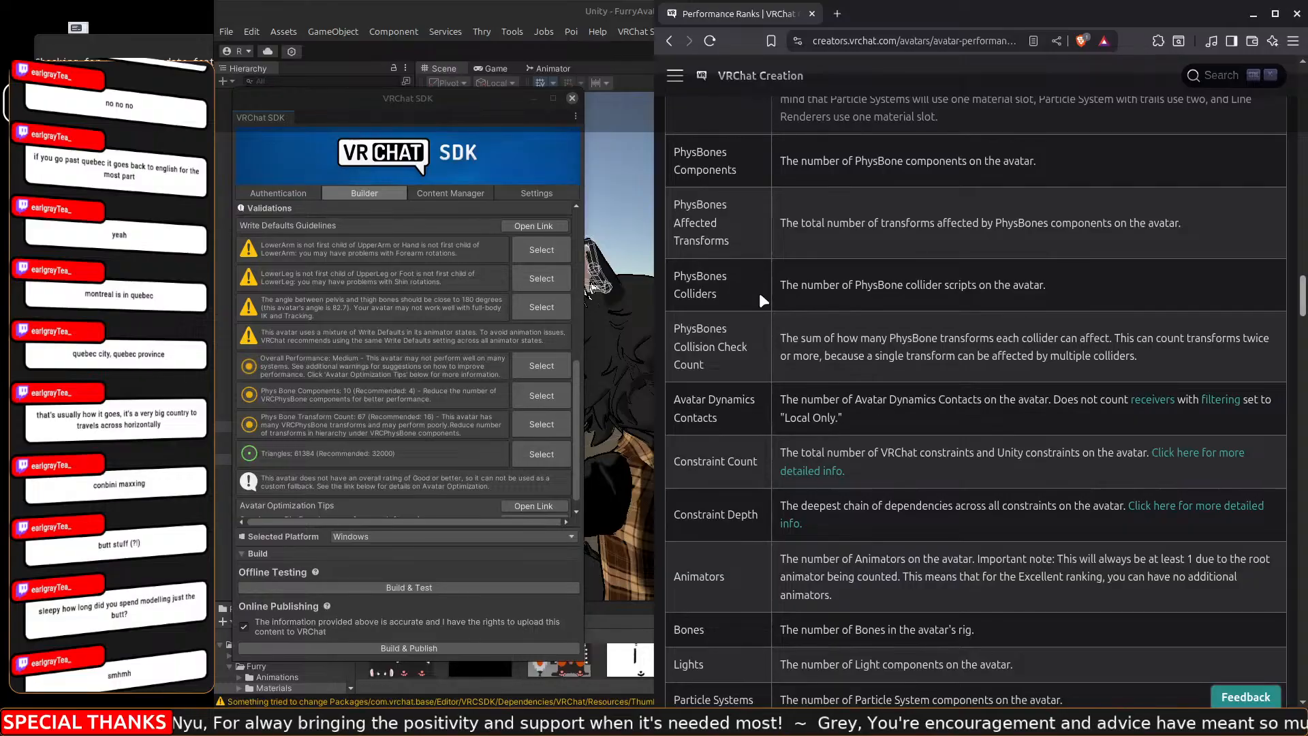
scroll(764, 407, up, 2)
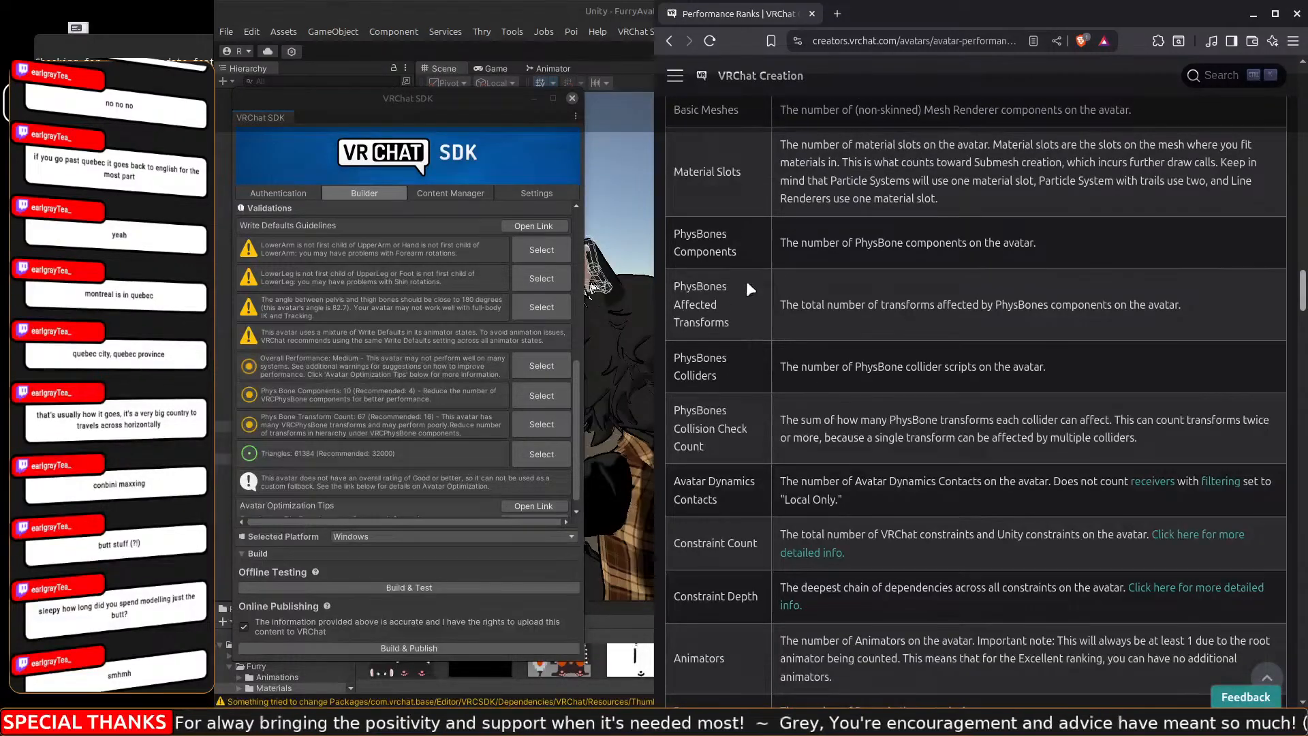
scroll(816, 289, down, 20)
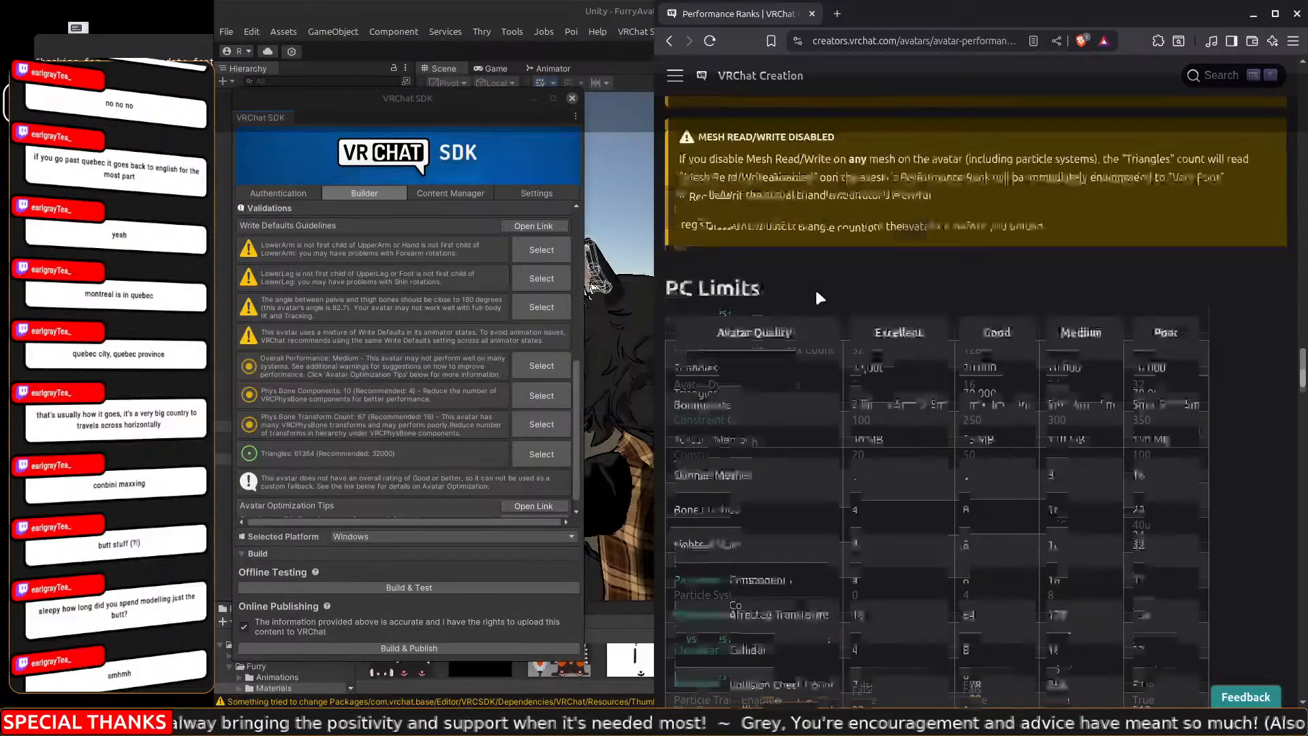
scroll(816, 289, up, 5)
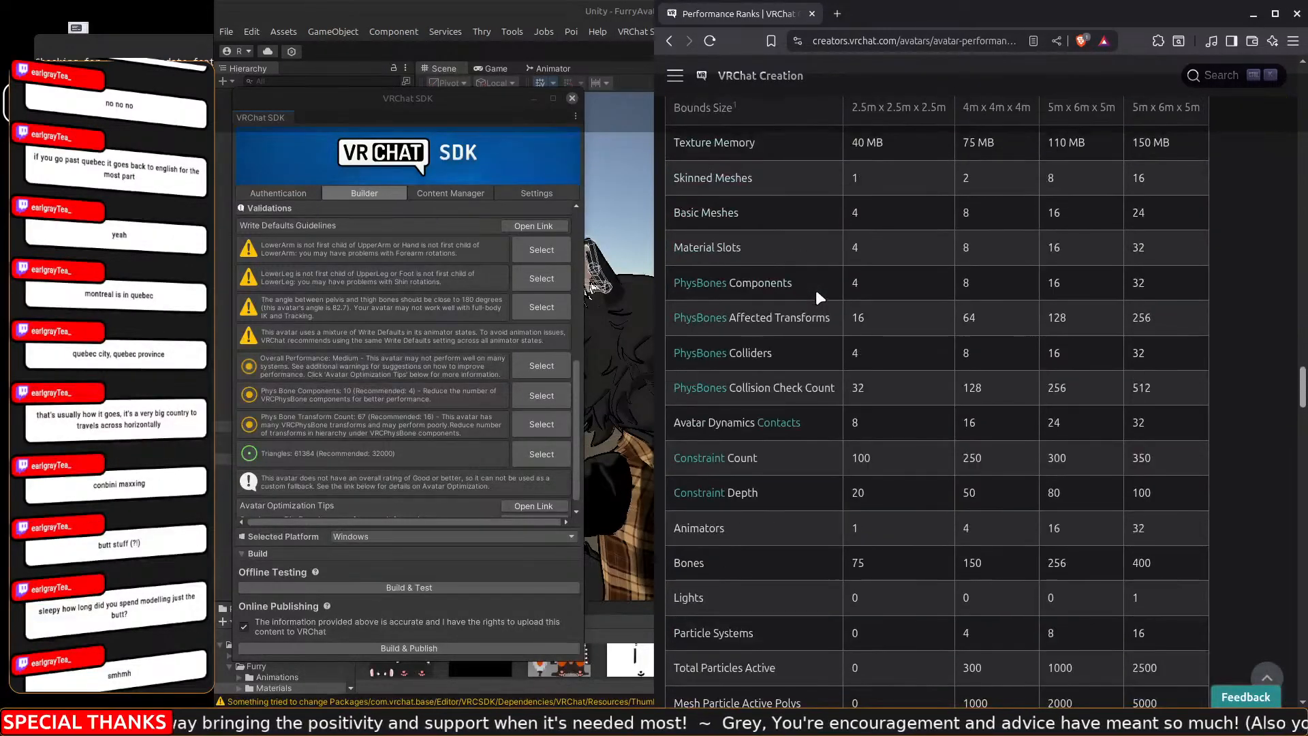
double_click(967, 283)
scroll(1007, 300, up, 4)
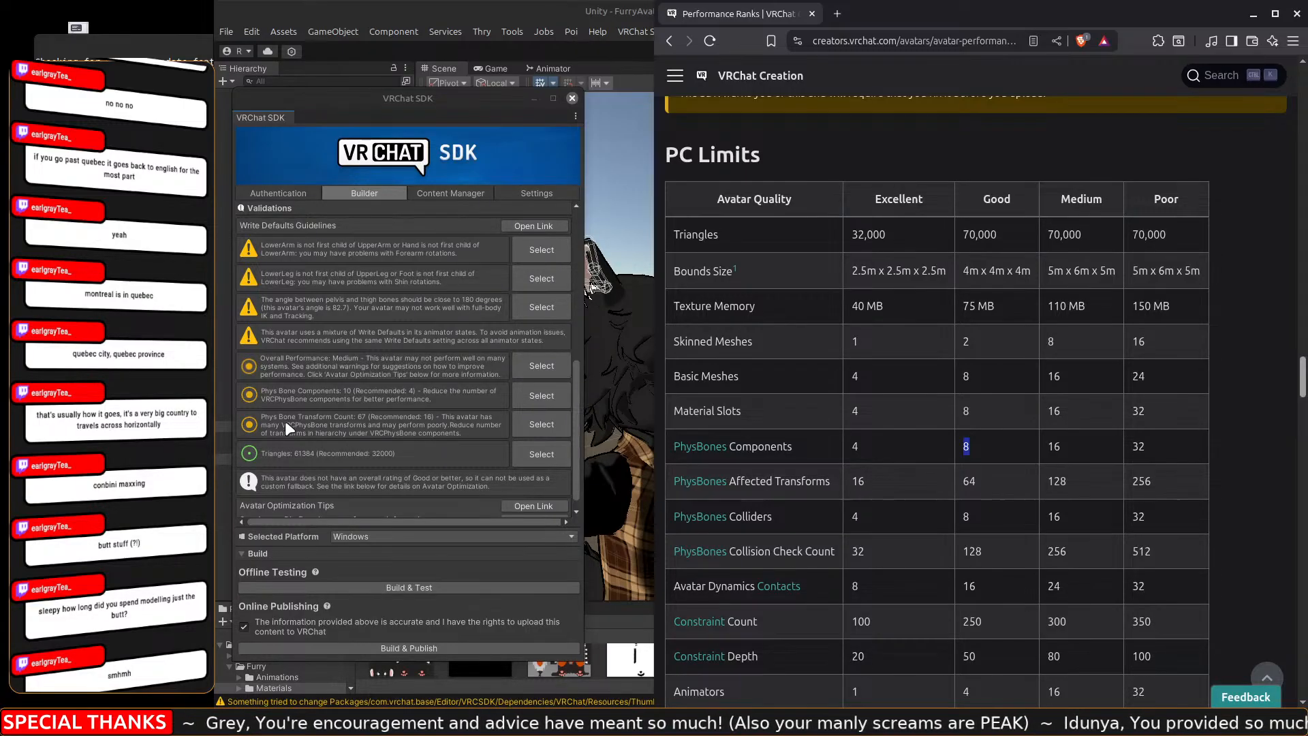
double_click(969, 482)
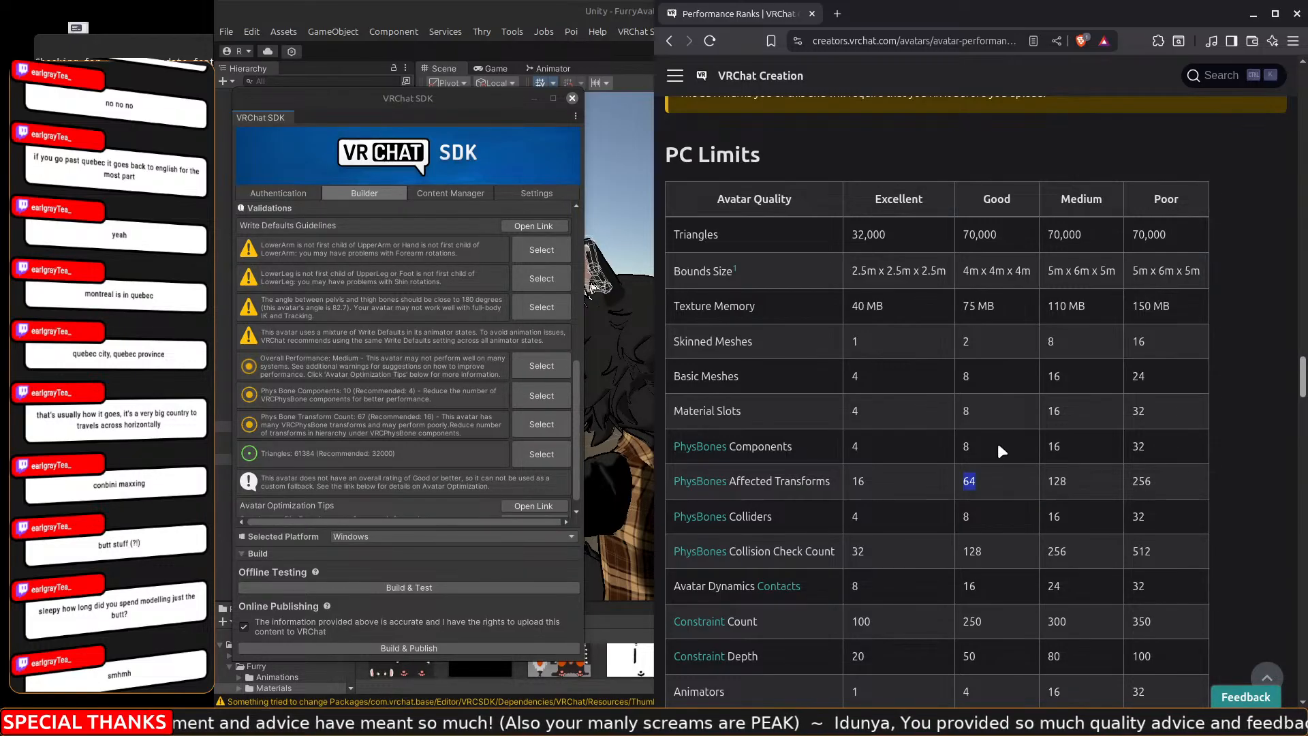
Return to Unity, close the VRChat SDK window, and delete BunEar.Root.L.001 and its right-ear counterpart from the avatar's ear bones.
click(610, 2)
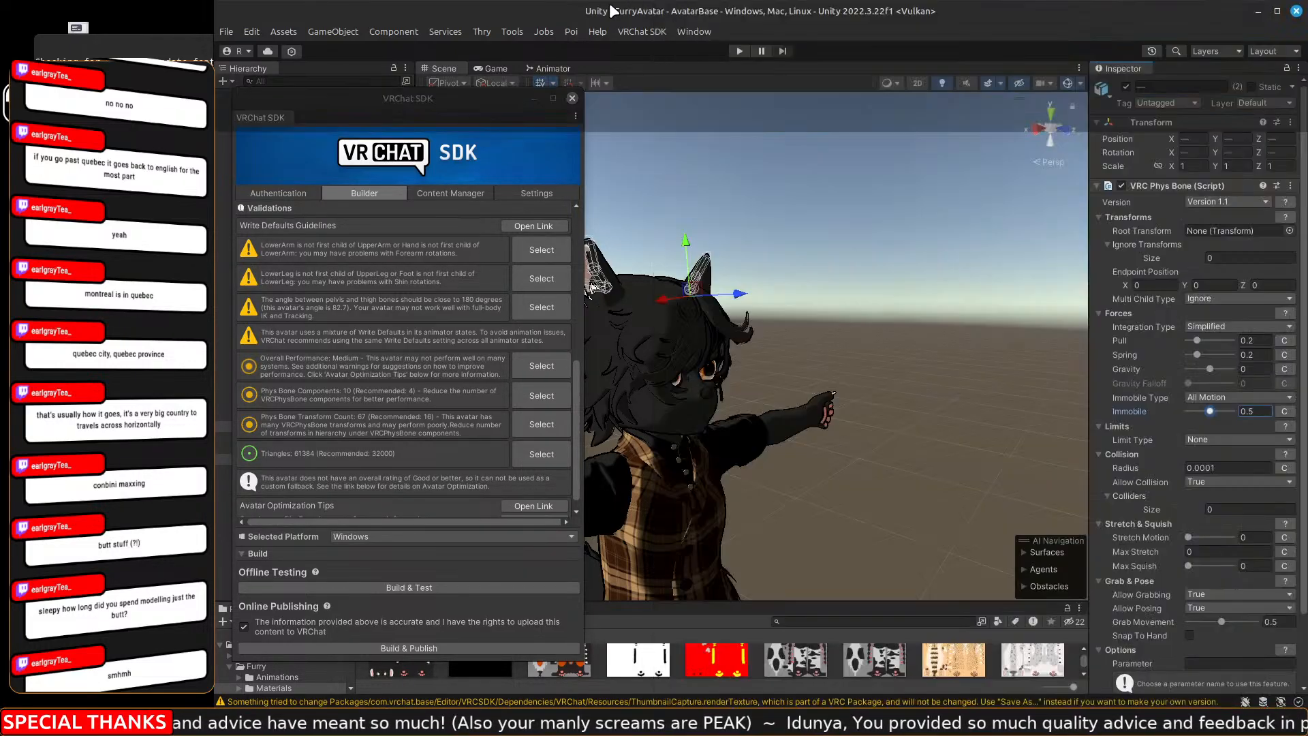
click(572, 98)
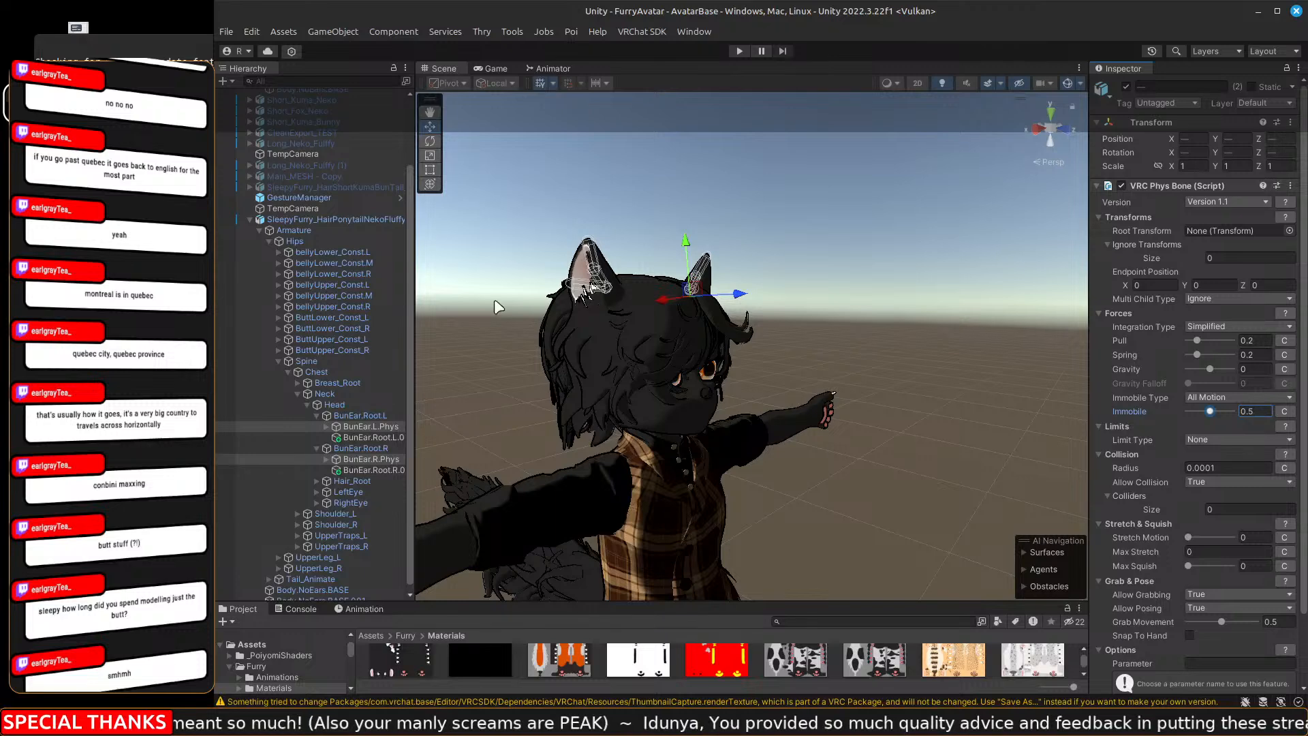
click(389, 437)
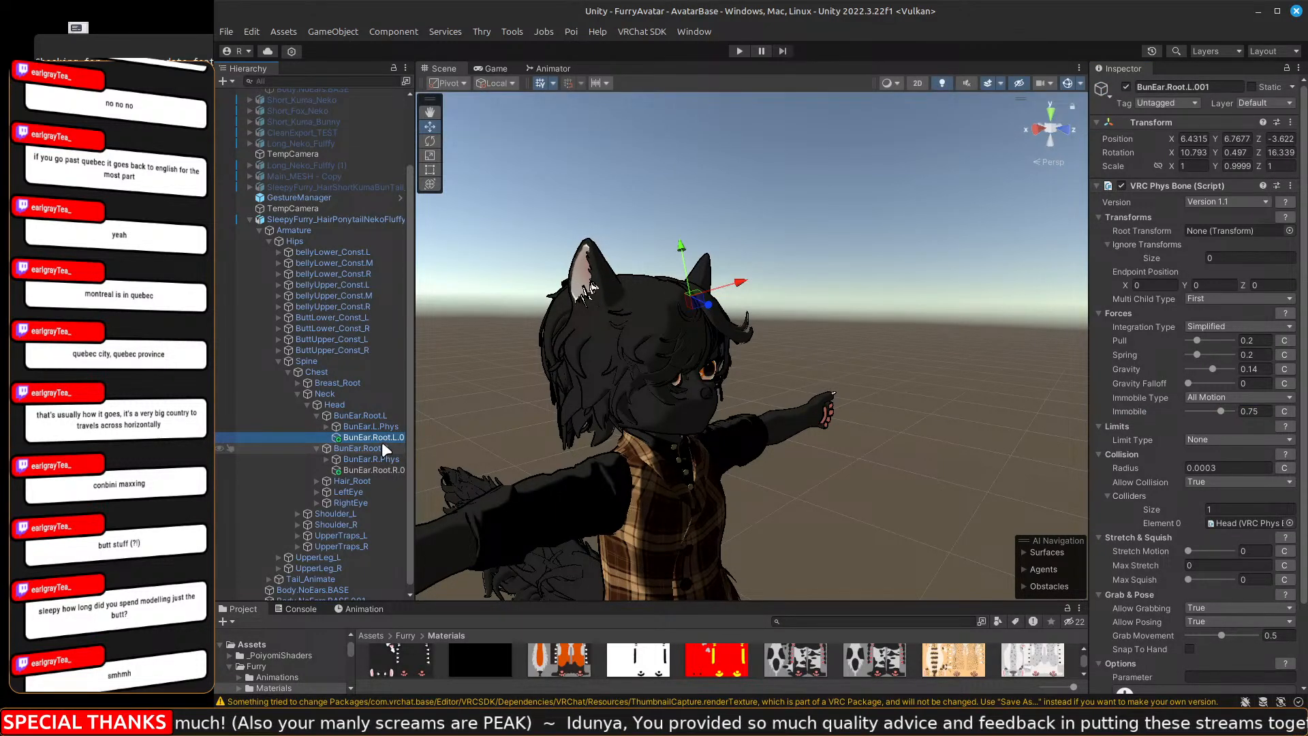
key(Delete)
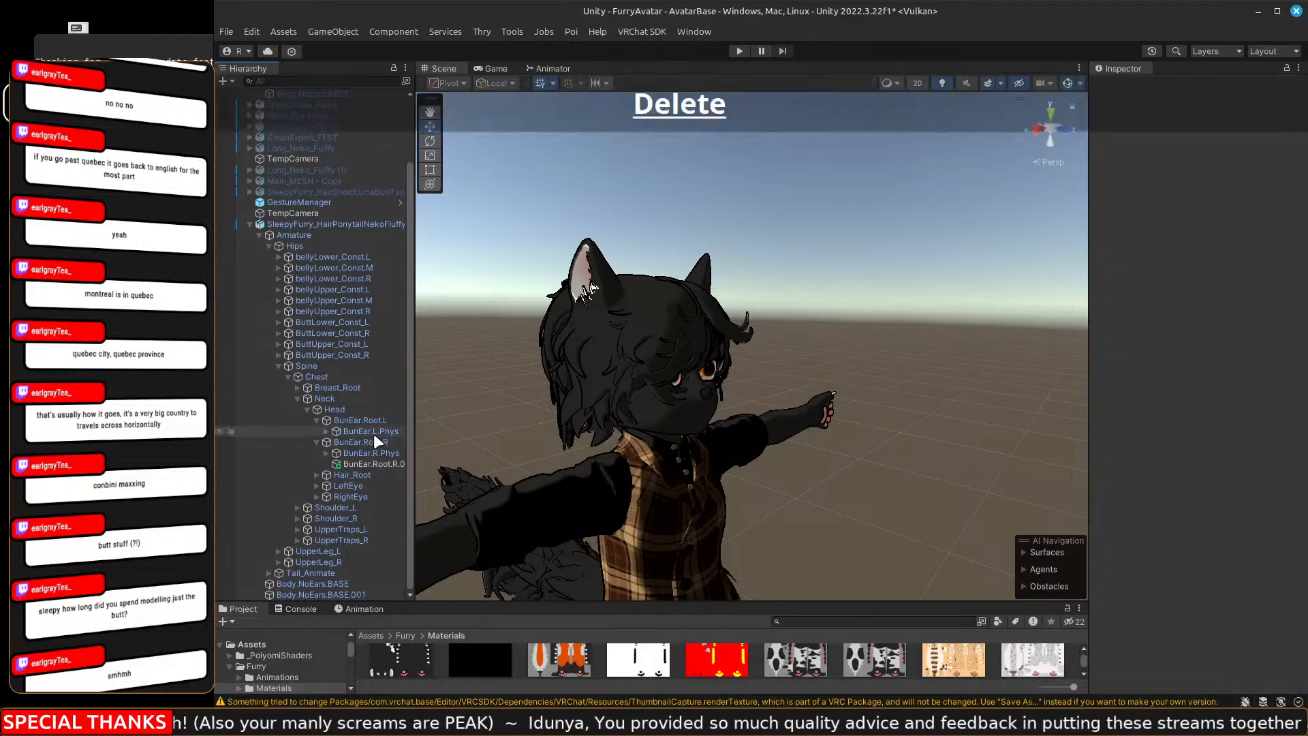
click(362, 459)
key(Delete)
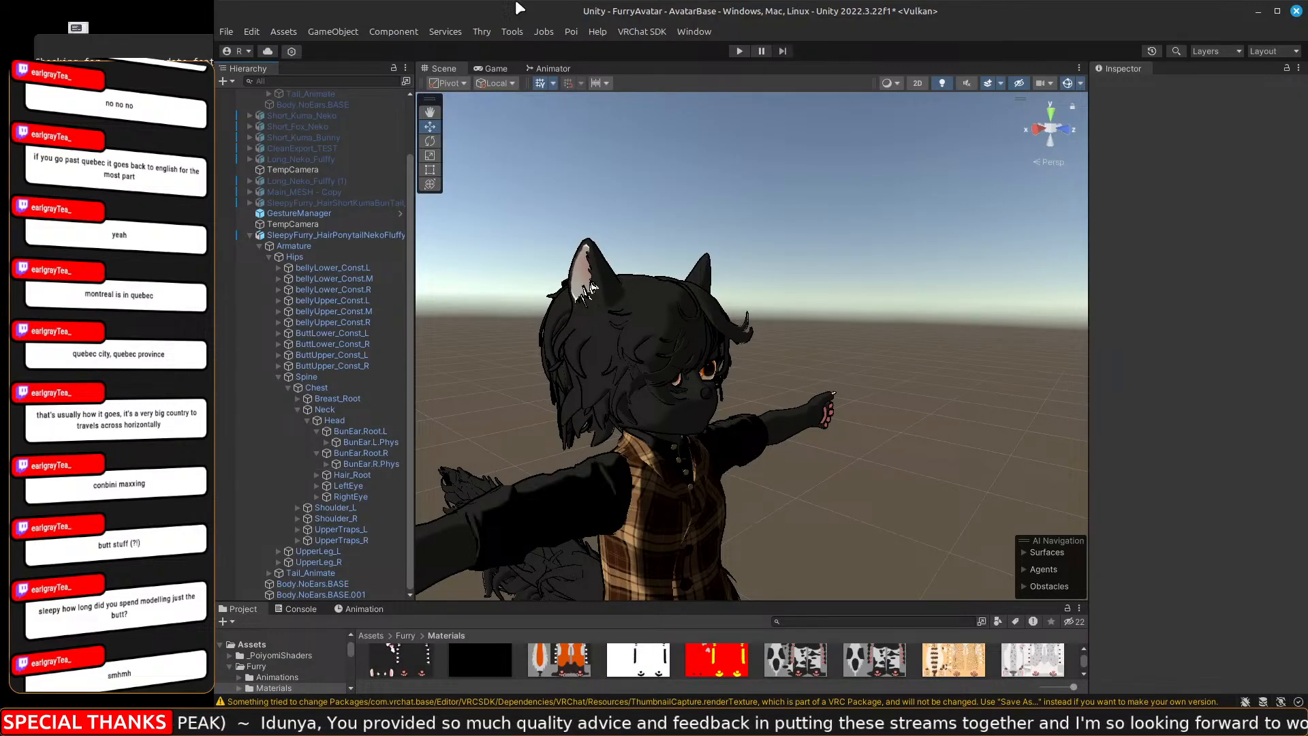
Reopen the VRChat SDK control panel and review the avatar's build information in the Builder.
click(657, 31)
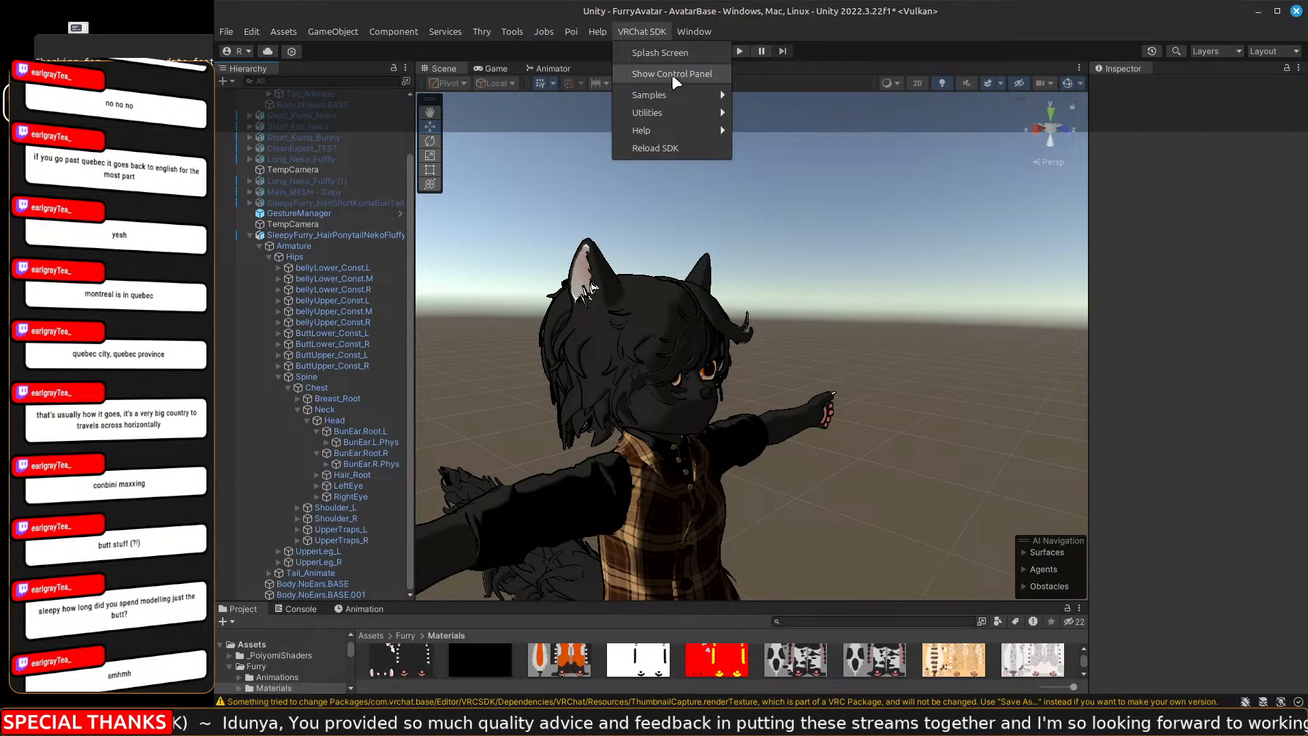
click(672, 73)
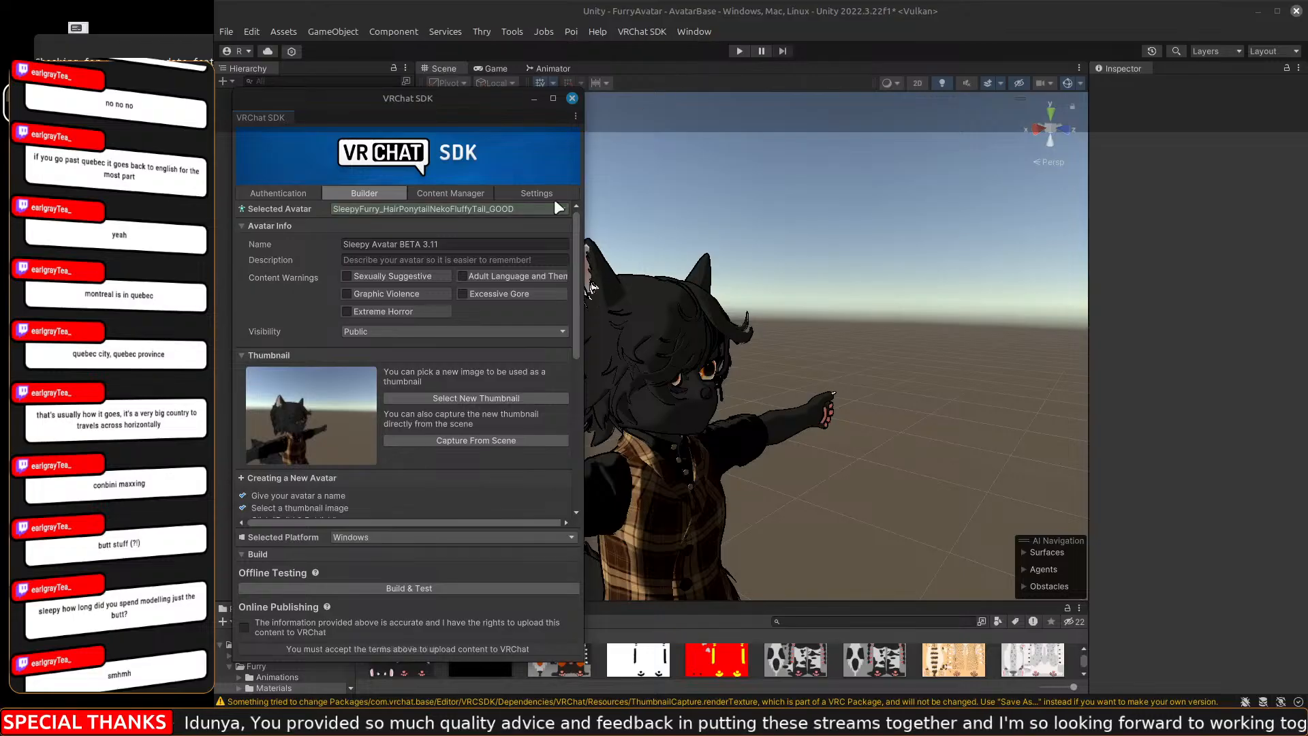
scroll(398, 504, down, 10)
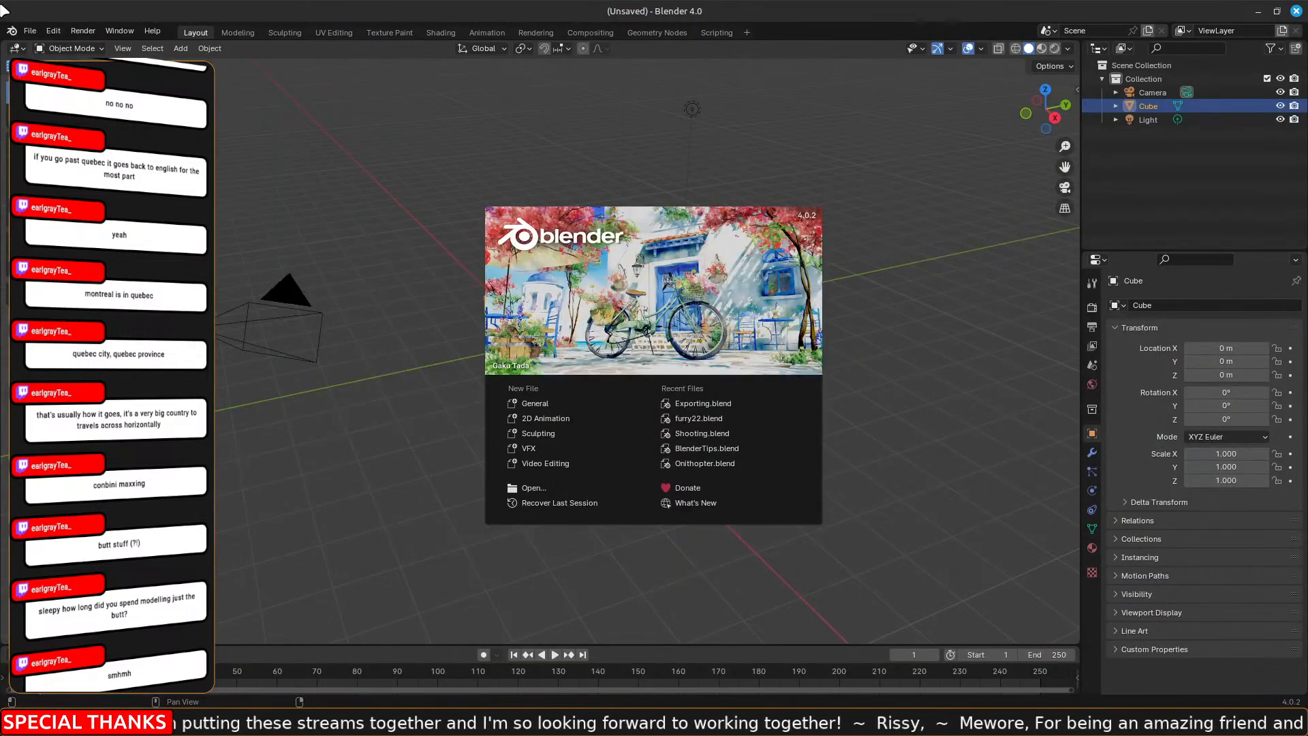
Switch to Blender and open the recent file Exporting.blend.
click(30, 31)
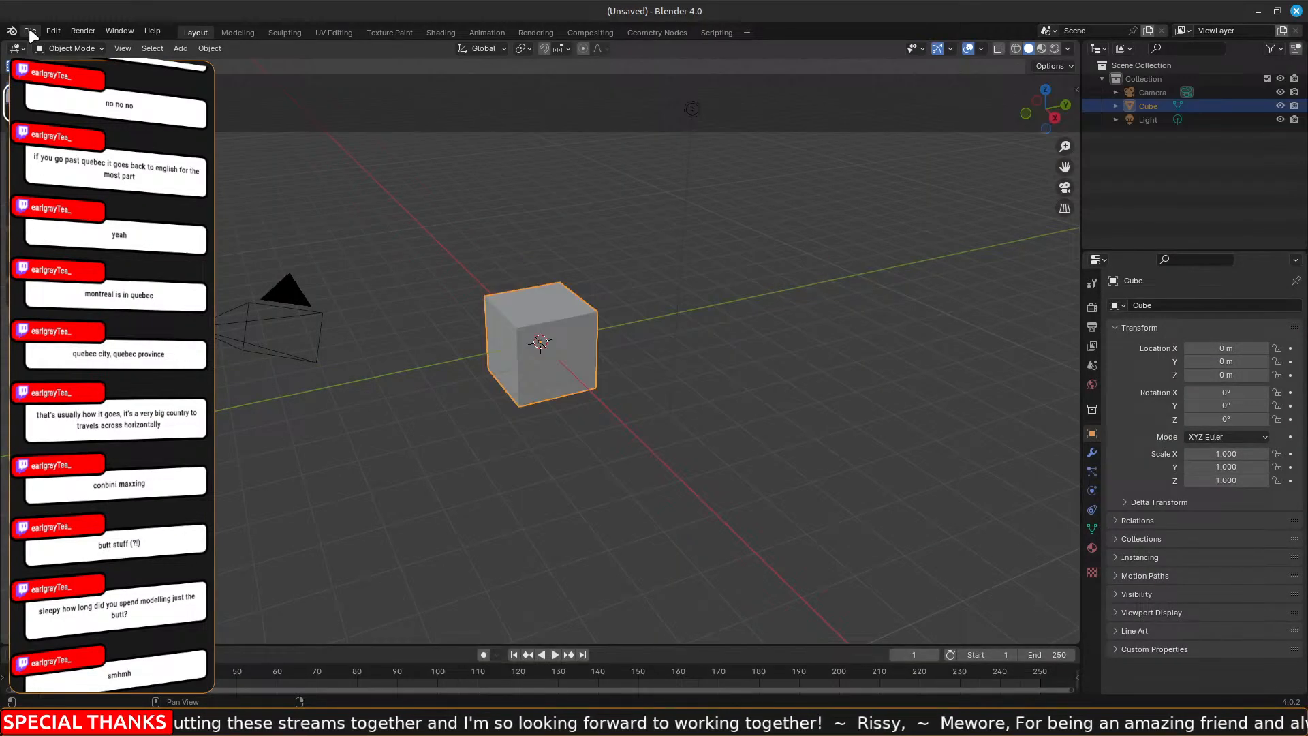
click(30, 31)
mouse_move(75, 72)
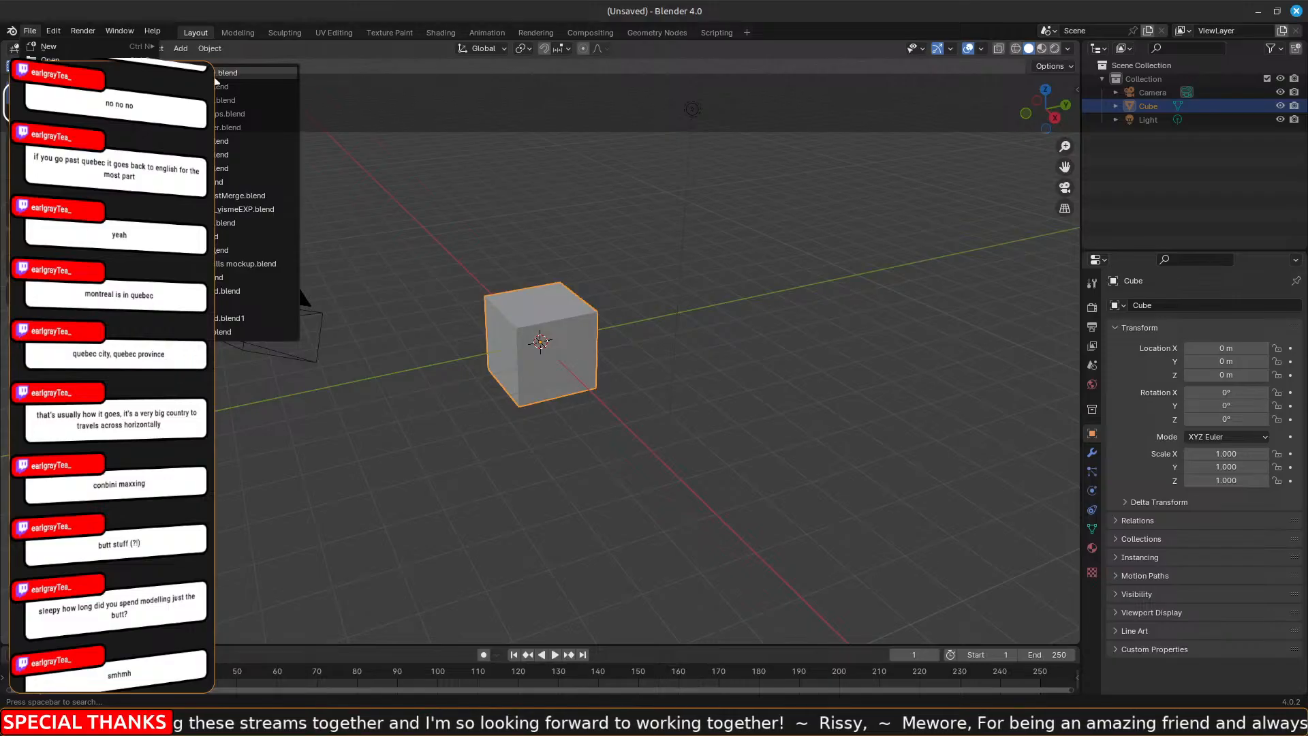
click(216, 72)
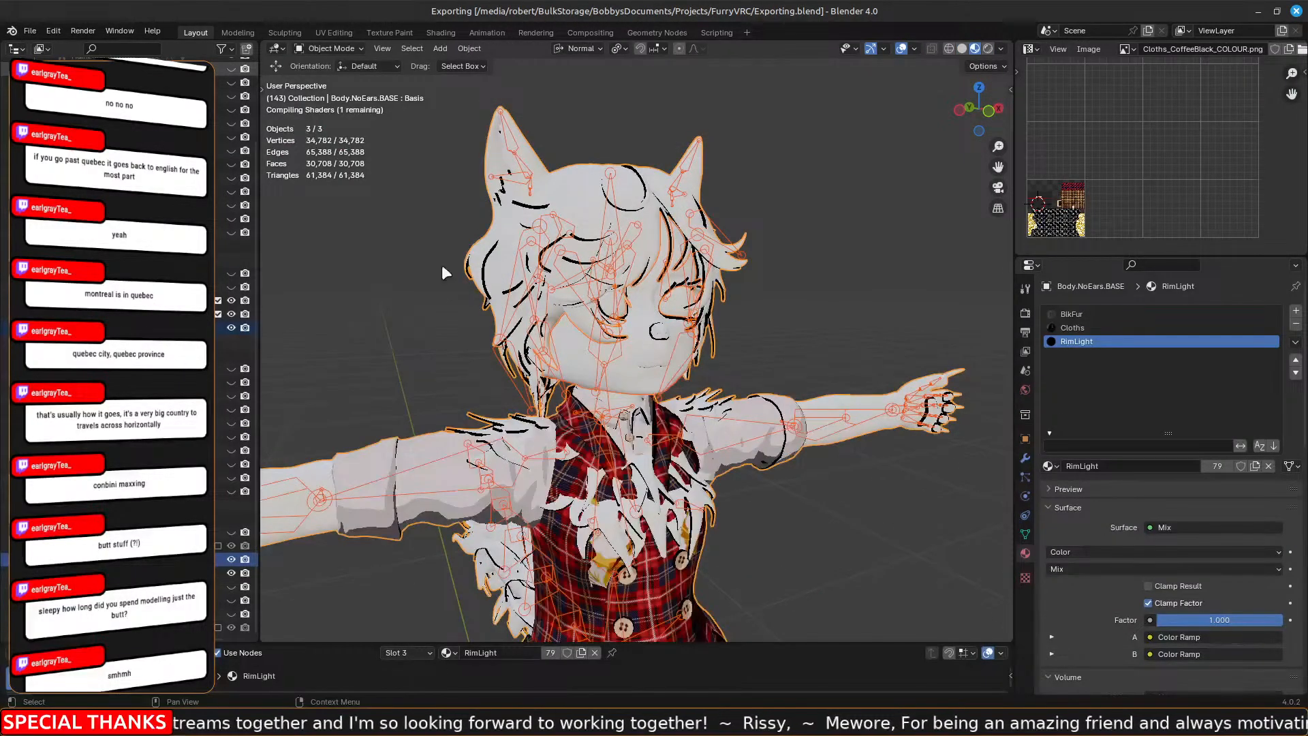
Select the armature, pick the Tail_6 bone at the tail tip, and switch to Pose Mode.
middle_drag(420, 305, 439, 363)
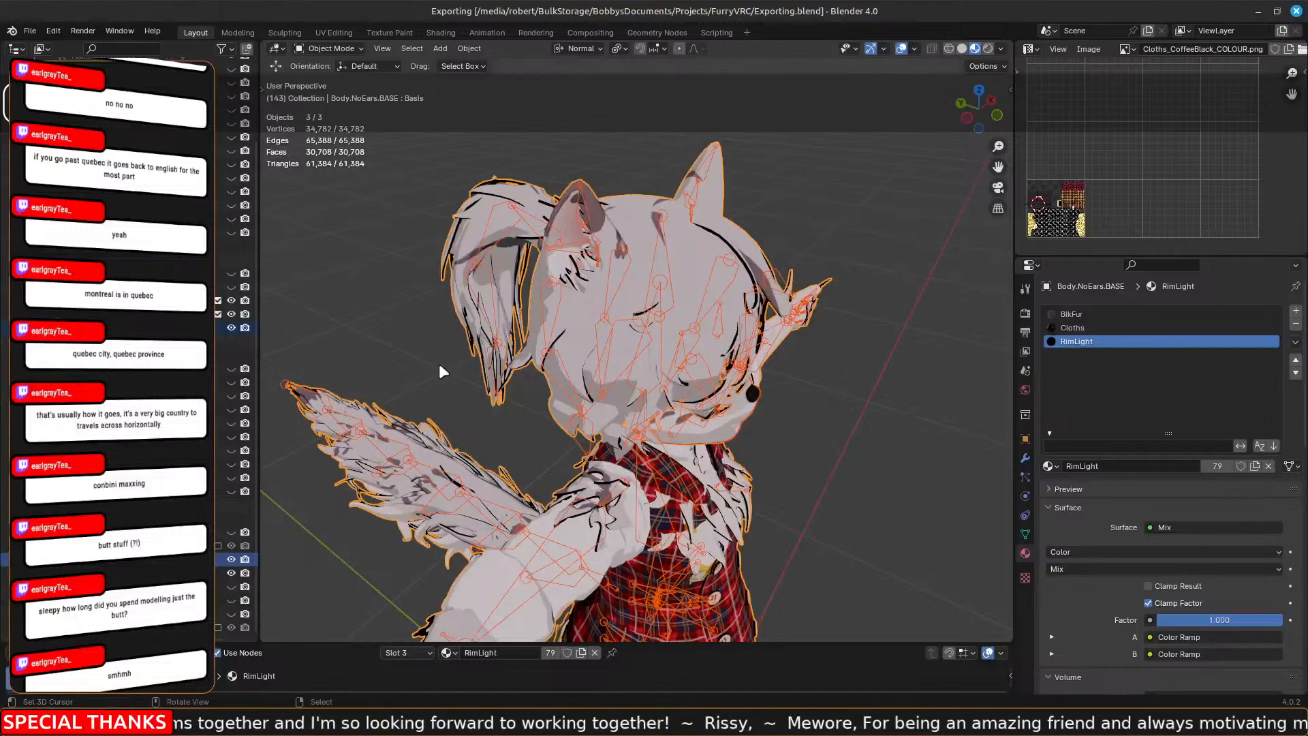
key(shift)
middle_drag(334, 371, 400, 419)
click(398, 411)
key(Tab)
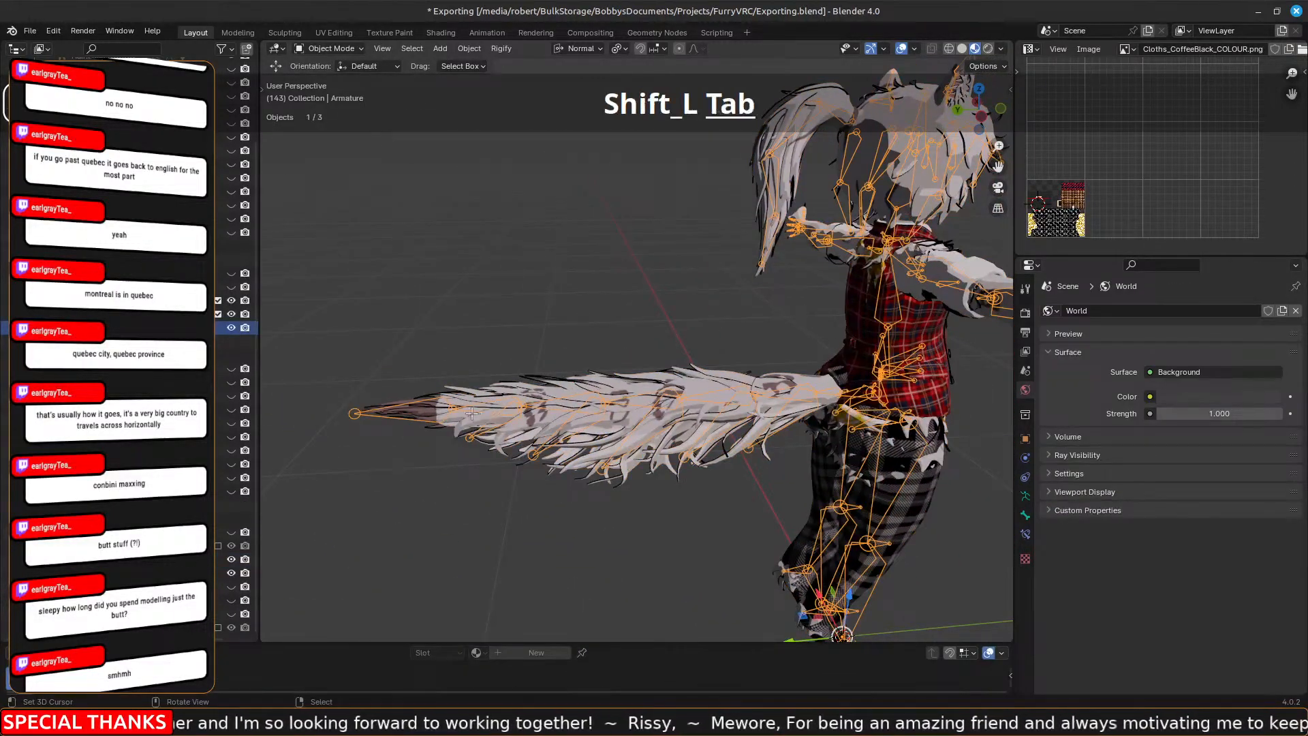
click(417, 416)
shift+middle_drag(420, 419, 534, 320)
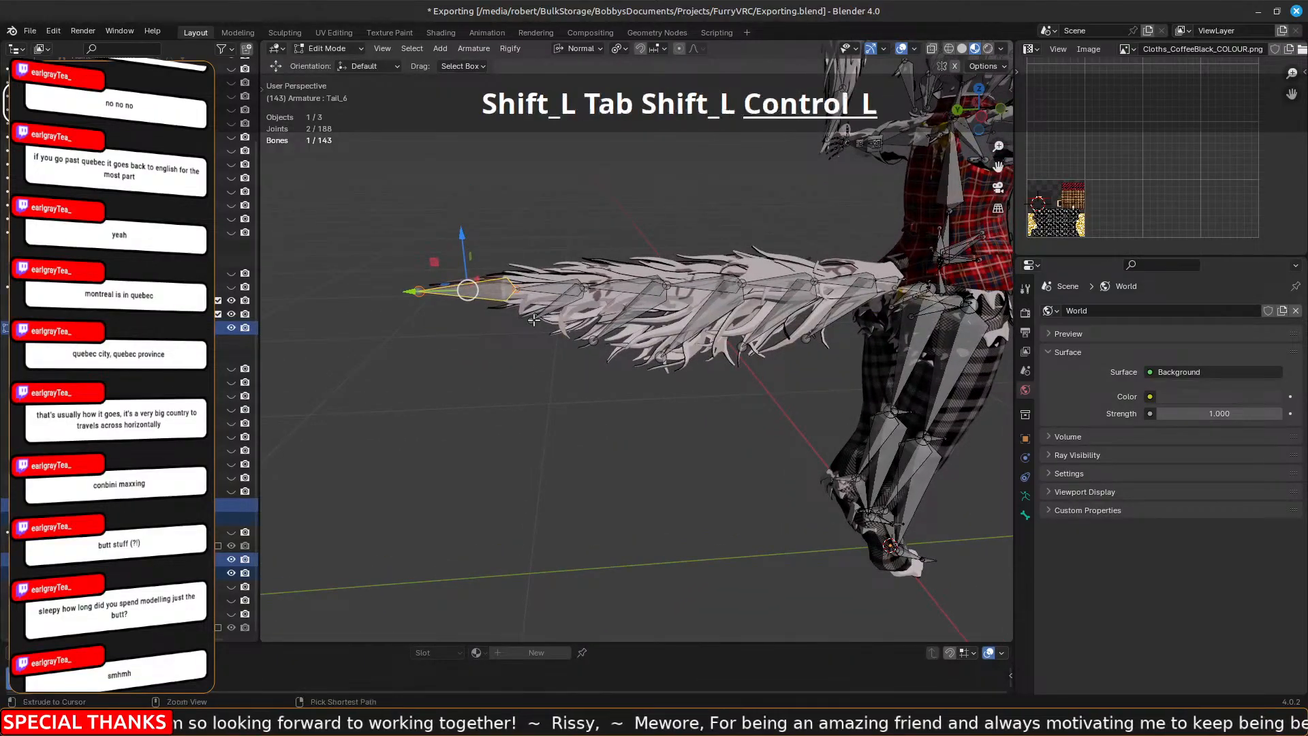
key(ctrl+Tab)
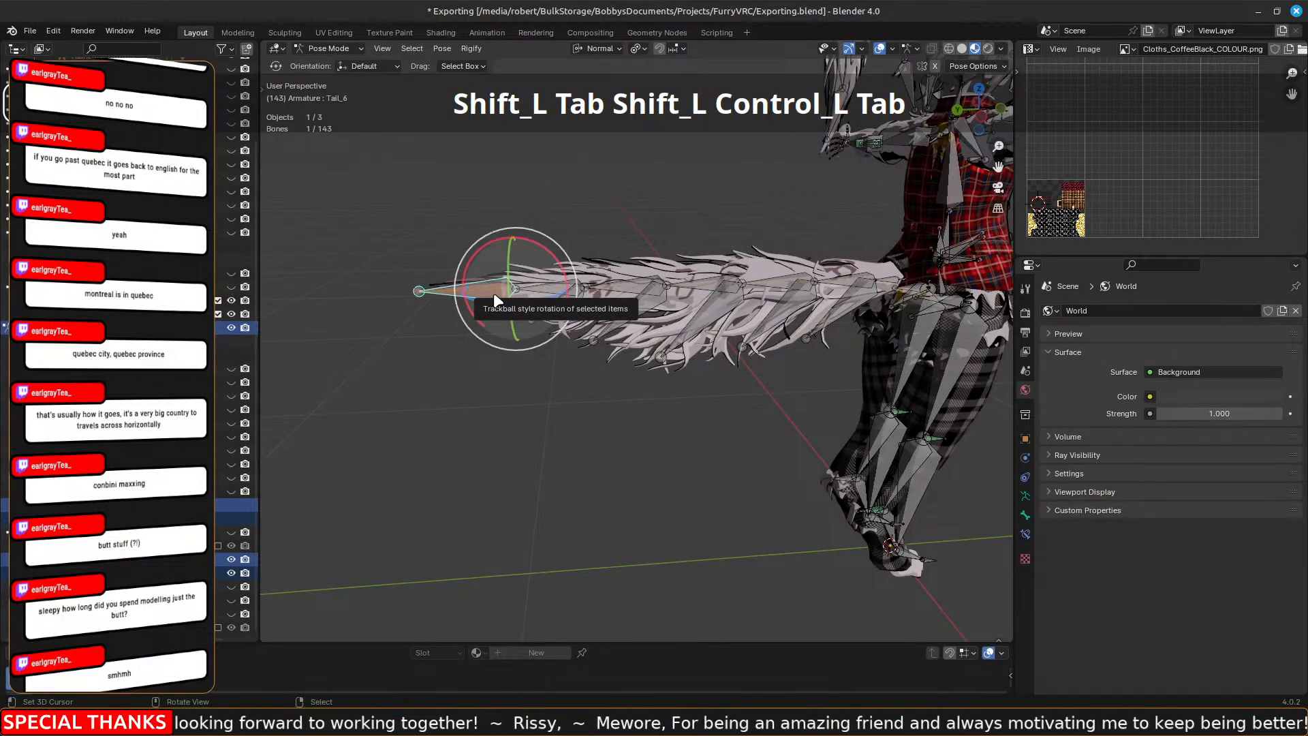
Select the whole linked tail bone chain and add the five fur bones beneath it to the selection.
key(l)
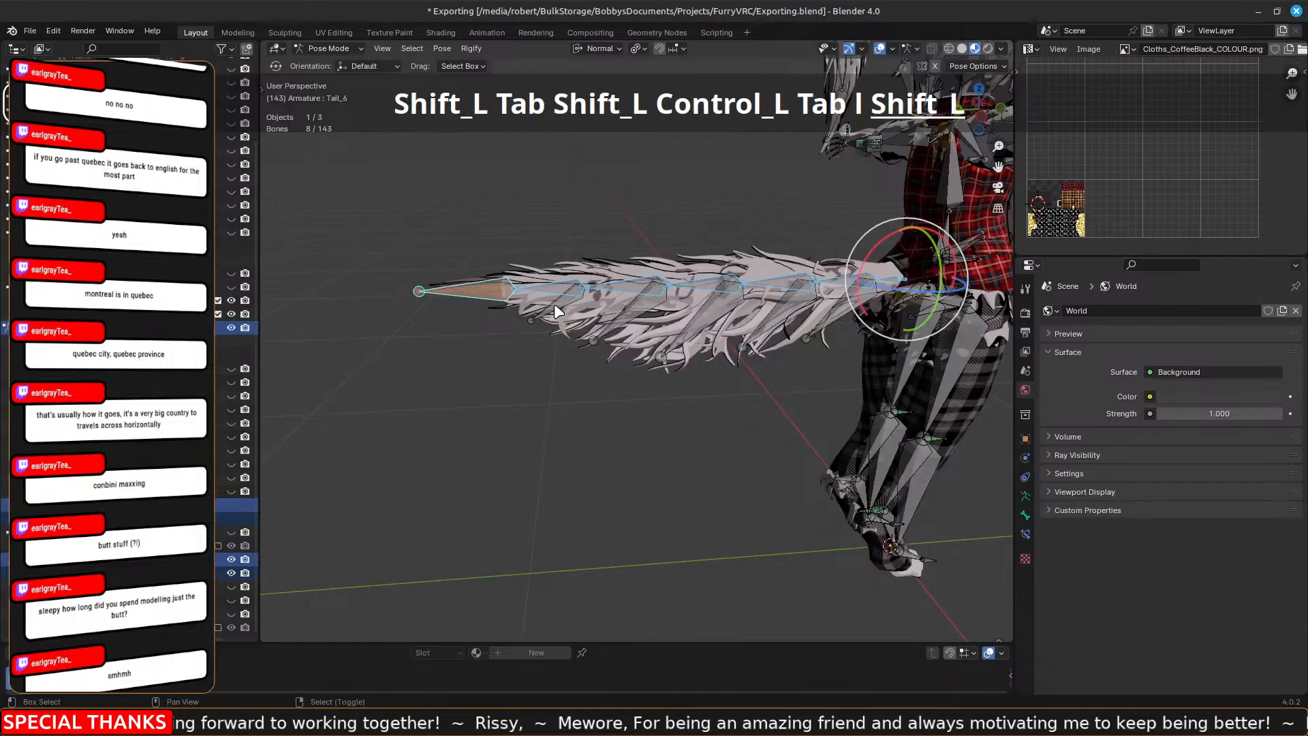
shift+right_click(555, 305)
shift+right_click(642, 309)
shift+right_click(702, 321)
shift+right_click(776, 314)
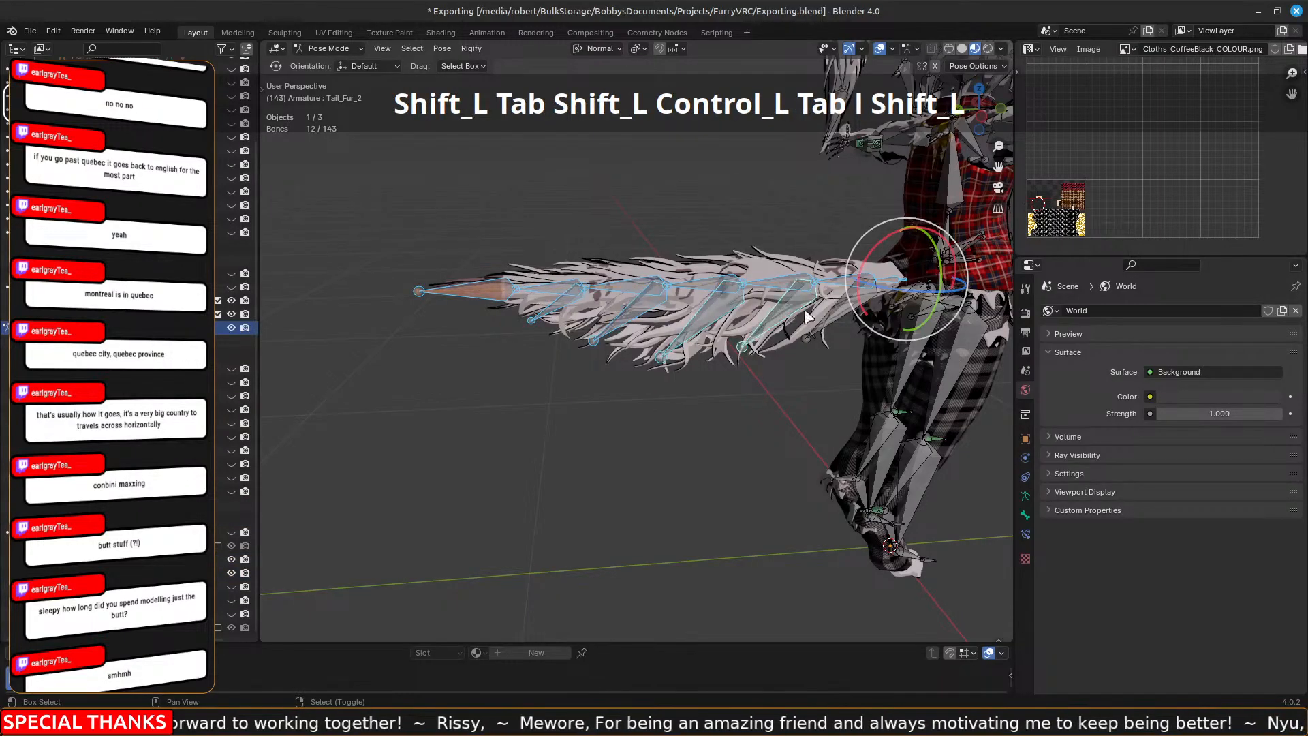
shift+right_click(840, 310)
Rotate the selected tail and fur bones so the tail bends downward, and view the pose from the side.
drag(869, 266, 823, 276)
scroll(826, 272, down, 2)
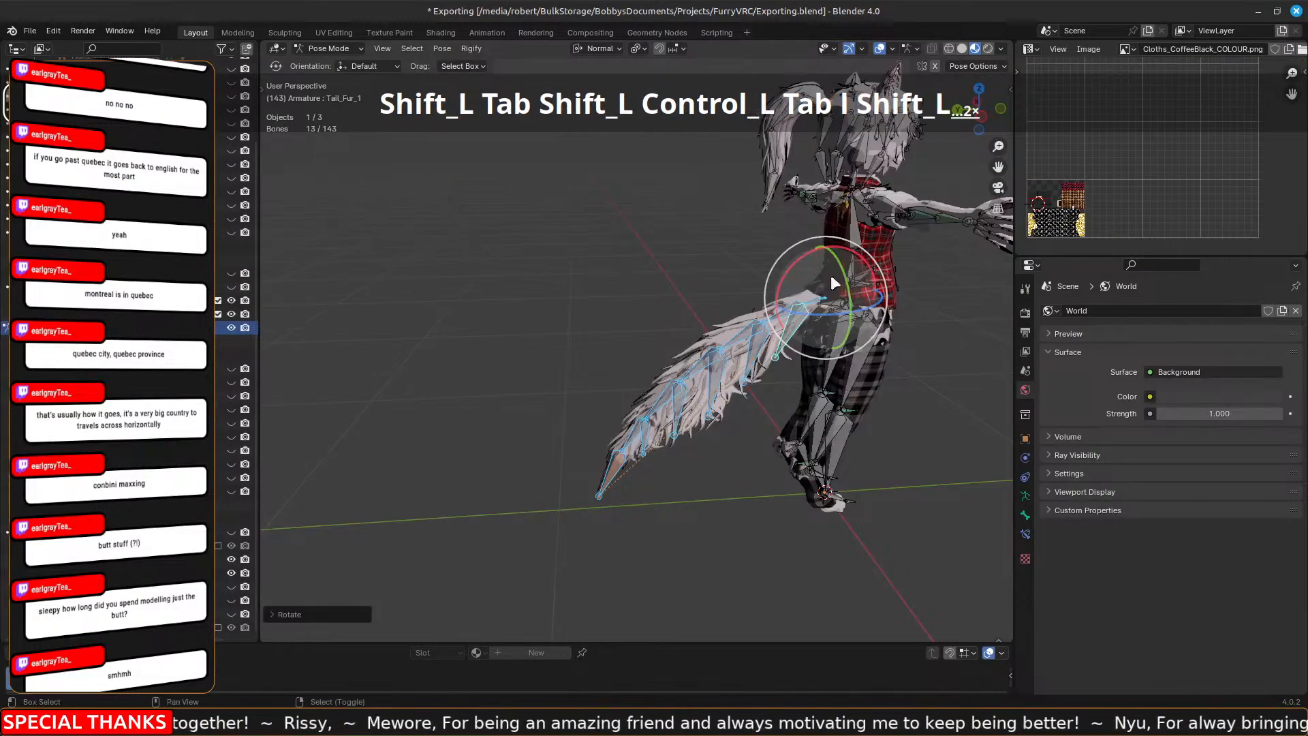
shift+middle_drag(831, 277, 521, 466)
right_click(562, 370)
key(w)
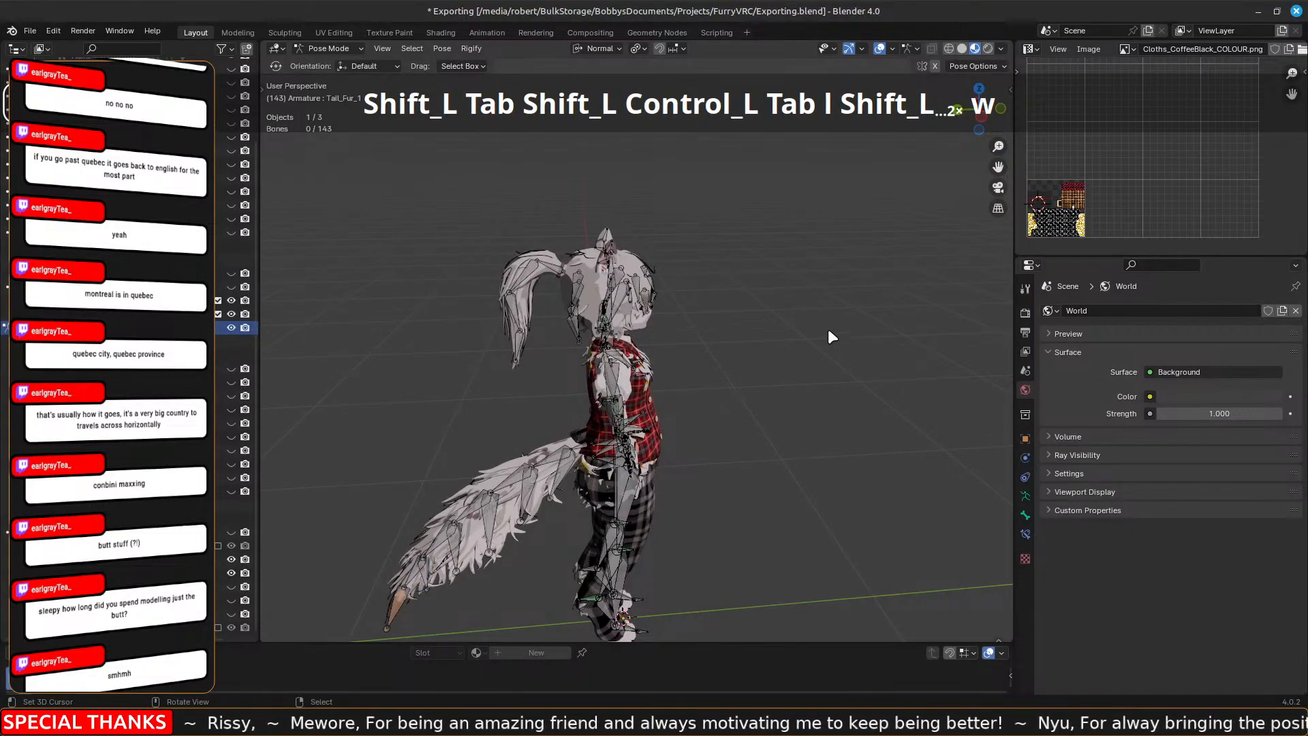
mouse_move(828, 328)
middle_down()
mouse_move(484, 293)
mouse_move(686, 298)
mouse_move(698, 321)
mouse_move(503, 293)
mouse_move(553, 280)
mouse_move(653, 286)
mouse_move(814, 312)
mouse_move(808, 332)
middle_up()
Undo the tail pose so the tail is straight again.
key(ctrl+z)
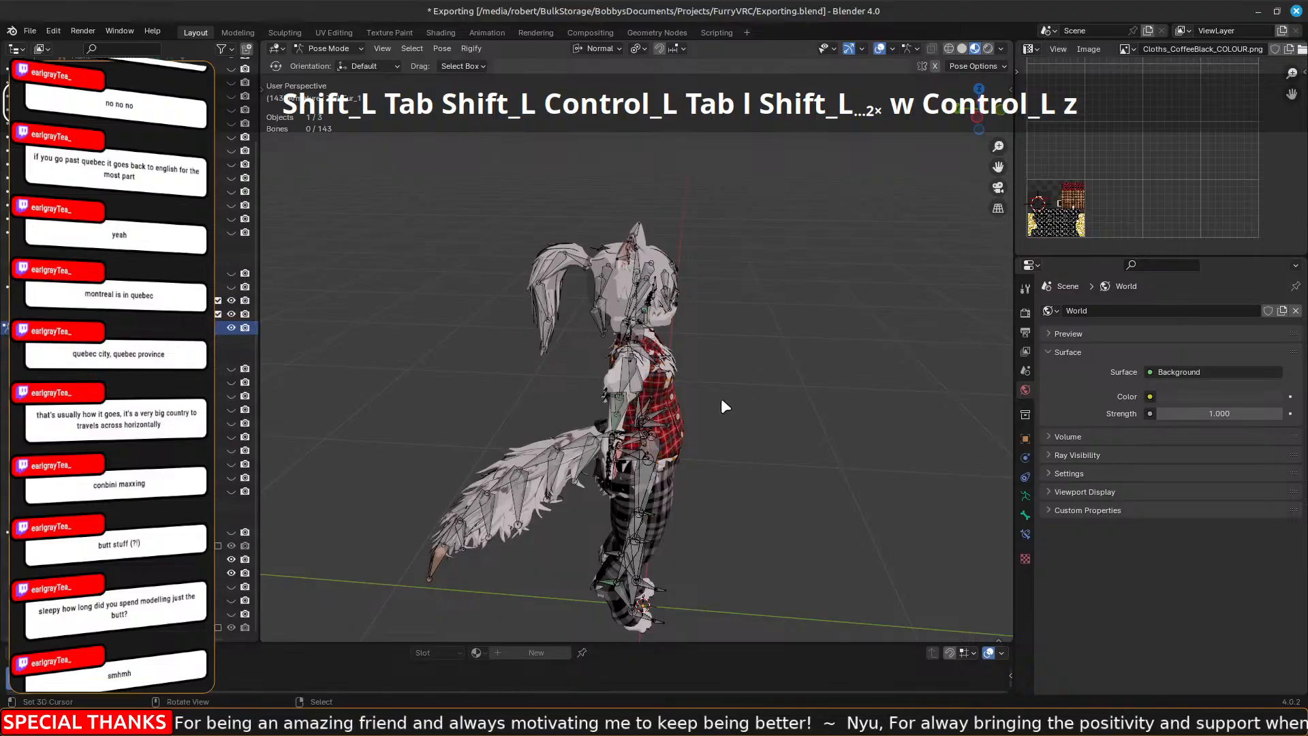
key(ctrl+z)
key(ctrl+z)
key(ctrl+z)
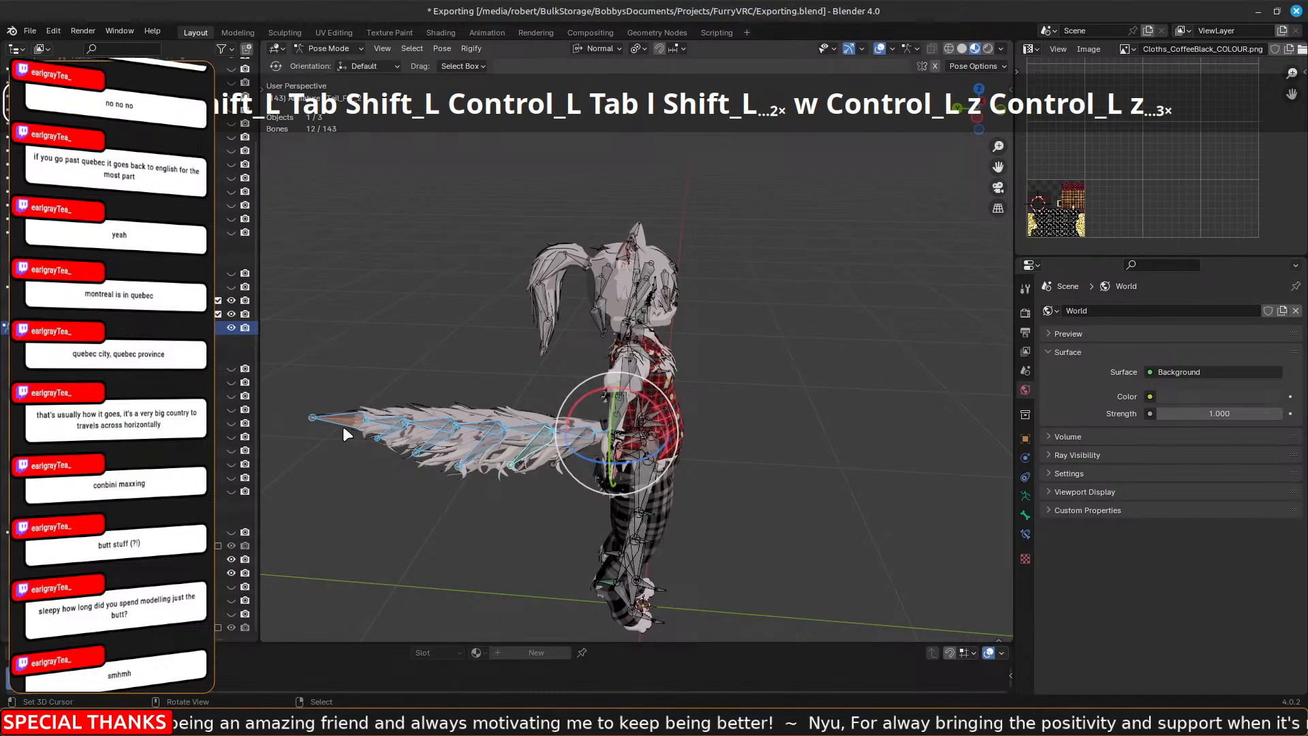
Leave Pose Mode and delete the Tail_6 bone at the tail tip in the armature's Edit Mode.
key(ctrl+Tab)
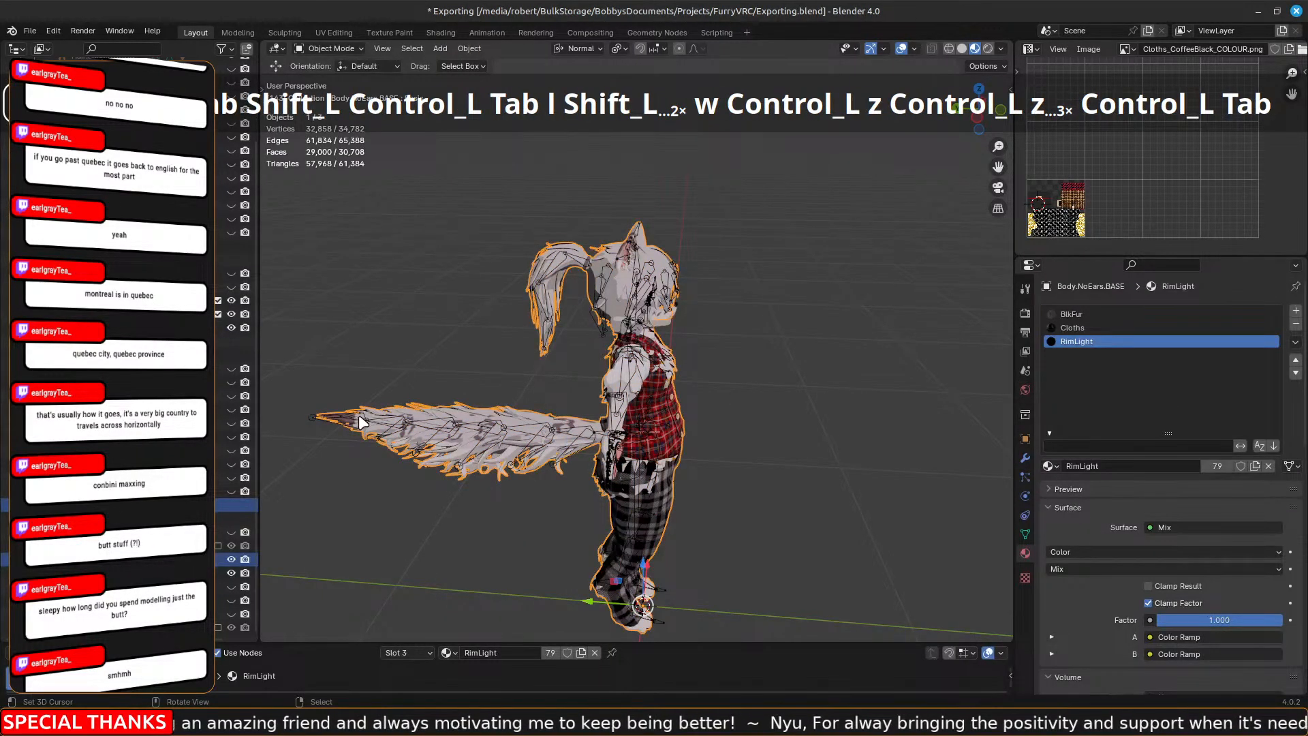
click(369, 418)
key(Tab)
click(339, 418)
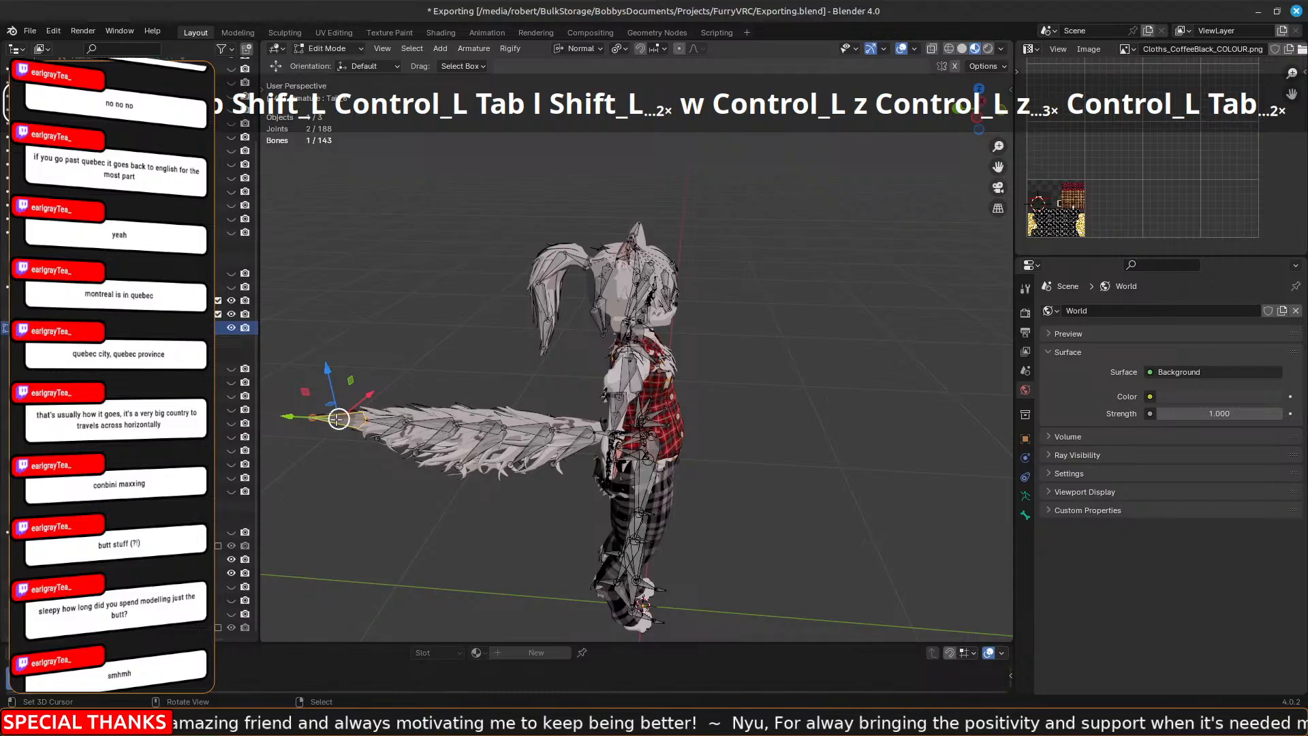
key(Delete)
click(337, 418)
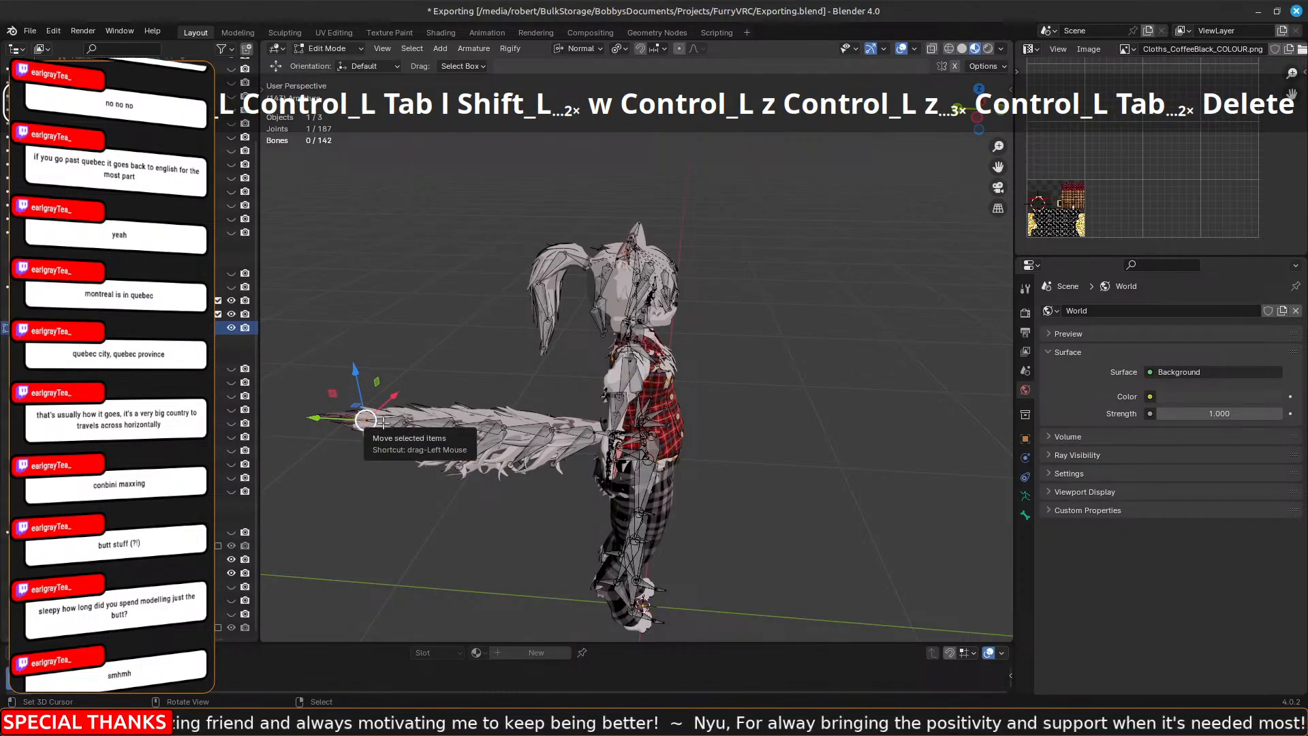
Rotate the remaining end bone of the tail in Pose Mode, and undo both that rotation and the Tail_6 deletion.
key(ctrl+Tab)
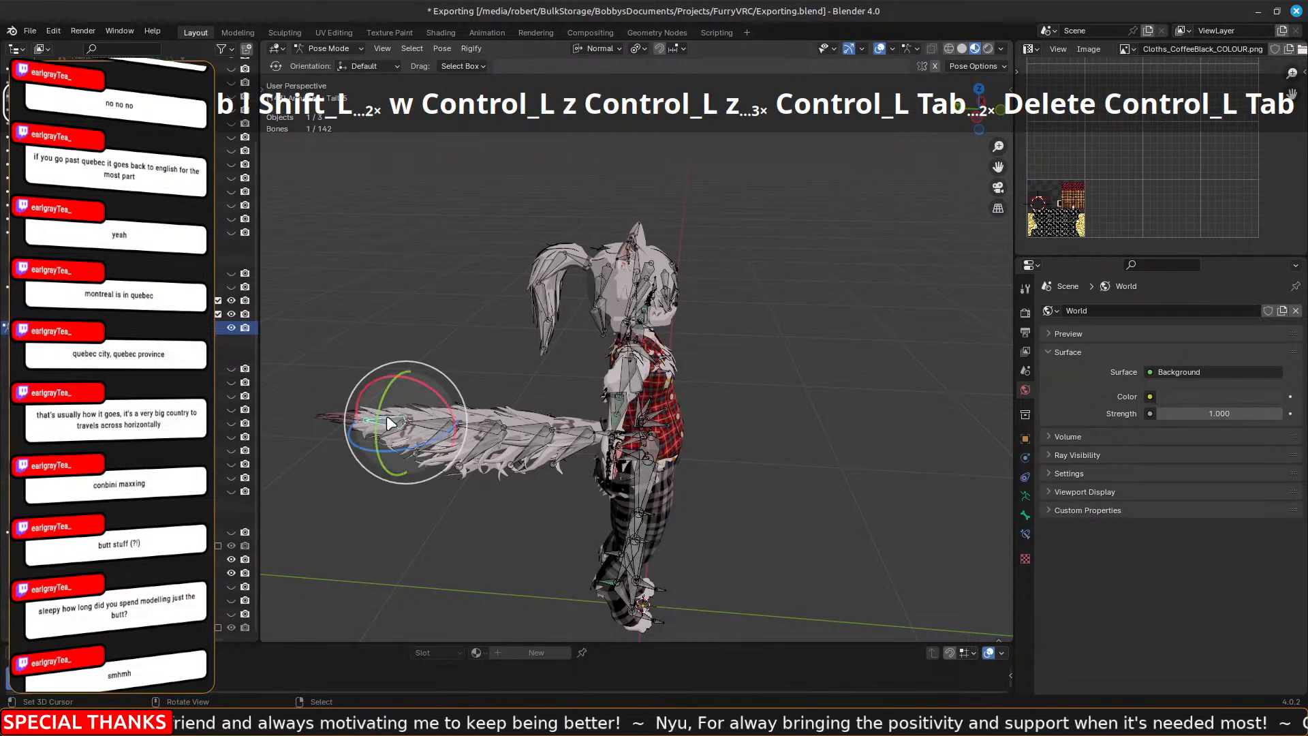
drag(413, 379, 350, 374)
key(ctrl+z)
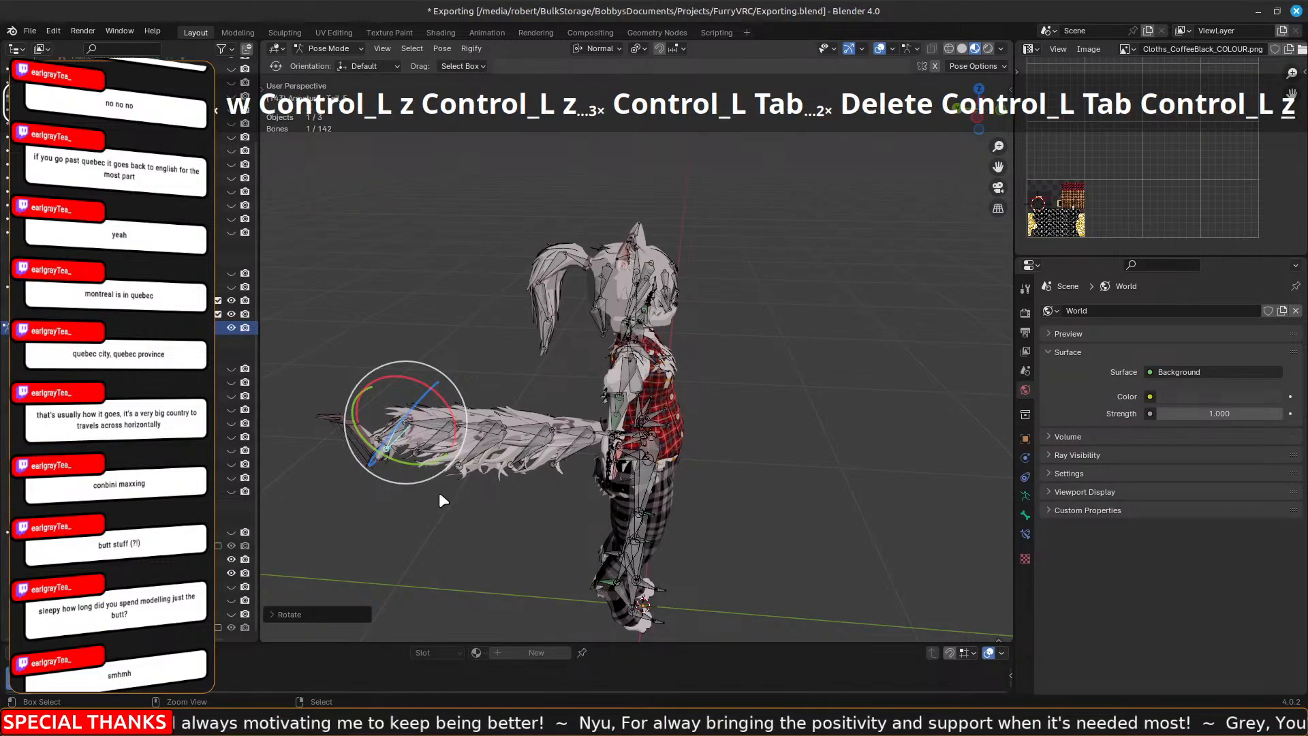
key(shift)
key(ctrl+z)
key(ctrl+z)
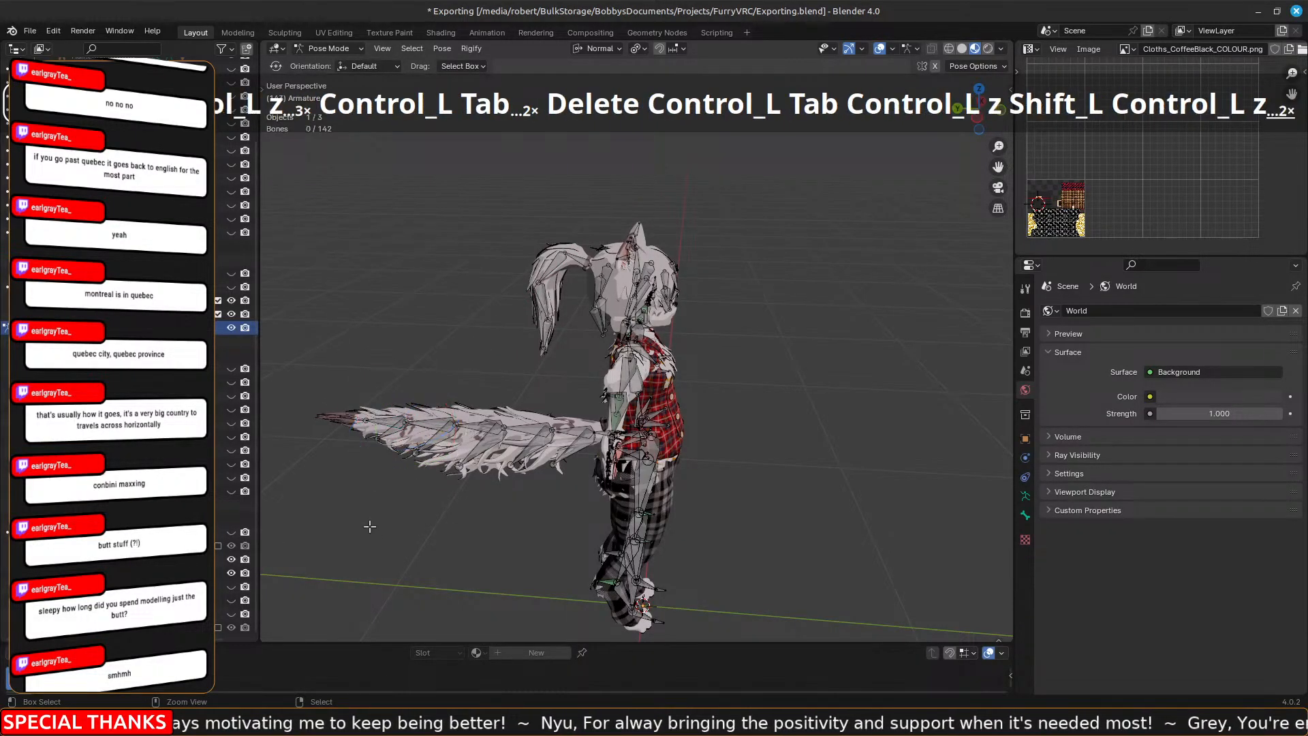
key(ctrl+z)
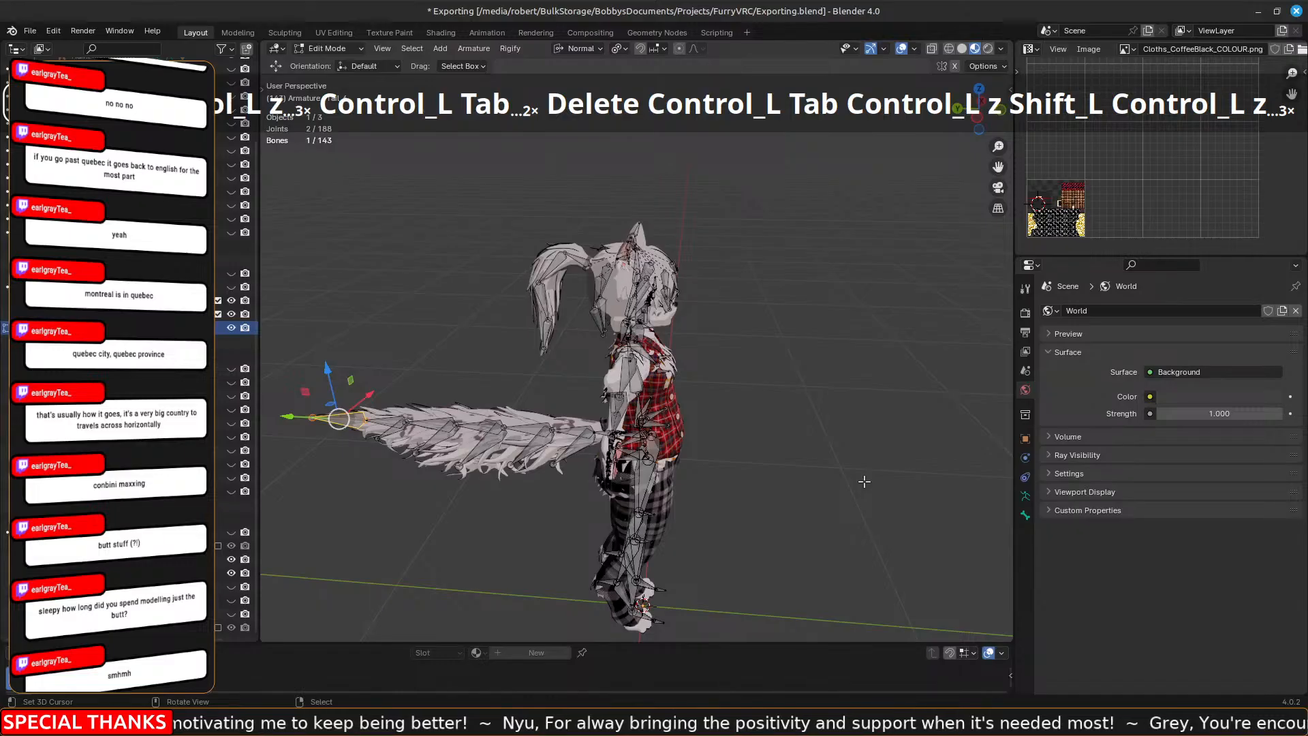
Leave Edit Mode, reselect the armature at the ponytail, and switch it to Pose Mode.
middle_drag(864, 482, 743, 446)
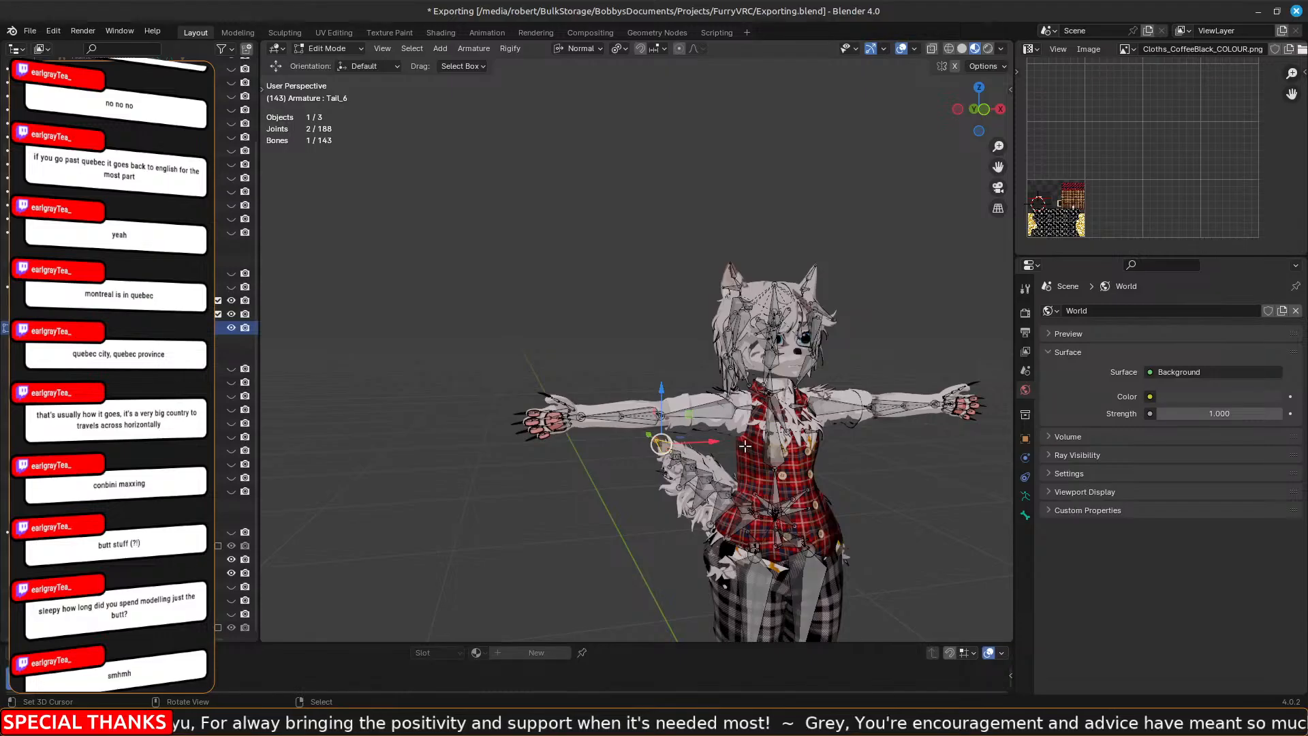
middle_drag(522, 358, 567, 376)
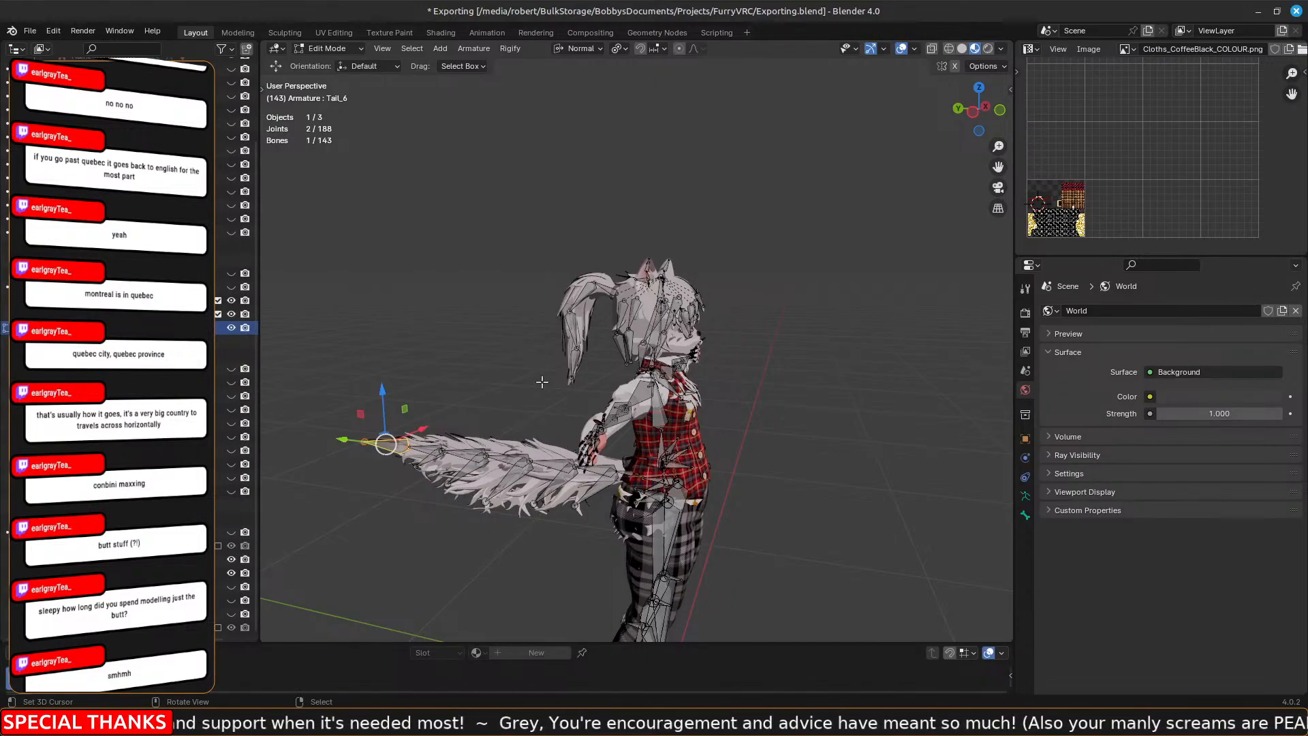
scroll(579, 310, up, 5)
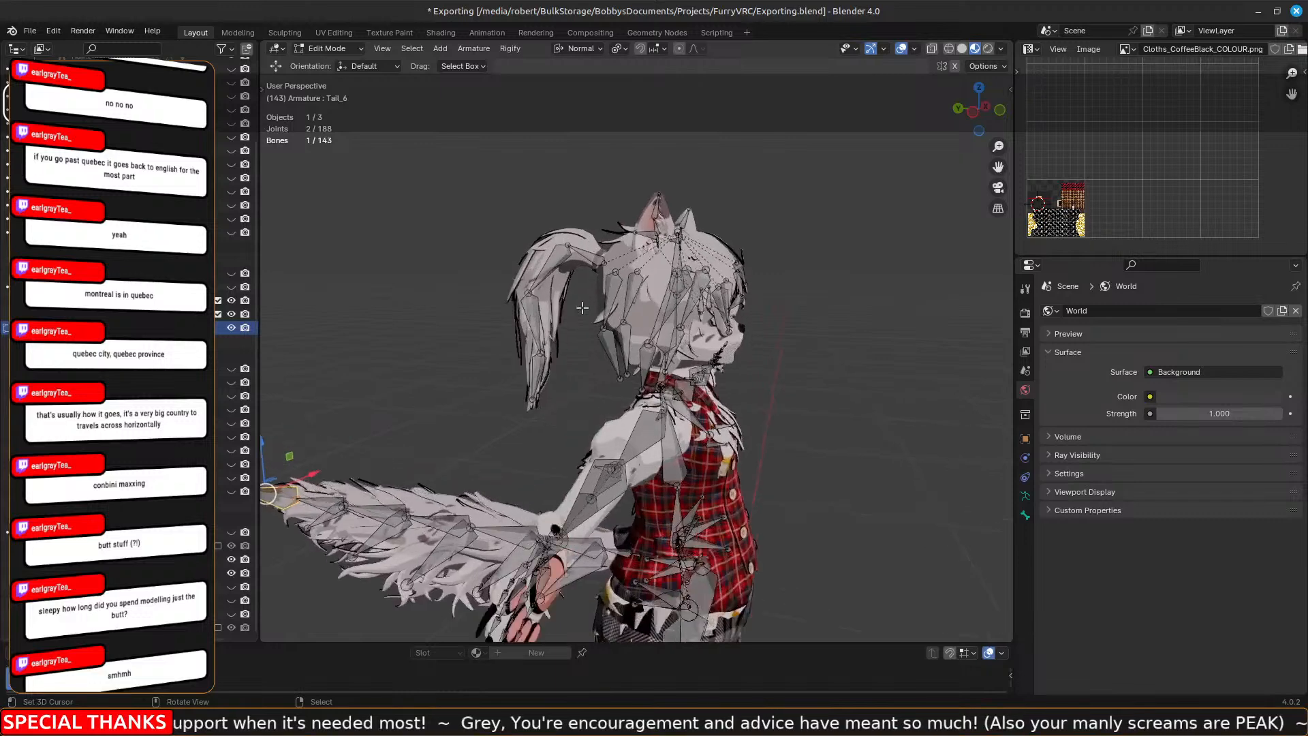
shift+middle_drag(583, 372, 650, 430)
middle_drag(514, 239, 571, 247)
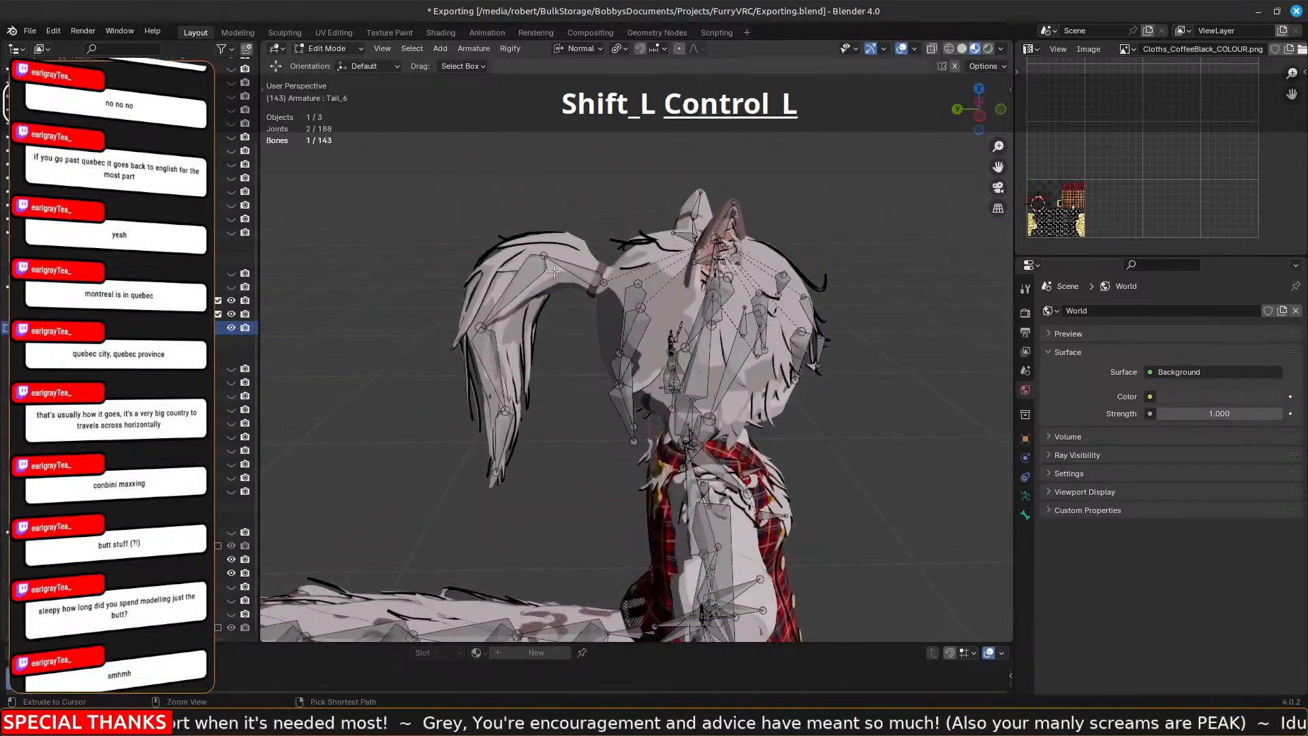
key(ctrl+Tab)
click(552, 259)
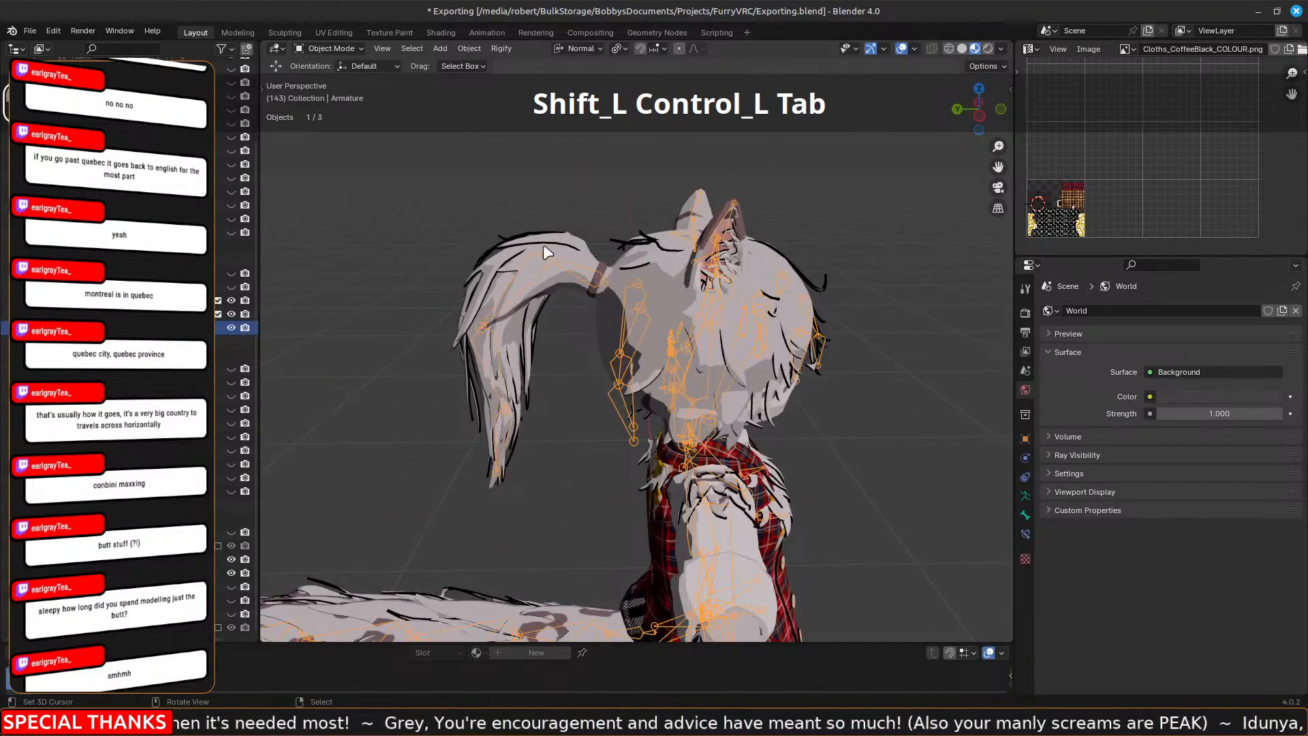
click(564, 252)
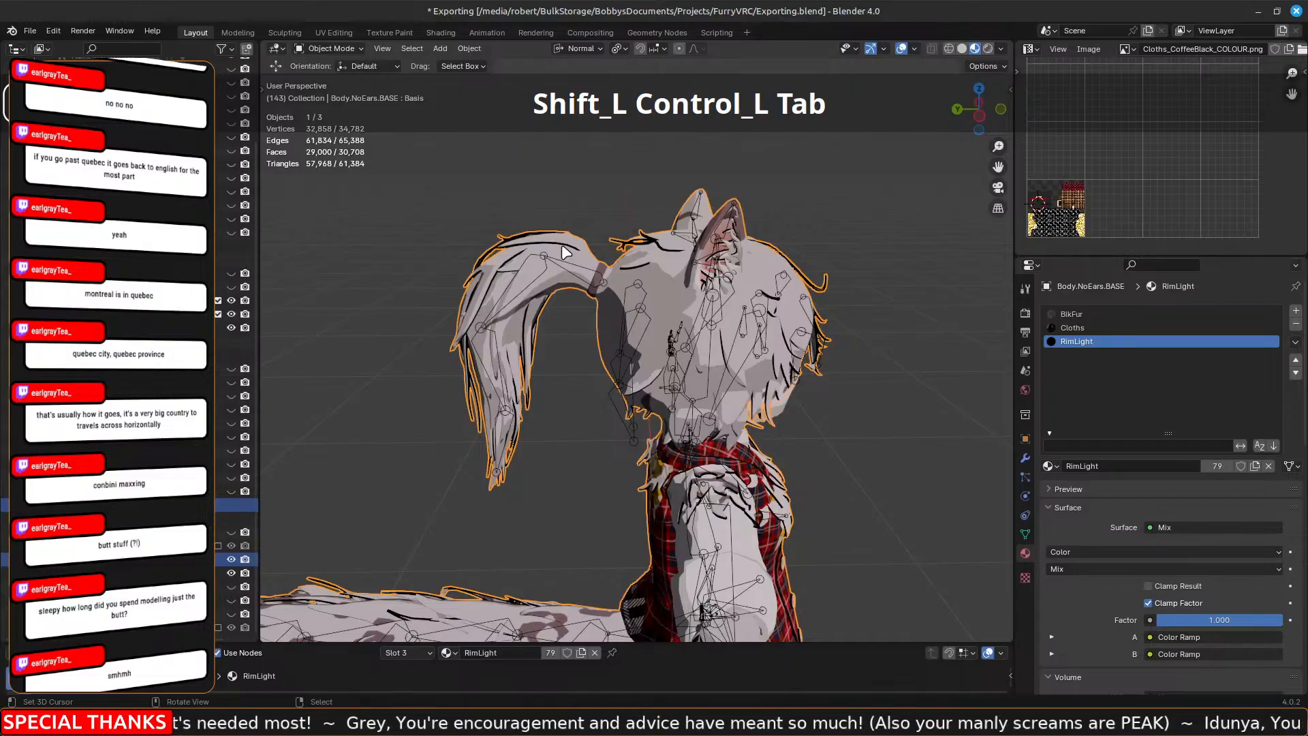
click(578, 267)
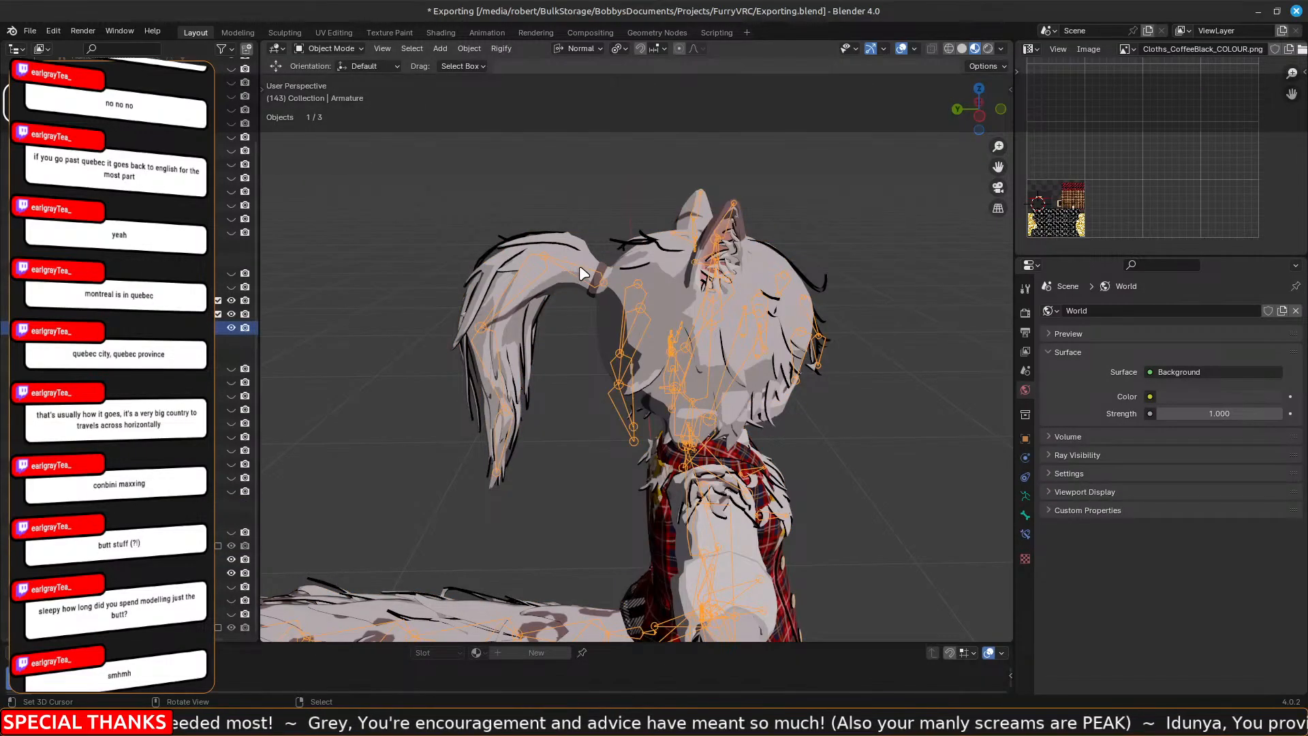
key(ctrl+Tab)
Try rotating Hair_Root.004, the ponytail's base bone, and undo the rotation.
click(579, 269)
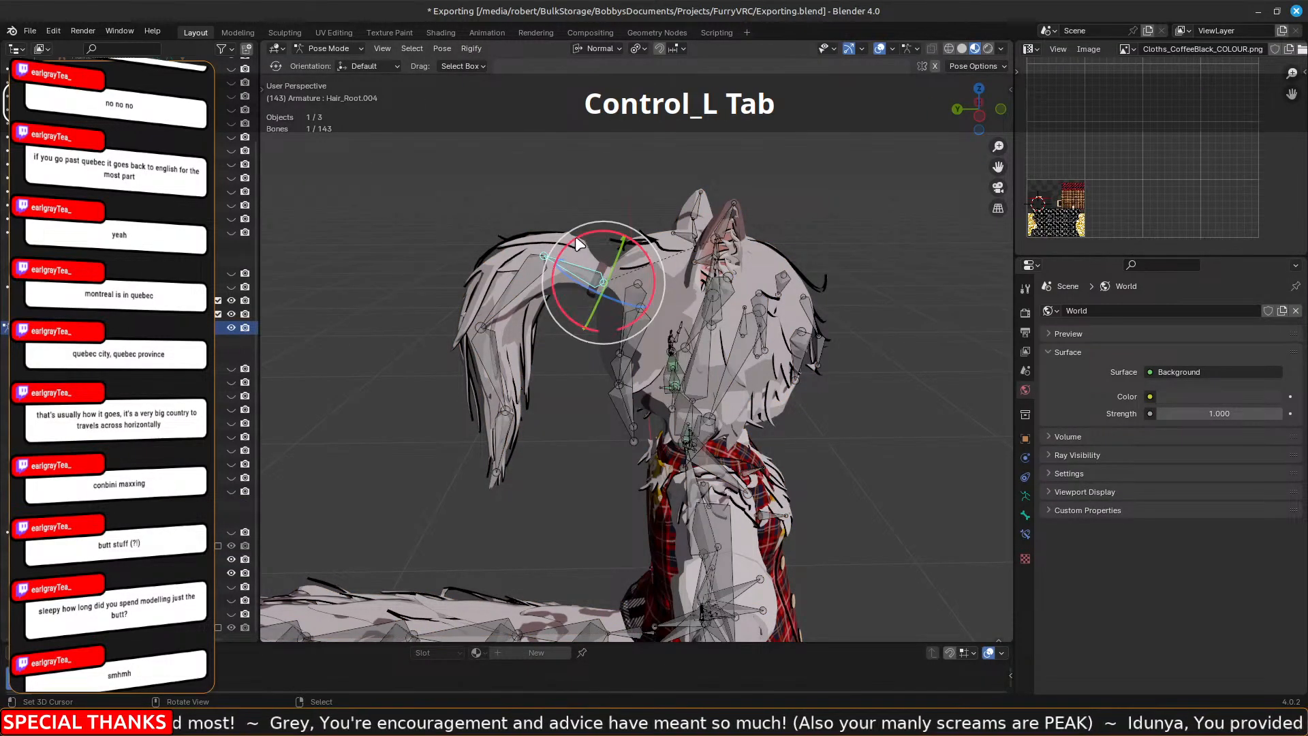
drag(575, 235, 522, 295)
key(ctrl+z)
Select the three ponytail bones below the base bone, try rotating them together, and undo the rotation.
click(508, 436)
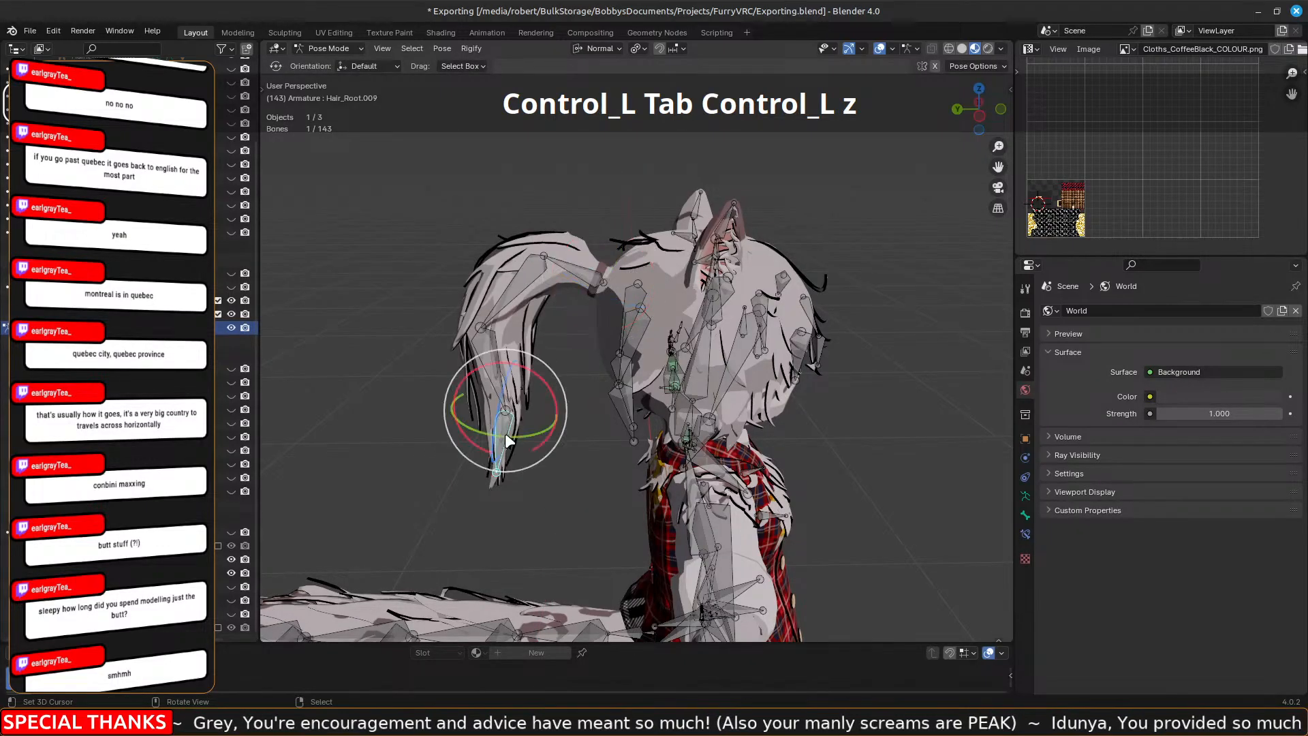
shift+click(491, 361)
shift+click(497, 304)
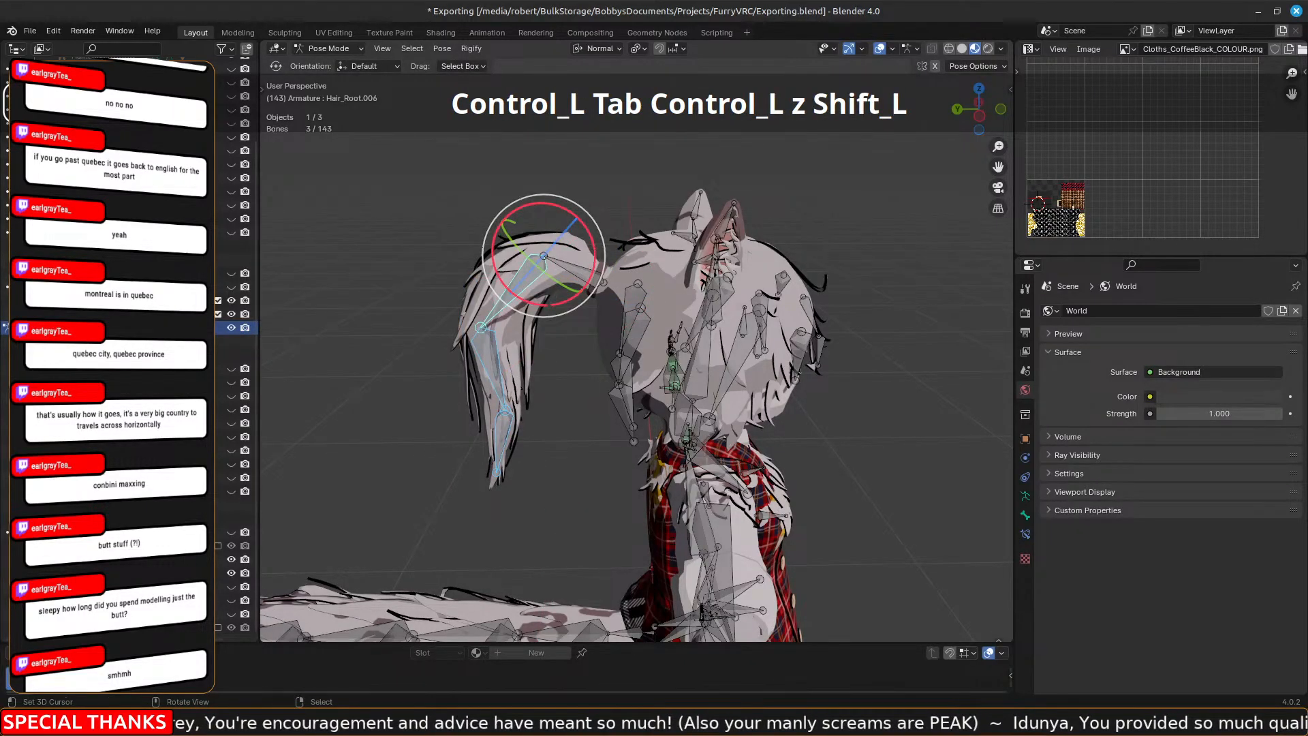
drag(578, 263, 576, 235)
key(ctrl+z)
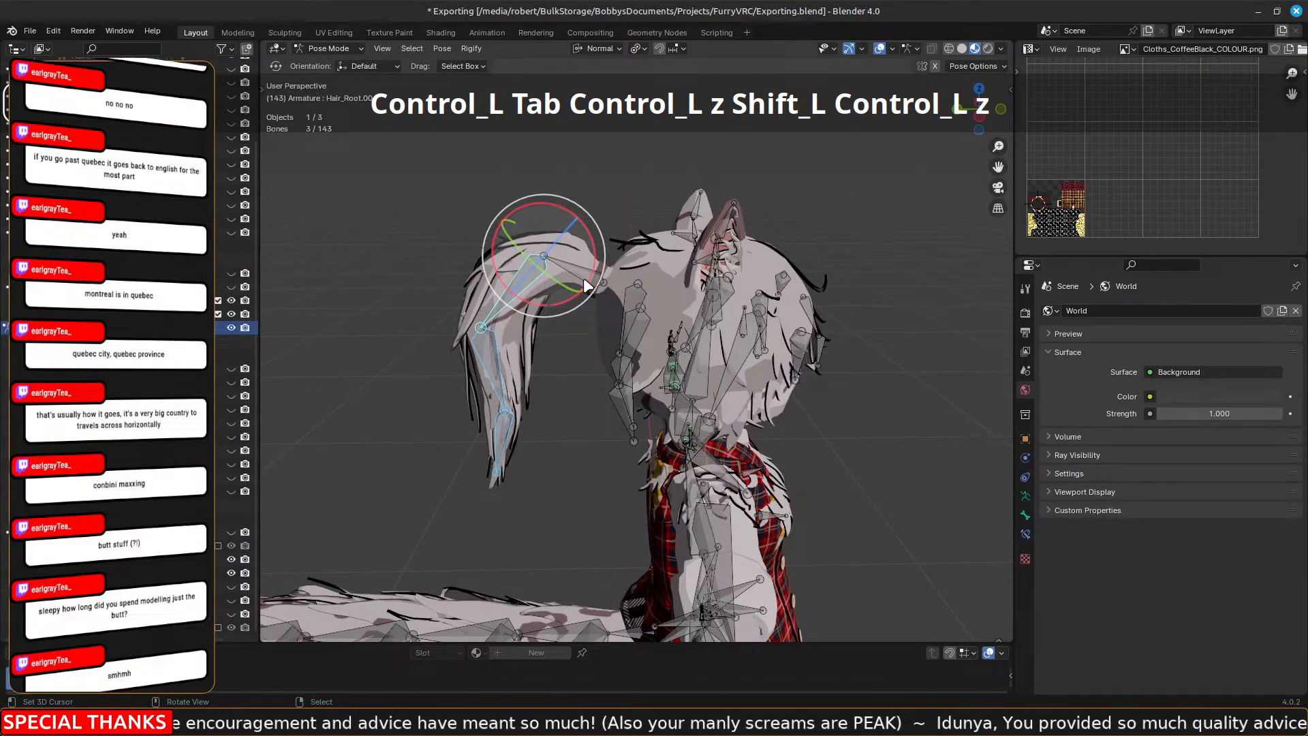
middle_drag(913, 421, 845, 408)
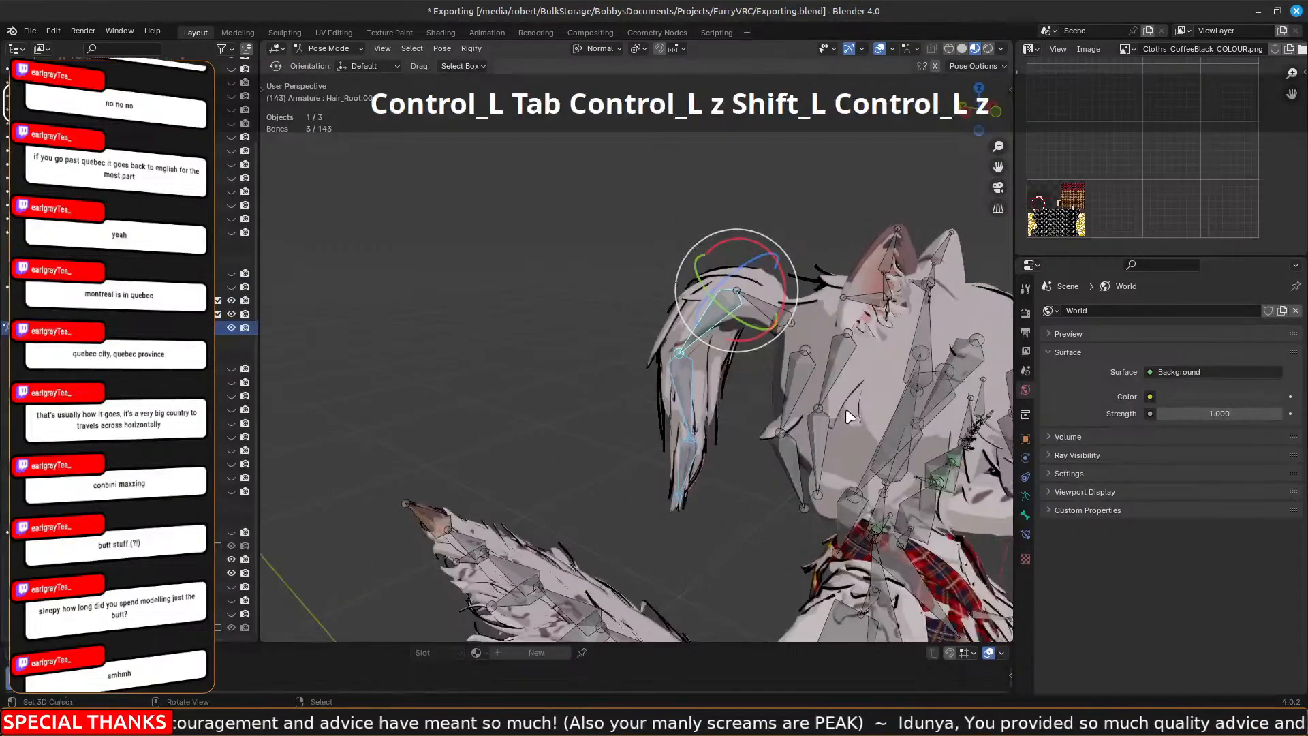
Select the small bone at the tail's root, try rotating it, and undo the rotation.
middle_drag(938, 459, 747, 354)
scroll(748, 354, down, 6)
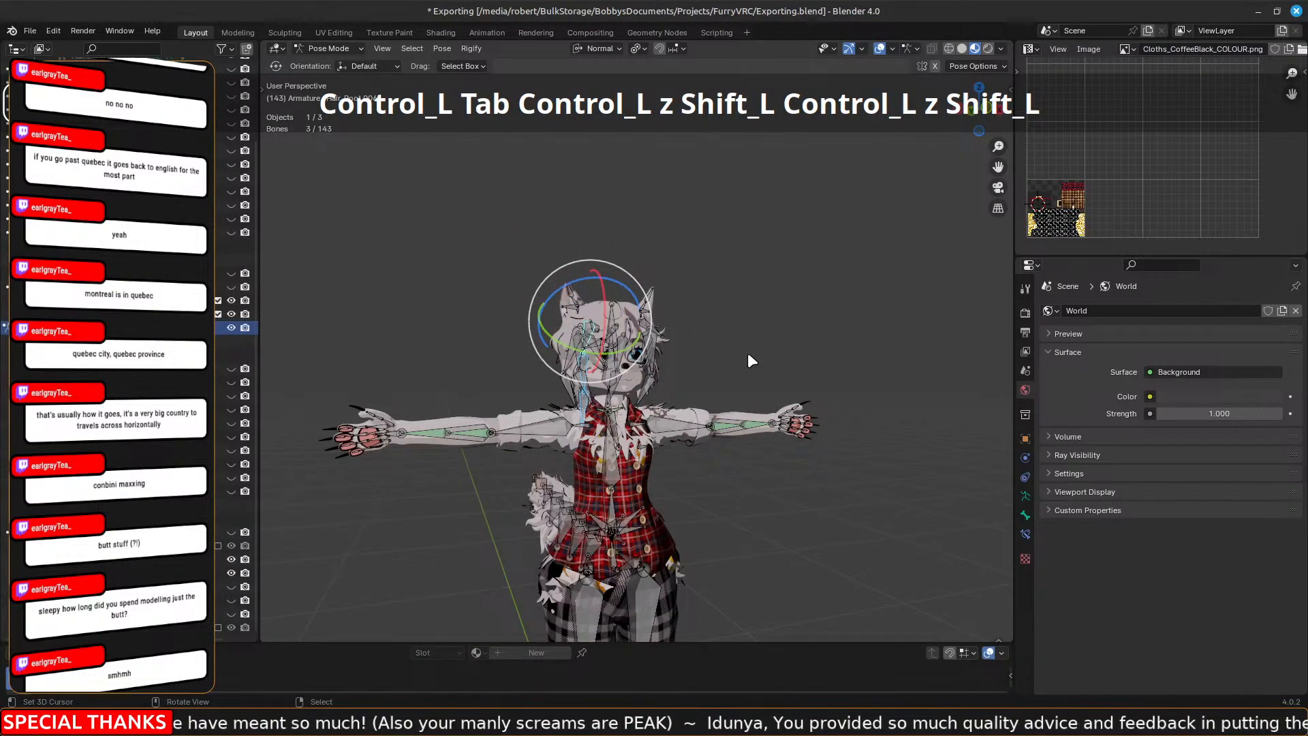
middle_drag(468, 501, 715, 341)
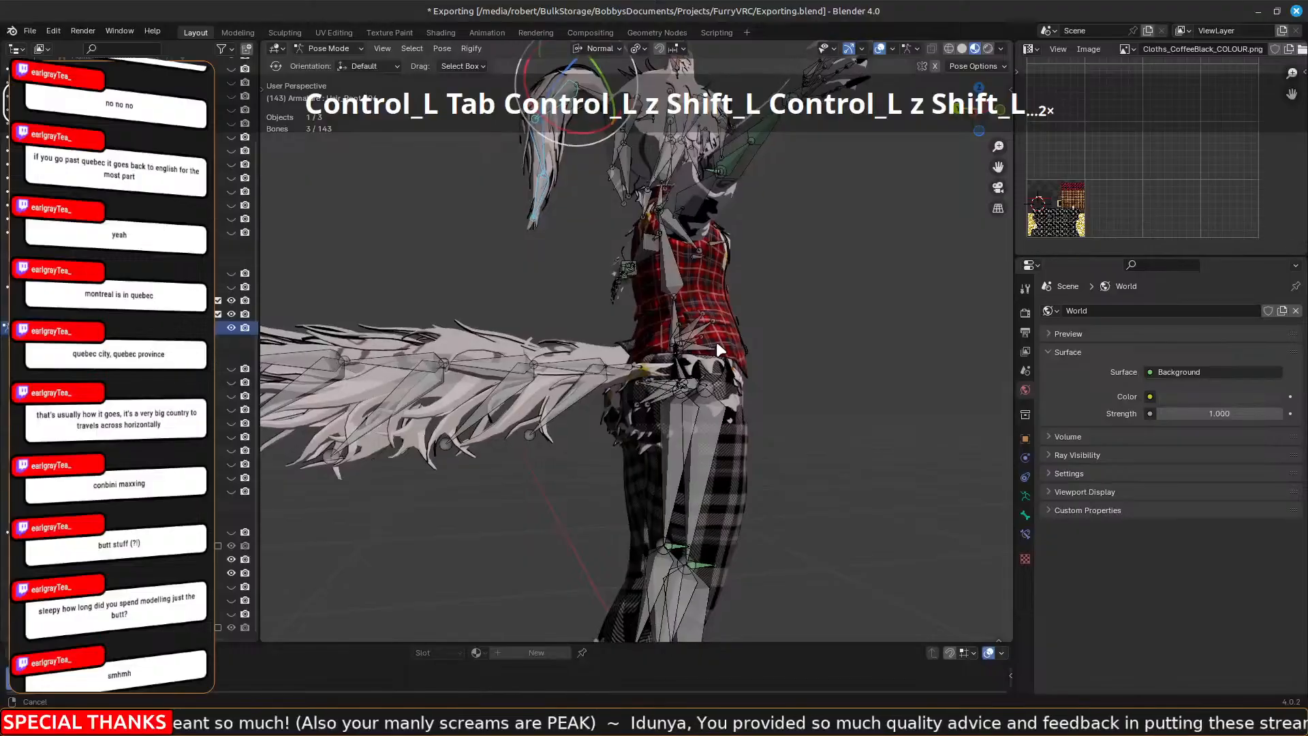
scroll(615, 386, up, 5)
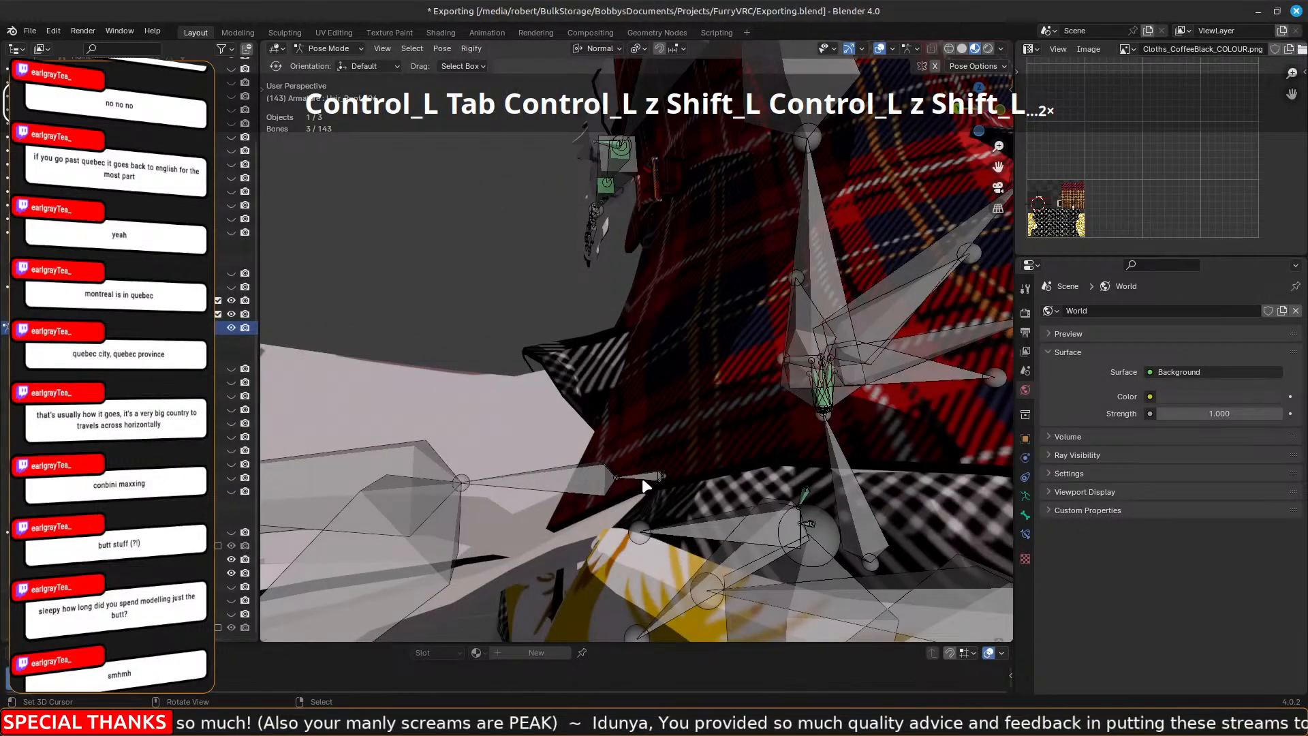
right_click(642, 478)
shift+middle_drag(641, 478, 758, 346)
scroll(775, 333, up, 5)
scroll(759, 345, down, 5)
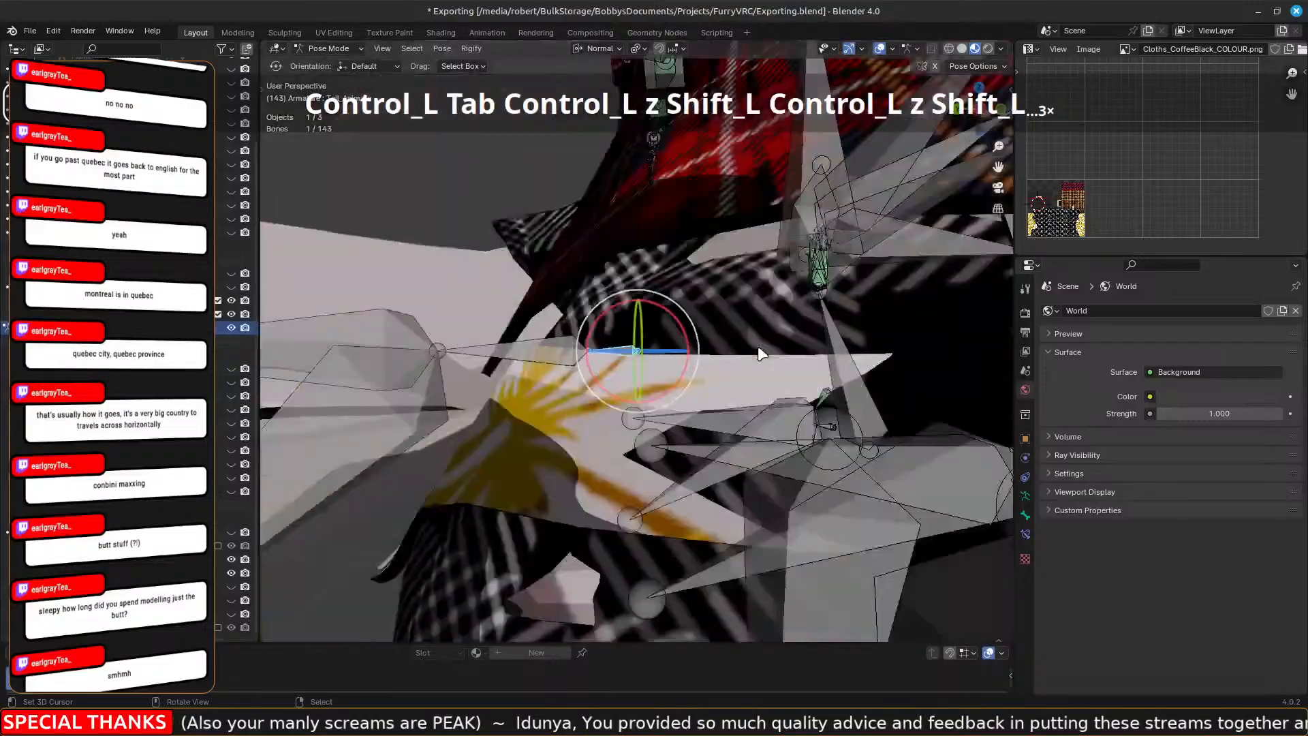
scroll(758, 345, up, 3)
drag(597, 322, 531, 364)
key(ctrl+z)
scroll(528, 363, down, 8)
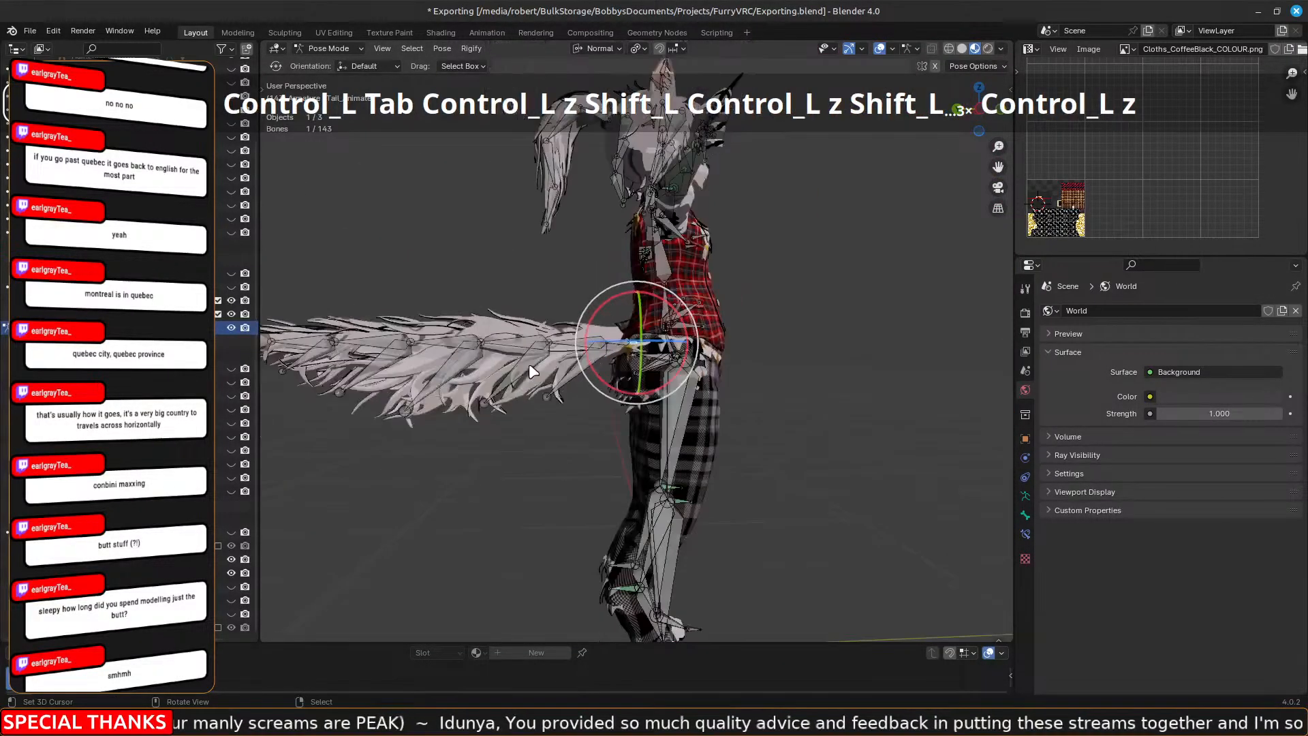
Select the bone branching down near the tail's base, try rotating it, and undo the rotation.
shift+scroll(551, 419, left, 5)
scroll(560, 418, up, 2)
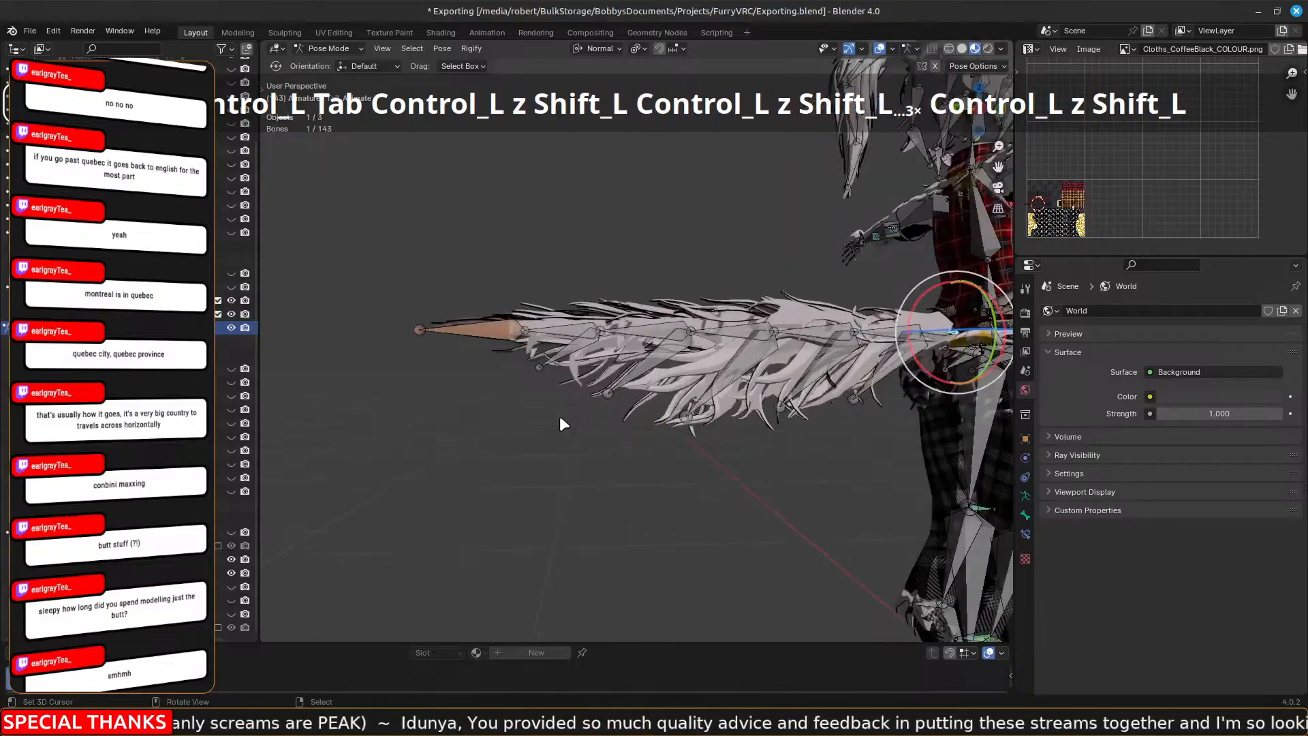
scroll(560, 418, down, 1)
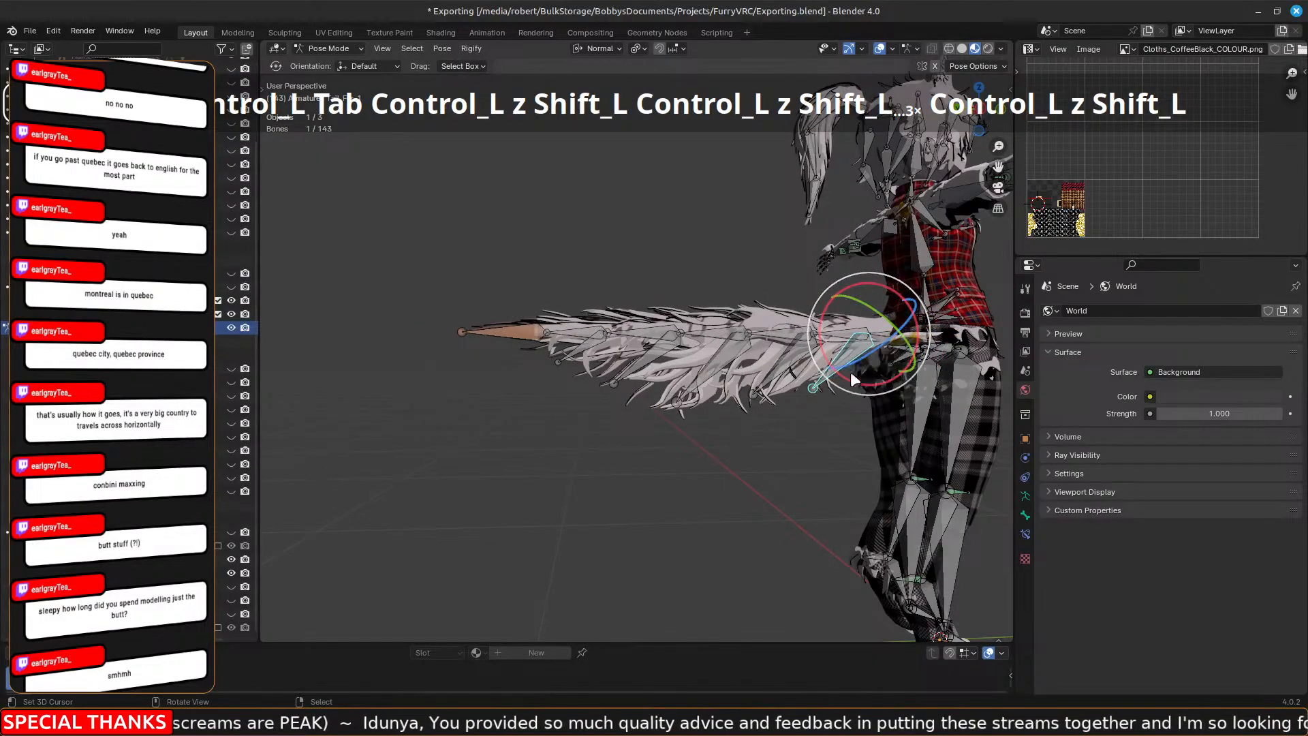
drag(858, 381, 843, 401)
key(ctrl+z)
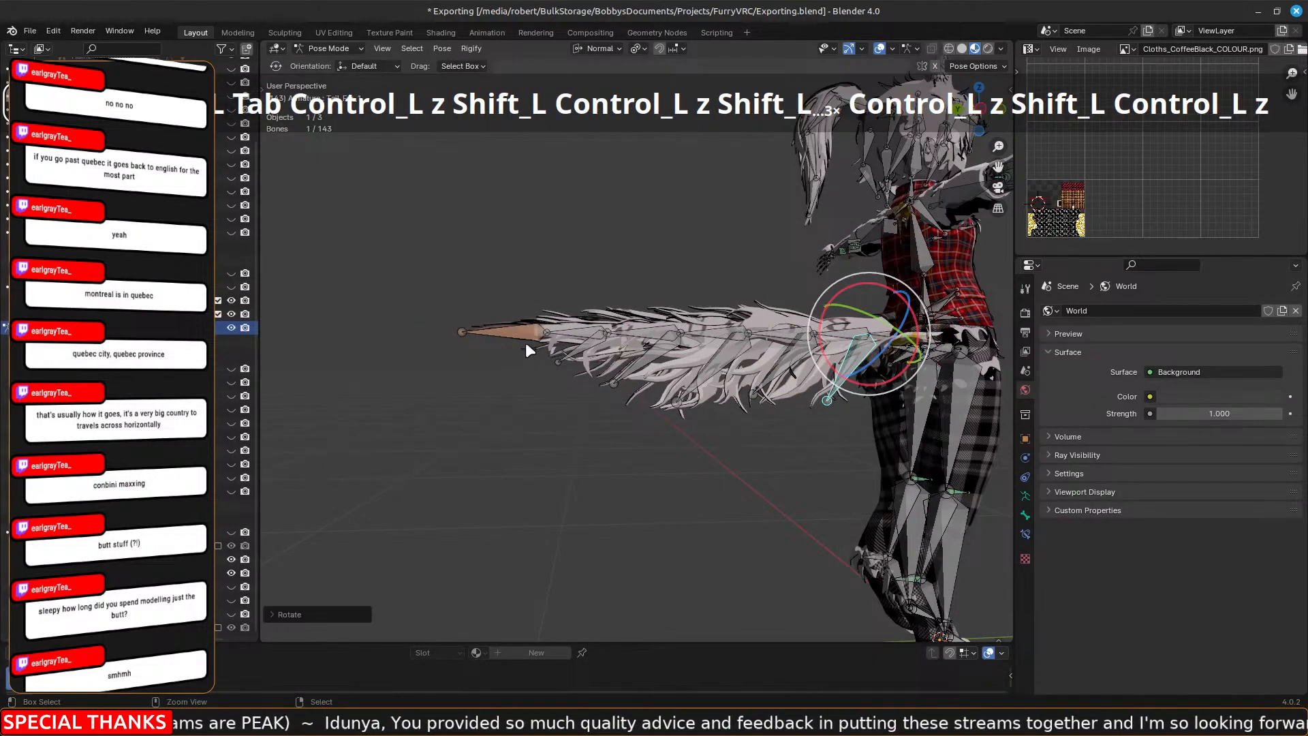
Select Tail_6, the bone at the tail tip, try rotating it, and undo the rotation.
click(523, 337)
drag(586, 355, 591, 398)
key(ctrl+z)
key(ctrl+z)
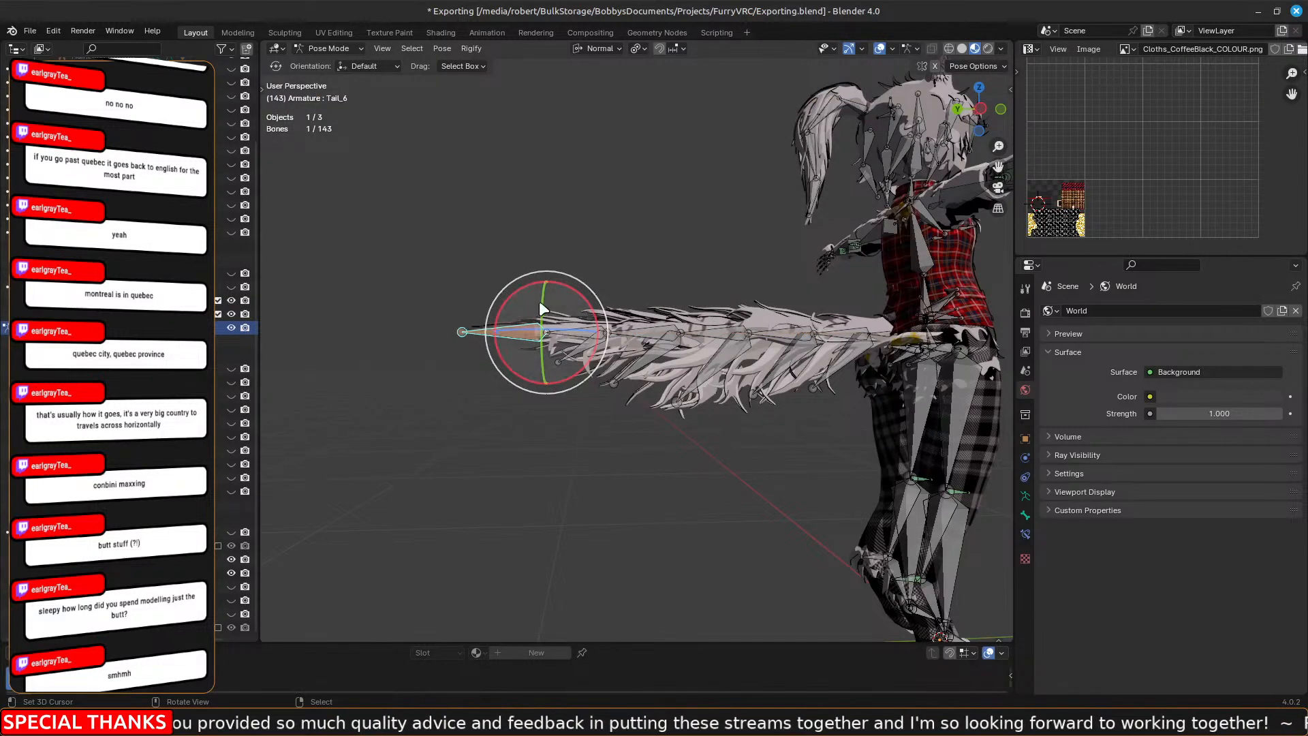
Select Tail_5 and Tail_6 in turn and examine how the bones sit at the end of the tail.
click(576, 334)
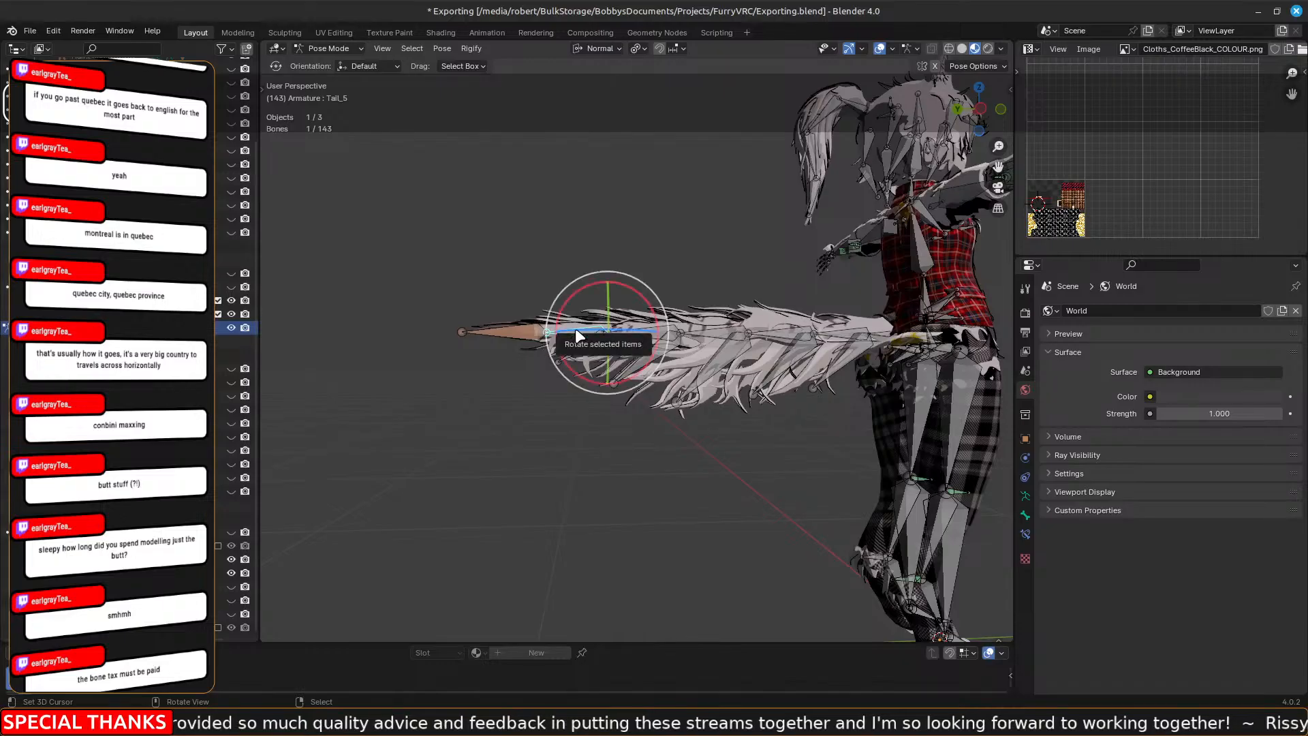
drag(495, 336, 493, 338)
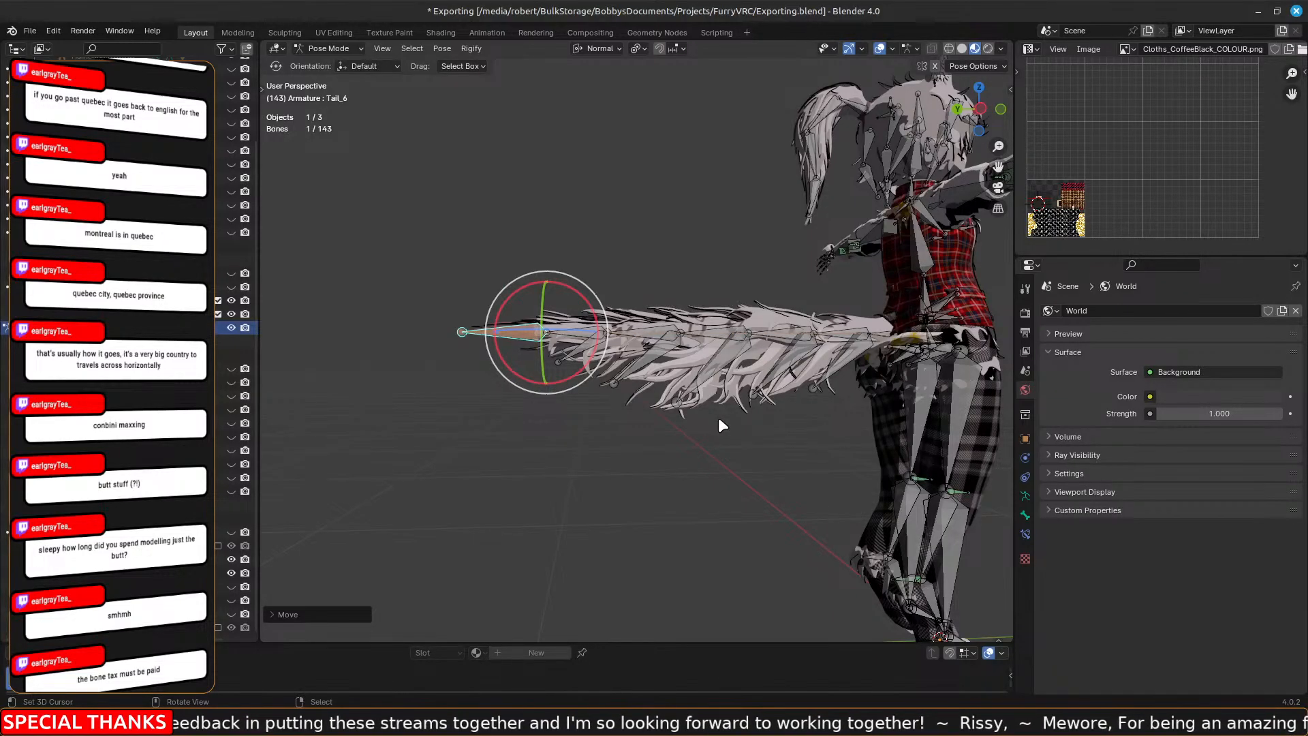
middle_drag(616, 417, 692, 477)
scroll(692, 477, up, 2)
scroll(693, 477, up, 1)
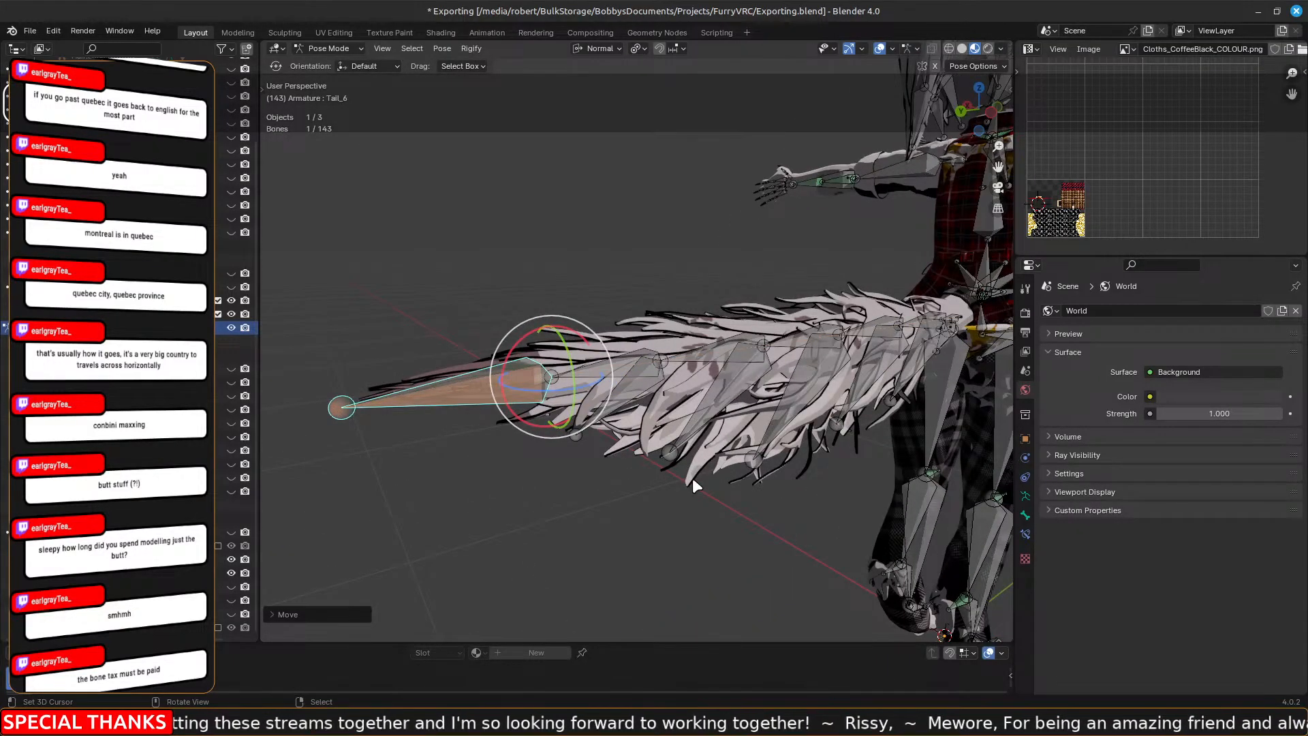
Leave Pose Mode and alternate the selection between the body mesh and the armature at the tail.
key(ctrl)
key(ctrl+Tab)
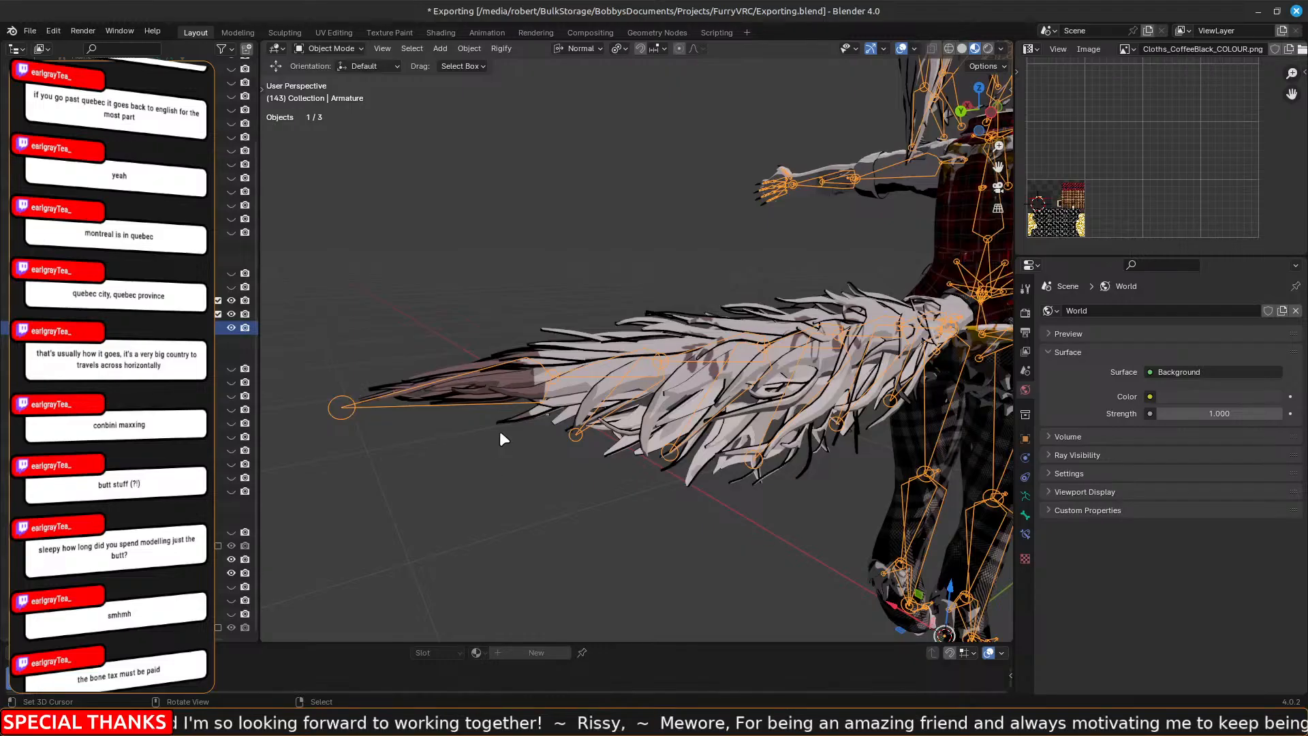
click(493, 367)
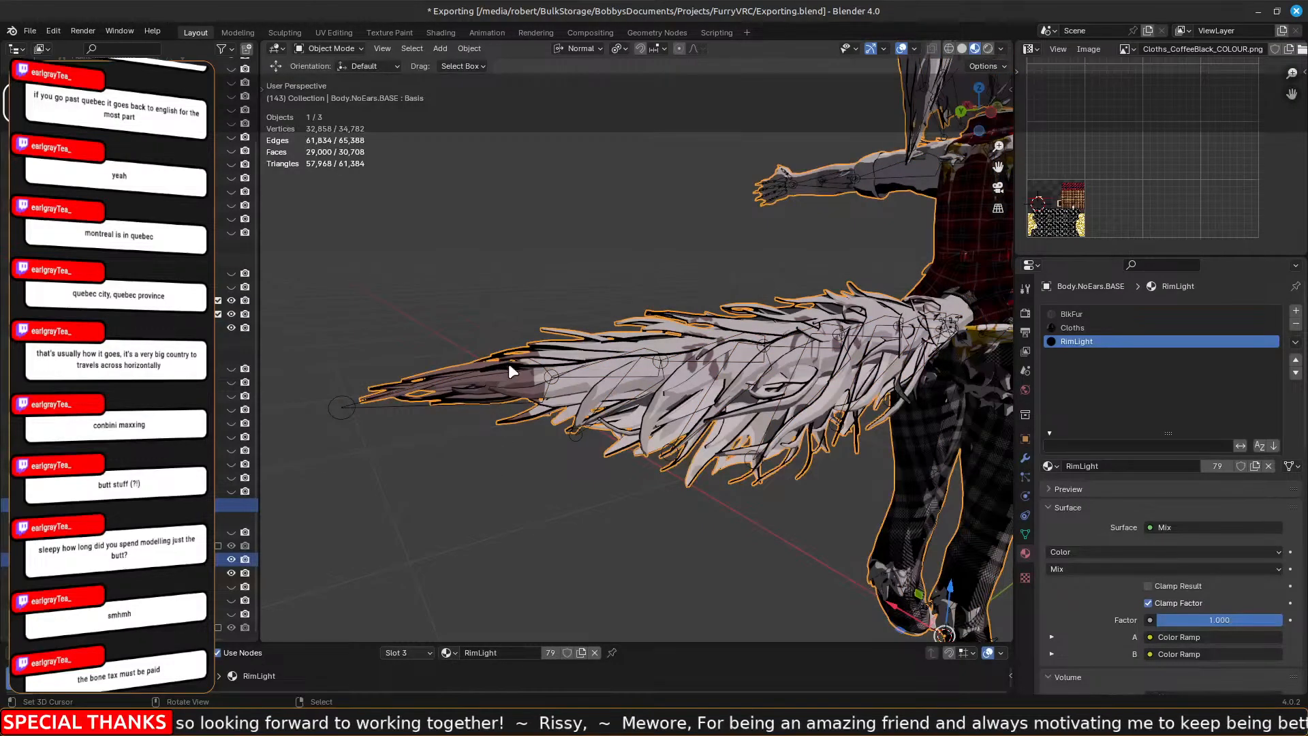
click(508, 362)
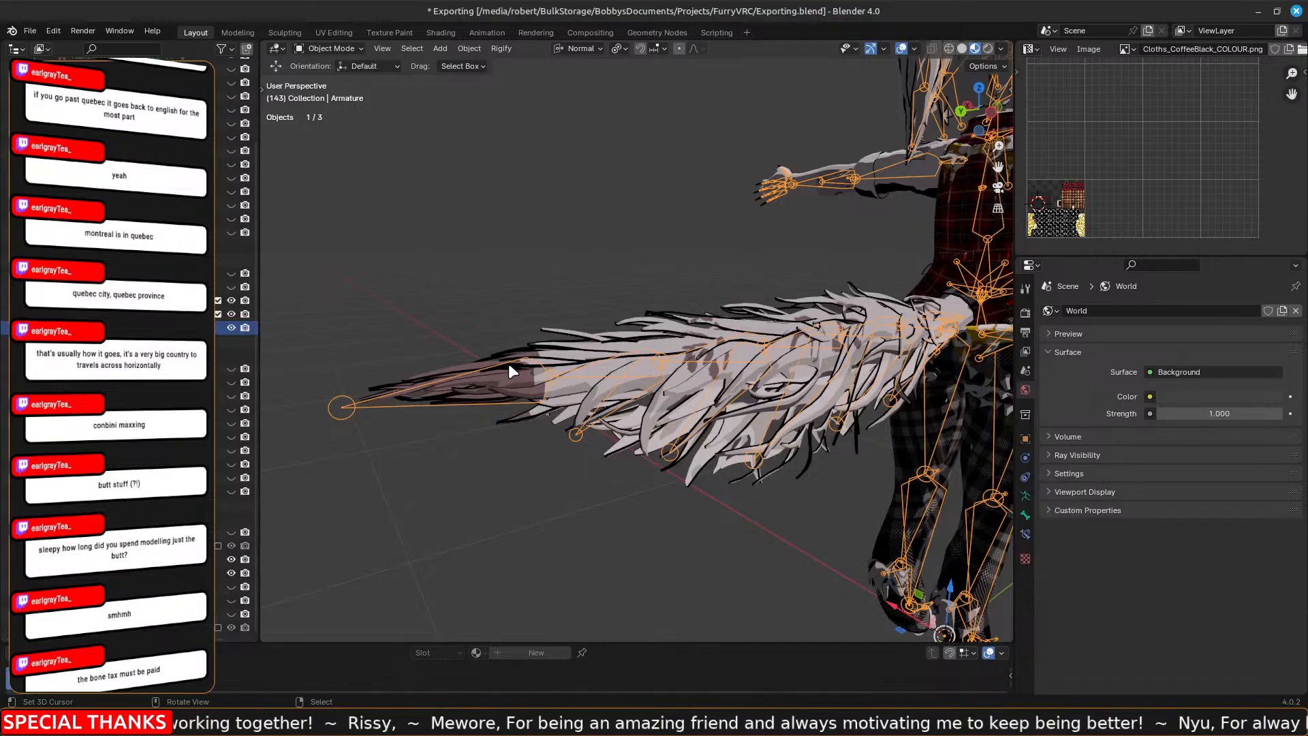
middle_drag(509, 364, 521, 431)
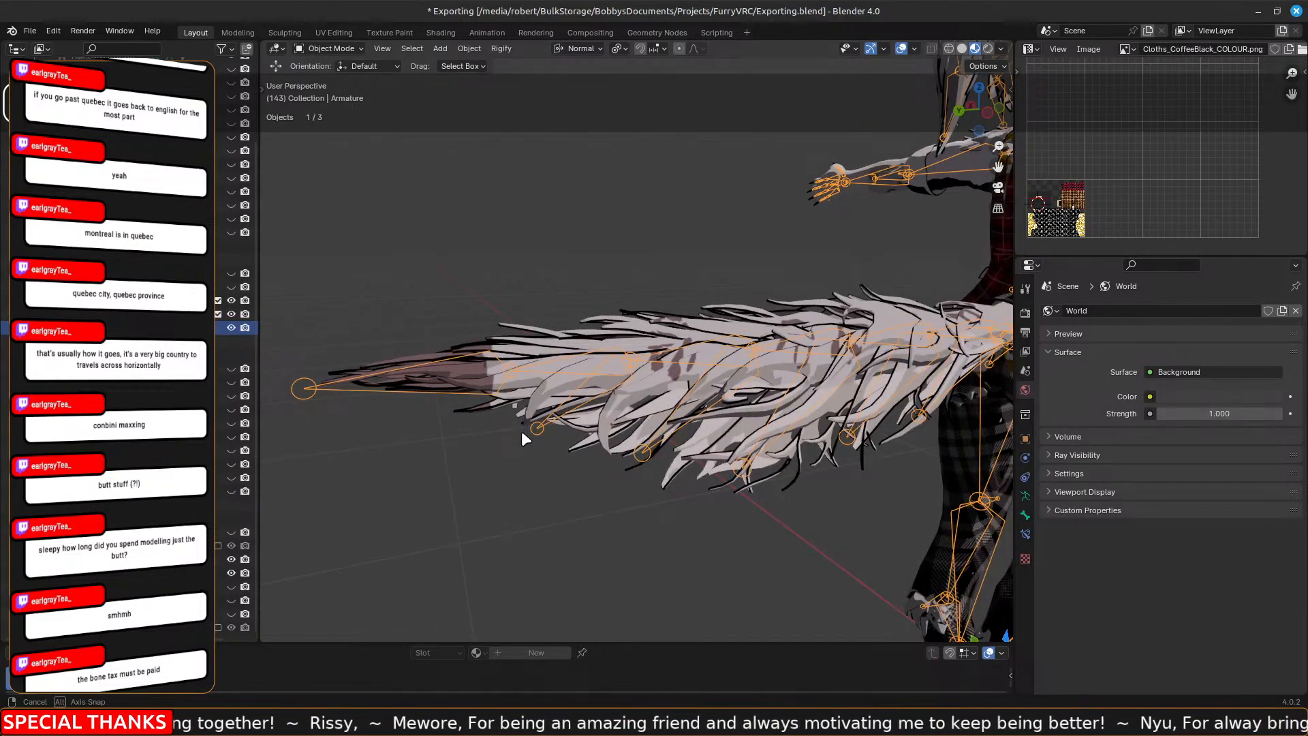
click(537, 312)
click(480, 354)
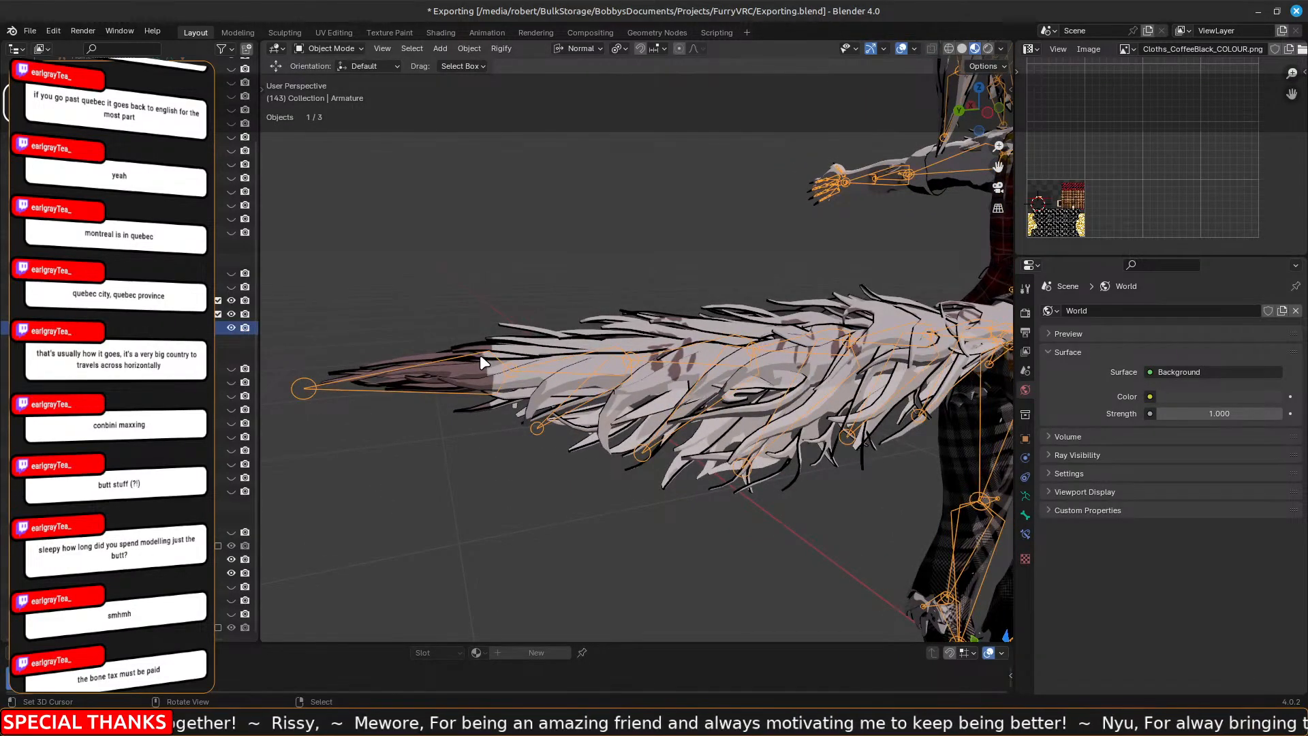
Check the Tail_5 bone in Pose Mode, then select the Body.NoEars.BASE mesh in Object Mode.
key(ctrl+Tab)
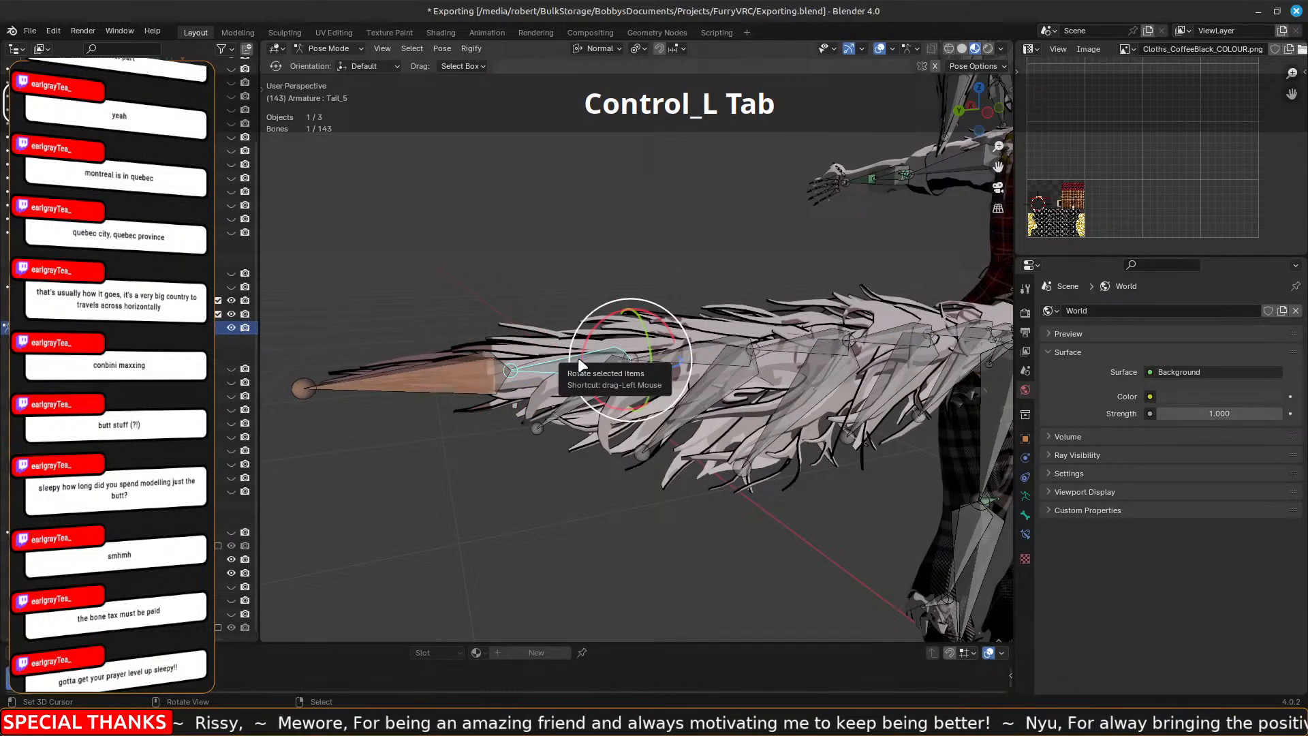
key(ctrl+Tab)
click(515, 347)
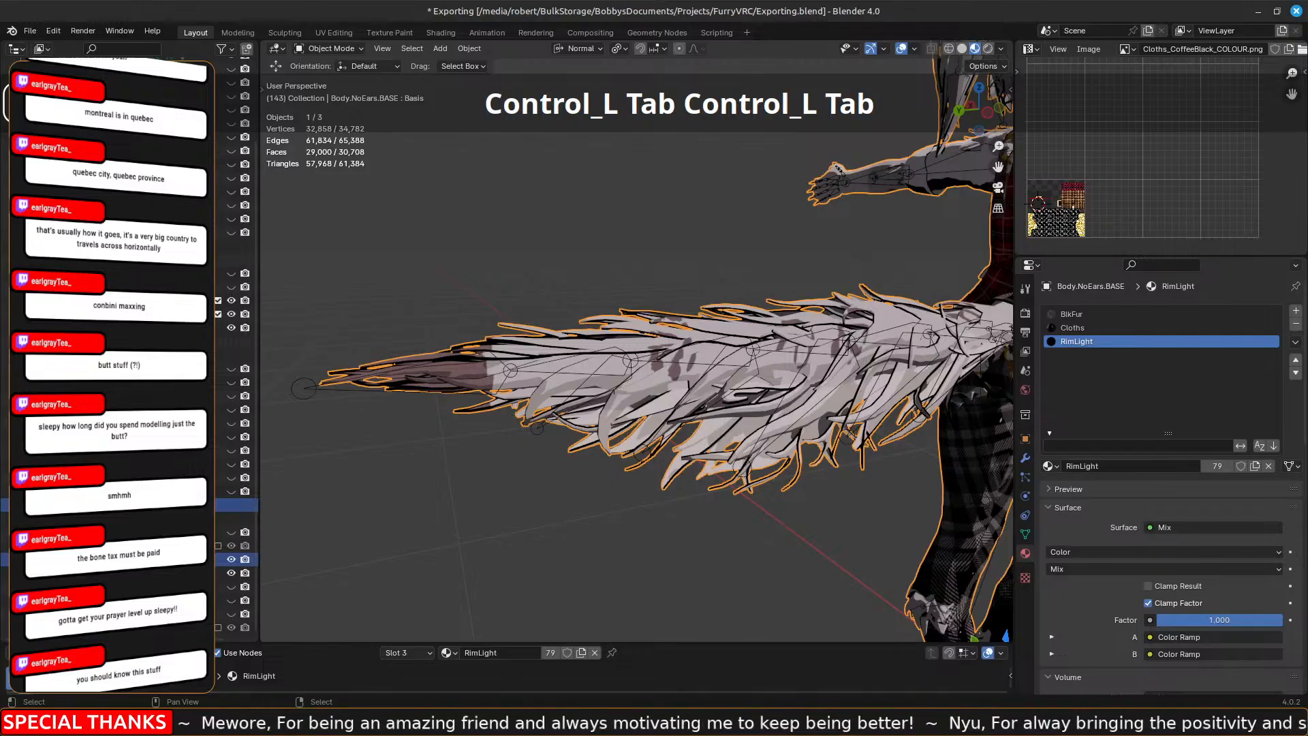
Add a Vertex Weight Edit modifier to Body.NoEars.BASE and remove it again.
click(1026, 456)
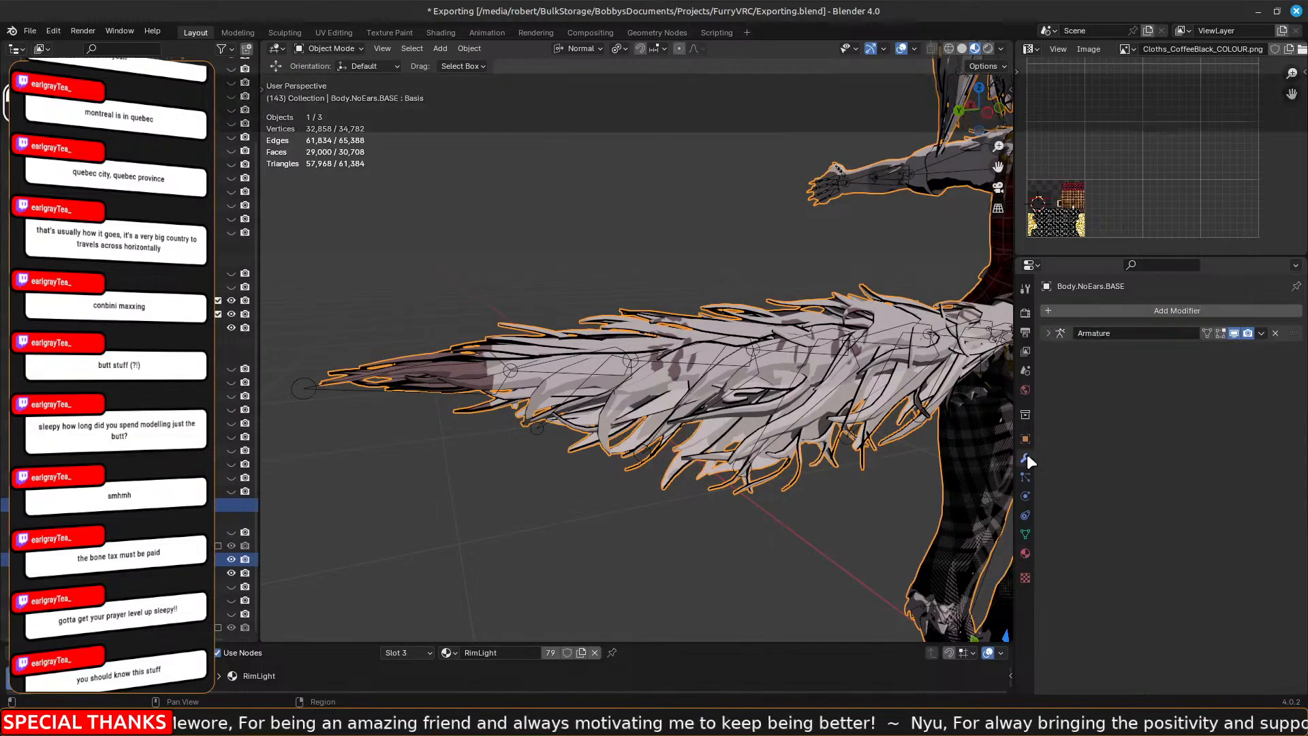
click(1118, 310)
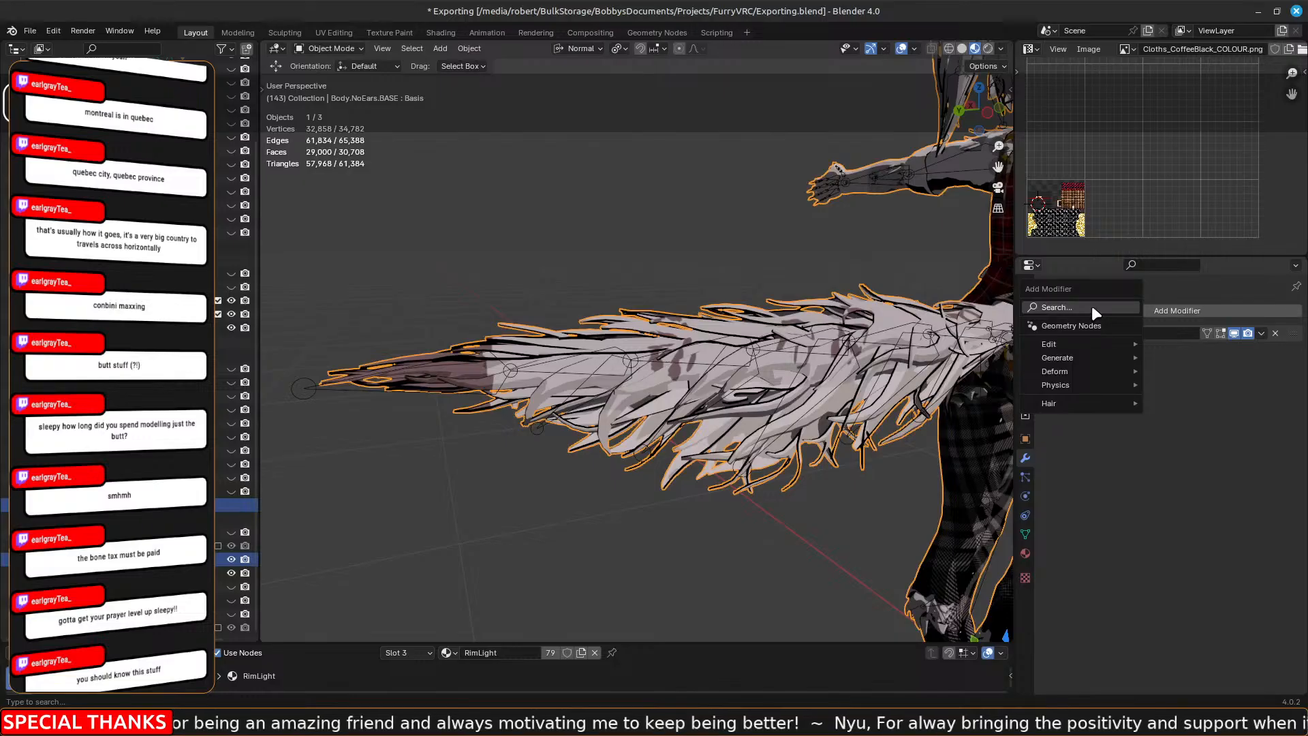
click(1092, 306)
text(vert)
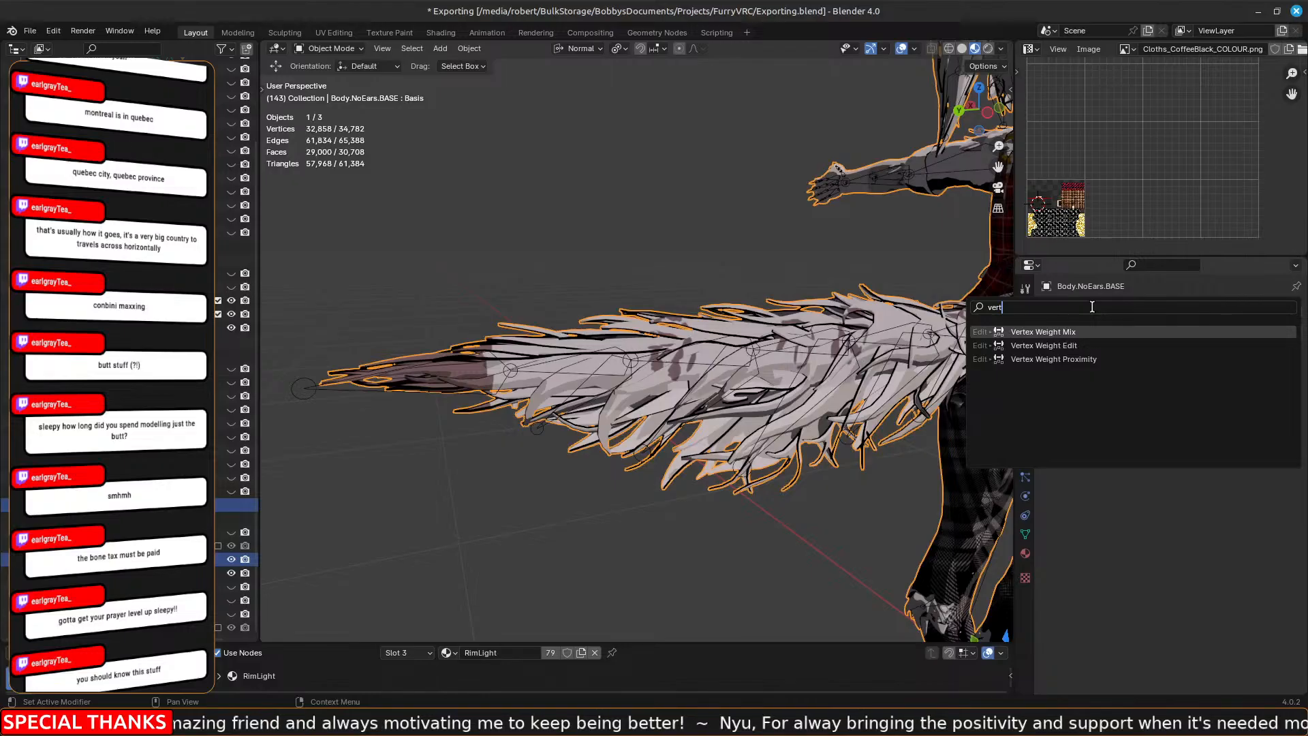
key(Down)
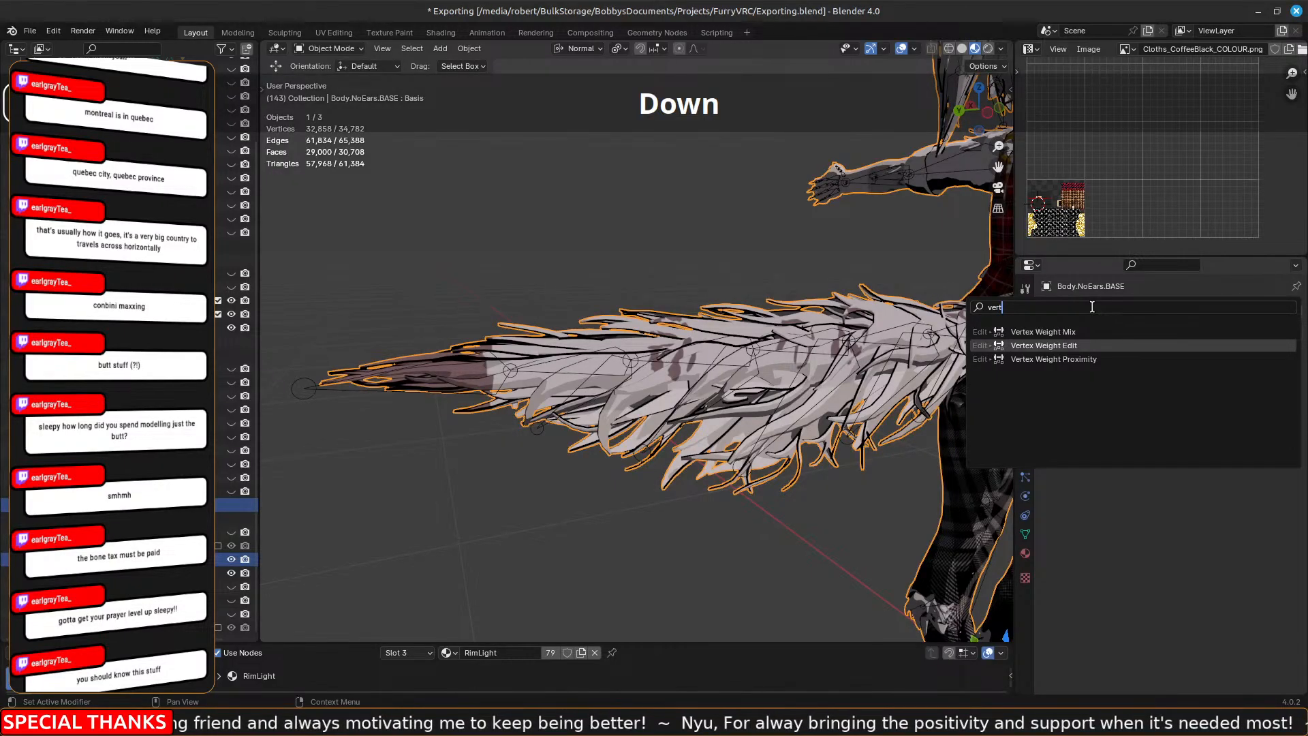
key(Return)
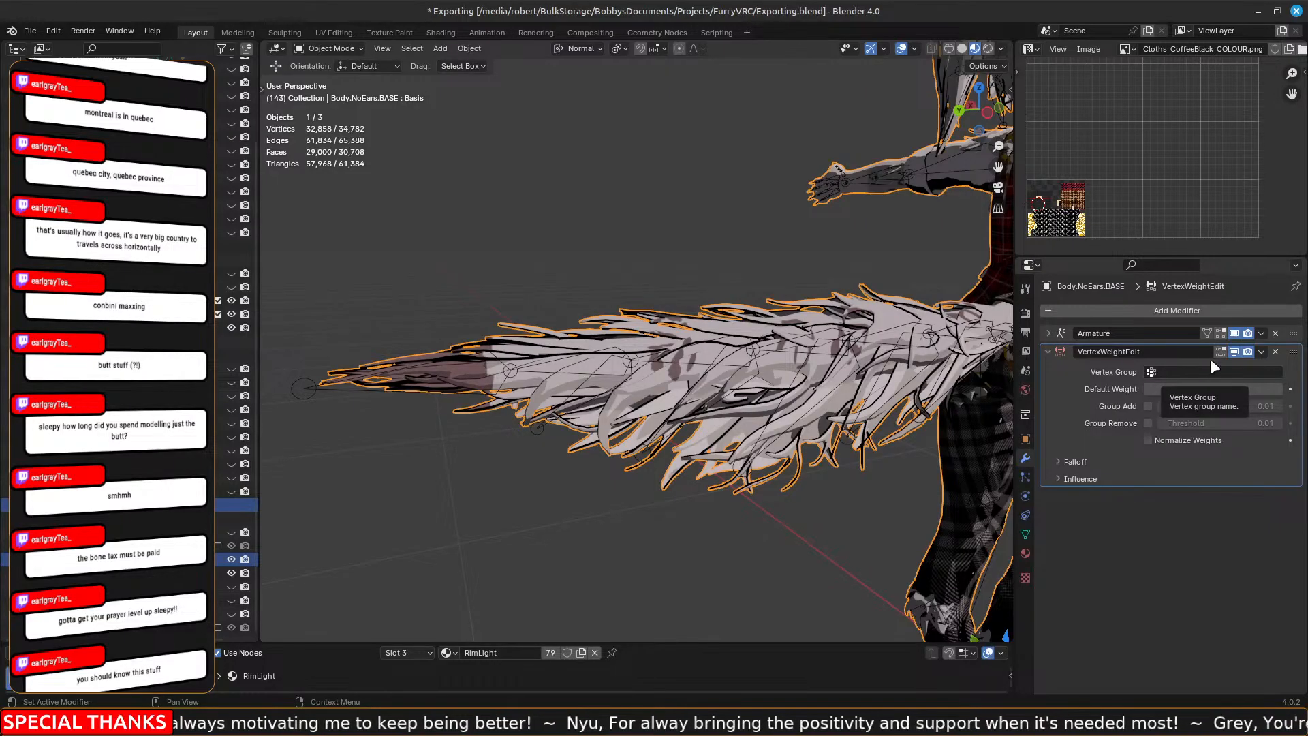
click(1275, 352)
Search the available modifiers for "weight" and dismiss the search without adding one.
click(1151, 308)
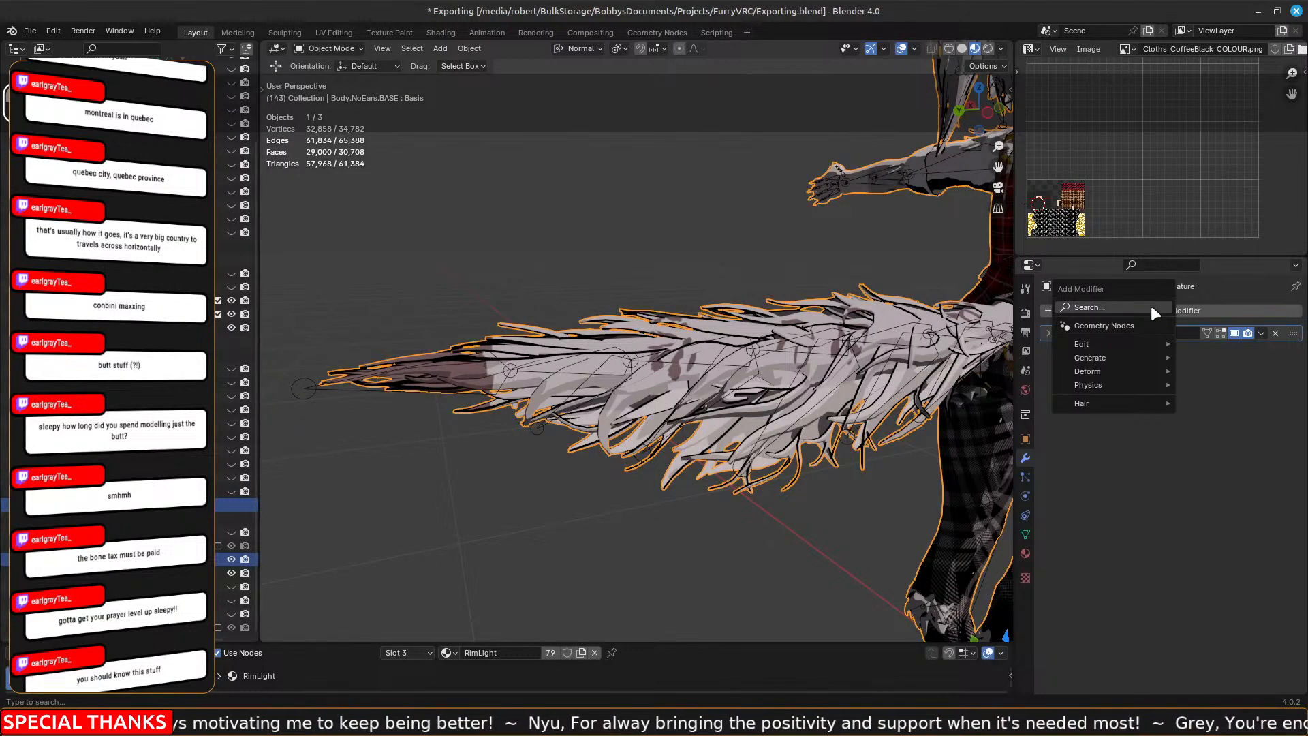
click(1150, 305)
text(weight)
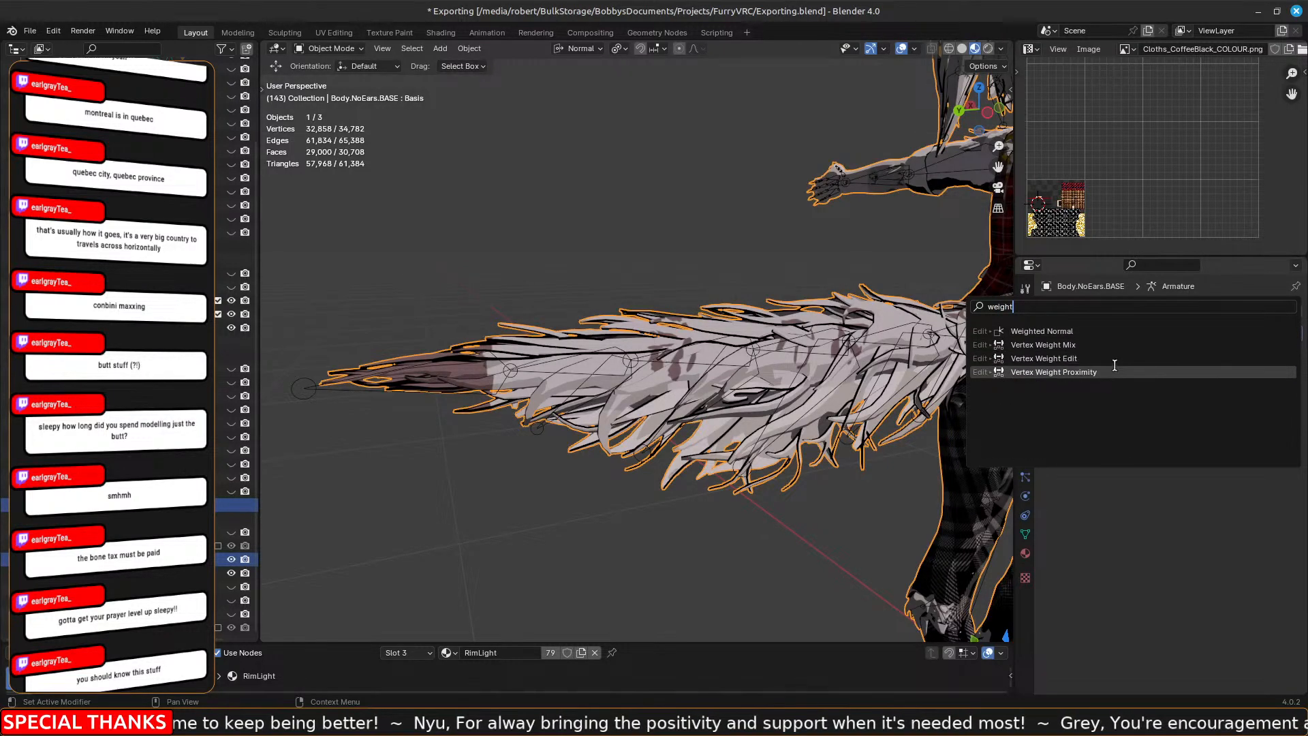
click(1124, 555)
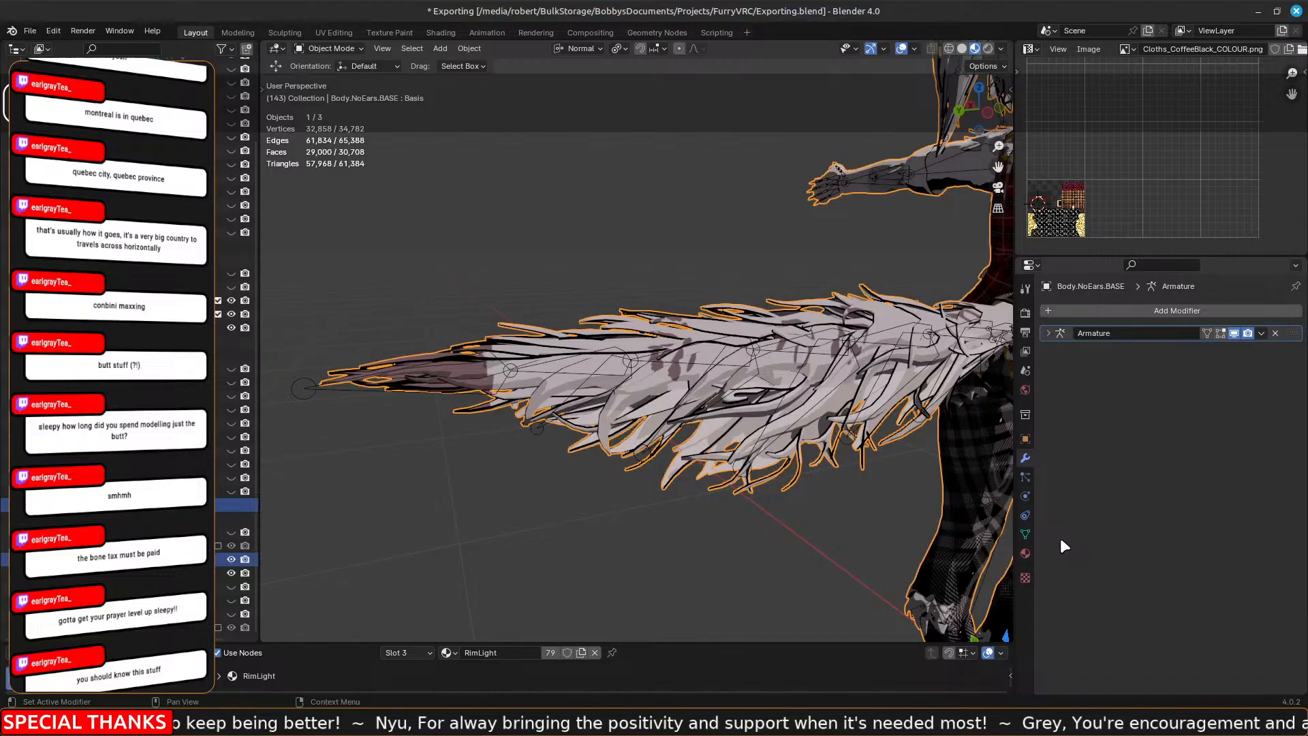
Add a Data Transfer modifier to Body.NoEars.BASE.
click(1085, 310)
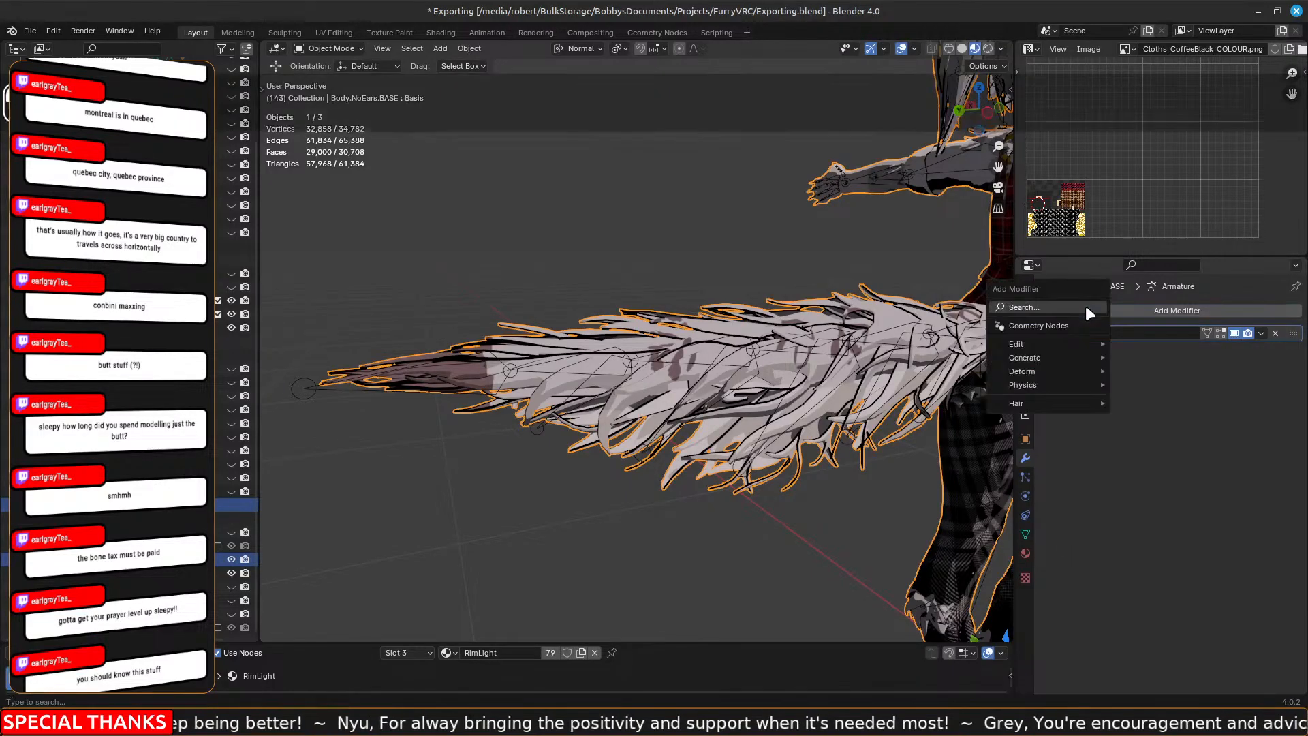
key(space)
text(tra)
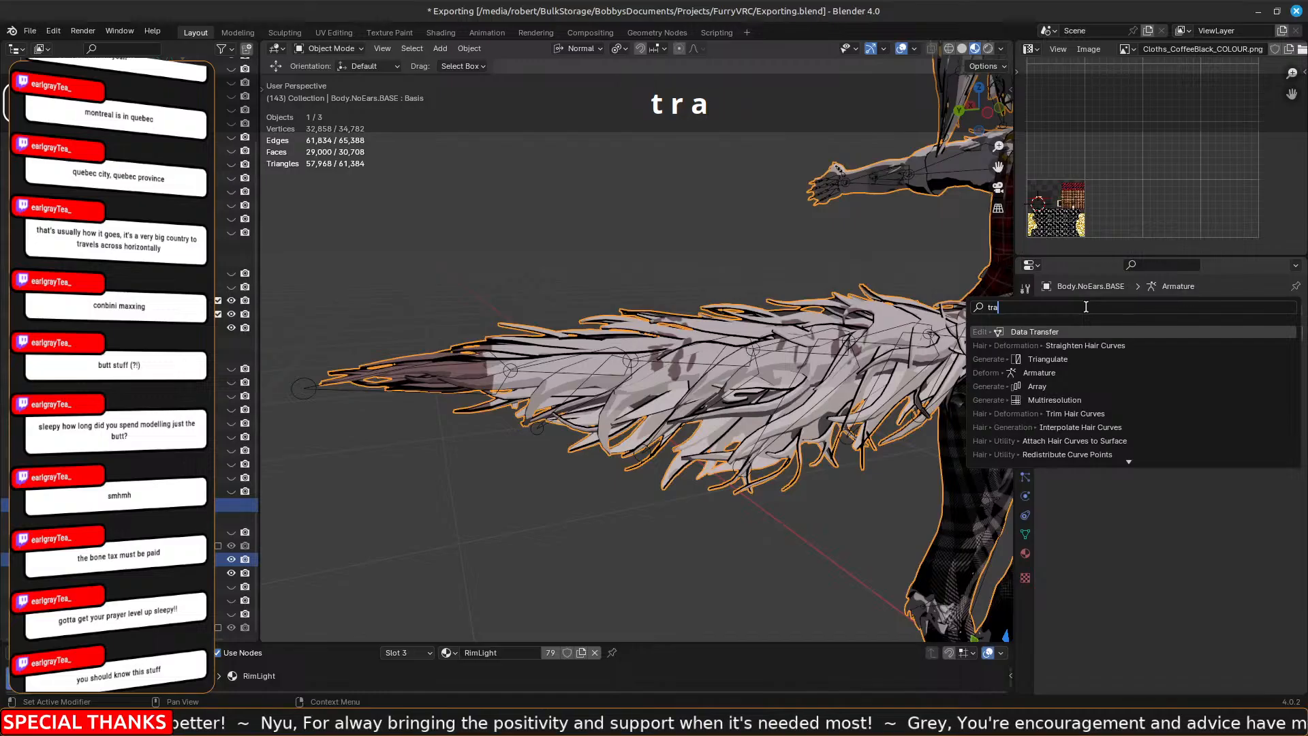
click(1068, 331)
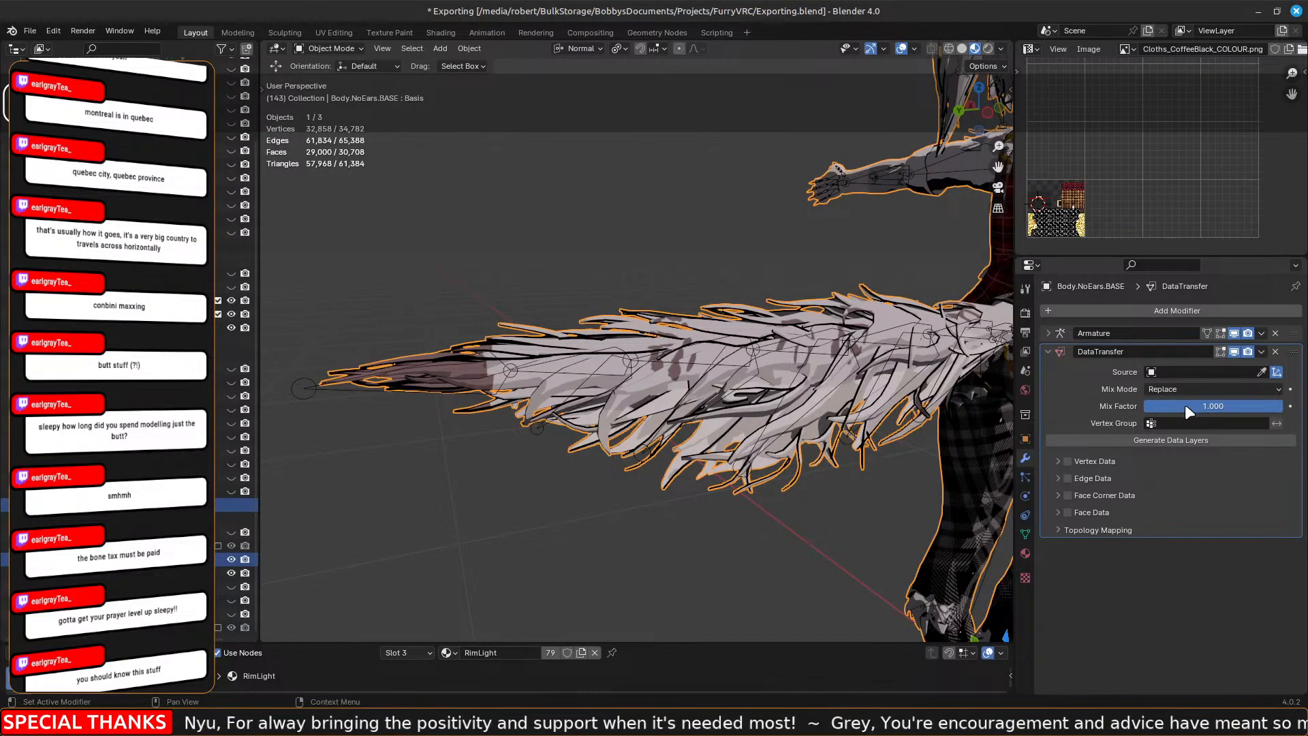
Try to set the Data Transfer modifier's source object by sampling the body mesh at the tail in the viewport.
click(1262, 371)
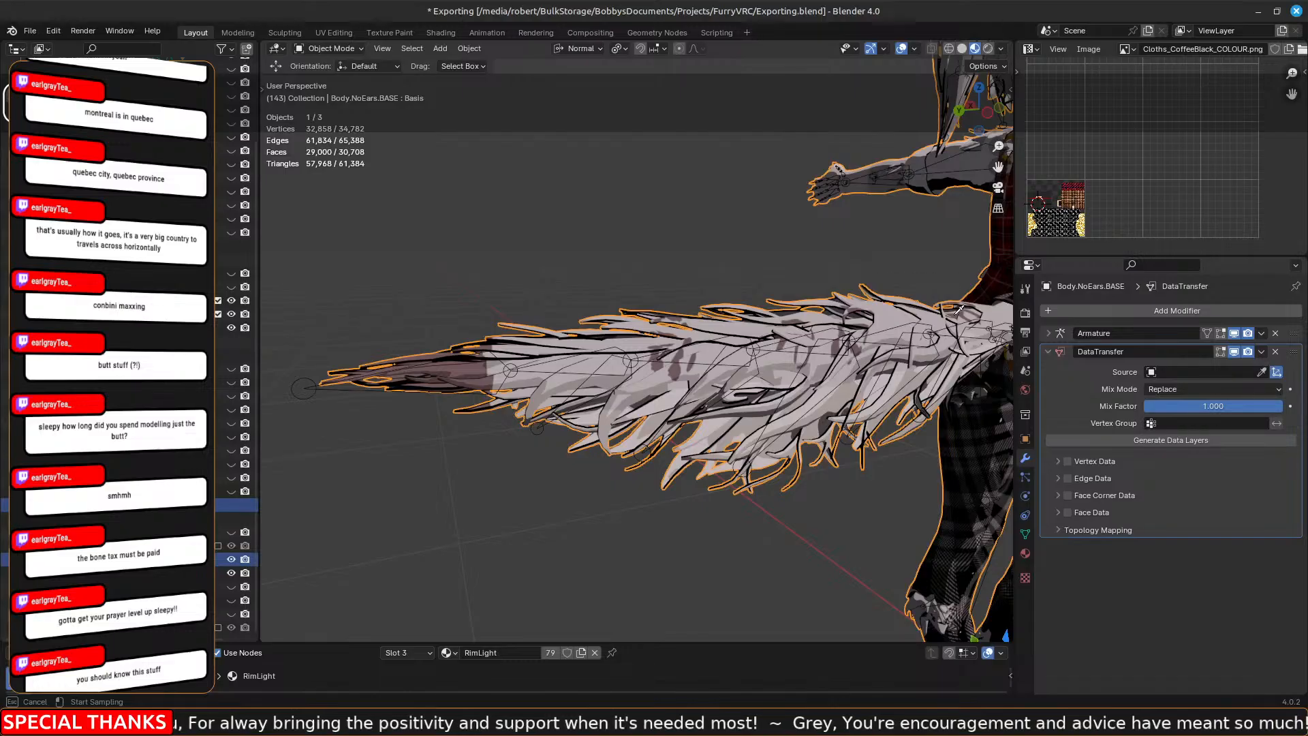
click(827, 313)
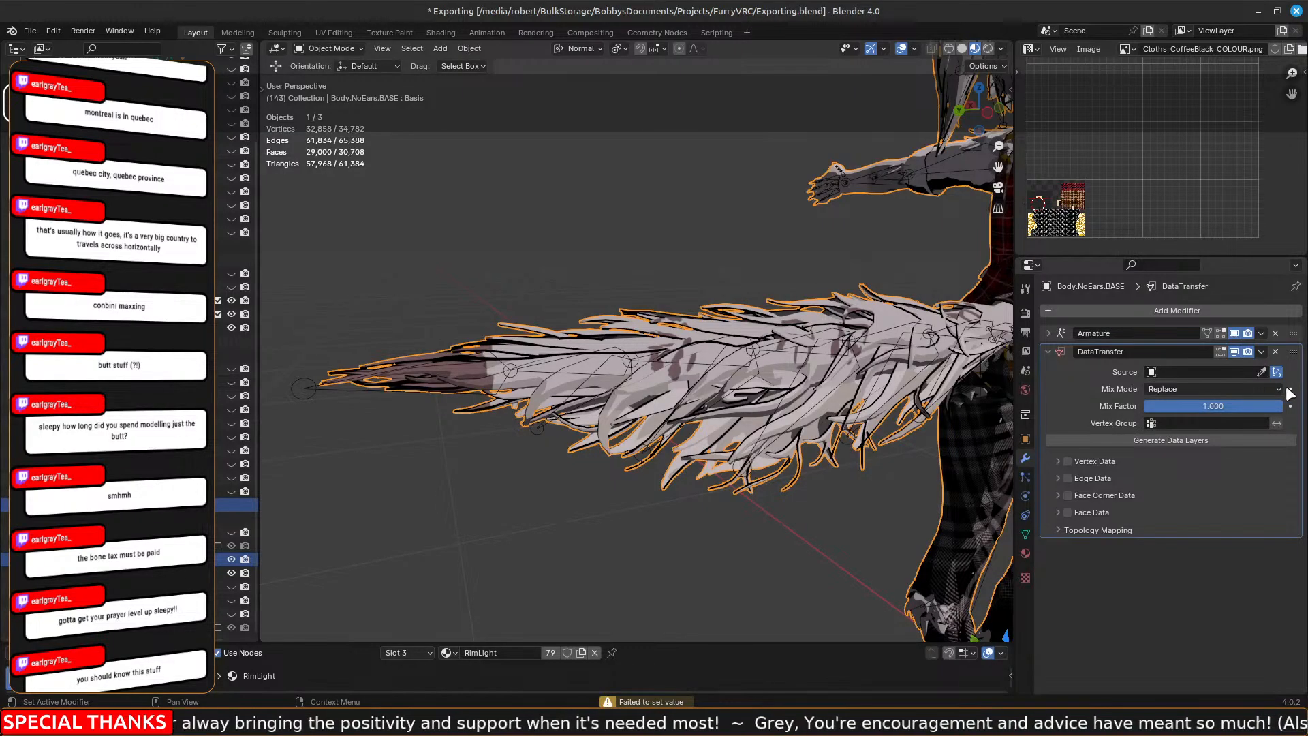
click(1261, 371)
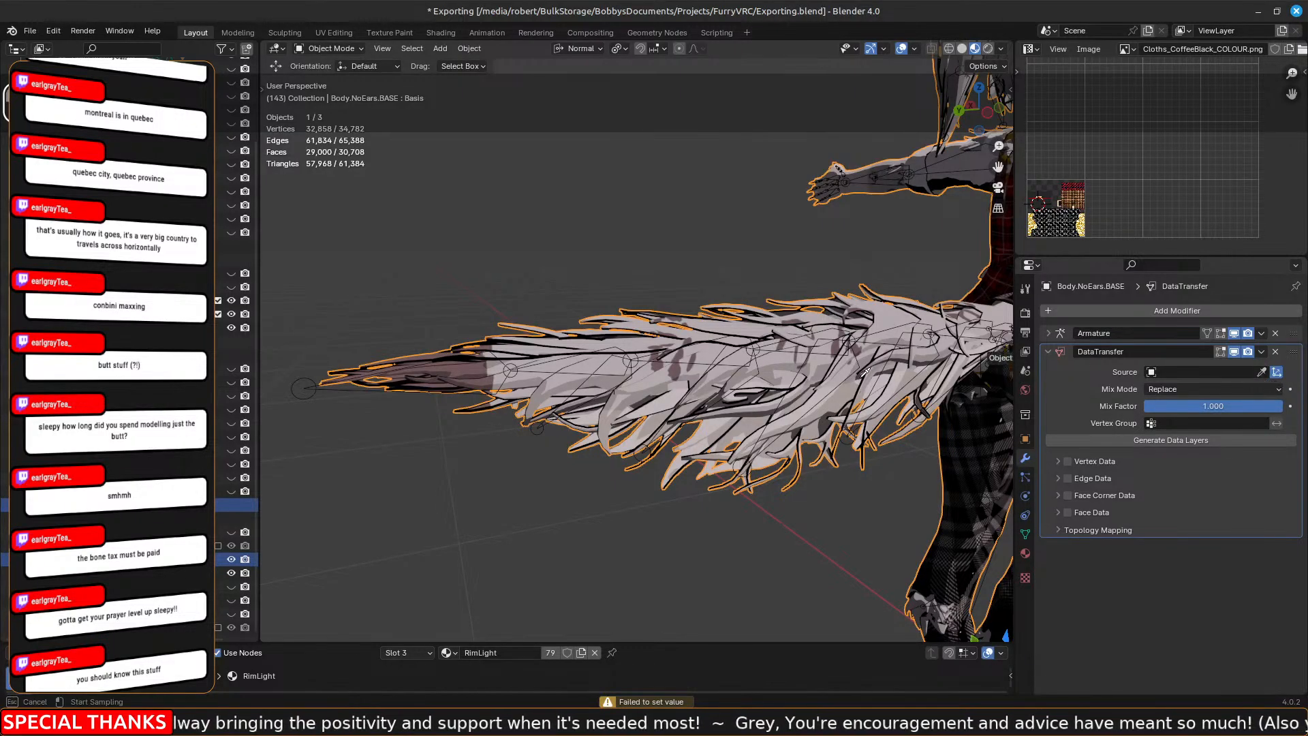
click(712, 440)
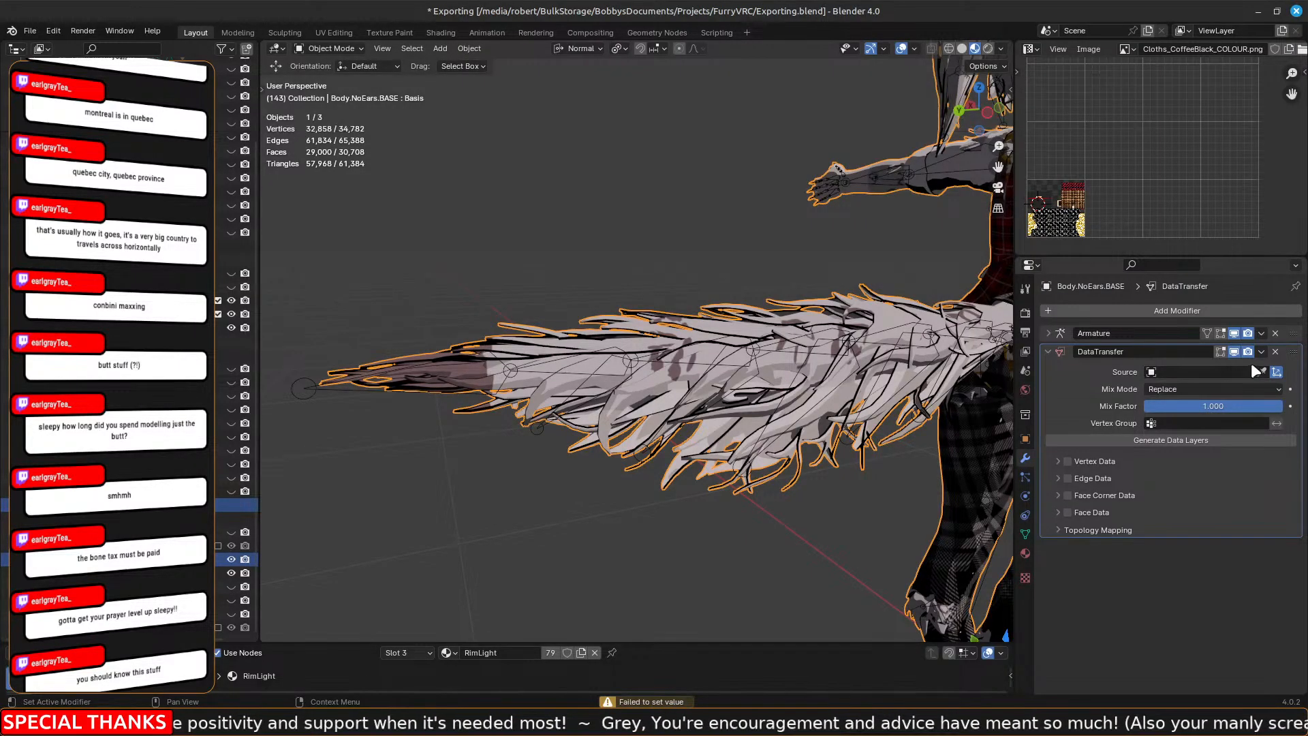
click(1178, 372)
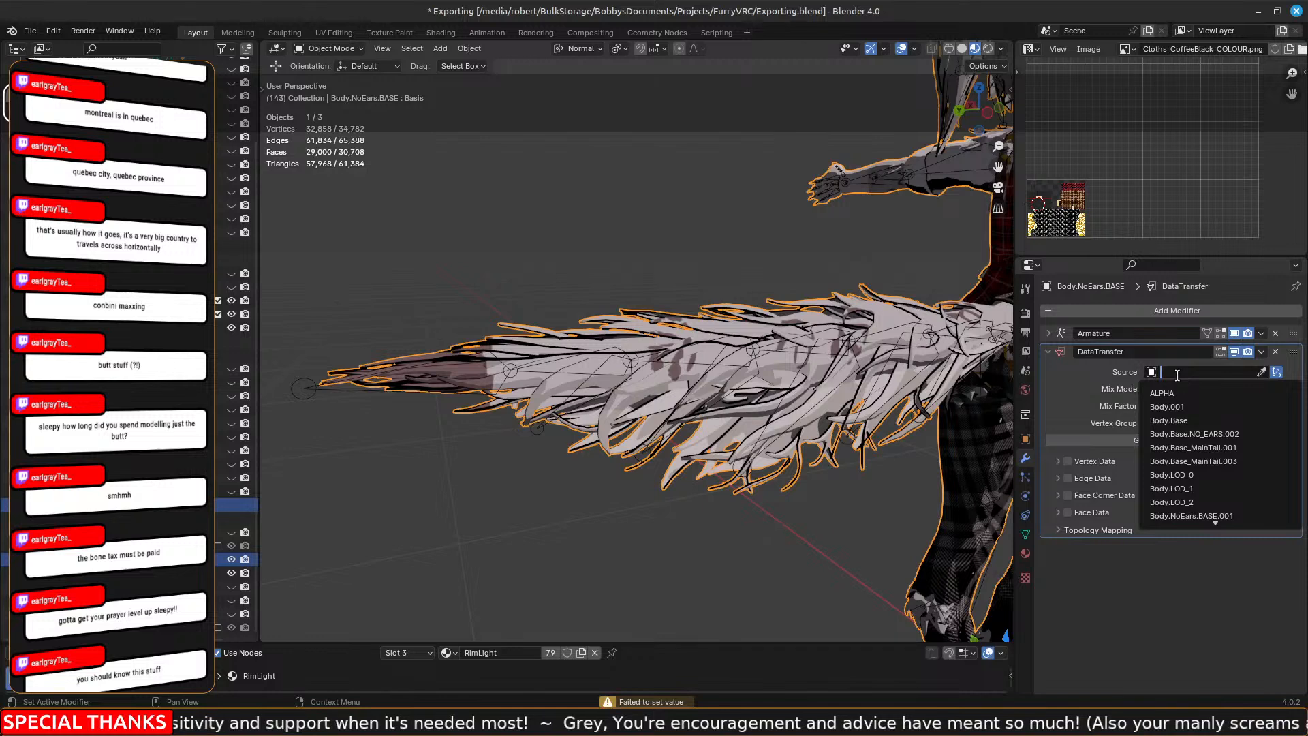
click(1261, 373)
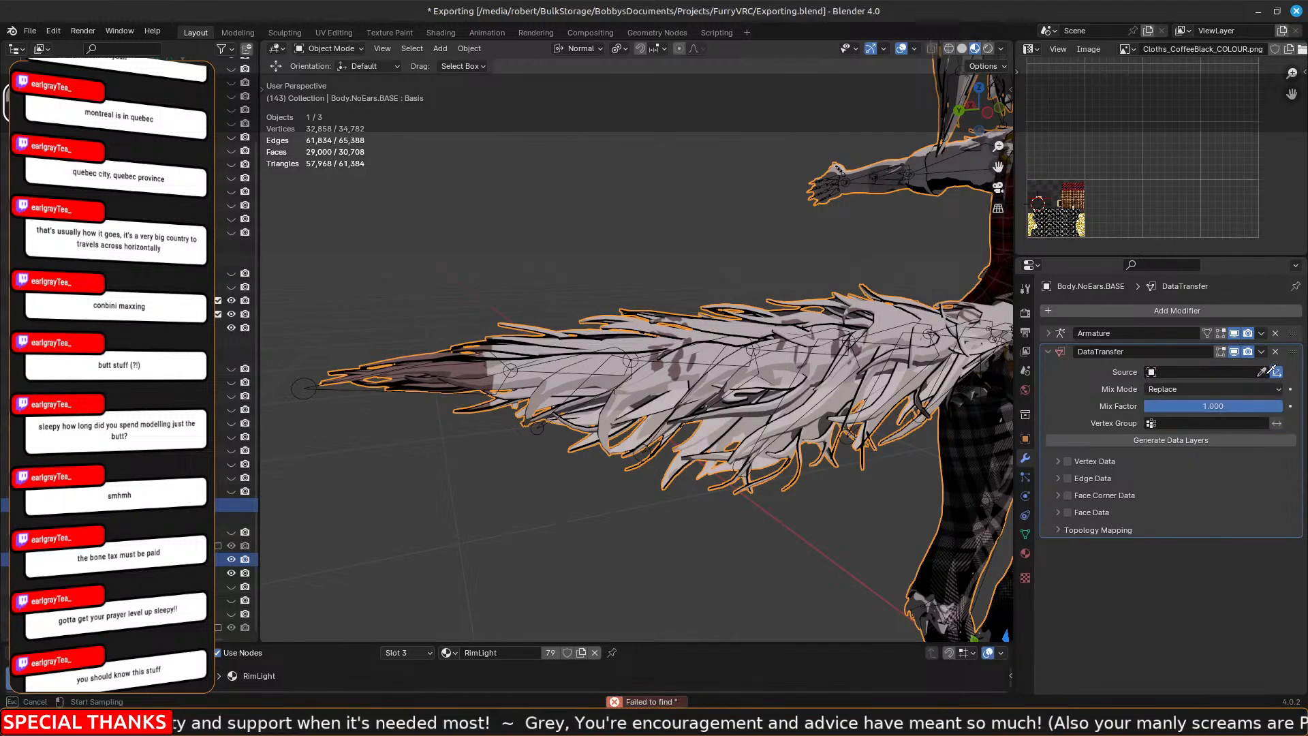
click(1262, 372)
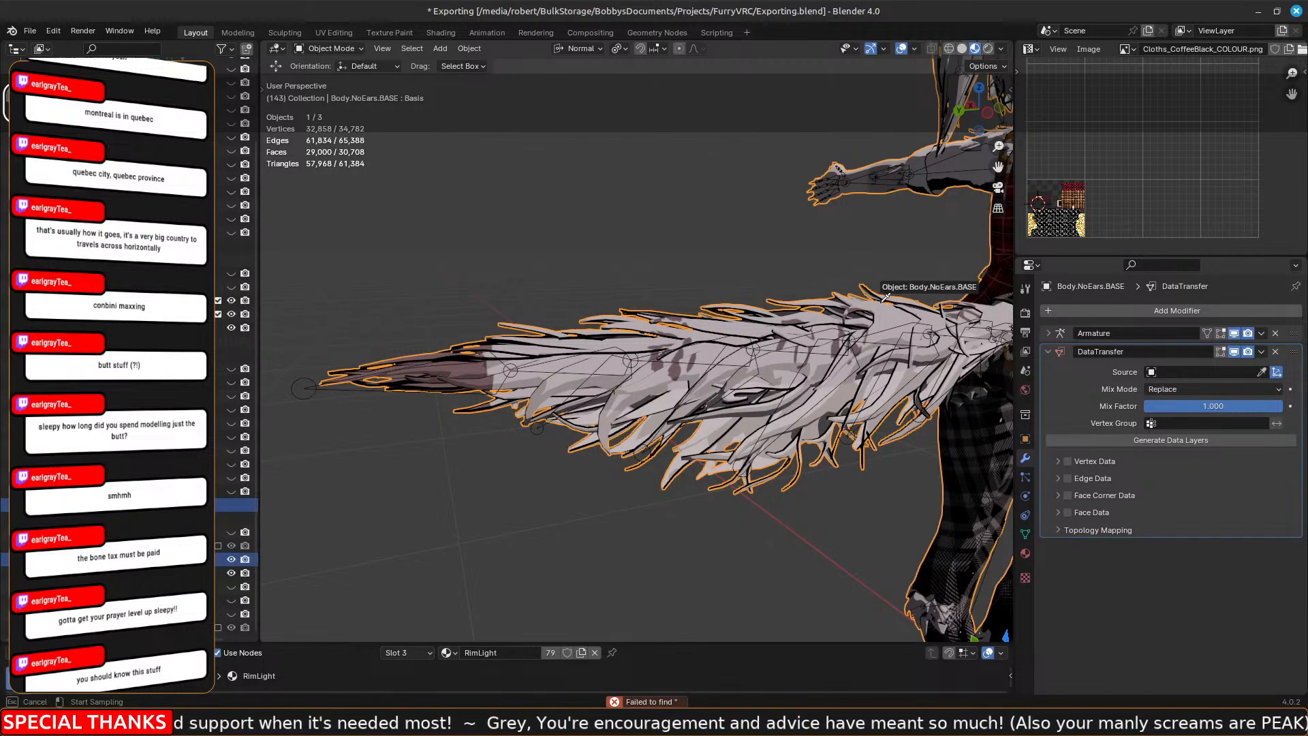
click(921, 315)
click(1261, 372)
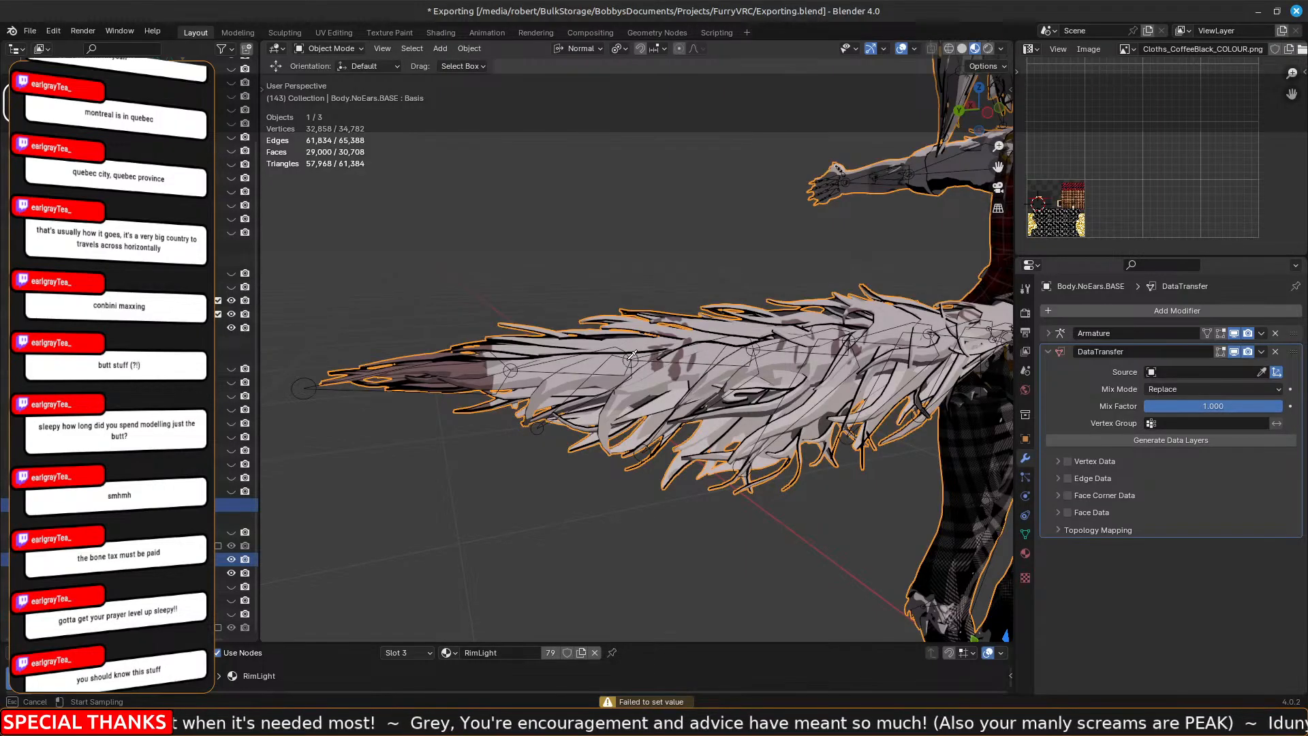
key(Escape)
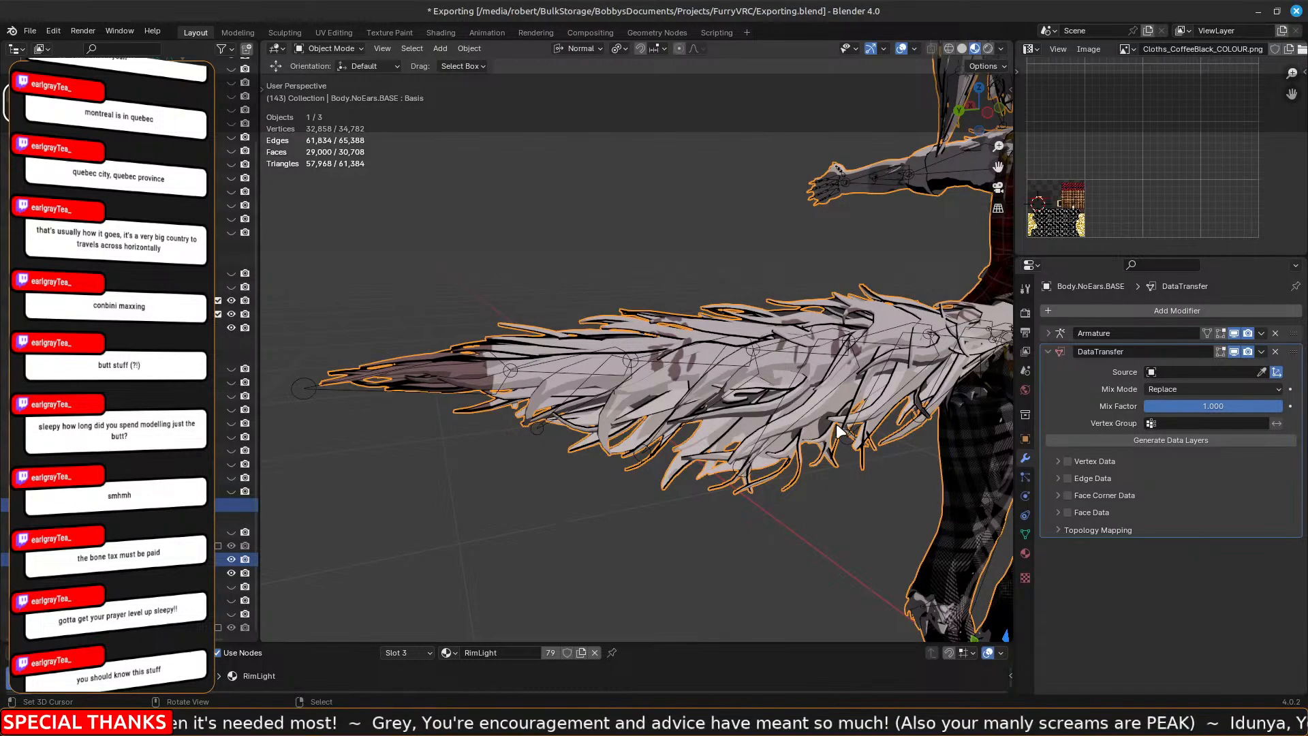
Remove the Data Transfer modifier from Body.NoEars.BASE.
middle_drag(836, 423, 685, 410)
scroll(713, 430, down, 6)
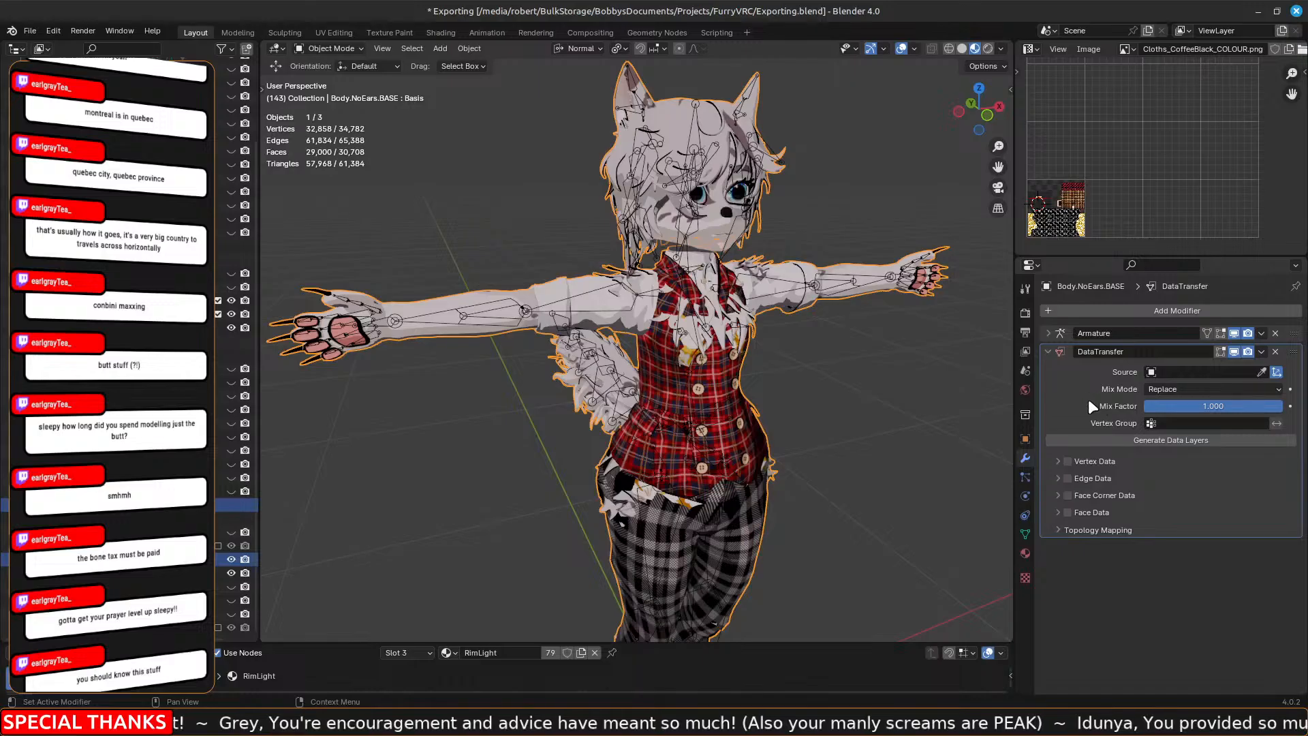
middle_drag(456, 443, 496, 423)
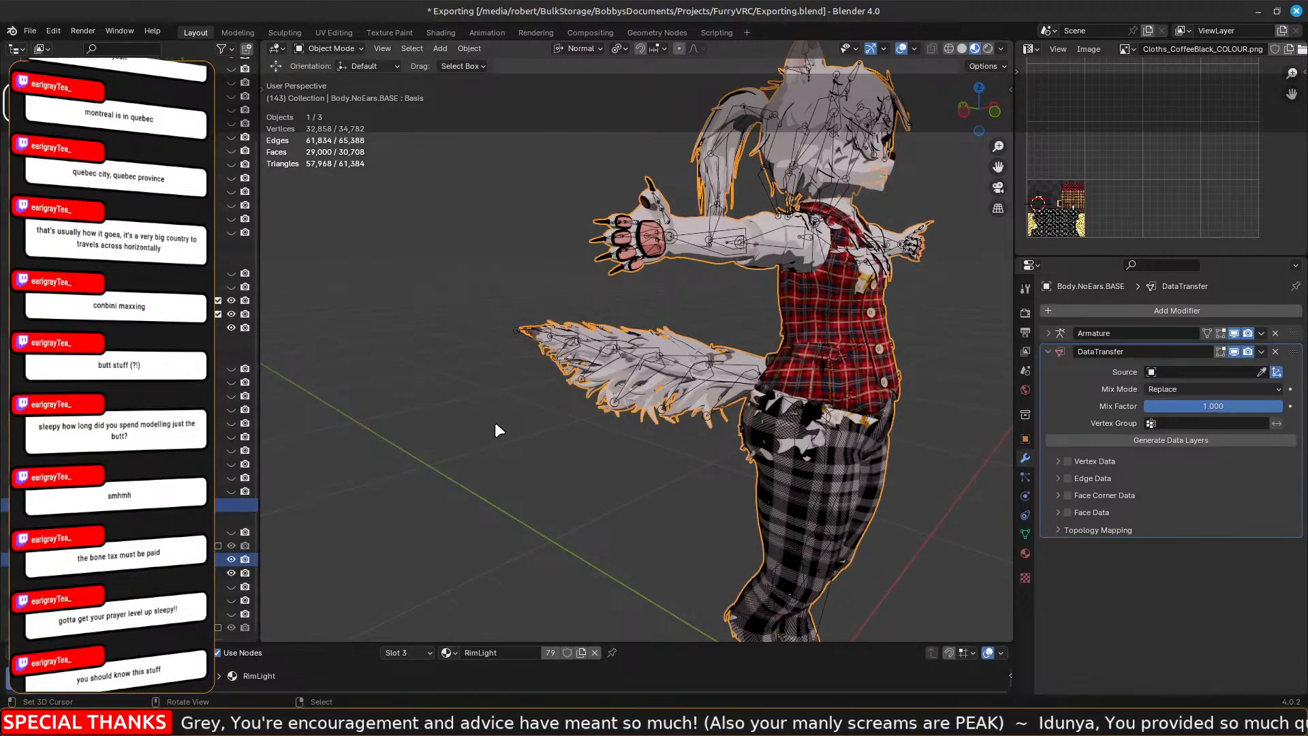
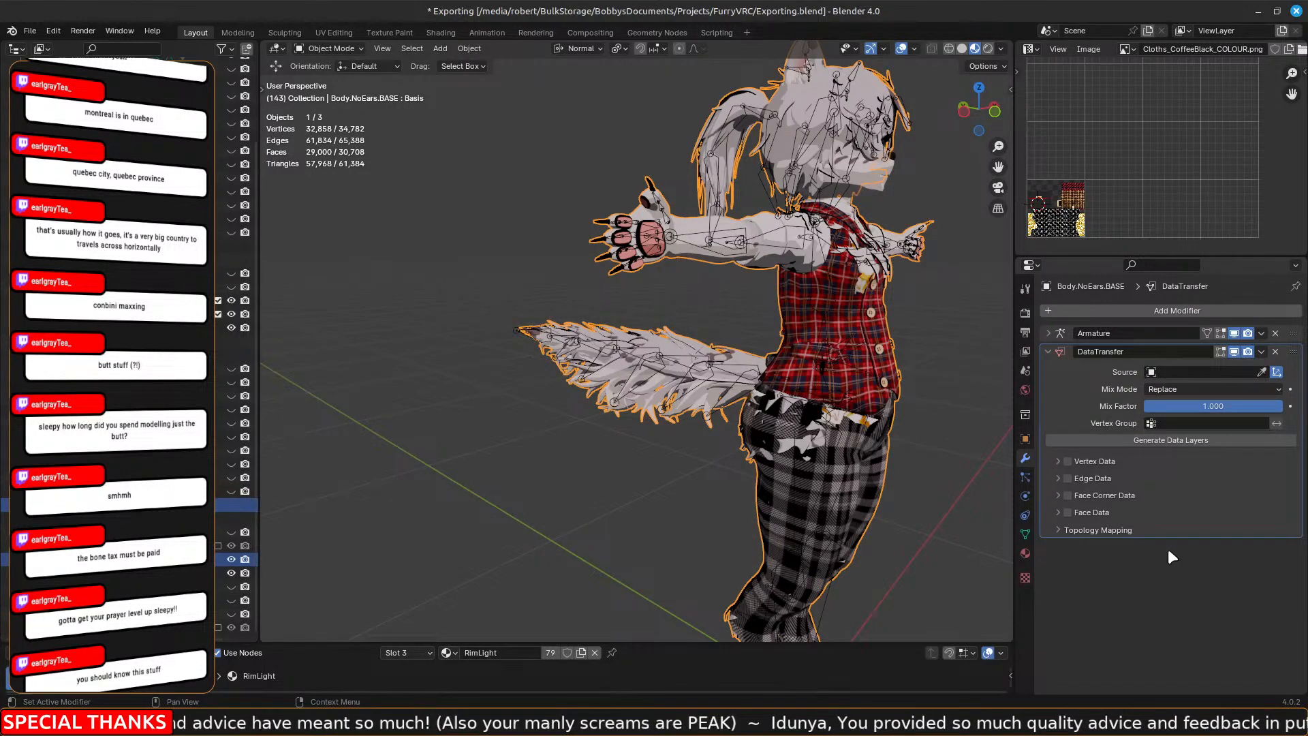
click(1275, 352)
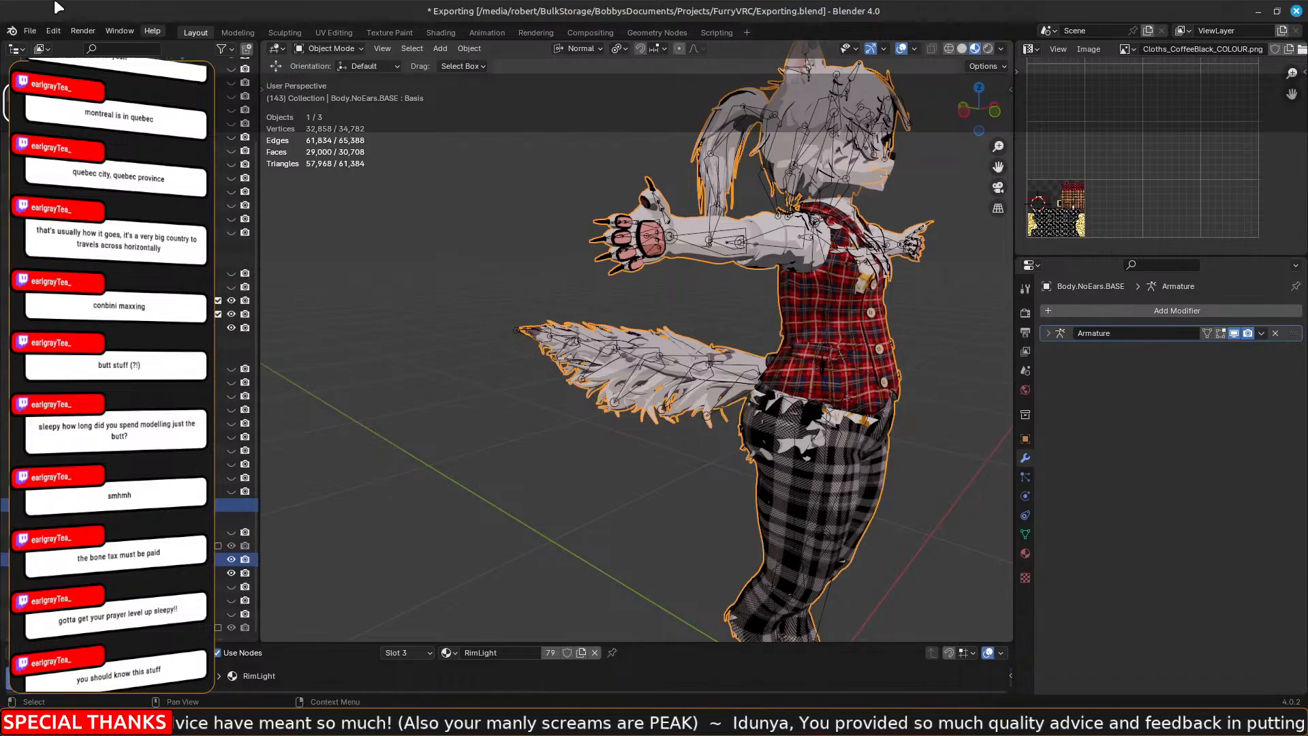
Open the recent file furry22.blend, discarding the unsaved changes in Exporting.blend.
click(35, 34)
mouse_move(197, 79)
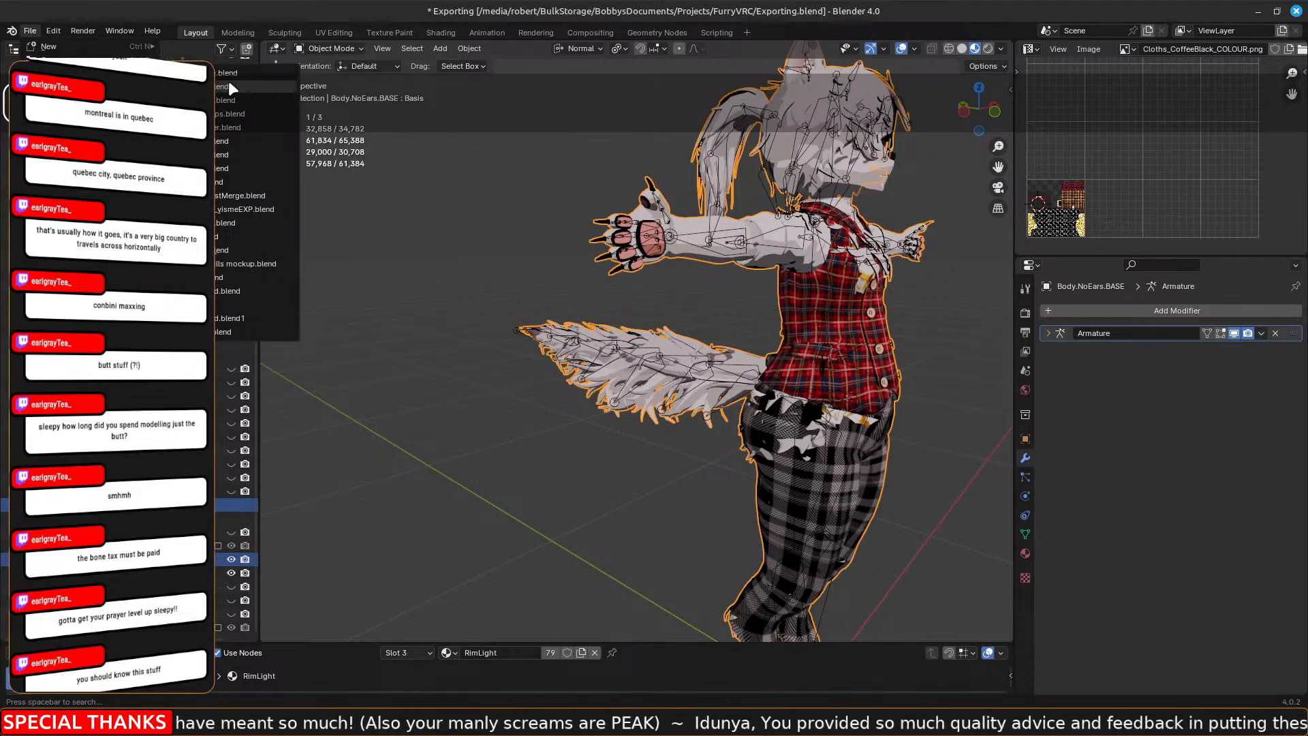
click(235, 86)
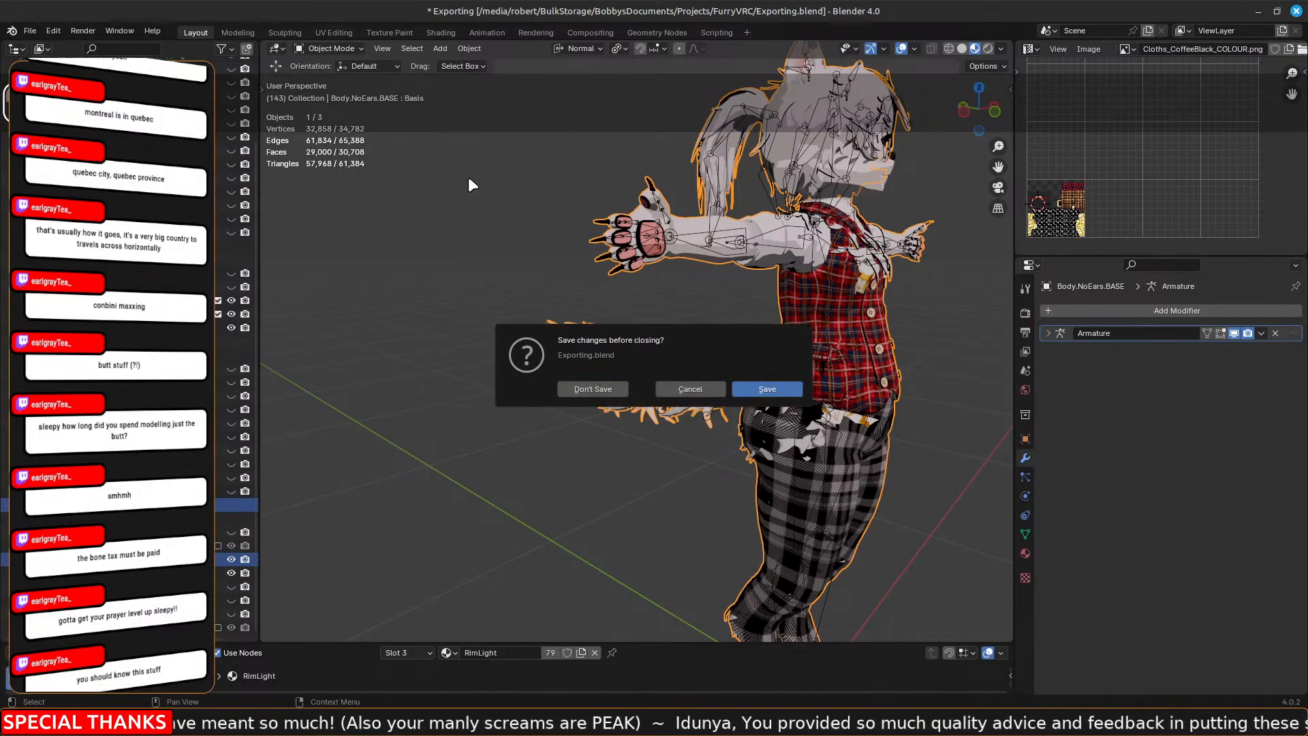
click(596, 383)
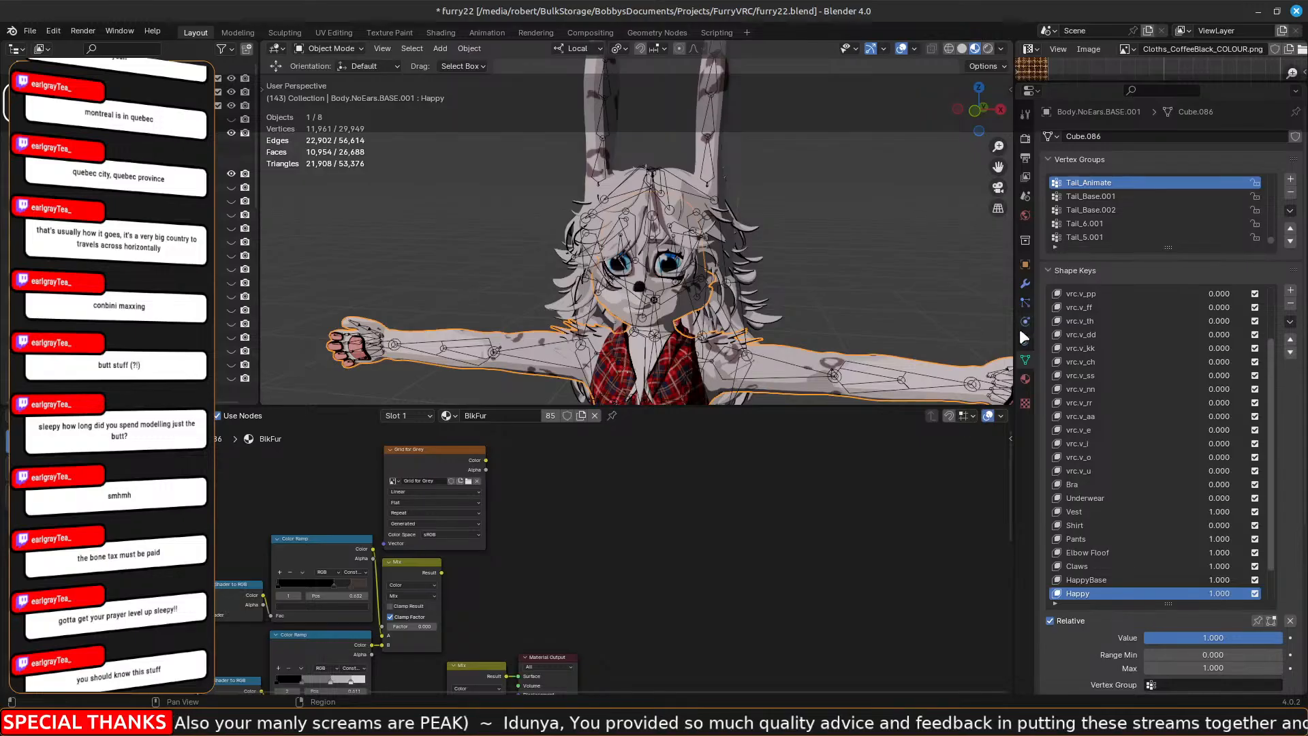
Examine the settings of the ribcage.R.003 modifier on Body.NoEars.BASE.001.
click(1024, 284)
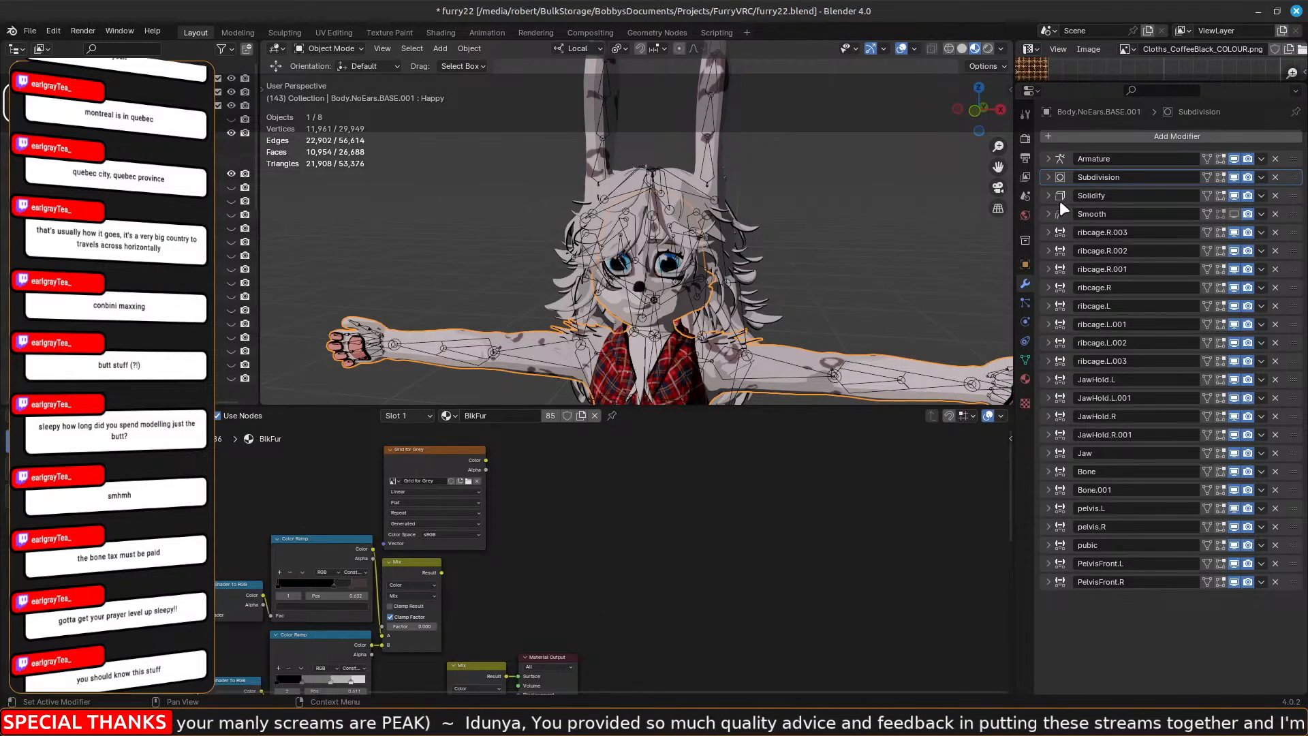
click(1048, 233)
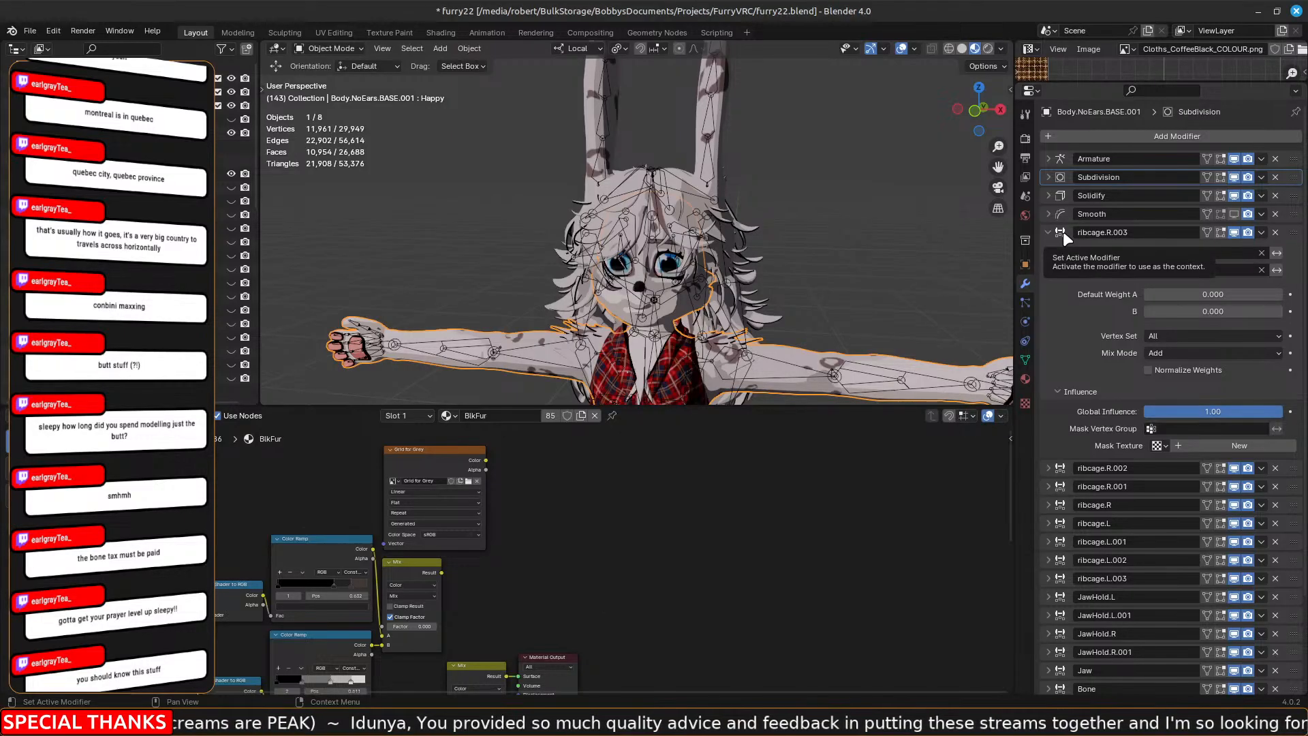
click(1063, 232)
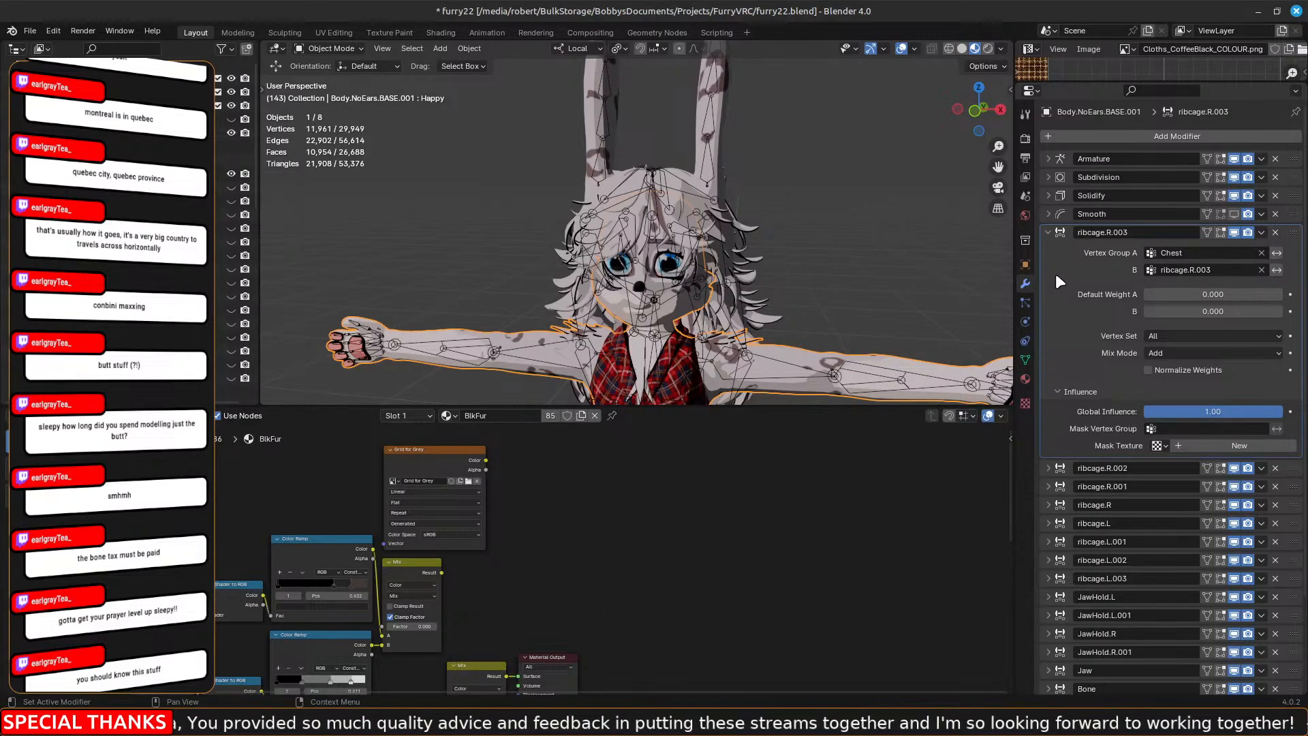
Capture a screenshot of the expanded ribcage.R.003 modifier settings and copy it to the clipboard.
key(shift+Print)
drag(1033, 218, 1306, 471)
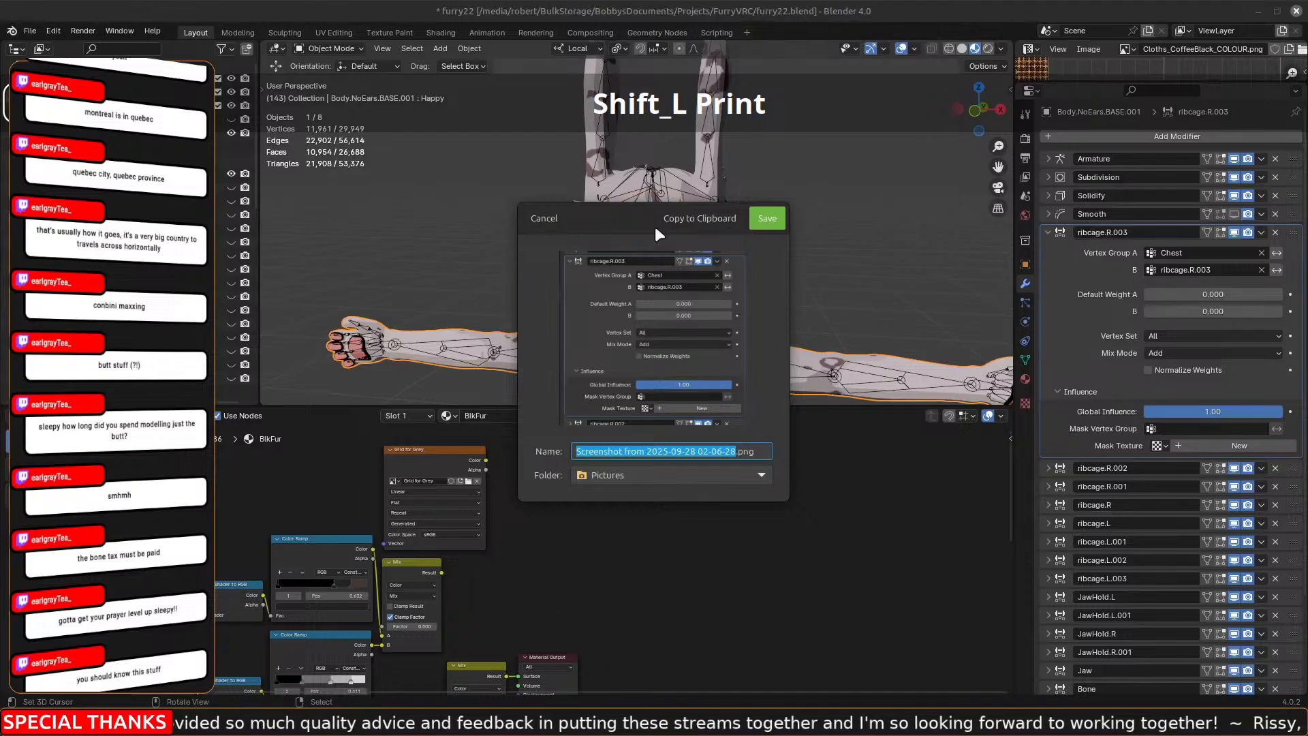
click(682, 219)
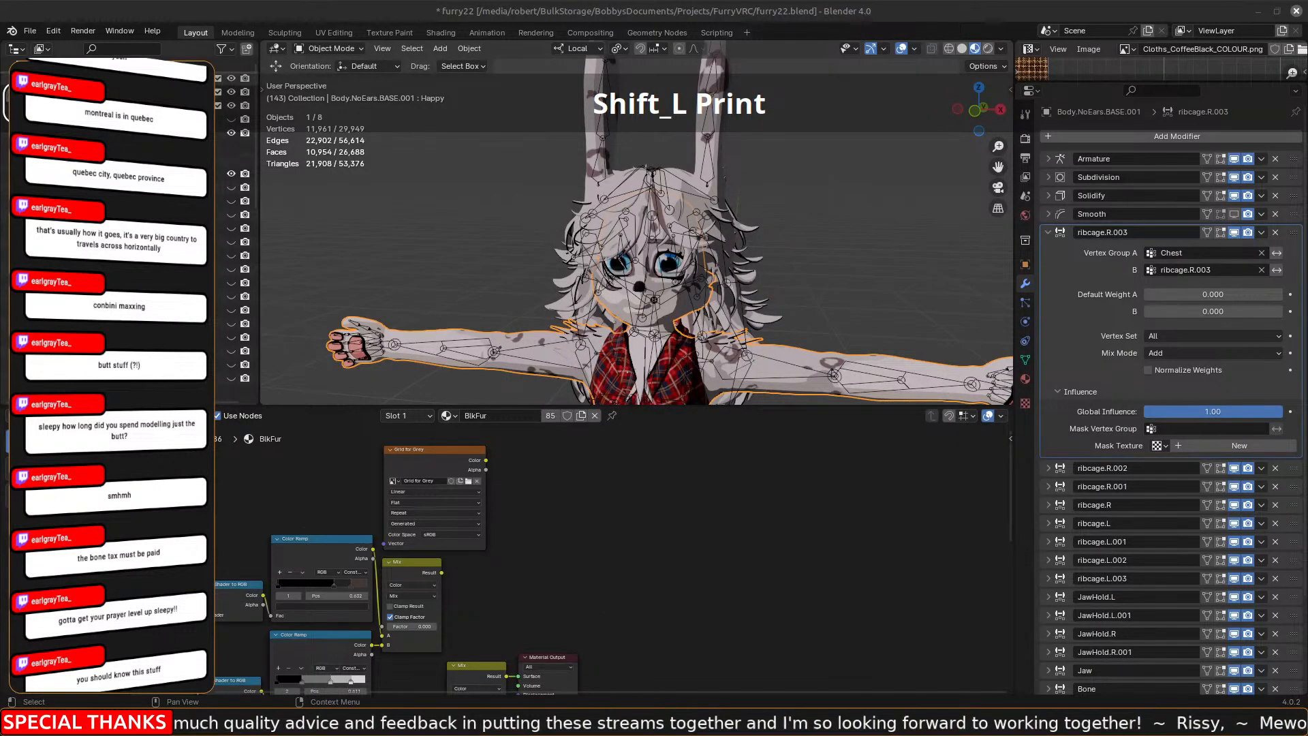
Reopen the recent file Exporting.blend without saving furry22.blend.
click(27, 30)
mouse_move(41, 46)
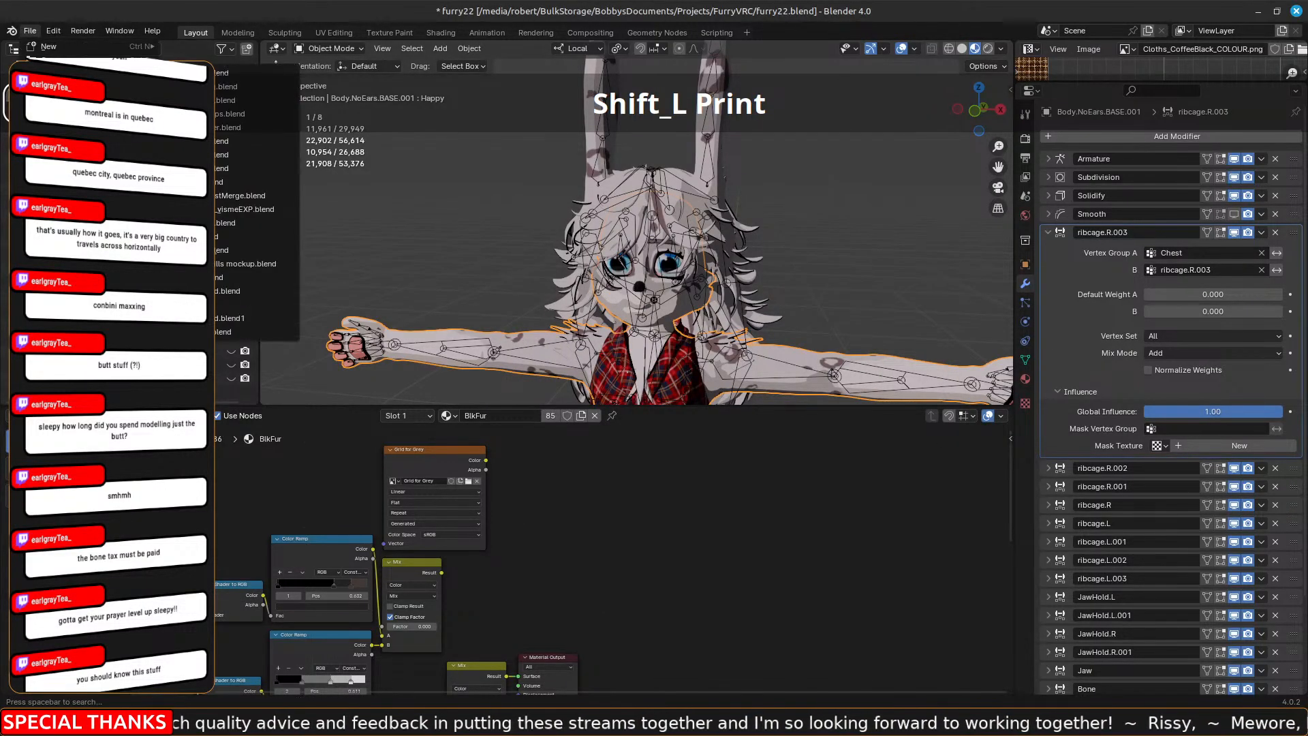
click(239, 82)
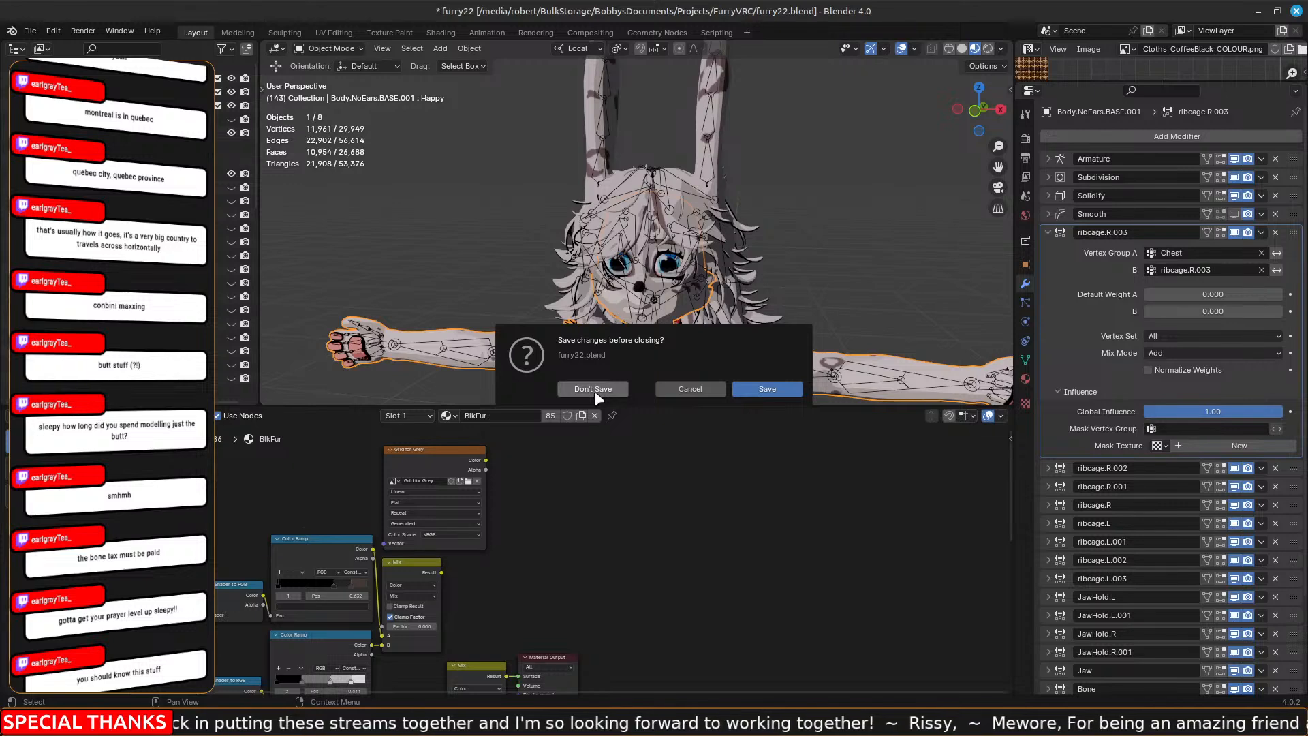
click(574, 393)
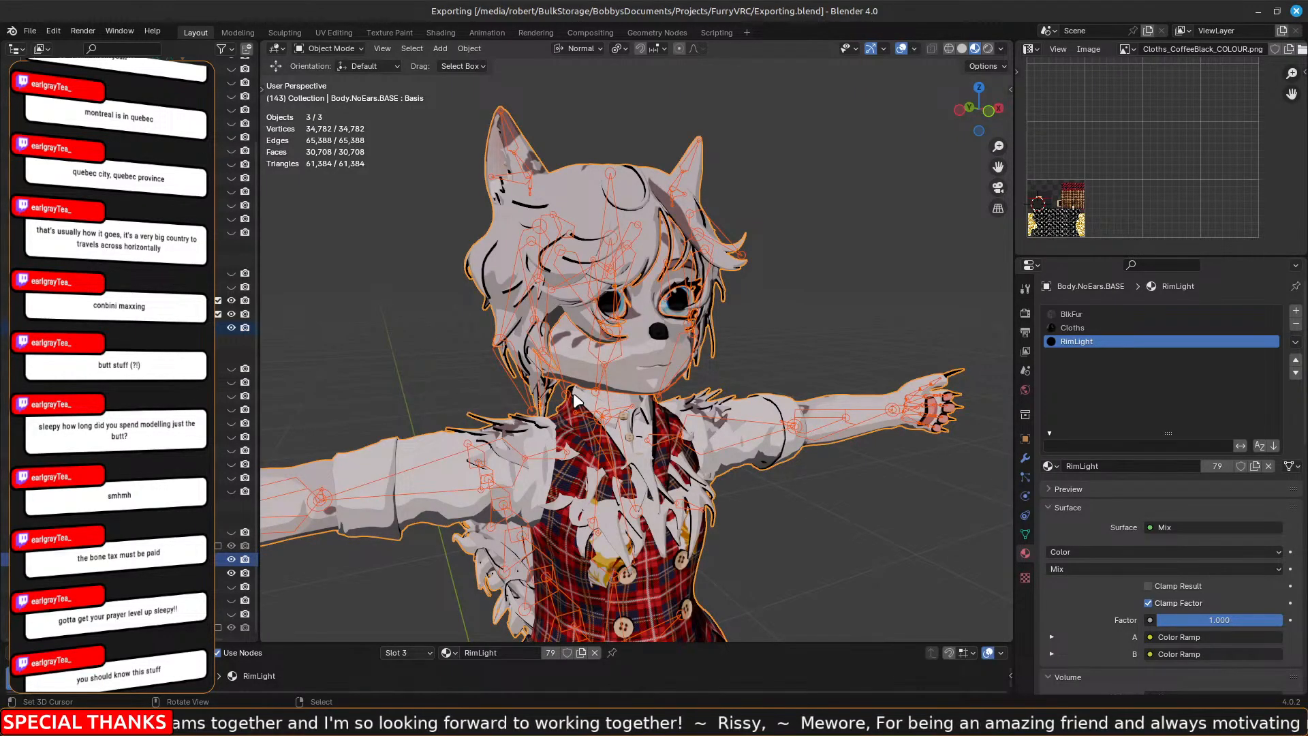
Deselect everything, select only the Body.NoEars.BASE mesh and show its modifiers.
right_drag(451, 367, 459, 366)
middle_drag(424, 357, 483, 368)
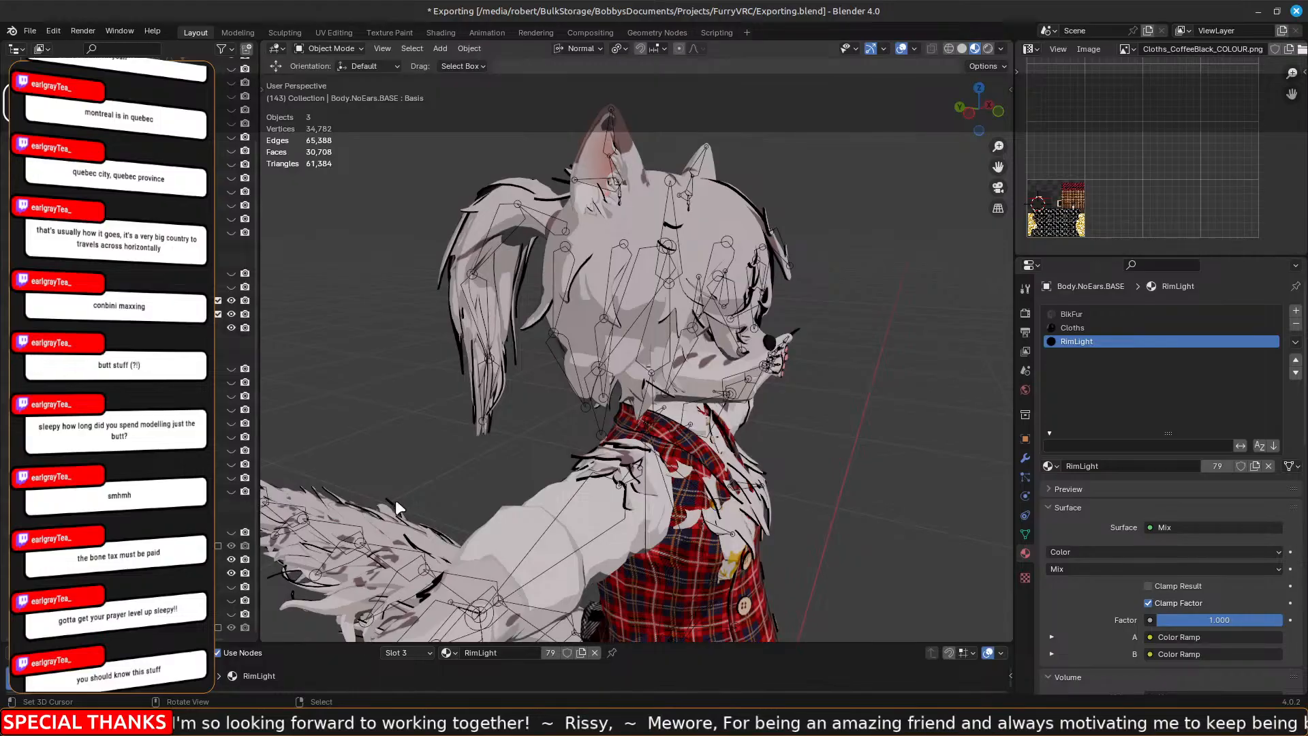
click(374, 511)
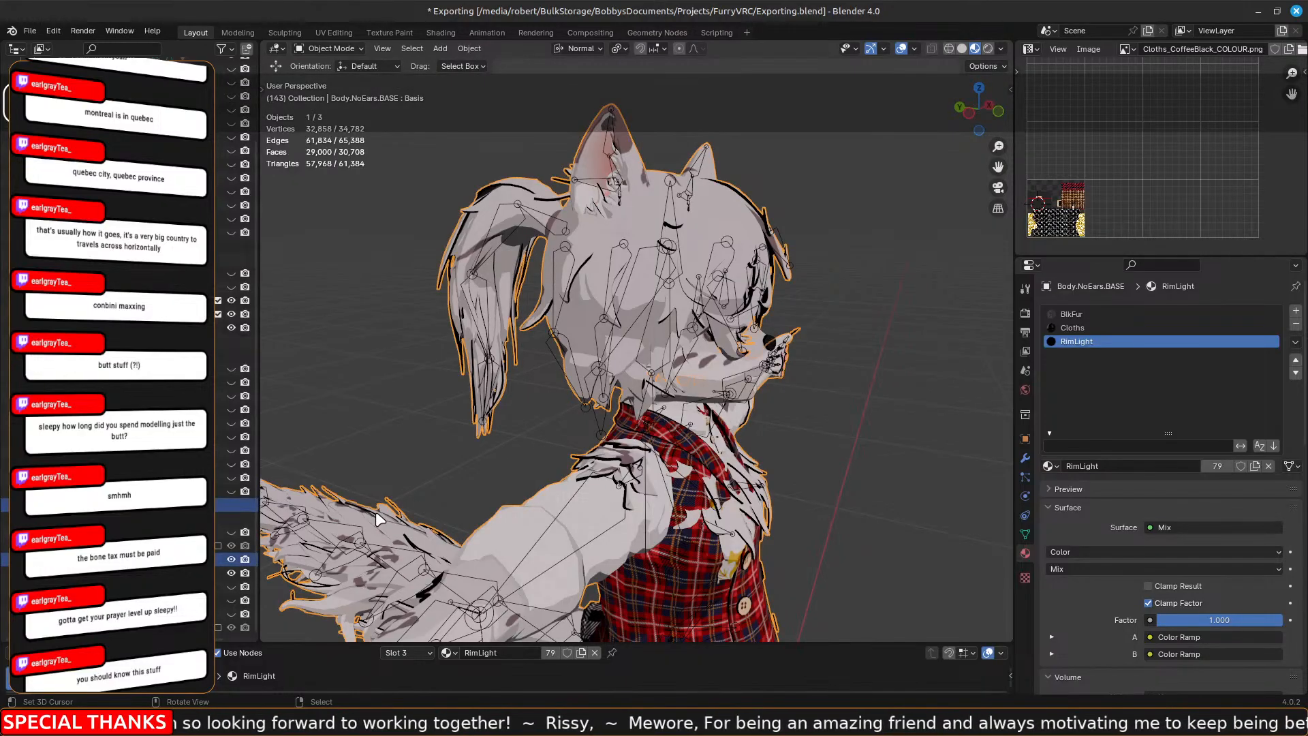
click(1024, 457)
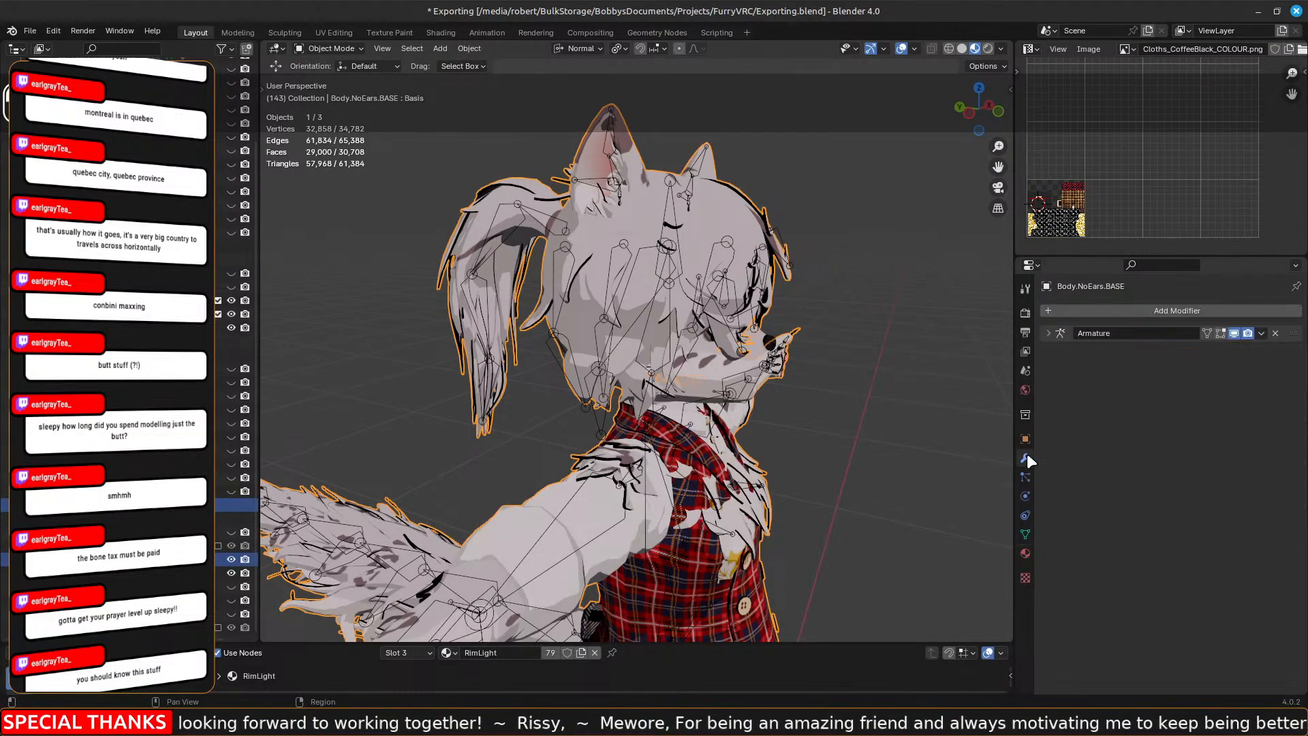
Add a Vertex Weight Edit modifier to Body.NoEars.BASE and remove it again.
click(1152, 308)
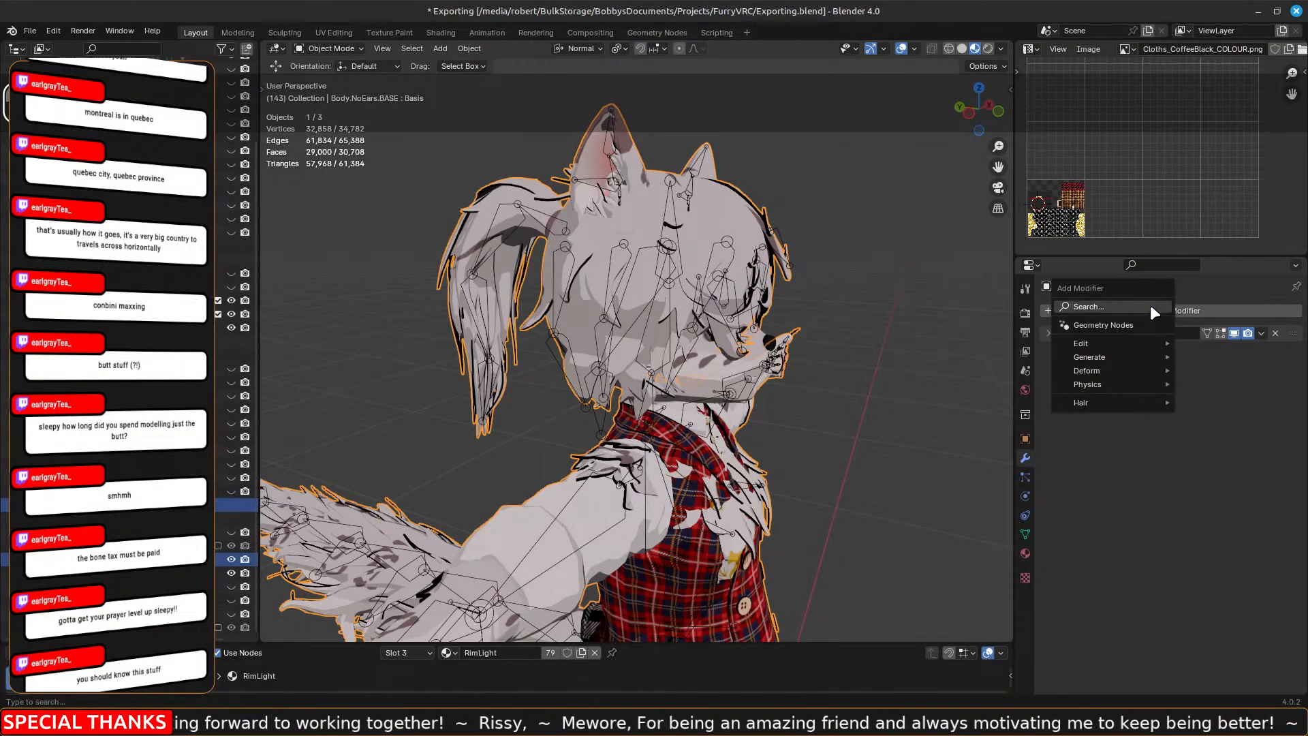
click(1110, 307)
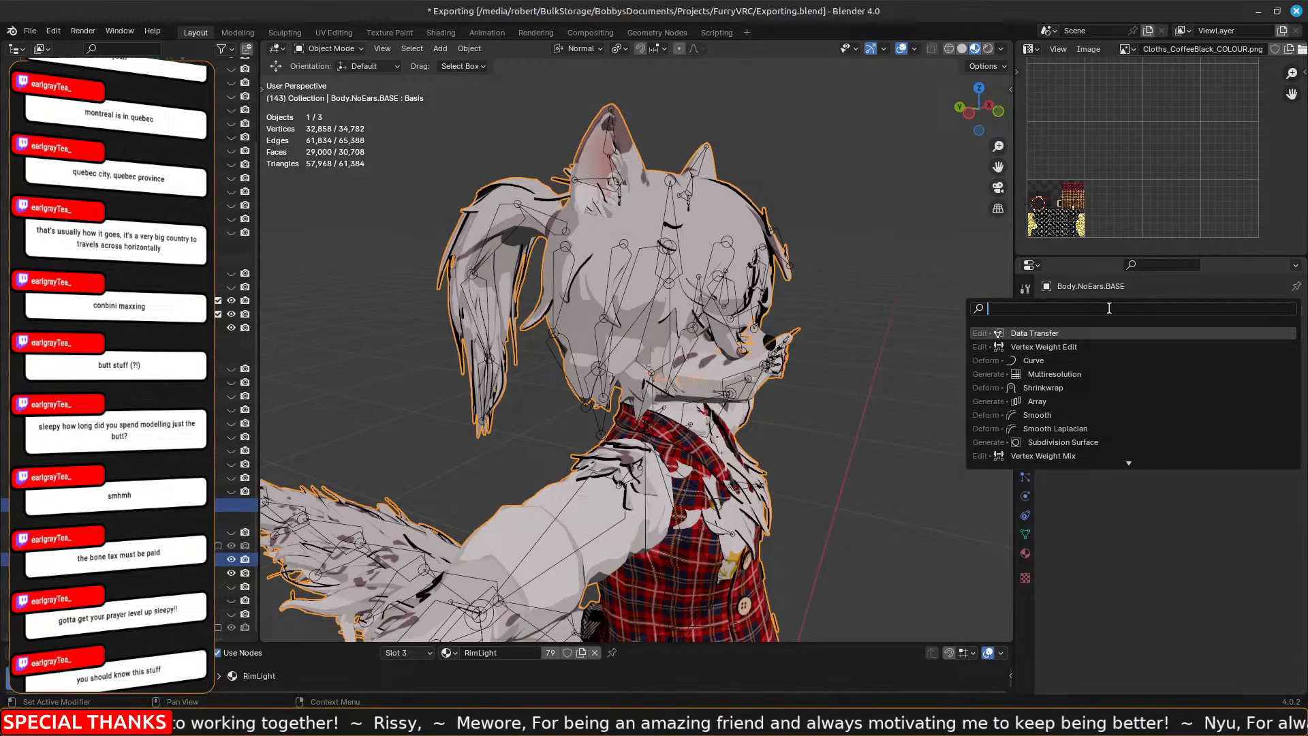
click(1086, 348)
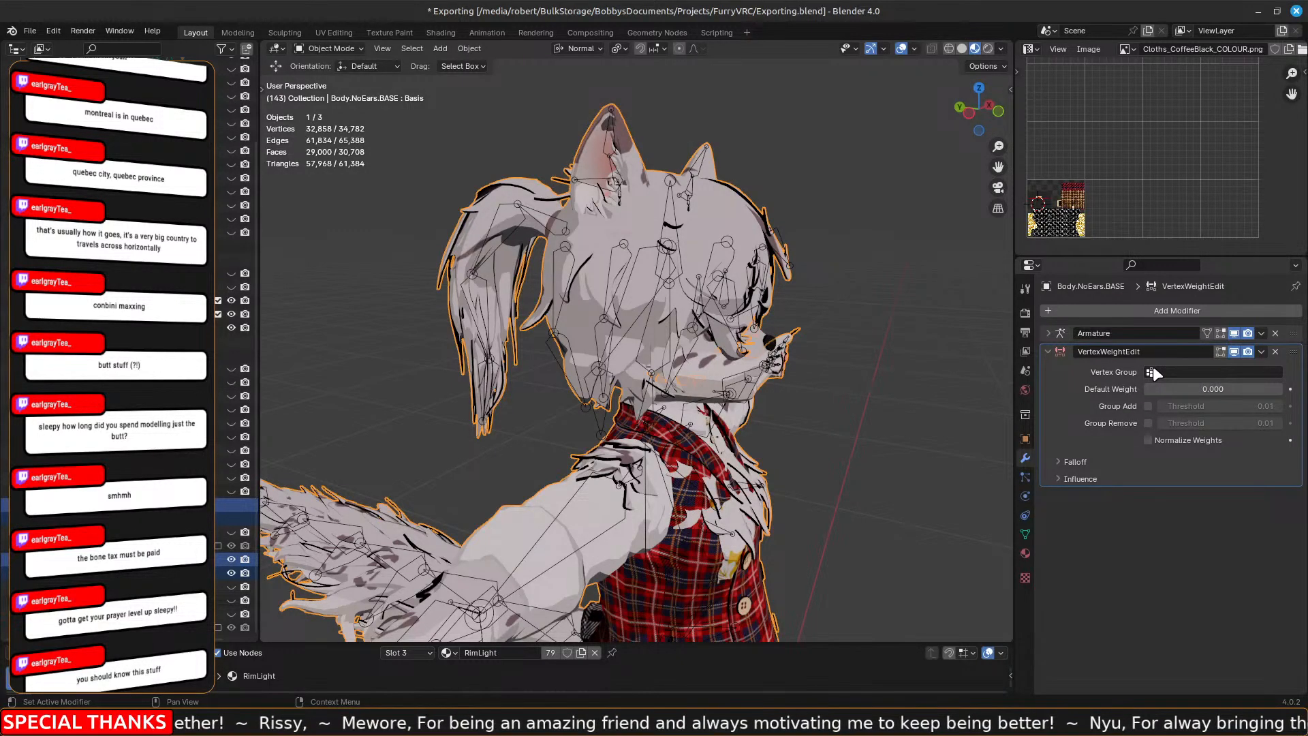
click(1275, 351)
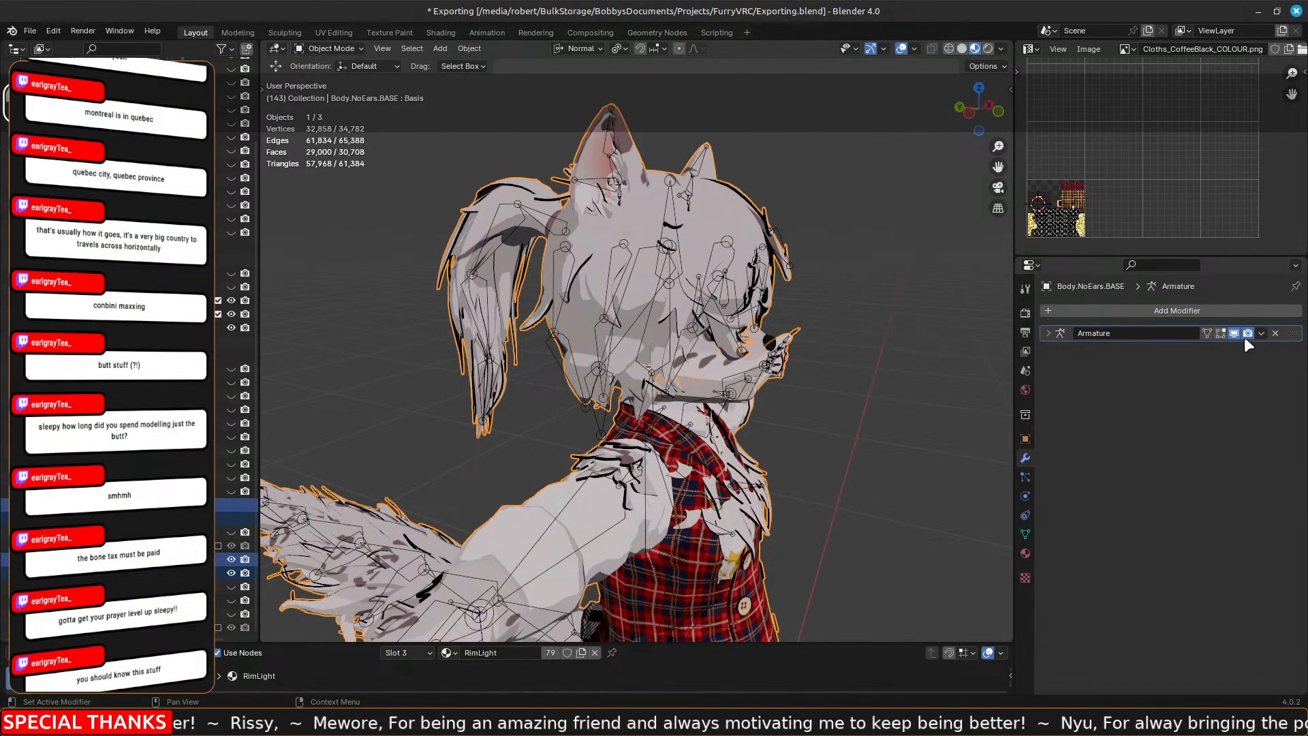
Search the modifiers for "ver", add Vertex Weight Edit once more to Body.NoEars.BASE and delete it.
click(1151, 314)
click(1114, 318)
text(v)
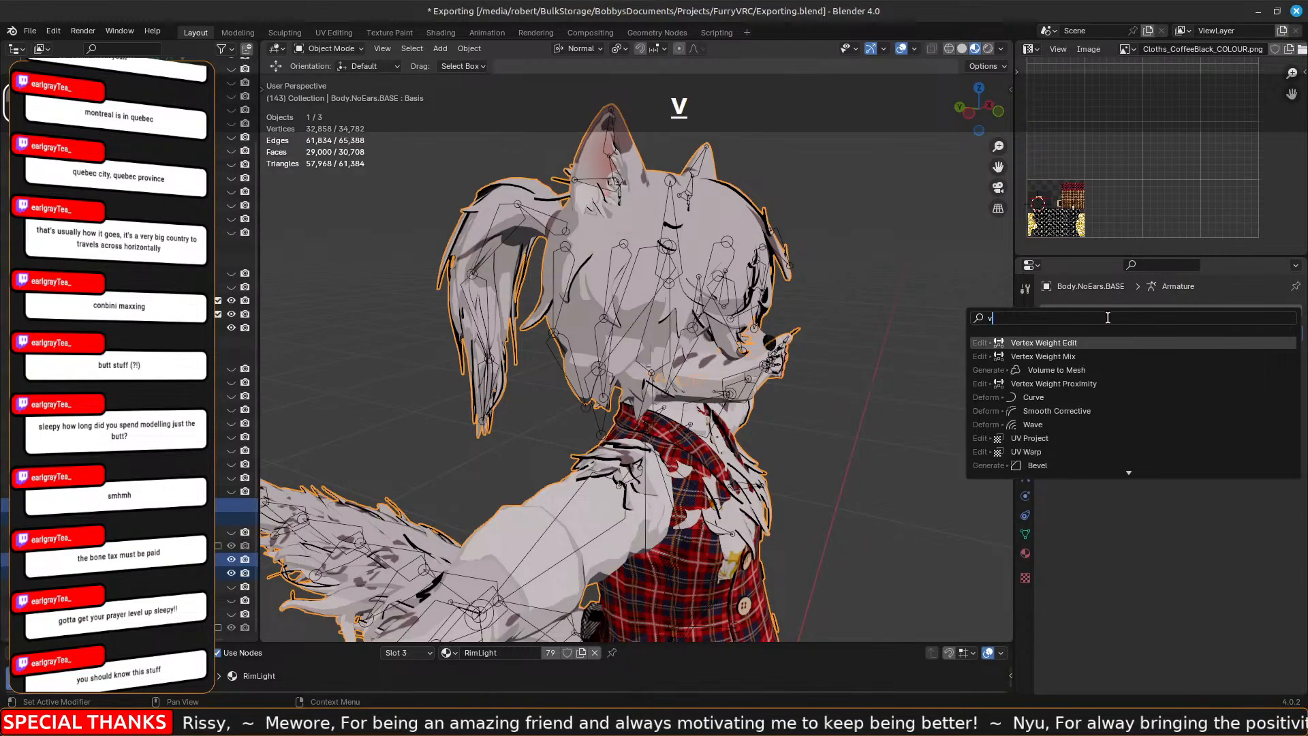
text(er)
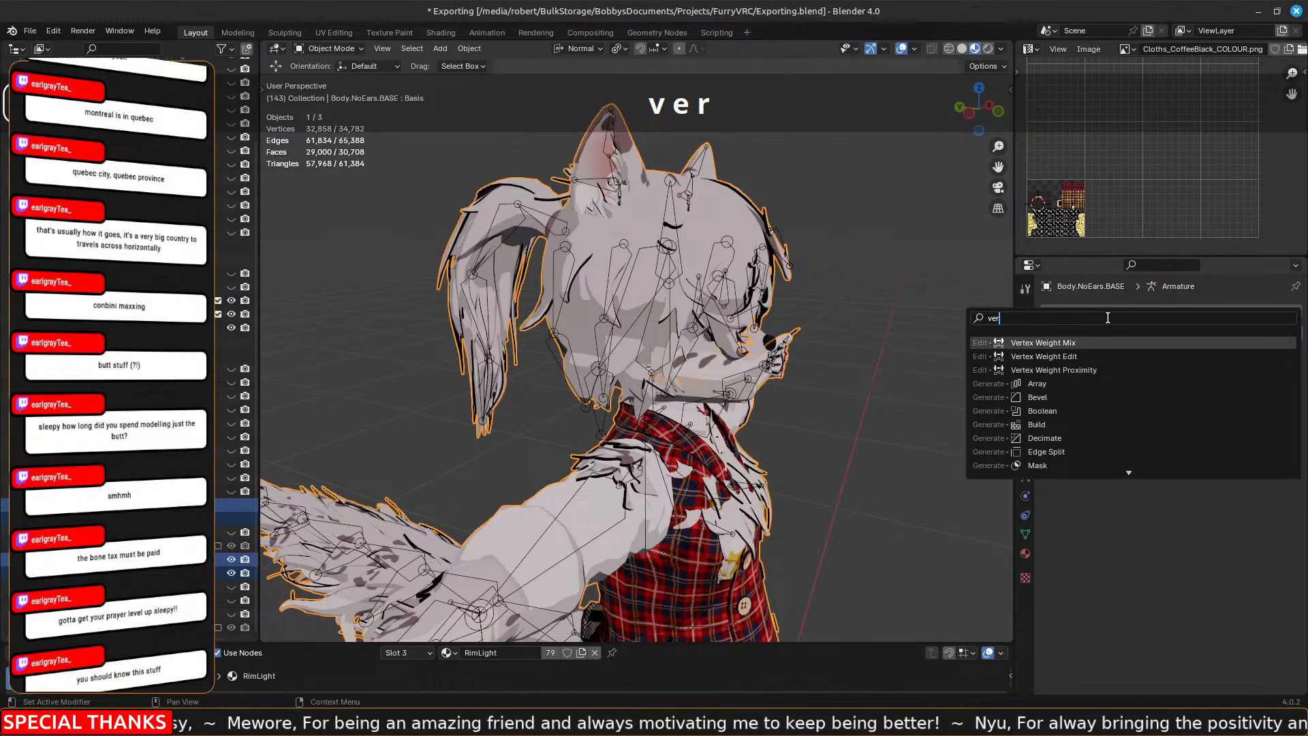
click(1087, 356)
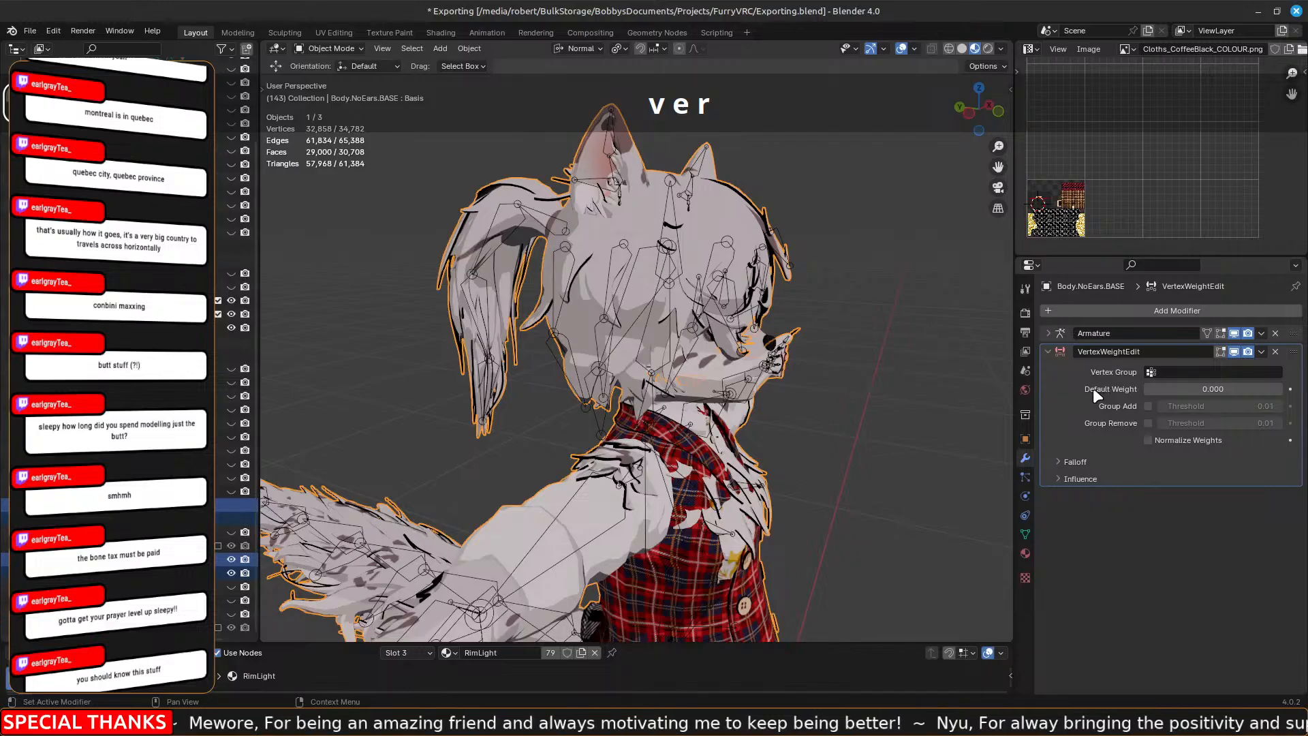
click(1276, 352)
Add a Vertex Weight Mix modifier to Body.NoEars.BASE with Vertex Set All and Mix Mode Add.
click(1099, 313)
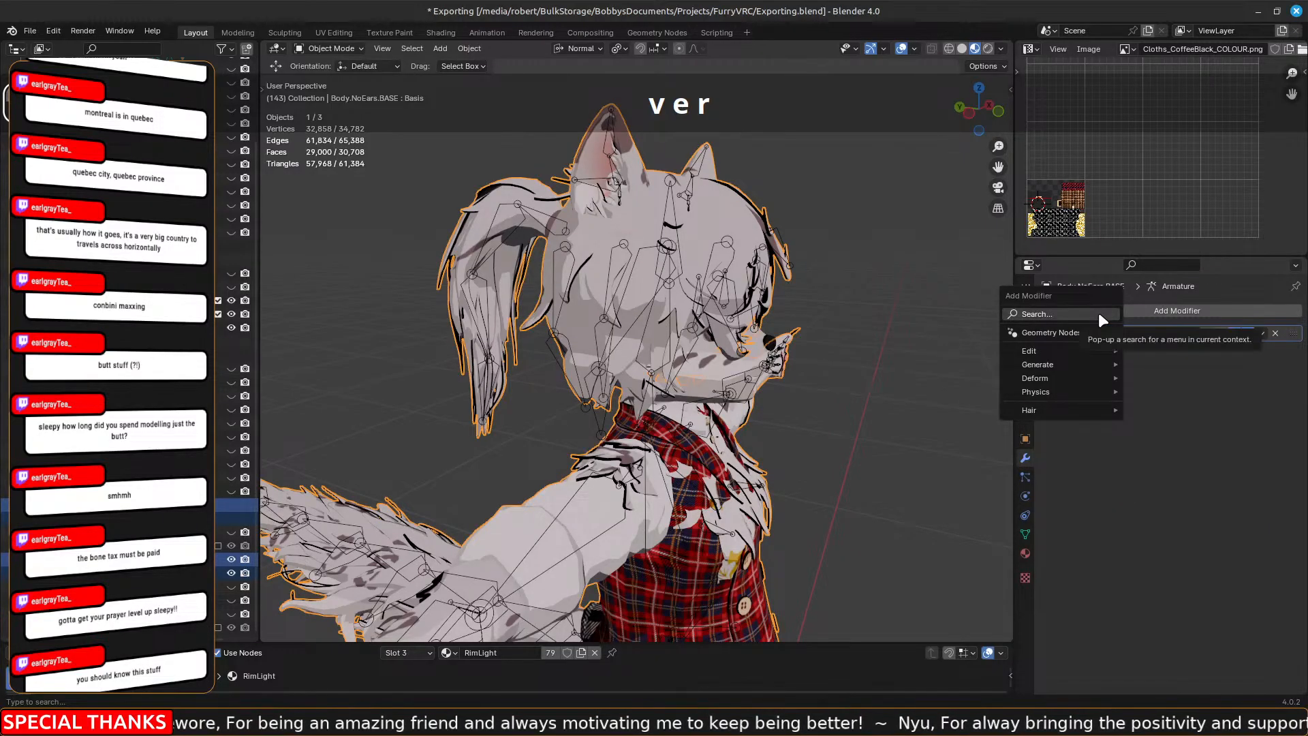
text(vert)
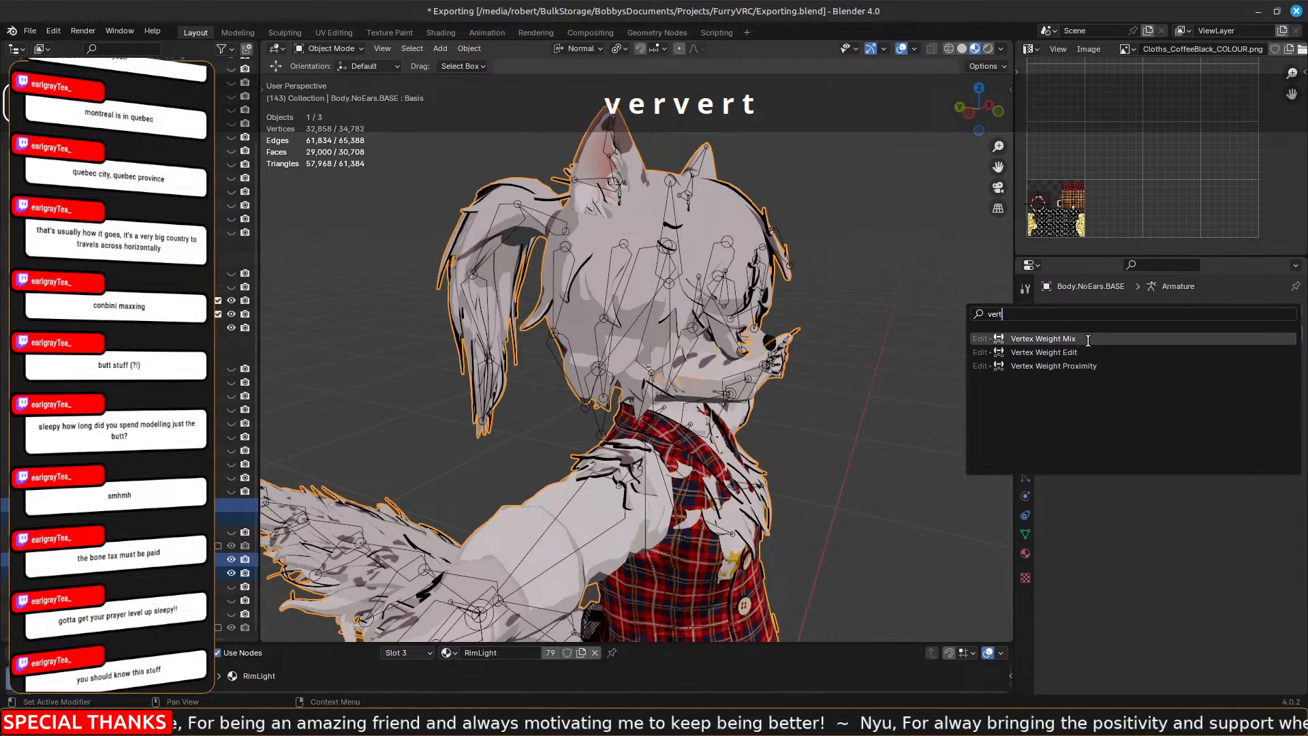
click(1088, 339)
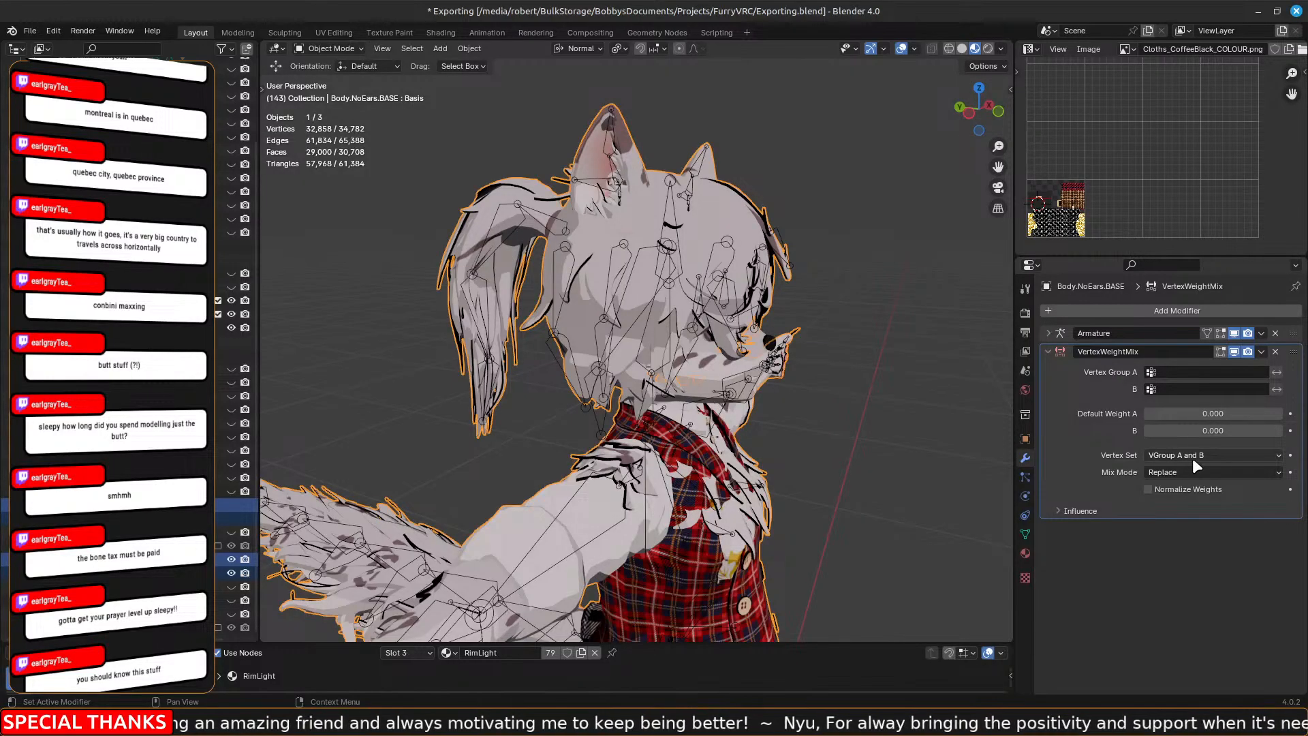
click(1216, 455)
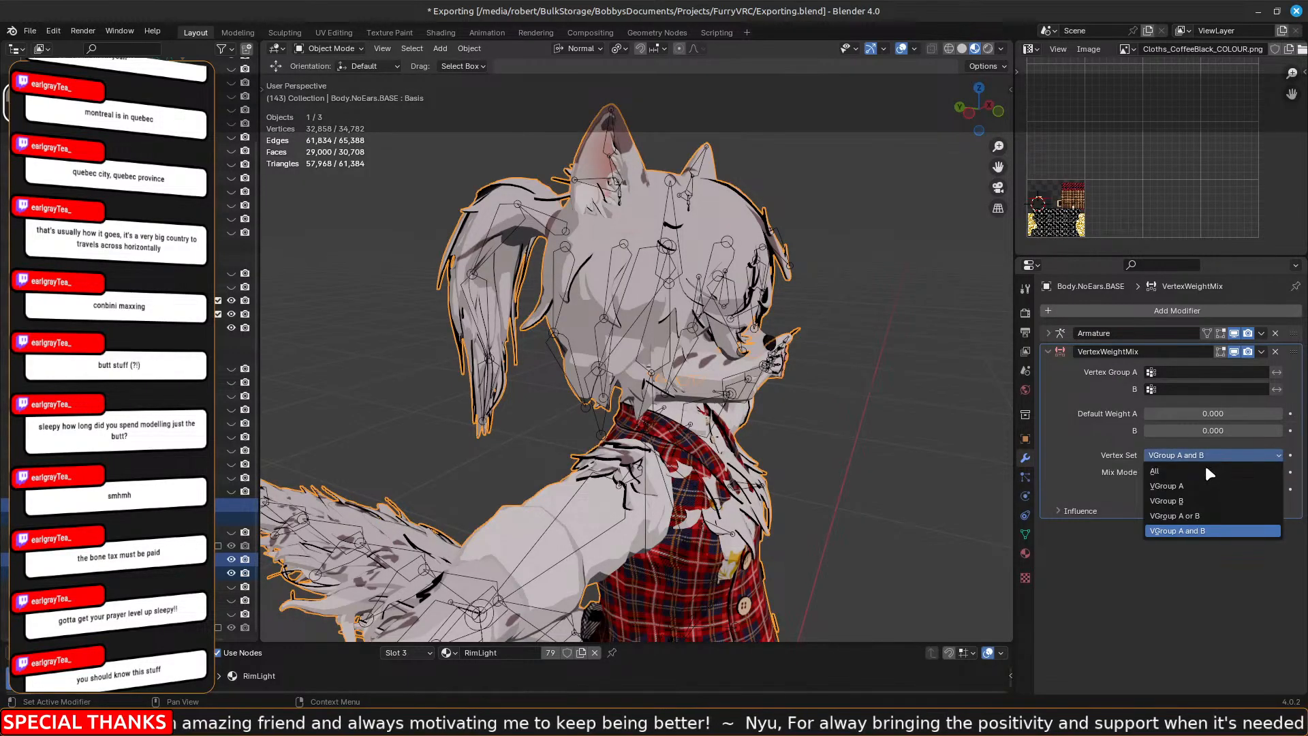
click(1198, 466)
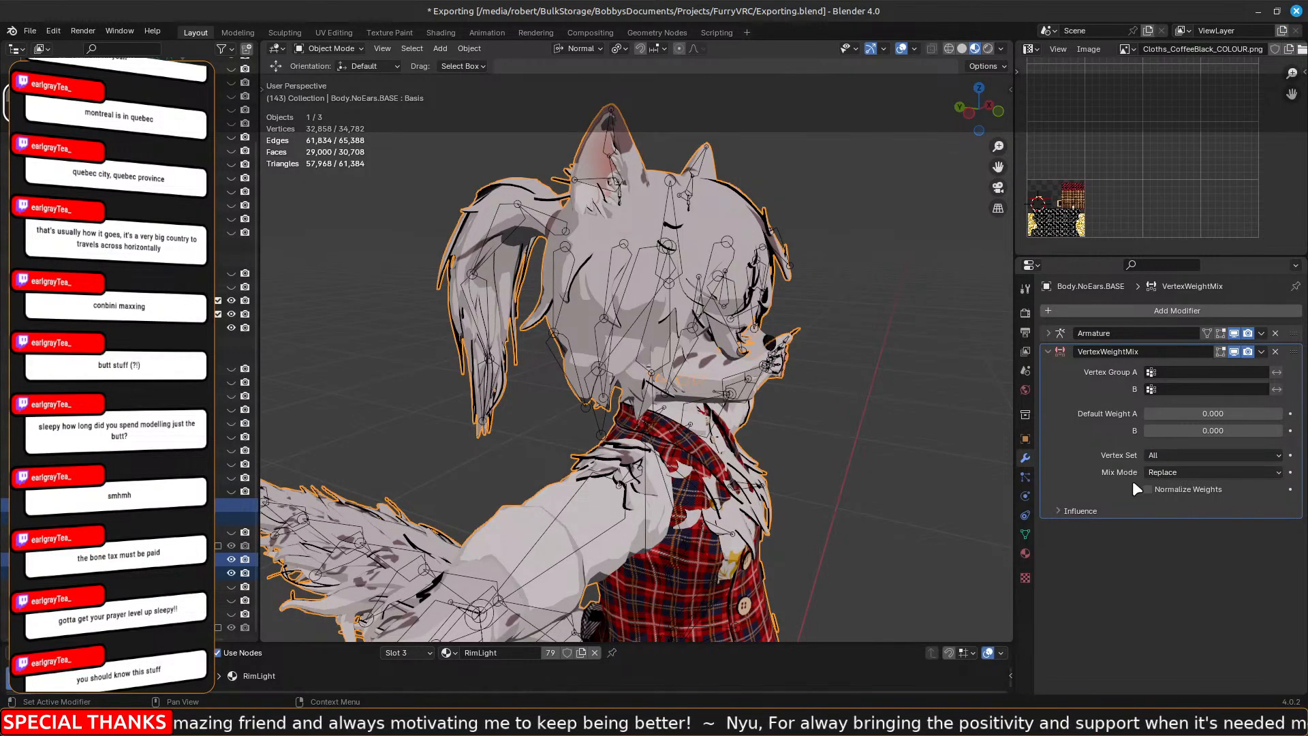
click(1183, 472)
click(1176, 509)
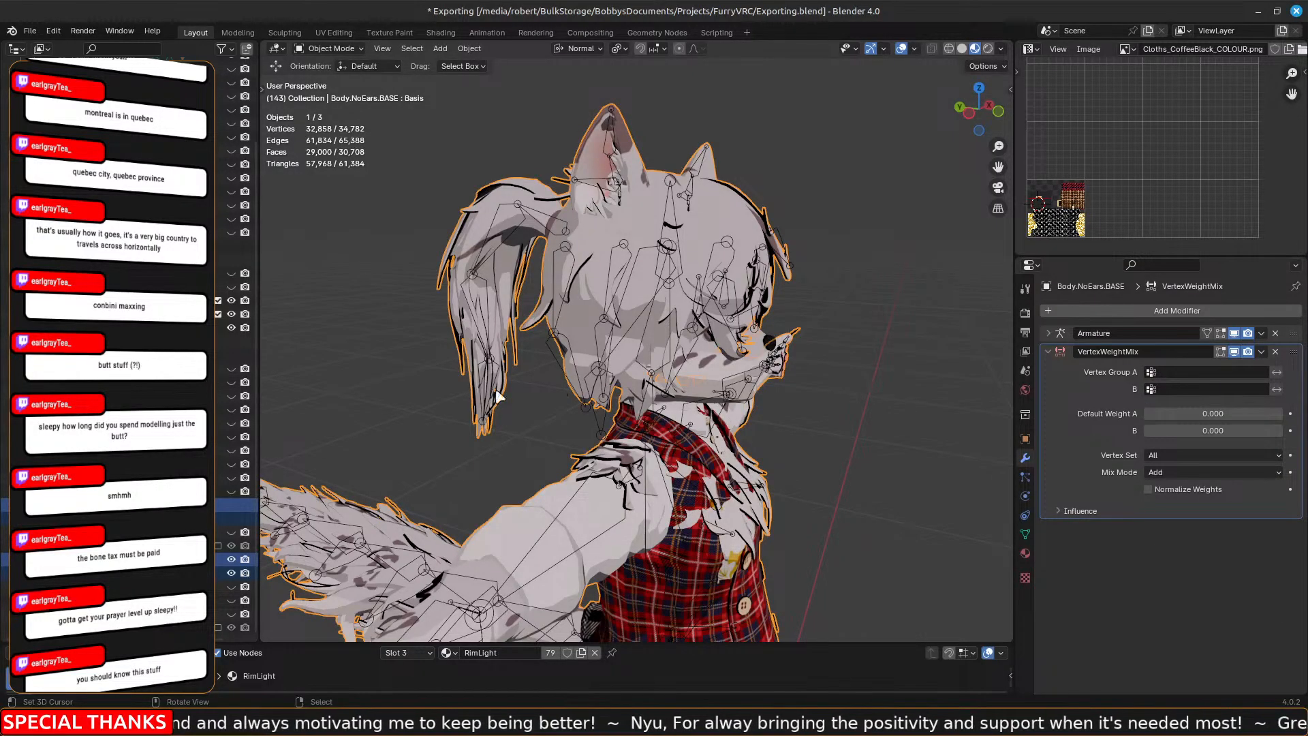
Check the name of the tail-tip bone in the armature's Pose Mode, then return to Body.NoEars.BASE in Object Mode.
middle_drag(518, 409, 363, 415)
click(350, 421)
key(ctrl+Tab)
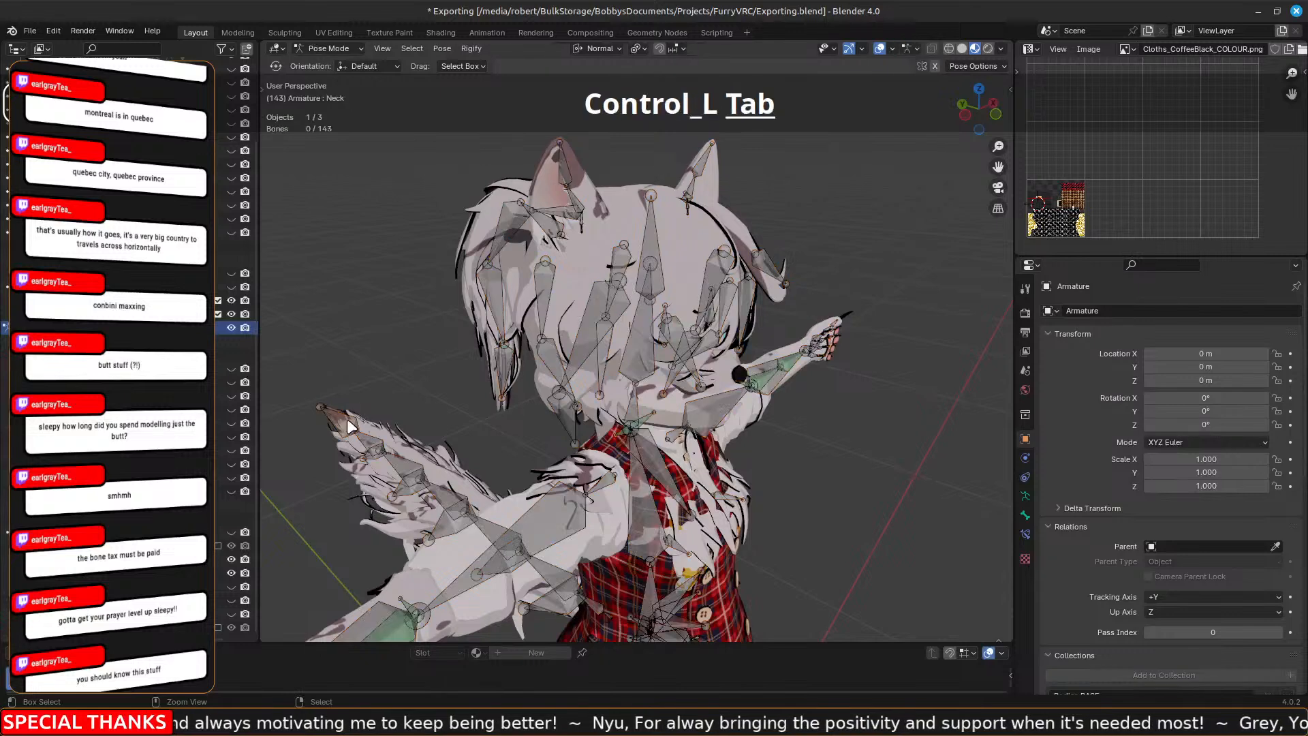
click(348, 427)
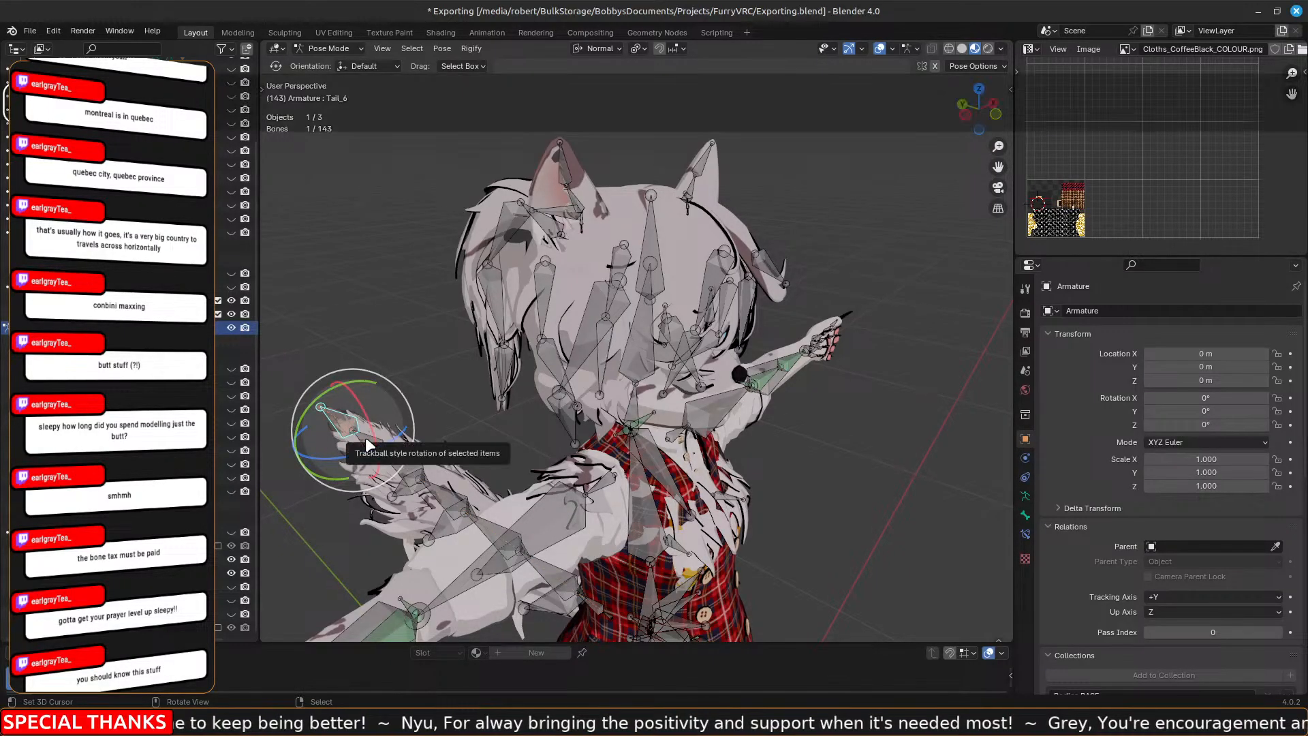
right_click(360, 435)
right_click(327, 415)
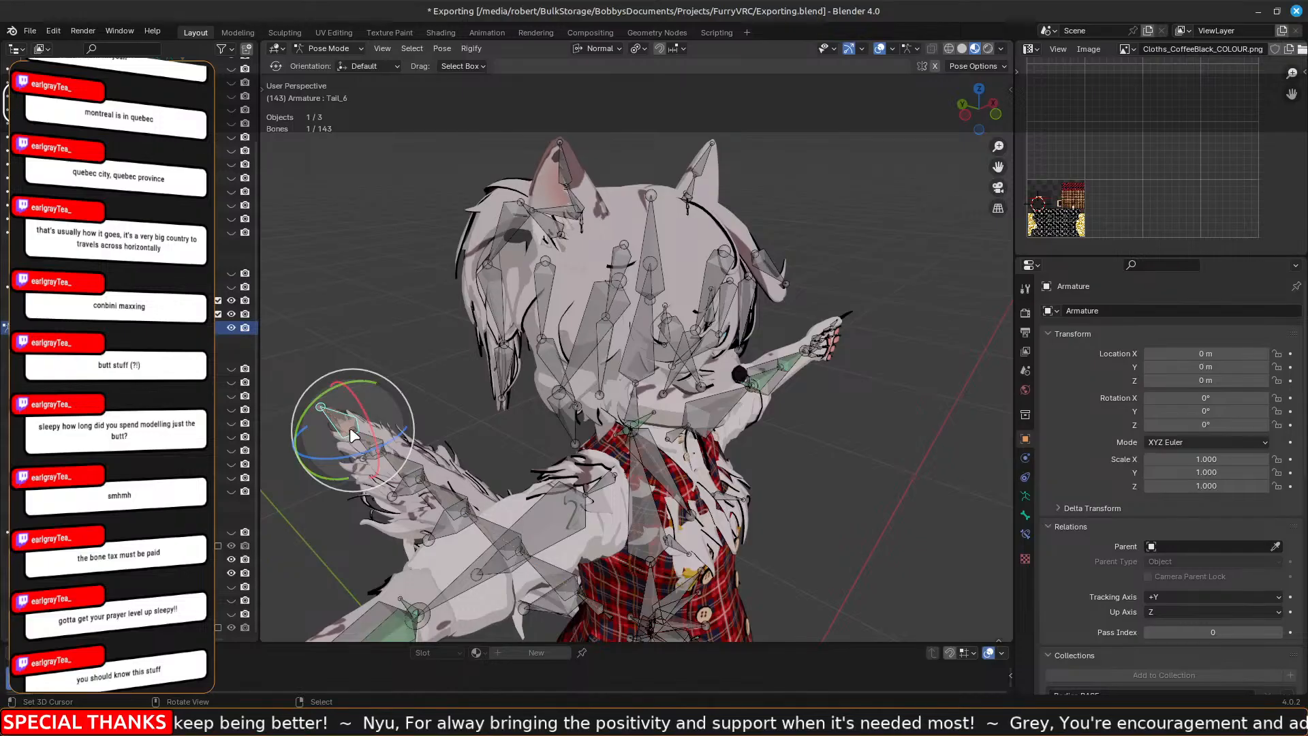
key(ctrl+Tab)
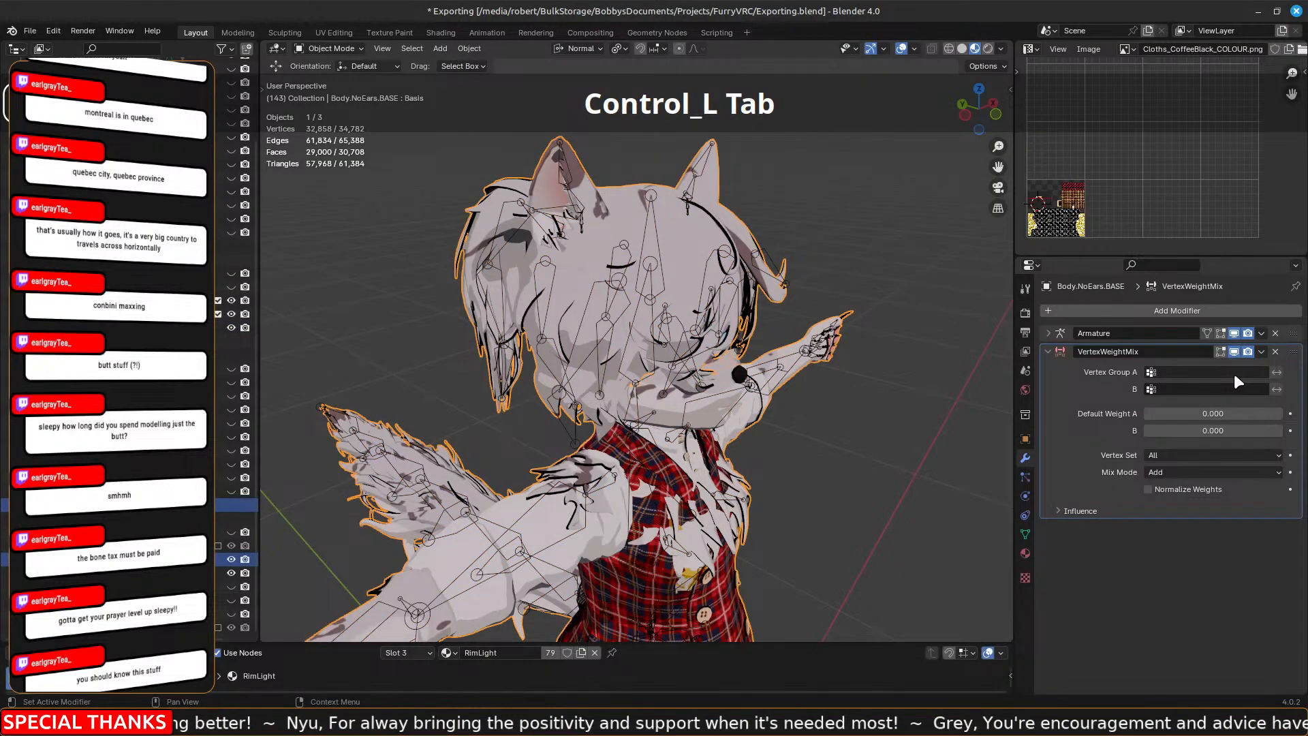
Set the mix modifier's Vertex Group A to Tail_5 and B to Tail_6, and apply the modifier.
click(1175, 388)
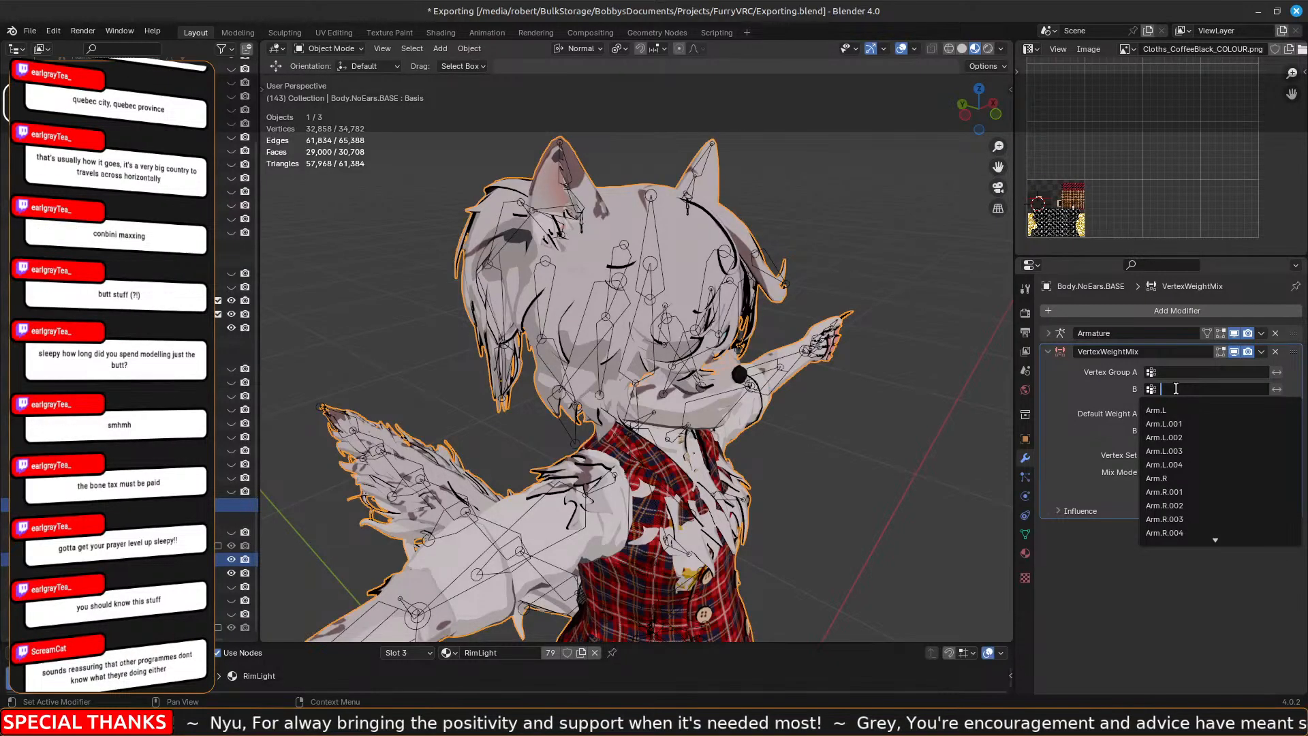
text(tail)
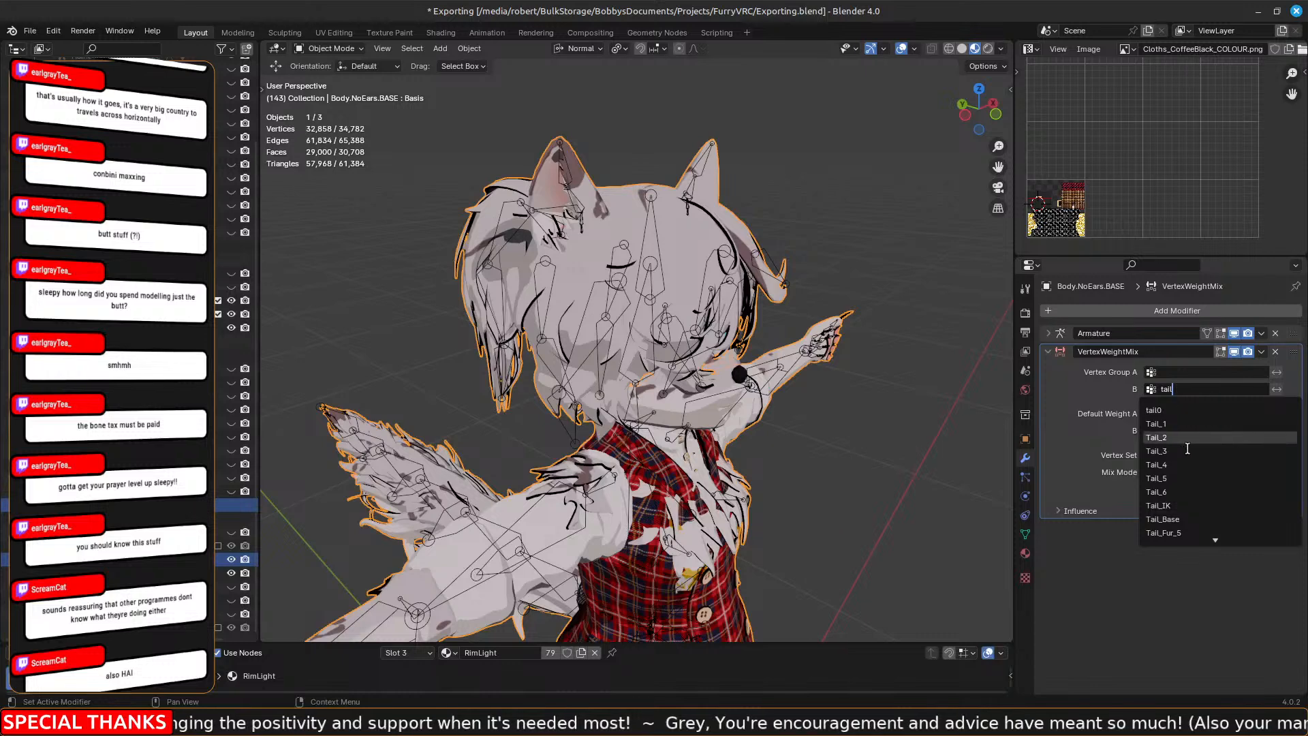
click(1186, 492)
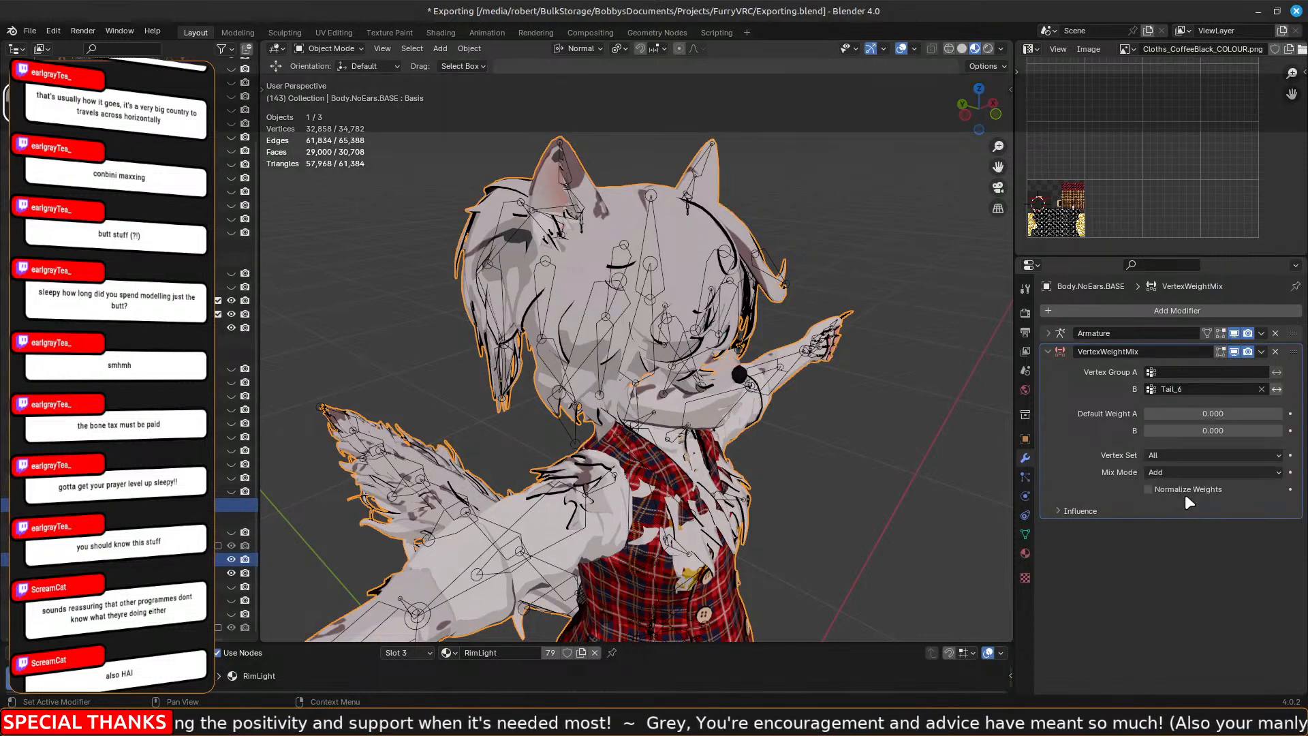
click(1187, 372)
text(tail)
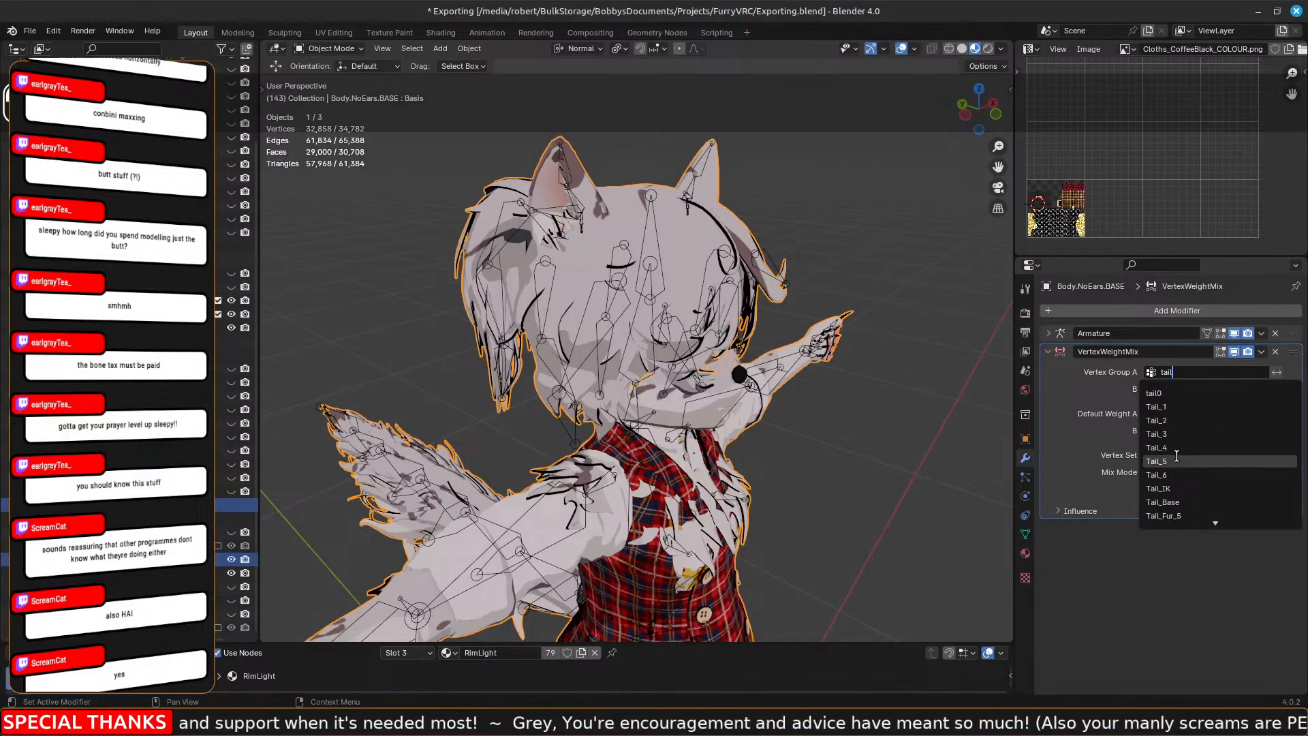
click(1176, 460)
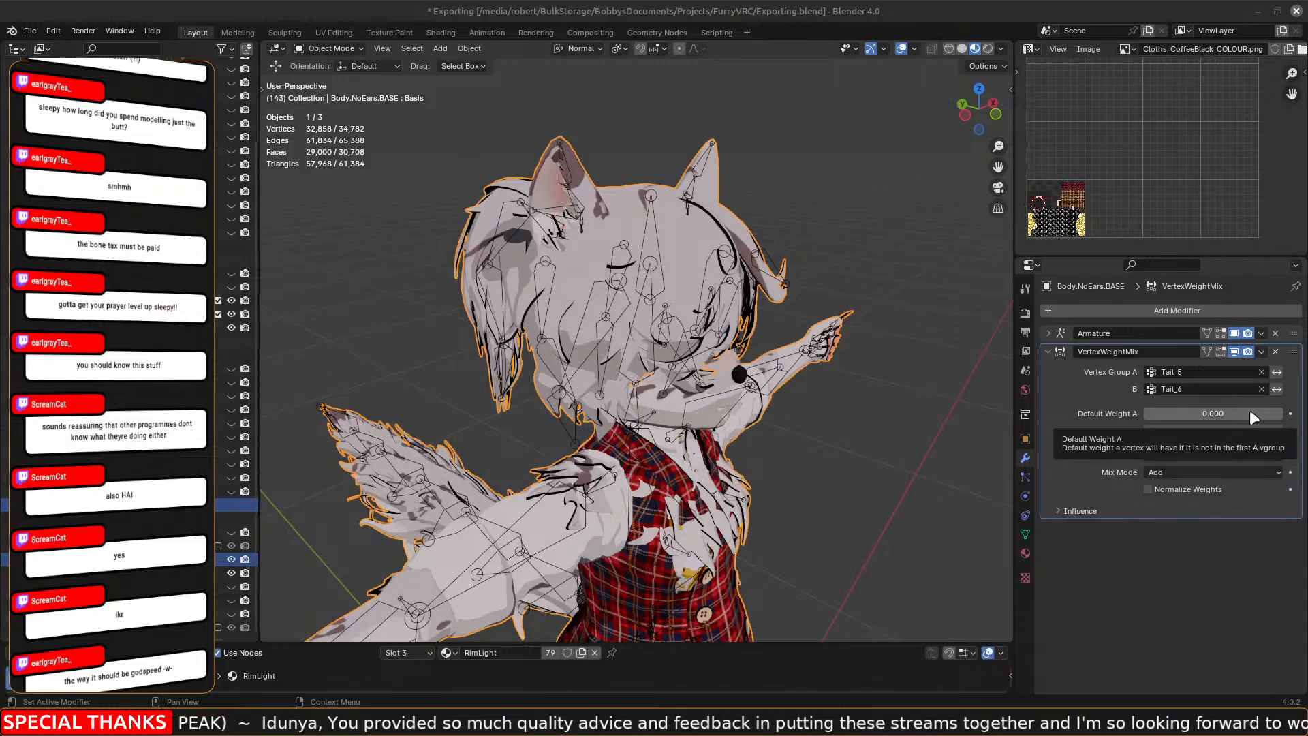
click(1261, 352)
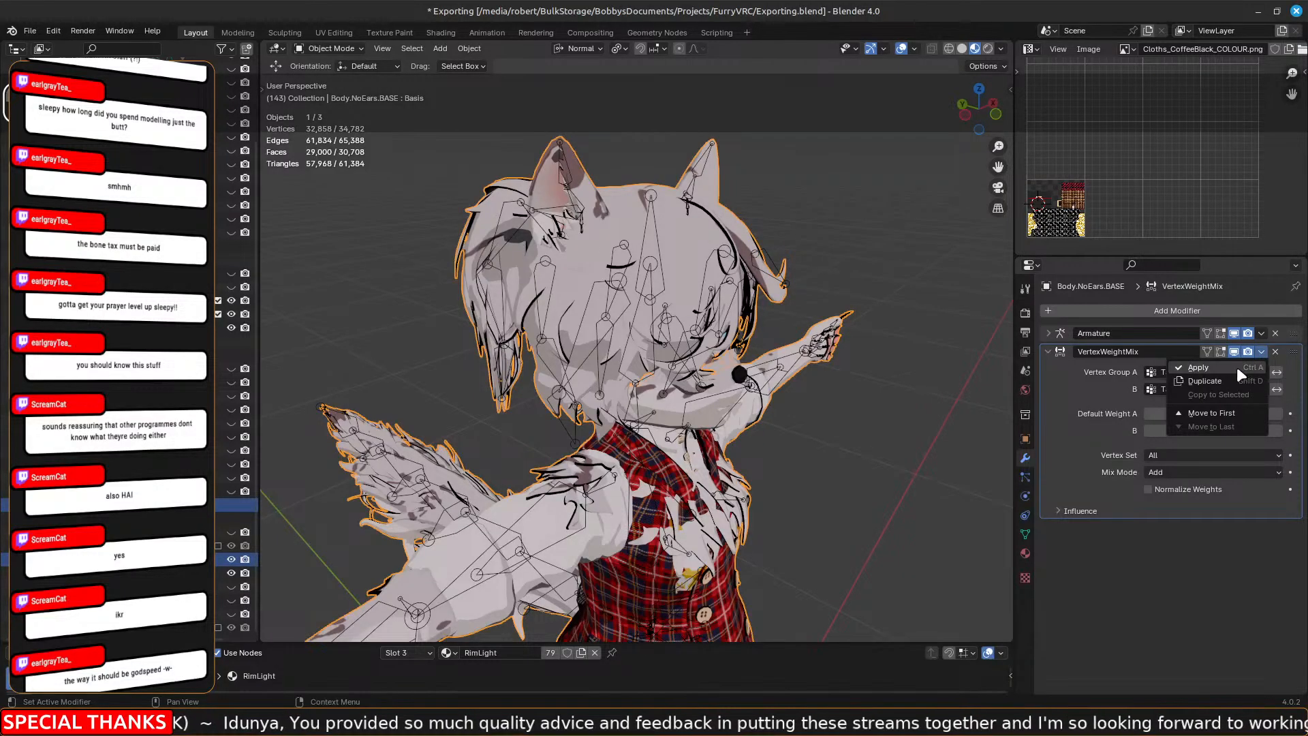
click(1236, 367)
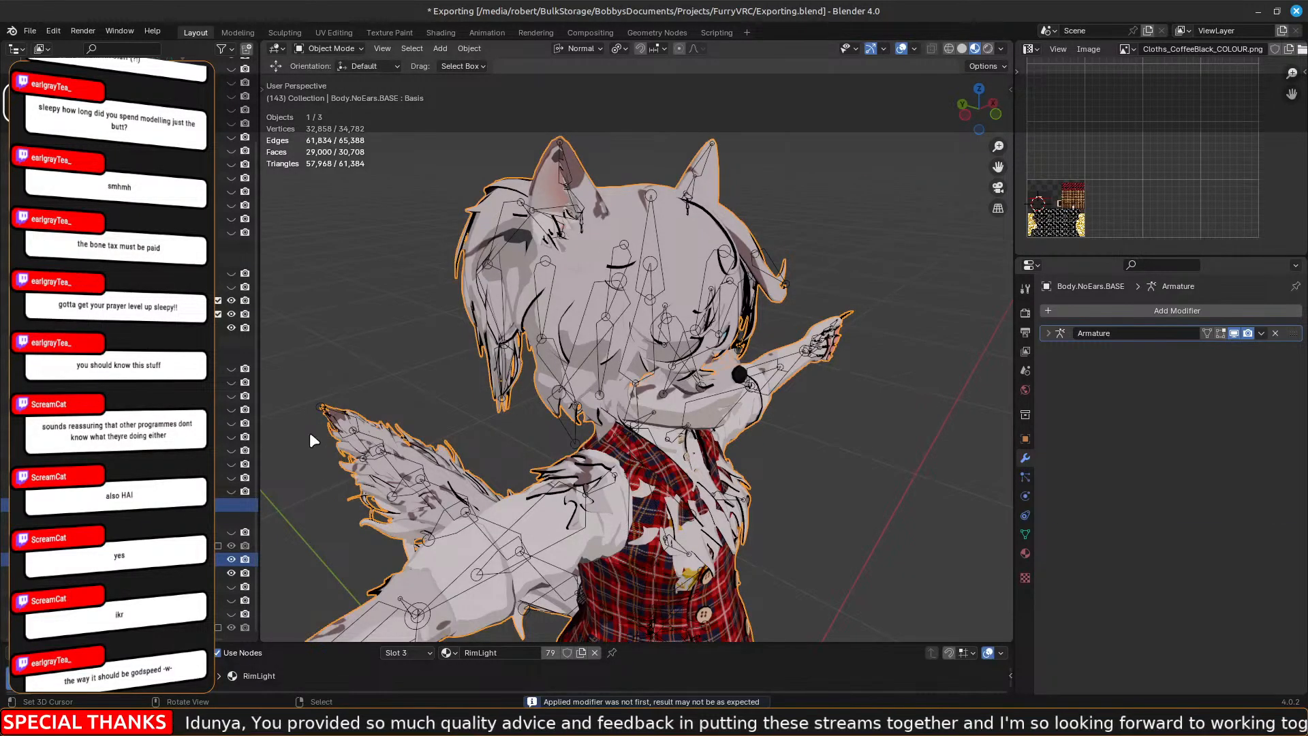
Delete the tail-tip bone Tail_6 from the armature in Edit Mode.
click(342, 423)
key(ctrl+Tab)
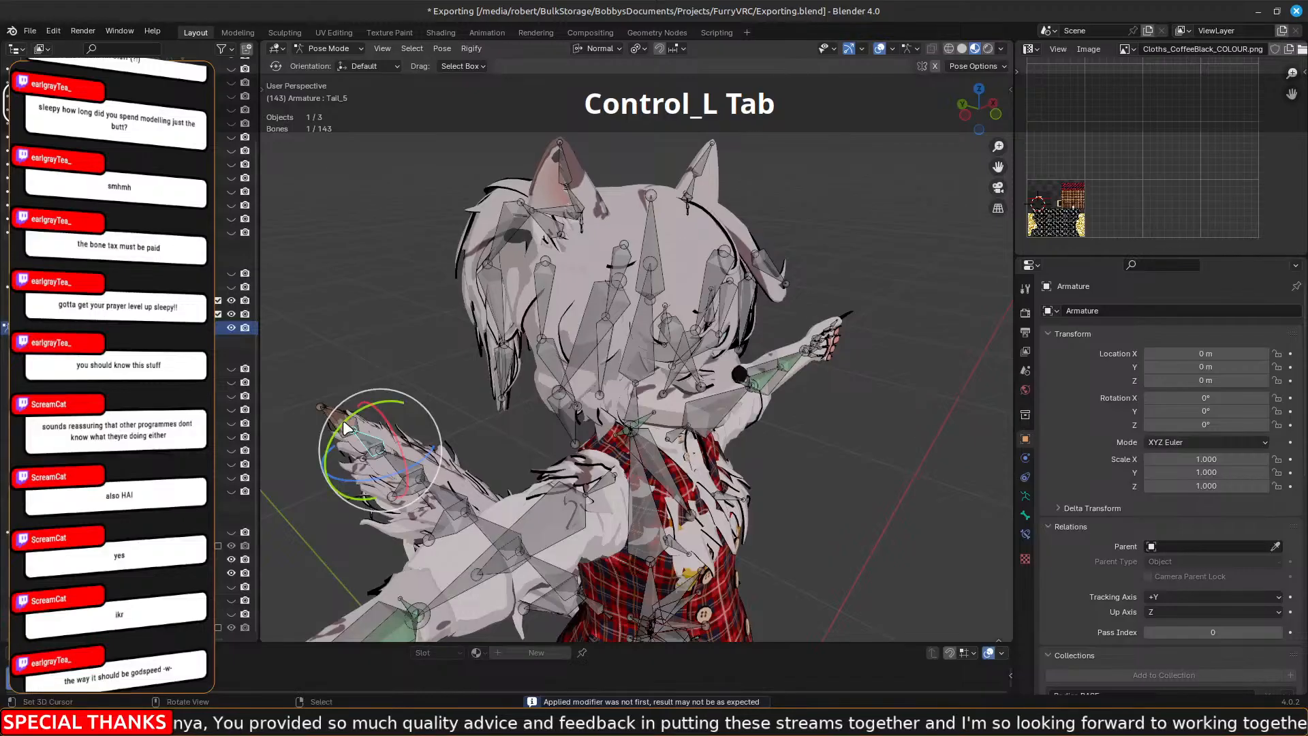
key(ctrl+Tab)
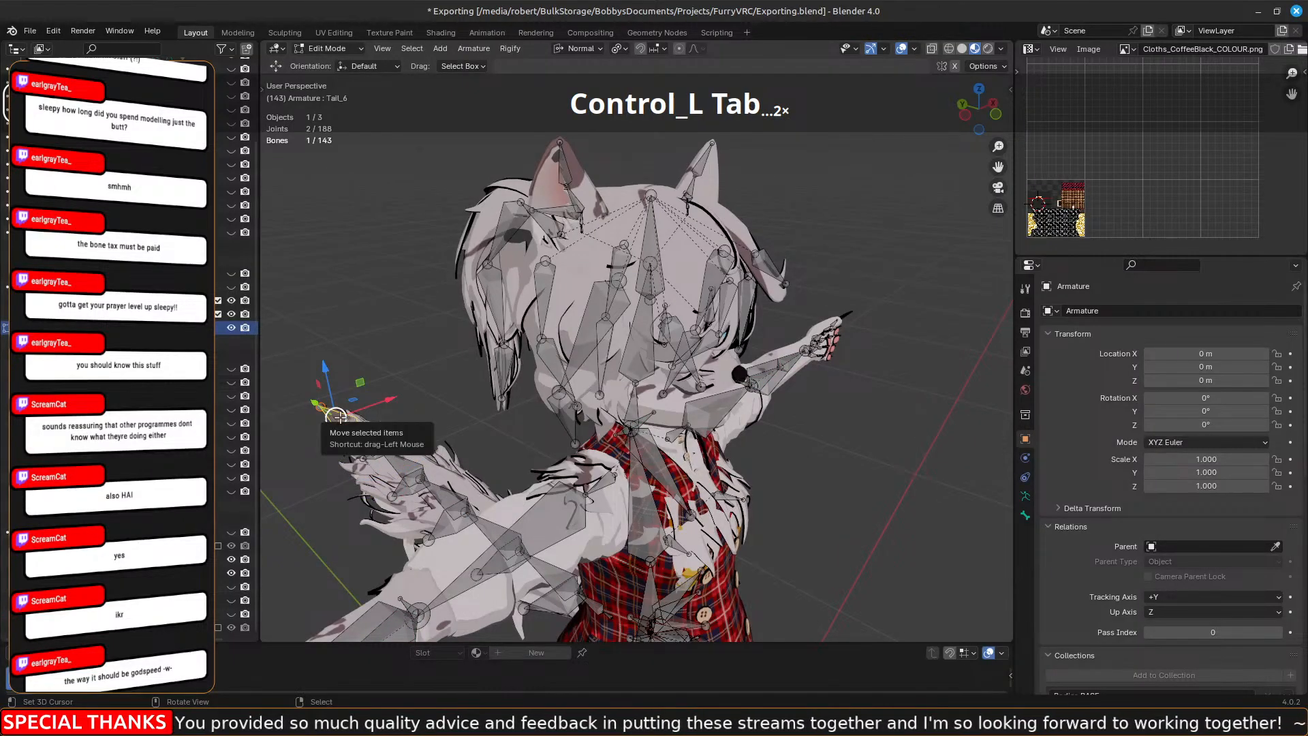
key(Delete)
click(344, 420)
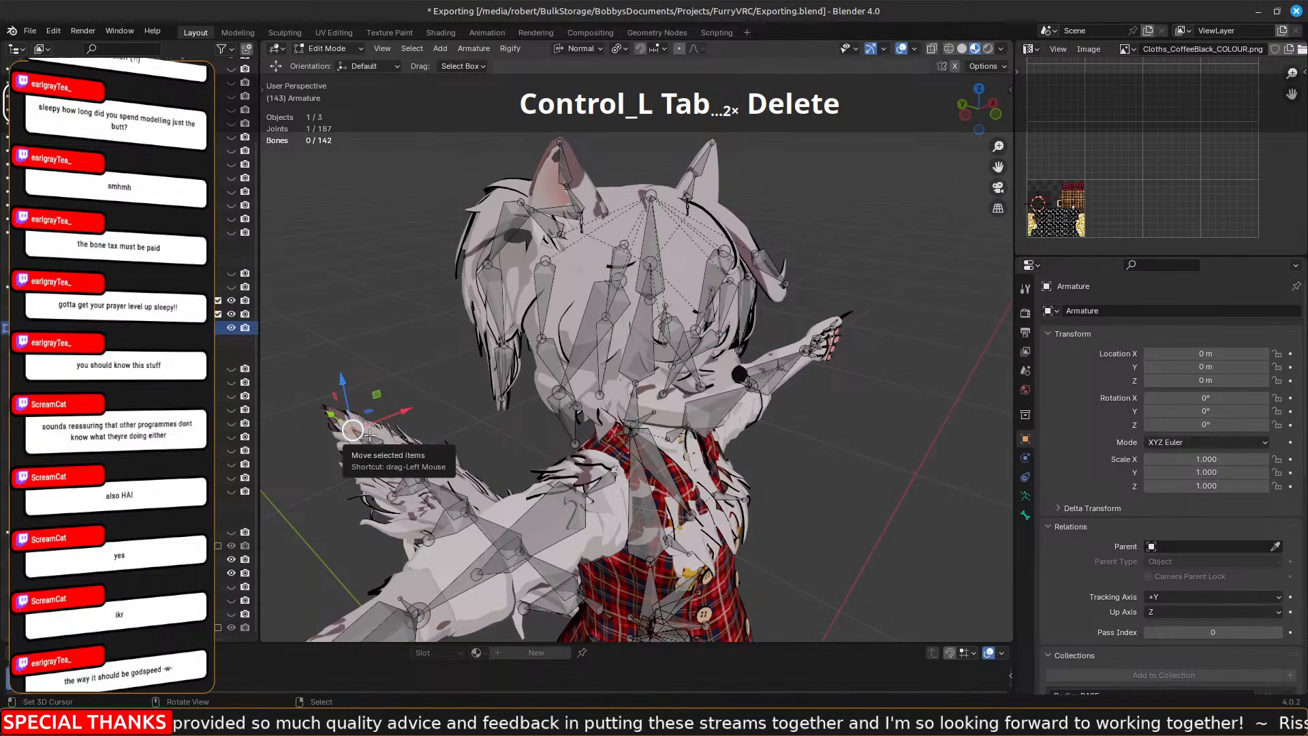
Test-rotate the Tail_5 bone in Pose Mode to check the tail tip's weights, and undo the rotation.
key(ctrl+Tab)
click(372, 488)
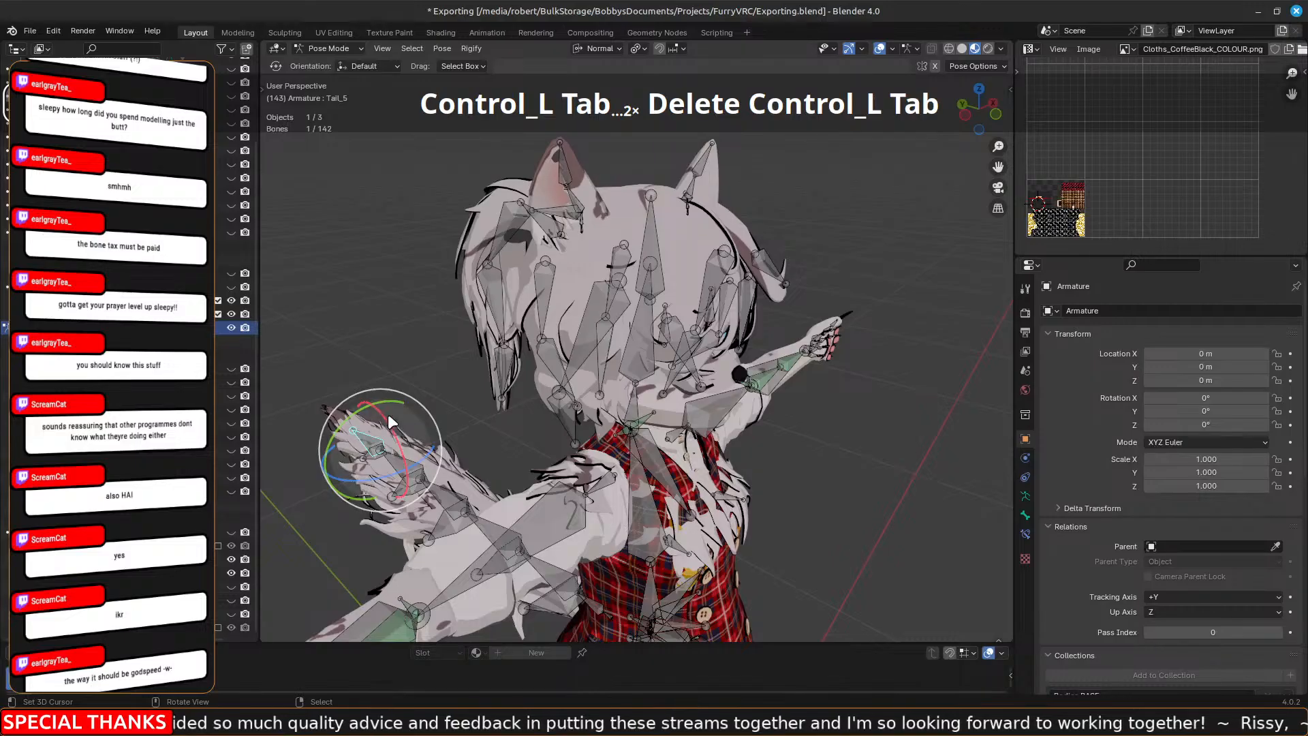
mouse_move(391, 422)
mouse_down()
mouse_move(402, 449)
mouse_move(389, 409)
mouse_up()
key(ctrl+z)
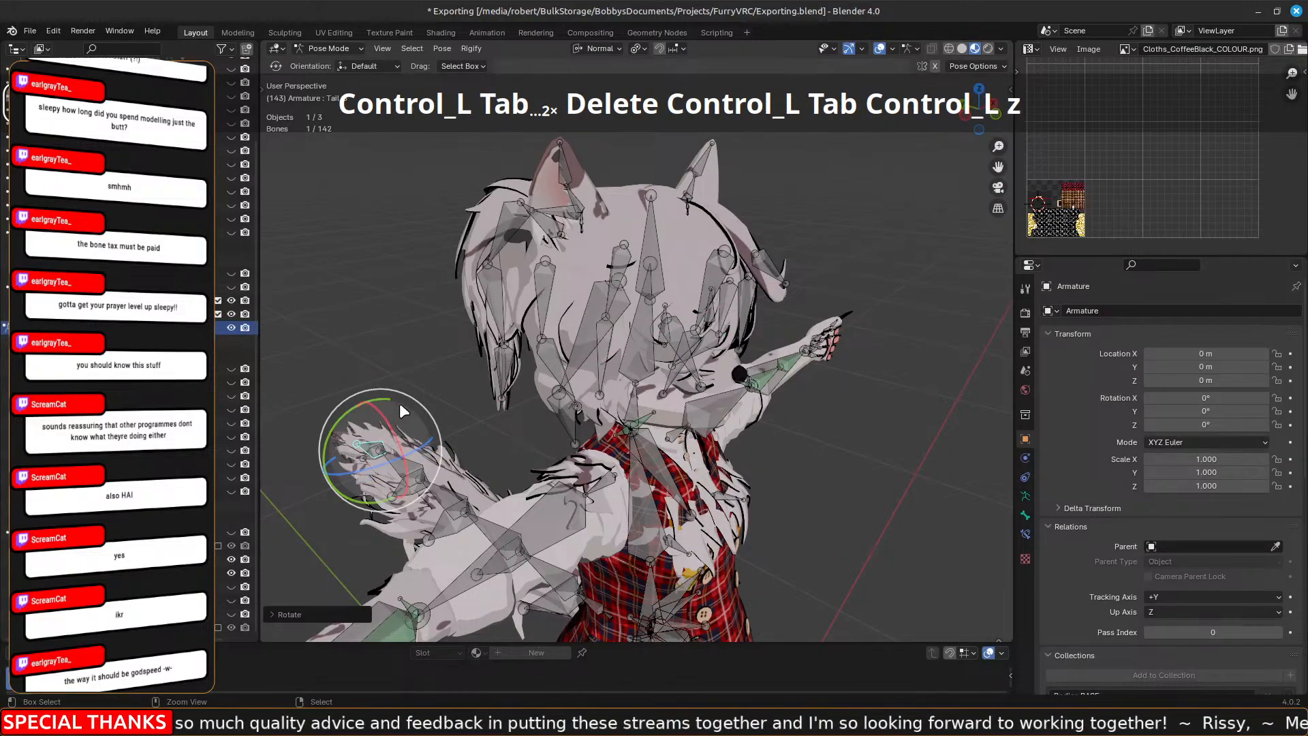
Select both body meshes and the armature together in Object Mode, with Body.NoEars.BASE active.
key(ctrl+Tab)
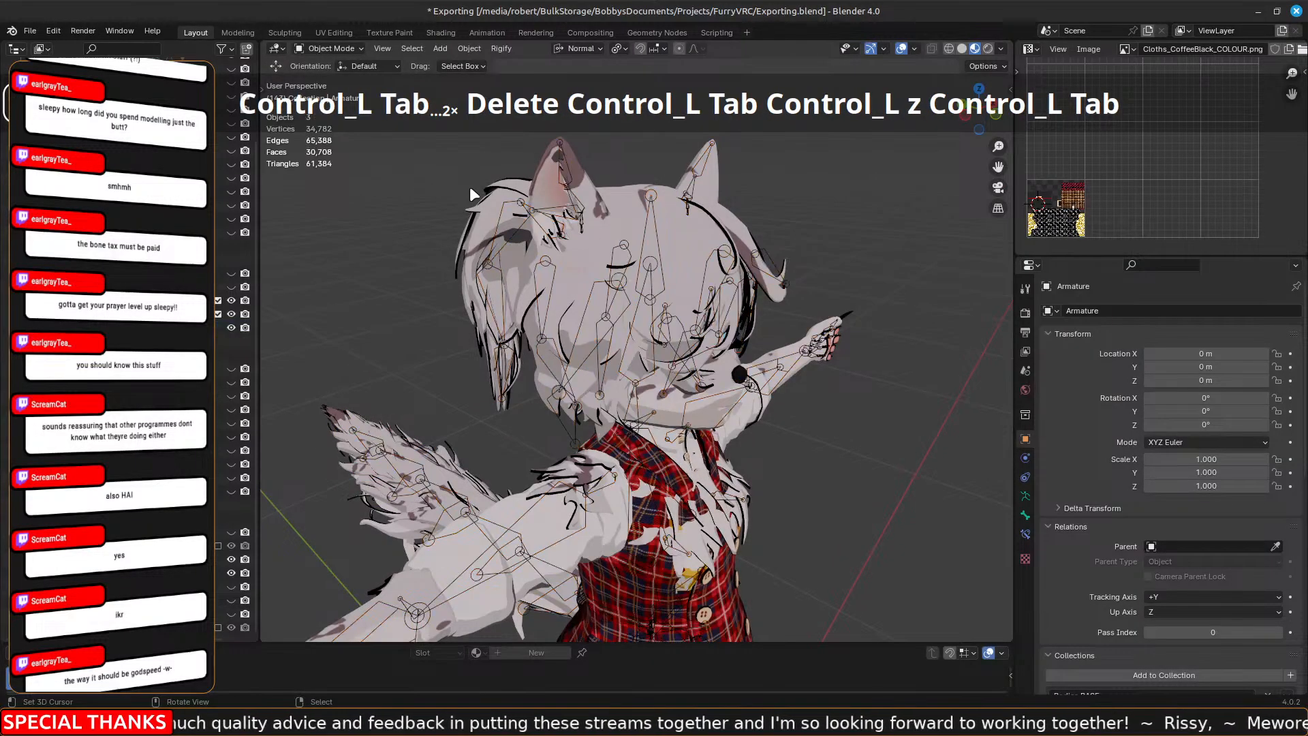
shift+click(726, 389)
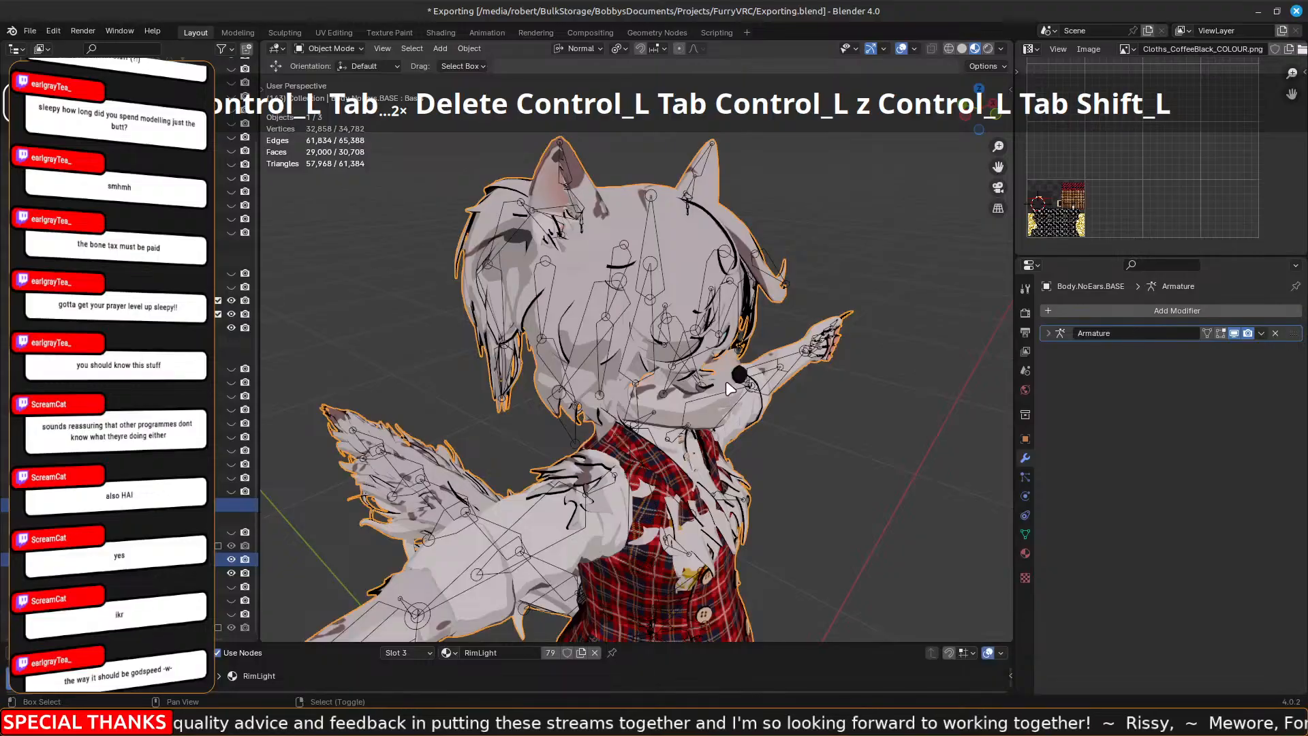
shift+click(733, 387)
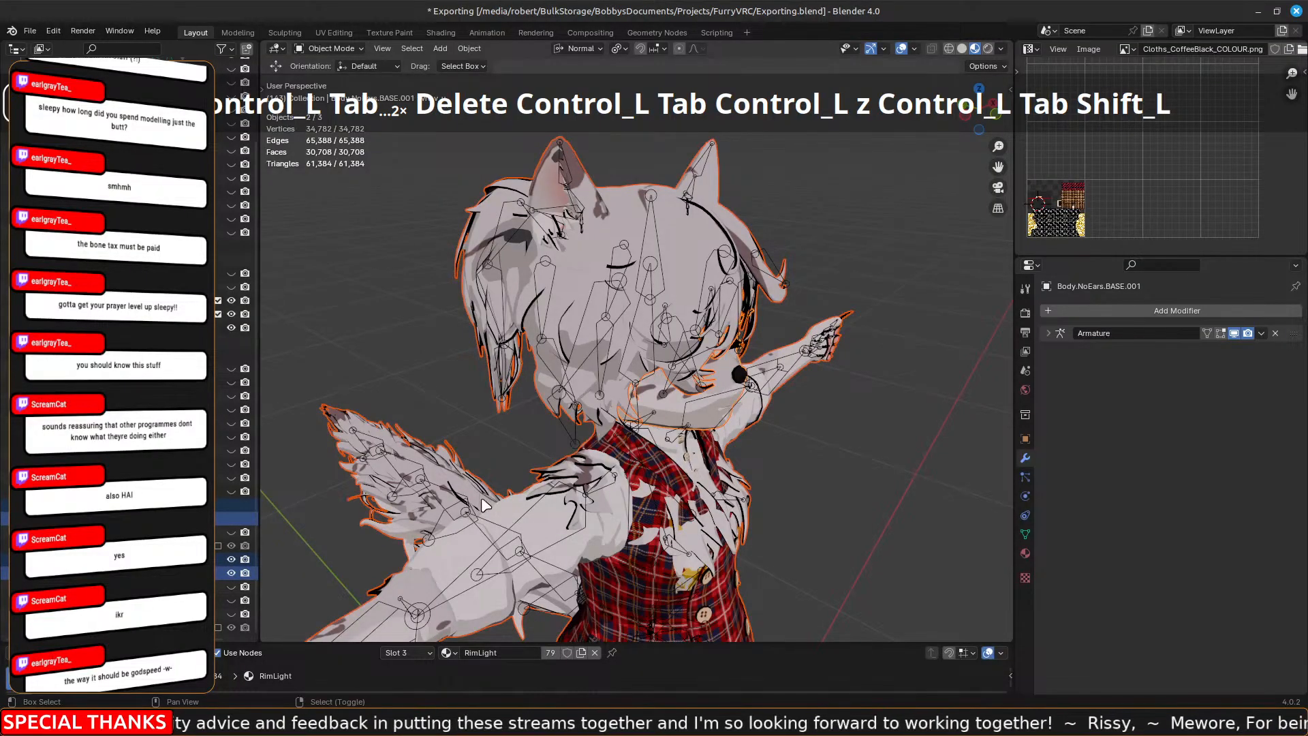
shift+click(461, 502)
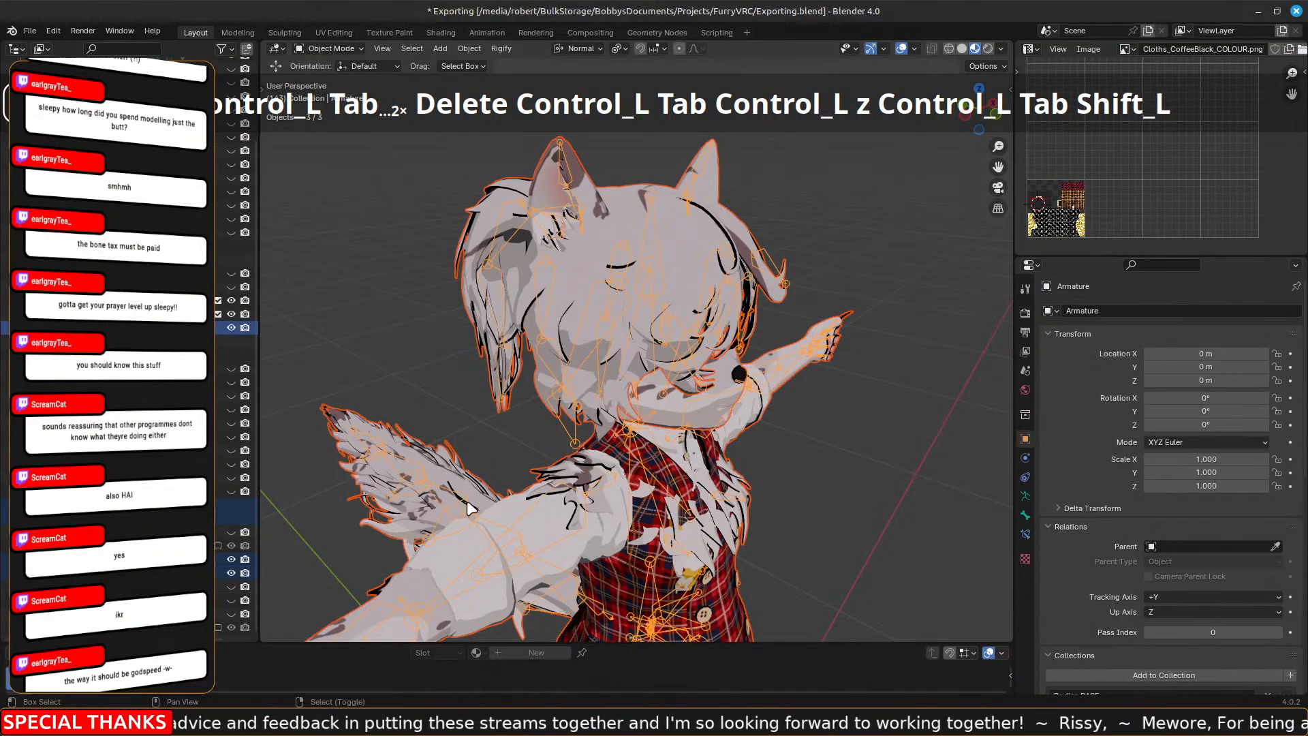
shift+click(517, 503)
Export only the selected objects as FBX to the avatar's Meshes folder, overwriting SleepyFurry_HairPonytailNekoFluffyTail_GOOD.fbx.
click(30, 31)
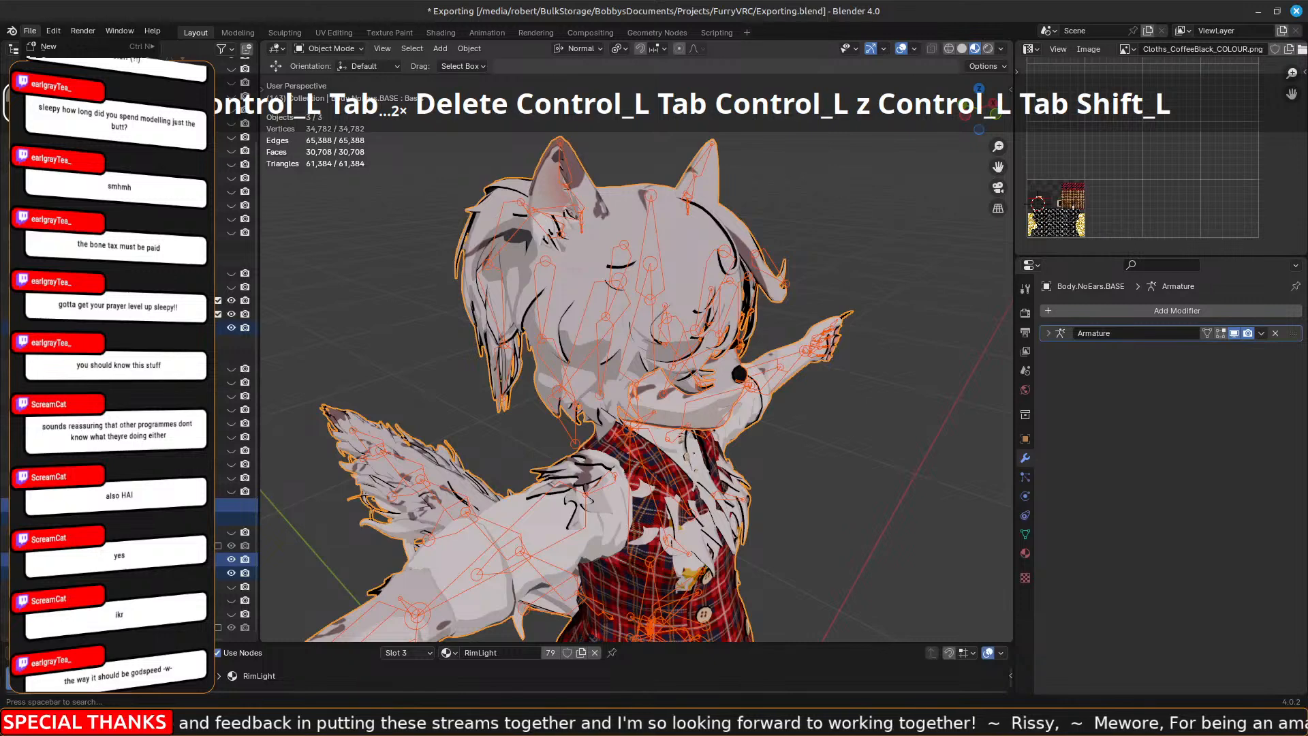
mouse_move(136, 237)
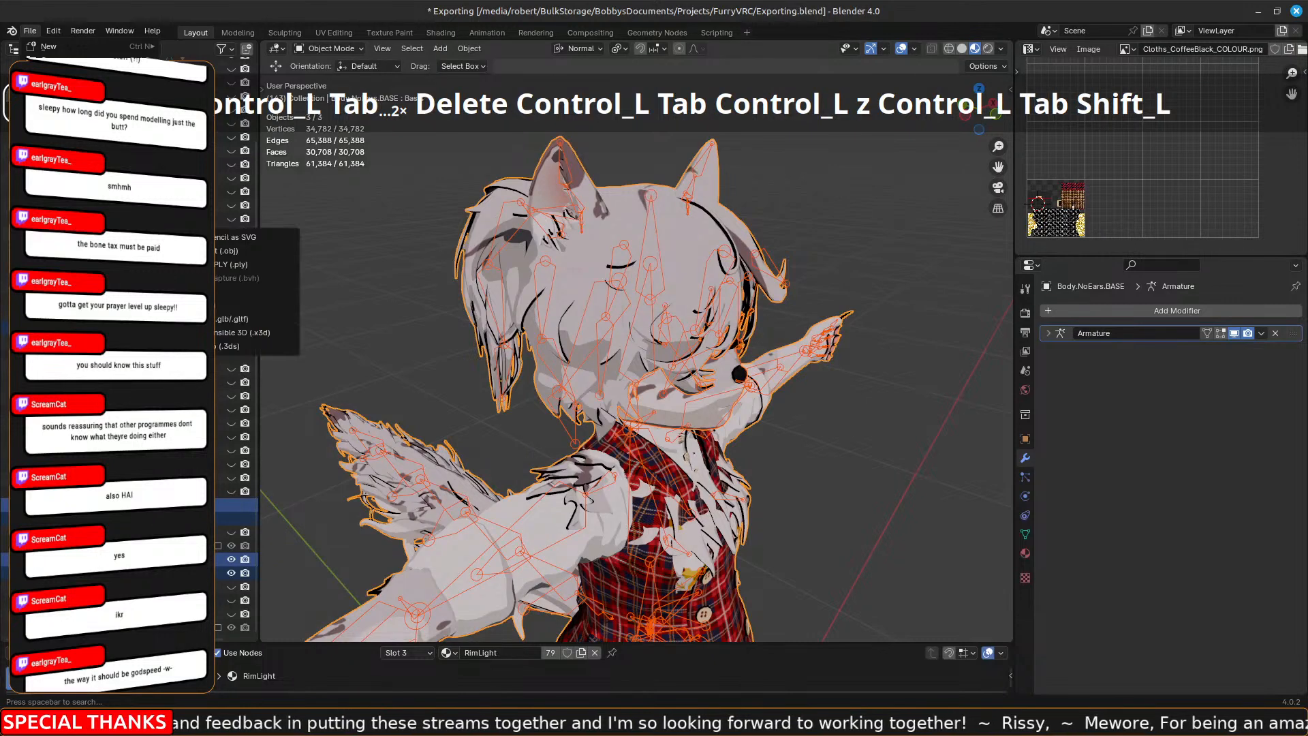
click(255, 302)
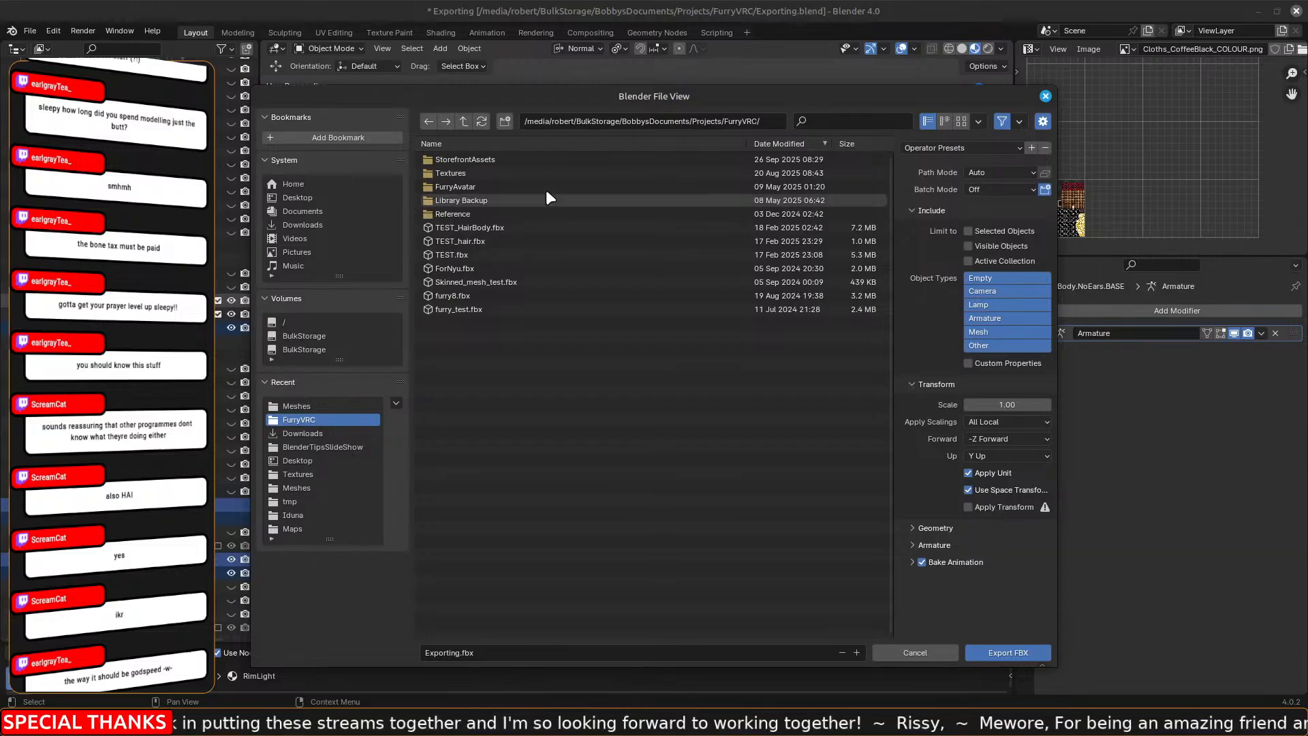
click(301, 407)
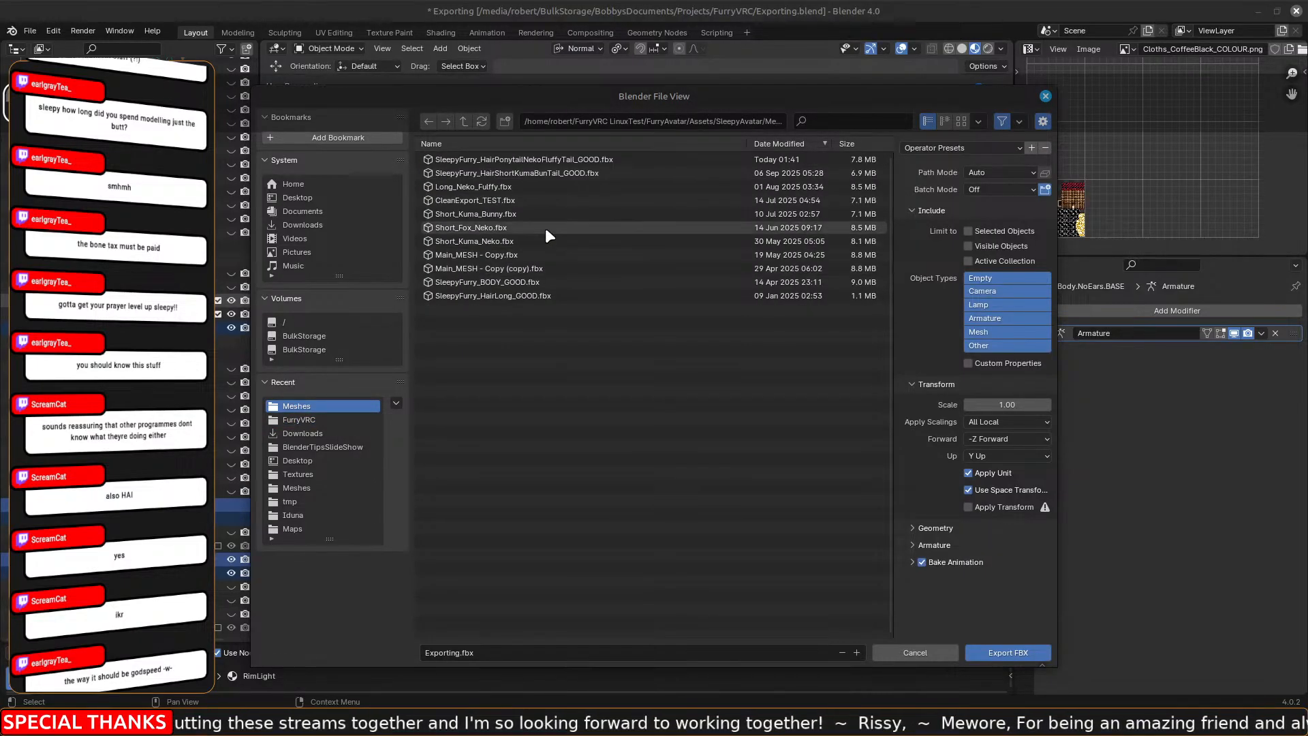
click(590, 159)
click(968, 231)
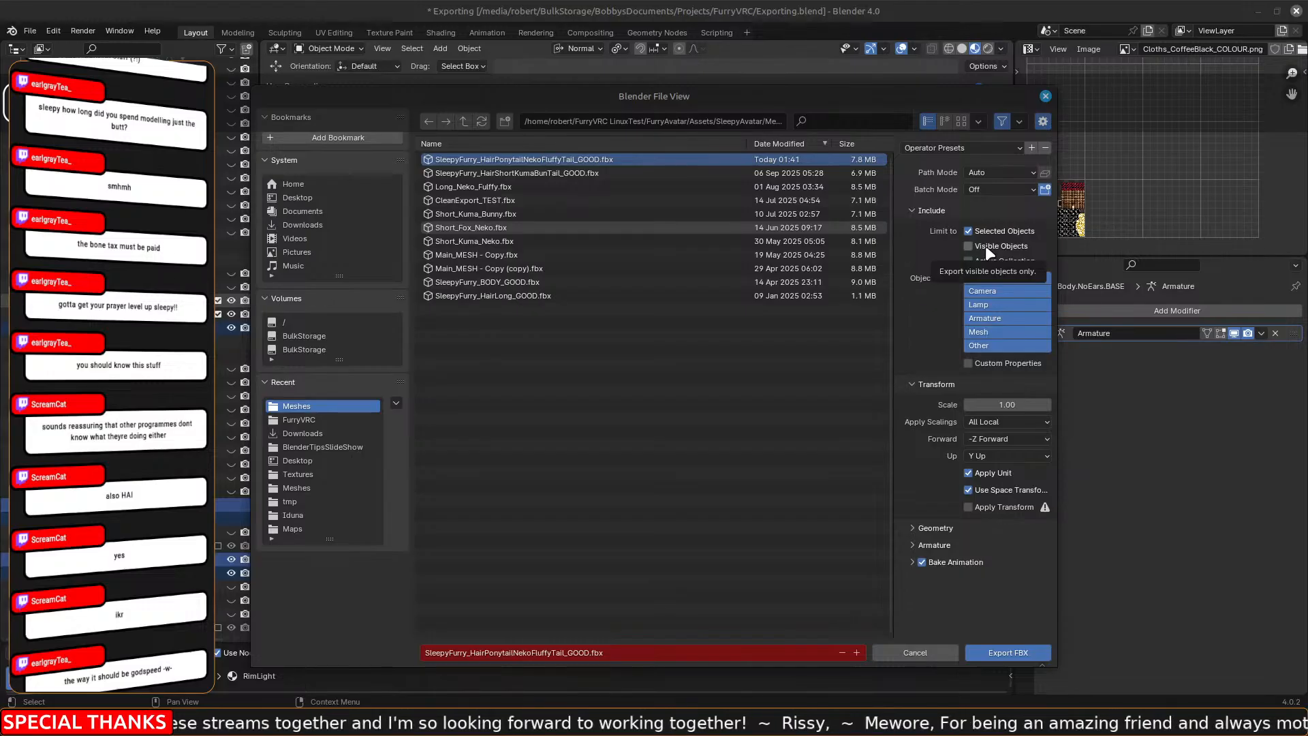
click(912, 528)
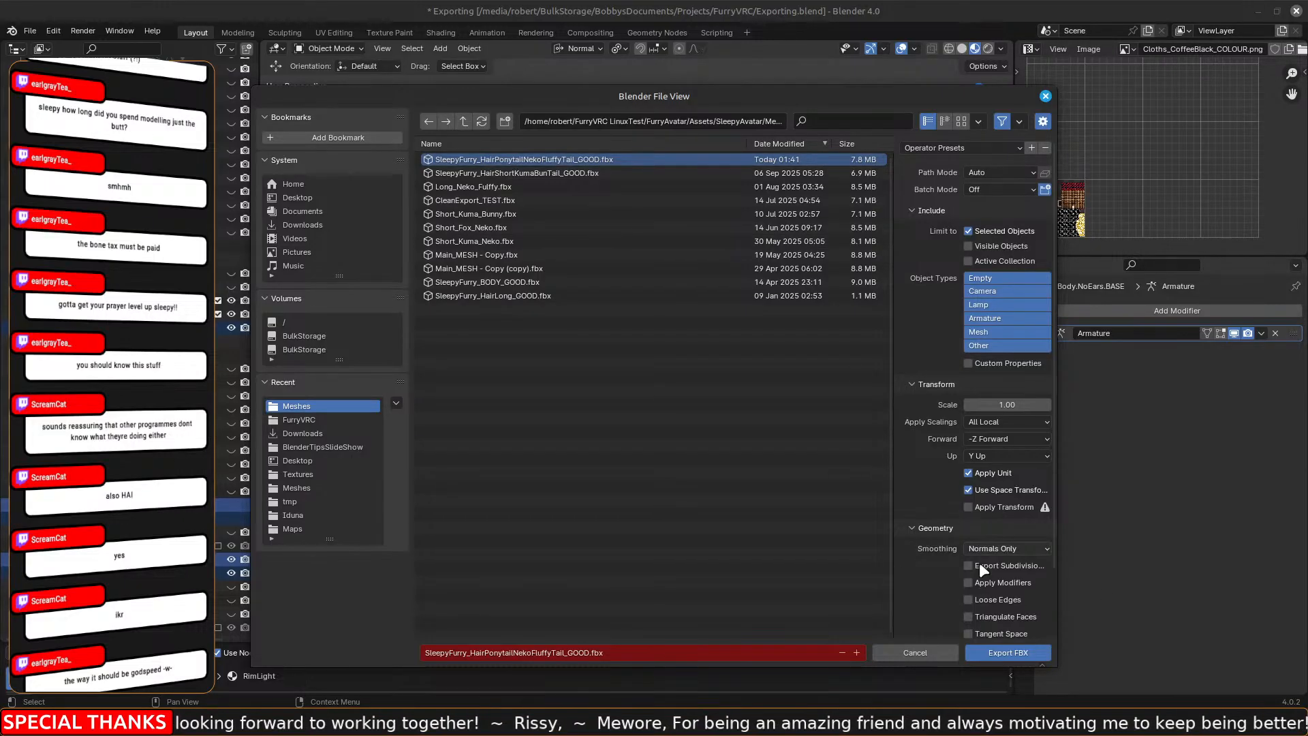
click(1017, 656)
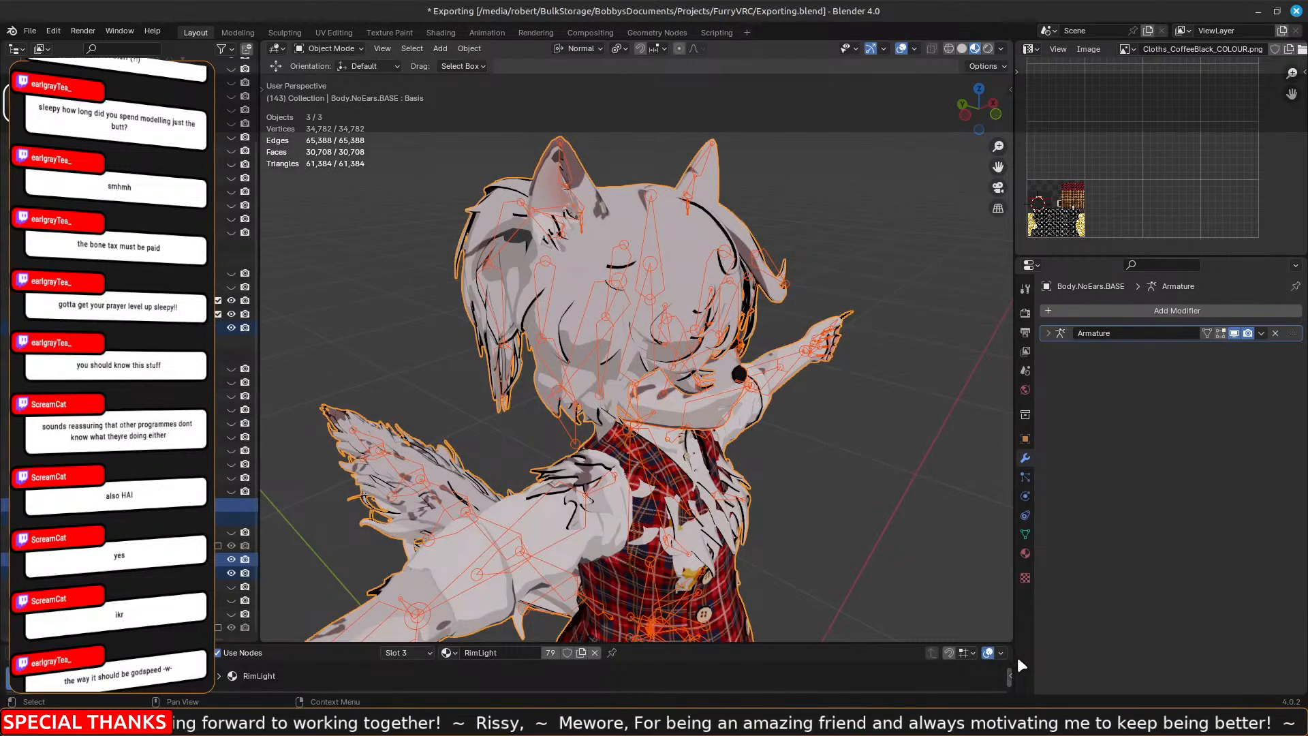
scroll(717, 435, down, 2)
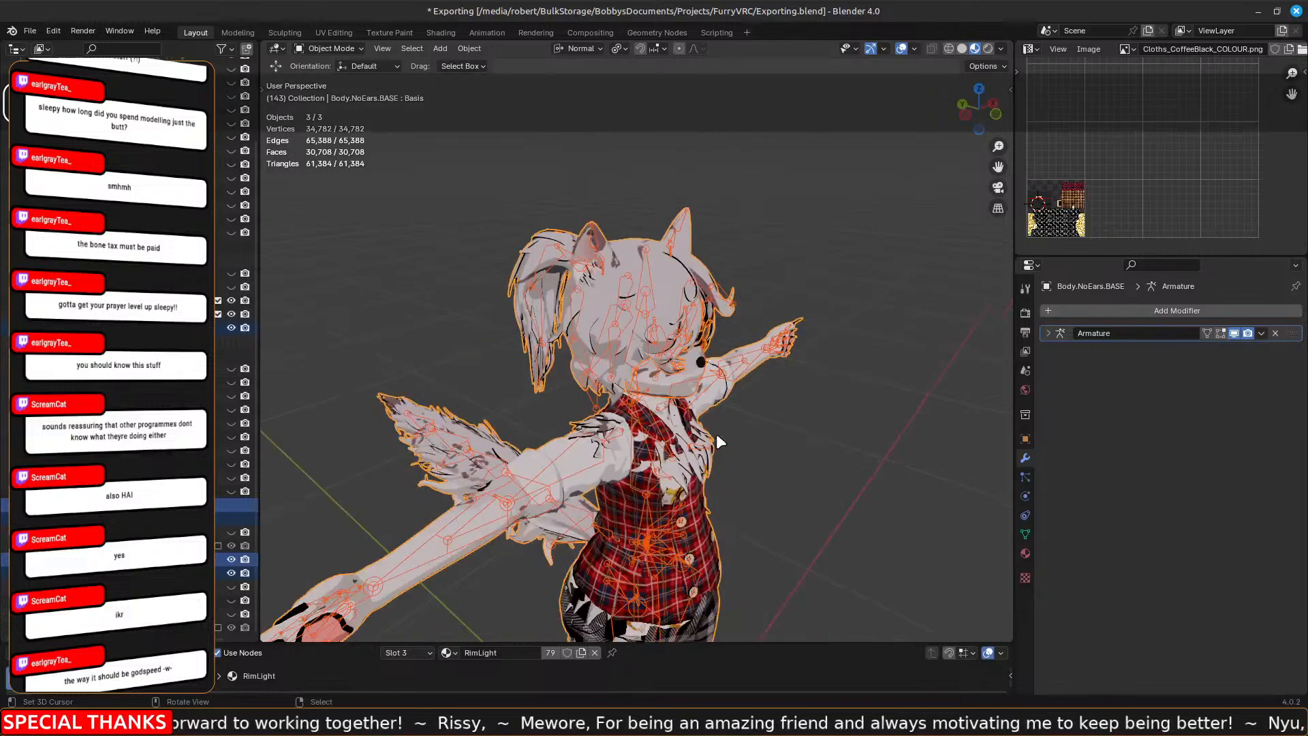
scroll(717, 435, up, 1)
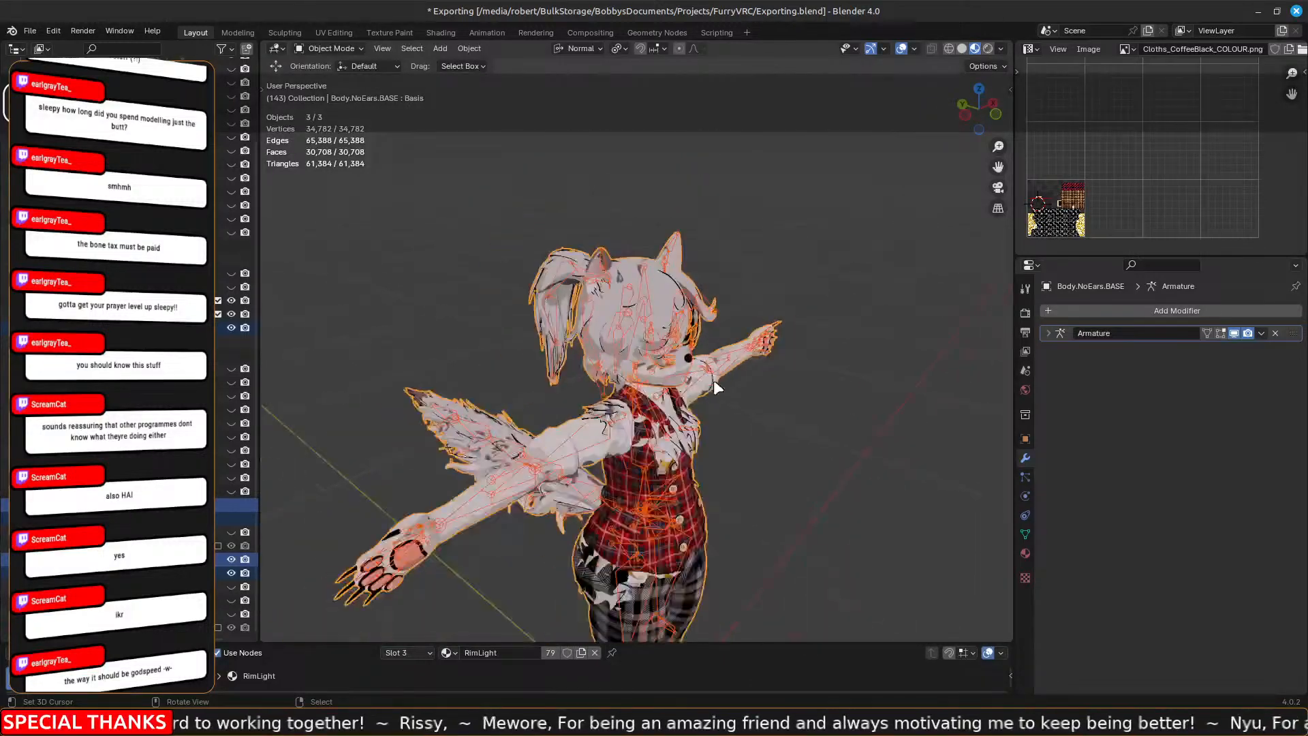
Close the Exporting.blend session in Blender and switch to the FurryAvatar project in Unity.
scroll(713, 382, up, 2)
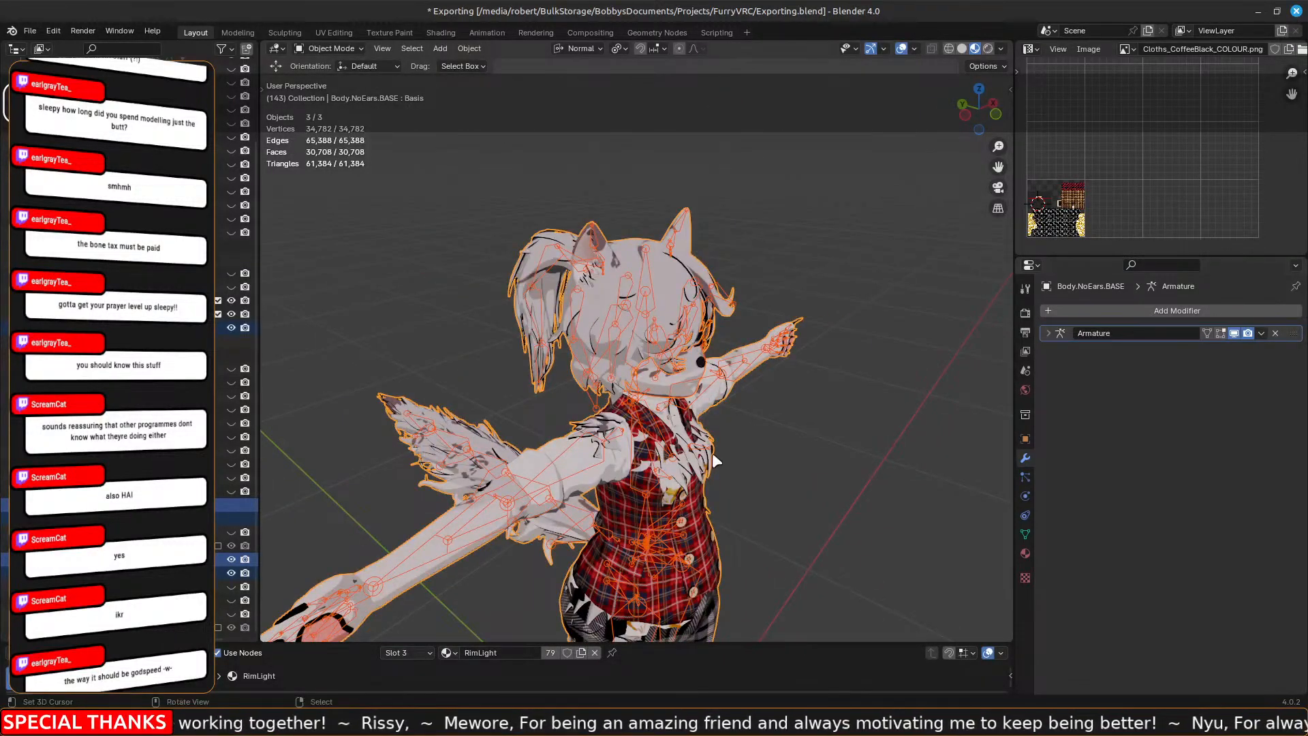
click(1297, 12)
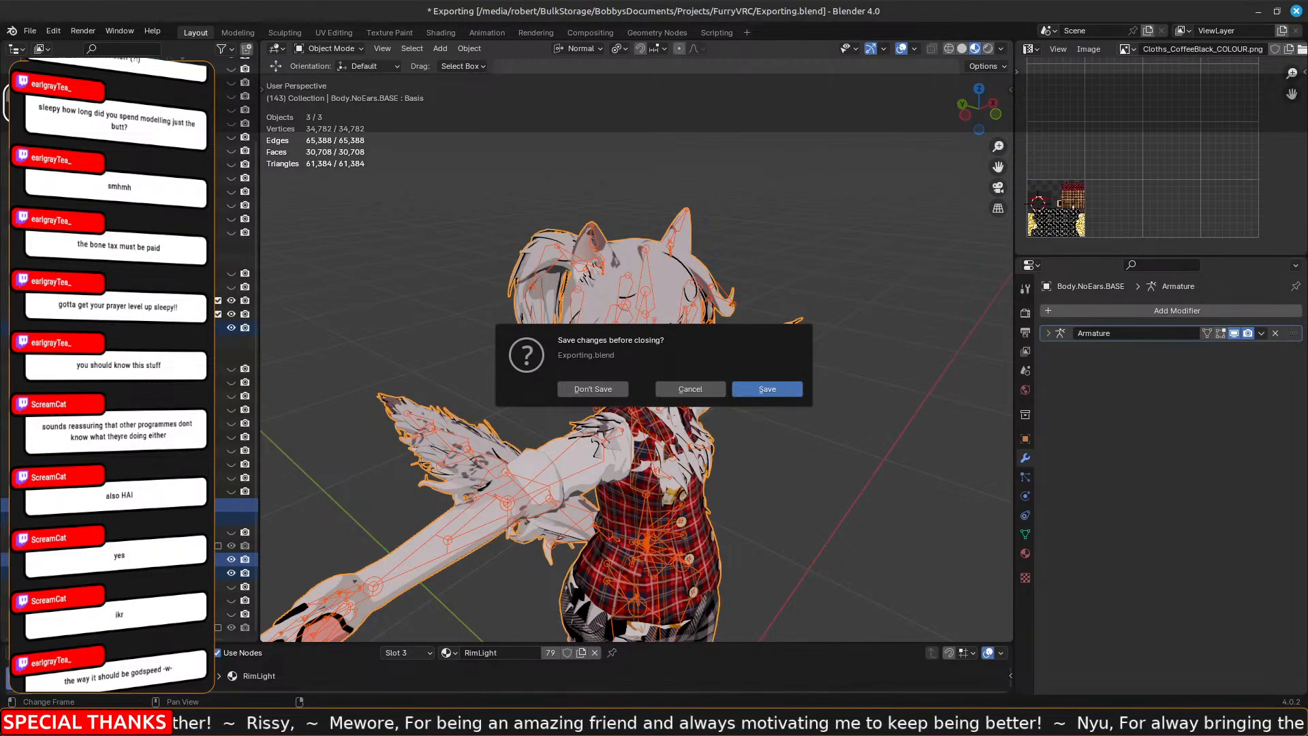
mouse_move(415, 722)
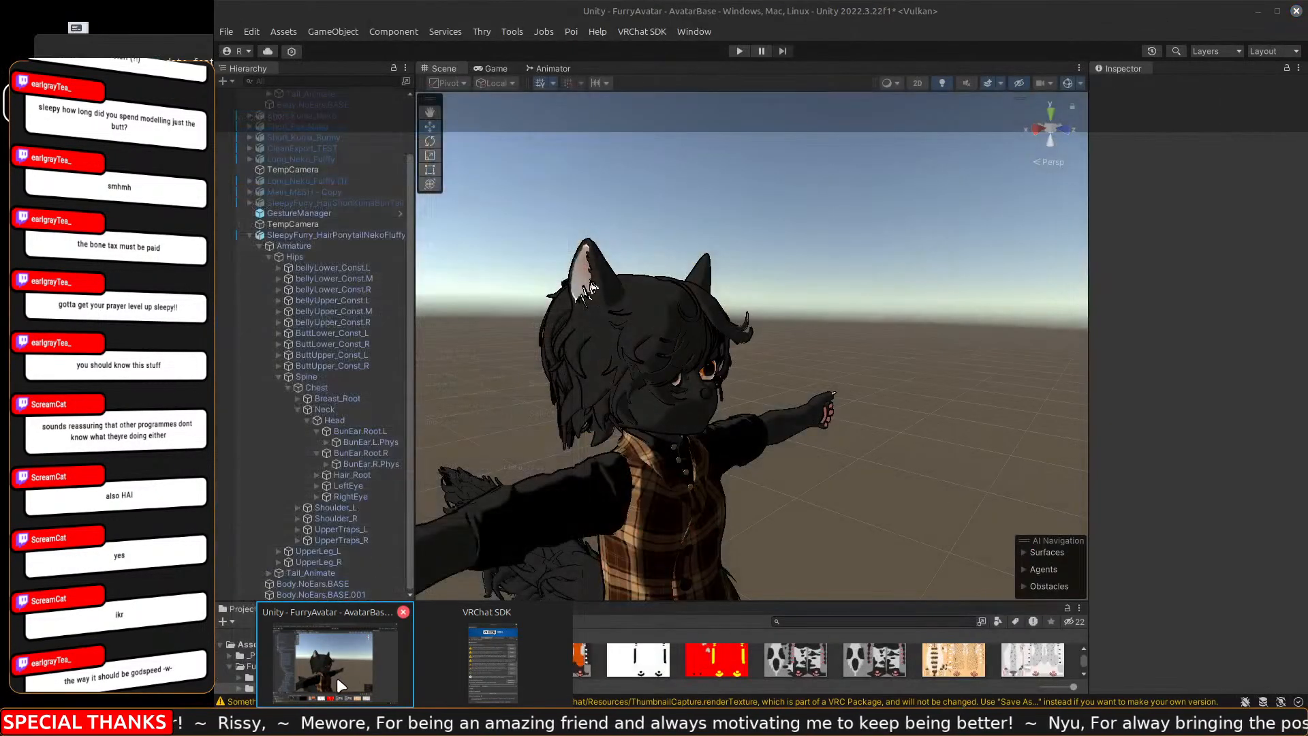
click(341, 657)
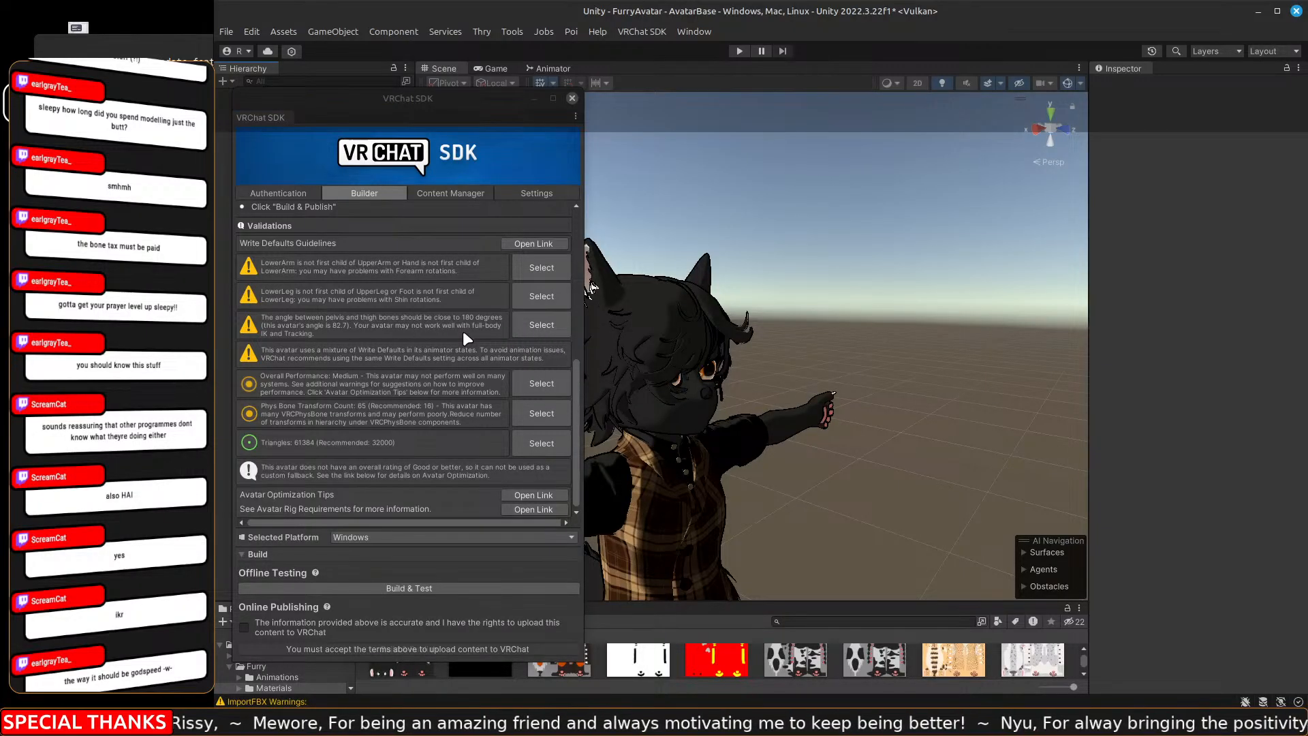
Reopen the VRChat SDK control panel and check the avatar's performance rank and Phys Bone transform count in the validations.
click(571, 97)
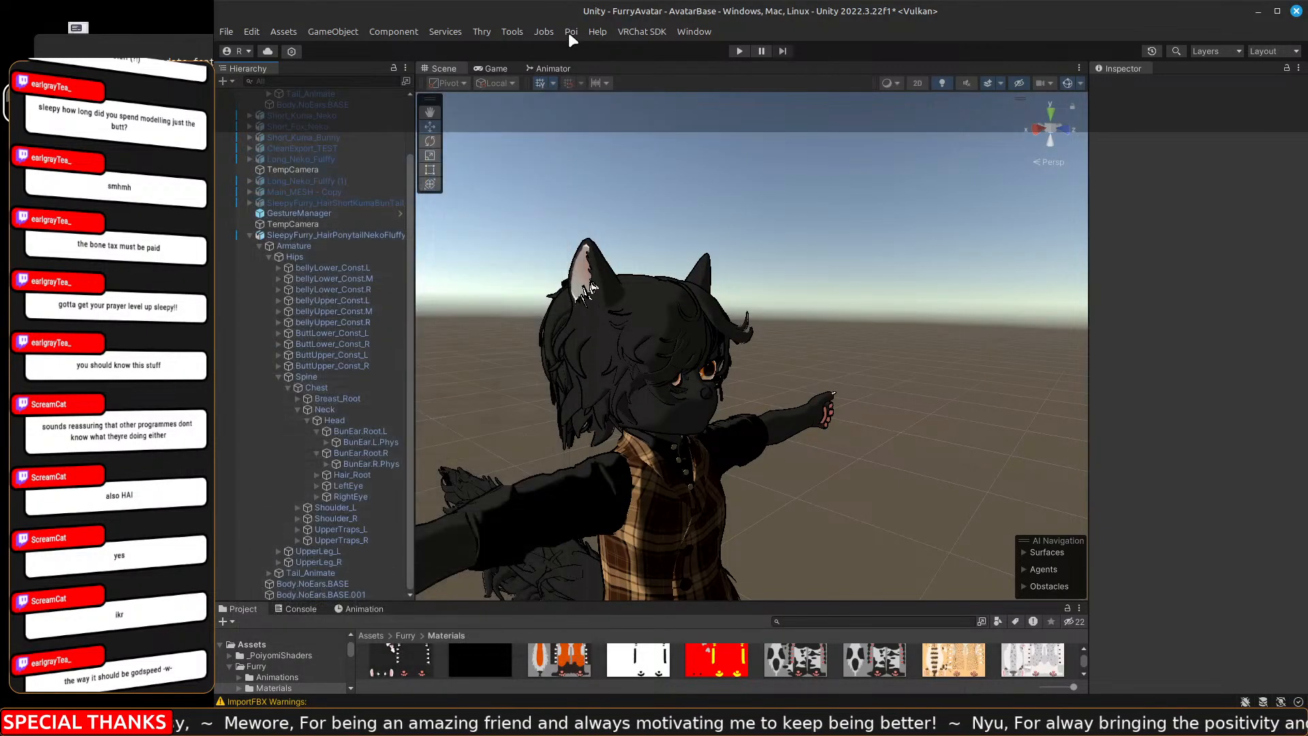
click(644, 32)
click(654, 67)
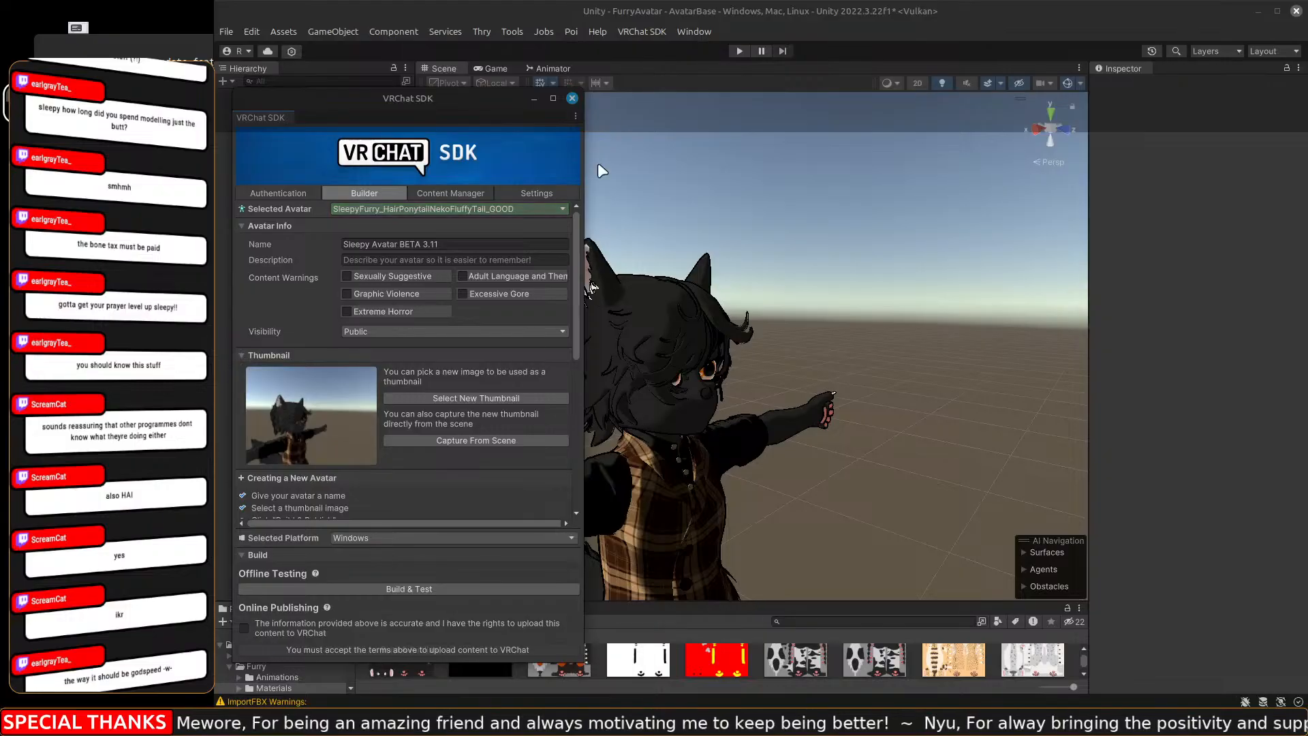
scroll(444, 451, down, 8)
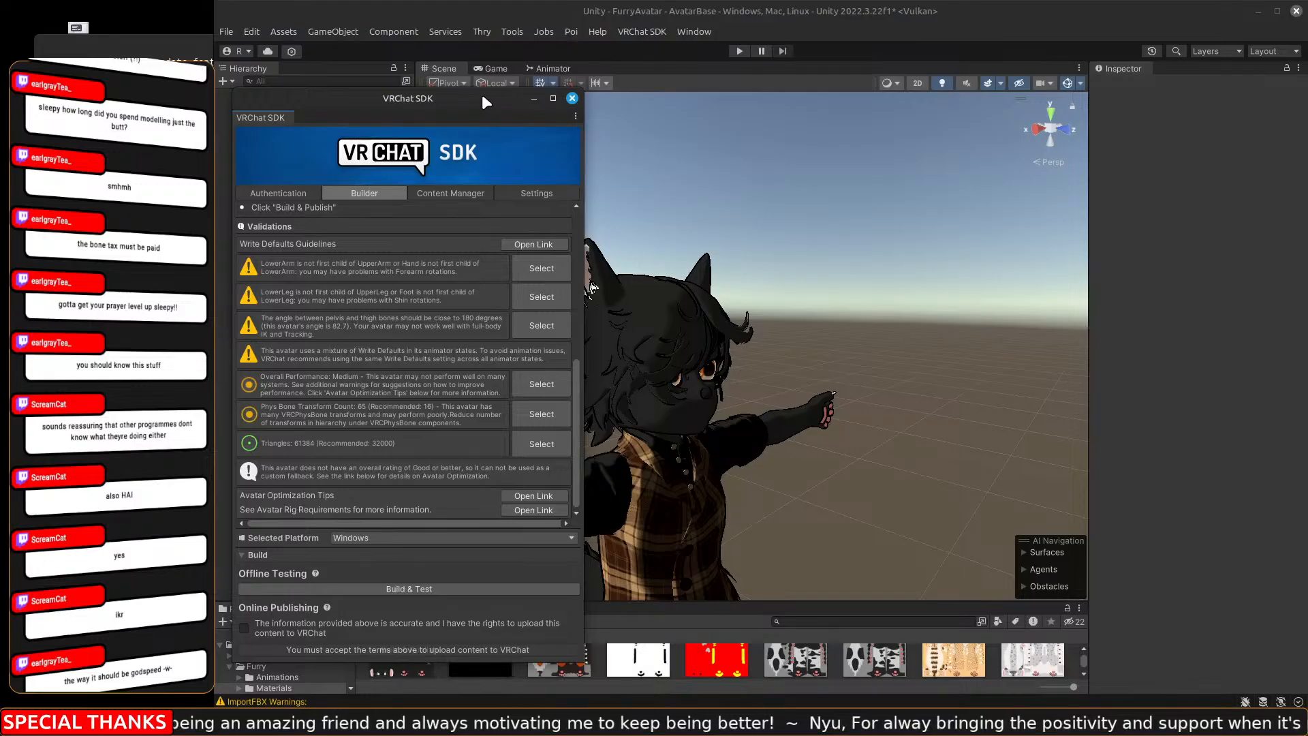
Move the SDK window off the avatar and expand Tail_Animate with all its child bones to check the re-imported tail chain.
drag(486, 98, 1023, 87)
click(455, 271)
scroll(475, 314, down, 5)
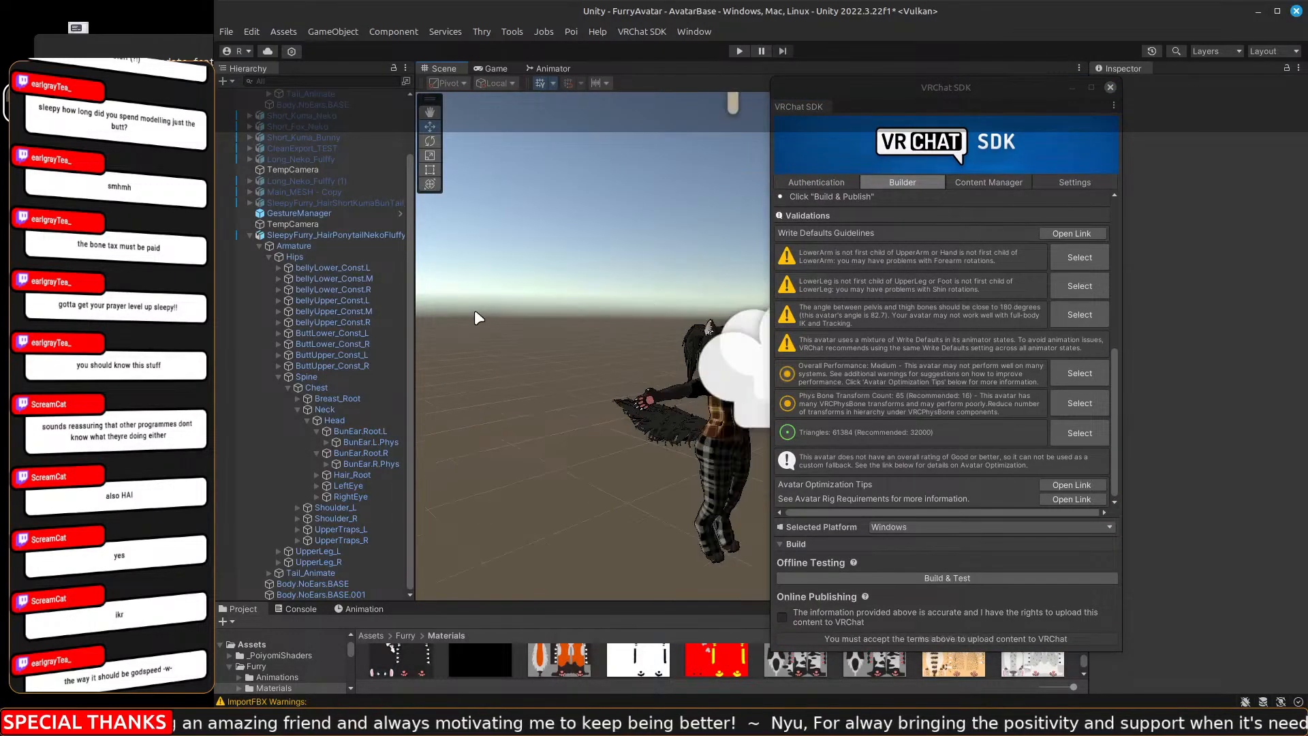
scroll(475, 313, up, 5)
scroll(475, 314, down, 5)
scroll(475, 314, up, 5)
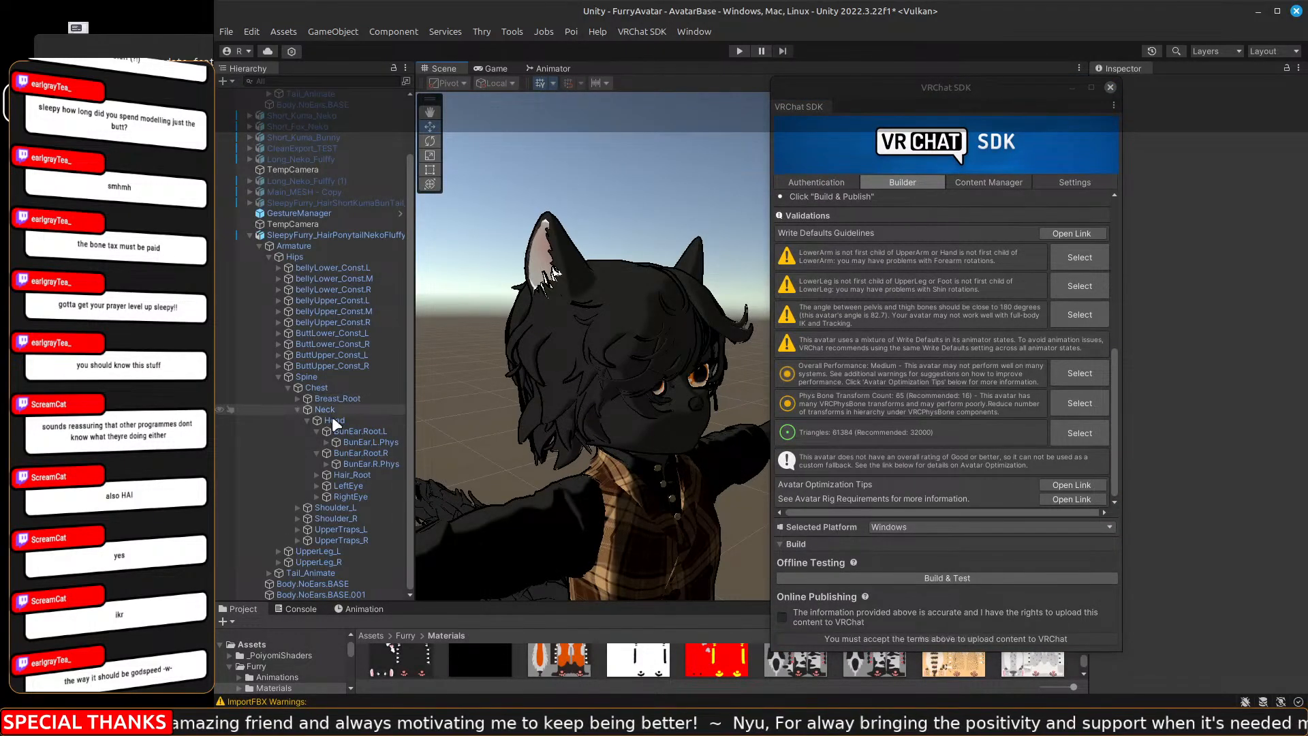
click(269, 574)
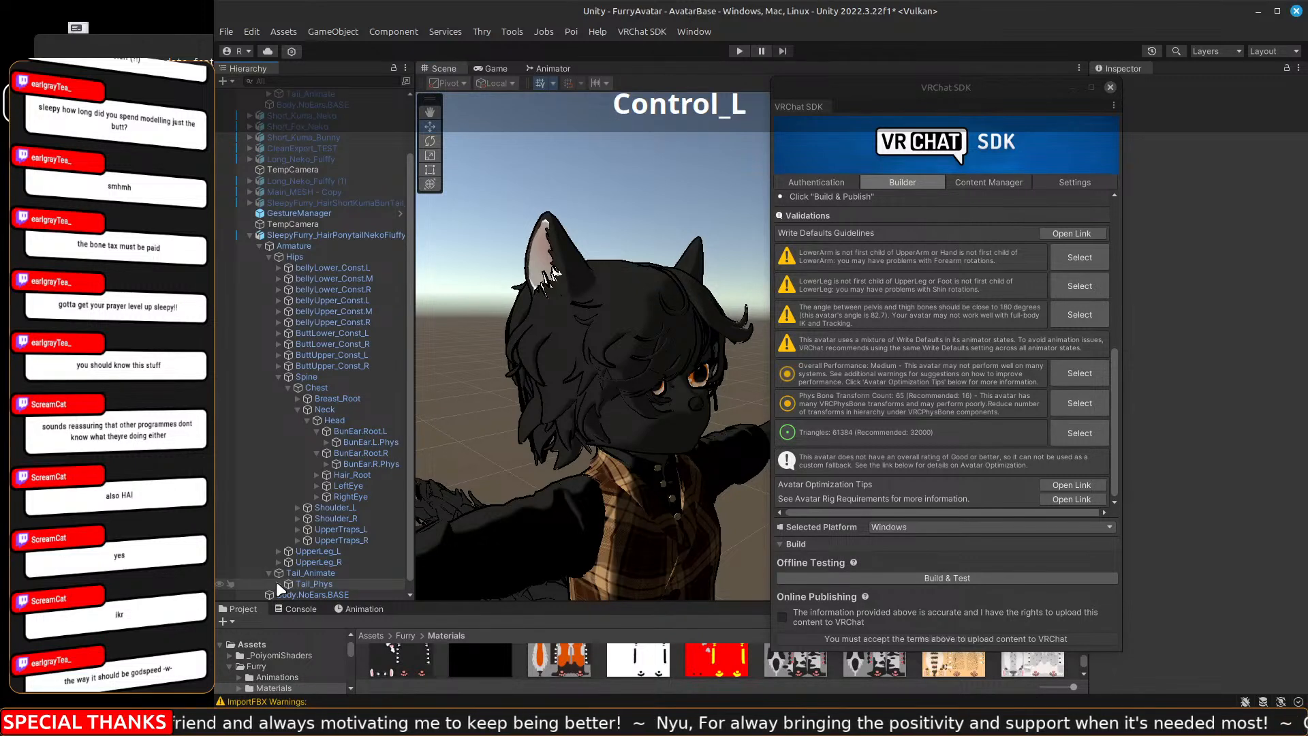
scroll(342, 553, down, 1)
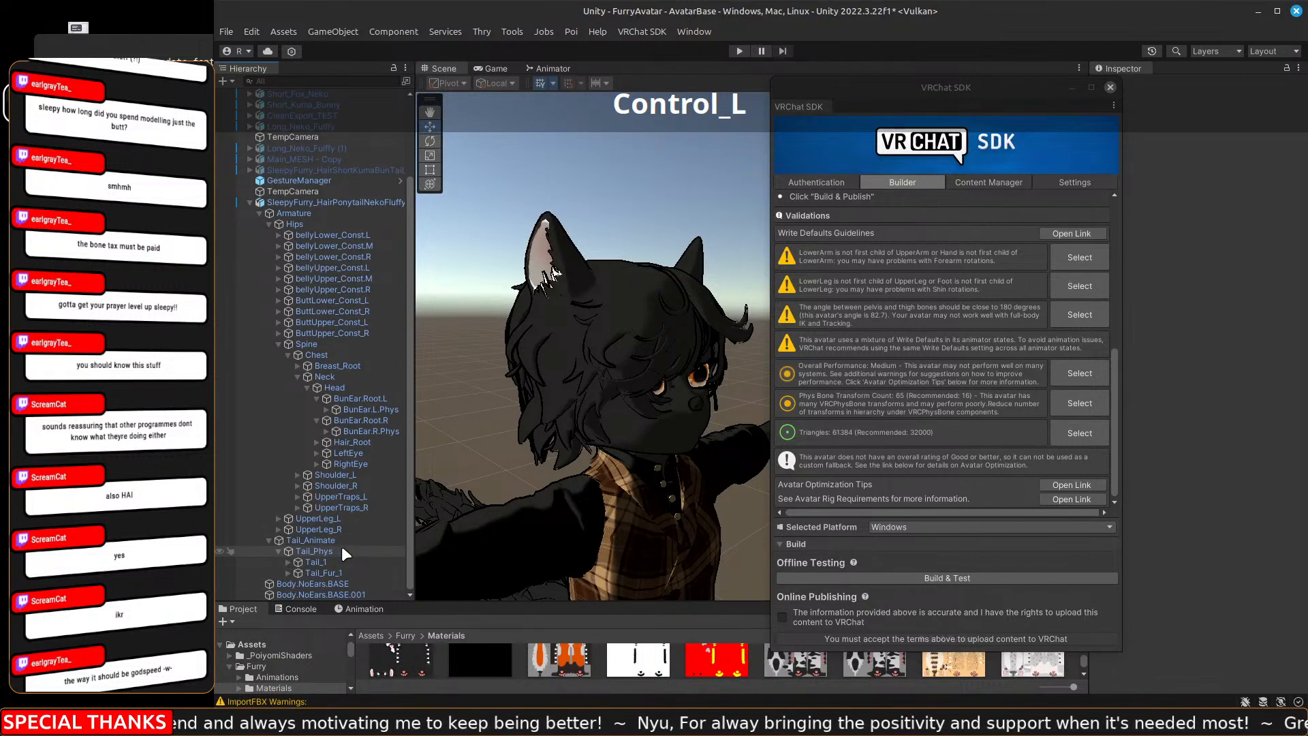
ctrl+alt+click(288, 562)
scroll(370, 538, down, 4)
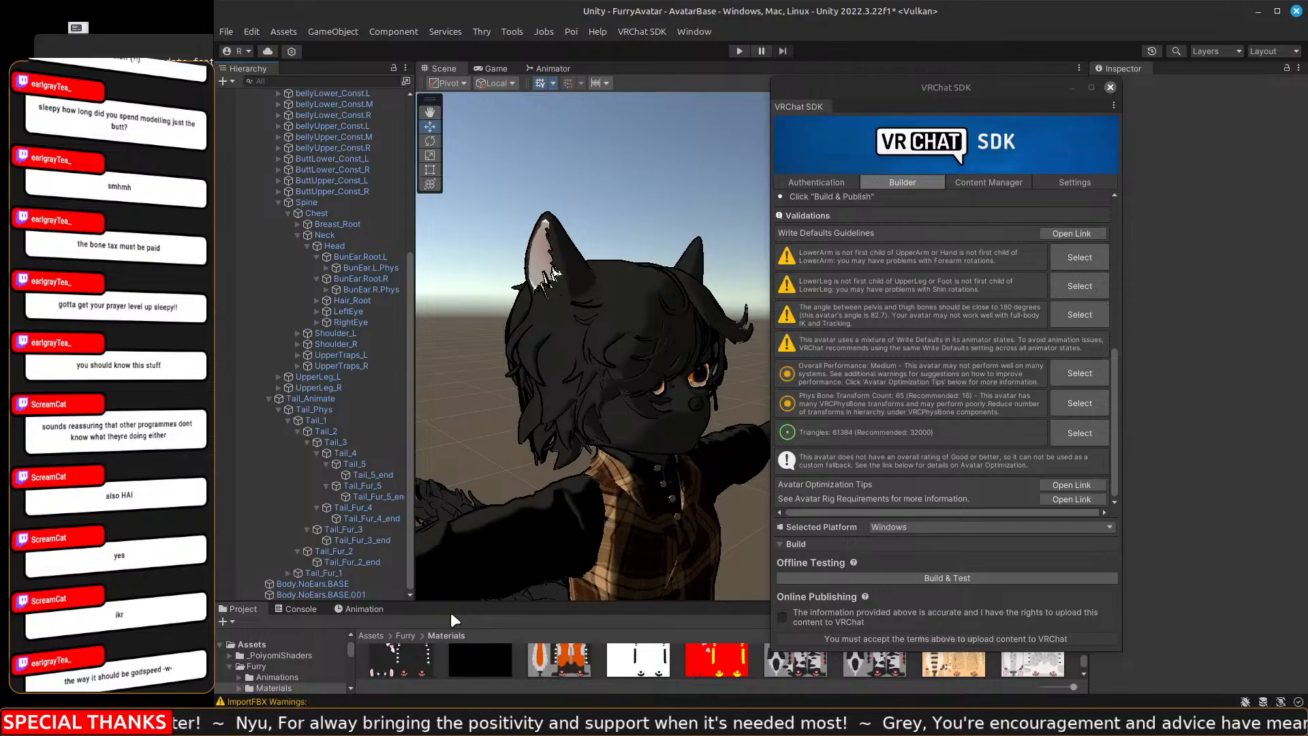
Refresh the SDK validations by reopening the panel, select the objects behind the Phys Bone transform warning, and inspect them on the avatar.
click(1110, 87)
click(646, 30)
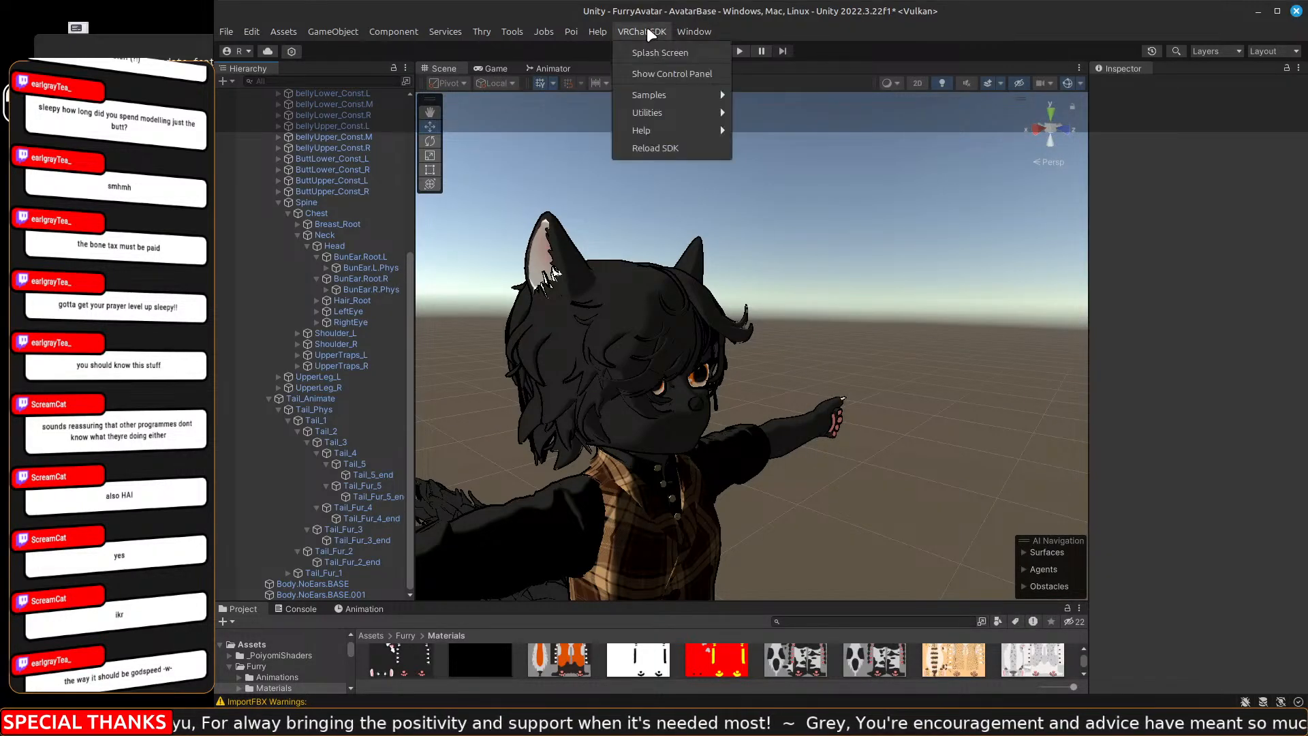
click(667, 74)
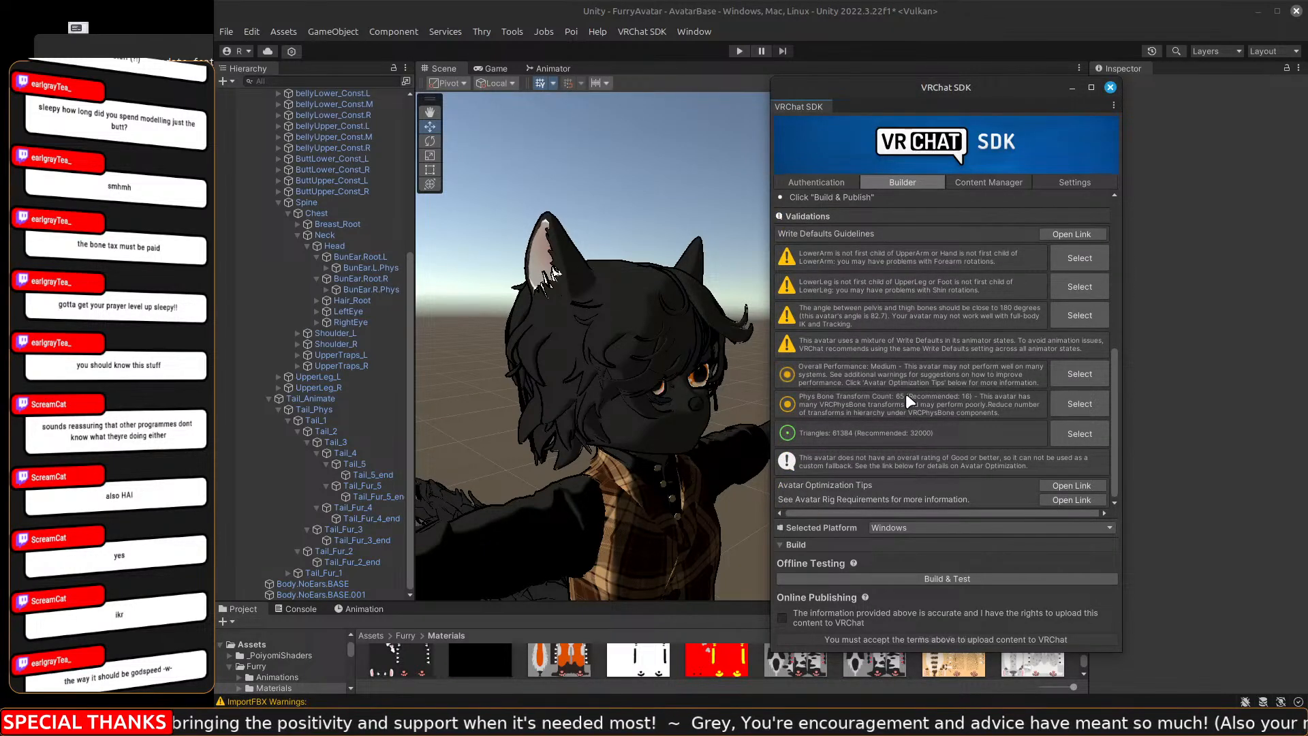
click(1058, 407)
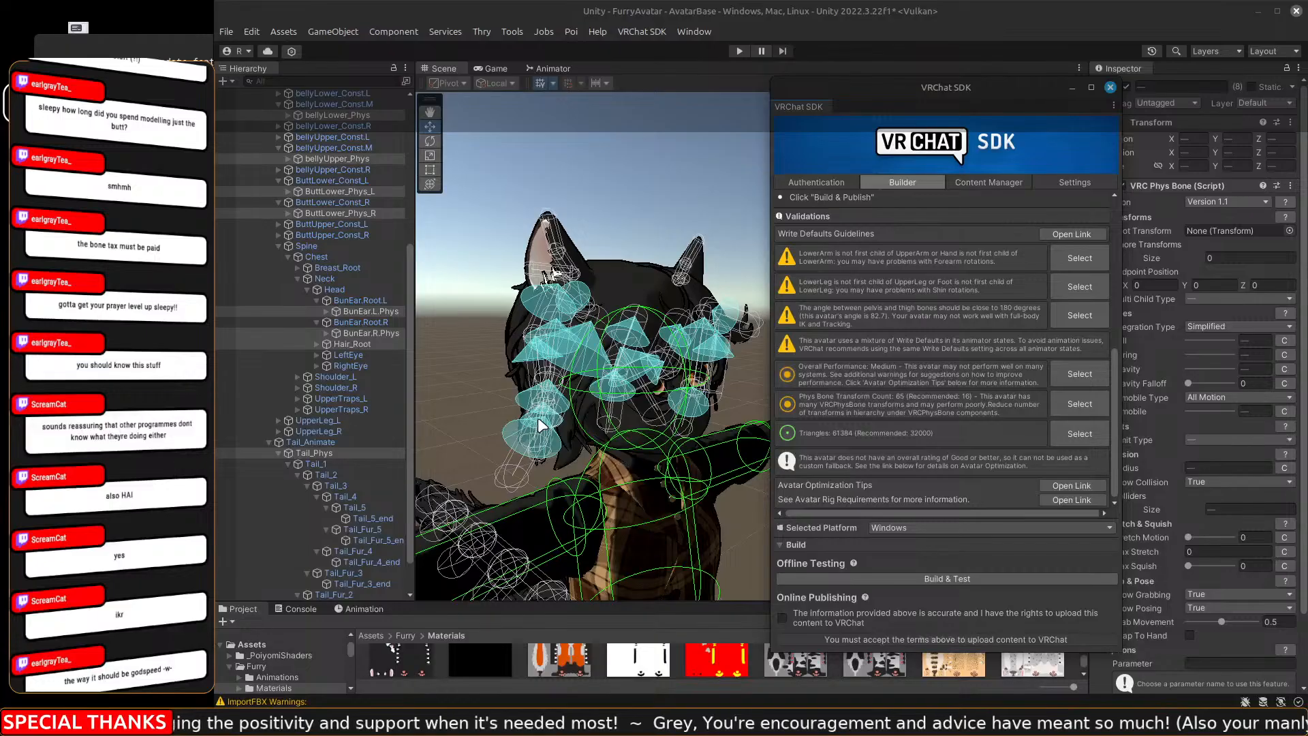
scroll(537, 417, down, 5)
scroll(538, 417, up, 5)
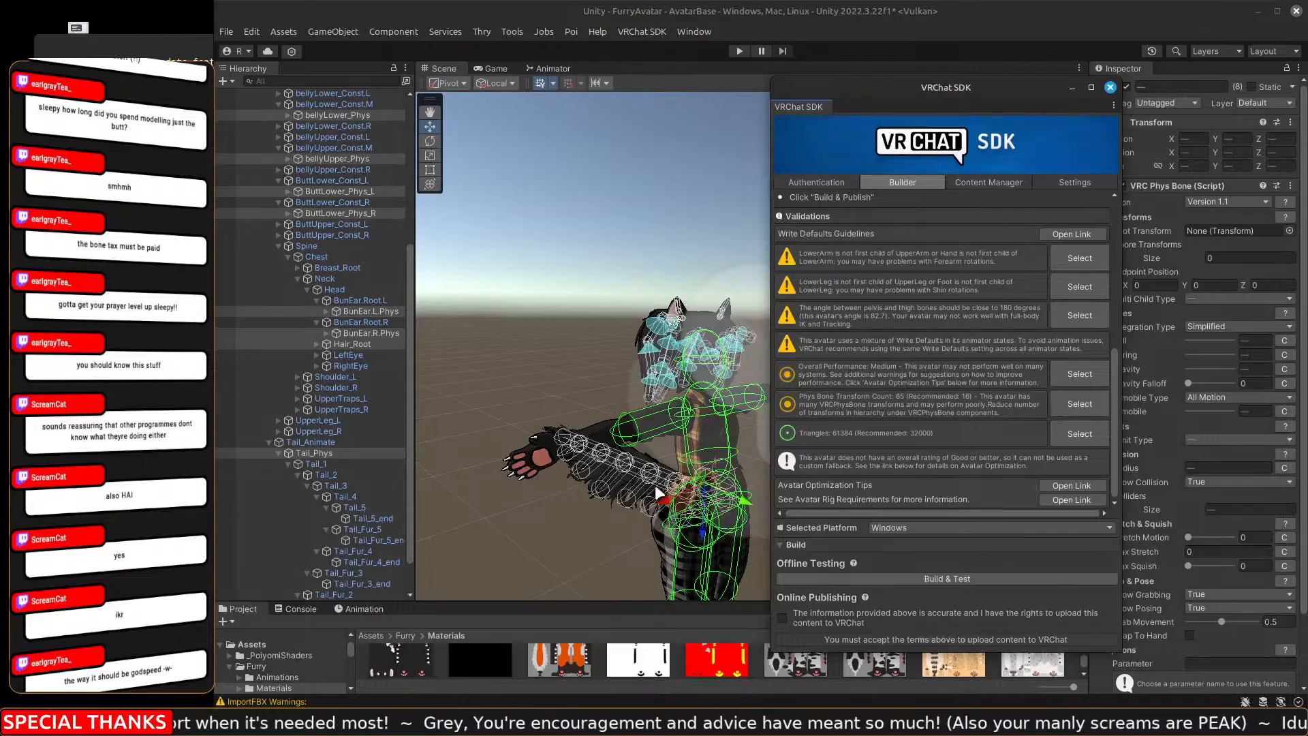
middle_drag(656, 486, 660, 476)
key(d)
right_drag(659, 475, 650, 477)
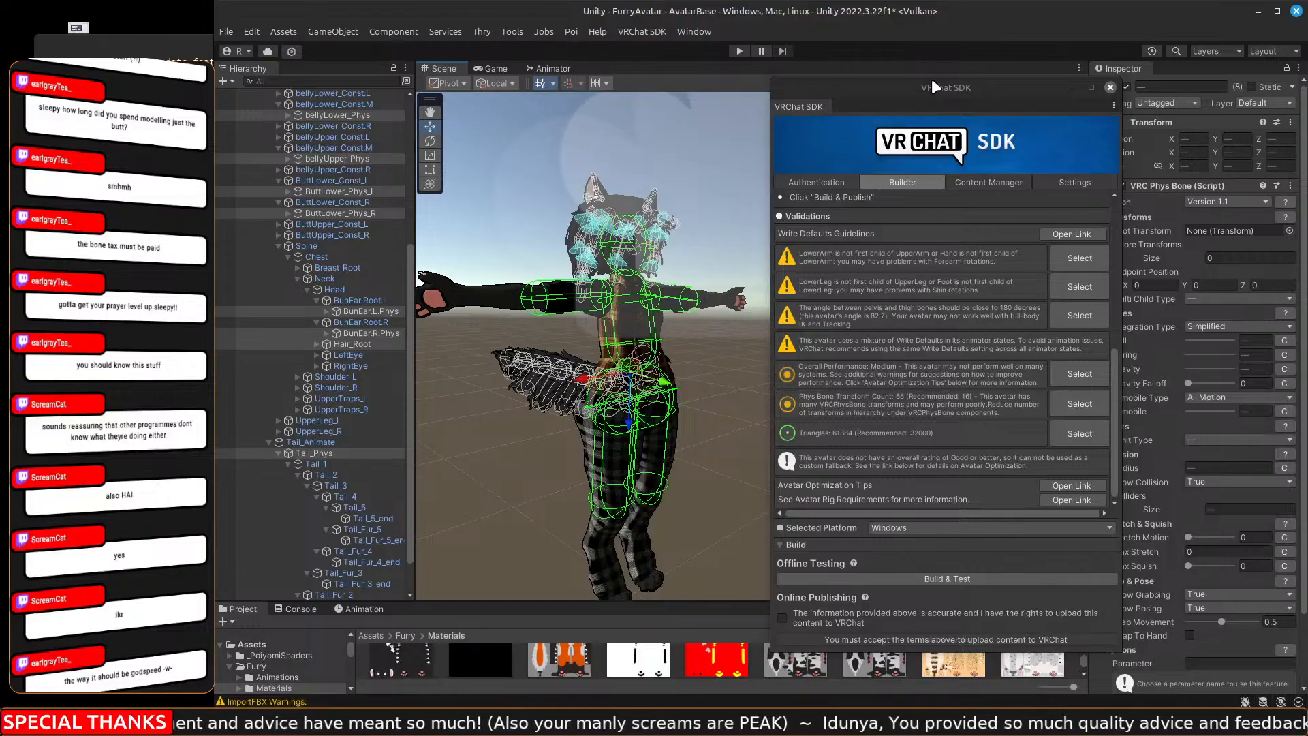
Recheck the avatar's validations, accept the upload rights statement, and build and publish the avatar for Windows.
drag(930, 82, 951, 57)
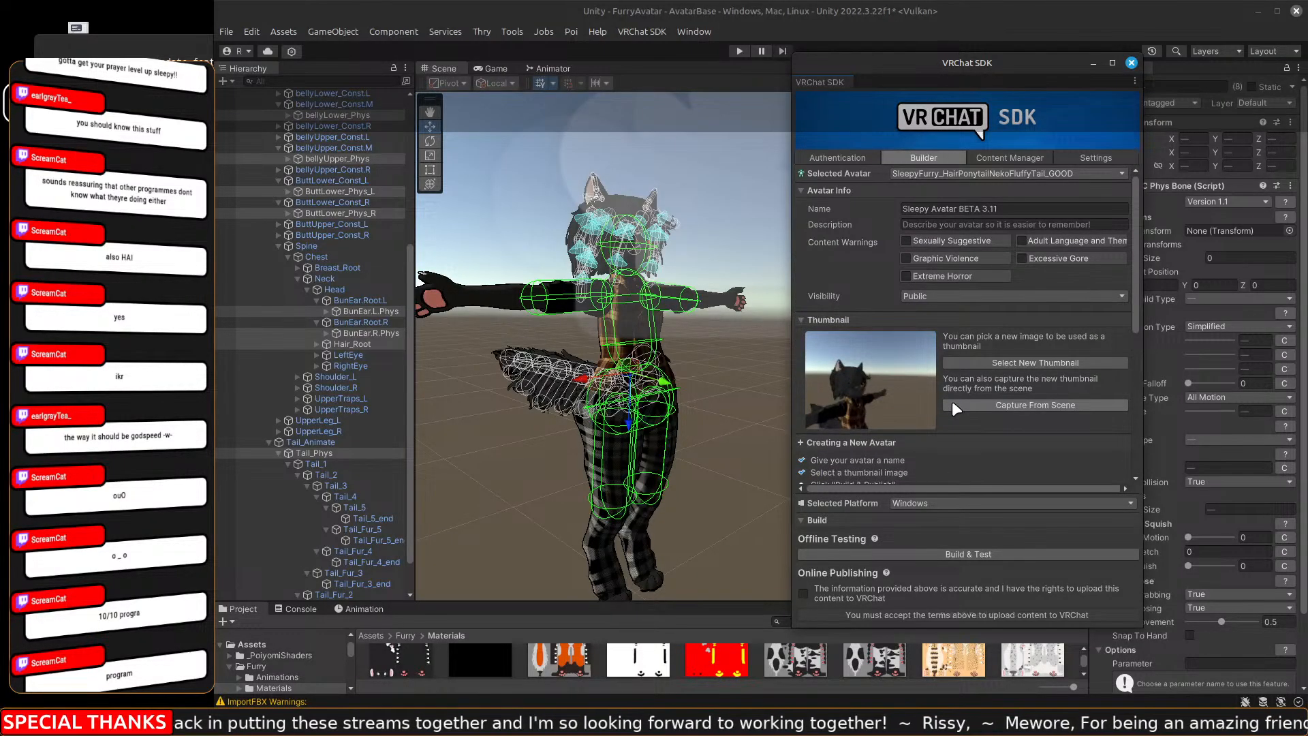
scroll(951, 401, down, 6)
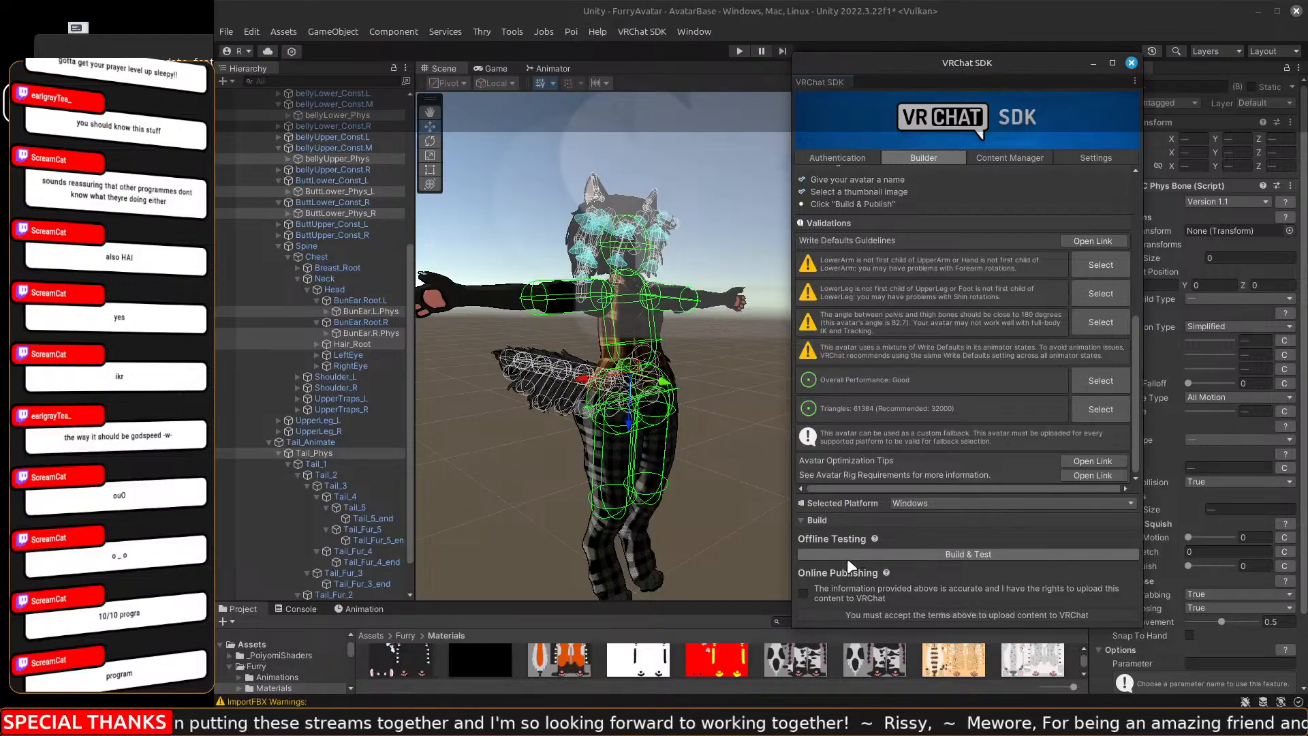
click(803, 592)
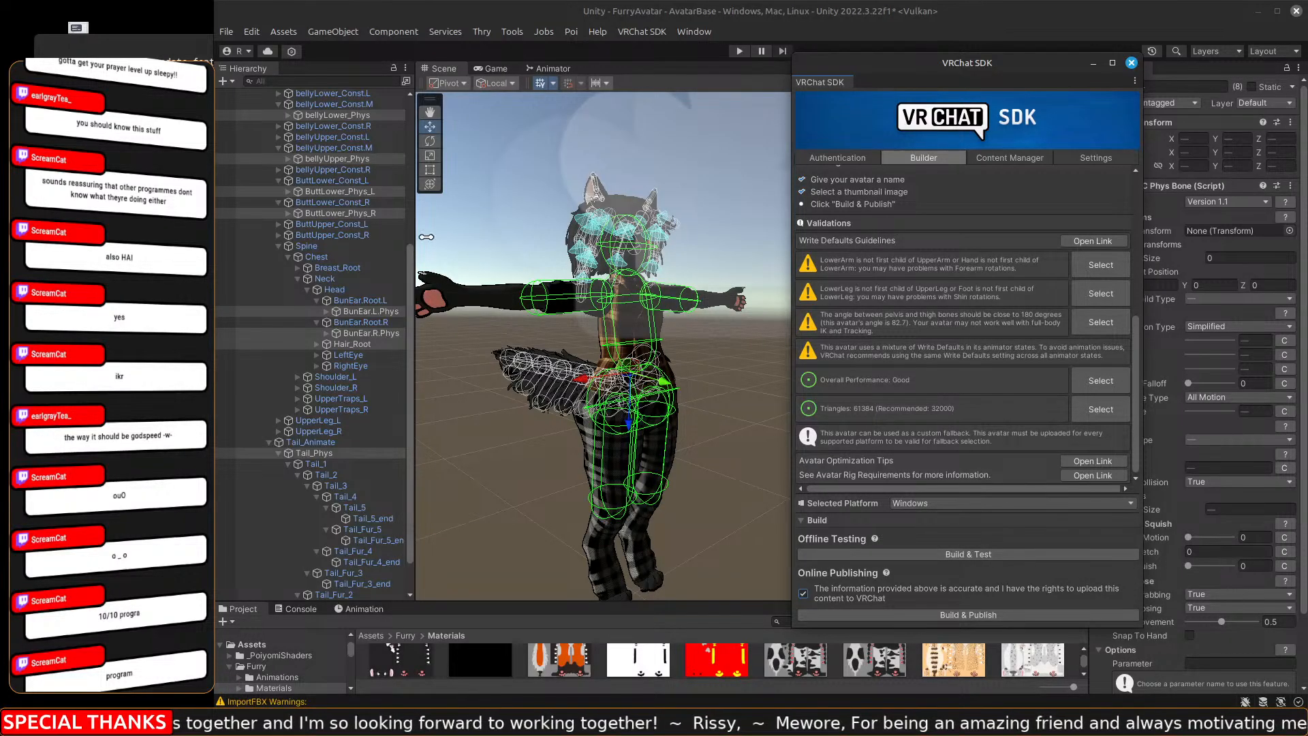
click(960, 504)
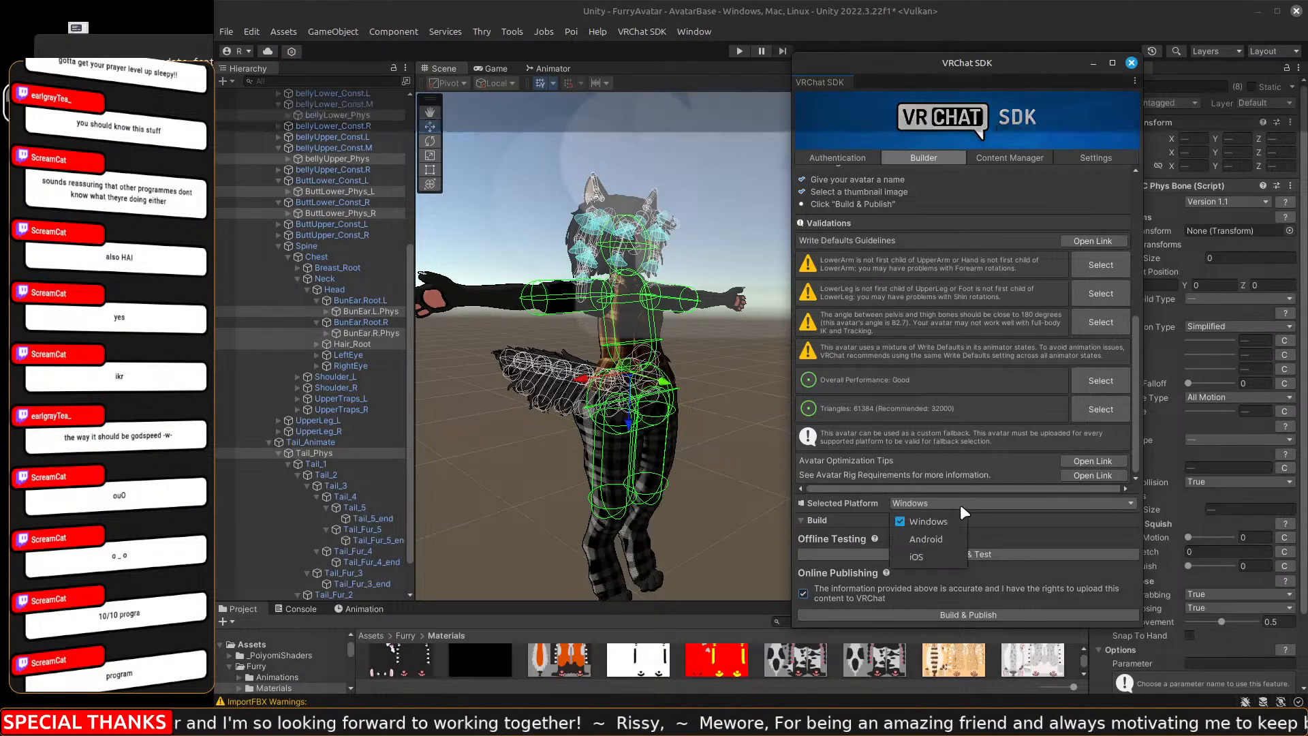
click(959, 504)
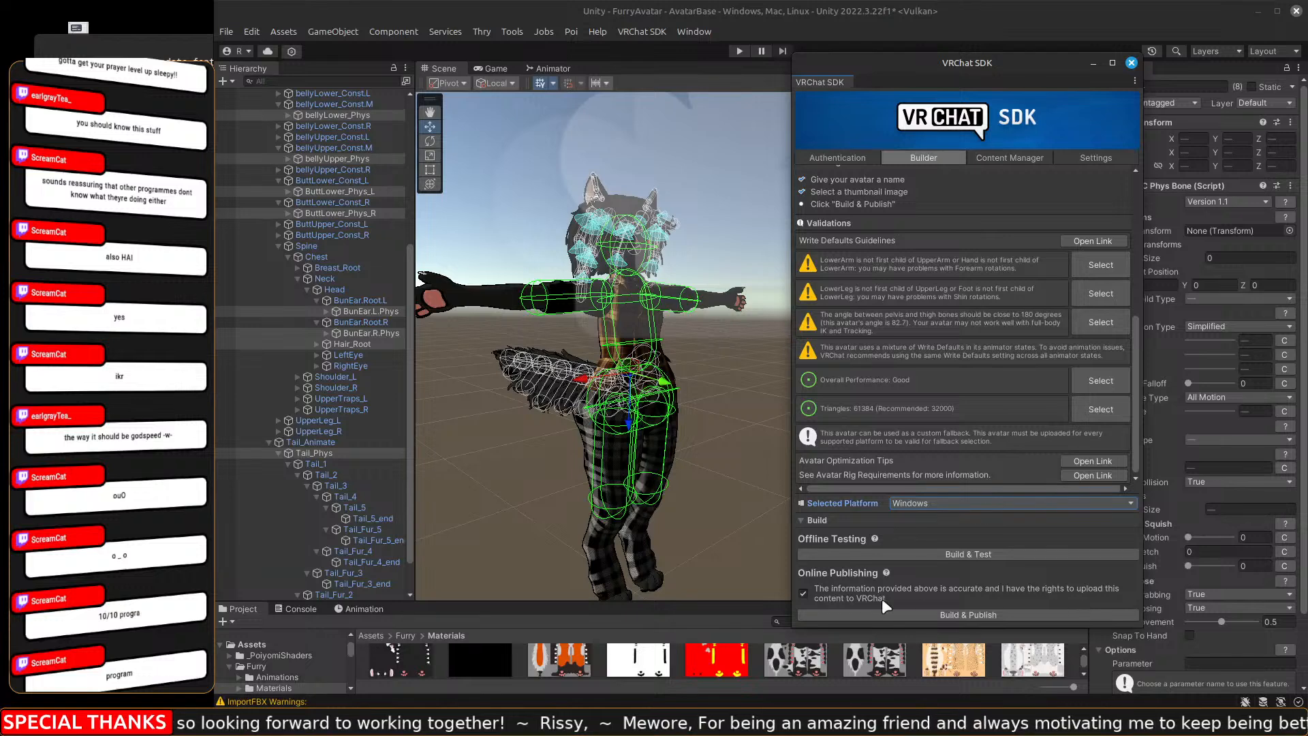
click(979, 614)
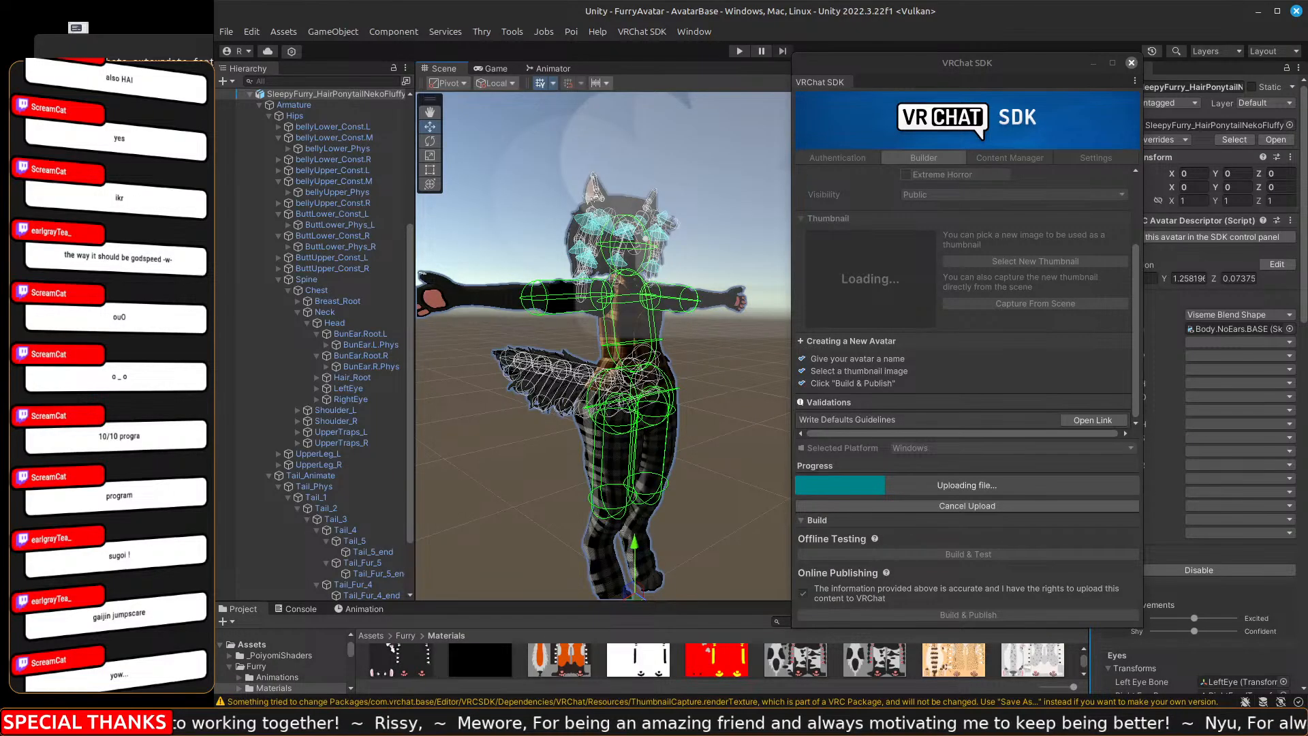
Switch to the browser with the VRChat Performance Ranks page and close it.
key(alt+Tab)
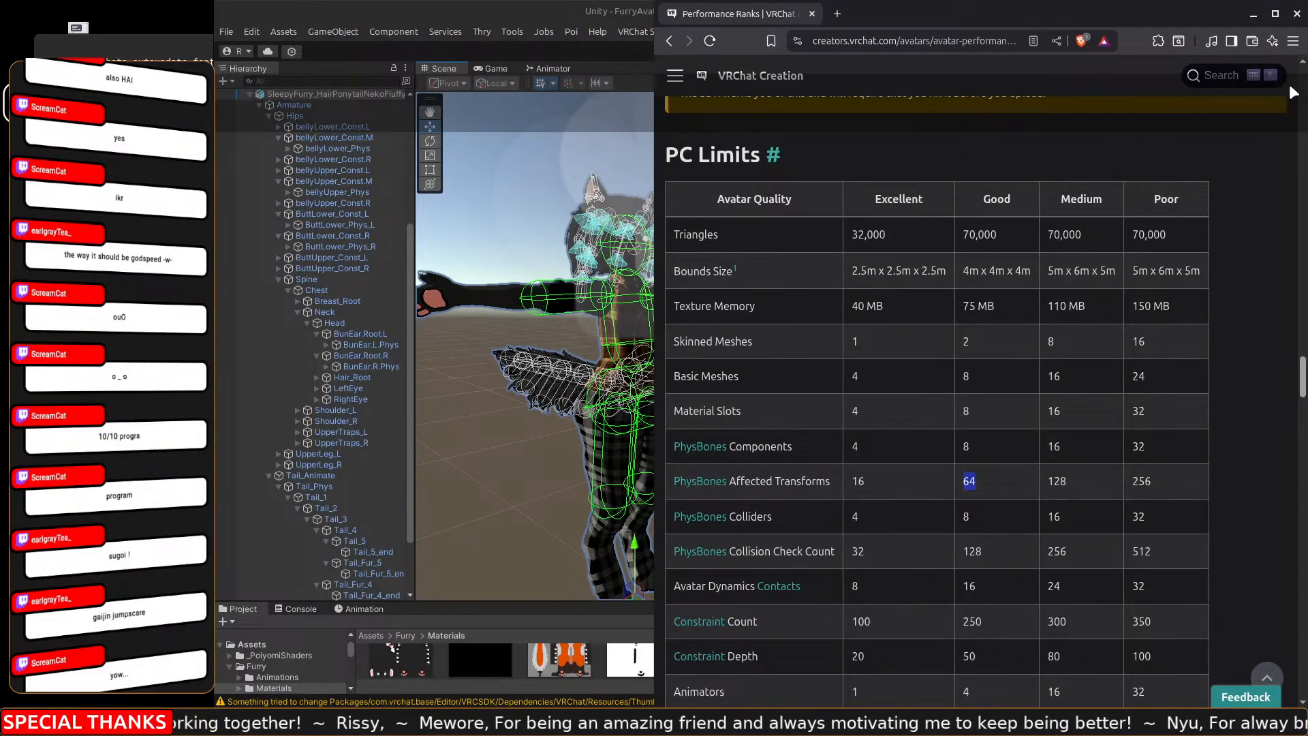
click(1296, 13)
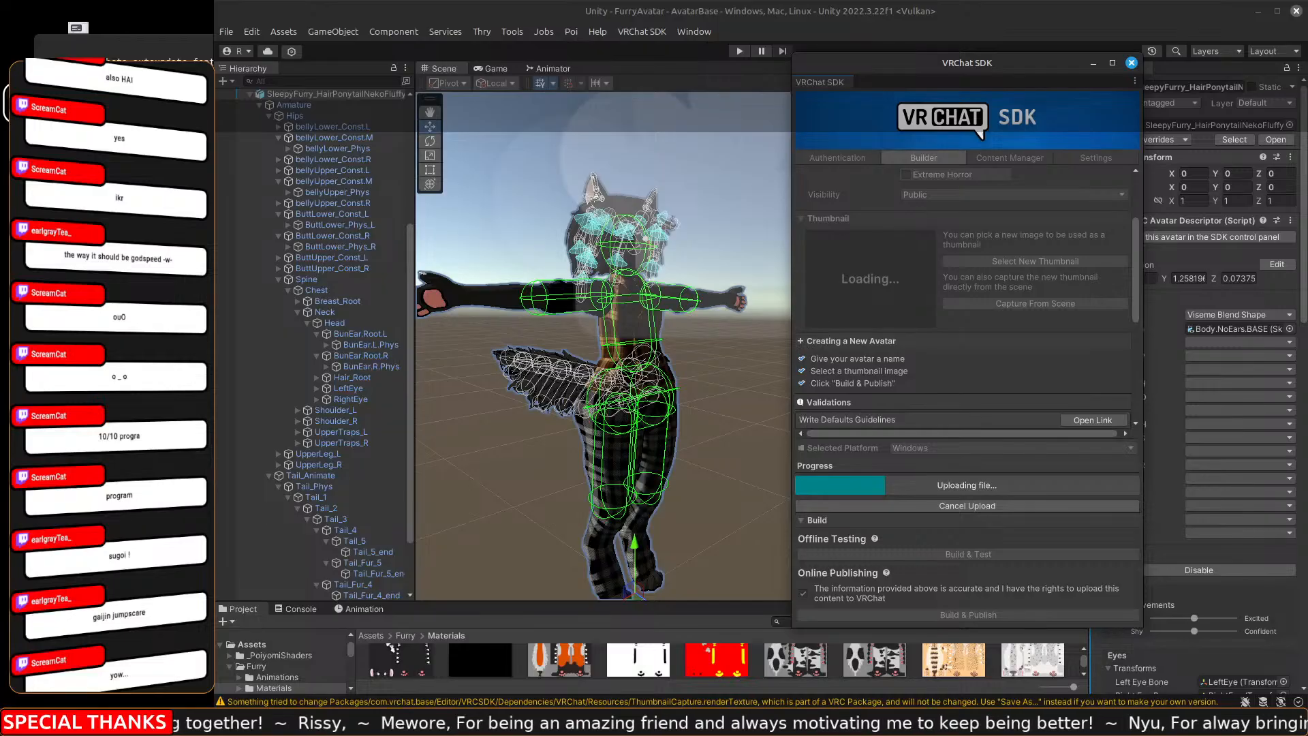